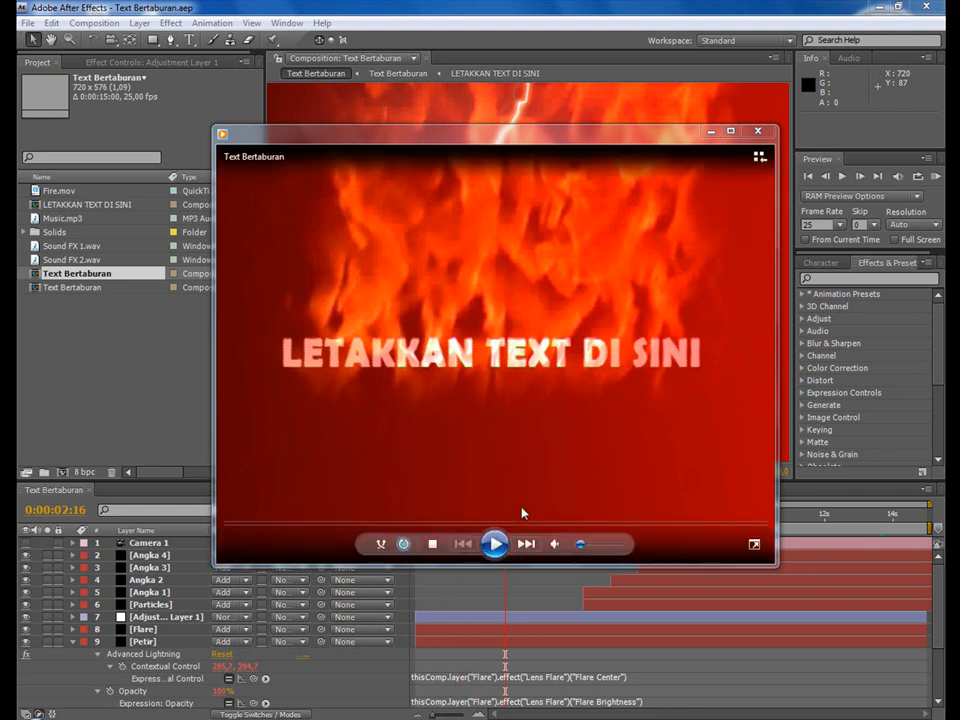
Play the rendered Text Bertaburan video to preview the finished animation, and close the player.
{"action": "left_click", "coordinate": [495, 545]}
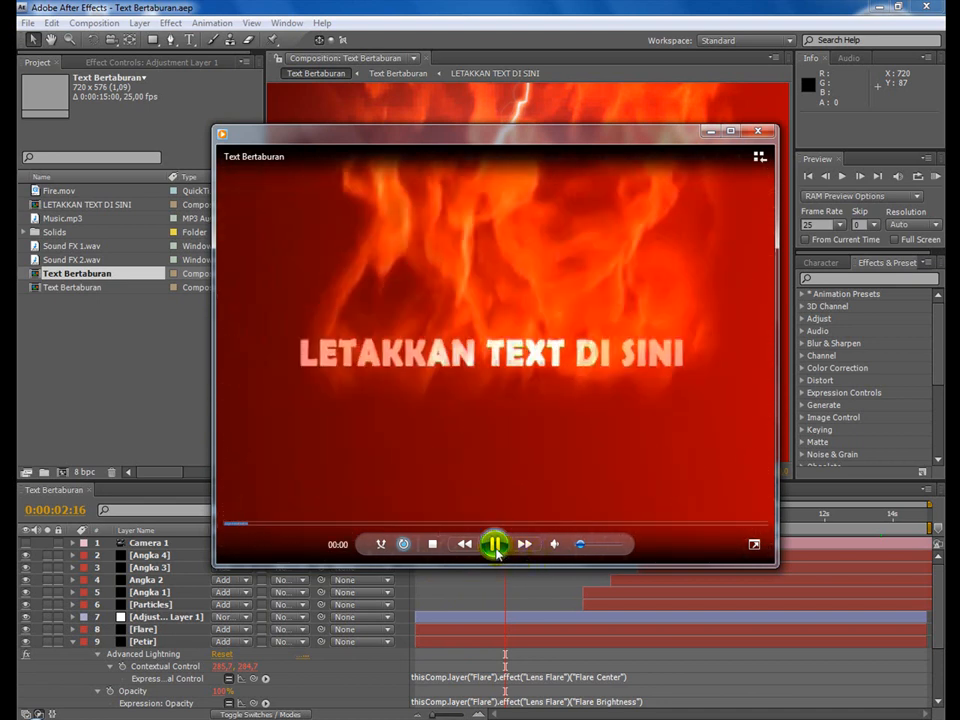
{"action": "left_click", "coordinate": [495, 548]}
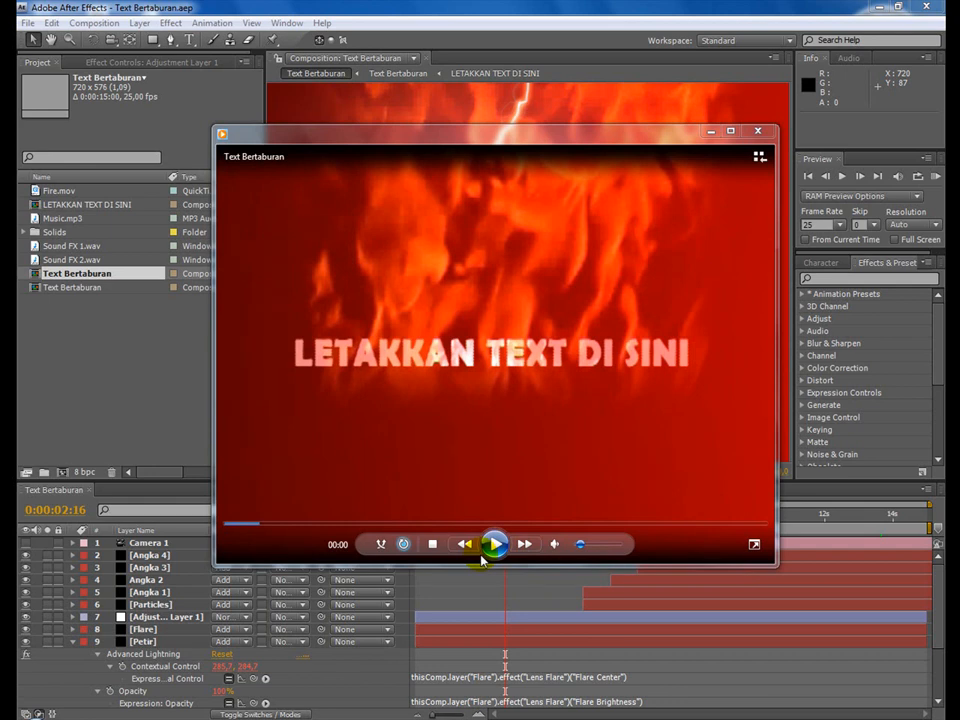
{"action": "left_click", "coordinate": [758, 131]}
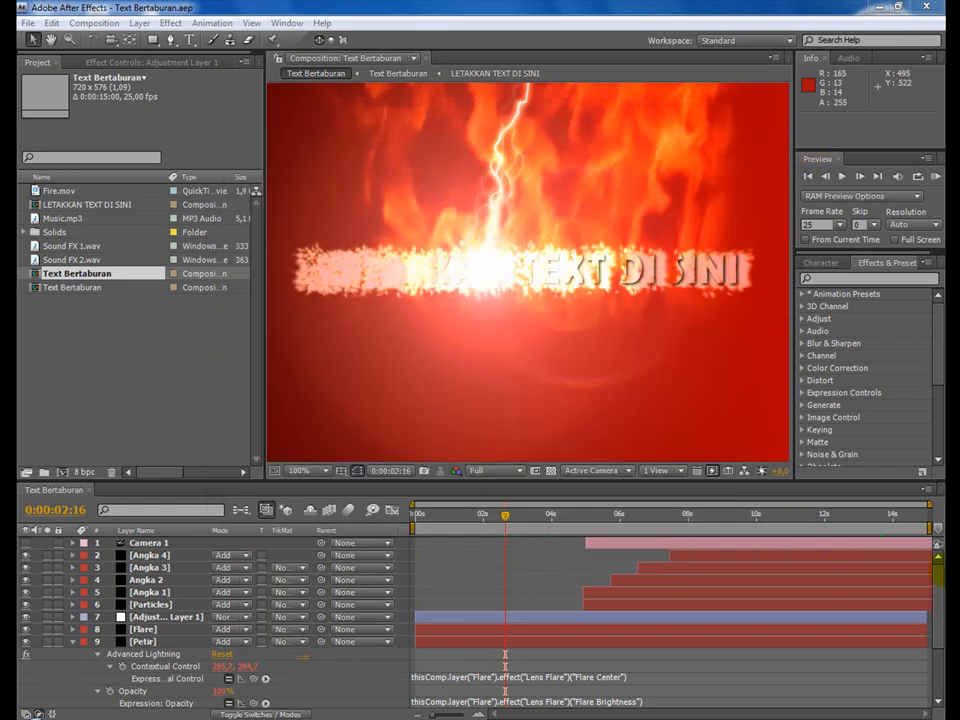
Collapse the Petir layer's properties in the Text Bertaburan timeline.
{"action": "left_click_drag", "start_coordinate": [939, 573], "coordinate": [941, 627]}
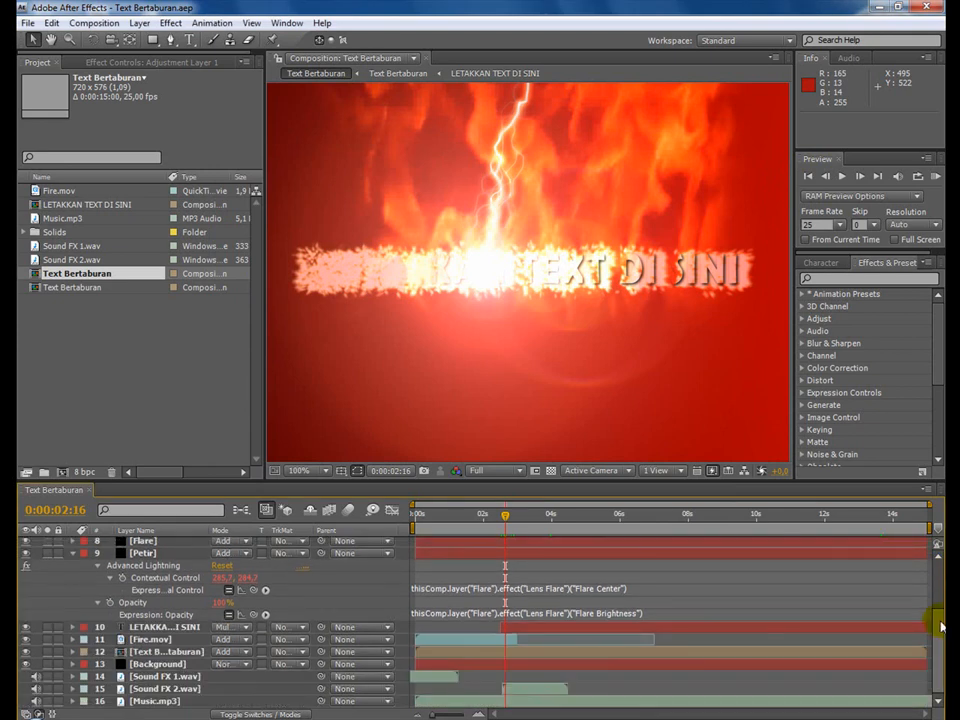
{"action": "left_click_drag", "start_coordinate": [941, 627], "coordinate": [940, 577]}
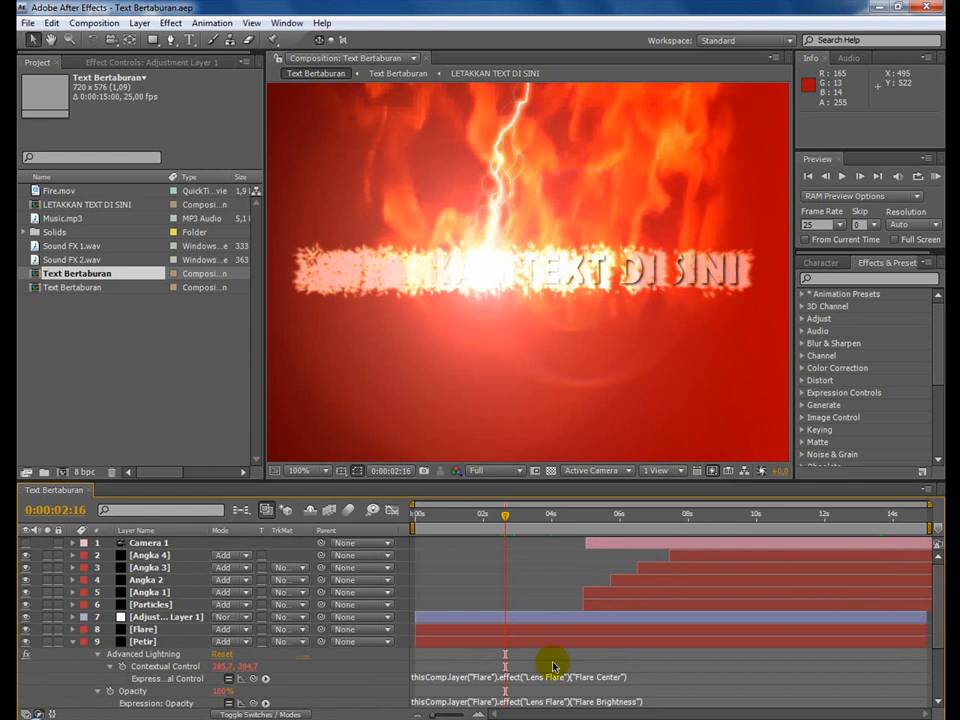
{"action": "left_click", "coordinate": [72, 648]}
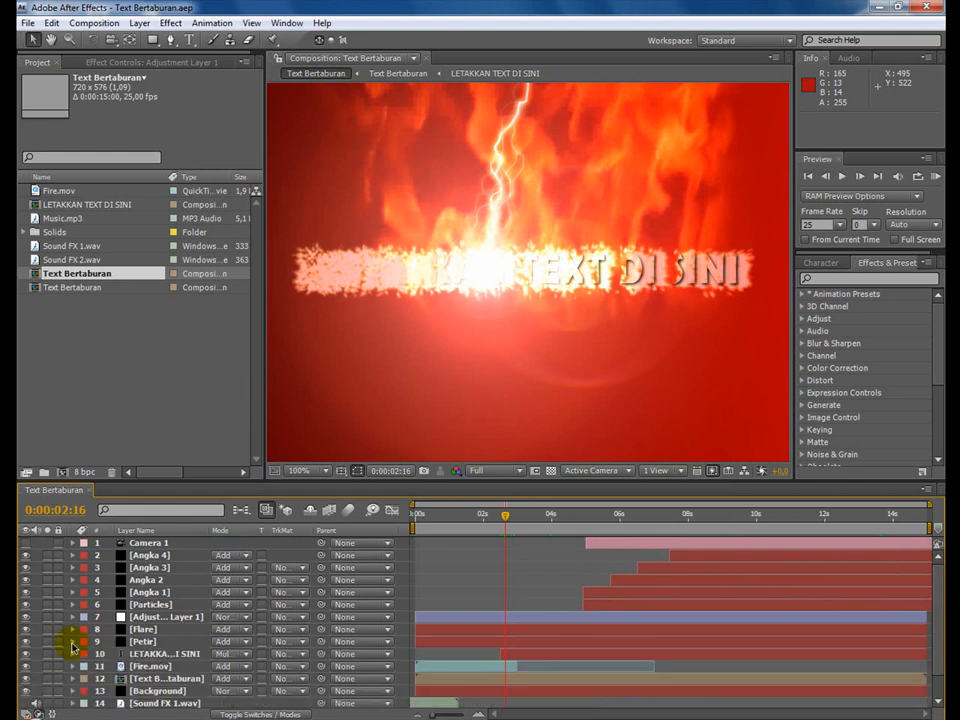
Review the full layer stack of the Text Bertaburan composition, from Camera 1 to the audio layers.
{"action": "scroll", "coordinate": [236, 651], "scroll_direction": "down", "scroll_amount": 1}
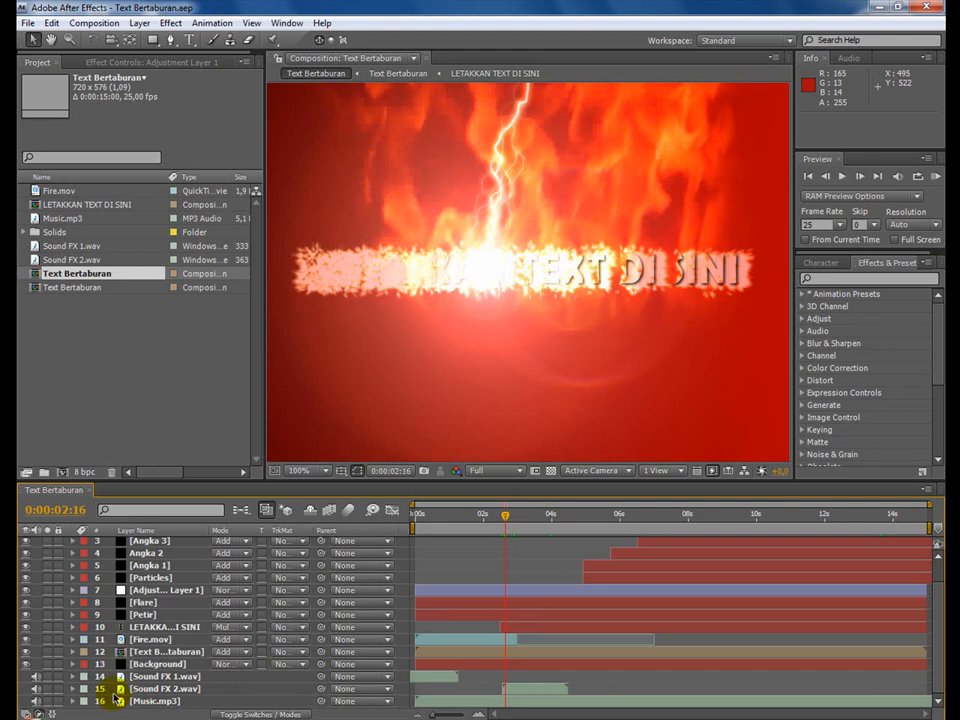
{"action": "scroll", "coordinate": [117, 699], "scroll_direction": "up", "scroll_amount": 2}
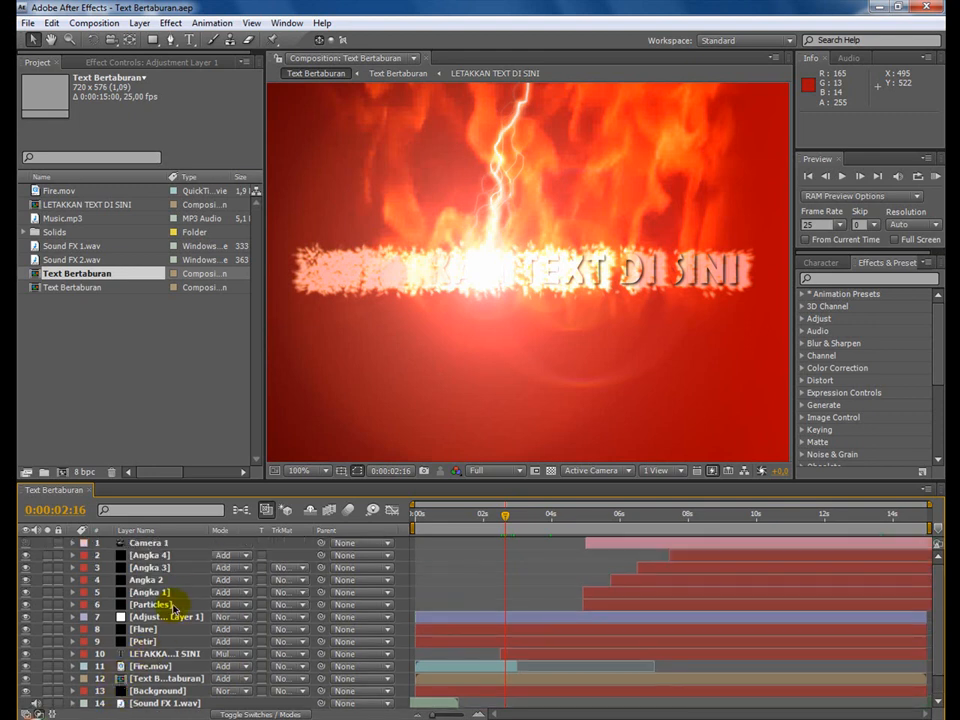
{"action": "scroll", "coordinate": [172, 607], "scroll_direction": "down", "scroll_amount": 2}
{"action": "scroll", "coordinate": [172, 608], "scroll_direction": "up", "scroll_amount": 2}
{"action": "scroll", "coordinate": [168, 621], "scroll_direction": "down", "scroll_amount": 2}
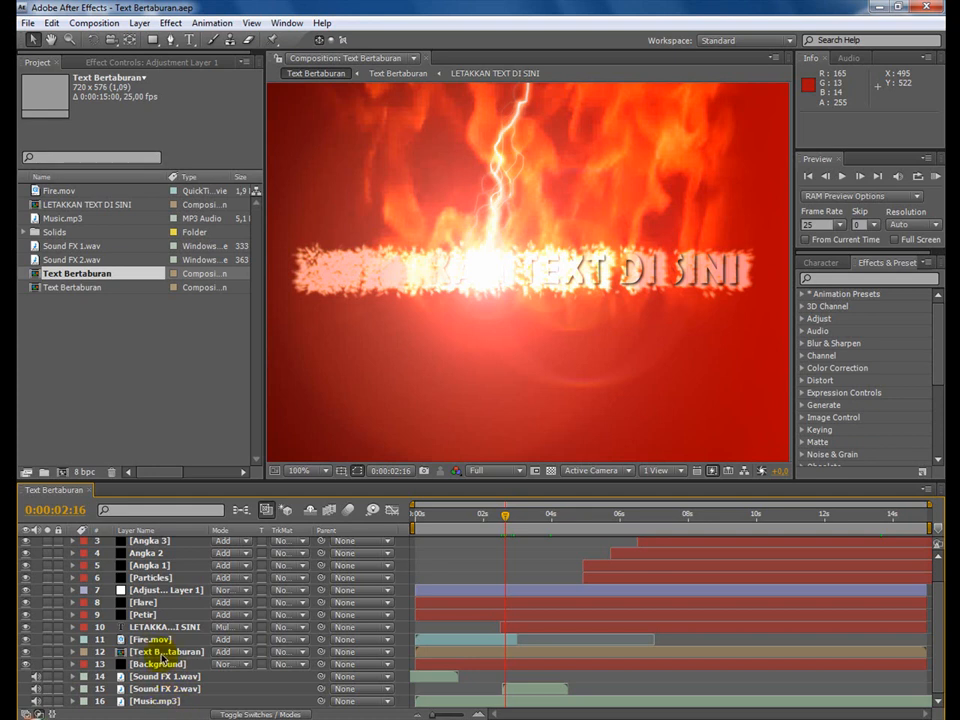
{"action": "scroll", "coordinate": [175, 591], "scroll_direction": "up", "scroll_amount": 2}
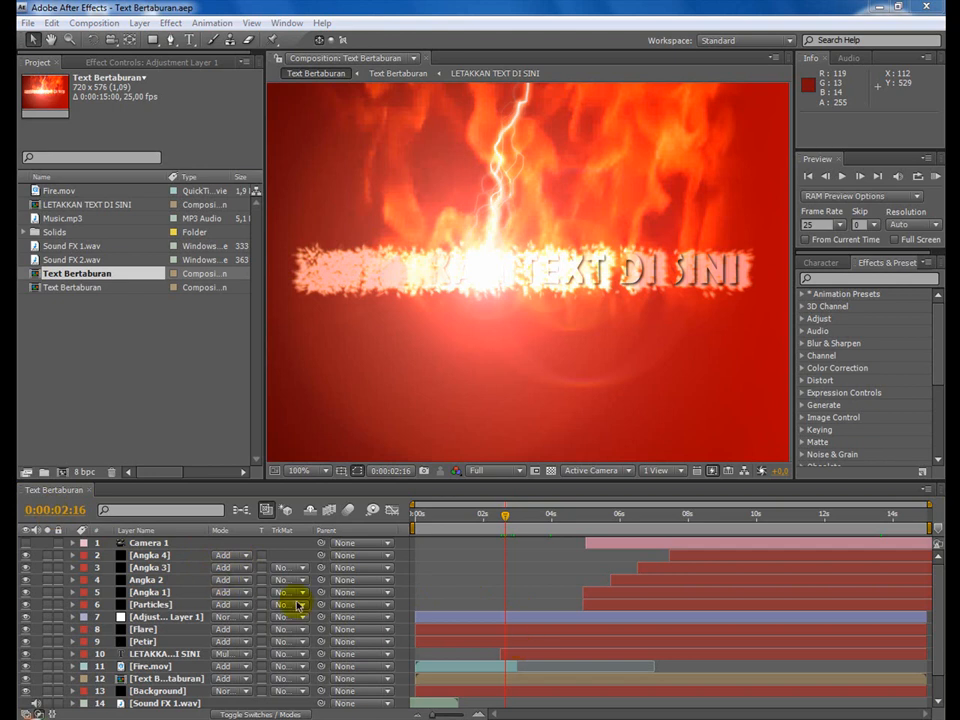
Reveal all modified properties of every layer in the Text Bertaburan composition and maximize its timeline.
{"action": "left_click", "coordinate": [37, 491]}
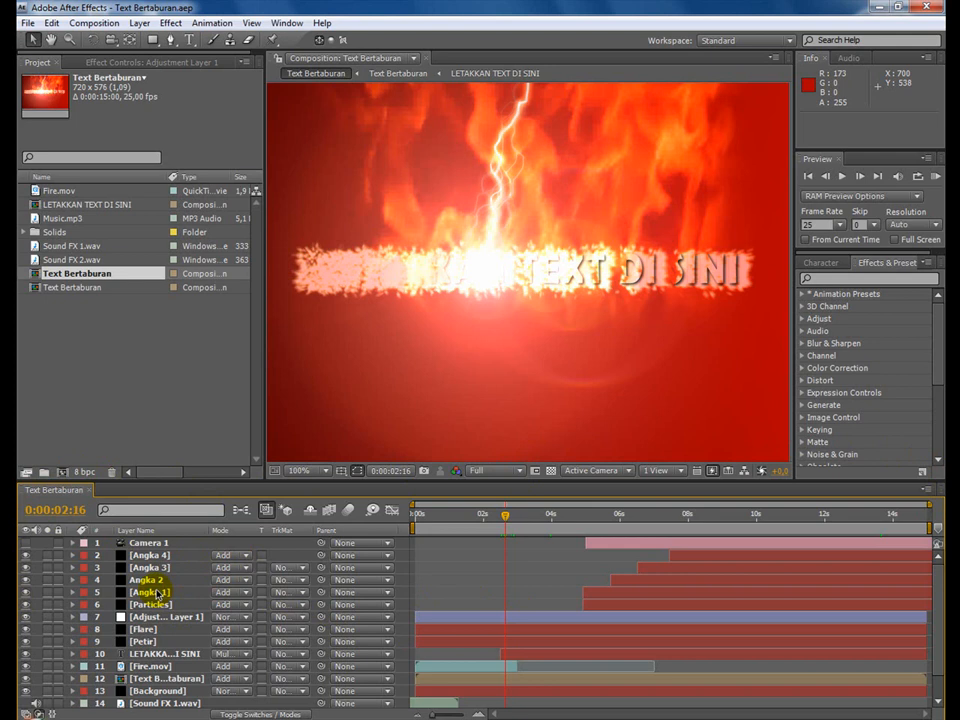
{"action": "key", "text": "ctrl+a"}
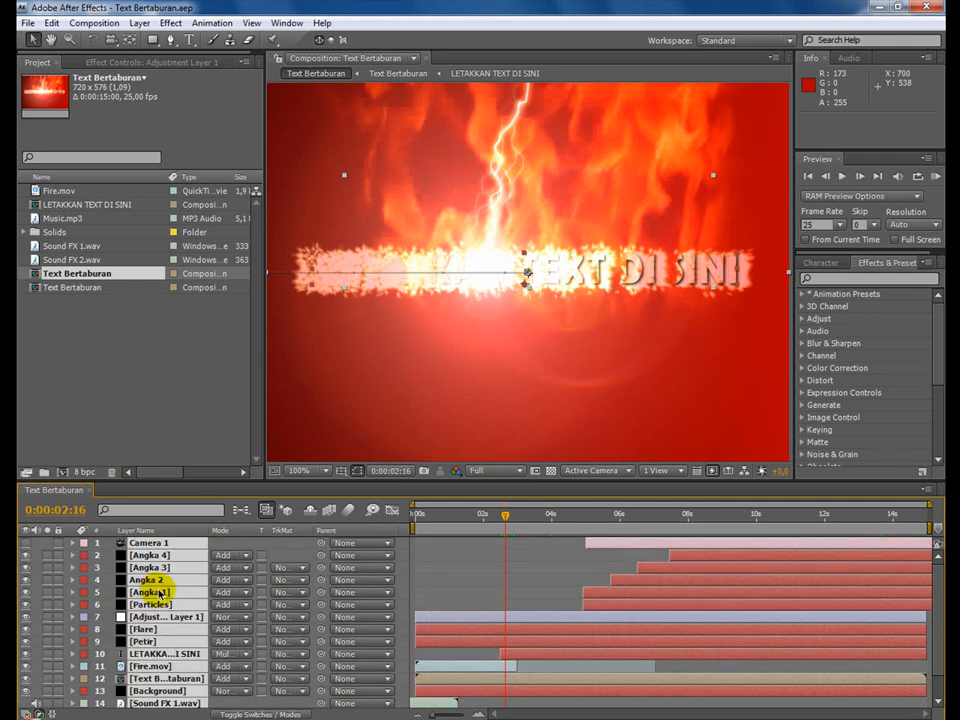
{"action": "key", "text": "u"}
{"action": "key", "text": "u"}
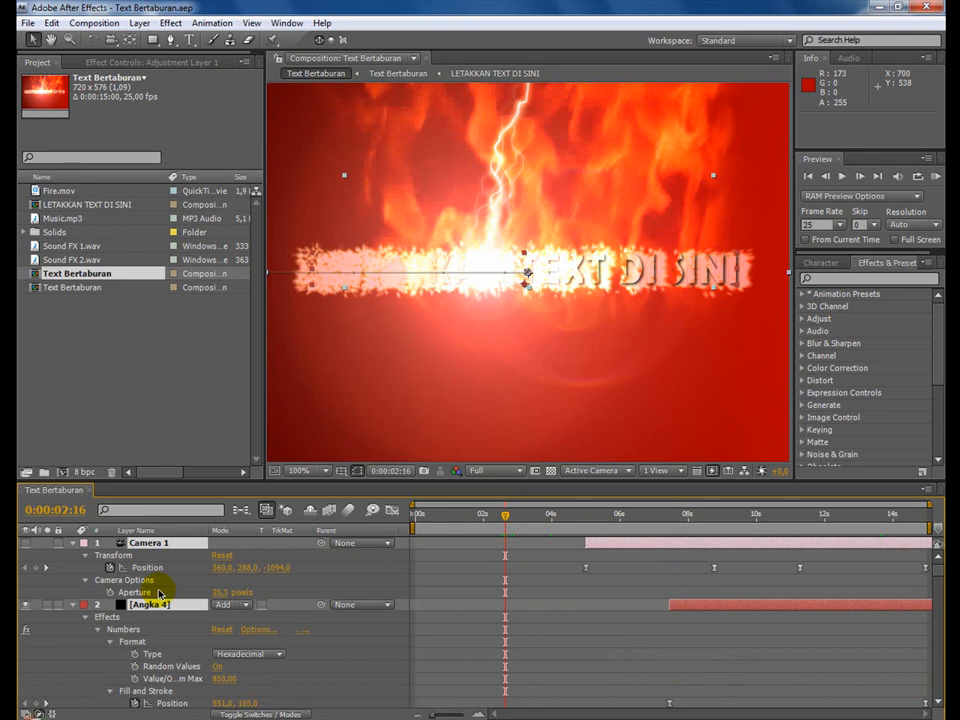
{"action": "key", "text": "grave"}
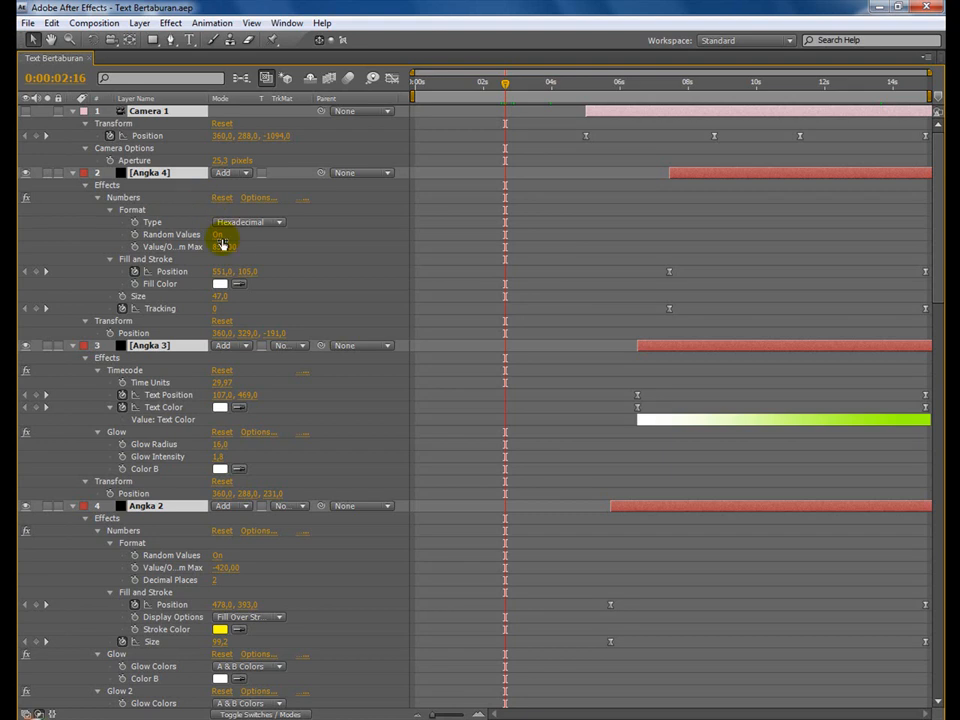
Examine the effect settings, keyframes and expressions of all layers in the maximized timeline, and restore the normal workspace layout.
{"action": "scroll", "coordinate": [300, 410], "scroll_direction": "down", "scroll_amount": 3}
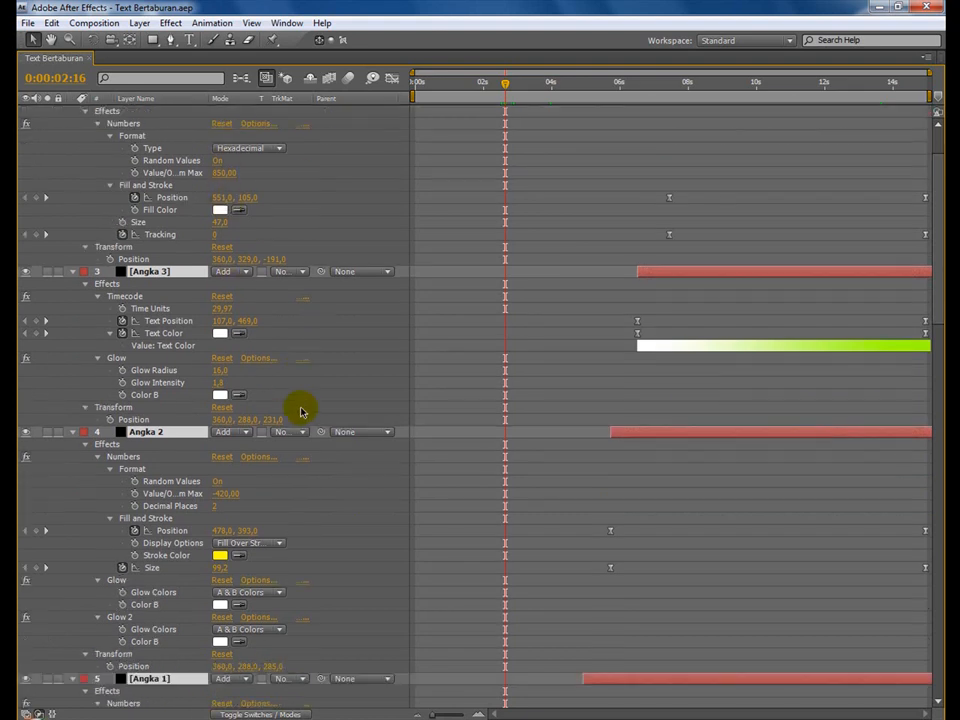
{"action": "scroll", "coordinate": [300, 410], "scroll_direction": "down", "scroll_amount": 2}
{"action": "scroll", "coordinate": [300, 410], "scroll_direction": "down", "scroll_amount": 7}
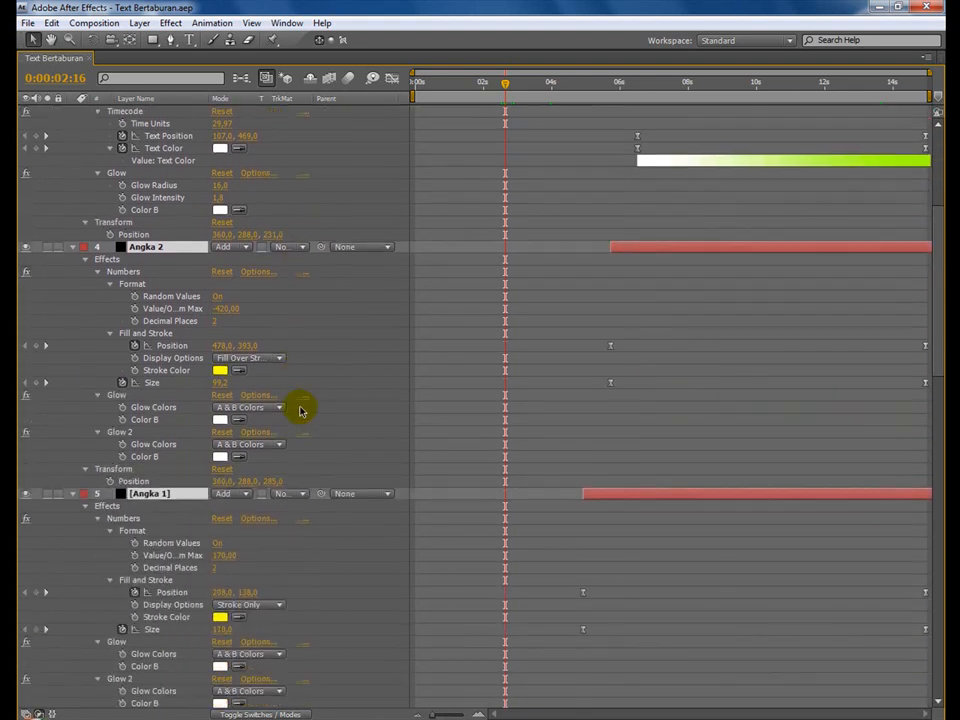
{"action": "scroll", "coordinate": [298, 412], "scroll_direction": "down", "scroll_amount": 8}
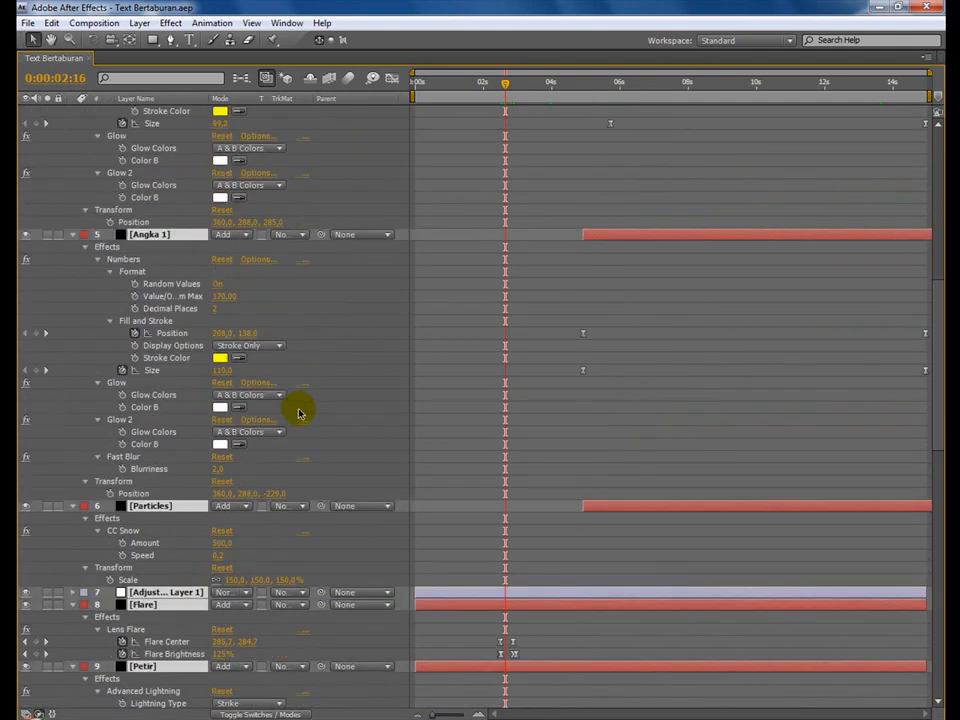
{"action": "scroll", "coordinate": [298, 412], "scroll_direction": "down", "scroll_amount": 7}
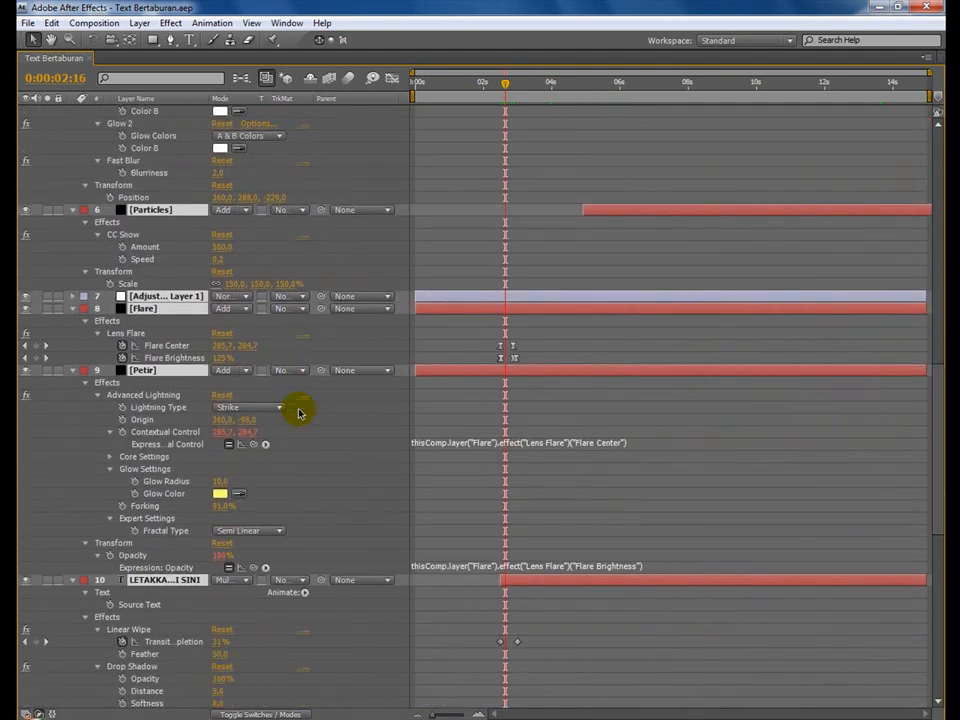
{"action": "scroll", "coordinate": [298, 412], "scroll_direction": "down", "scroll_amount": 5}
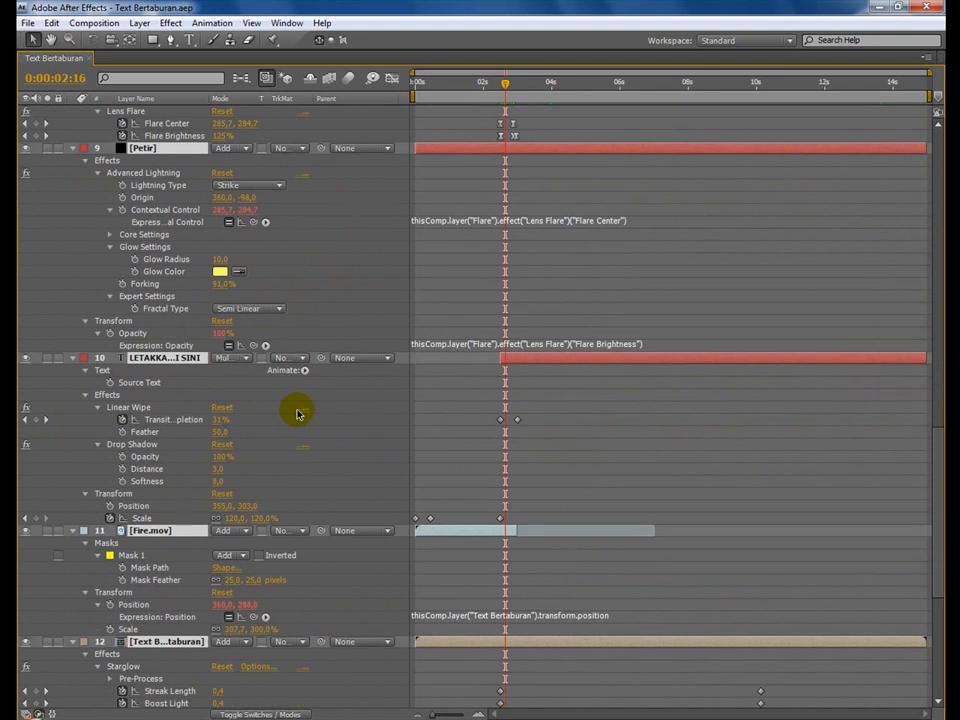
{"action": "scroll", "coordinate": [296, 413], "scroll_direction": "down", "scroll_amount": 5}
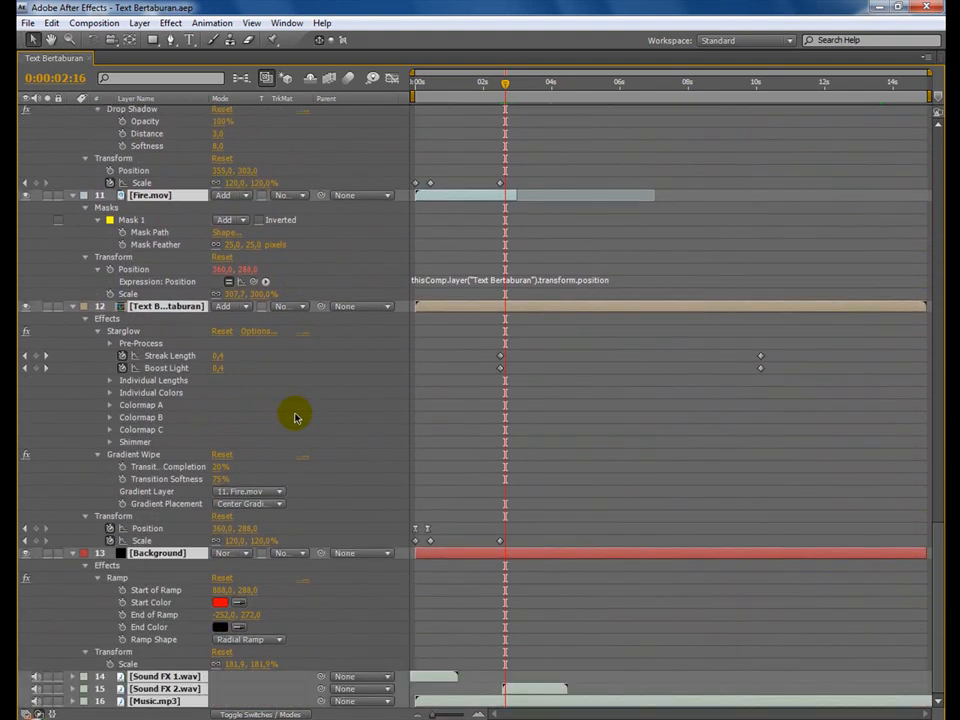
{"action": "scroll", "coordinate": [296, 416], "scroll_direction": "up", "scroll_amount": 10}
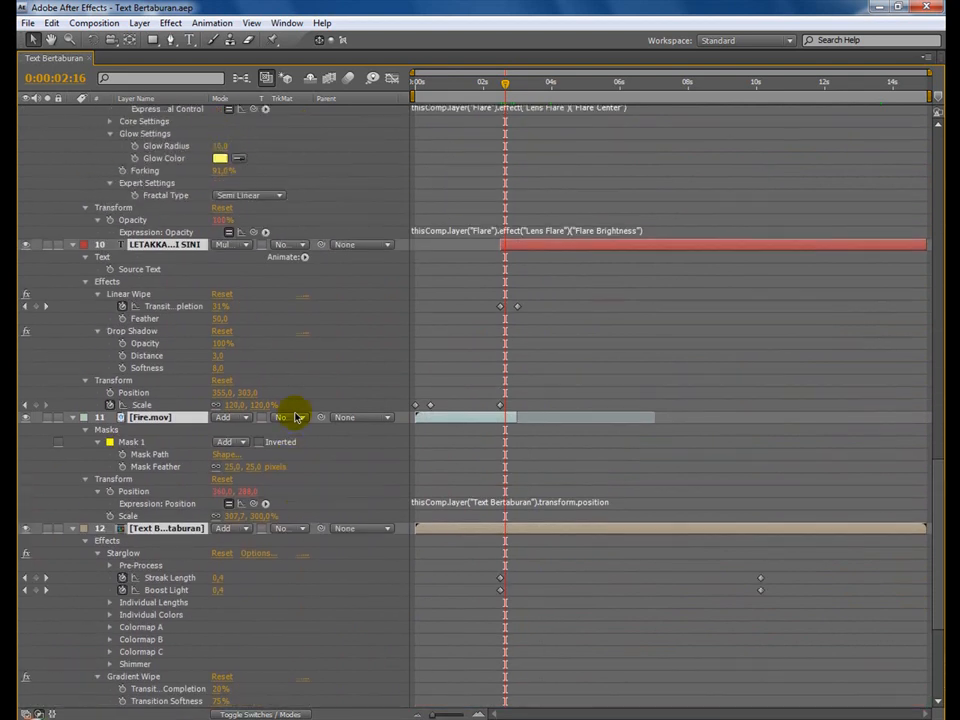
{"action": "scroll", "coordinate": [296, 416], "scroll_direction": "up", "scroll_amount": 6}
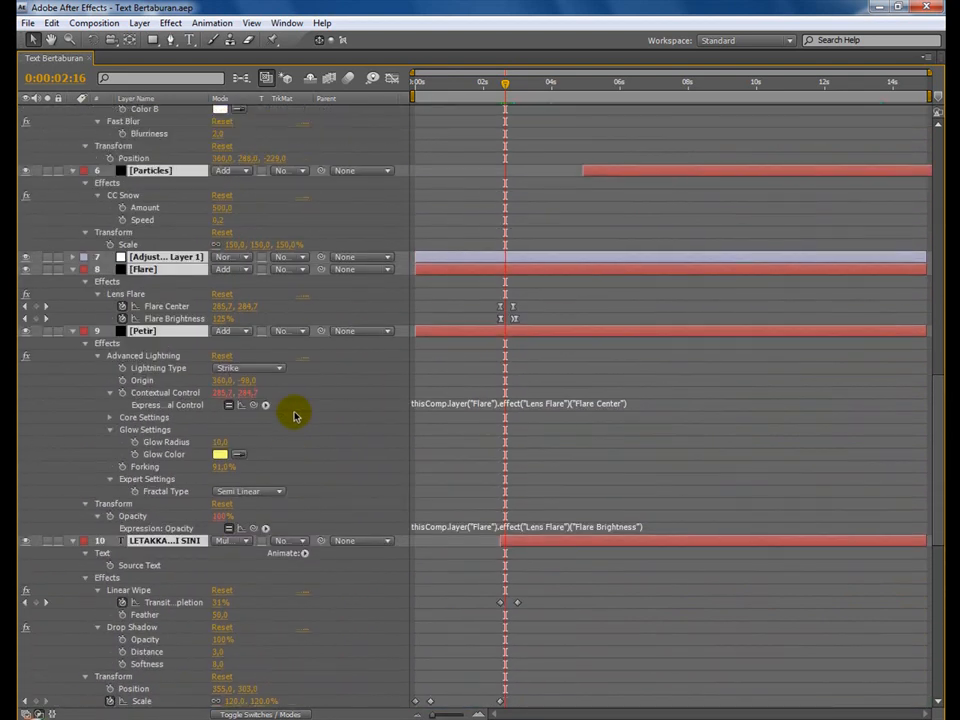
{"action": "scroll", "coordinate": [296, 416], "scroll_direction": "up", "scroll_amount": 8}
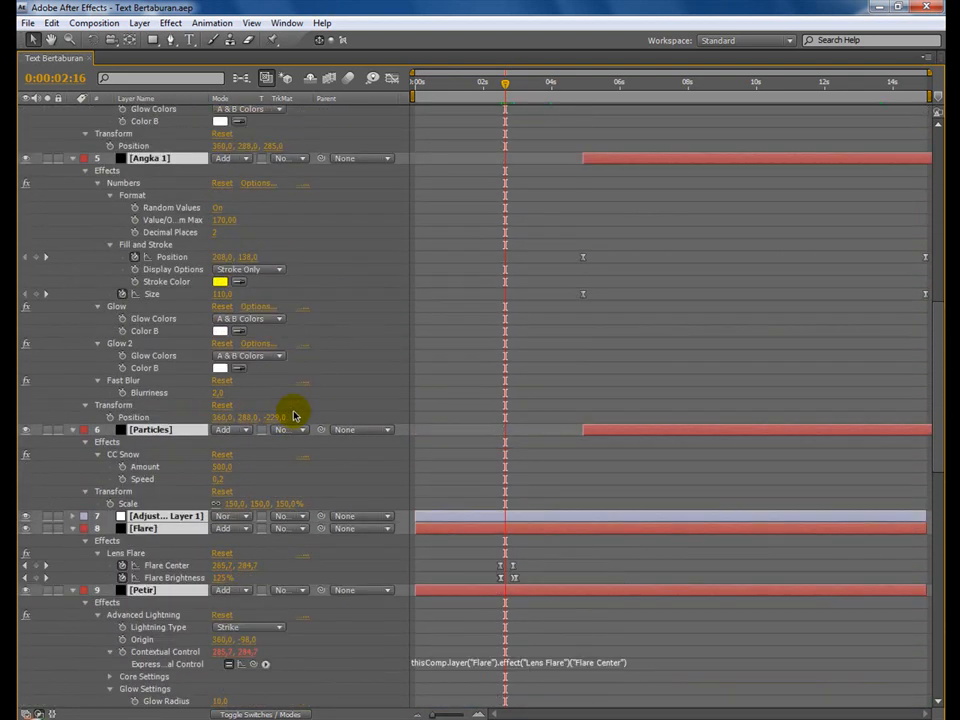
{"action": "scroll", "coordinate": [296, 416], "scroll_direction": "up", "scroll_amount": 10}
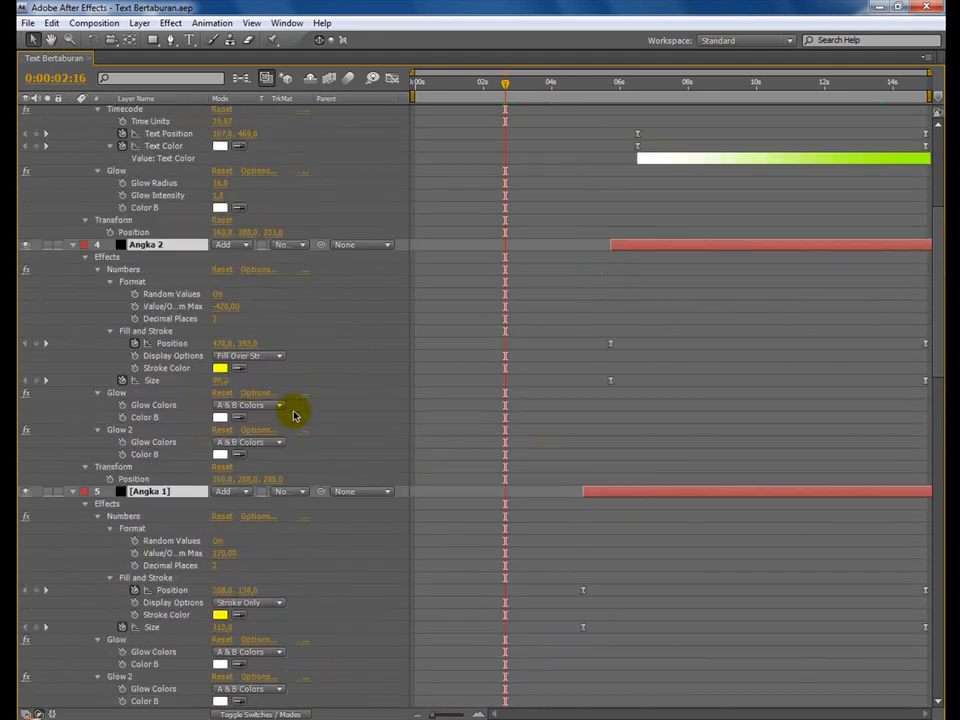
{"action": "scroll", "coordinate": [296, 416], "scroll_direction": "up", "scroll_amount": 3}
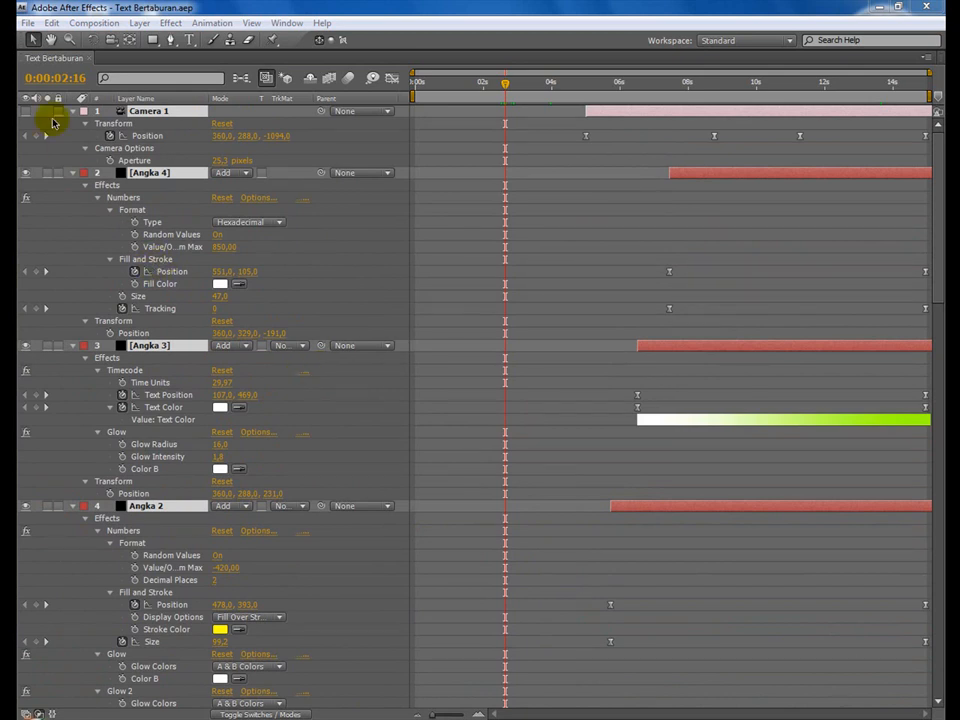
{"action": "left_click", "coordinate": [60, 59]}
{"action": "key", "text": "grave"}
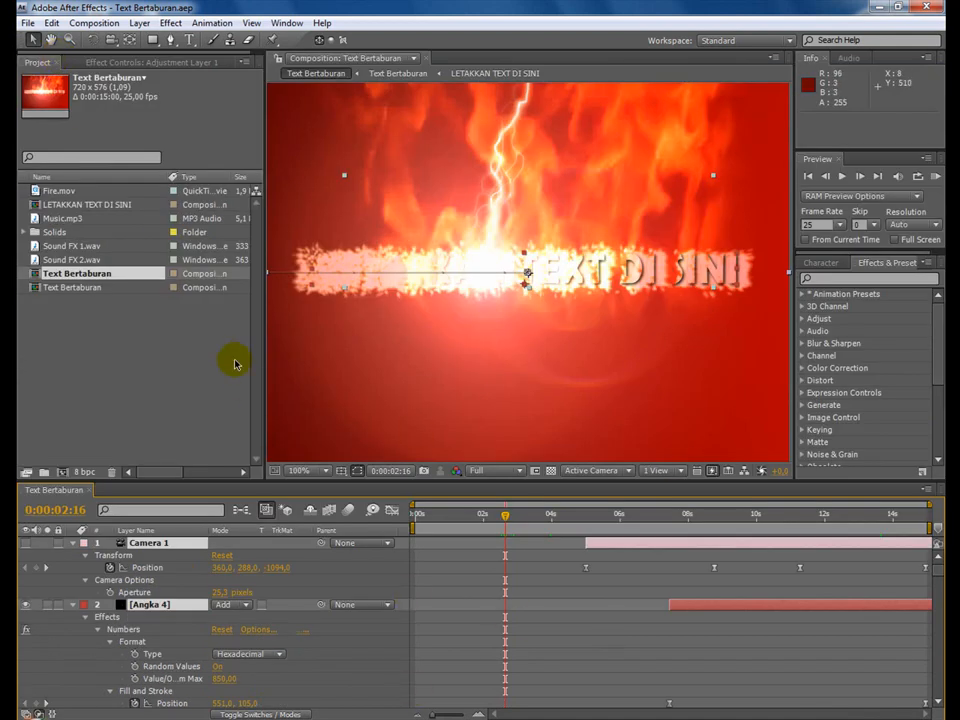
Create a new composition named Latihan with the PAL D1/DV preset and a duration of 0:00:30:00.
{"action": "left_click", "coordinate": [116, 27]}
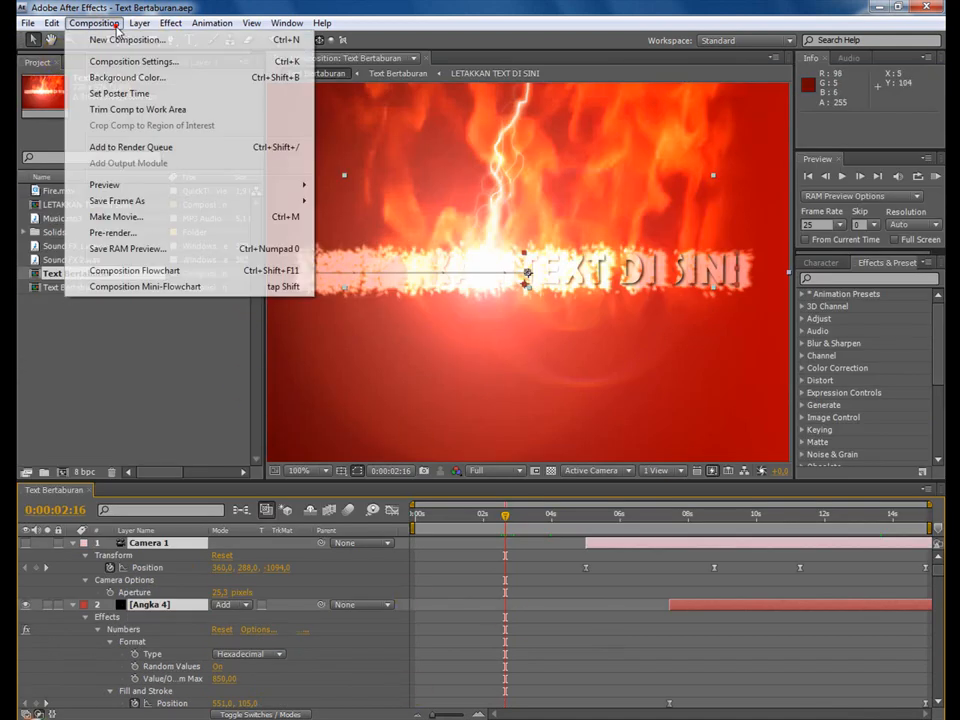
{"action": "left_click", "coordinate": [118, 37]}
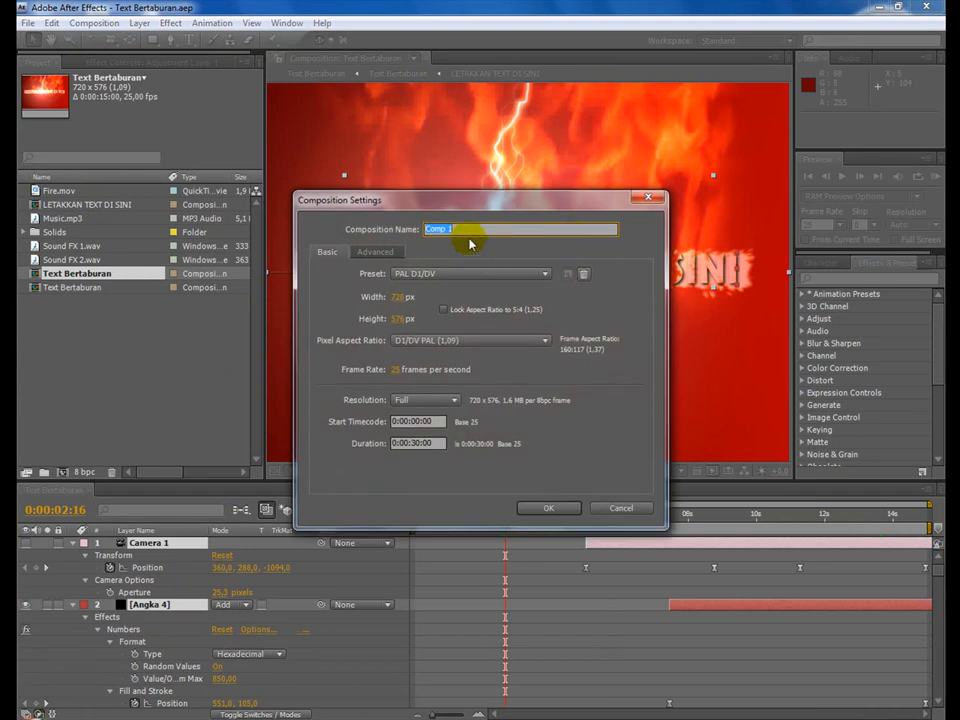
{"action": "left_click", "coordinate": [466, 230]}
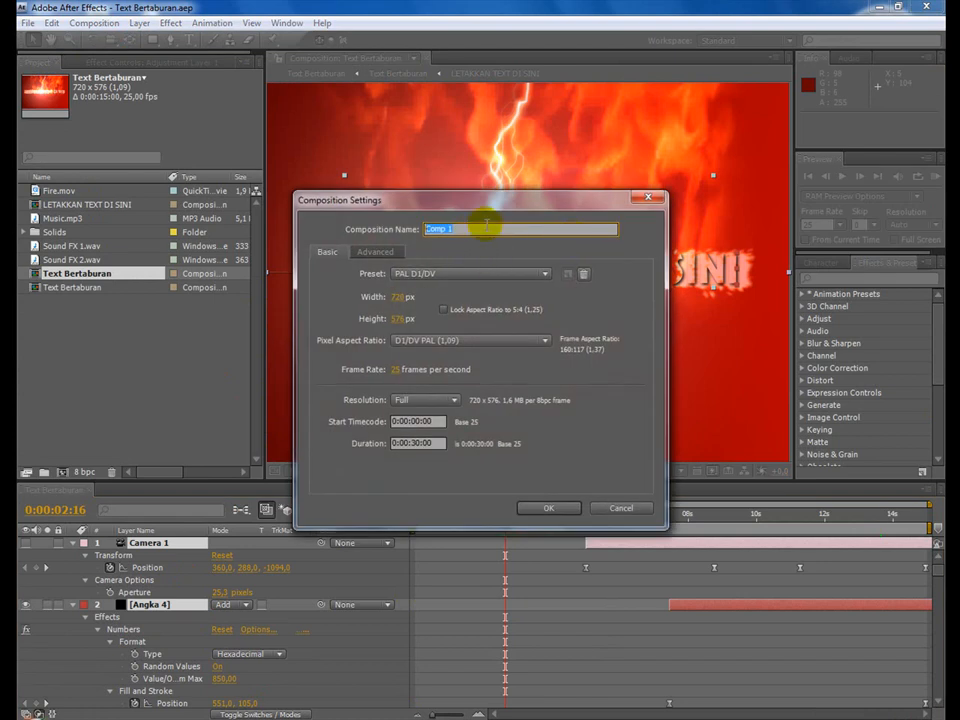
{"action": "type", "text": "La"}
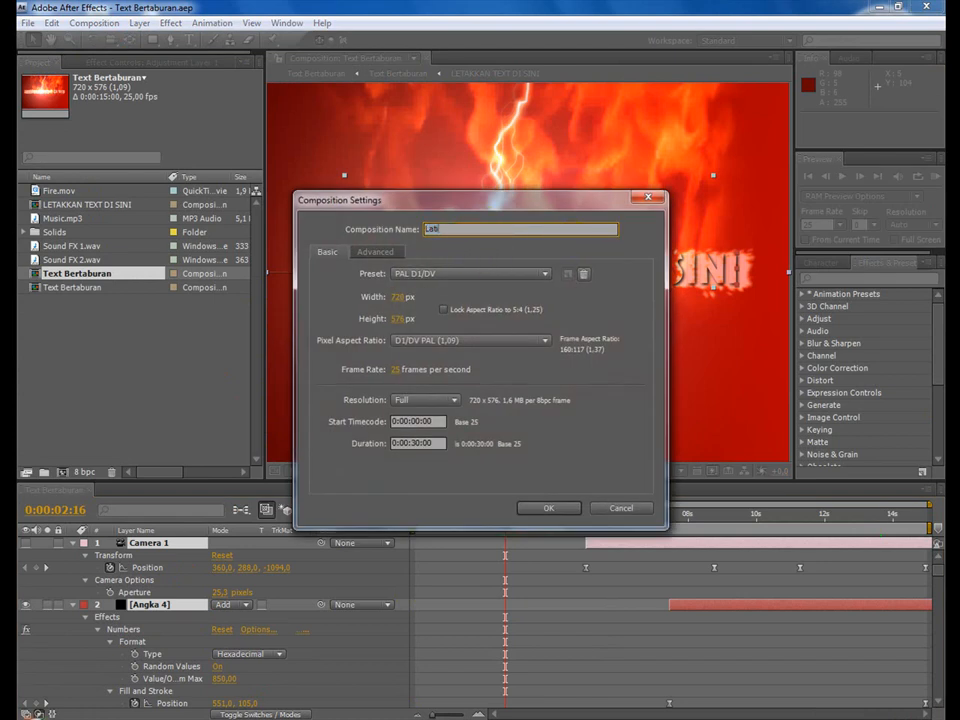
{"action": "type", "text": "tihan"}
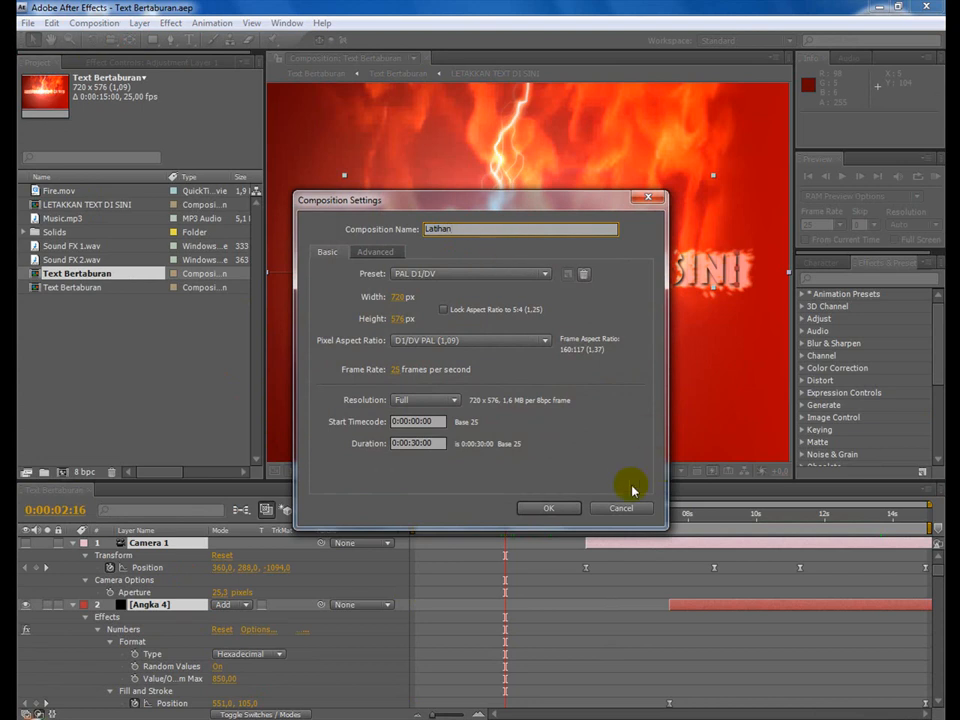
{"action": "left_click", "coordinate": [556, 508]}
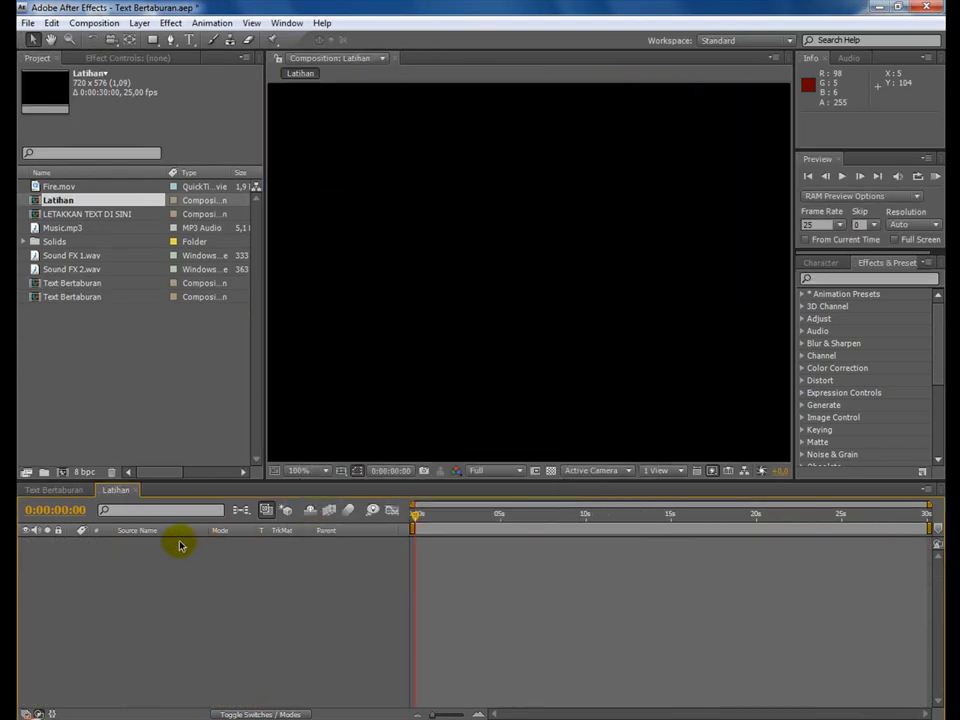
Collapse the properties of the Text Bertaburan composition's layers from Camera 1 down to the nested Text Bertaburan layer.
{"action": "left_click", "coordinate": [55, 490]}
{"action": "scroll", "coordinate": [208, 571], "scroll_direction": "down", "scroll_amount": 3}
{"action": "scroll", "coordinate": [210, 571], "scroll_direction": "up", "scroll_amount": 3}
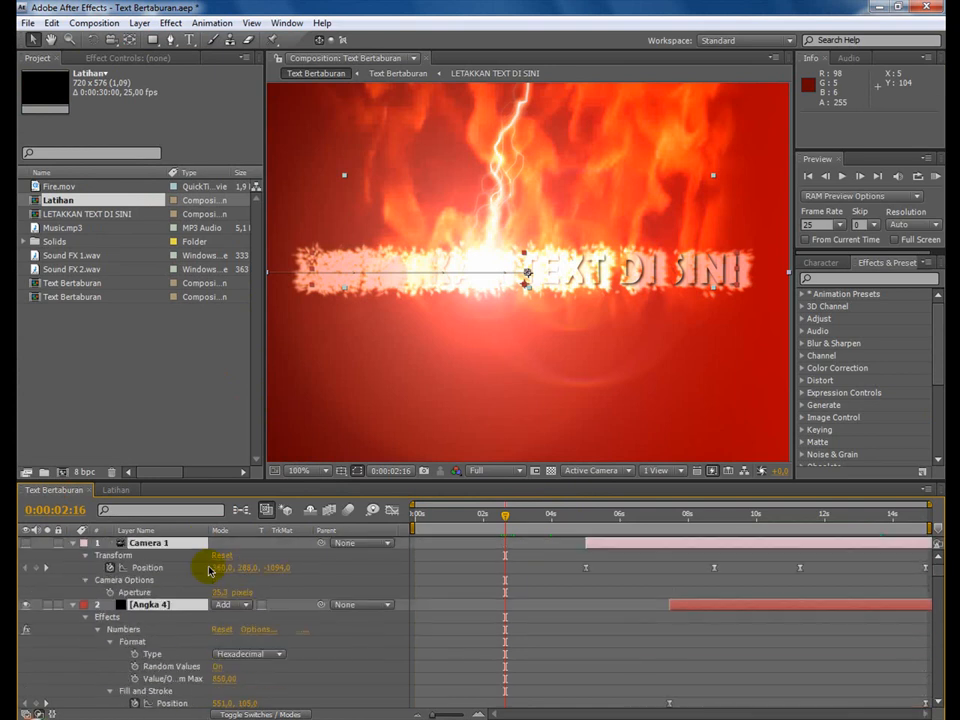
{"action": "left_click", "coordinate": [75, 549]}
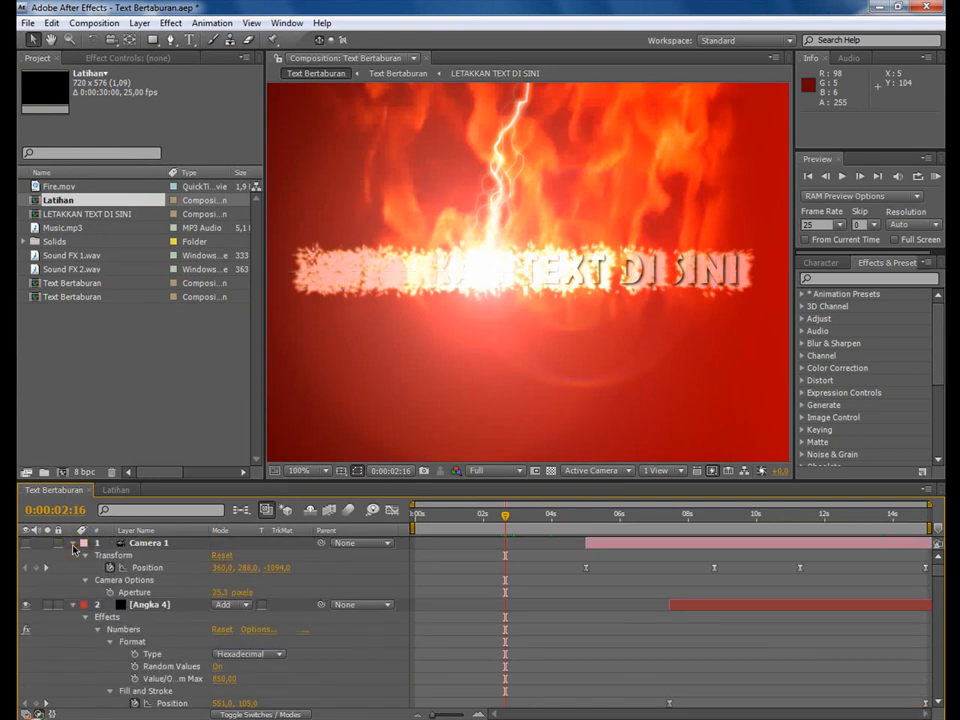
{"action": "left_click", "coordinate": [73, 543]}
{"action": "left_click", "coordinate": [73, 555]}
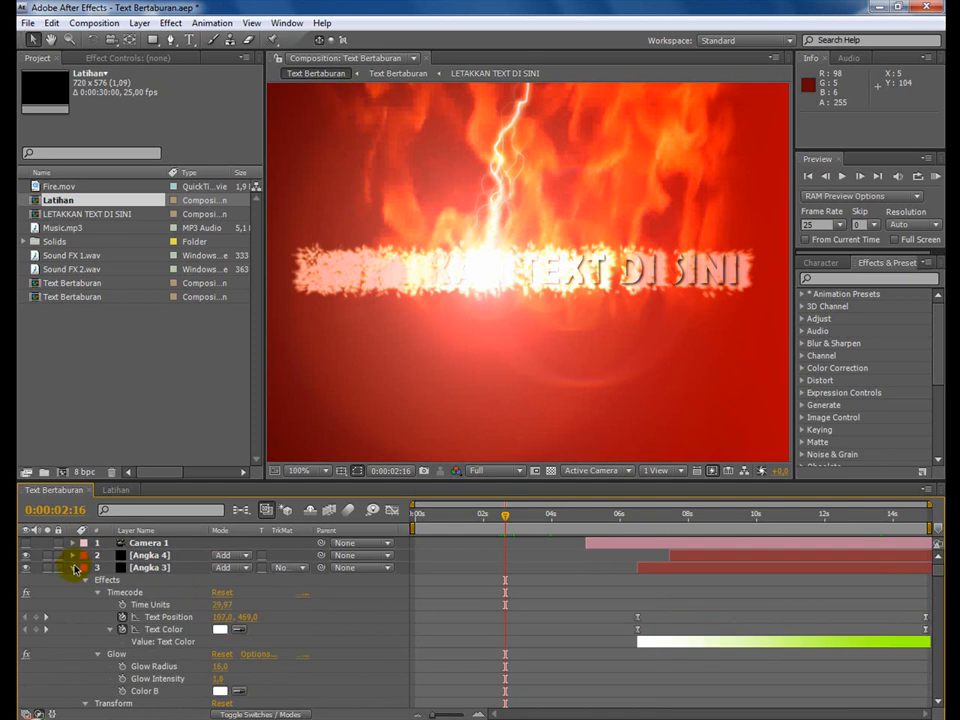
{"action": "left_click", "coordinate": [74, 567]}
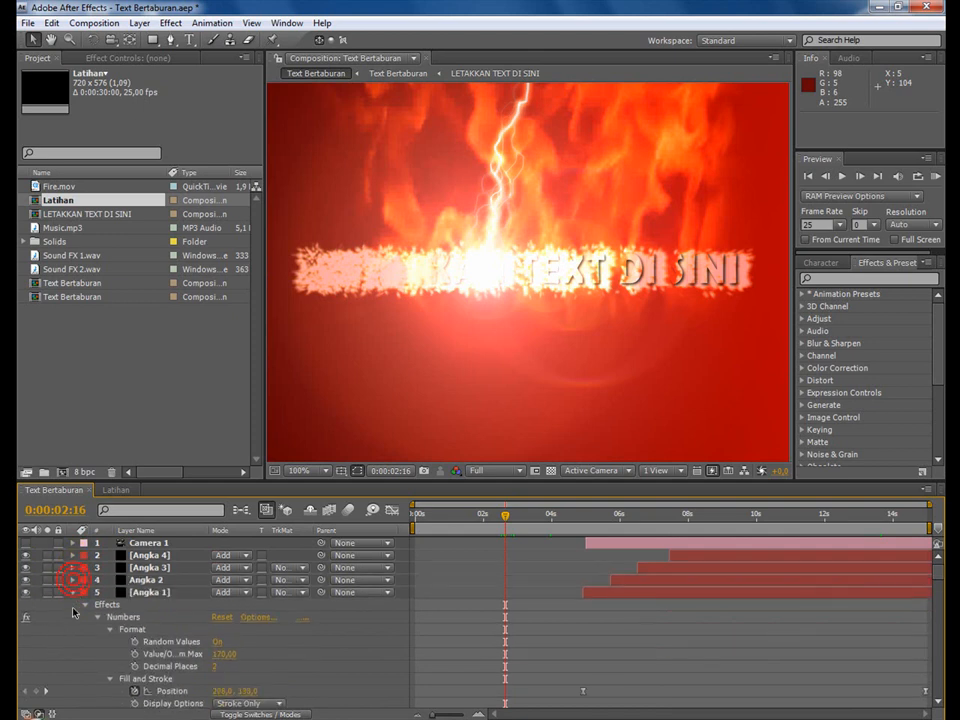
{"action": "left_click", "coordinate": [73, 580]}
{"action": "left_click", "coordinate": [73, 605]}
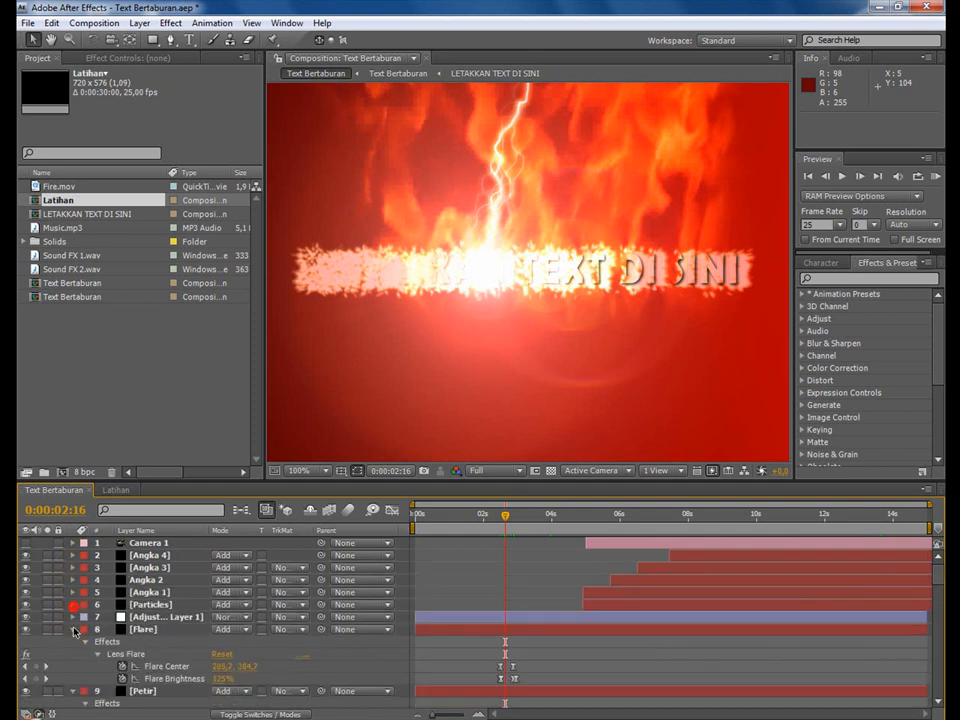
{"action": "left_click", "coordinate": [72, 629]}
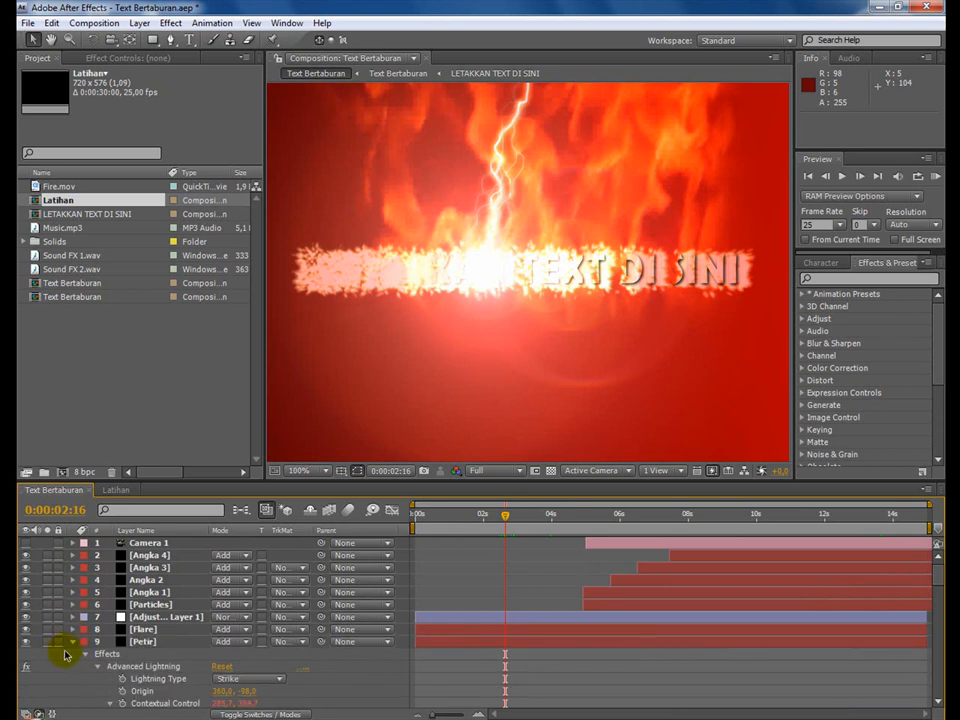
{"action": "left_click", "coordinate": [72, 641]}
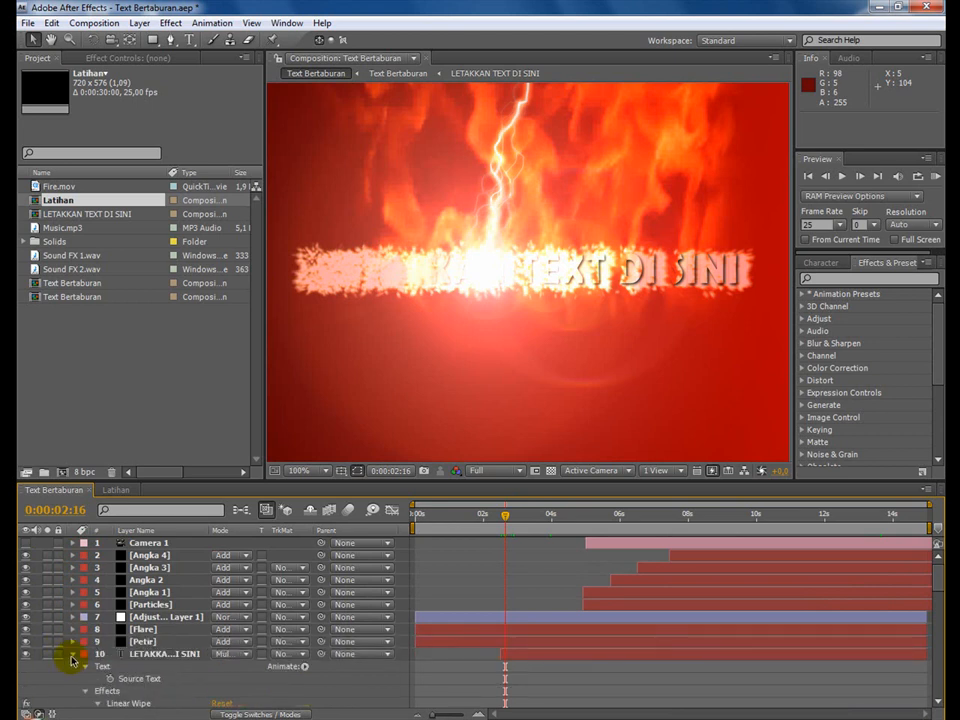
{"action": "left_click", "coordinate": [72, 654]}
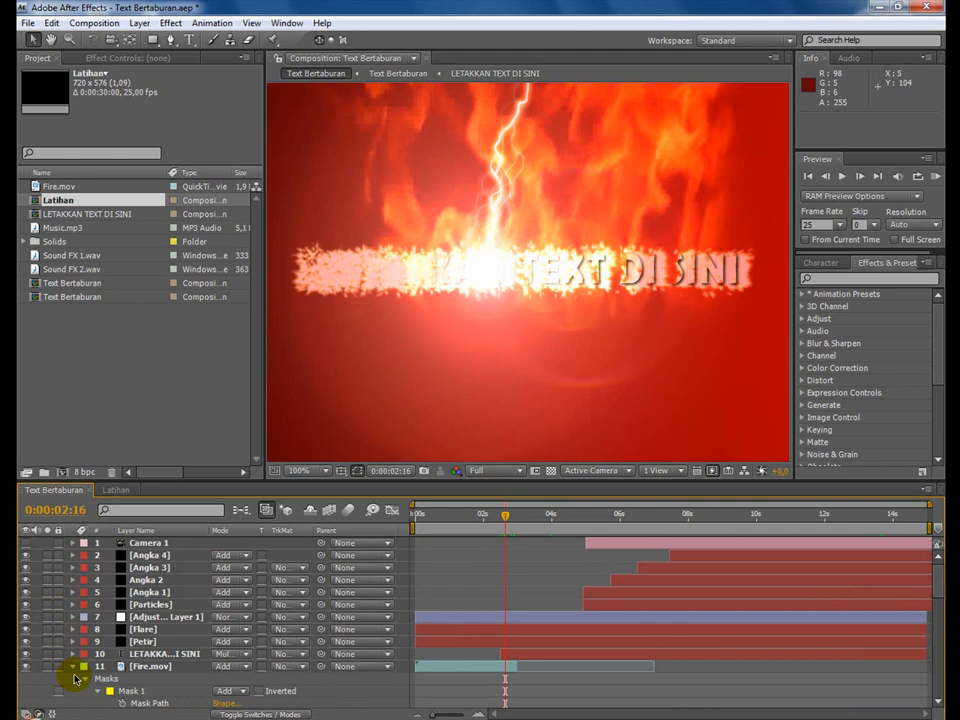
{"action": "left_click", "coordinate": [72, 666]}
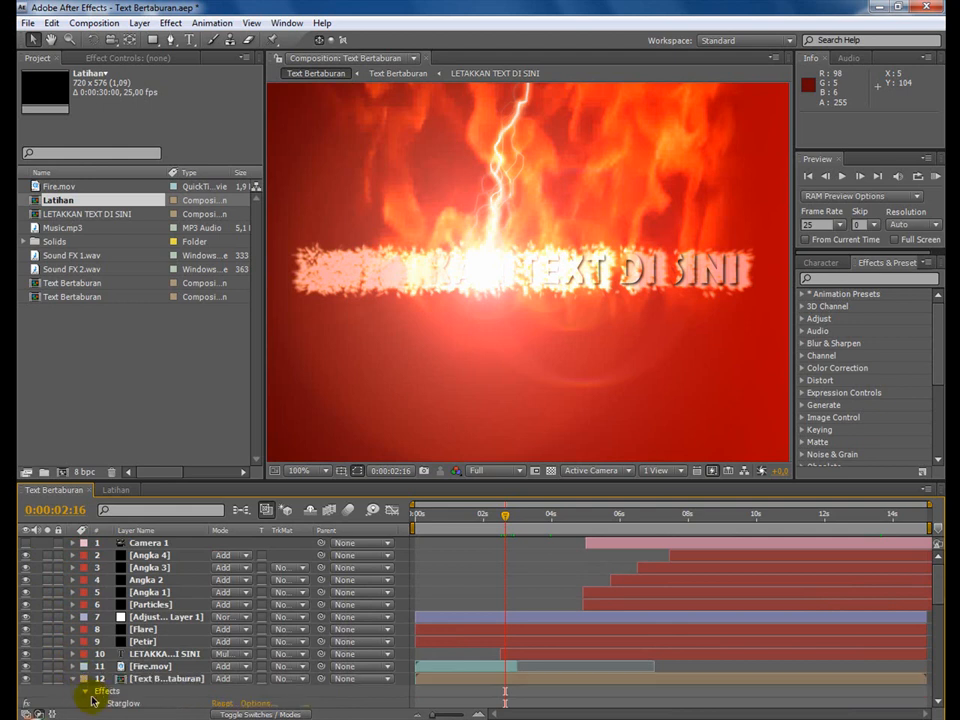
{"action": "left_click", "coordinate": [72, 679]}
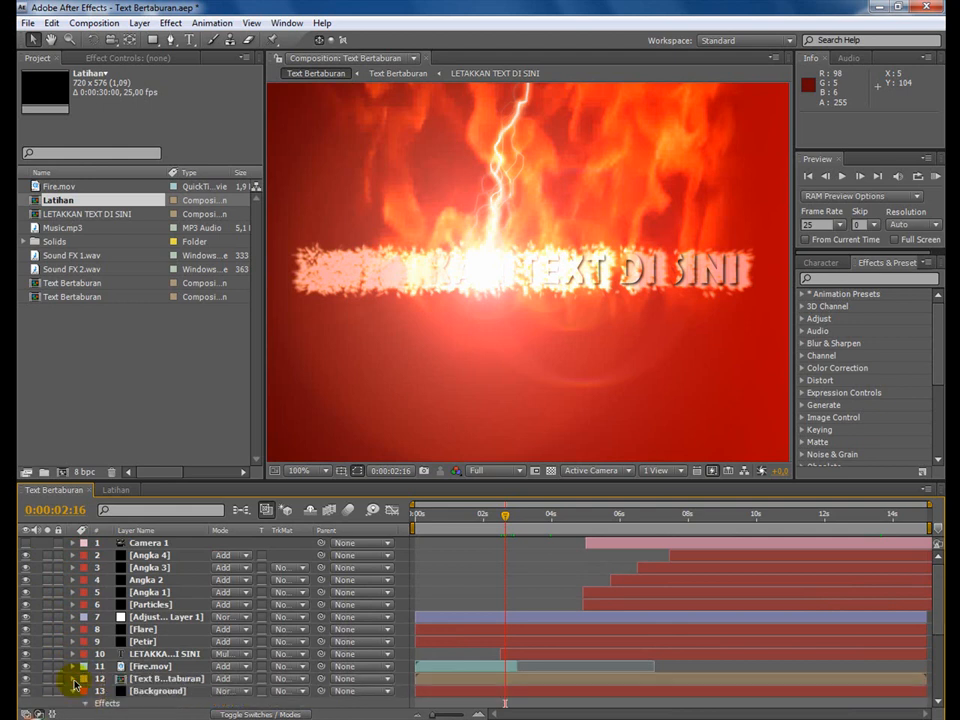
Examine the effect settings of the Background layer in the reference composition.
{"action": "left_click", "coordinate": [145, 691]}
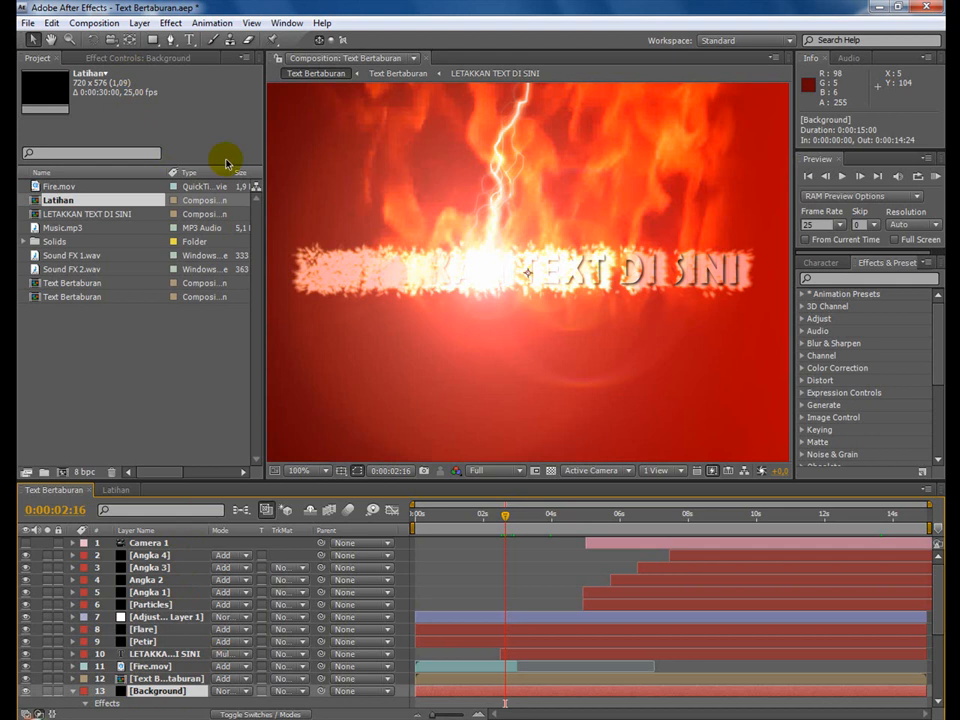
{"action": "key", "text": "F3"}
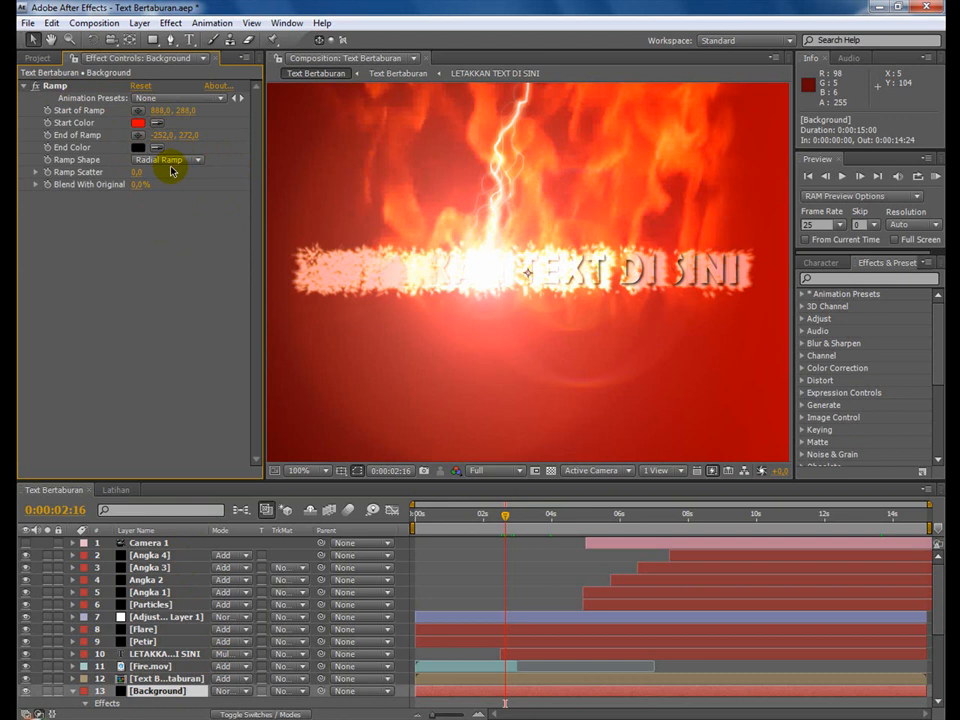
Create a black solid layer named Background in the Latihan composition, keeping the default size of 720 by 576 pixels.
{"action": "left_click", "coordinate": [117, 490]}
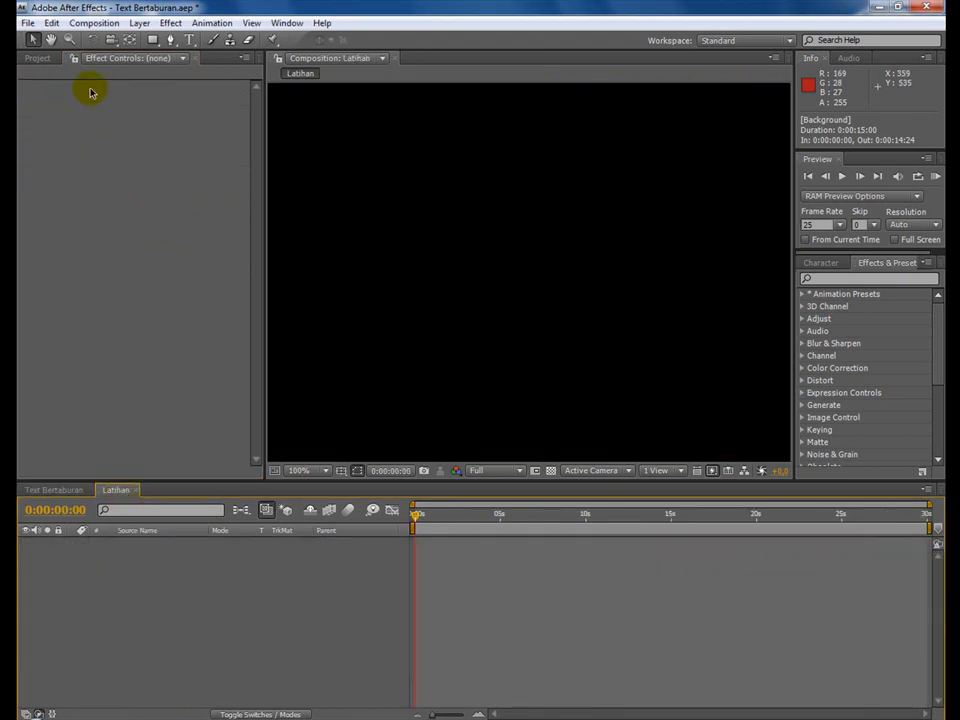
{"action": "left_click", "coordinate": [137, 22]}
{"action": "mouse_move", "coordinate": [231, 39]}
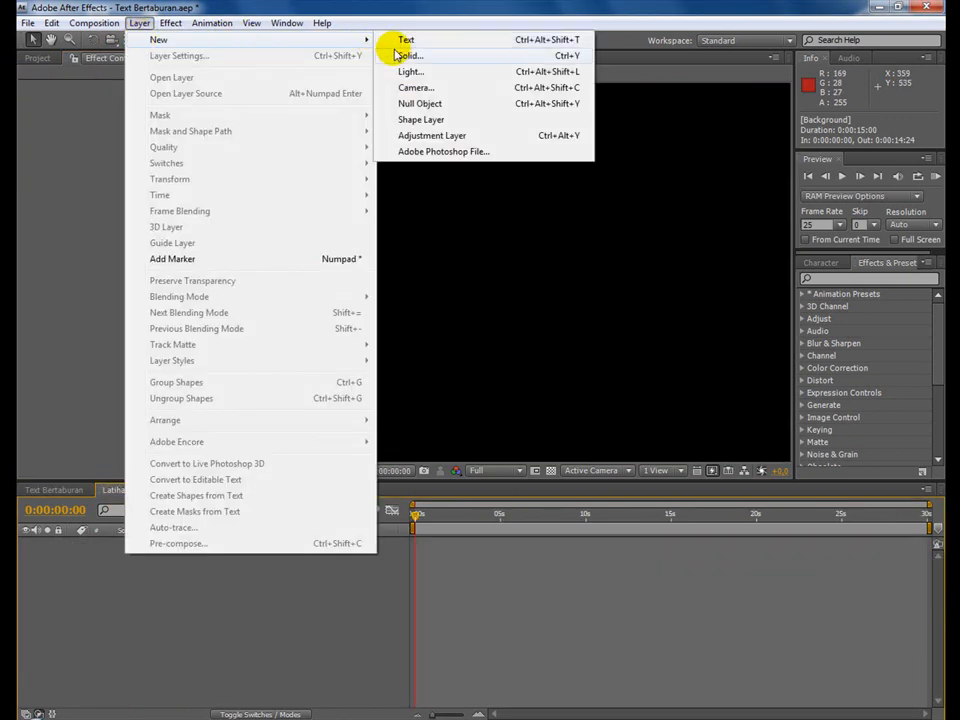
{"action": "left_click", "coordinate": [405, 55]}
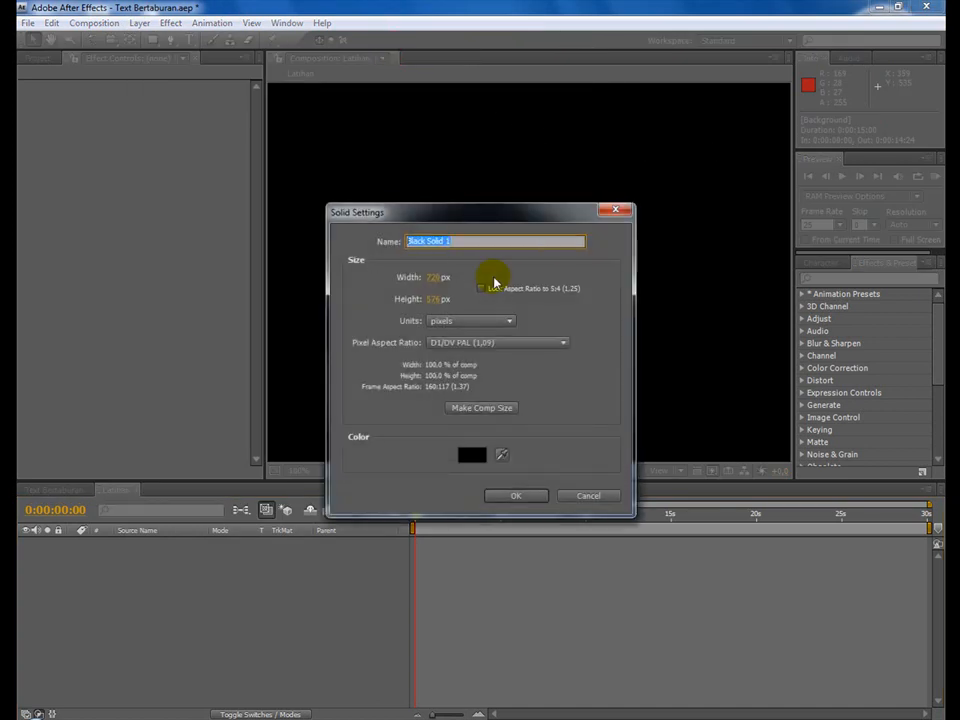
{"action": "type", "text": "Background"}
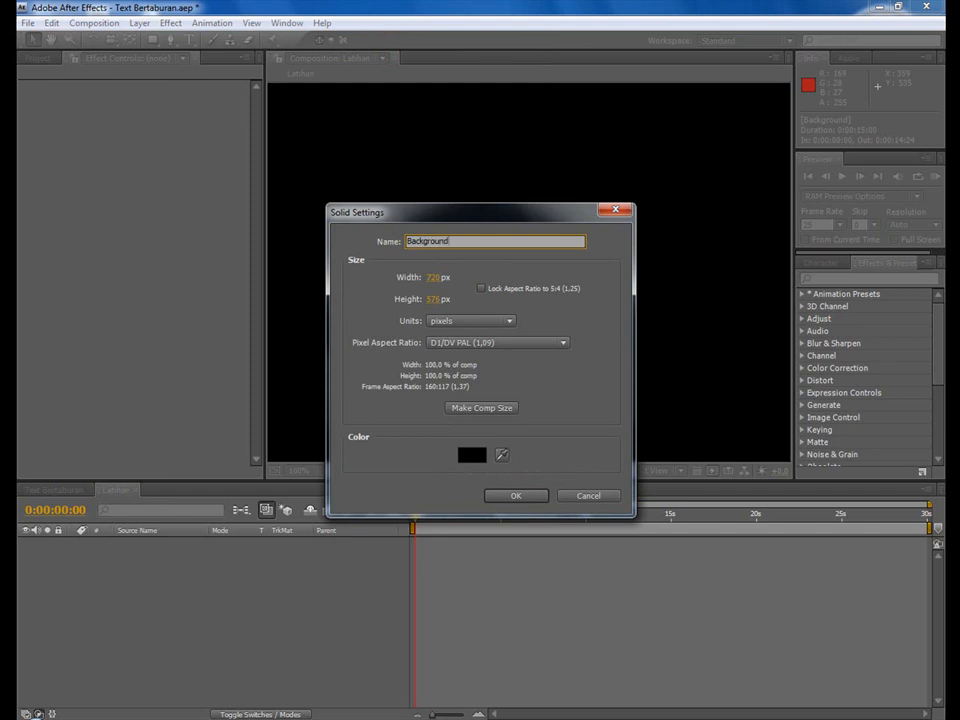
{"action": "key", "text": "Return"}
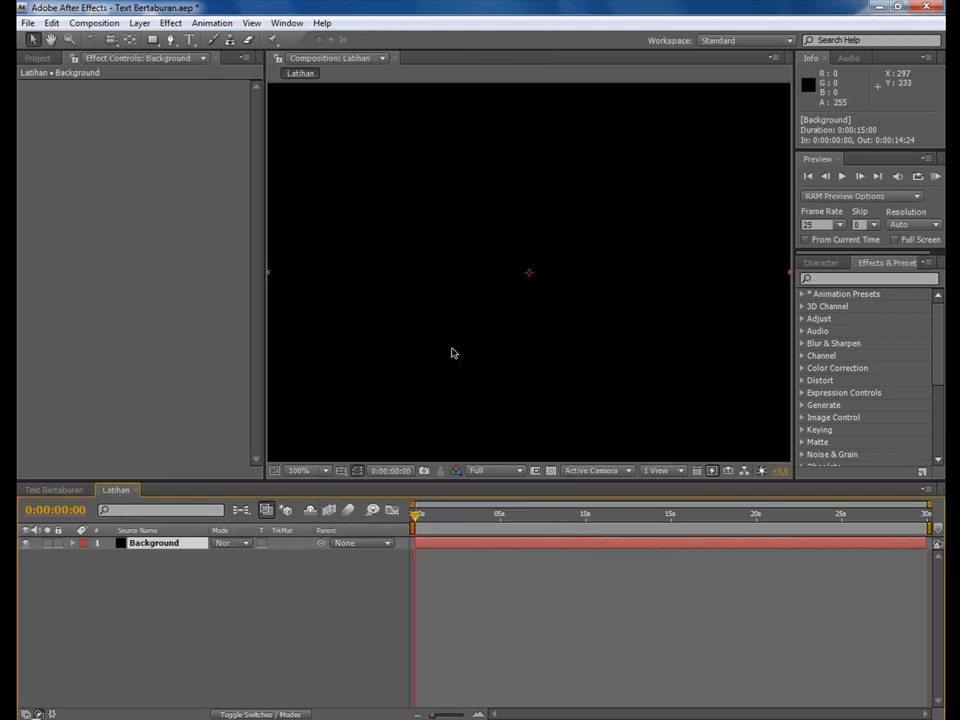
Apply the Ramp effect to the Background layer.
{"action": "left_click", "coordinate": [170, 22]}
{"action": "mouse_move", "coordinate": [272, 219]}
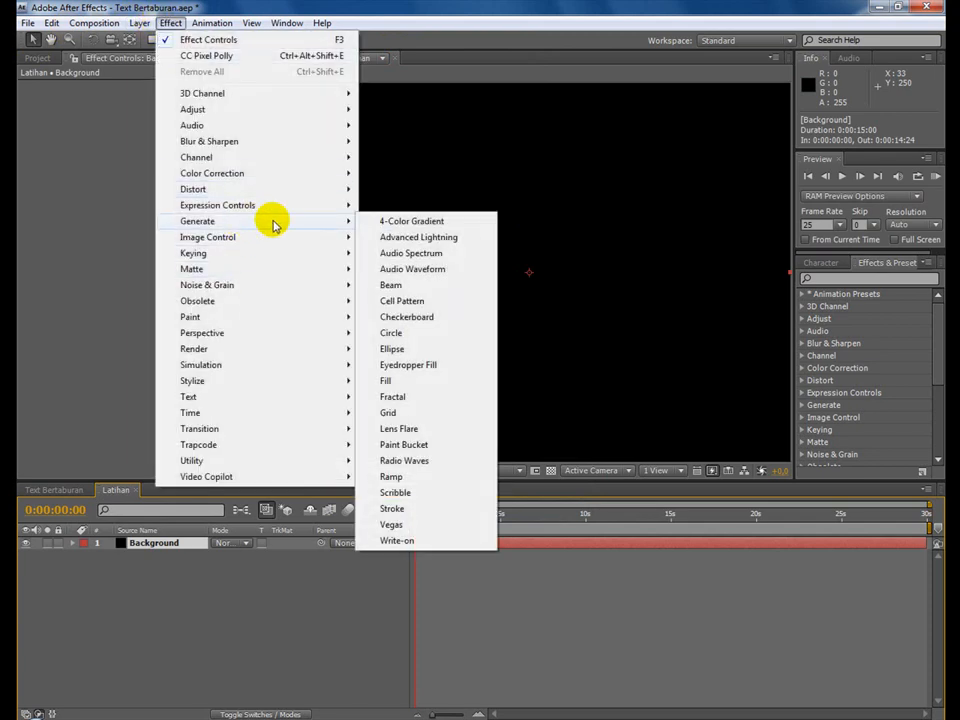
{"action": "left_click", "coordinate": [441, 476]}
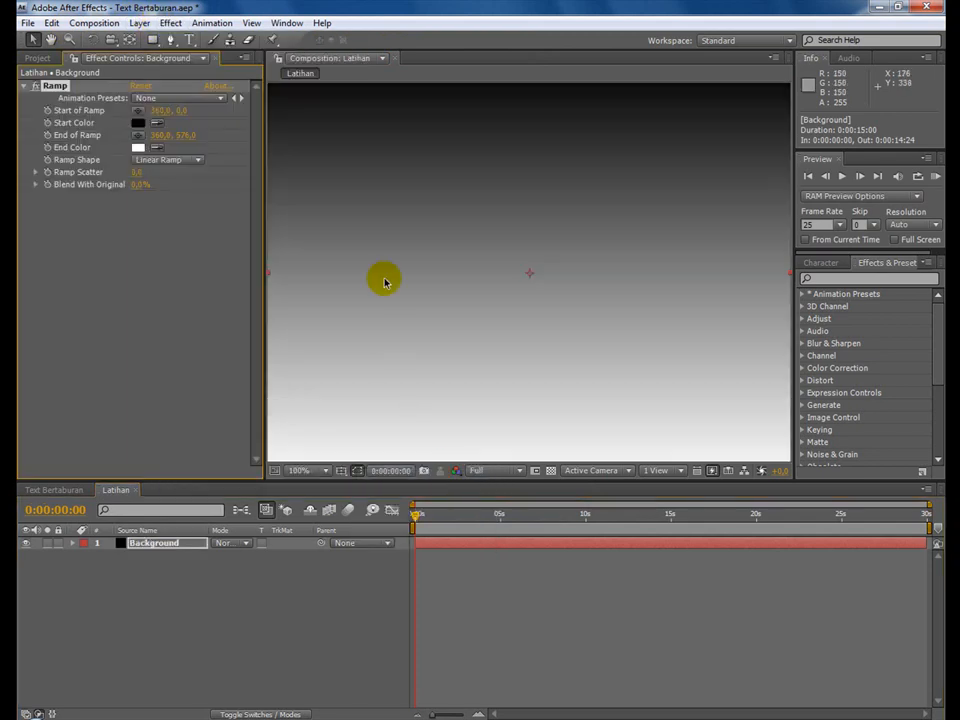
Set the ramp's start color to red (FF0000) and its end color to black (000000).
{"action": "left_click", "coordinate": [138, 122]}
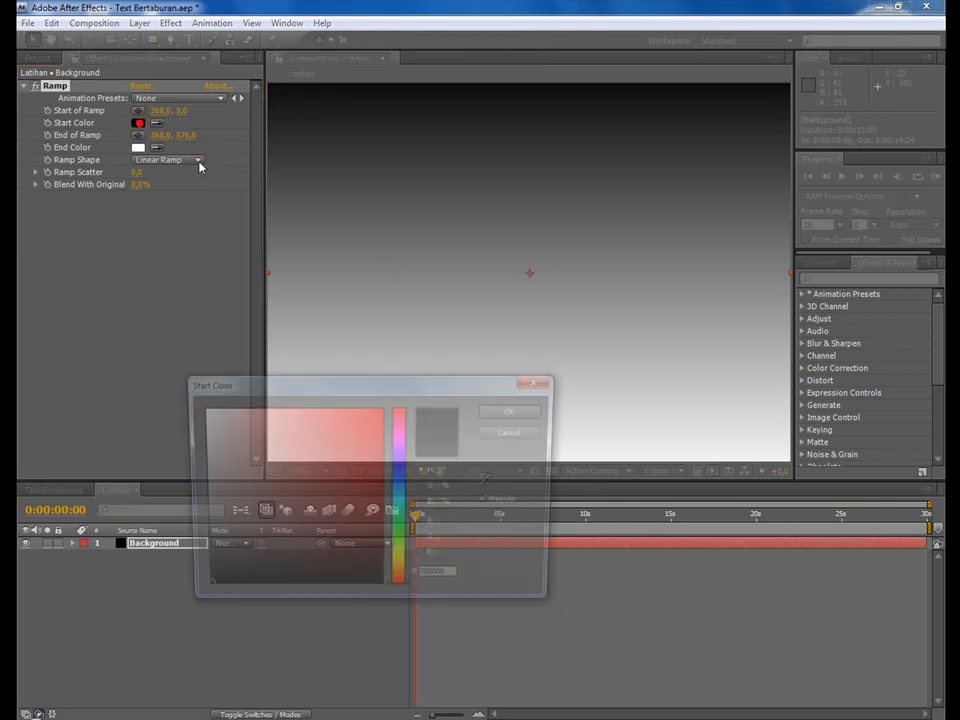
{"action": "left_click_drag", "start_coordinate": [330, 493], "coordinate": [385, 406]}
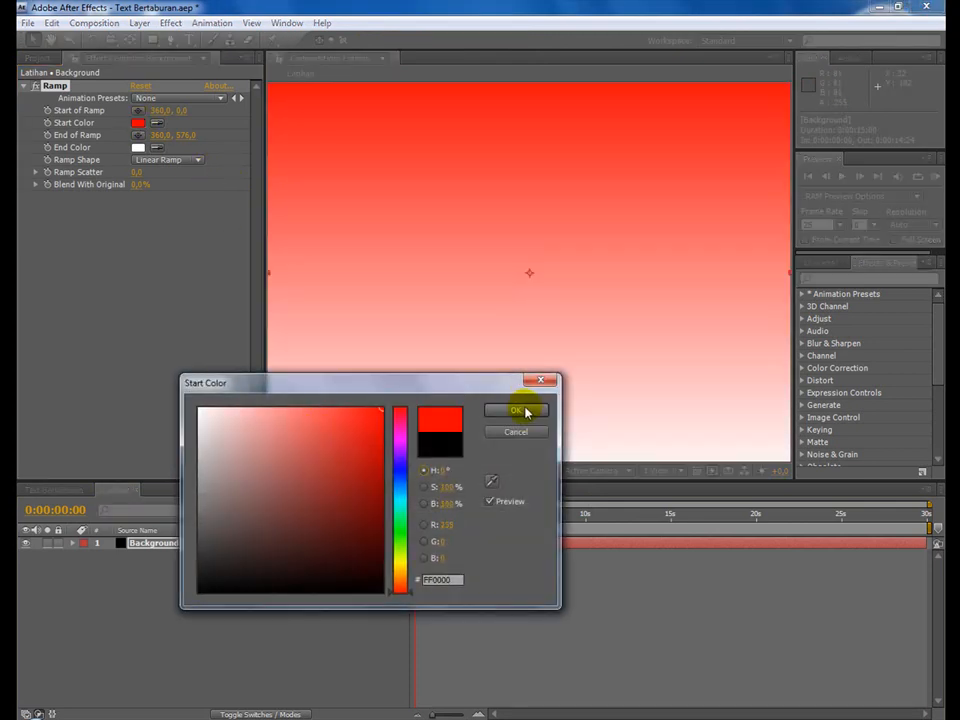
{"action": "left_click", "coordinate": [524, 408]}
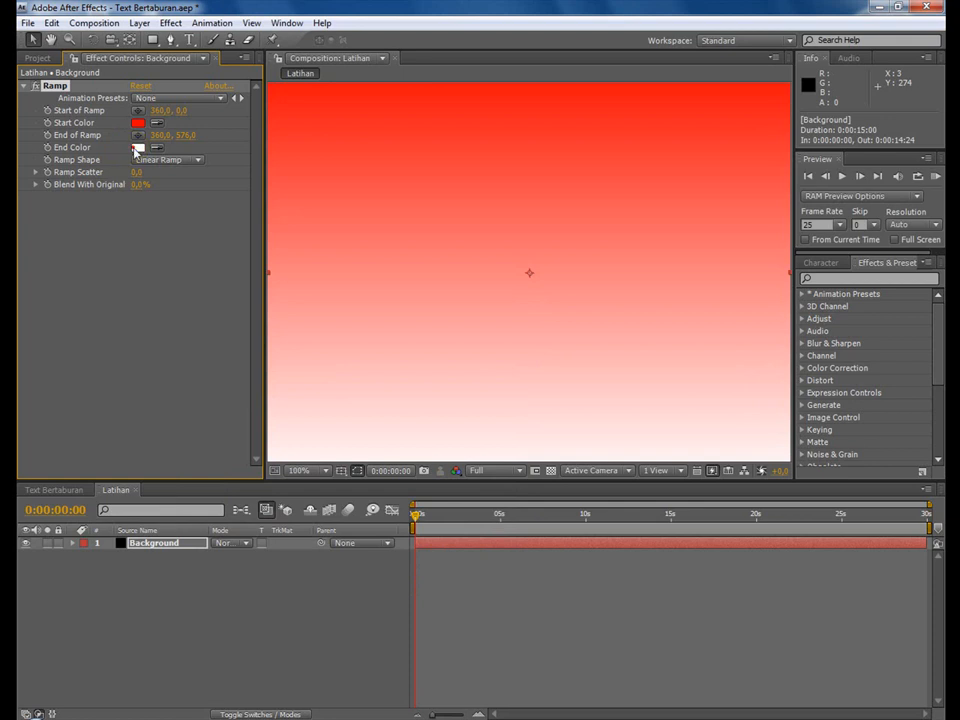
{"action": "left_click", "coordinate": [138, 147]}
{"action": "left_click_drag", "start_coordinate": [285, 465], "coordinate": [285, 592]}
{"action": "left_click", "coordinate": [519, 411]}
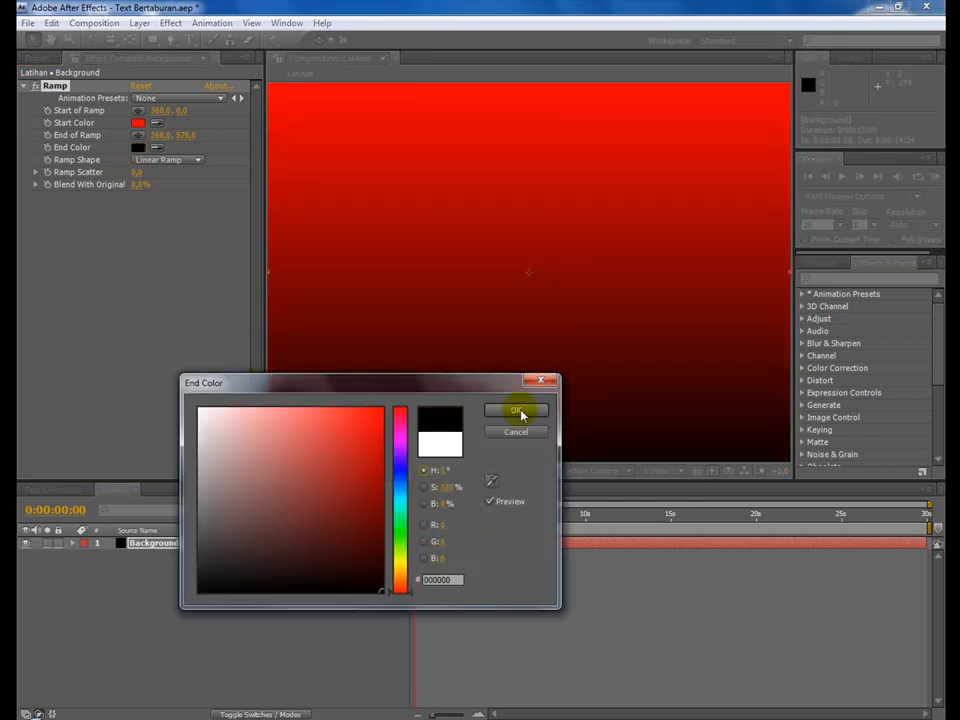
Change the ramp shape to Radial Ramp, moving its start point to about 806, 296 and its end point to about -82, 292.
{"action": "left_click", "coordinate": [176, 161]}
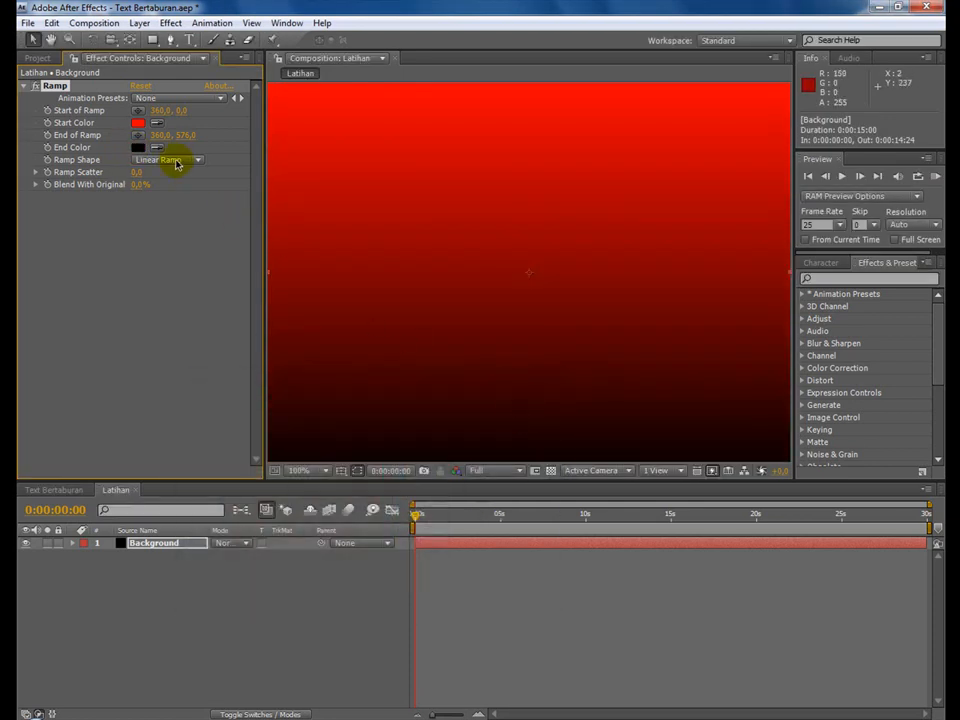
{"action": "left_click", "coordinate": [188, 180]}
{"action": "scroll", "coordinate": [586, 248], "scroll_direction": "up", "scroll_amount": 1}
{"action": "scroll", "coordinate": [586, 248], "scroll_direction": "down", "scroll_amount": 2}
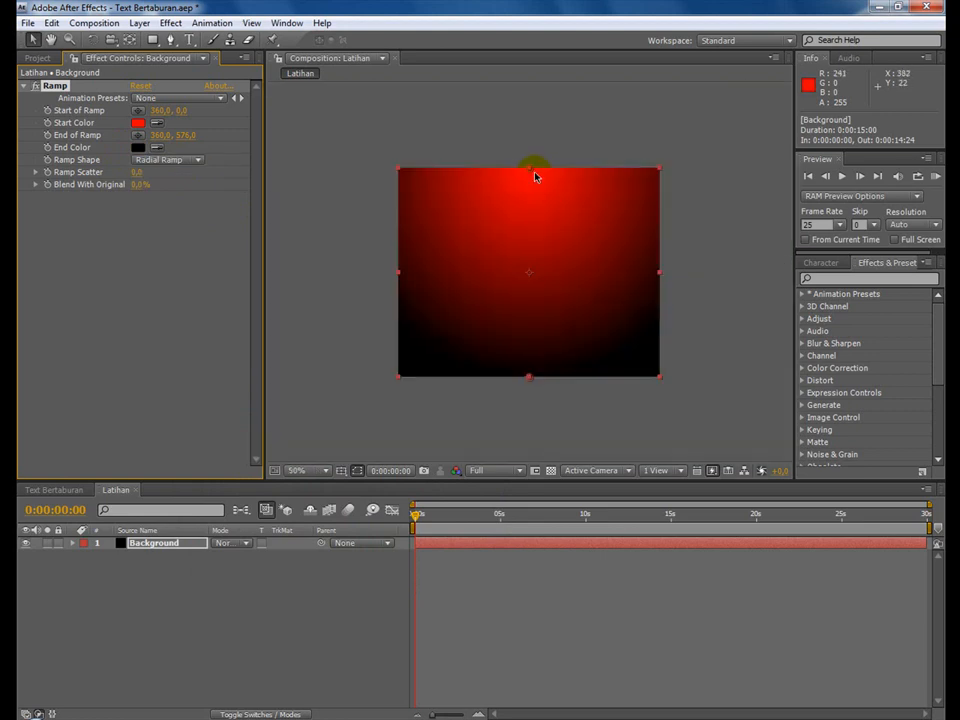
{"action": "left_click_drag", "start_coordinate": [533, 174], "coordinate": [696, 281]}
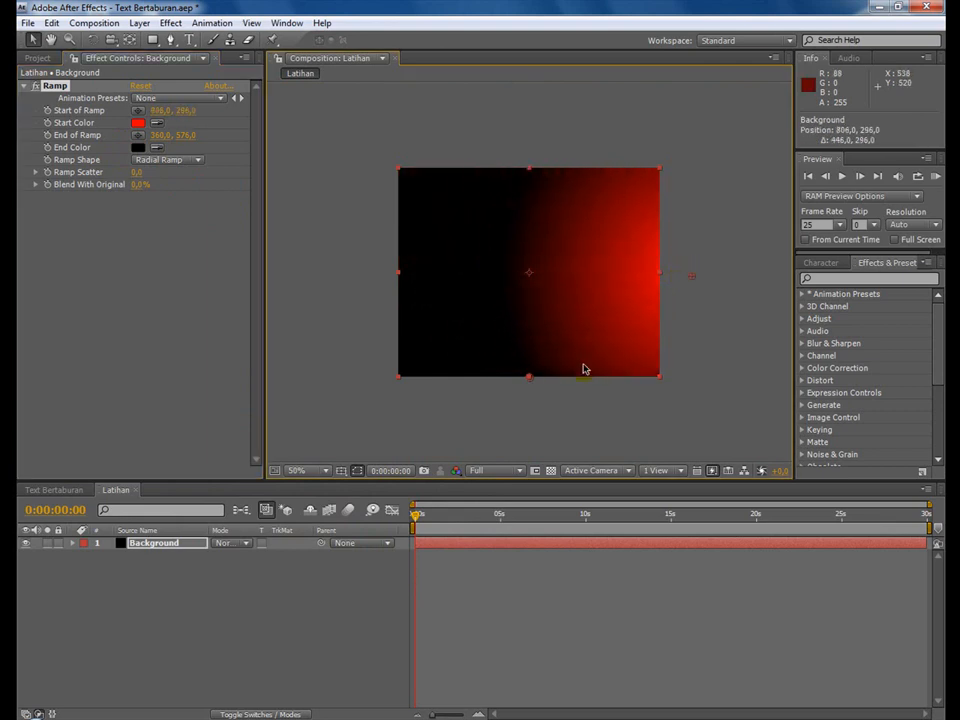
{"action": "left_click_drag", "start_coordinate": [530, 378], "coordinate": [372, 282]}
{"action": "scroll", "coordinate": [486, 289], "scroll_direction": "up", "scroll_amount": 1}
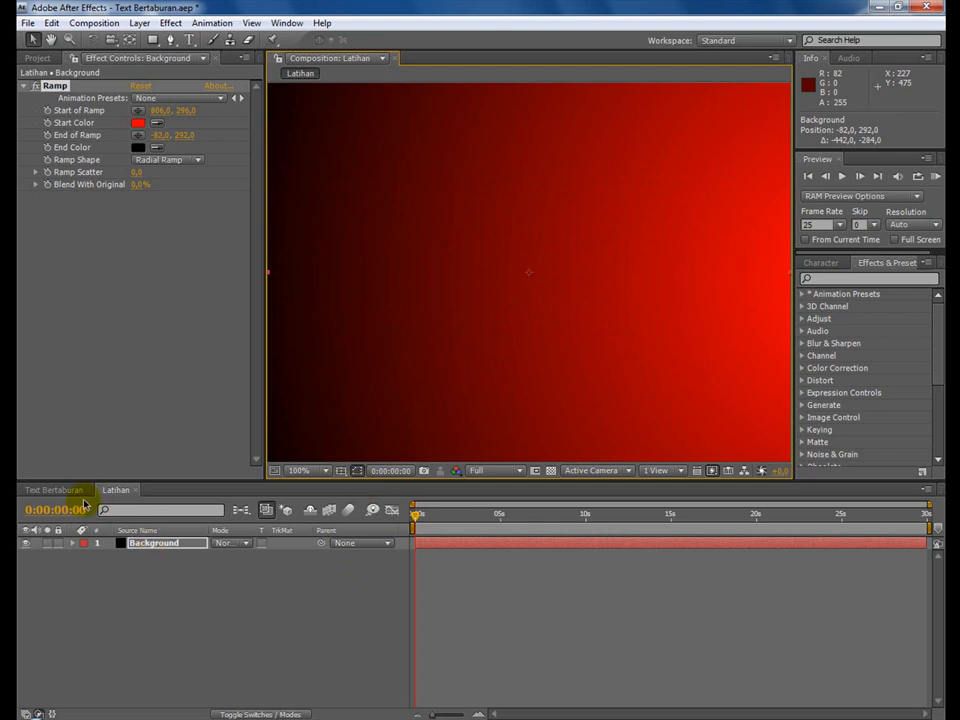
Save the project under its existing name.
{"action": "left_click", "coordinate": [35, 24]}
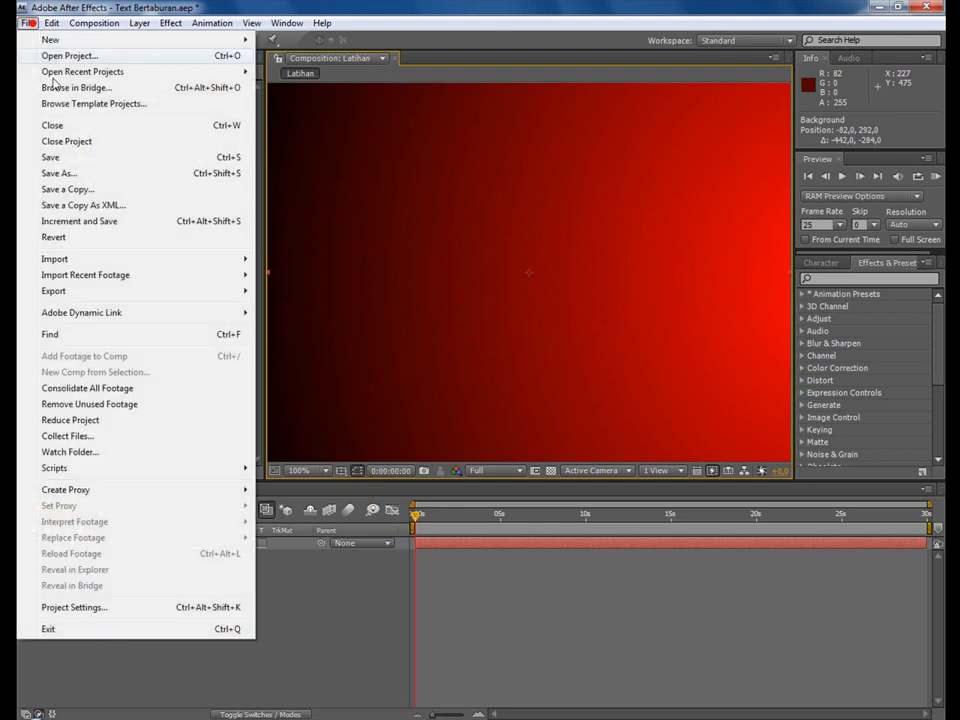
{"action": "left_click", "coordinate": [88, 158]}
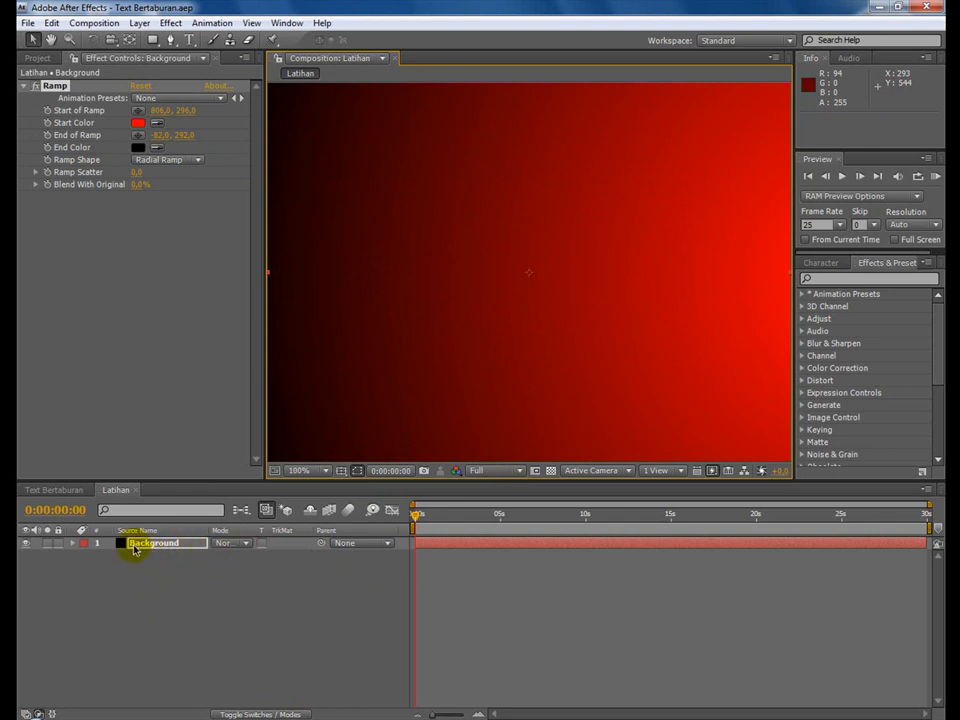
Return to the Text Bertaburan reference composition and collapse the Background layer's properties.
{"action": "left_click", "coordinate": [62, 490]}
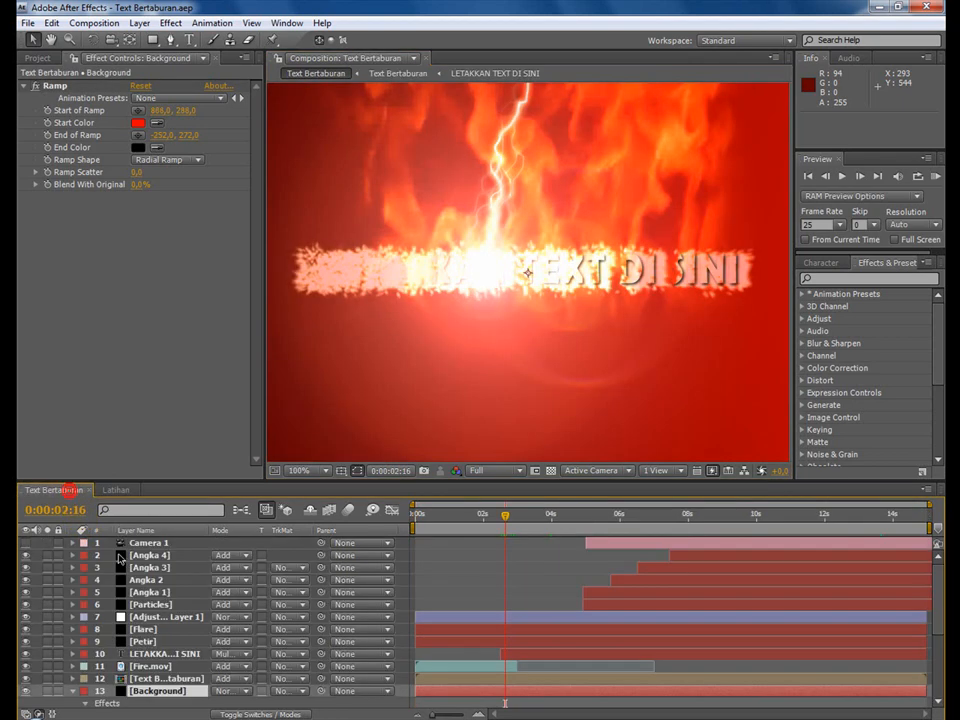
{"action": "scroll", "coordinate": [278, 648], "scroll_direction": "down", "scroll_amount": 4}
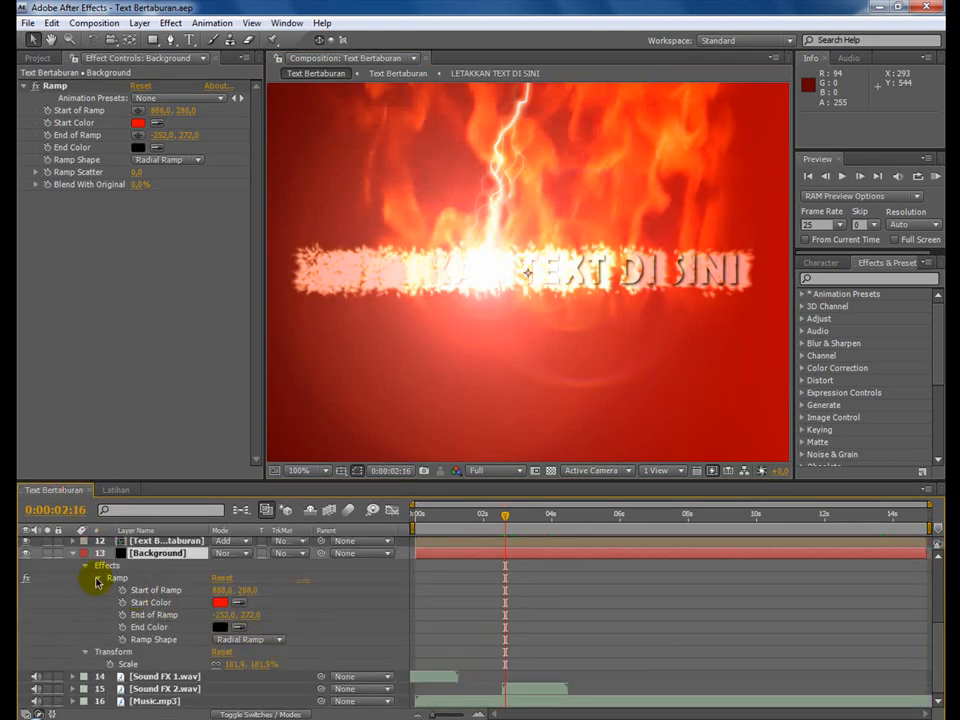
{"action": "left_click", "coordinate": [73, 553]}
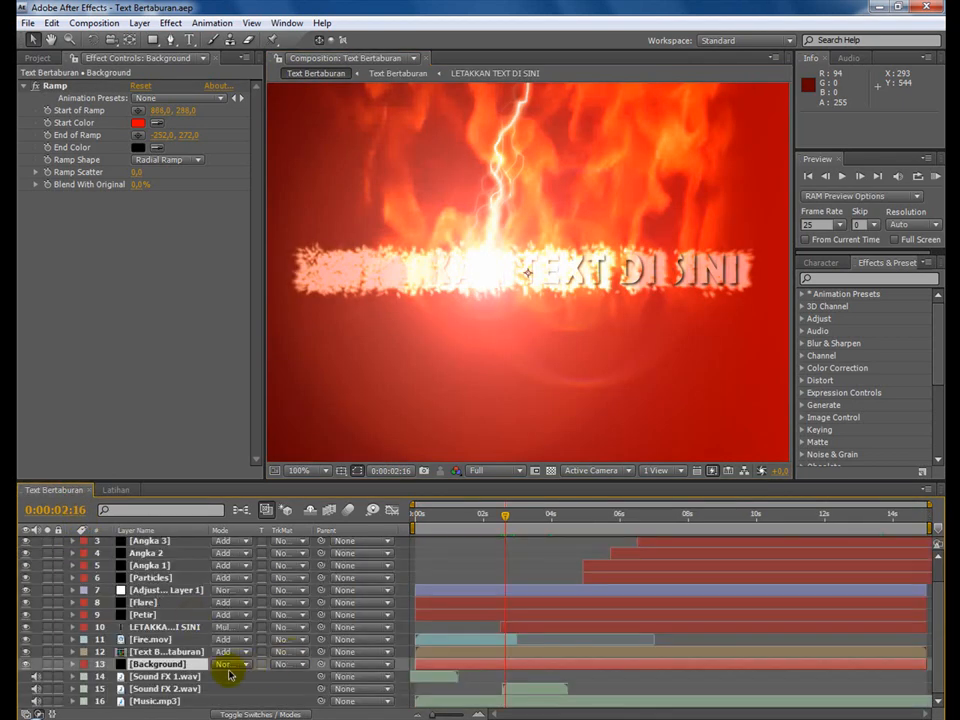
Open the nested Text Bertaburan composition, collapse both layers' effect properties, and open the LETAKKAN TEXT DI SINI composition inside it.
{"action": "left_click", "coordinate": [175, 652]}
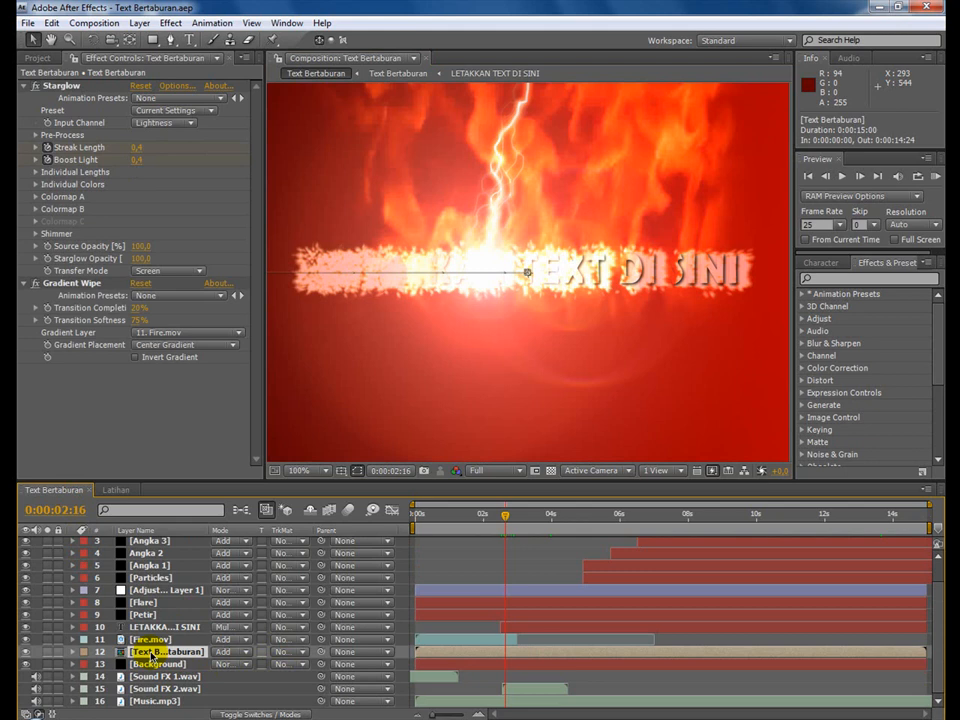
{"action": "double_click", "coordinate": [150, 655]}
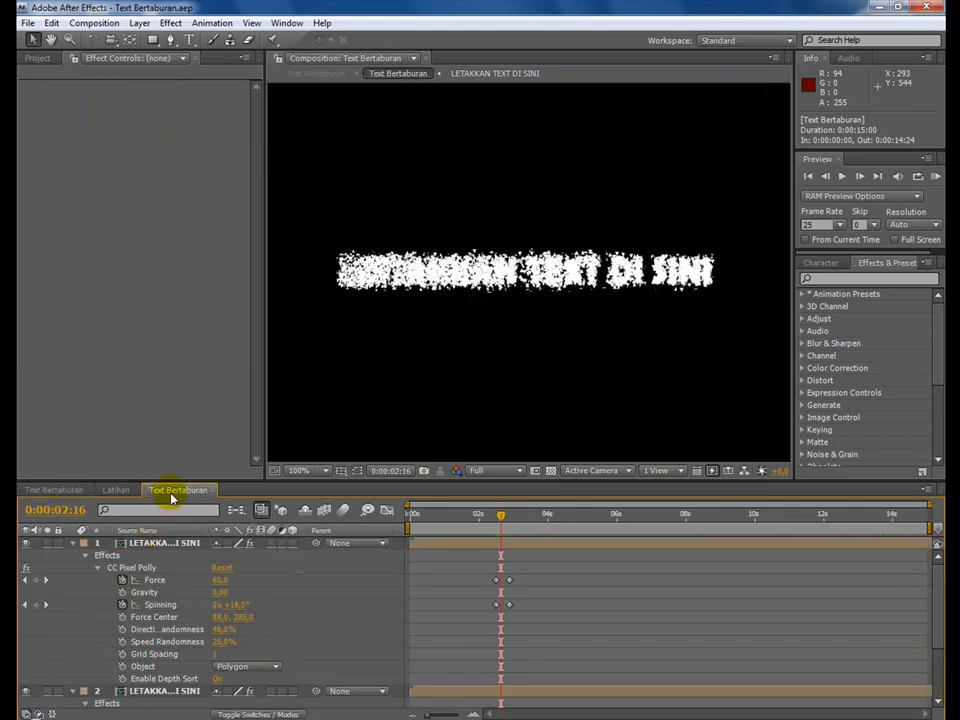
{"action": "left_click", "coordinate": [74, 544]}
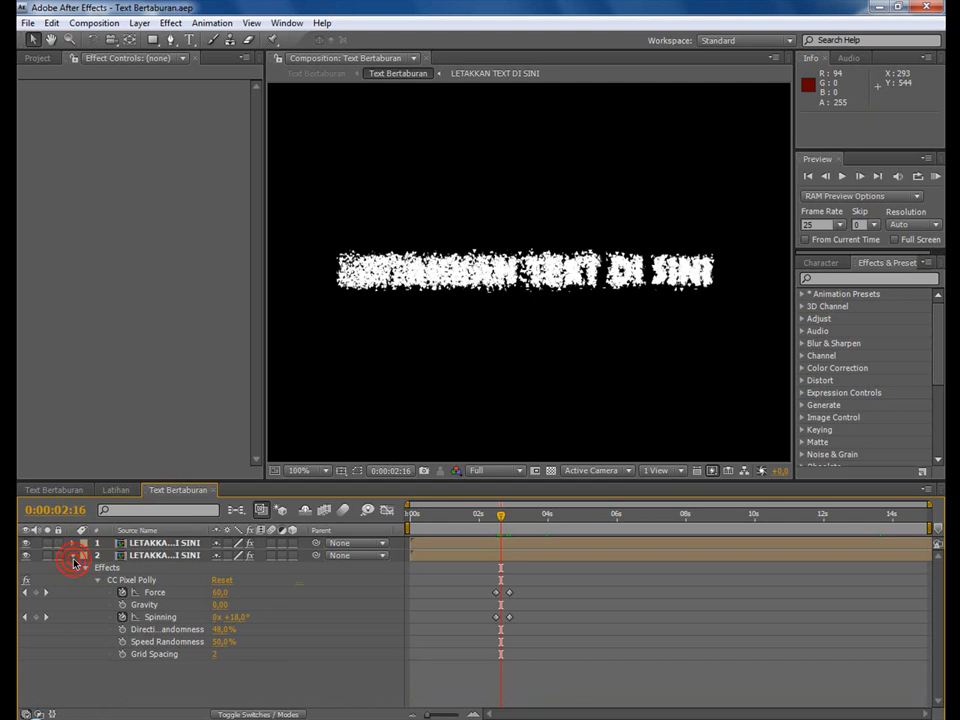
{"action": "left_click", "coordinate": [73, 555]}
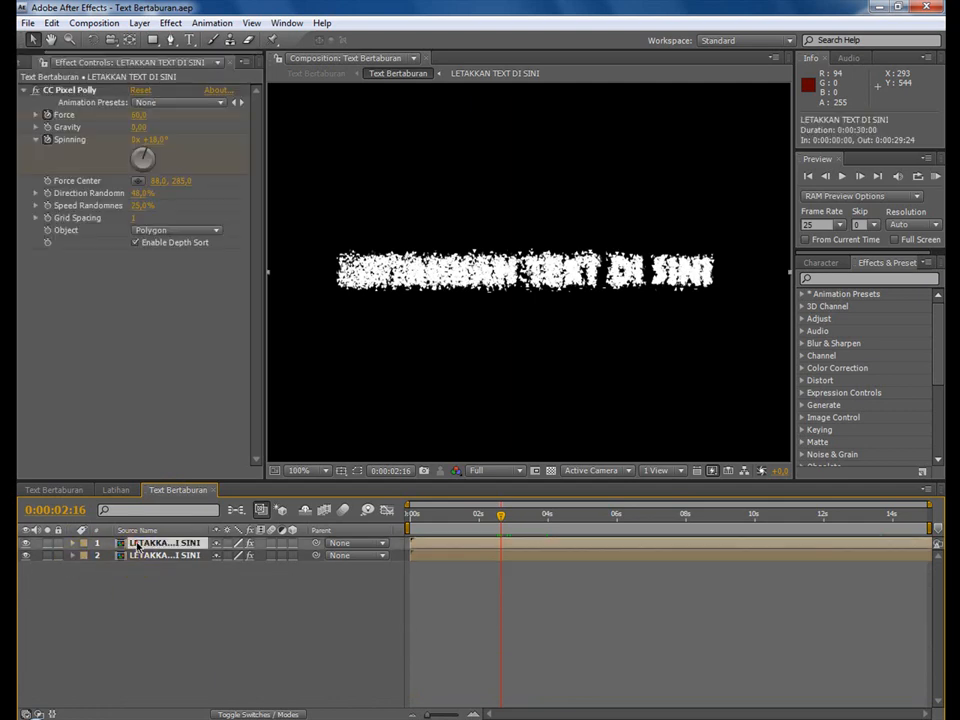
{"action": "double_click", "coordinate": [138, 545]}
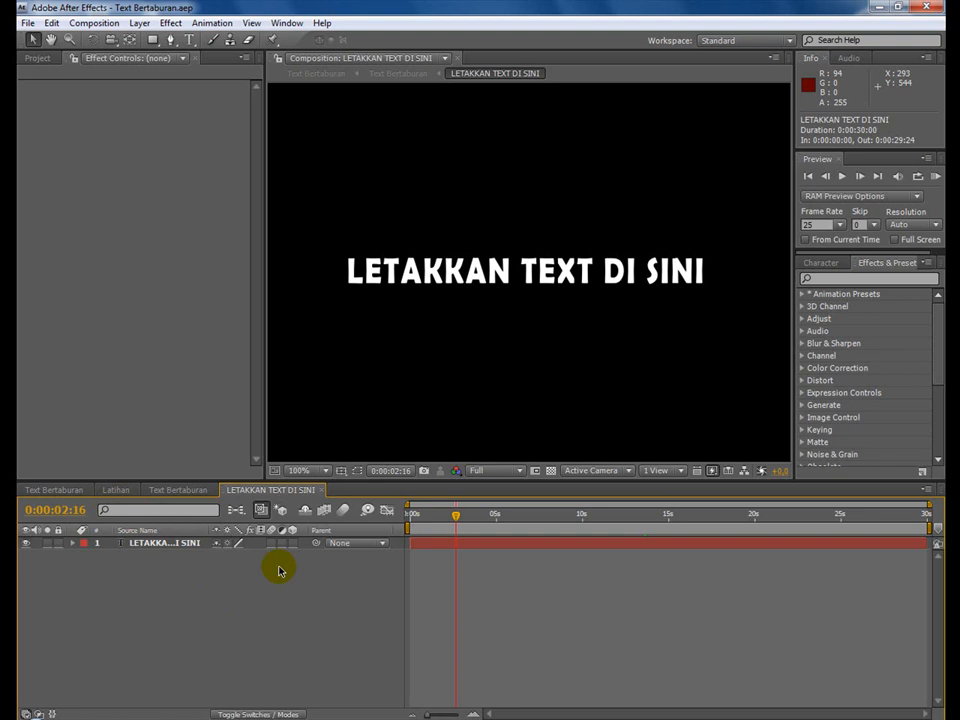
Add a text layer reading BOS TUTORIAL near the centre of the Latihan composition.
{"action": "key", "text": "ctrl+t"}
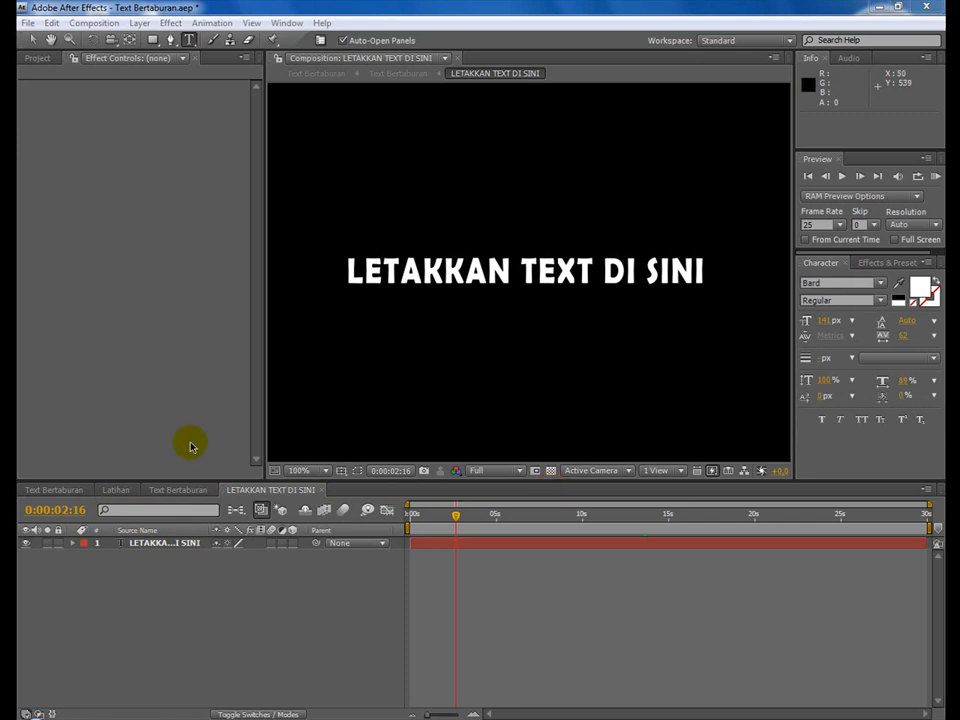
{"action": "left_click", "coordinate": [118, 490]}
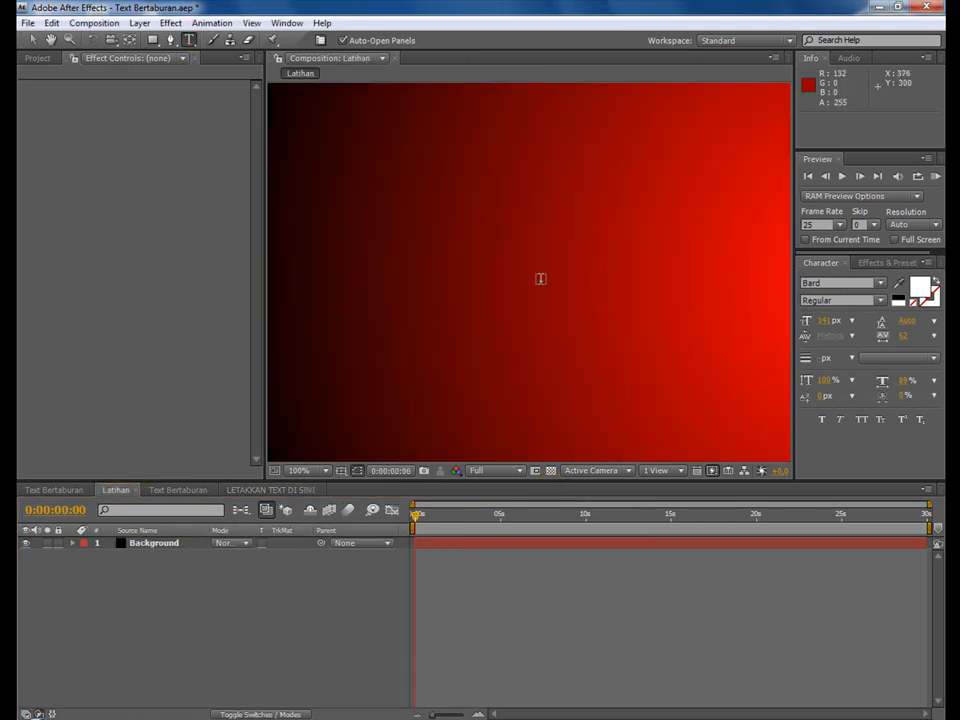
{"action": "left_click", "coordinate": [540, 279]}
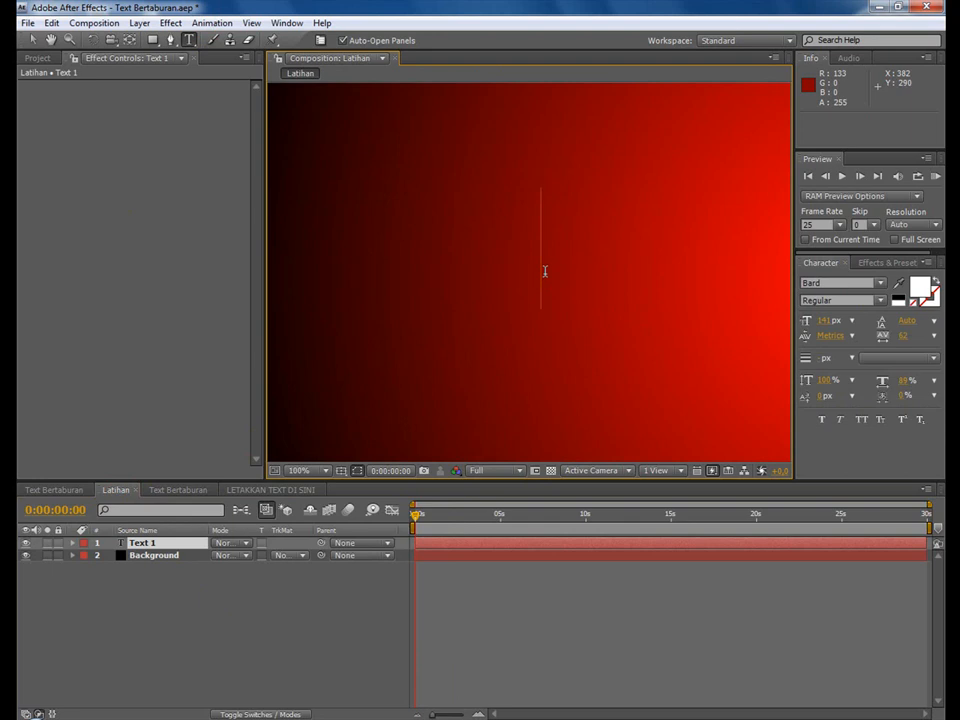
{"action": "type", "text": "B"}
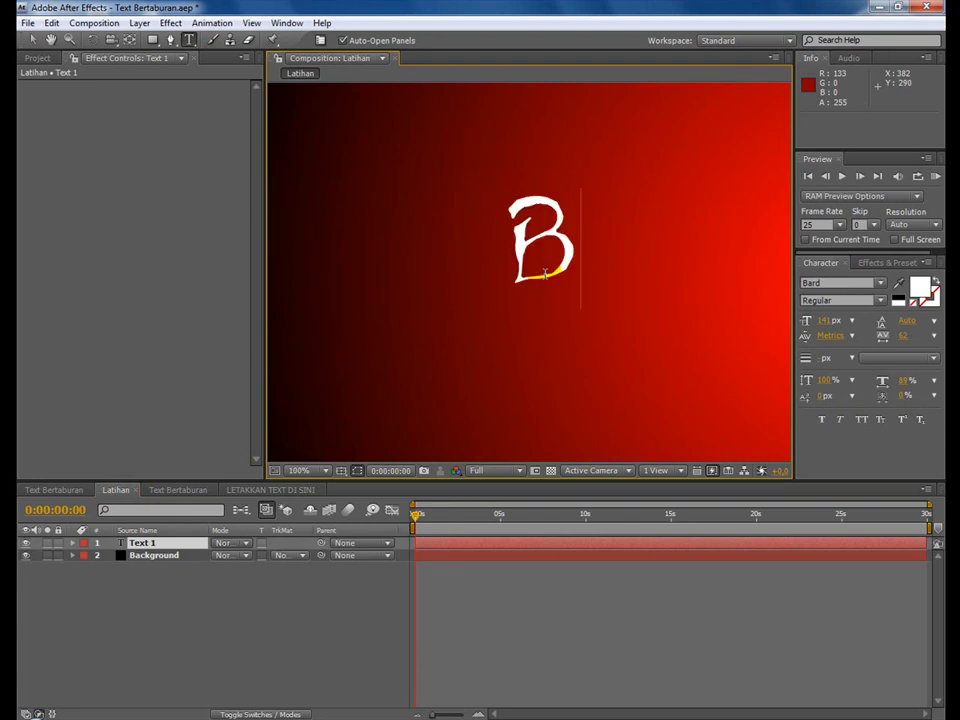
{"action": "type", "text": "OSS"}
{"action": "key", "text": "BackSpace"}
{"action": "type", "text": "TUTOR"}
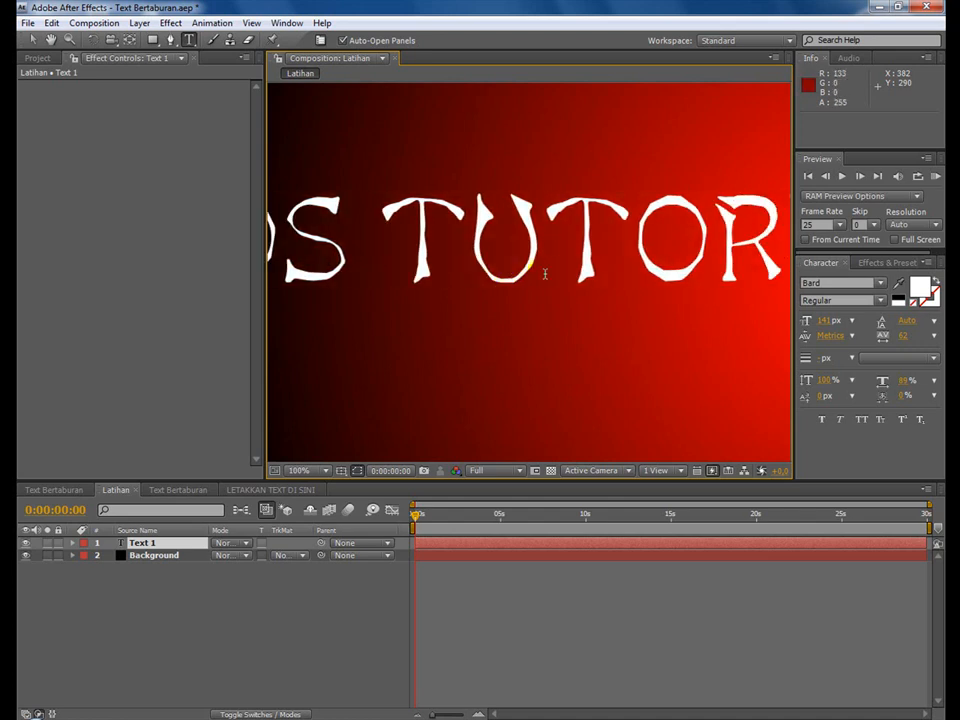
Try fonts beginning with A on the whole BOS TUTORIAL text, from Aachen BT through Agency FB to Americana XBd BT.
{"action": "left_click", "coordinate": [850, 282]}
{"action": "double_click", "coordinate": [685, 242]}
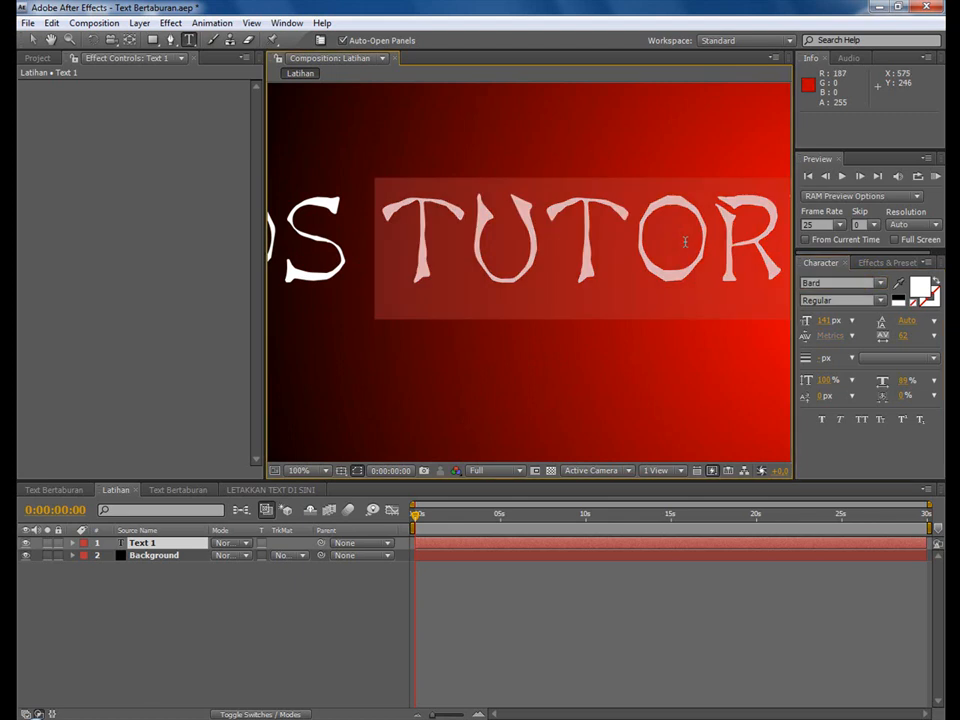
{"action": "triple_click", "coordinate": [685, 242]}
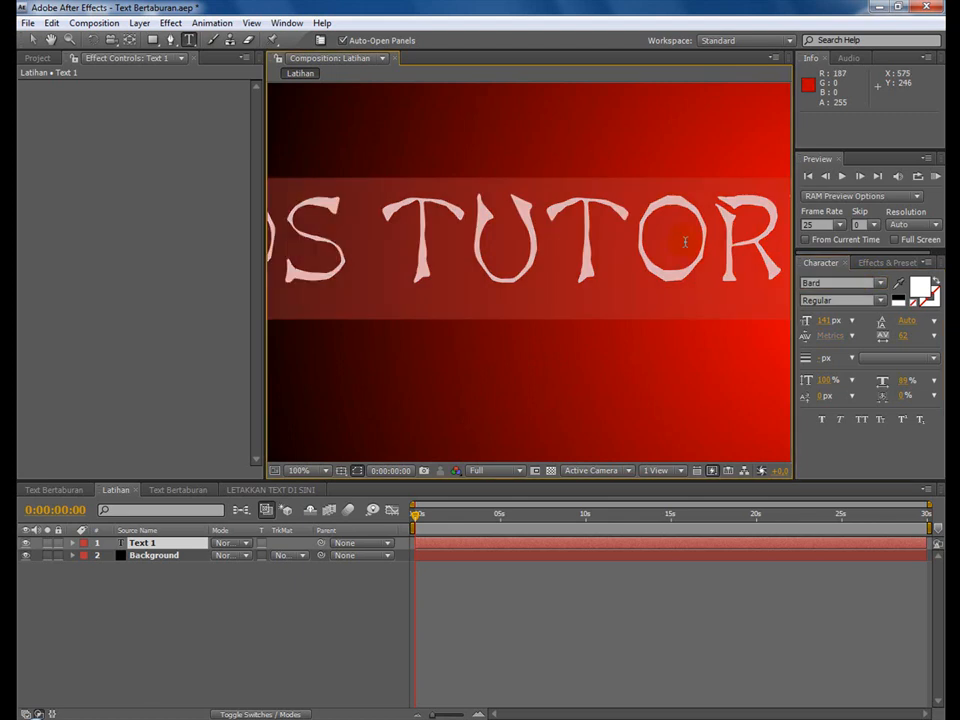
{"action": "left_click", "coordinate": [835, 283]}
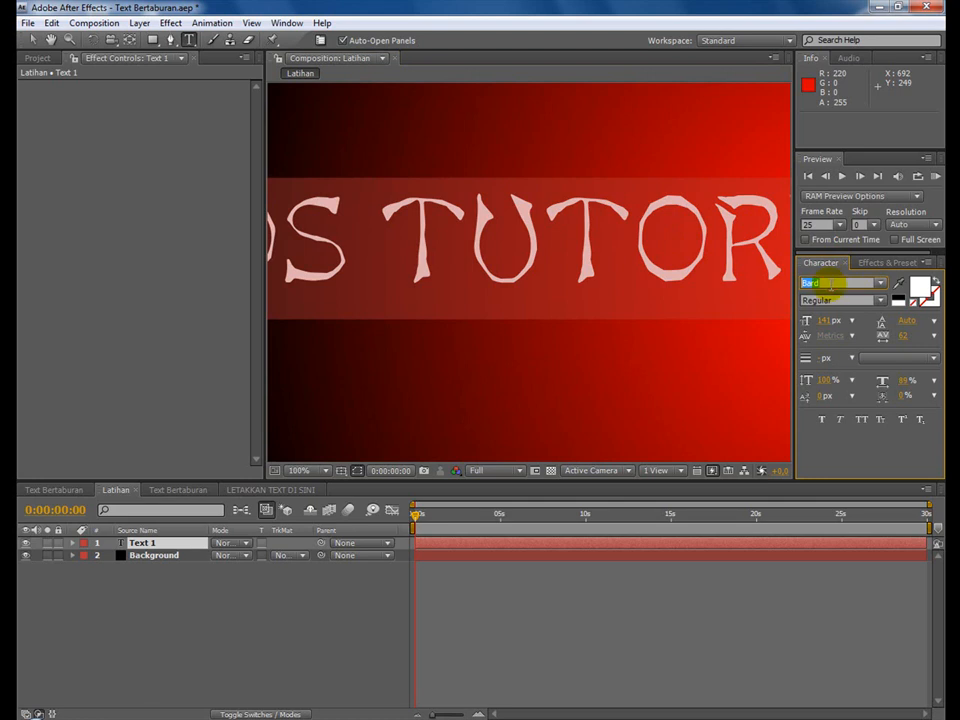
{"action": "type", "text": "a"}
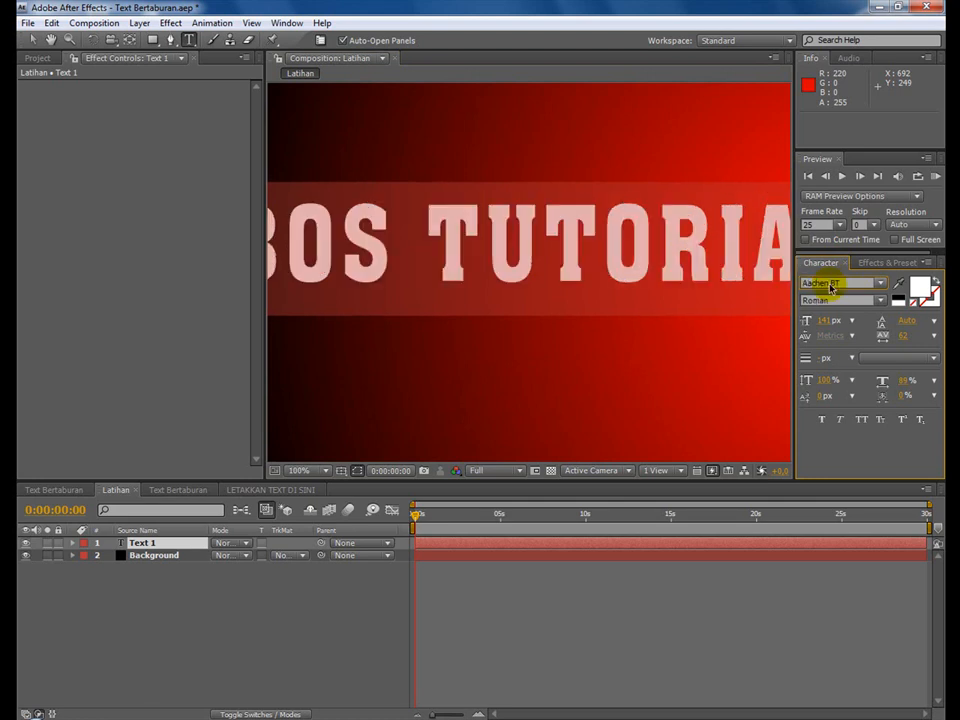
{"action": "type", "text": "cademy Engraved"}
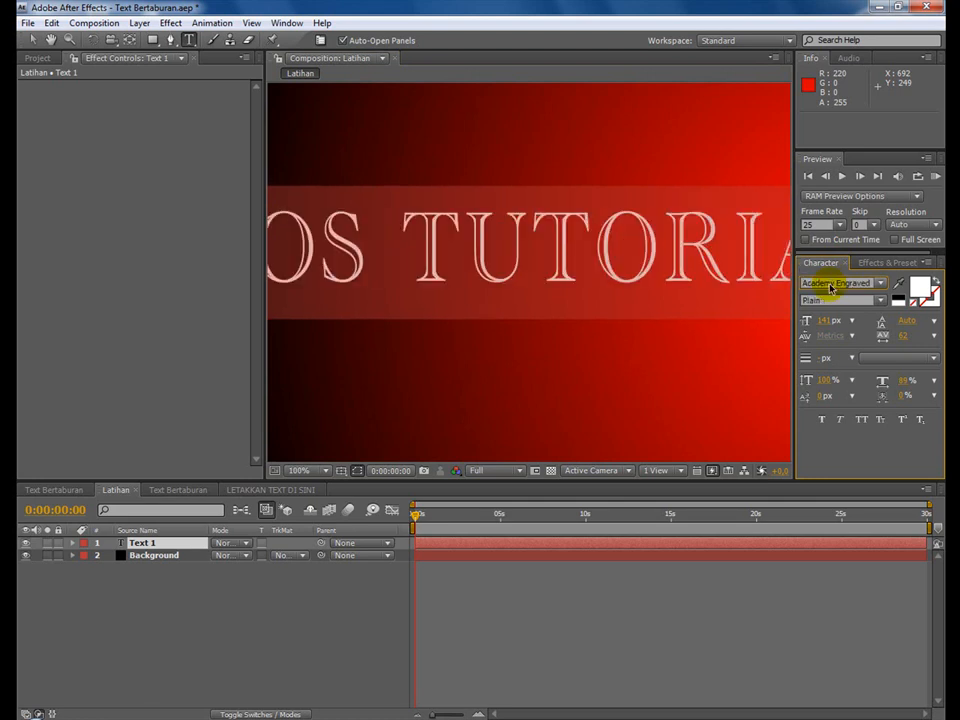
{"action": "key", "text": "Down"}
{"action": "key", "text": "Down"}
{"action": "key", "text": "Down"}
{"action": "key", "text": "Down"}
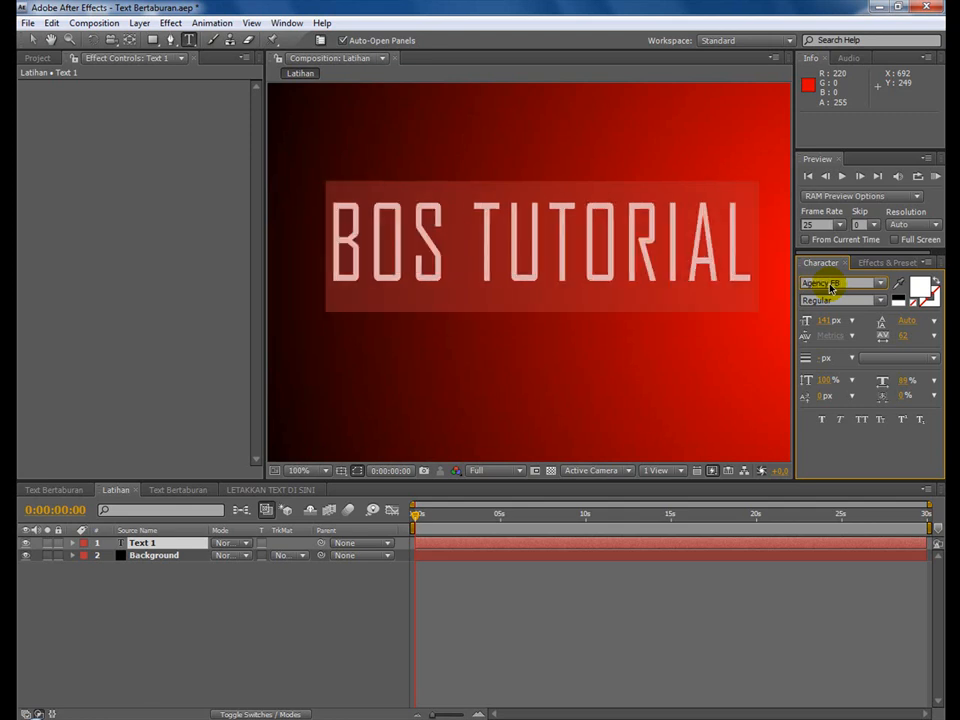
{"action": "key", "text": "Down"}
{"action": "key", "text": "Down"}
{"action": "key", "text": "Down"}
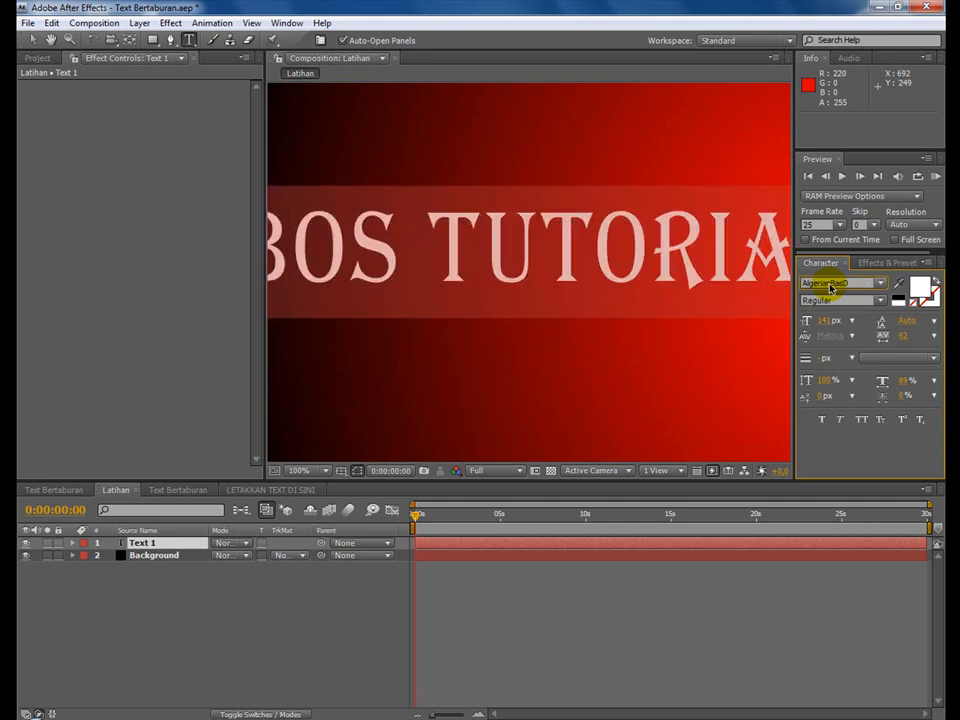
{"action": "key", "text": "Down"}
{"action": "key", "text": "Down"}
{"action": "key", "text": "Down"}
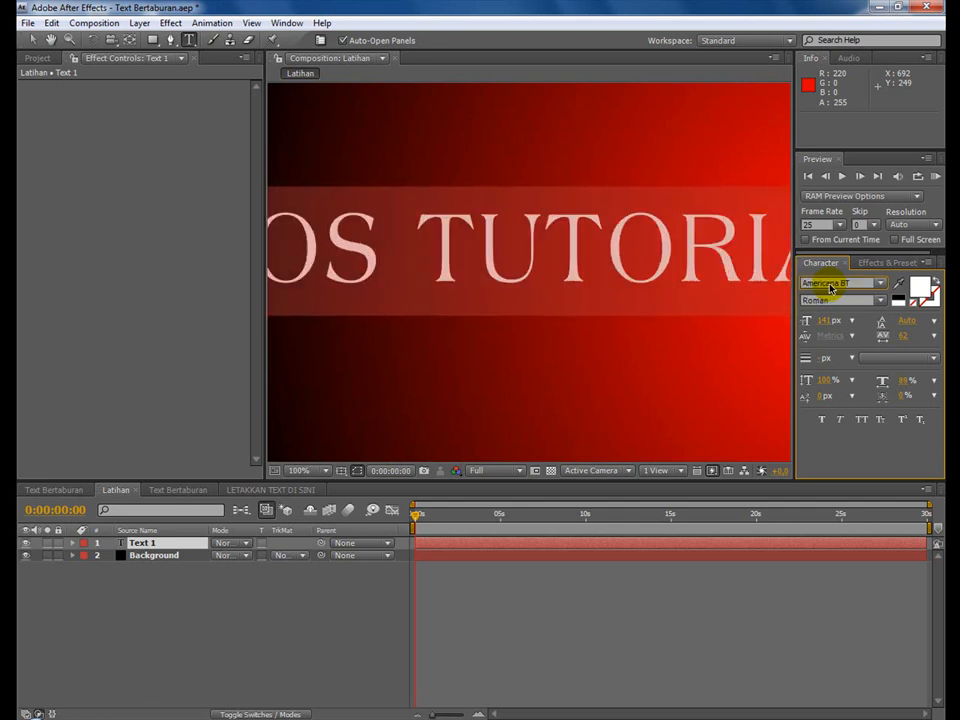
{"action": "key", "text": "Down"}
{"action": "key", "text": "Down"}
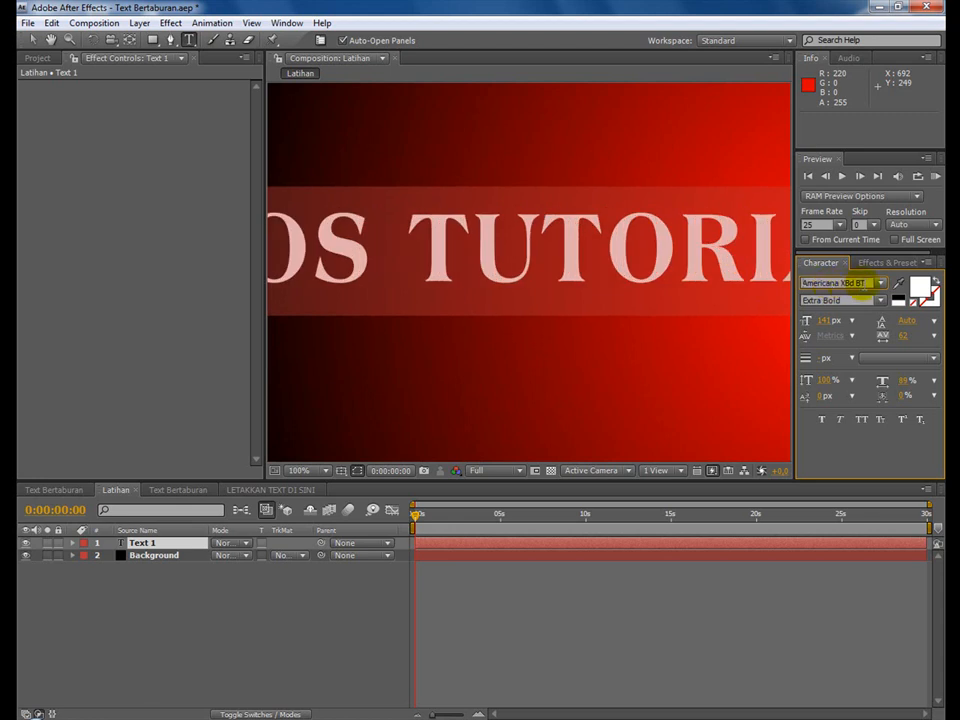
Set the font of the BOS TUTORIAL text to Arial with the Black style.
{"action": "left_click", "coordinate": [879, 285]}
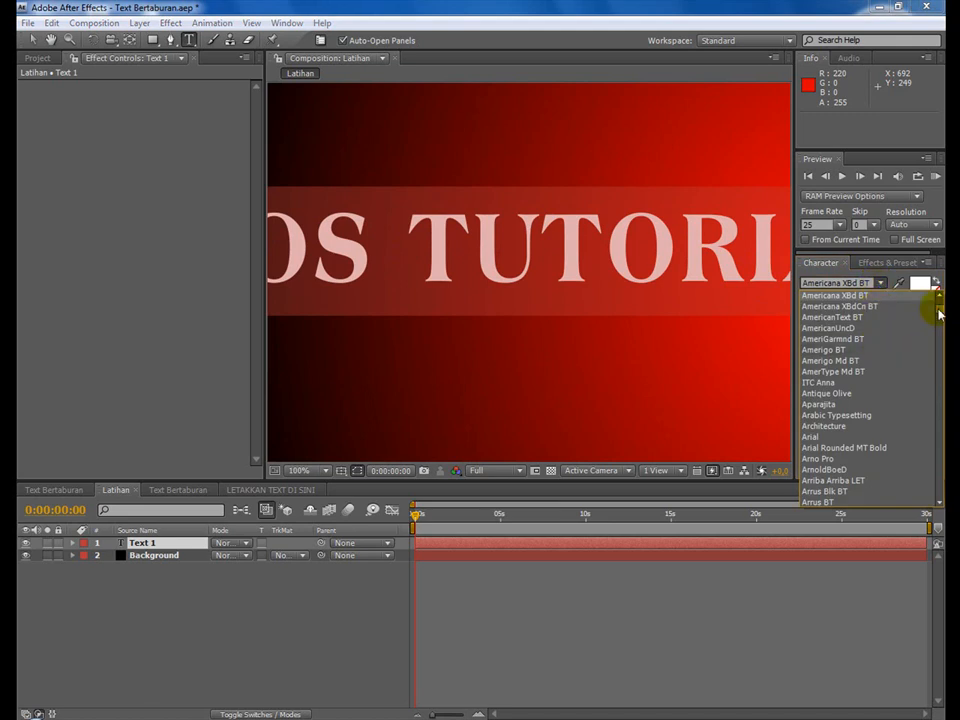
{"action": "scroll", "coordinate": [939, 314], "scroll_direction": "down", "scroll_amount": 6}
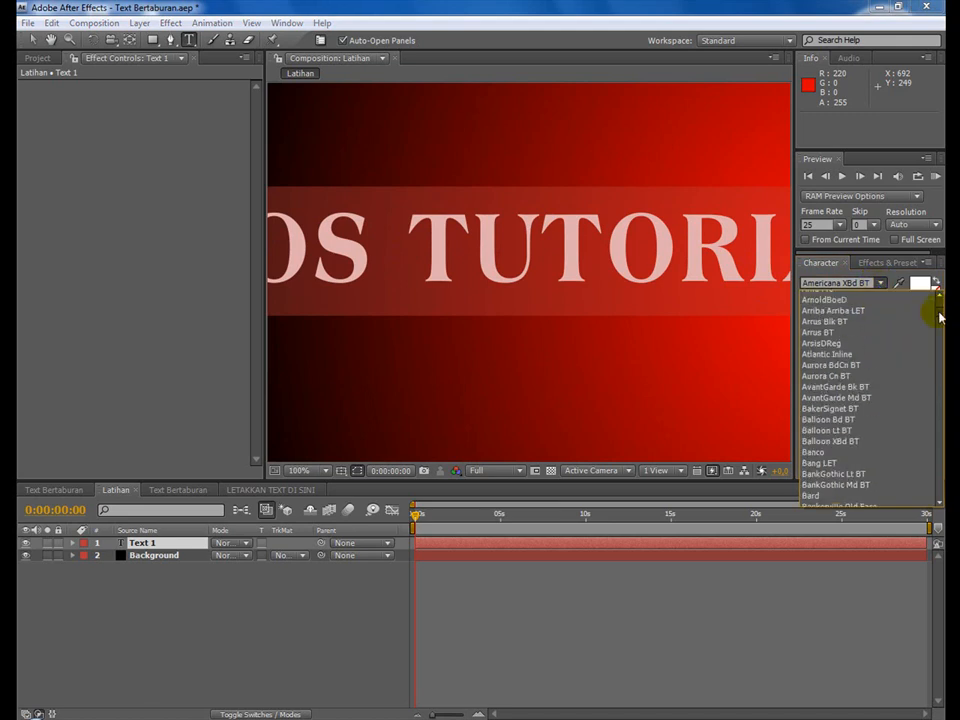
{"action": "scroll", "coordinate": [939, 314], "scroll_direction": "up", "scroll_amount": 7}
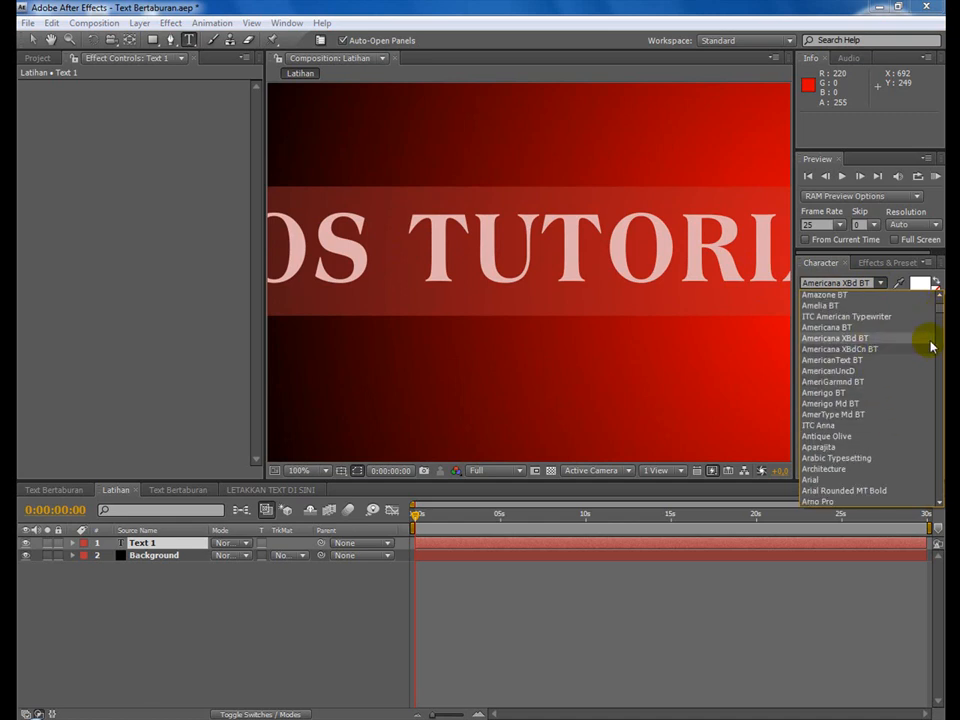
{"action": "scroll", "coordinate": [940, 318], "scroll_direction": "down", "scroll_amount": 5}
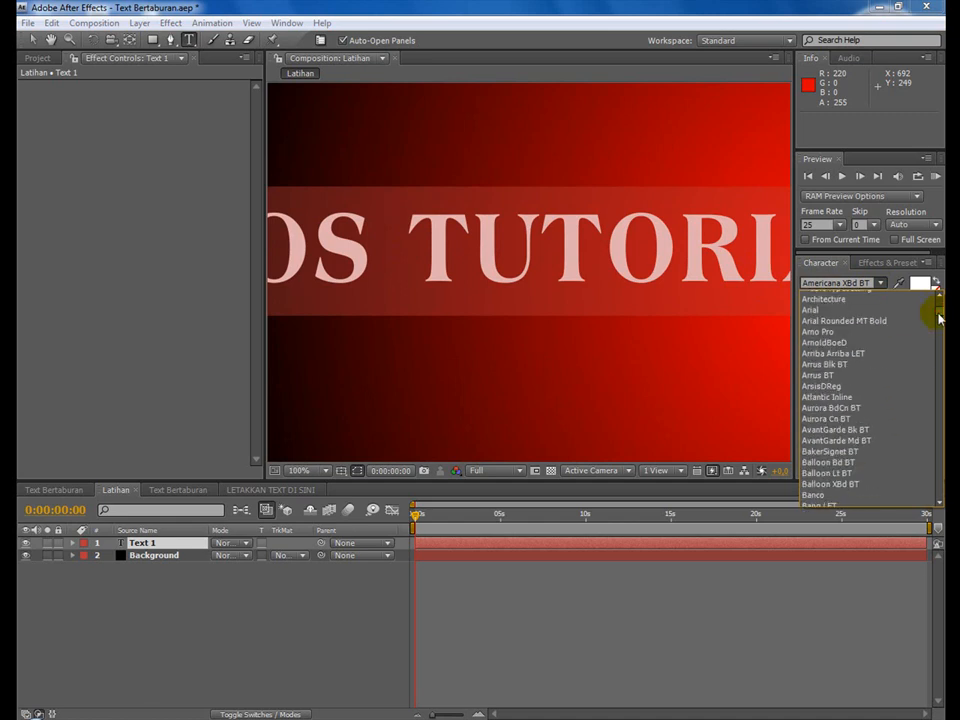
{"action": "left_click", "coordinate": [838, 310]}
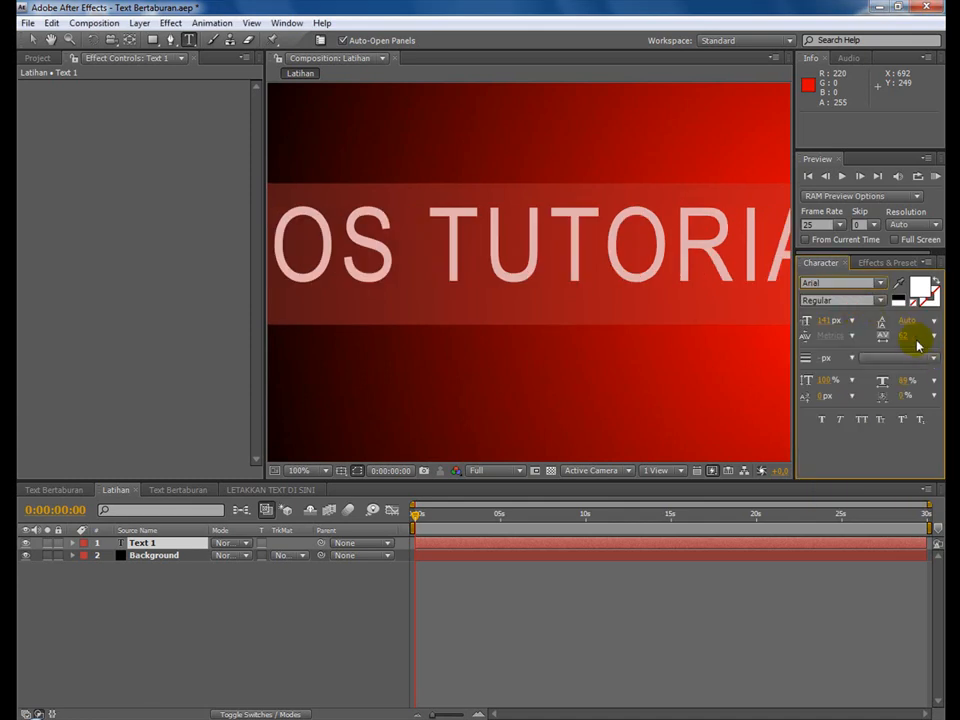
{"action": "left_click", "coordinate": [880, 301]}
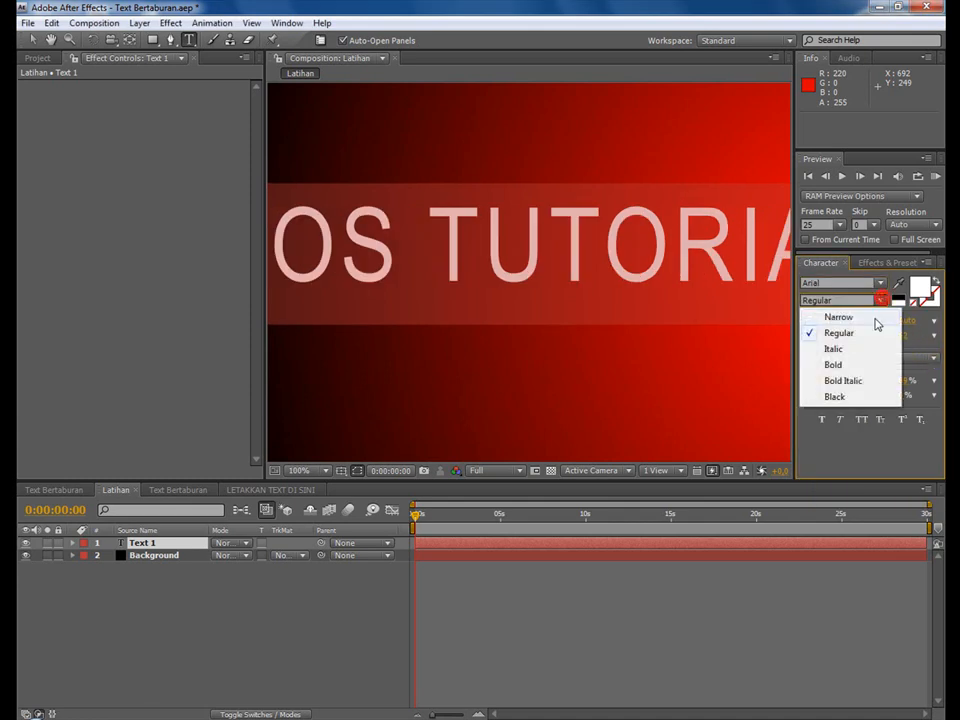
{"action": "left_click", "coordinate": [852, 398]}
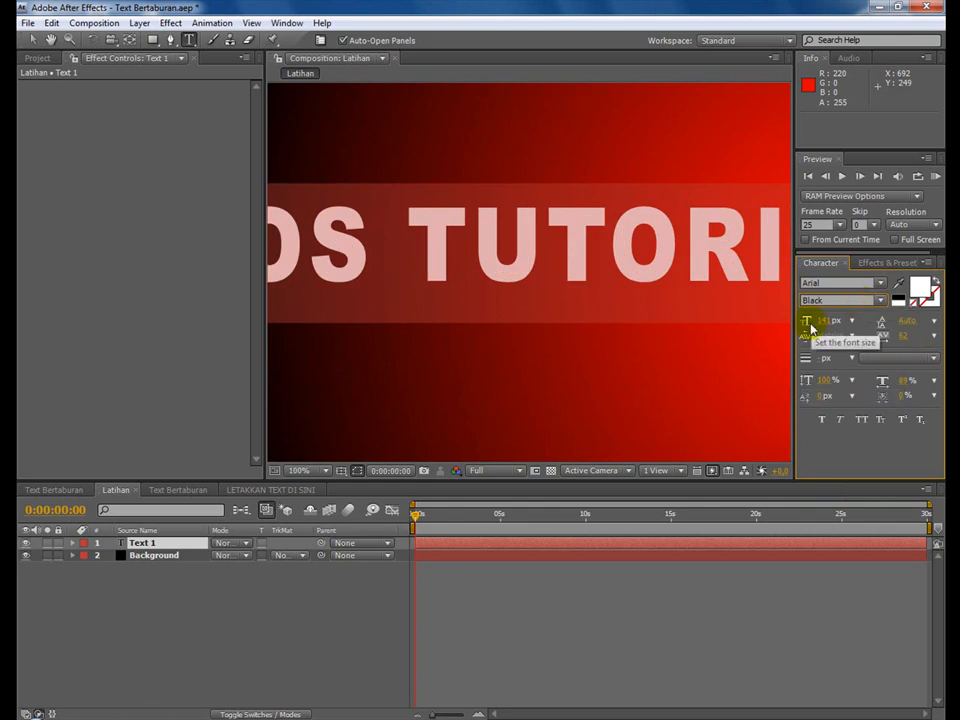
Reduce the BOS TUTORIAL text's font size to 68 px and finish editing the text.
{"action": "left_click_drag", "start_coordinate": [822, 320], "coordinate": [776, 318]}
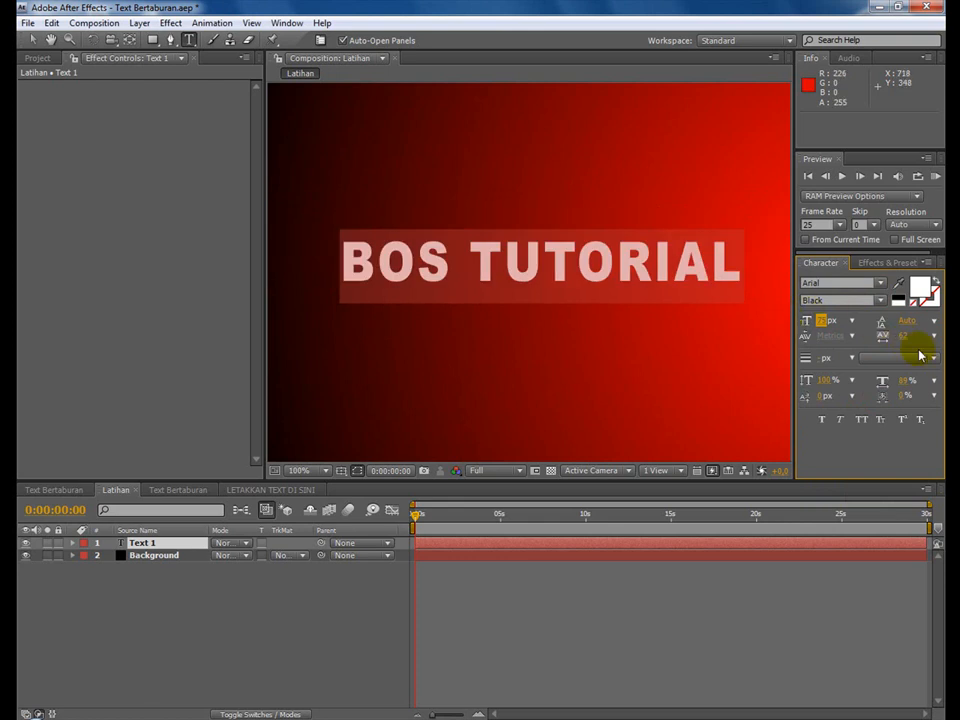
{"action": "left_click", "coordinate": [818, 320]}
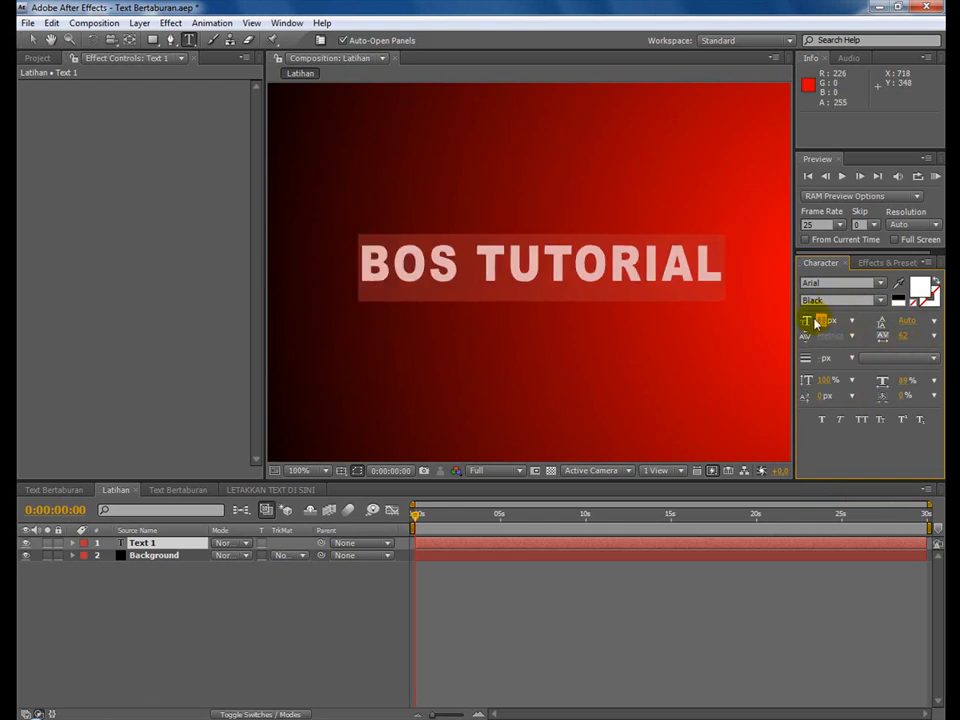
{"action": "left_click", "coordinate": [31, 40]}
{"action": "key", "text": "Caps_Lock"}
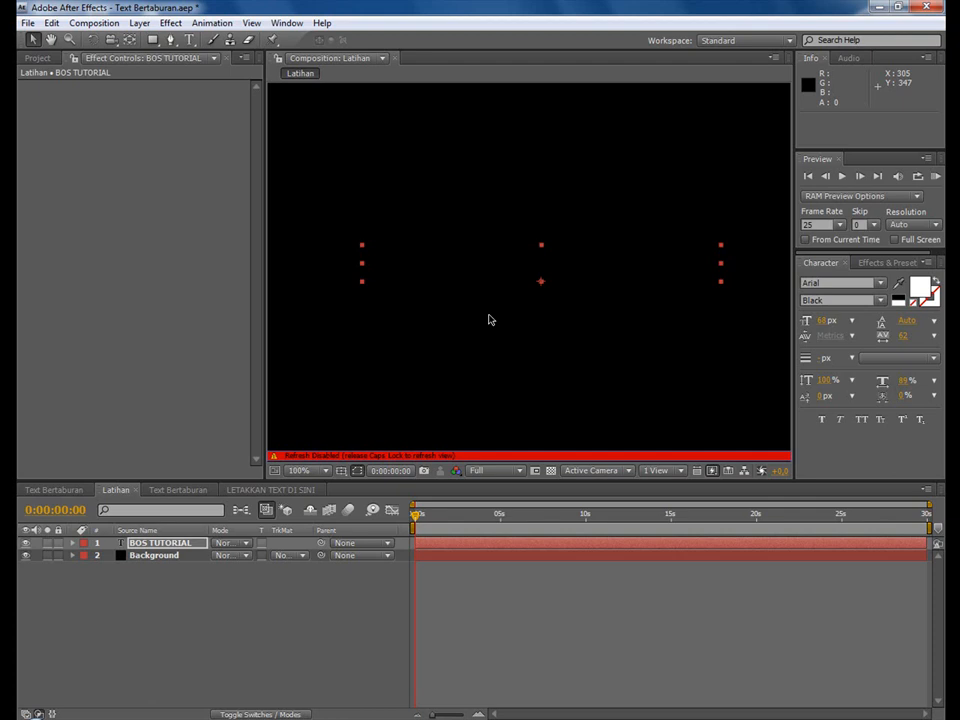
{"action": "key", "text": "Caps_Lock"}
Move the BOS TUTORIAL layer slightly down to position 374, 308 and save the project.
{"action": "left_click", "coordinate": [589, 258]}
{"action": "left_click_drag", "start_coordinate": [588, 257], "coordinate": [587, 271]}
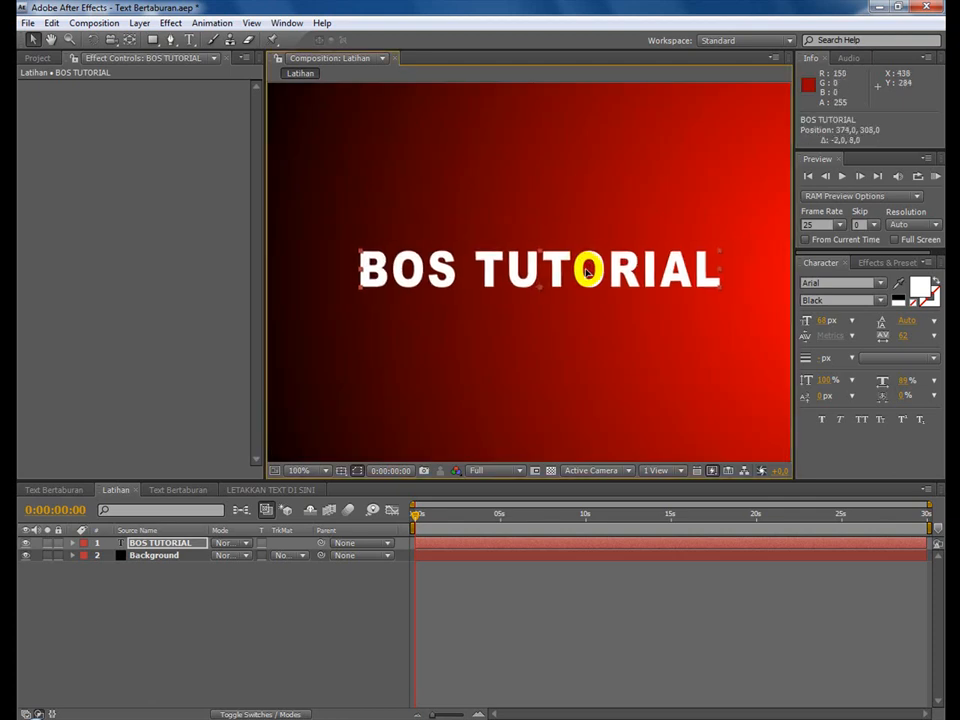
{"action": "left_click", "coordinate": [27, 22]}
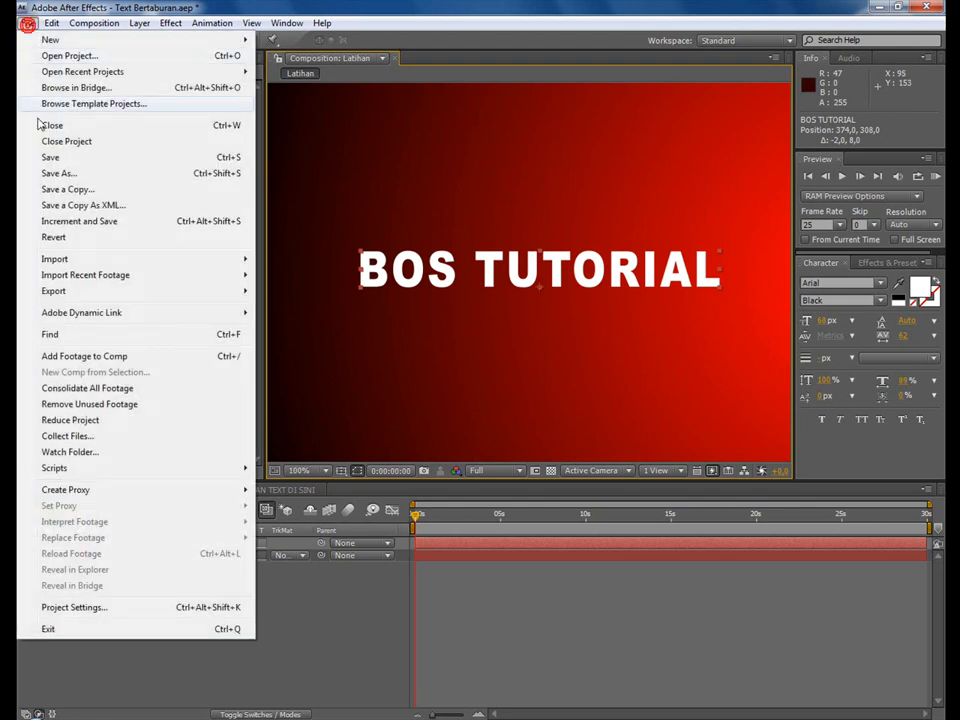
{"action": "left_click", "coordinate": [64, 157]}
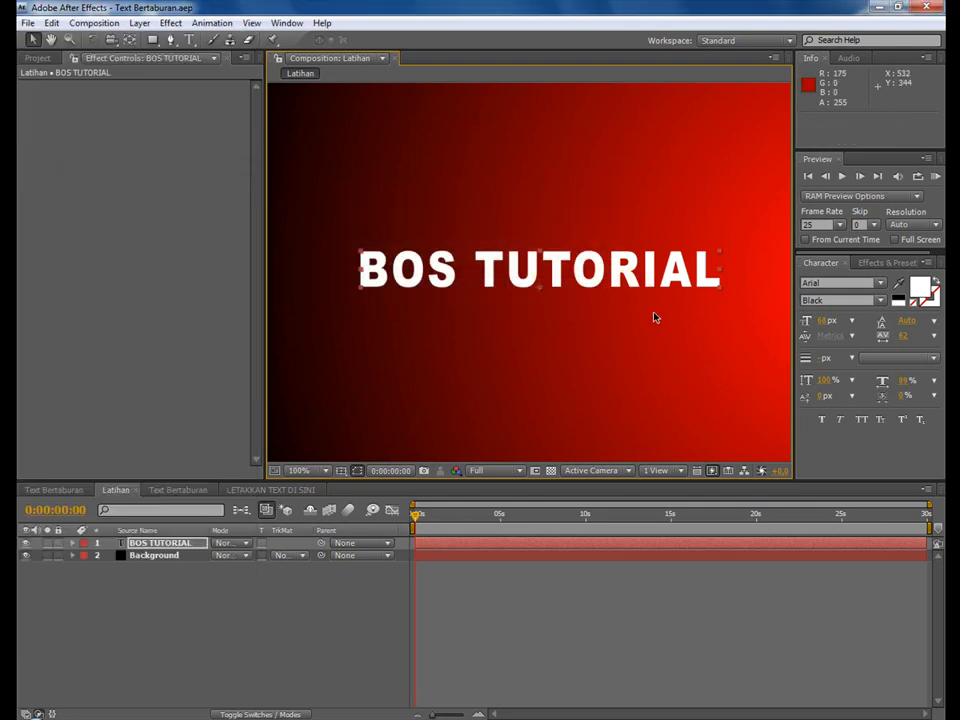
Return to the Text Bertaburan reference, check the CC Pixel Polly settings in its nested composition, and view the LETAKKAN TEXT DI SINI text composition.
{"action": "left_click", "coordinate": [135, 540]}
{"action": "left_click", "coordinate": [70, 490]}
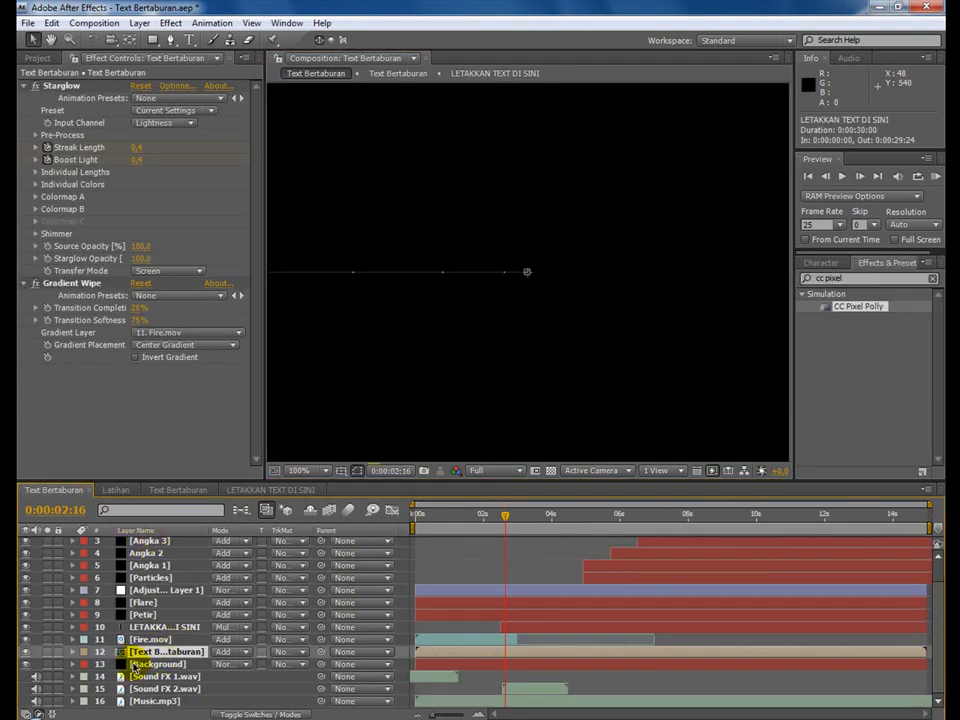
{"action": "double_click", "coordinate": [137, 650]}
{"action": "left_click", "coordinate": [157, 549]}
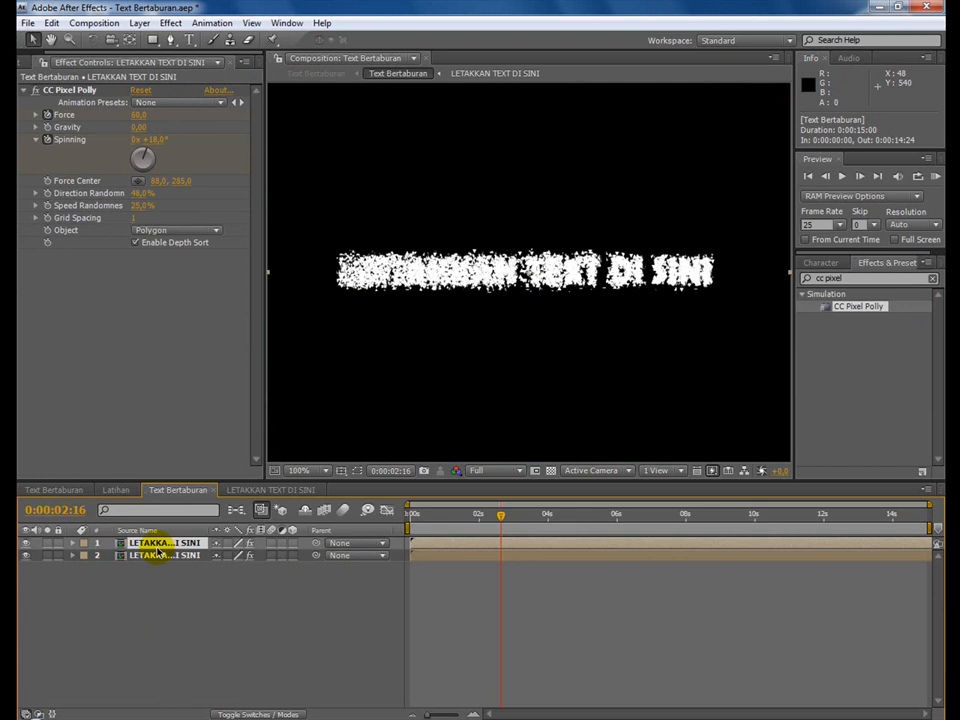
{"action": "left_click", "coordinate": [251, 492]}
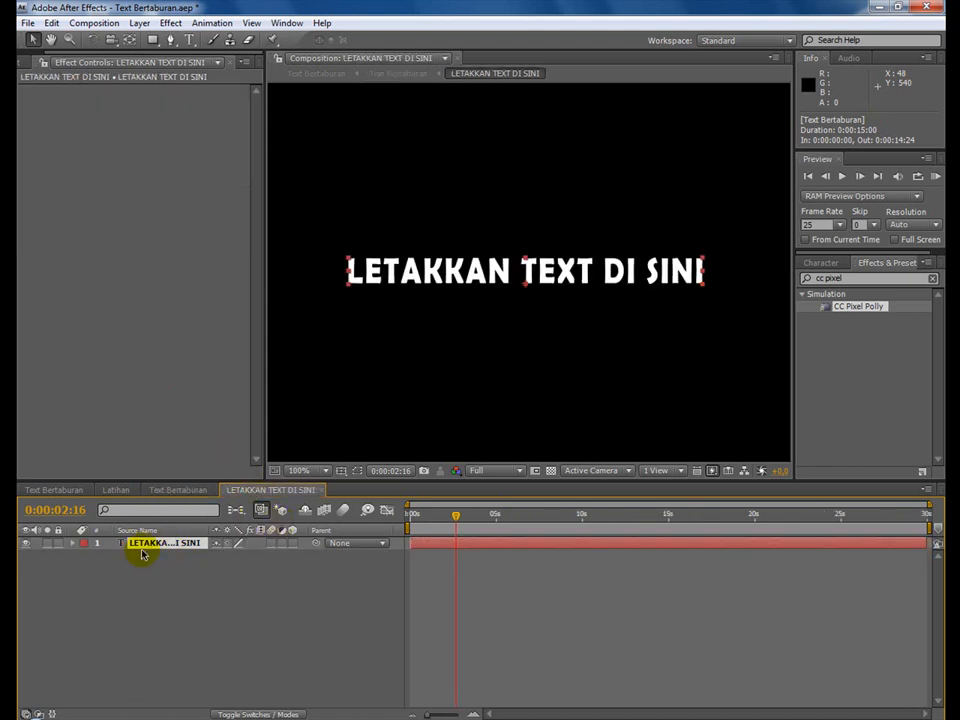
Compare the nested Text Bertaburan composition and its CC Pixel Polly settings with the LETAKKAN TEXT DI SINI source composition.
{"action": "left_click", "coordinate": [176, 490]}
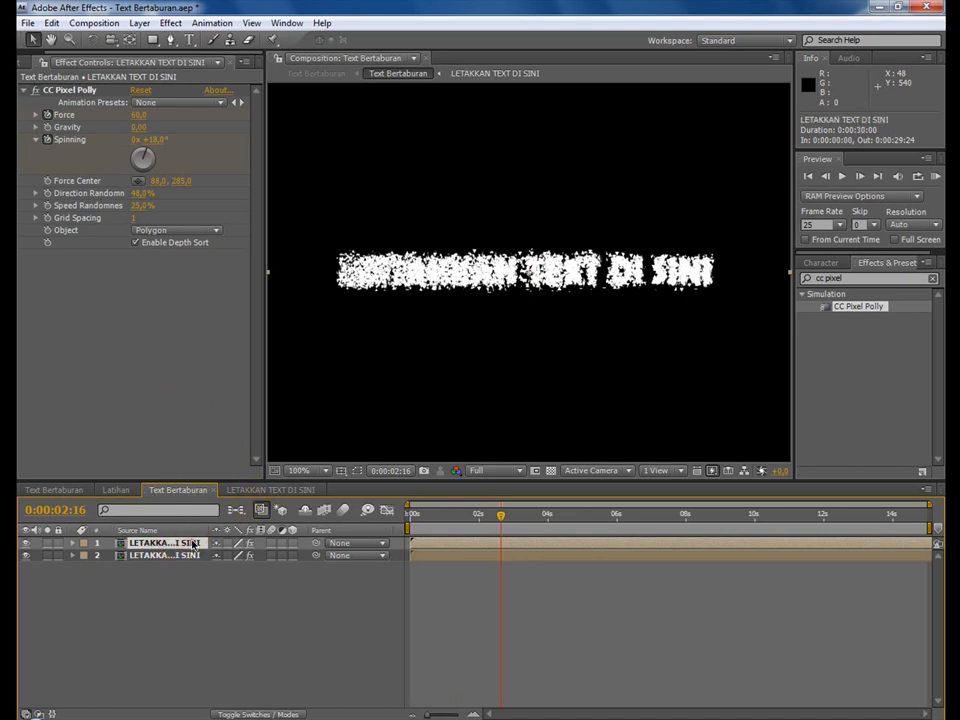
{"action": "double_click", "coordinate": [193, 545]}
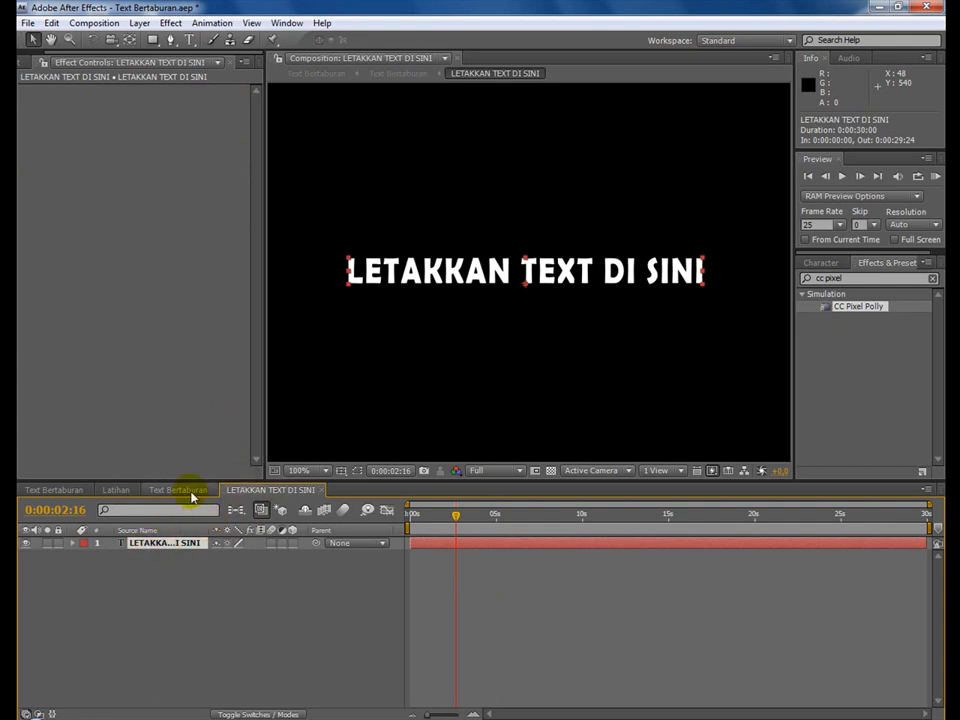
{"action": "left_click", "coordinate": [189, 492]}
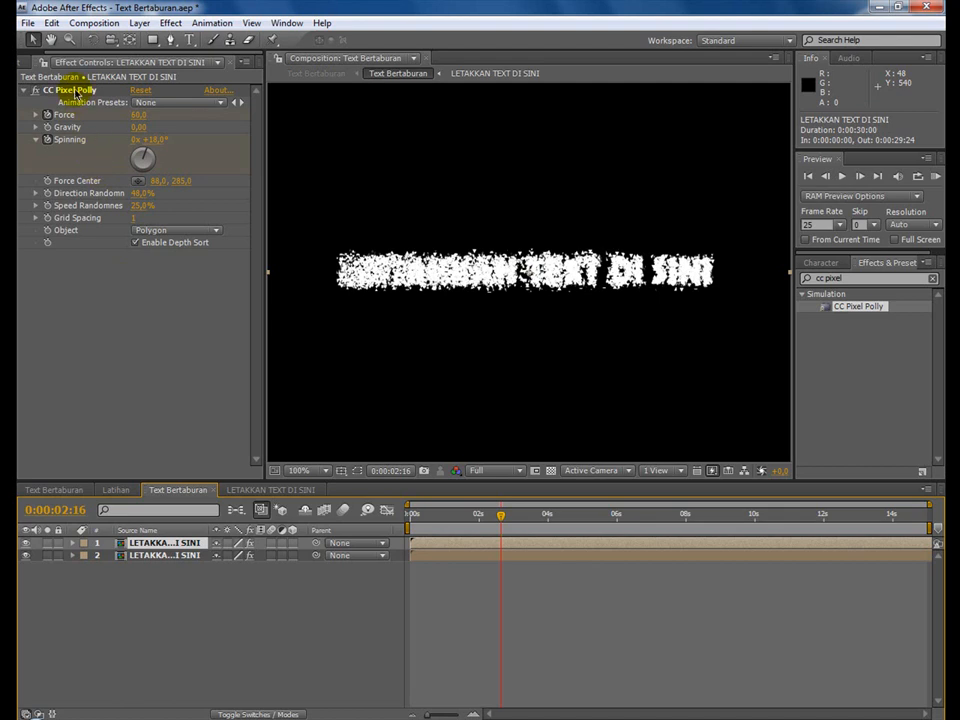
Pre-compose the BOS TUTORIAL text layer in the Latihan composition under the name BOS TUTORIAL, moving all attributes into it.
{"action": "left_click", "coordinate": [118, 491]}
{"action": "left_click", "coordinate": [168, 546]}
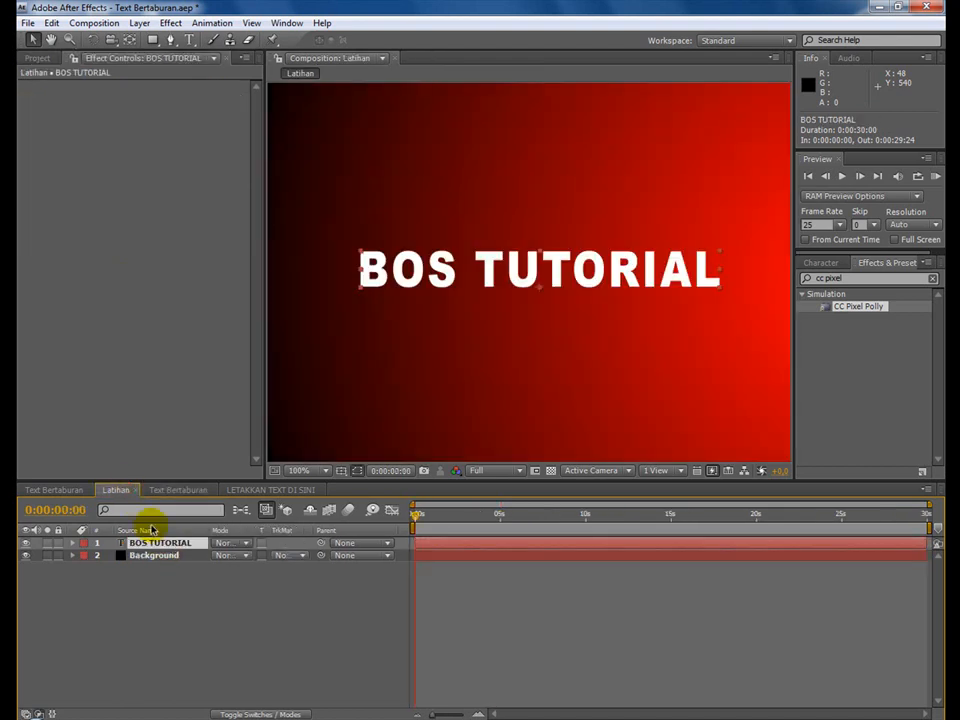
{"action": "left_click", "coordinate": [140, 23]}
{"action": "left_click", "coordinate": [233, 545]}
{"action": "left_click", "coordinate": [532, 296]}
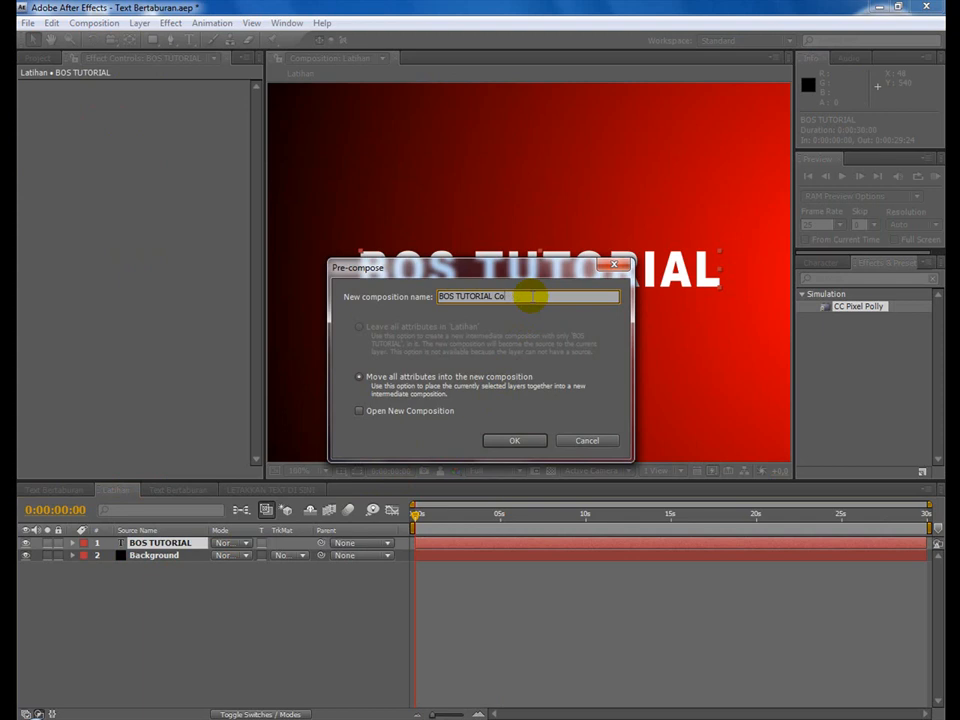
{"action": "key", "text": "Return"}
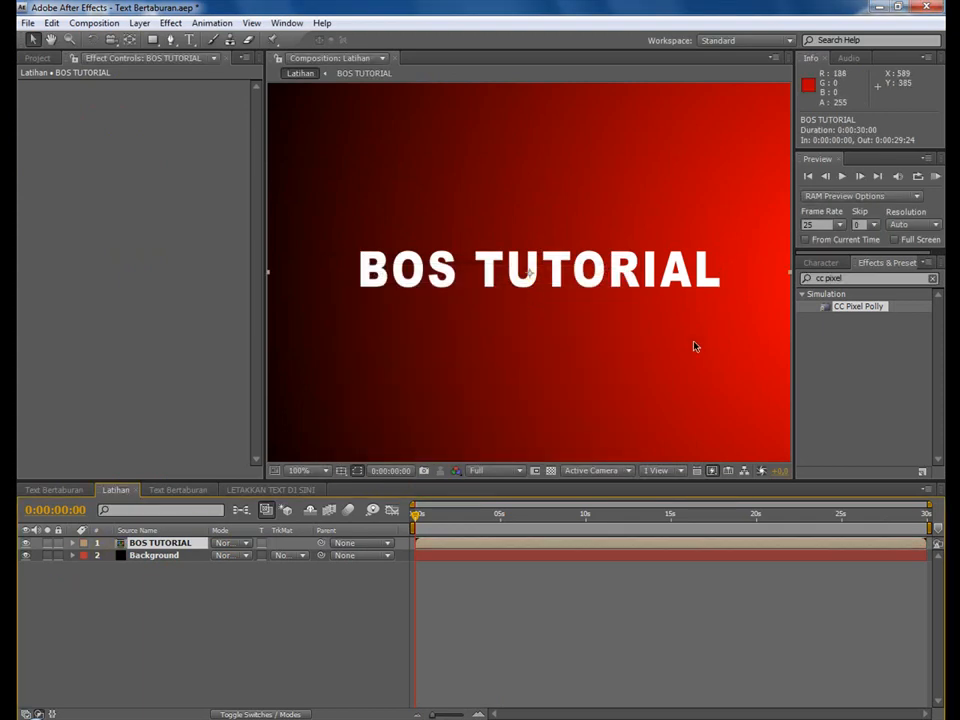
Apply the CC Pixel Polly effect to the BOS TUTORIAL layer and scrub from the start to 0:00:02:12 to preview it.
{"action": "left_click", "coordinate": [865, 278]}
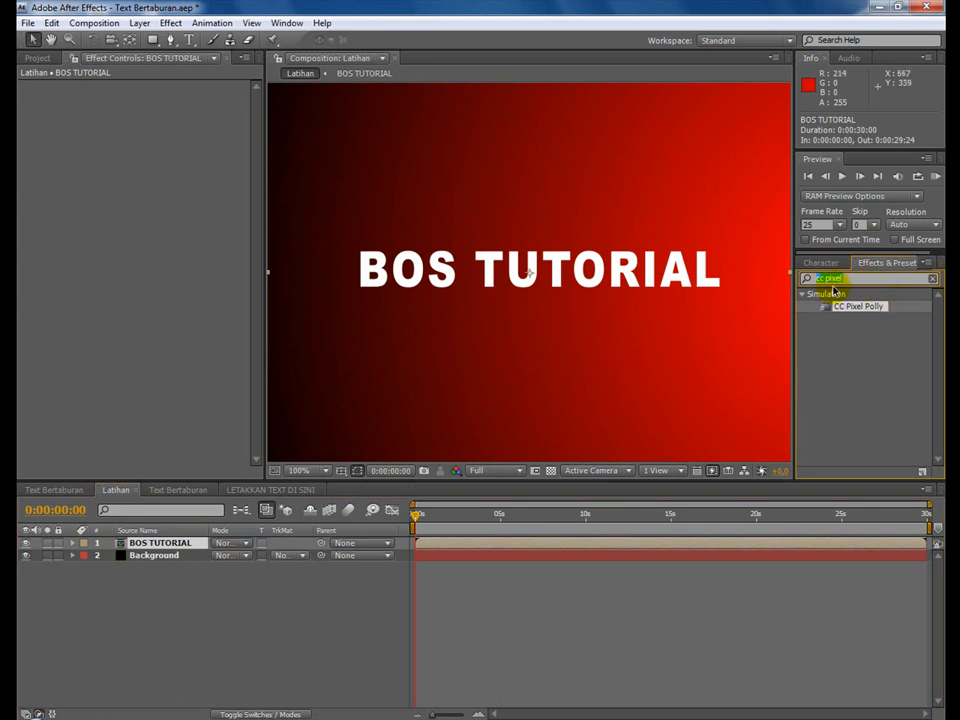
{"action": "left_click_drag", "start_coordinate": [853, 311], "coordinate": [156, 545]}
{"action": "mouse_move", "coordinate": [418, 516]}
{"action": "left_mouse_down"}
{"action": "mouse_move", "coordinate": [428, 518]}
{"action": "mouse_move", "coordinate": [416, 525]}
{"action": "left_mouse_up"}
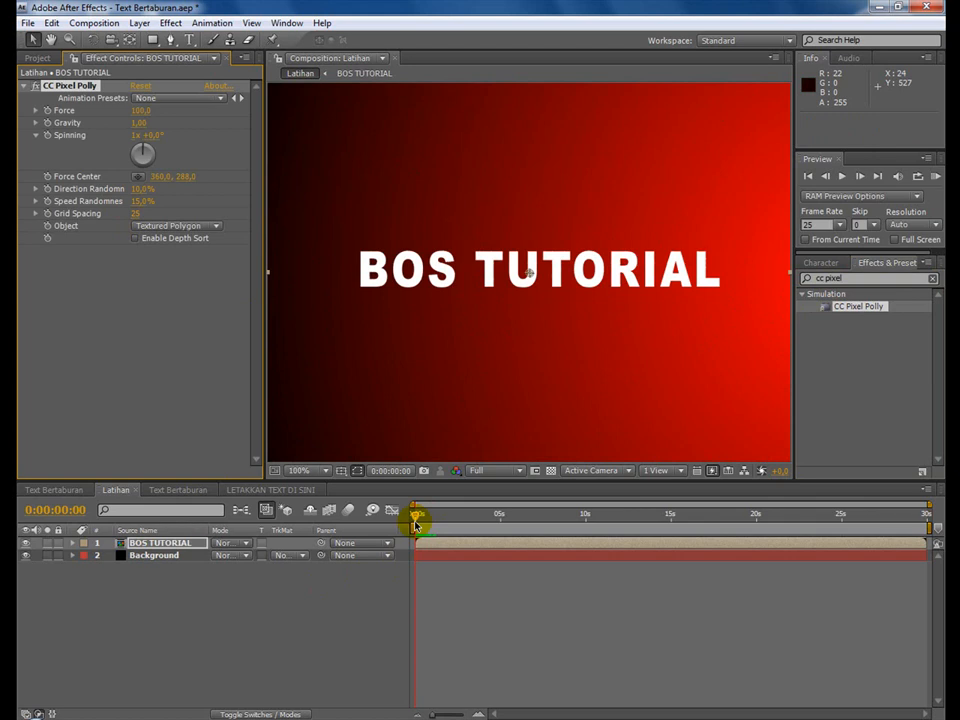
{"action": "left_click_drag", "start_coordinate": [417, 522], "coordinate": [459, 521]}
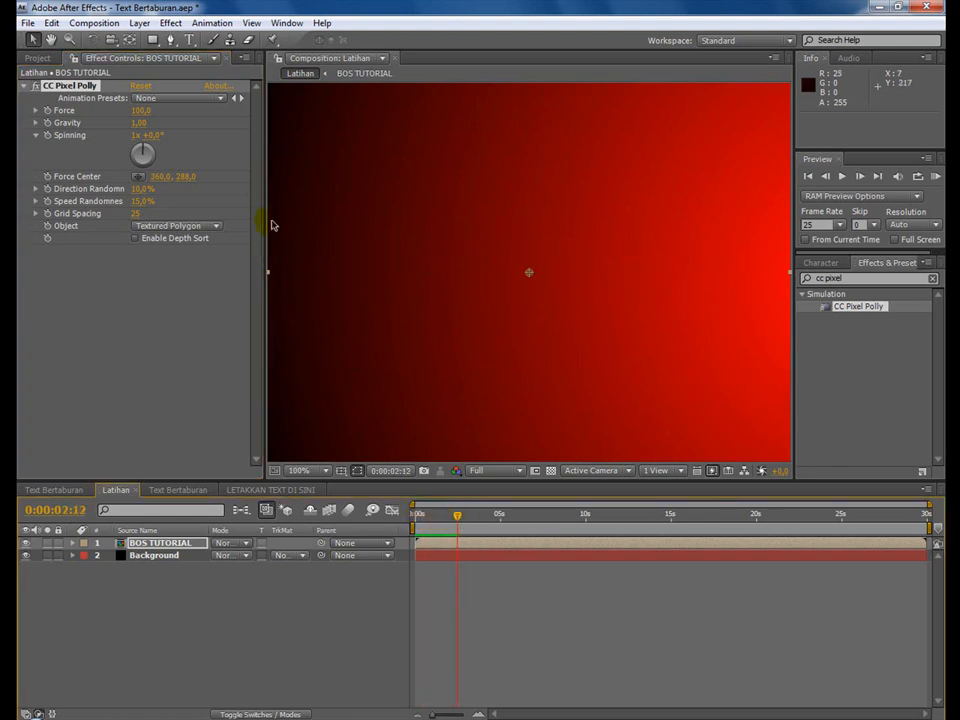
Set CC Pixel Polly's Force, Gravity and Spinning all to 0 on the BOS TUTORIAL layer.
{"action": "left_click", "coordinate": [143, 110]}
{"action": "type", "text": "0"}
{"action": "key", "text": "Return"}
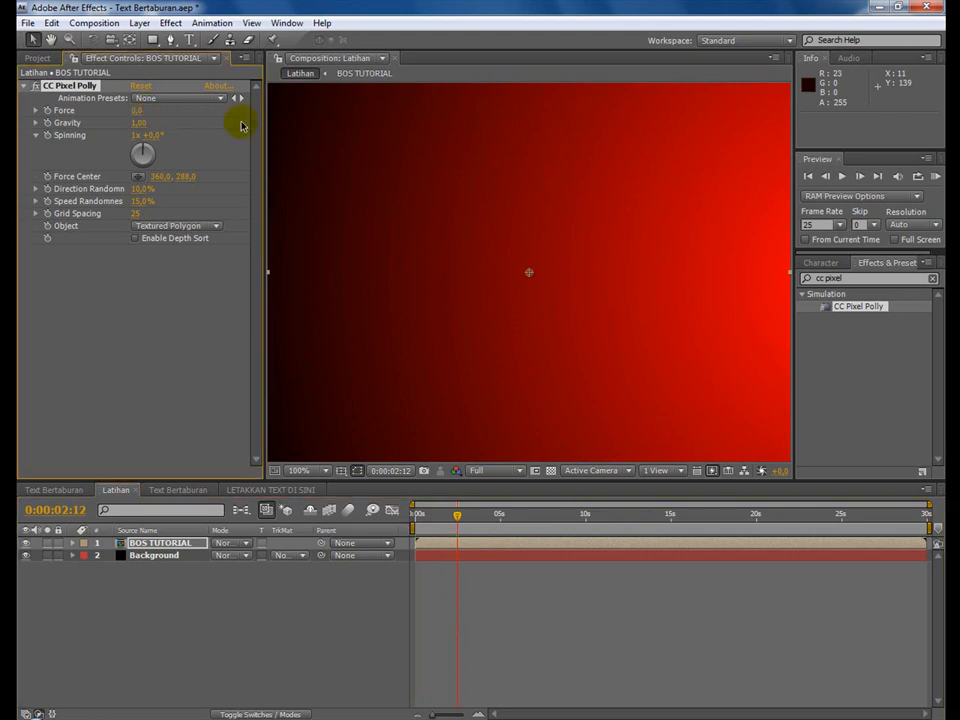
{"action": "left_click", "coordinate": [138, 123]}
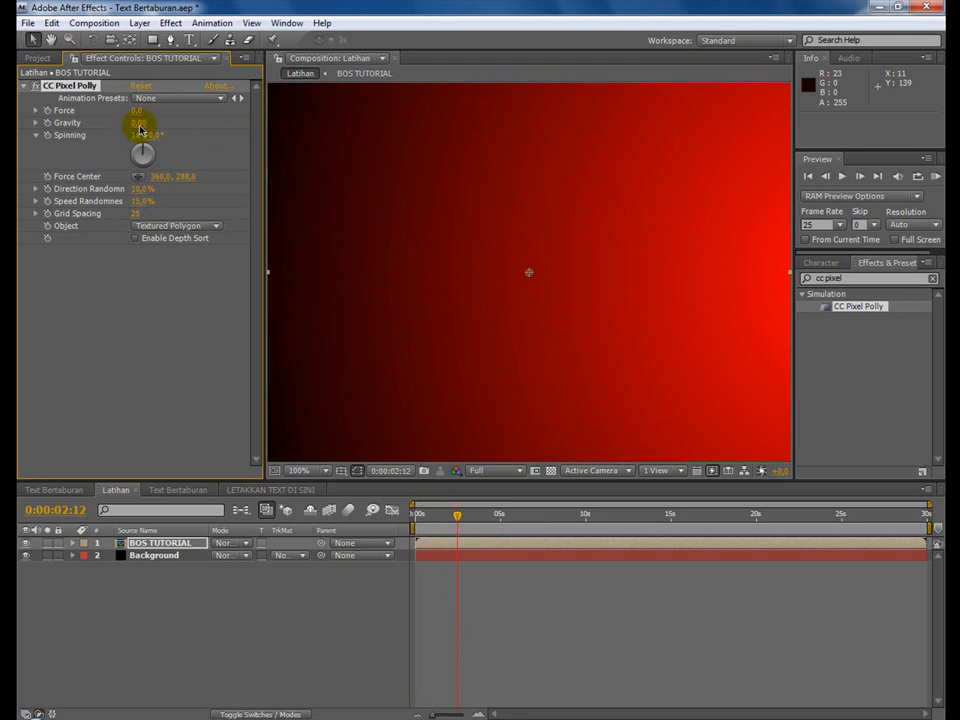
{"action": "key", "text": "Return"}
{"action": "left_click", "coordinate": [136, 137]}
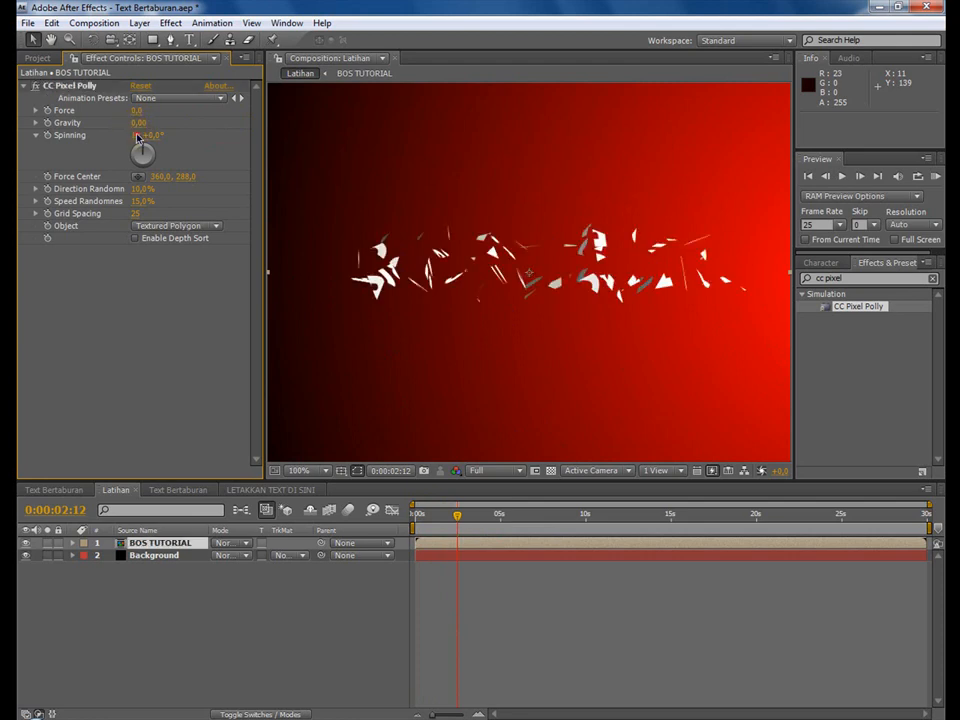
{"action": "left_click", "coordinate": [137, 139]}
{"action": "type", "text": "0"}
{"action": "key", "text": "Return"}
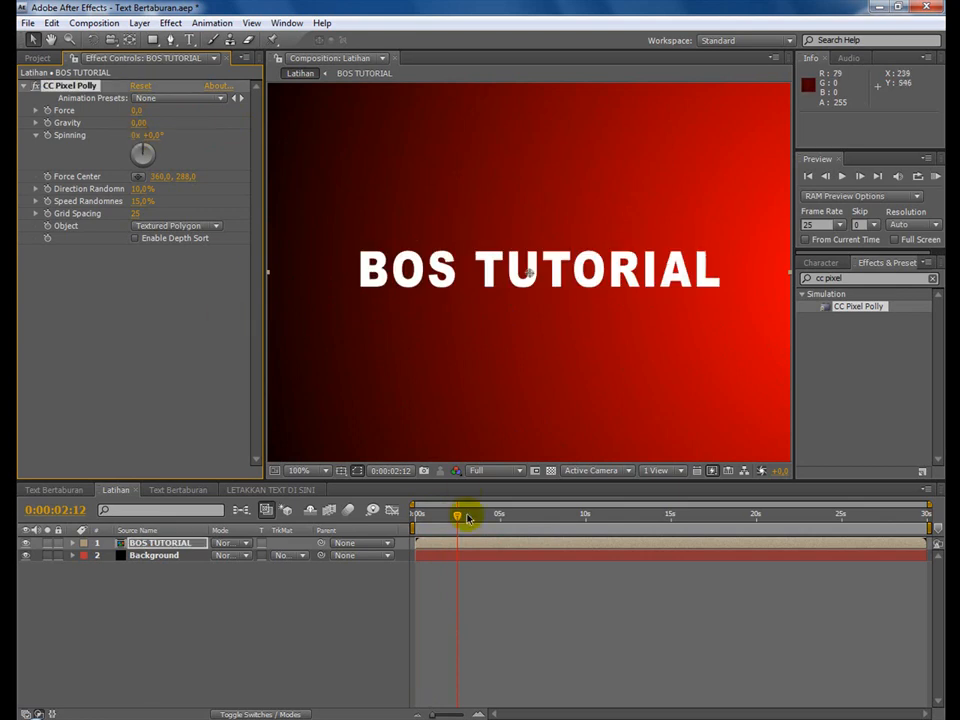
Scrub to check the intact text, then turn on keyframing for CC Pixel Polly's Force and Spinning at 0:00:02:14.
{"action": "left_click_drag", "start_coordinate": [437, 521], "coordinate": [466, 520]}
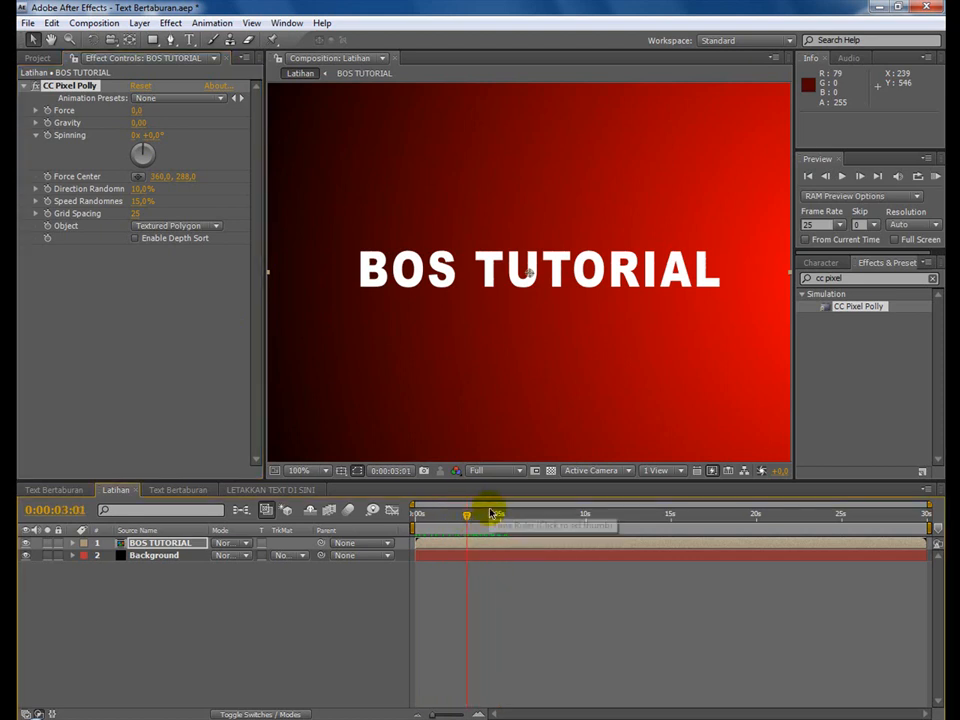
{"action": "left_click_drag", "start_coordinate": [469, 521], "coordinate": [459, 517]}
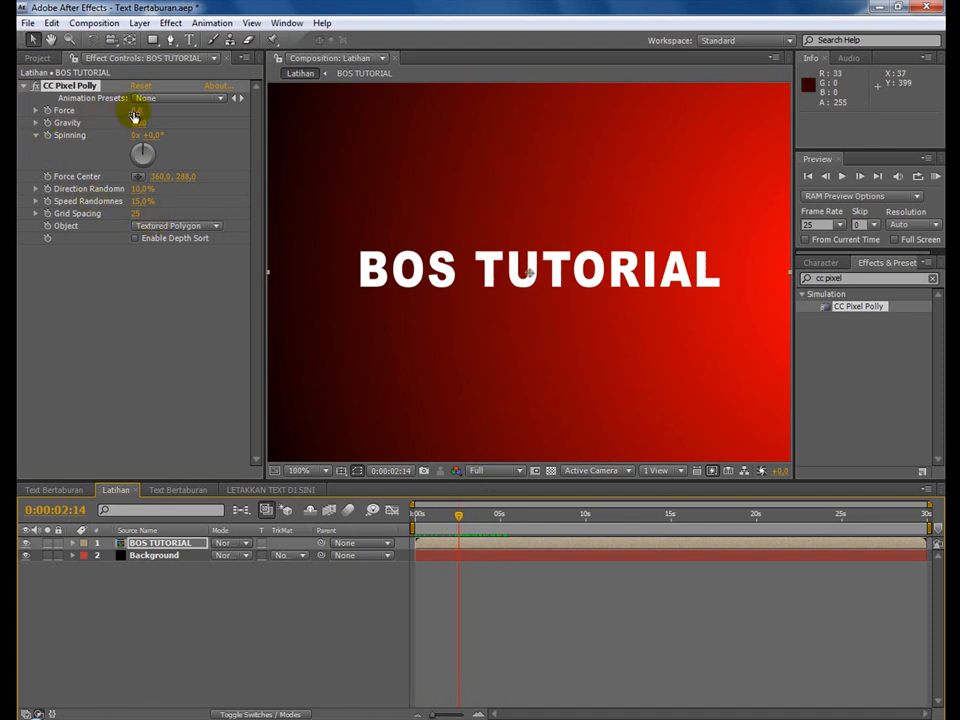
{"action": "left_click", "coordinate": [47, 110]}
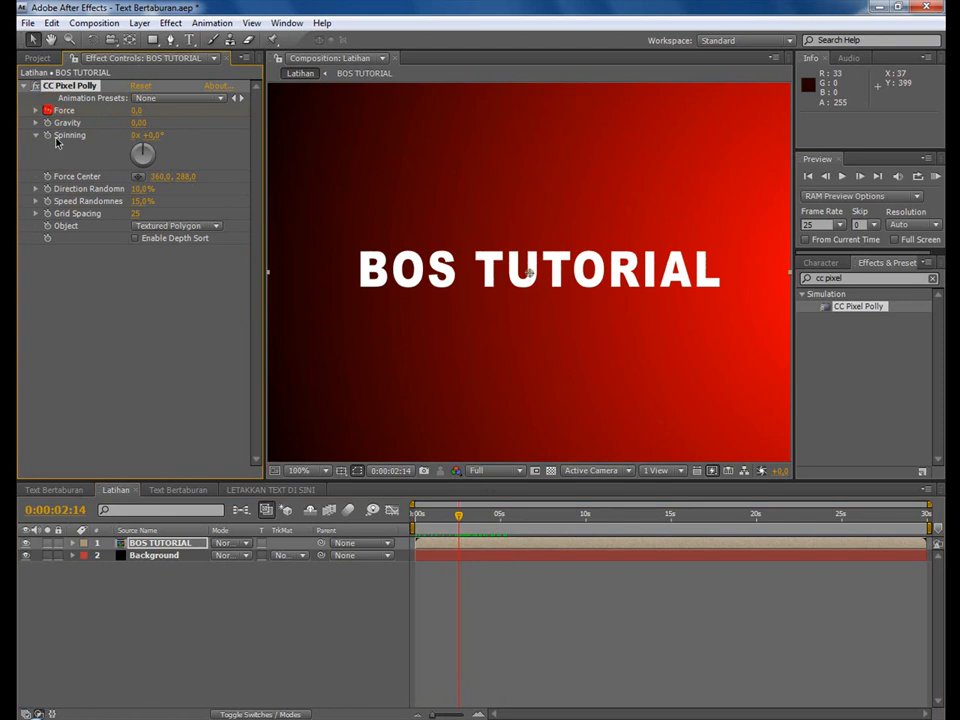
{"action": "left_click", "coordinate": [48, 136]}
Set CC Pixel Polly's Force to 150 and Spinning to 50° at 0:00:02:14.
{"action": "left_click", "coordinate": [138, 110]}
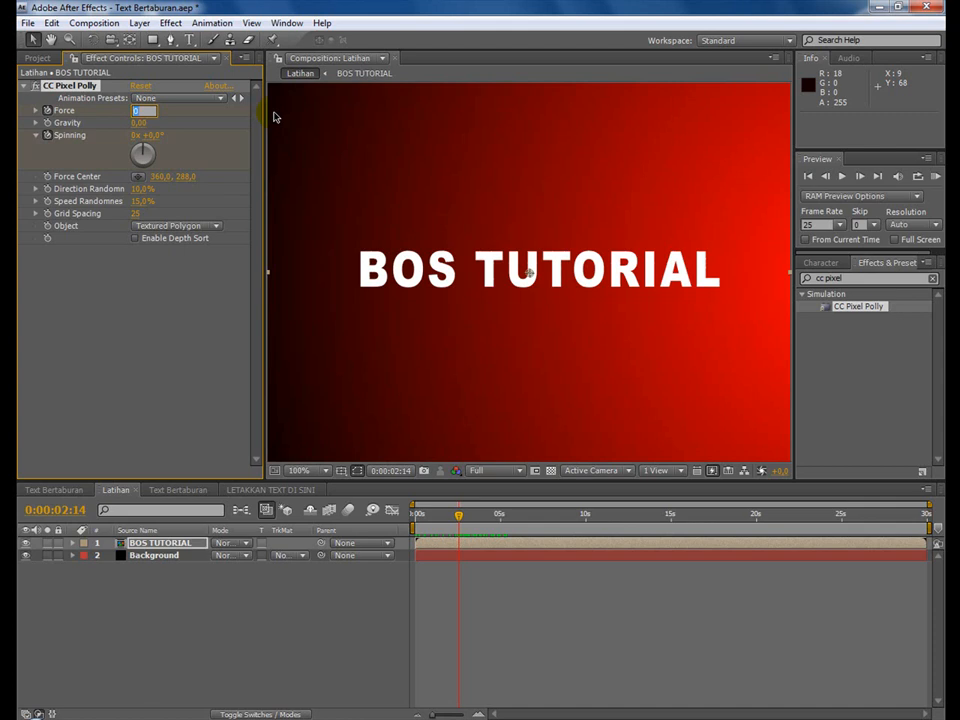
{"action": "type", "text": "150"}
{"action": "key", "text": "Return"}
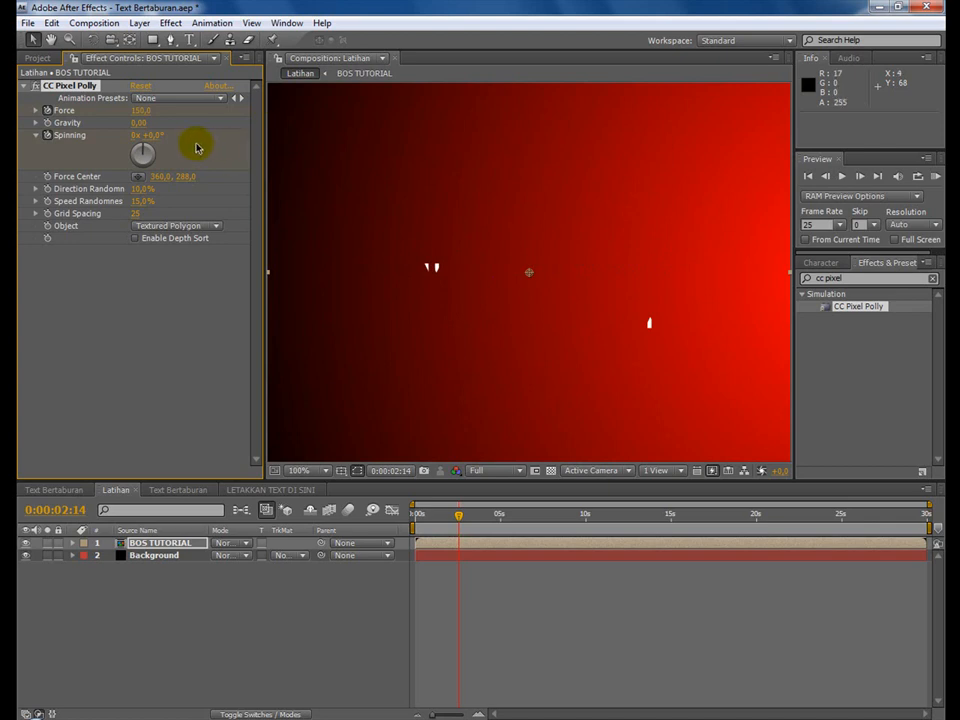
{"action": "left_click", "coordinate": [153, 135]}
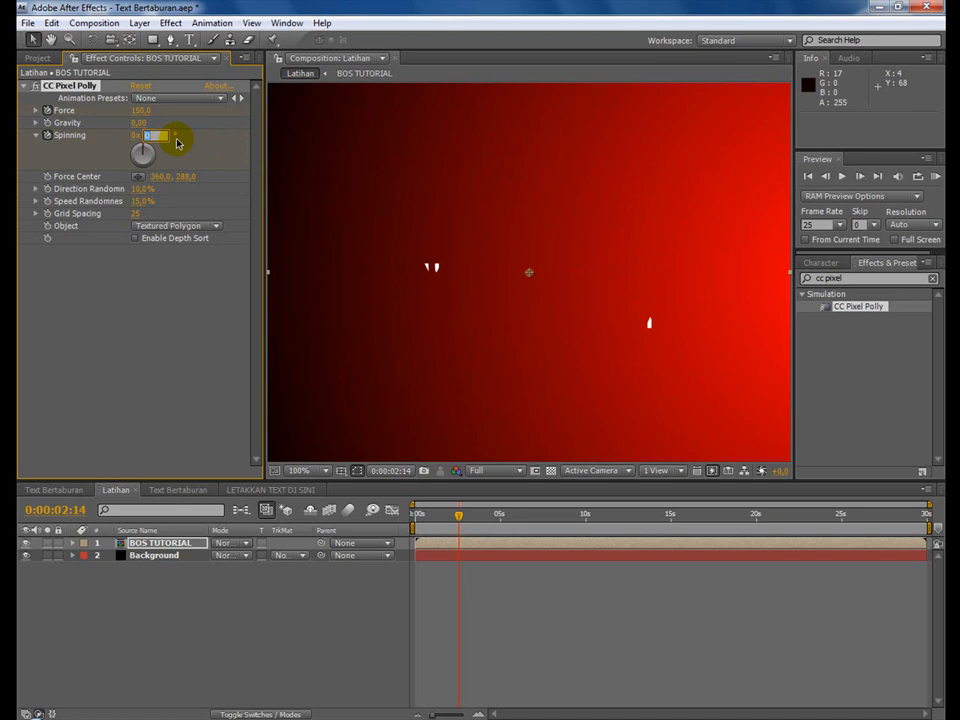
{"action": "type", "text": "50"}
{"action": "key", "text": "Return"}
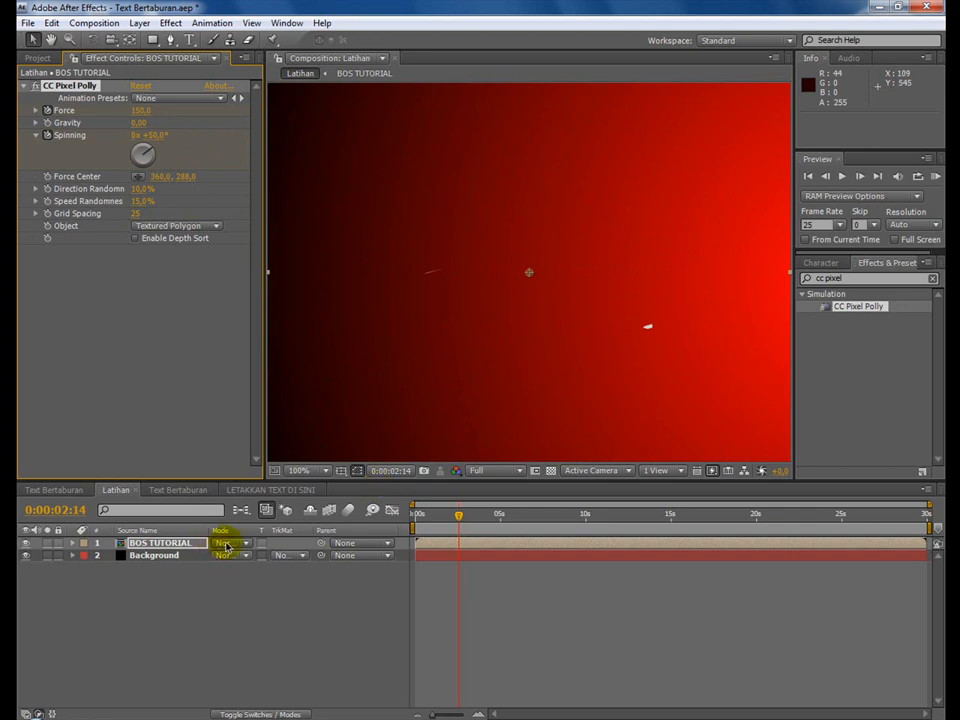
Reveal the BOS TUTORIAL layer's keyframes and add Force and Spinning keyframes at 0:00:02:03.
{"action": "left_click", "coordinate": [183, 546]}
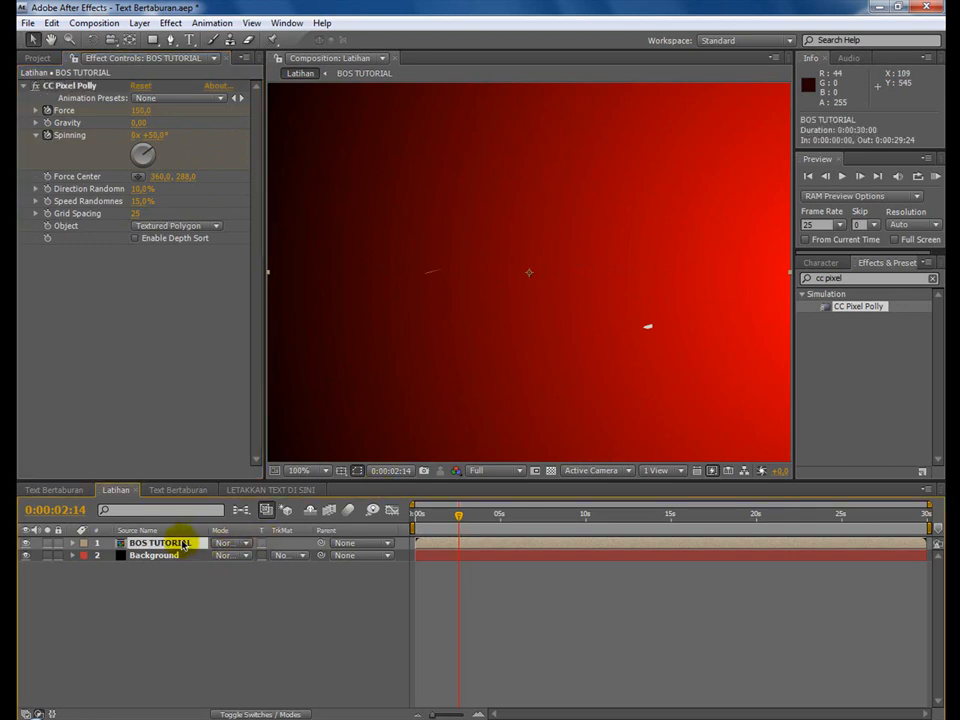
{"action": "key", "text": "u"}
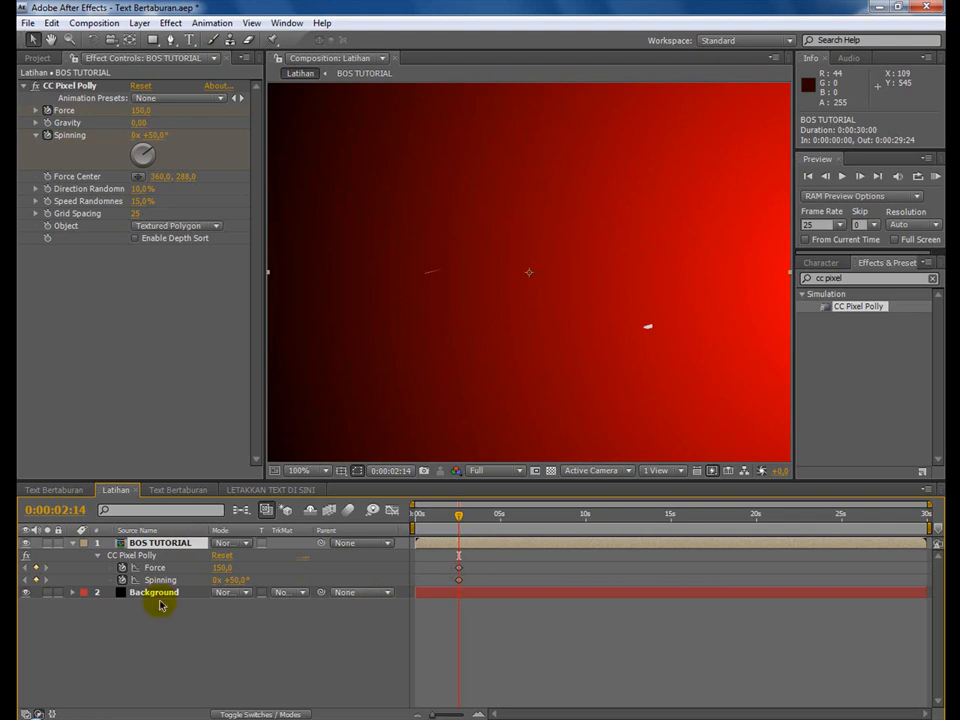
{"action": "mouse_move", "coordinate": [459, 516]}
{"action": "left_mouse_down"}
{"action": "mouse_move", "coordinate": [451, 517]}
{"action": "mouse_move", "coordinate": [497, 518]}
{"action": "mouse_move", "coordinate": [439, 519]}
{"action": "mouse_move", "coordinate": [473, 520]}
{"action": "mouse_move", "coordinate": [452, 521]}
{"action": "left_mouse_up"}
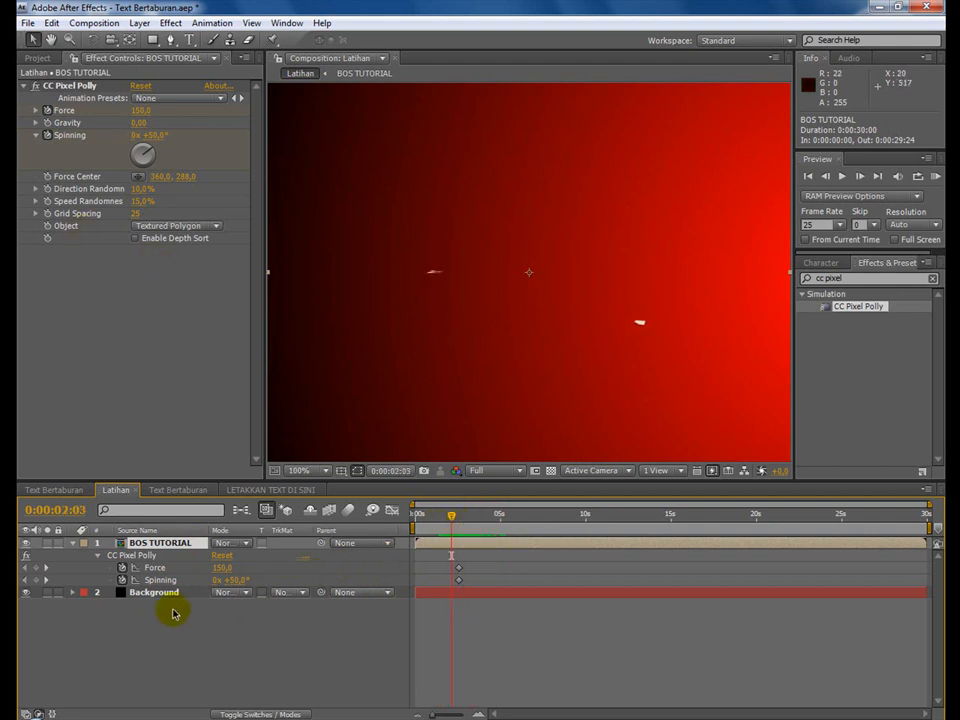
{"action": "left_click", "coordinate": [36, 568]}
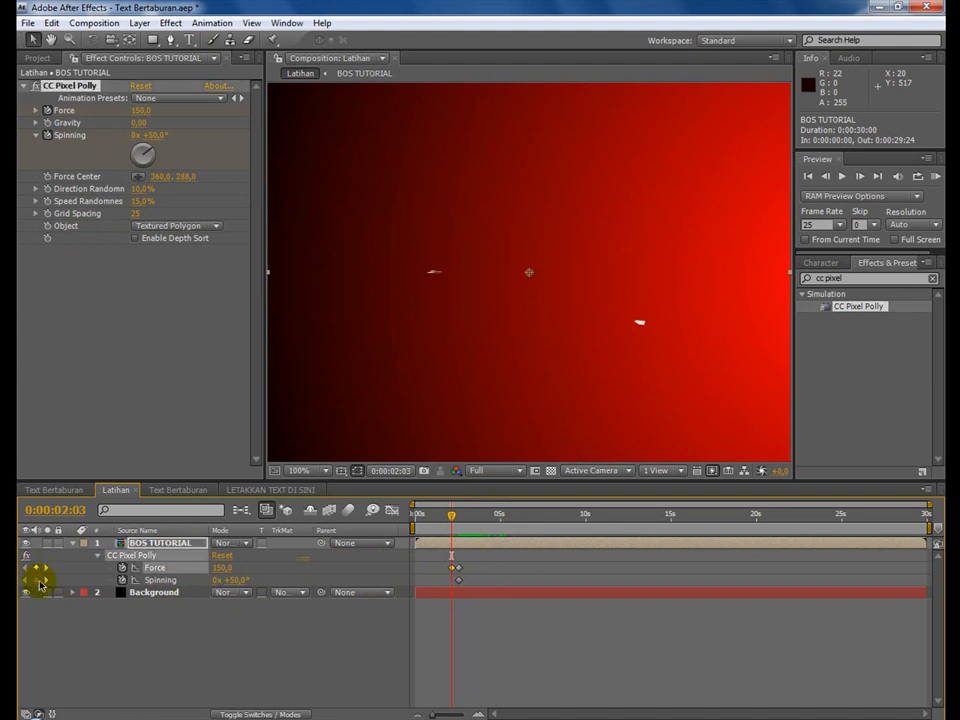
{"action": "left_click", "coordinate": [37, 581]}
{"action": "left_click", "coordinate": [158, 581]}
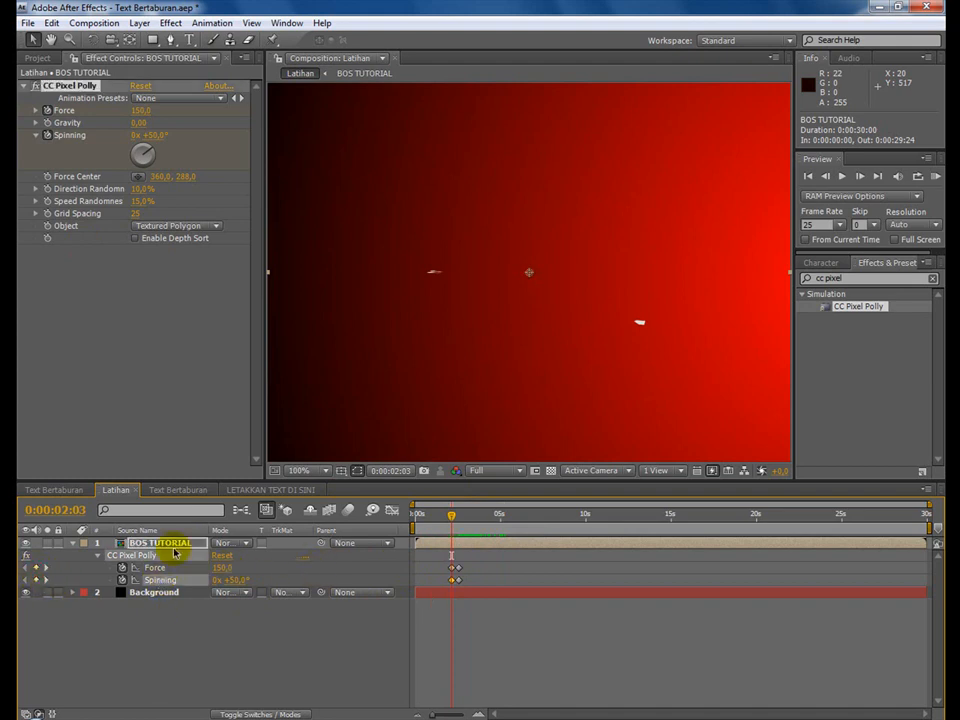
Set the Force and Spinning keyframe values at 0:00:02:03 to 0.
{"action": "left_click", "coordinate": [140, 111]}
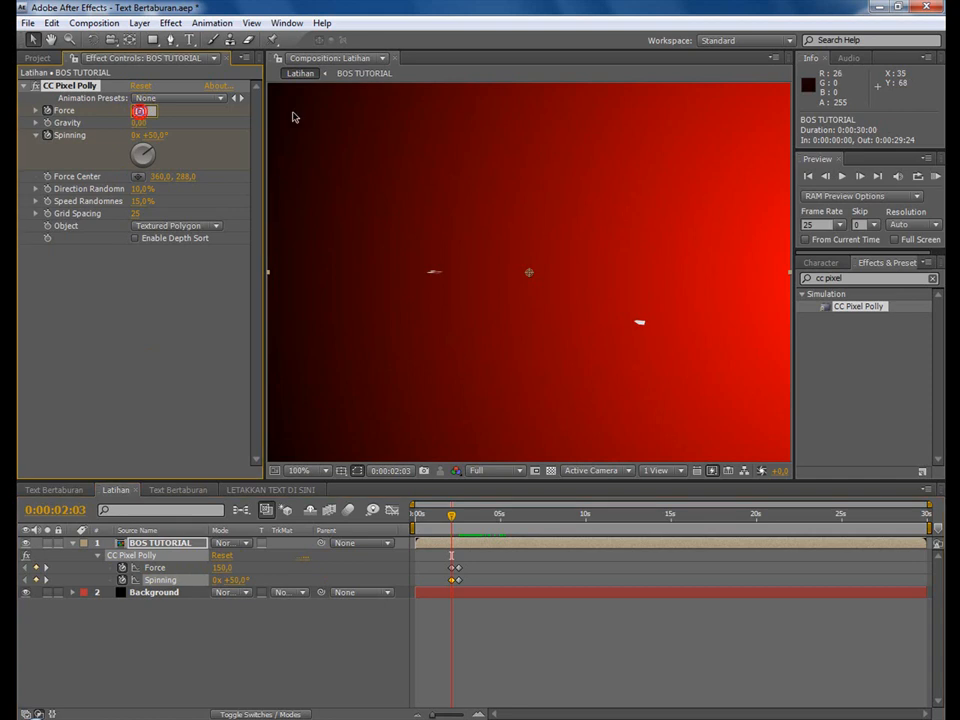
{"action": "type", "text": "0"}
{"action": "key", "text": "Return"}
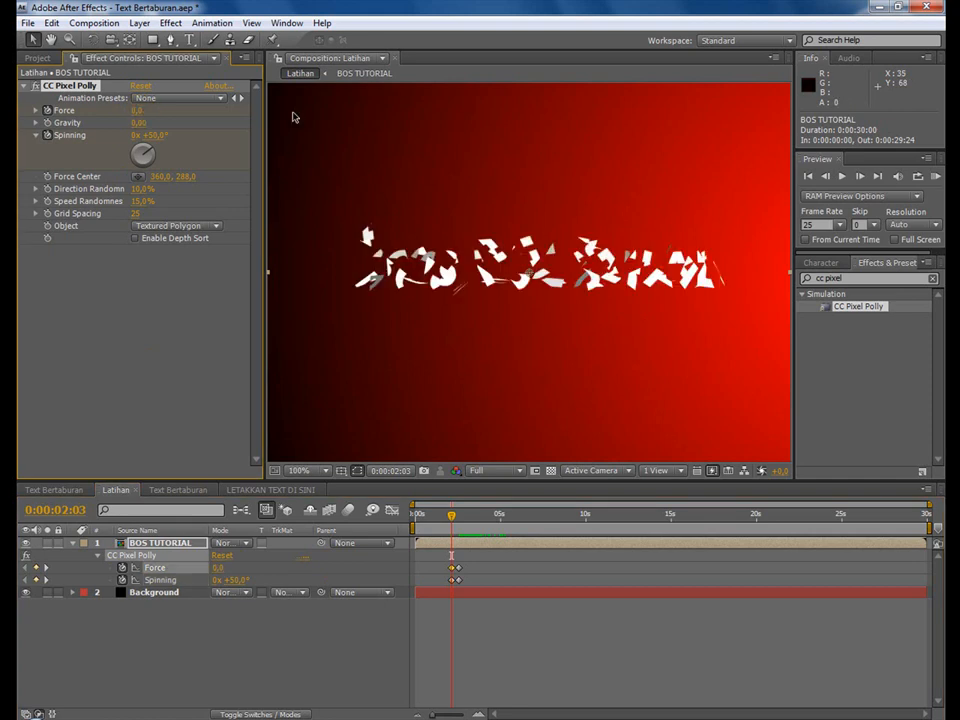
{"action": "left_click", "coordinate": [153, 136]}
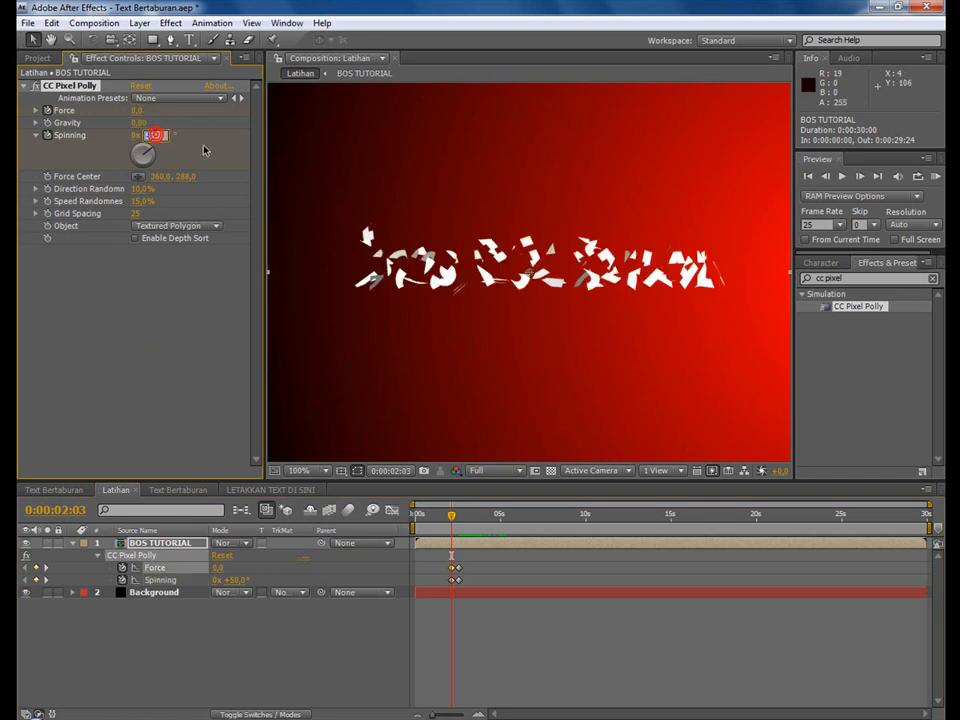
{"action": "type", "text": "0"}
{"action": "key", "text": "Return"}
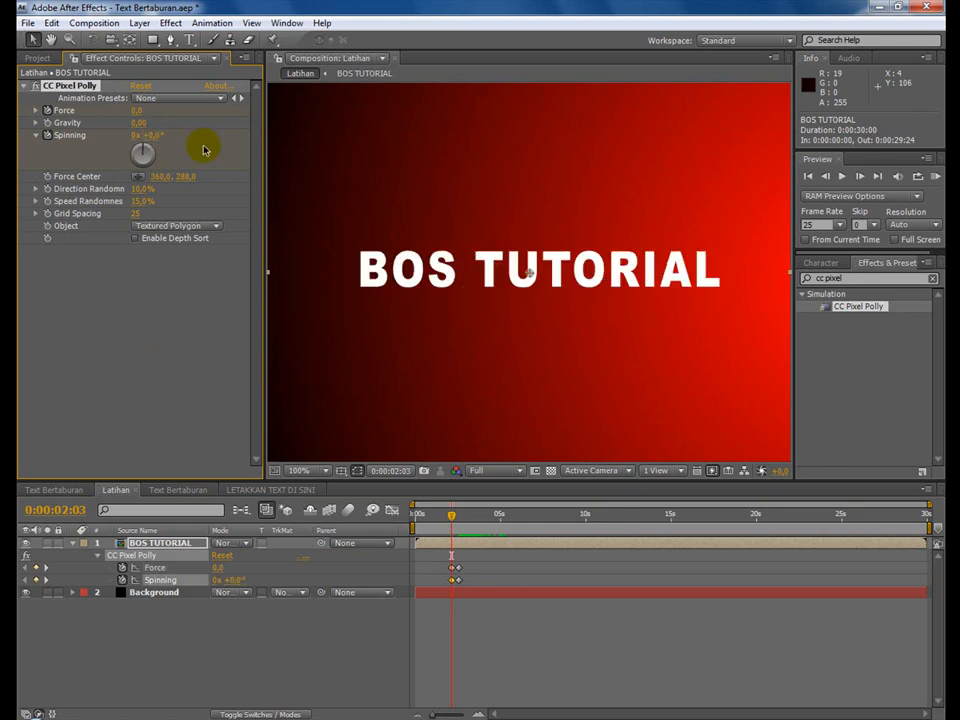
Shift the Force and Spinning keyframes forward in time, with the ending pair at 0:00:03:09, and scrub through the scattering.
{"action": "left_click_drag", "start_coordinate": [452, 528], "coordinate": [455, 528]}
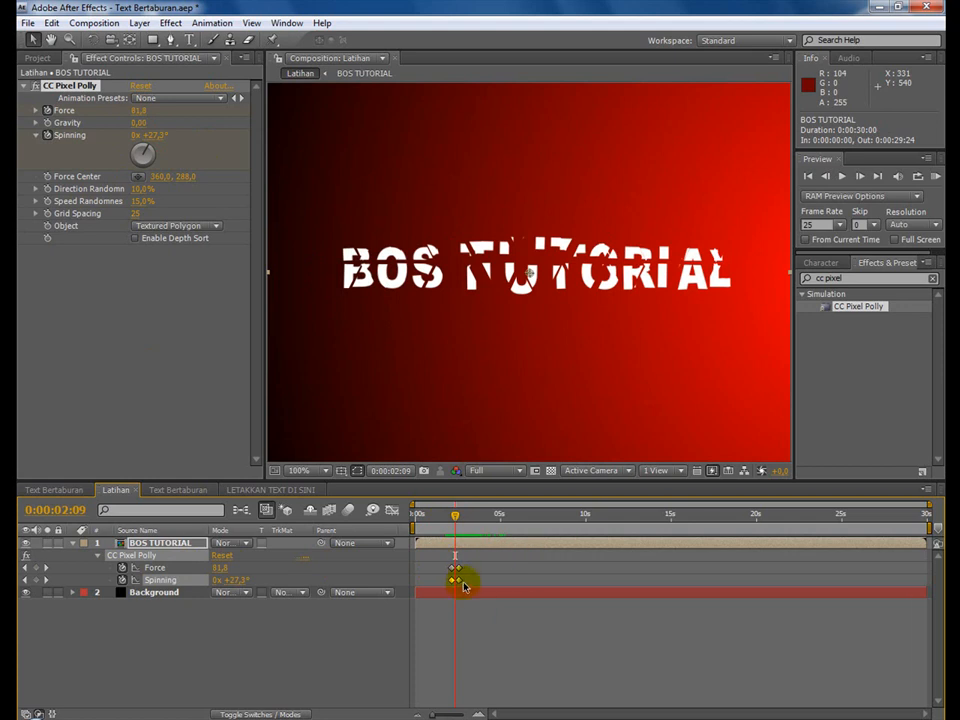
{"action": "mouse_move", "coordinate": [455, 573]}
{"action": "left_mouse_down"}
{"action": "mouse_move", "coordinate": [473, 589]}
{"action": "mouse_move", "coordinate": [462, 588]}
{"action": "left_mouse_up"}
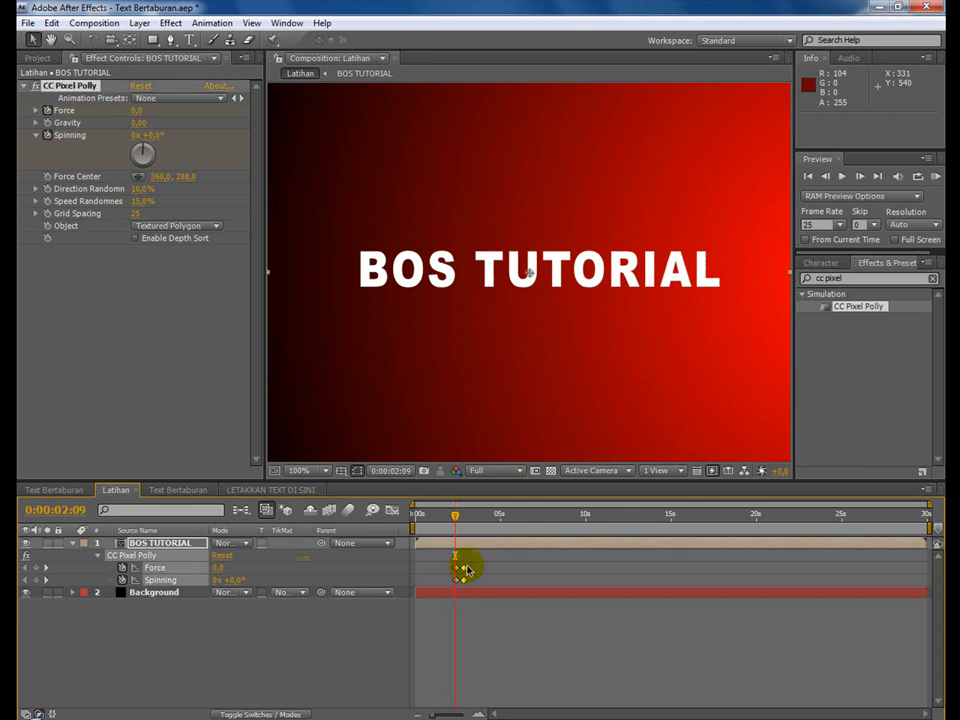
{"action": "left_click", "coordinate": [463, 571]}
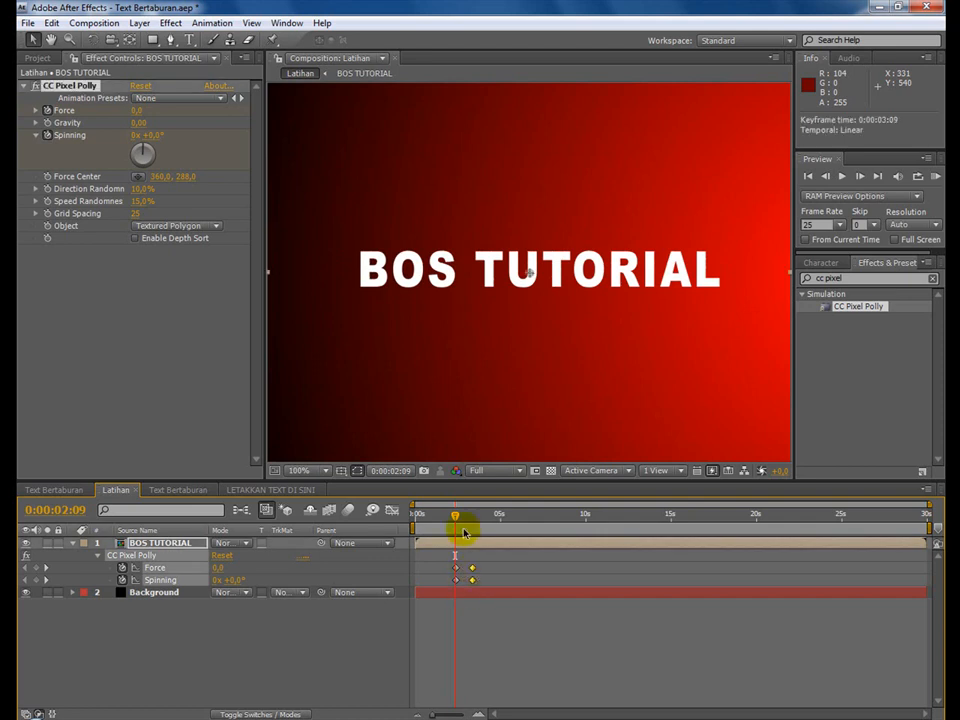
{"action": "mouse_move", "coordinate": [453, 515]}
{"action": "left_mouse_down"}
{"action": "mouse_move", "coordinate": [507, 523]}
{"action": "mouse_move", "coordinate": [456, 521]}
{"action": "mouse_move", "coordinate": [473, 529]}
{"action": "mouse_move", "coordinate": [469, 521]}
{"action": "left_mouse_up"}
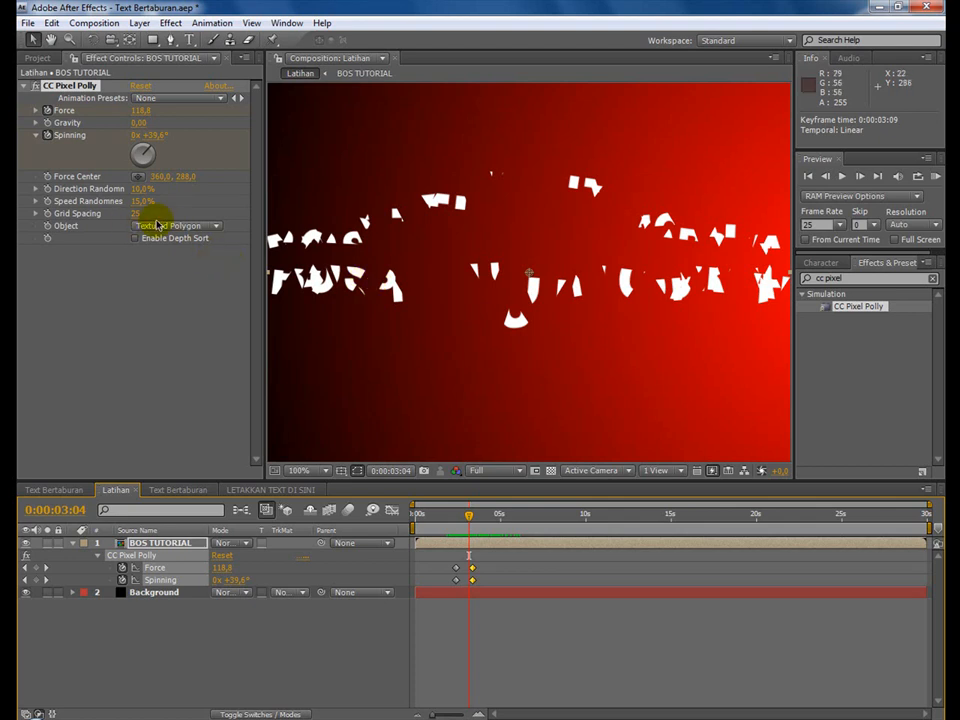
Reduce CC Pixel Polly's Grid Spacing to 1 and scrub to 0:00:03:03 to preview the fine particles.
{"action": "left_click_drag", "start_coordinate": [135, 214], "coordinate": [114, 215]}
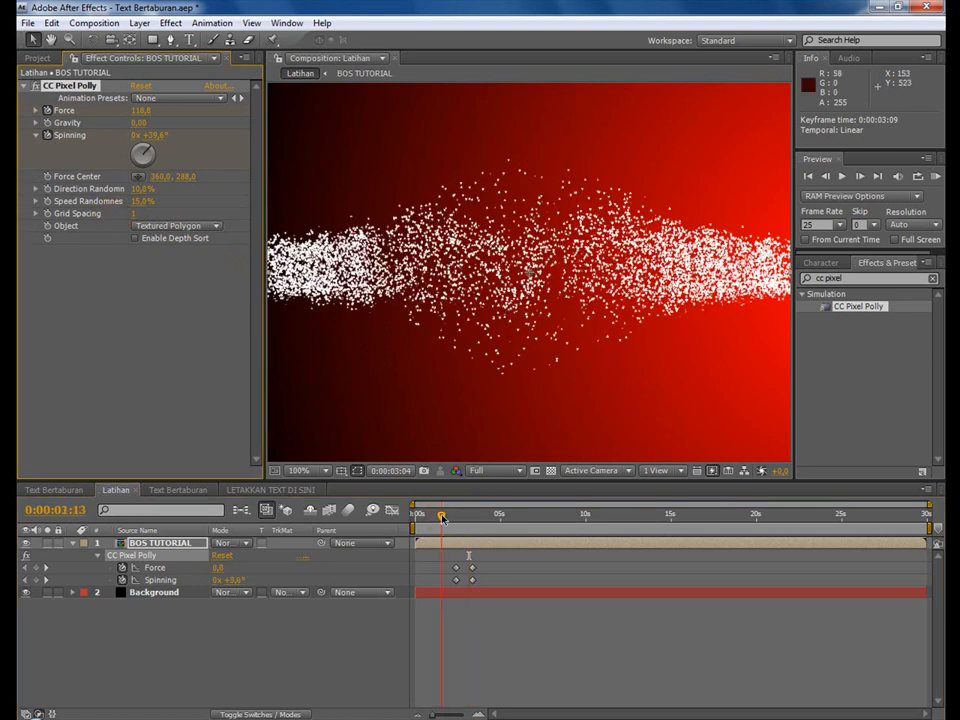
{"action": "left_click", "coordinate": [453, 516]}
{"action": "left_click_drag", "start_coordinate": [453, 516], "coordinate": [469, 520]}
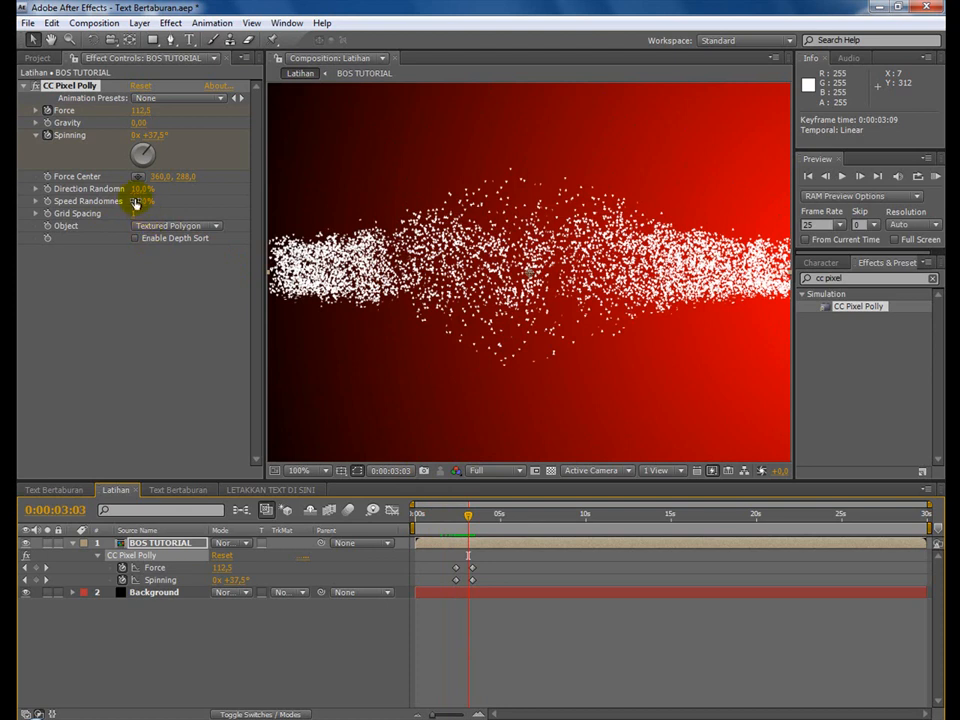
Set CC Pixel Polly's Direction Randomness to 24% and Speed Randomness to 66%, and save the project.
{"action": "left_click_drag", "start_coordinate": [137, 193], "coordinate": [181, 209]}
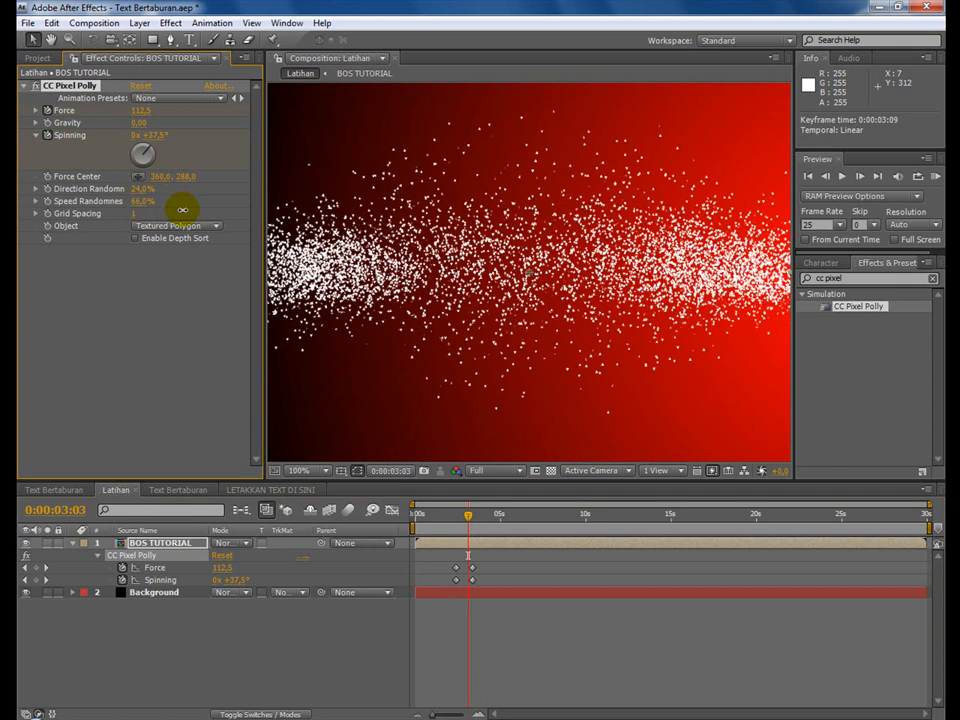
{"action": "left_click", "coordinate": [28, 22]}
{"action": "left_click", "coordinate": [52, 157]}
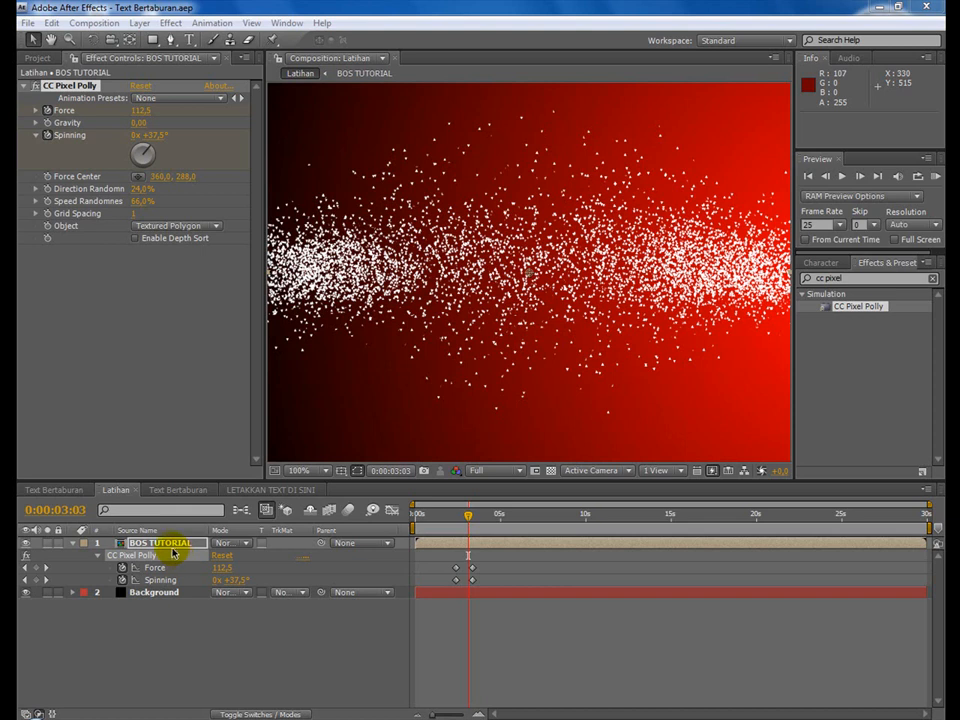
Scrub the Latihan timeline back to 0:00:01:12 and duplicate the BOS TUTORIAL layer.
{"action": "left_click", "coordinate": [422, 516]}
{"action": "left_click_drag", "start_coordinate": [422, 518], "coordinate": [443, 524]}
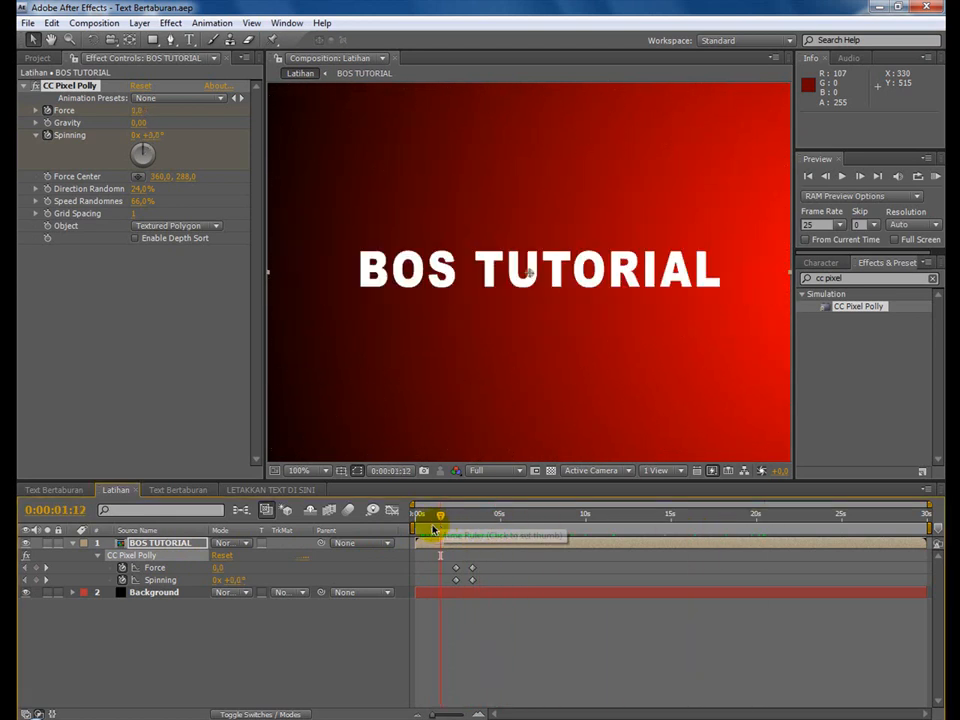
{"action": "left_click", "coordinate": [193, 543]}
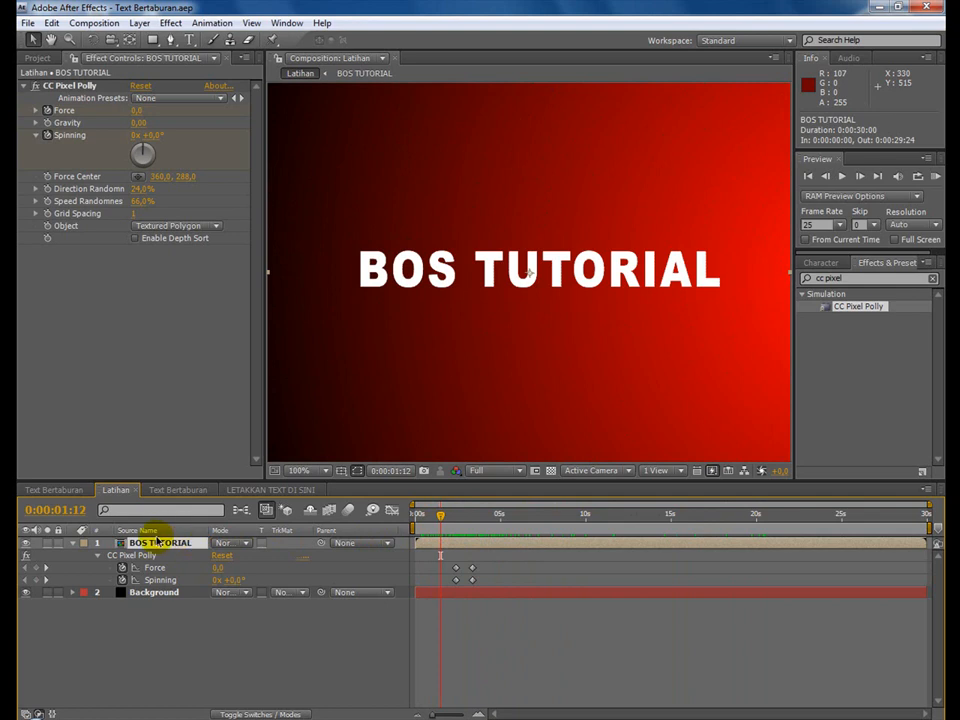
{"action": "left_click", "coordinate": [51, 22]}
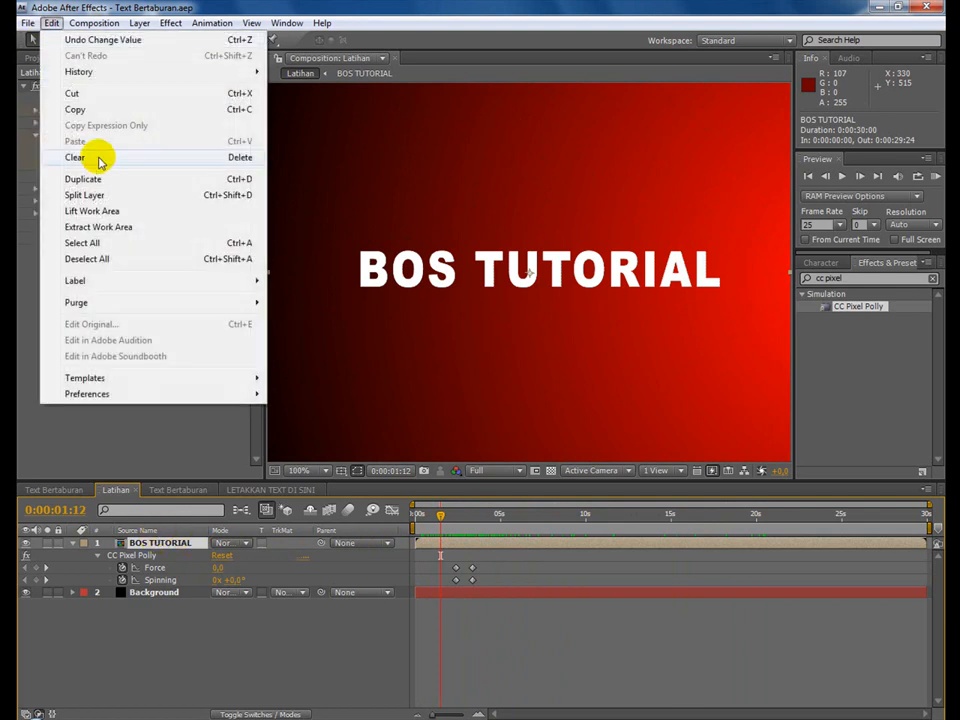
{"action": "left_click", "coordinate": [110, 176]}
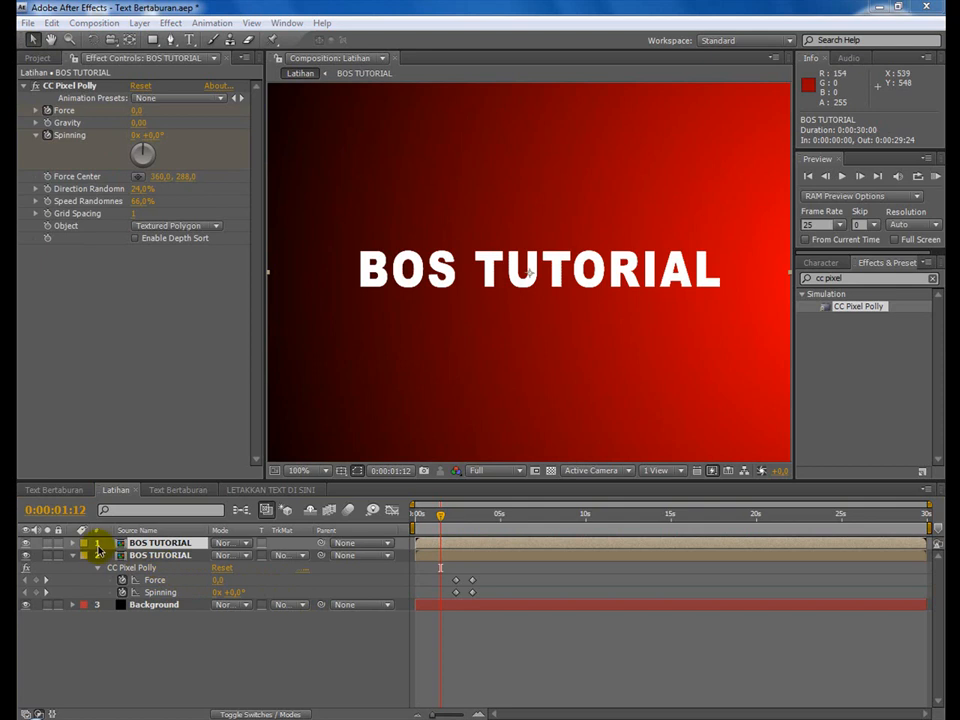
Set the upper BOS TUTORIAL copy's CC Pixel Polly Grid Spacing to 3, checking the particles at 0:00:02:22.
{"action": "left_click", "coordinate": [150, 547]}
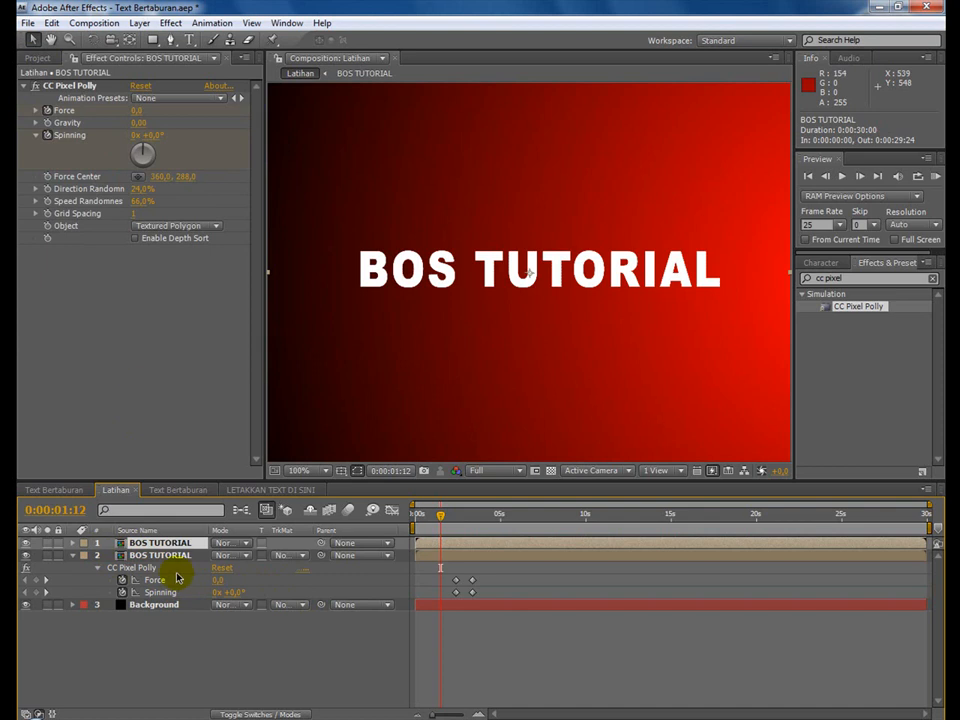
{"action": "left_click", "coordinate": [166, 557]}
{"action": "left_click", "coordinate": [155, 543], "text": "shift"}
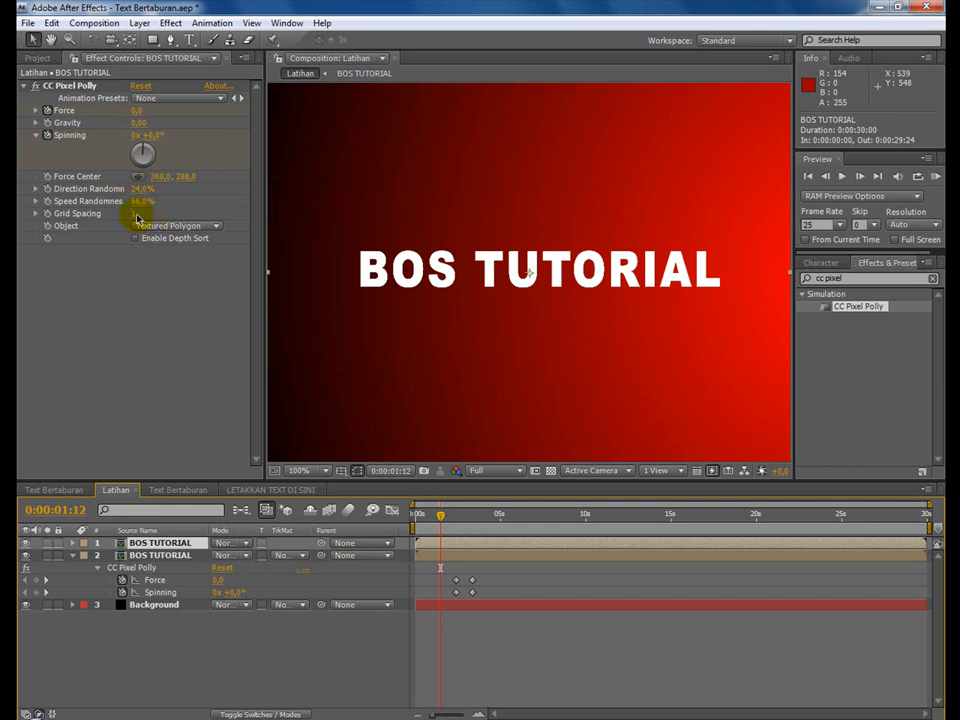
{"action": "left_click_drag", "start_coordinate": [441, 518], "coordinate": [464, 531]}
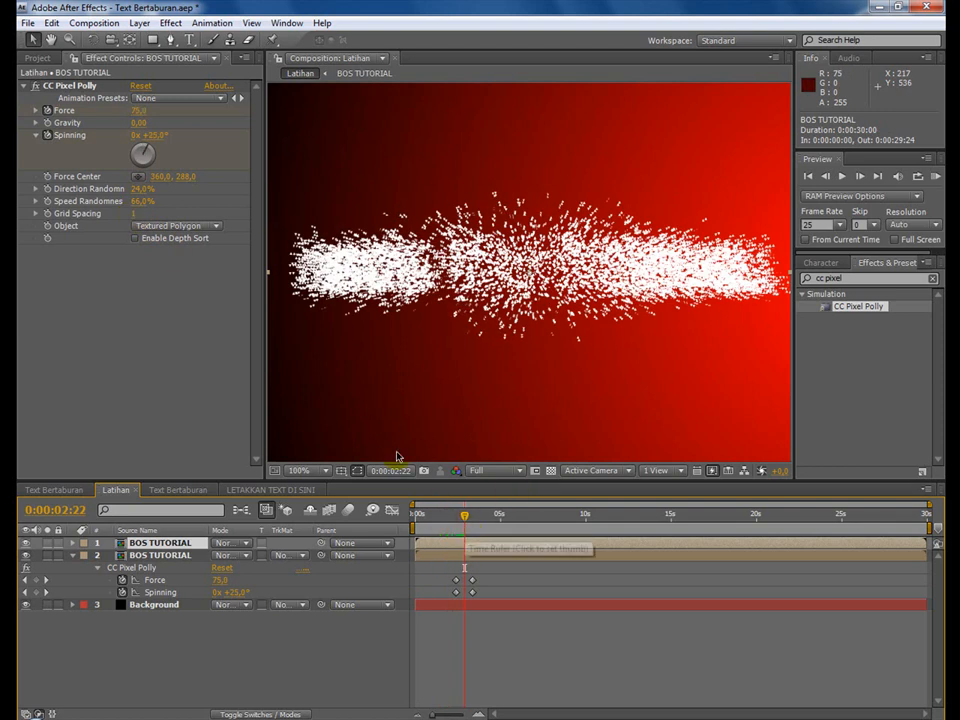
{"action": "left_click", "coordinate": [135, 213]}
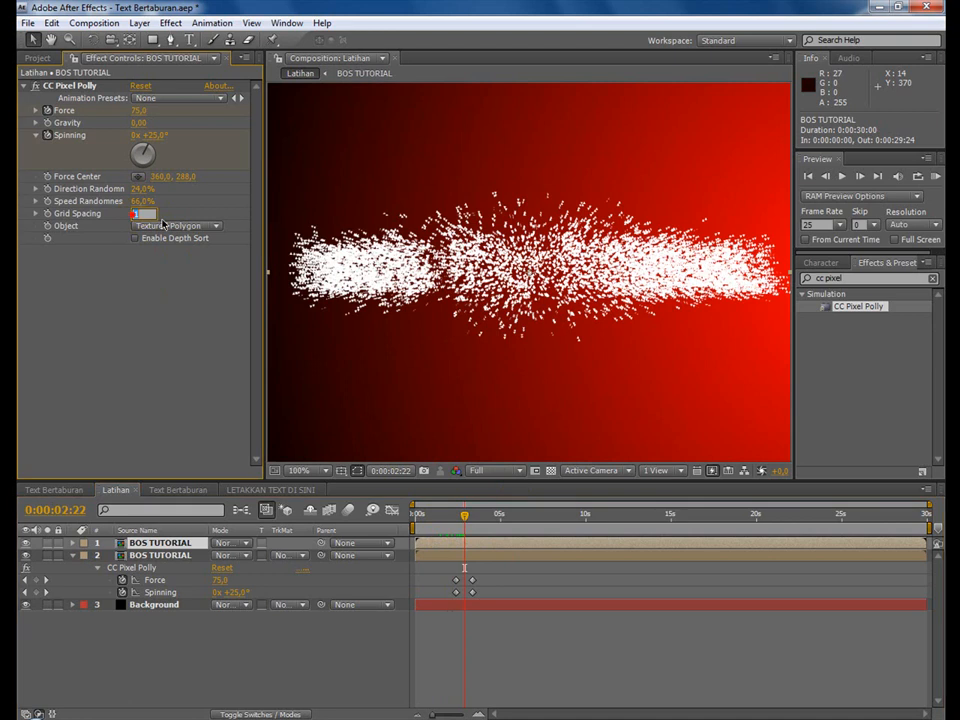
{"action": "type", "text": "2"}
{"action": "key", "text": "Return"}
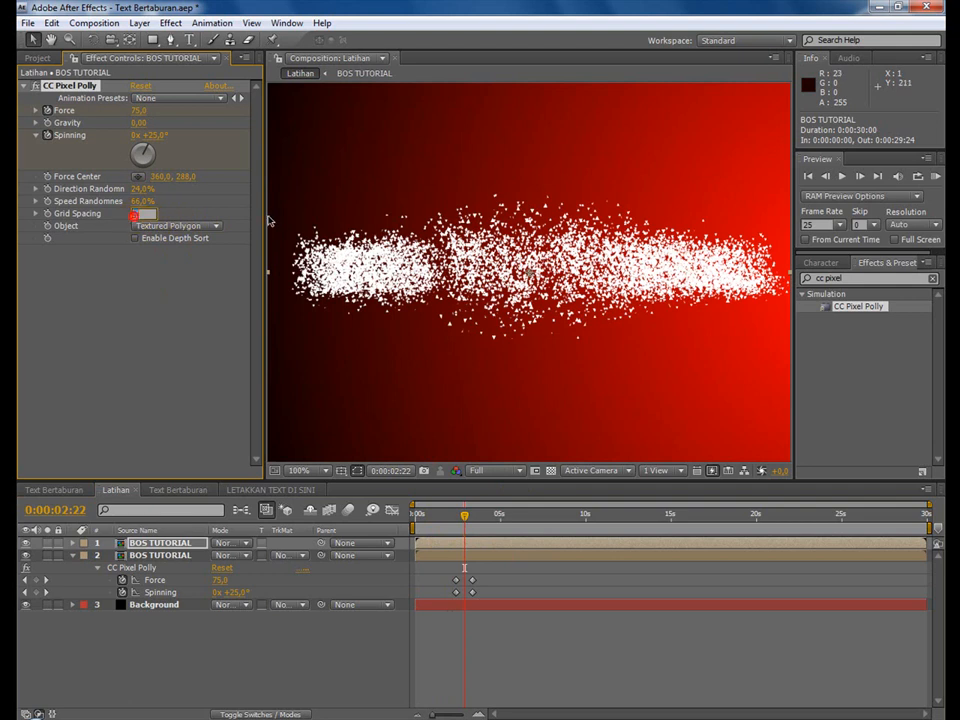
{"action": "key", "text": "Return"}
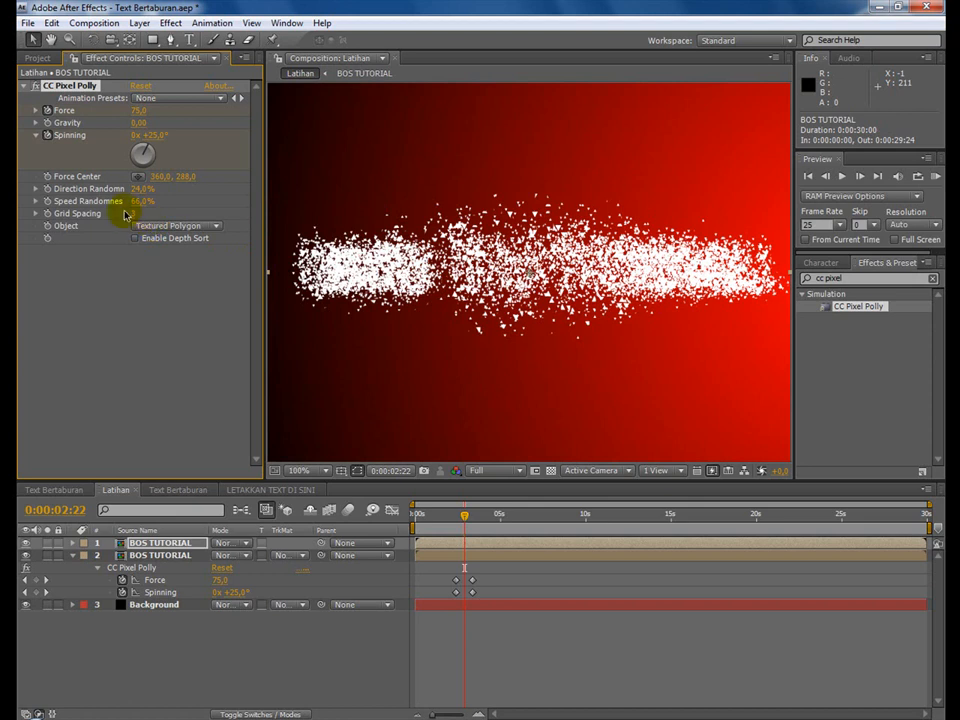
Raise the upper copy's Direction Randomness to 82% and Speed Randomness to 98%, scrub through the scattering, and save the project.
{"action": "mouse_move", "coordinate": [140, 189]}
{"action": "left_mouse_down"}
{"action": "mouse_move", "coordinate": [190, 193]}
{"action": "mouse_move", "coordinate": [155, 202]}
{"action": "mouse_move", "coordinate": [176, 203]}
{"action": "mouse_move", "coordinate": [126, 201]}
{"action": "left_mouse_up"}
{"action": "left_click_drag", "start_coordinate": [453, 517], "coordinate": [476, 557]}
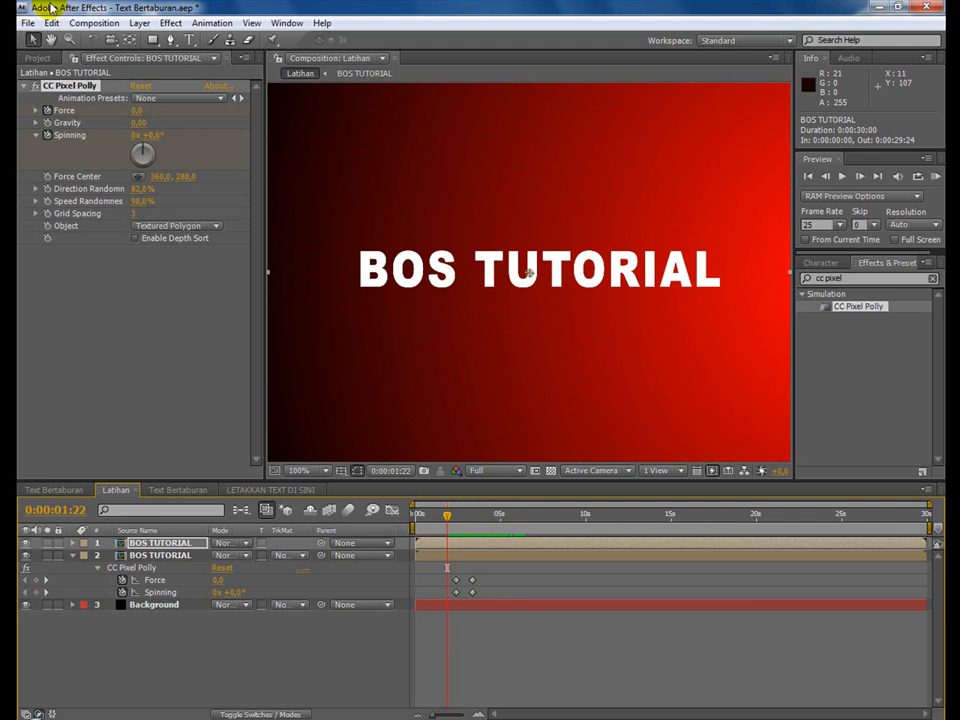
{"action": "left_click", "coordinate": [26, 21]}
{"action": "left_click", "coordinate": [50, 157]}
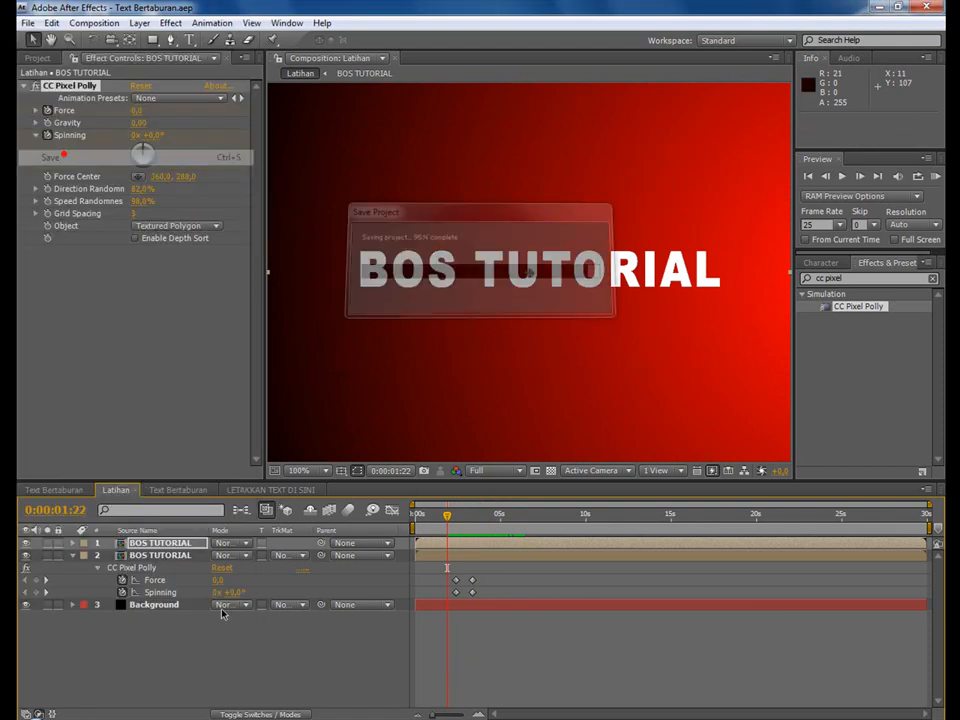
Open the Text Bertaburan reference composition, set its preview resolution to Third, and scrub from the start to 0:00:01:13 to examine the burning text.
{"action": "left_click", "coordinate": [25, 492]}
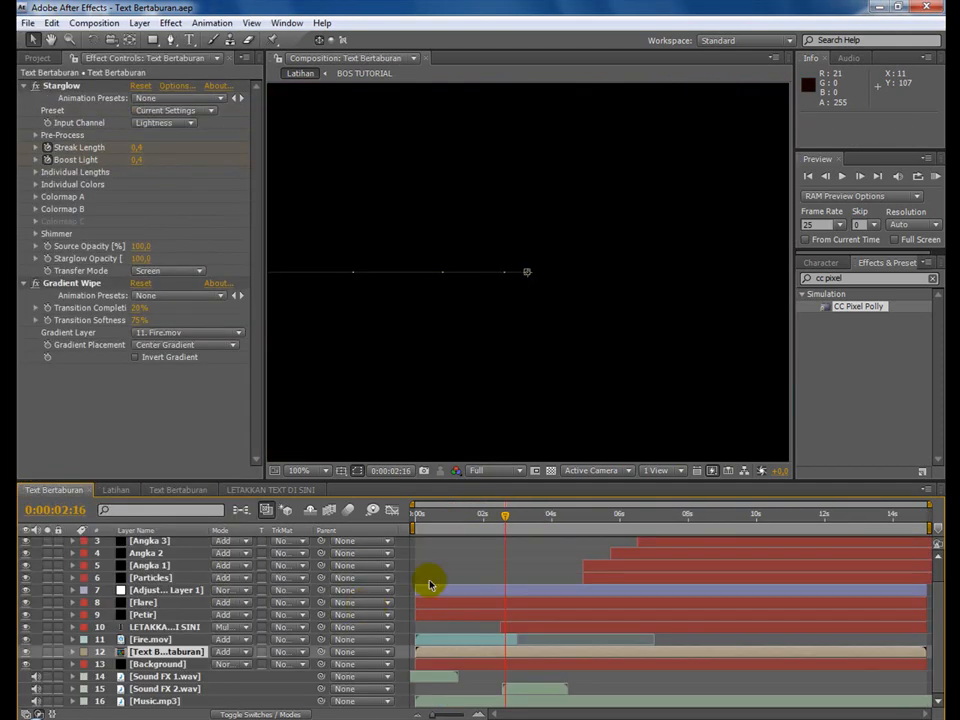
{"action": "left_click", "coordinate": [512, 476]}
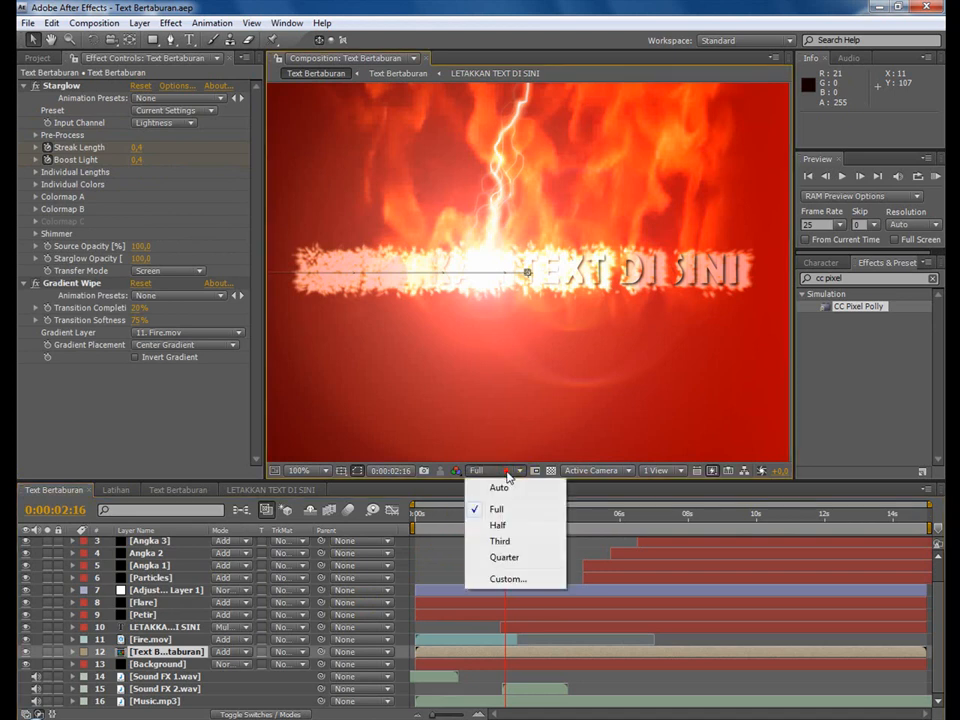
{"action": "left_click", "coordinate": [508, 540]}
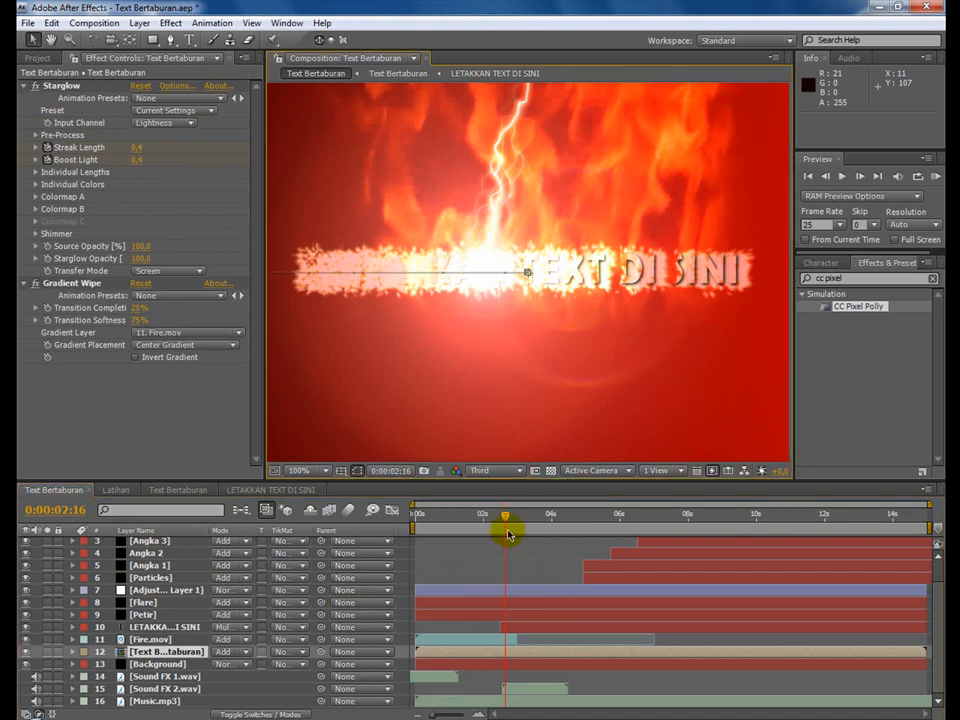
{"action": "left_click_drag", "start_coordinate": [507, 533], "coordinate": [422, 519]}
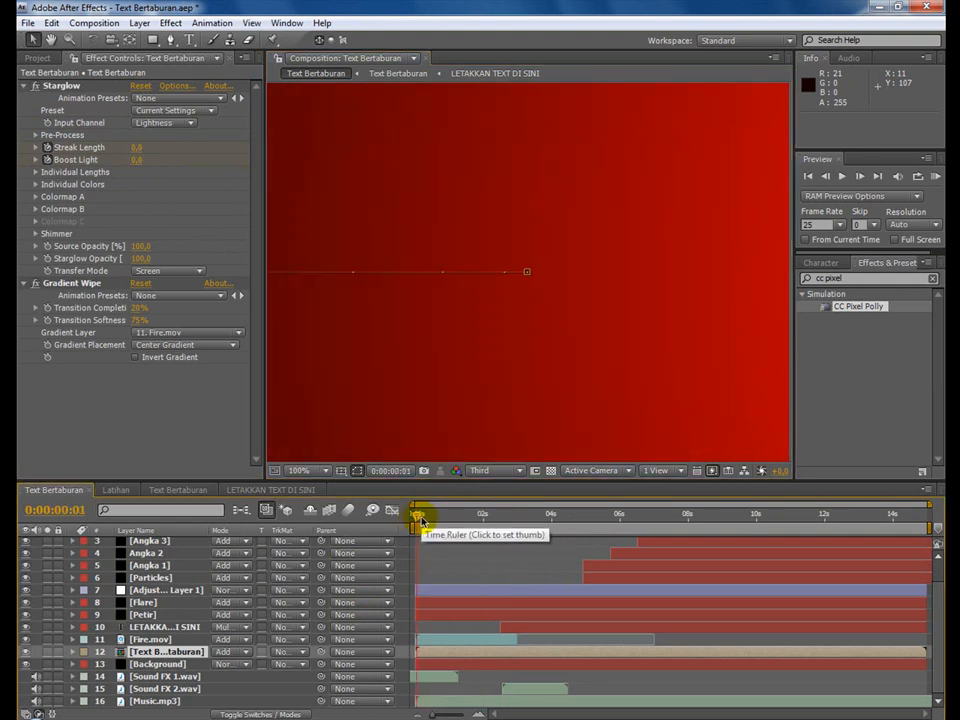
{"action": "left_click", "coordinate": [427, 521]}
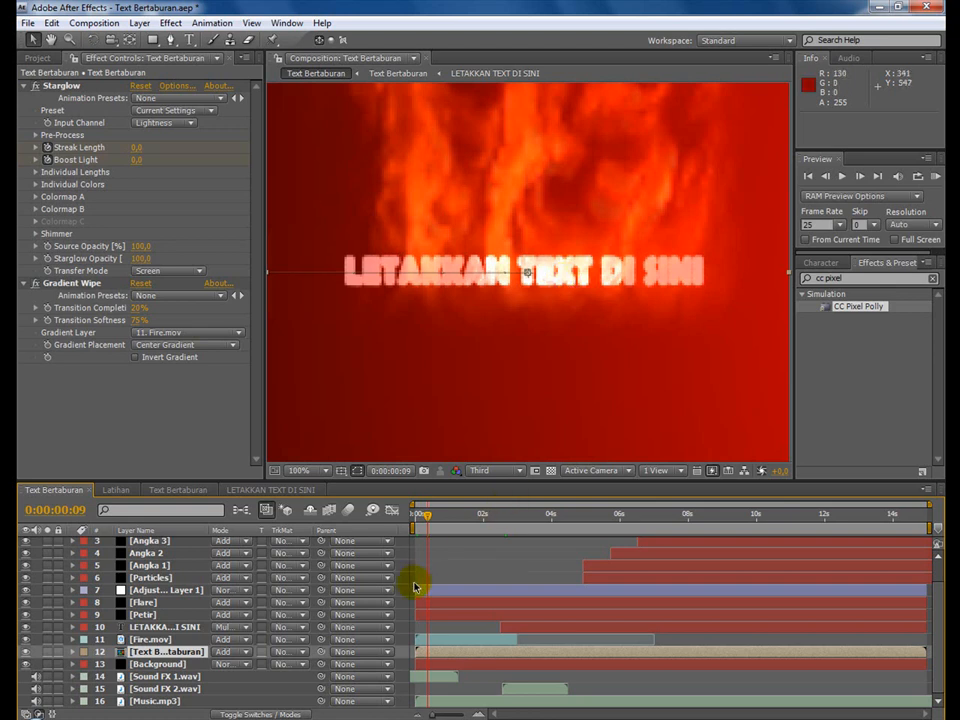
{"action": "left_click_drag", "start_coordinate": [436, 521], "coordinate": [441, 521]}
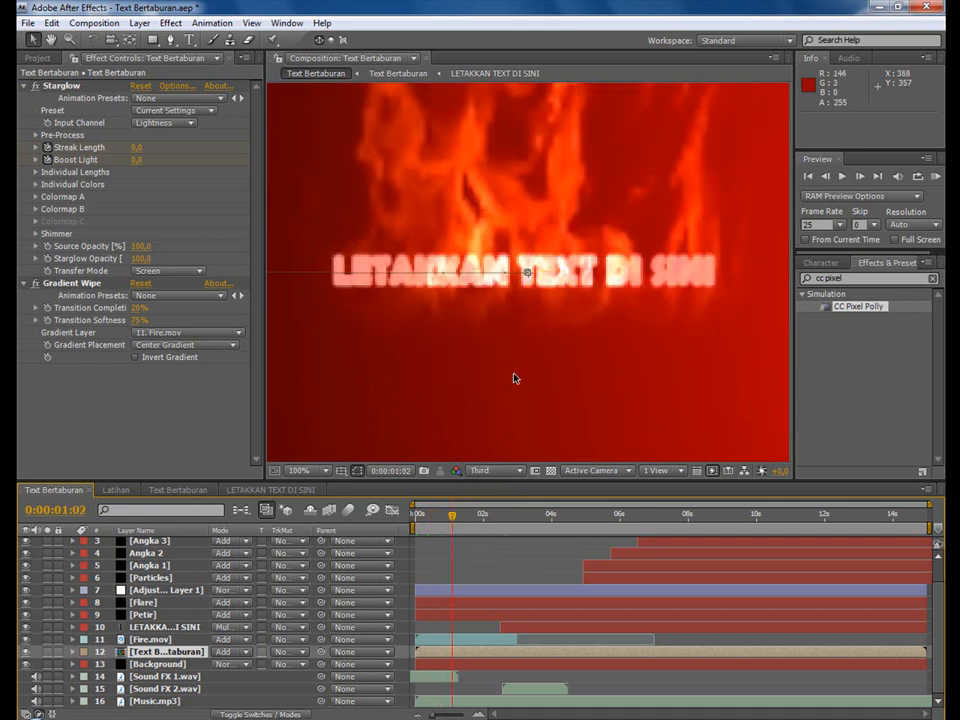
{"action": "left_click_drag", "start_coordinate": [461, 517], "coordinate": [468, 518]}
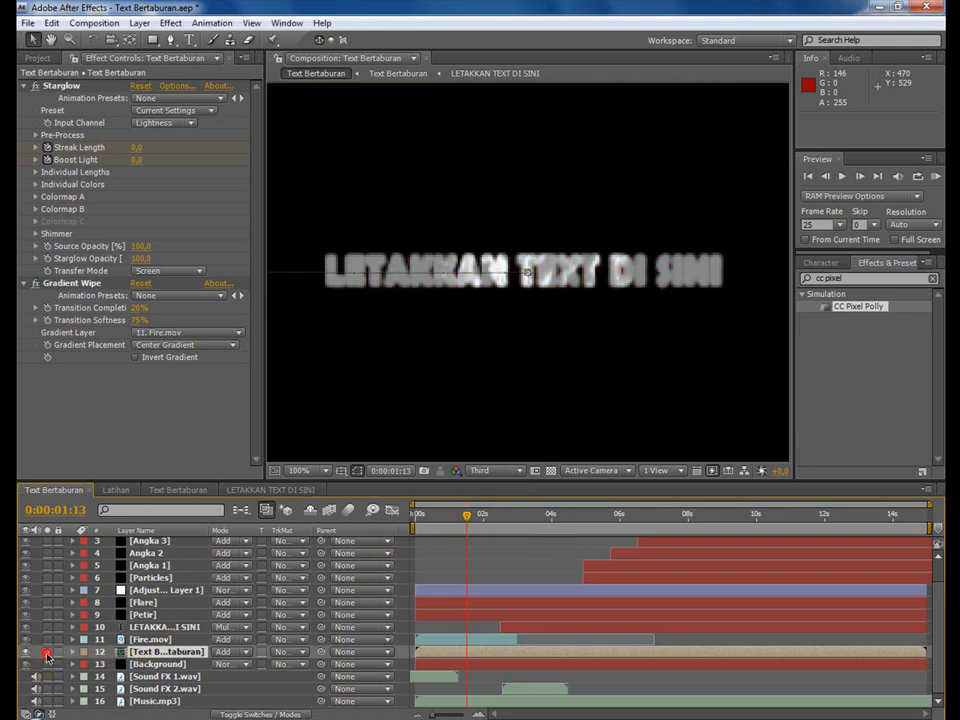
Solo the Text Bertaburan layer in the reference composition, scrub its opening, and reveal its keyframed properties.
{"action": "left_click", "coordinate": [47, 652]}
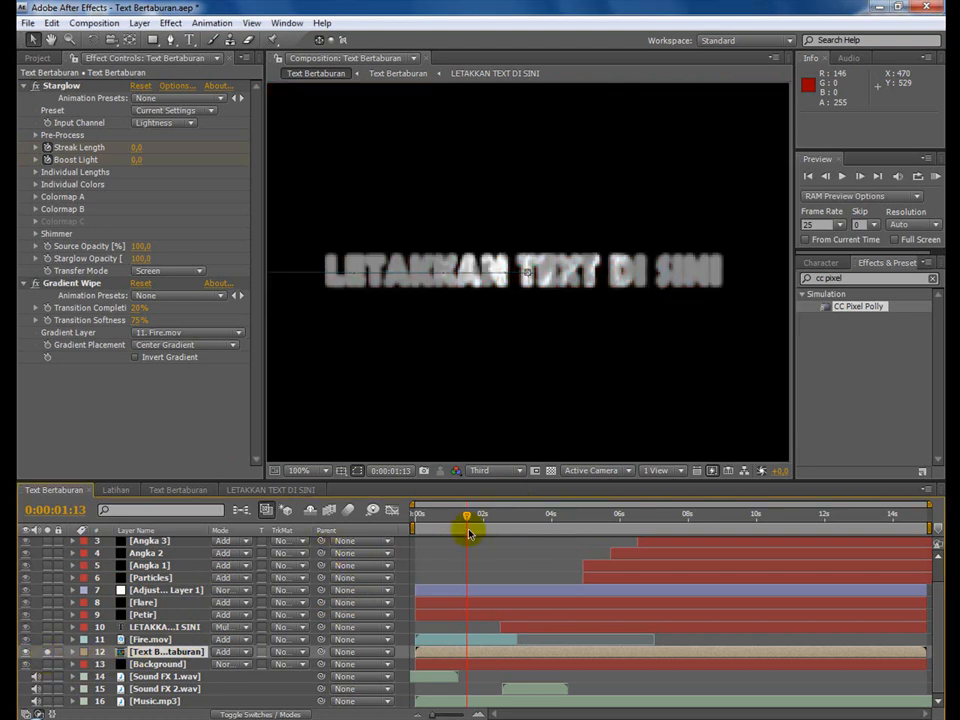
{"action": "left_click_drag", "start_coordinate": [417, 518], "coordinate": [451, 521]}
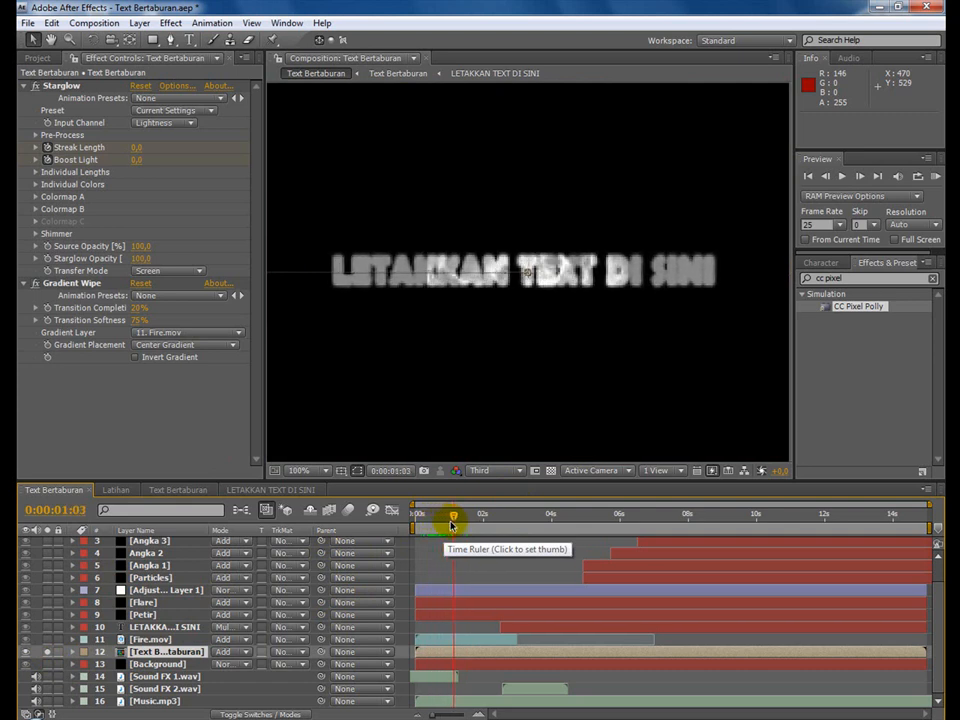
{"action": "left_click", "coordinate": [203, 652]}
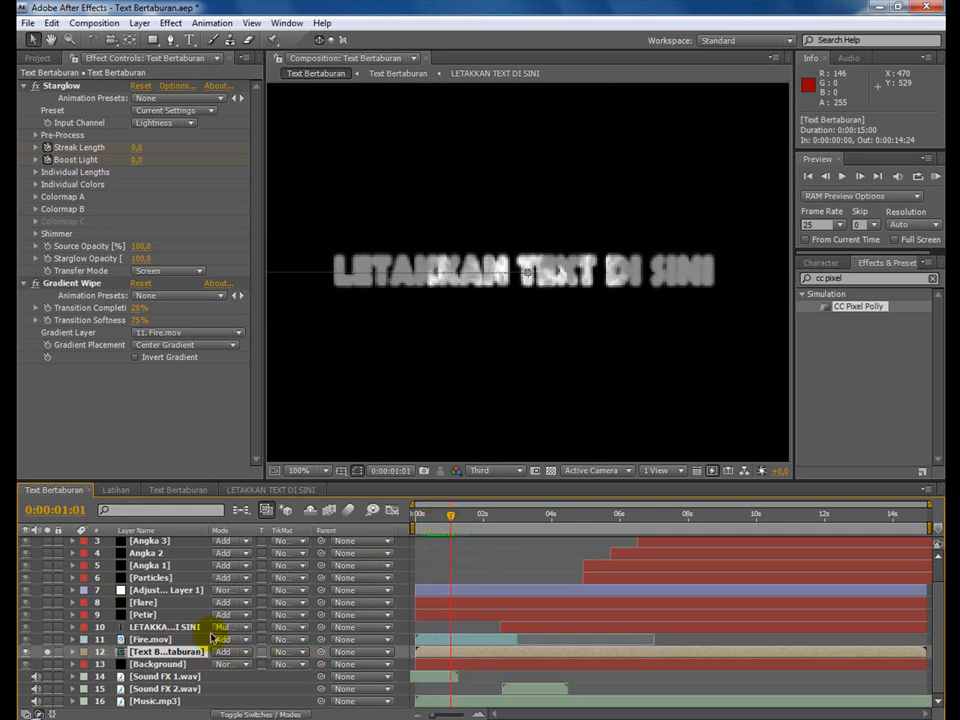
{"action": "key", "text": "u"}
{"action": "scroll", "coordinate": [212, 634], "scroll_direction": "down", "scroll_amount": 3}
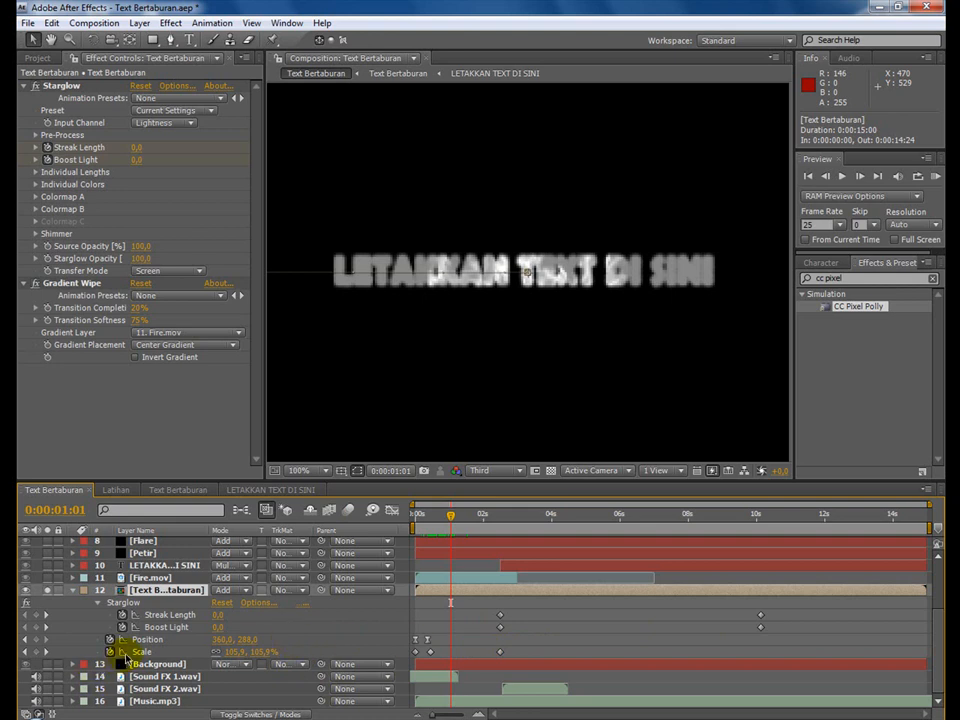
Examine the reference layer's Position and Scale keyframes by scrubbing between 0:00:00:10 and 0:00:00:01.
{"action": "scroll", "coordinate": [125, 658], "scroll_direction": "up", "scroll_amount": 1}
{"action": "scroll", "coordinate": [128, 656], "scroll_direction": "down", "scroll_amount": 1}
{"action": "left_click", "coordinate": [434, 519]}
{"action": "mouse_move", "coordinate": [434, 519]}
{"action": "left_mouse_down"}
{"action": "mouse_move", "coordinate": [418, 516]}
{"action": "mouse_move", "coordinate": [429, 523]}
{"action": "left_mouse_up"}
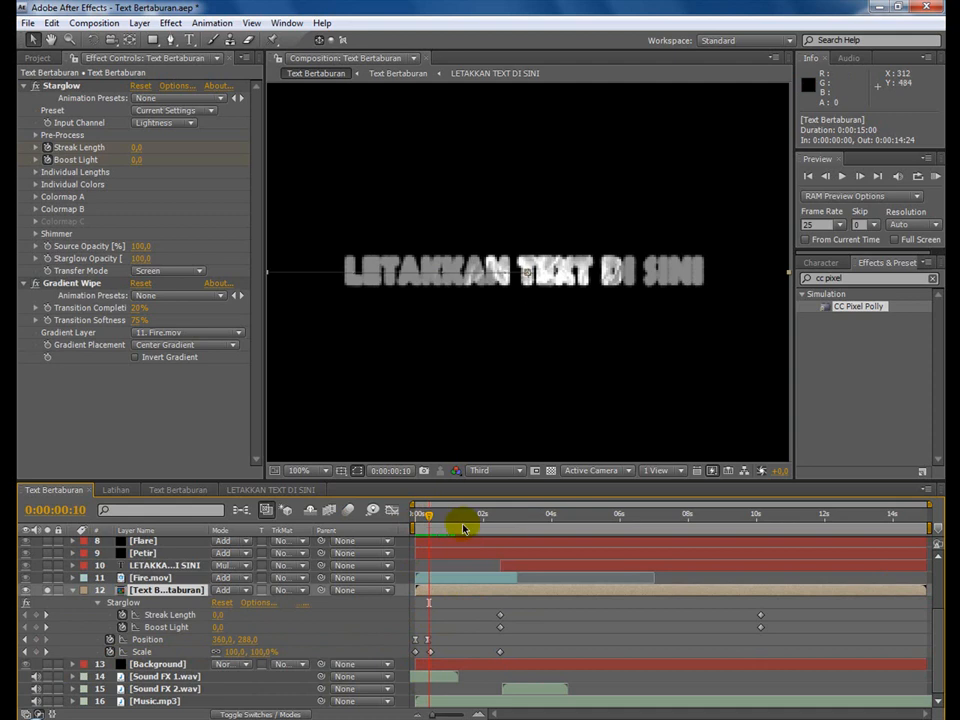
{"action": "left_click_drag", "start_coordinate": [427, 524], "coordinate": [415, 518]}
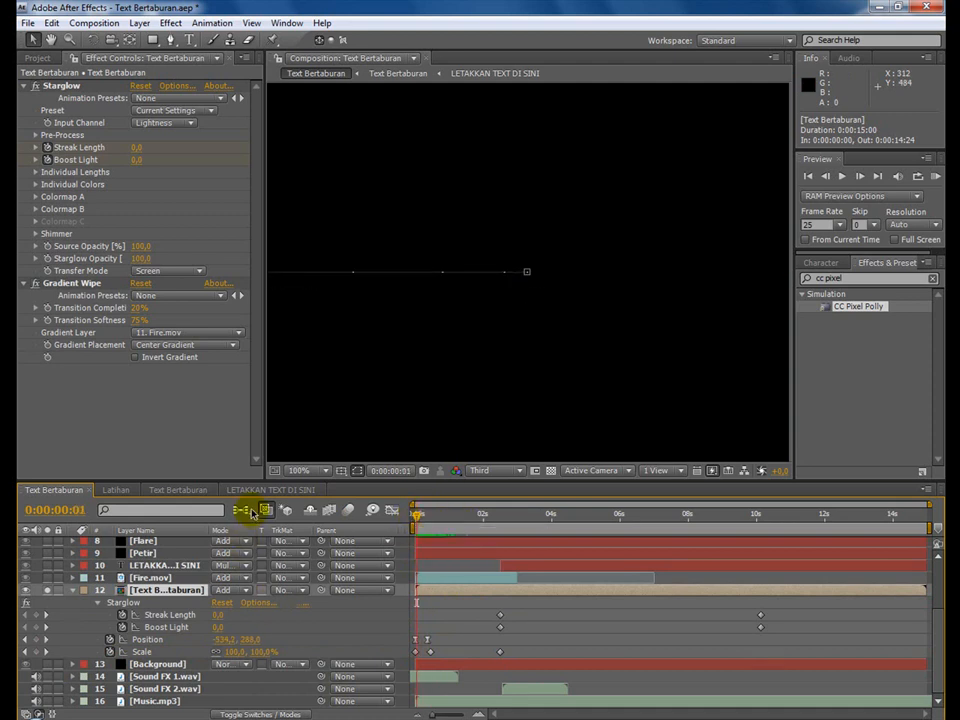
Return to the Latihan composition and pre-compose both BOS TUTORIAL layers as BOS TUTORIAL with all attributes moved, restoring the preview refresh.
{"action": "left_click", "coordinate": [118, 490]}
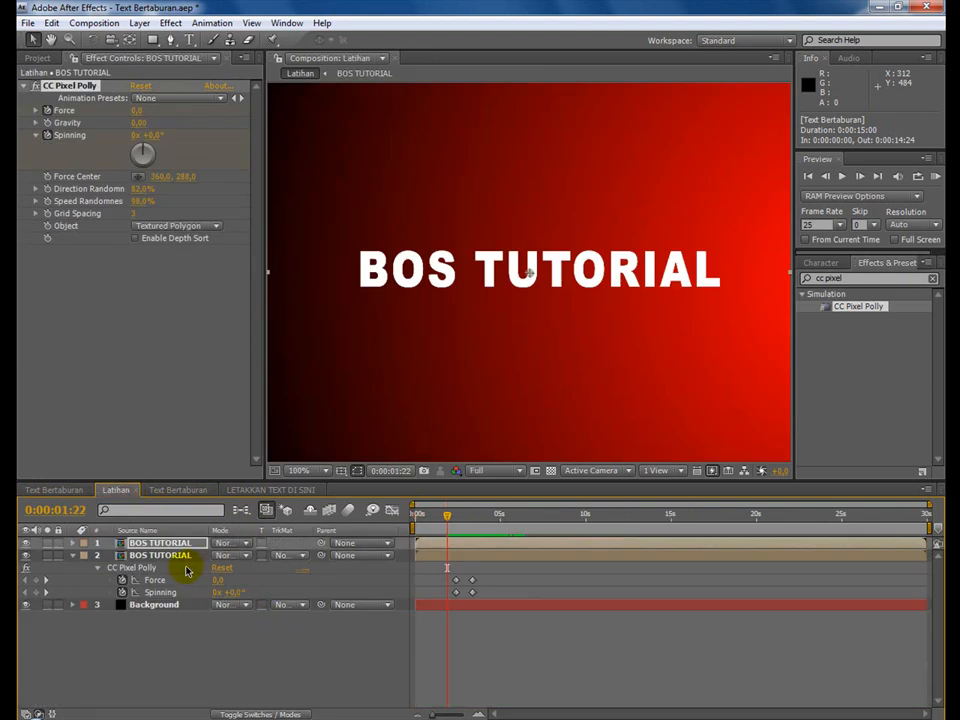
{"action": "left_click", "coordinate": [72, 555]}
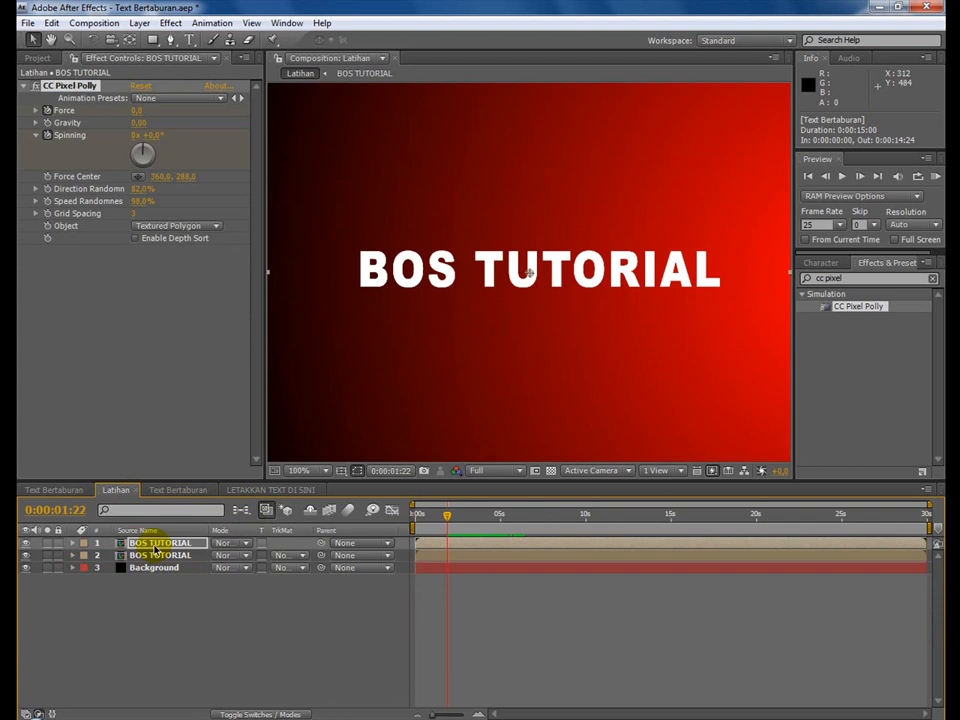
{"action": "left_click", "coordinate": [155, 556], "text": "ctrl"}
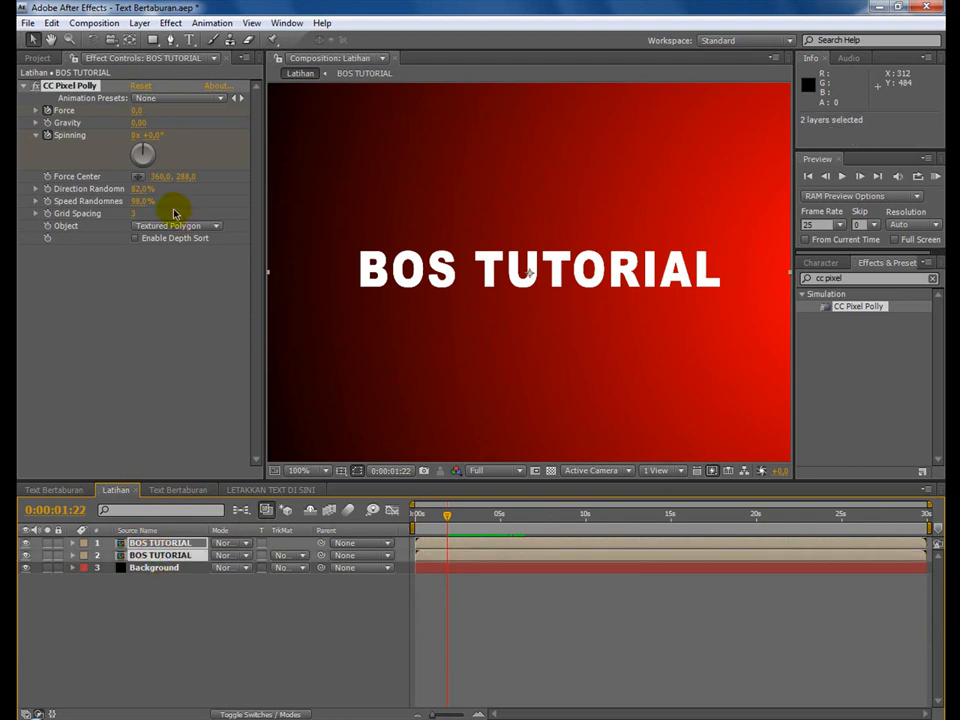
{"action": "left_click", "coordinate": [143, 24]}
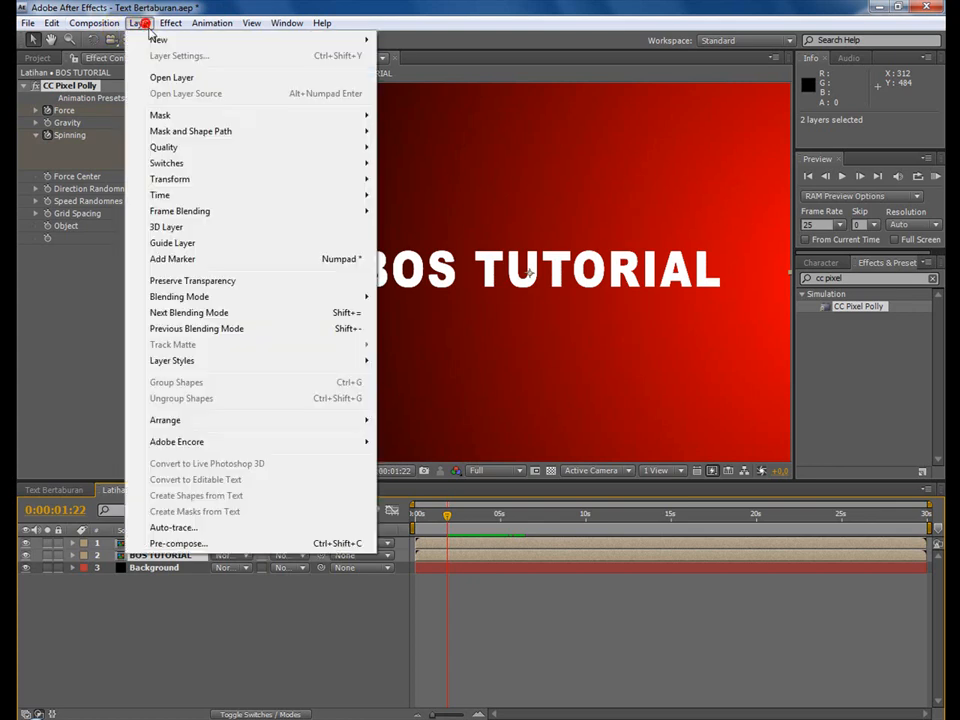
{"action": "left_click", "coordinate": [281, 546]}
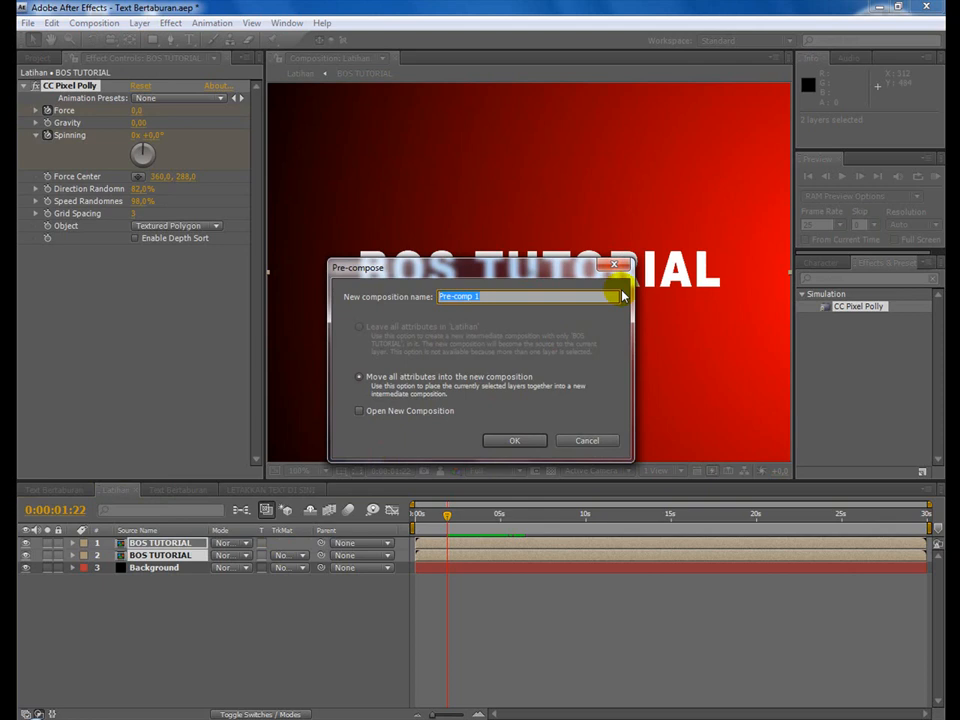
{"action": "type", "text": "BOS TUTORIAL"}
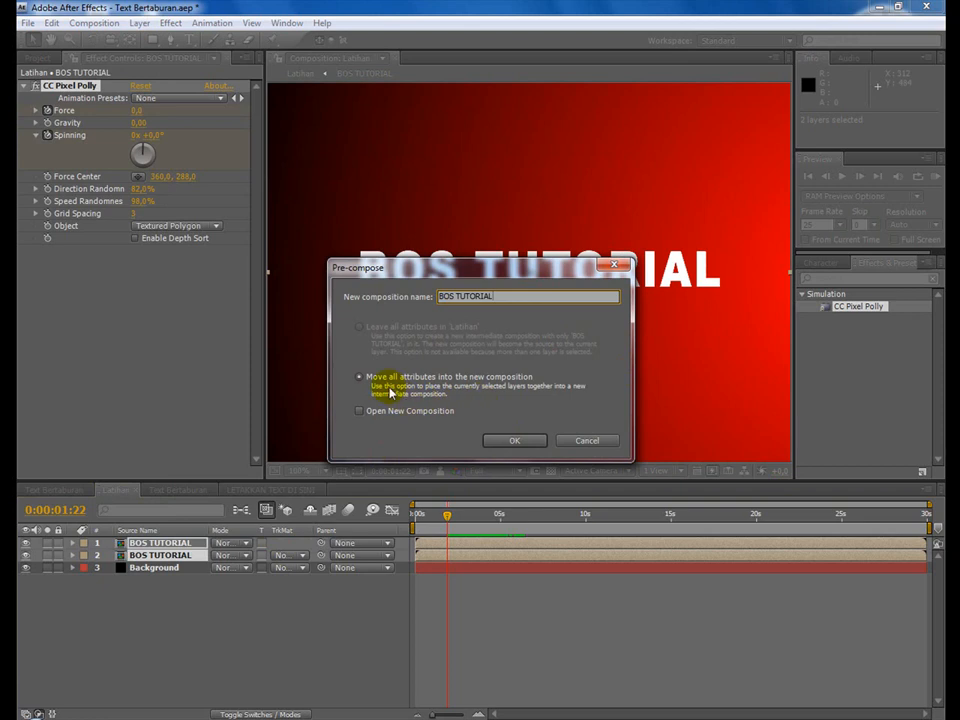
{"action": "left_click", "coordinate": [515, 442]}
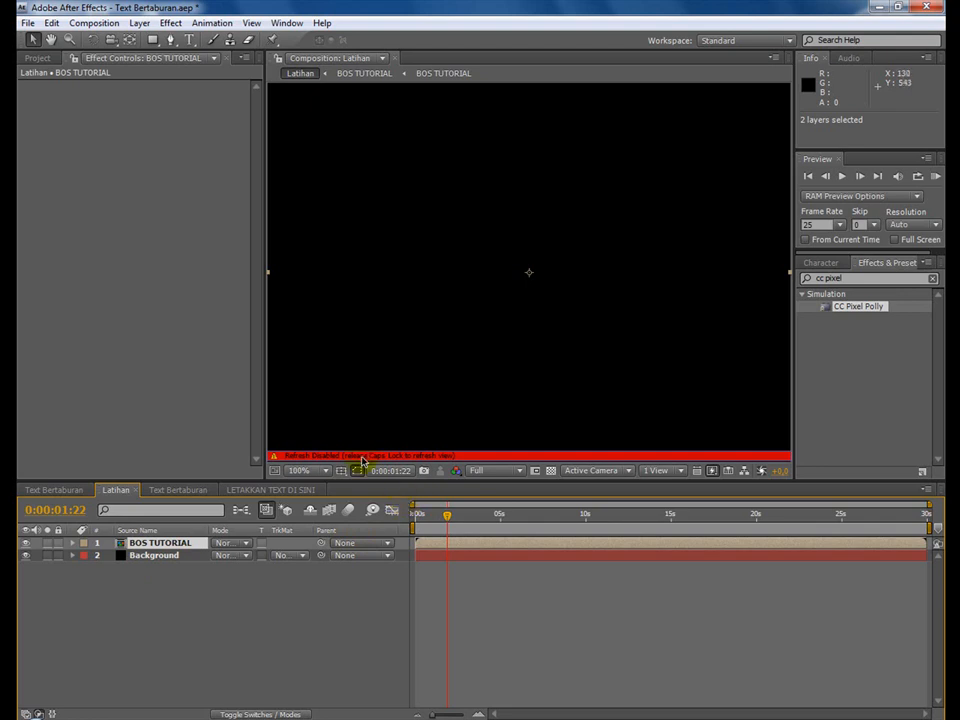
{"action": "key", "text": "Caps_Lock"}
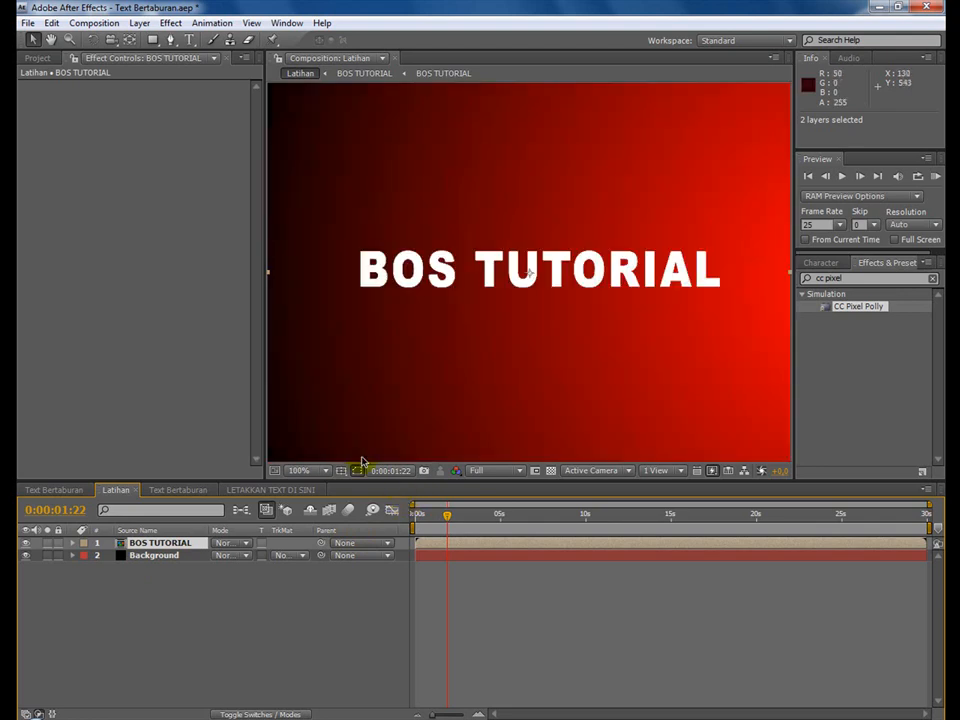
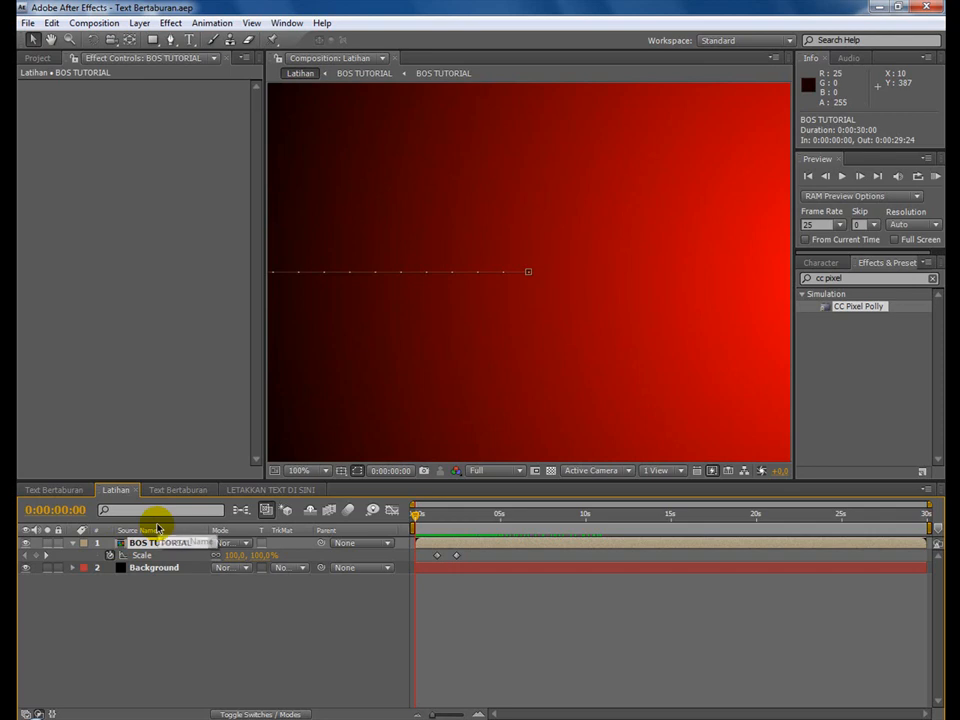
Apply Easy Ease to all Position and Scale keyframes of the BOS TUTORIAL layer in Latihan.
{"action": "key", "text": "u"}
{"action": "key", "text": "u"}
{"action": "key", "text": "u"}
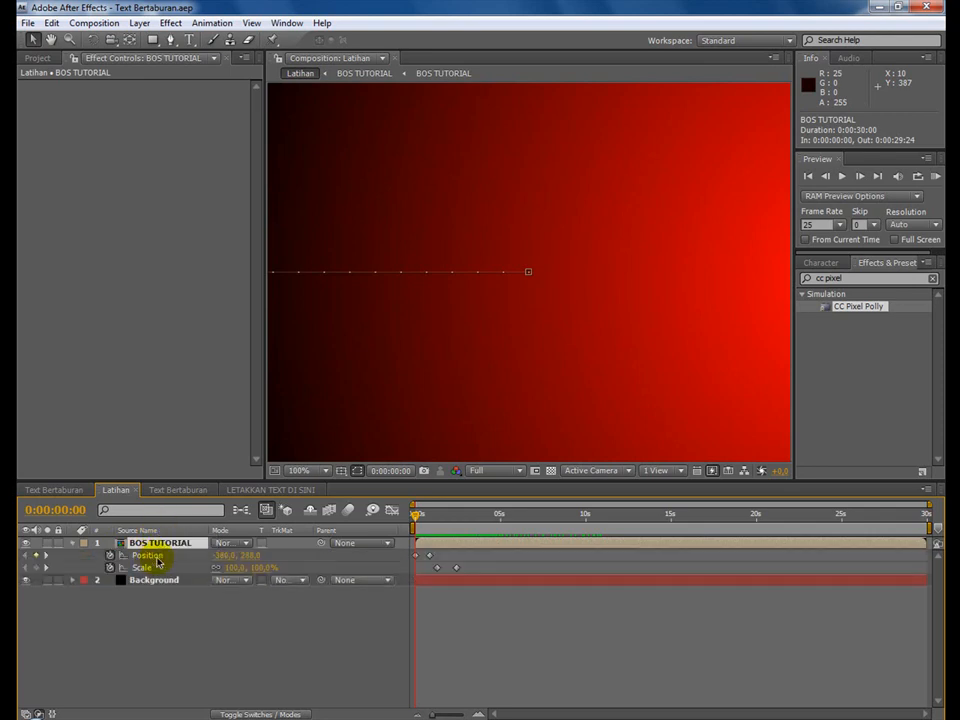
{"action": "left_click_drag", "start_coordinate": [471, 571], "coordinate": [409, 552]}
{"action": "right_click", "coordinate": [416, 555]}
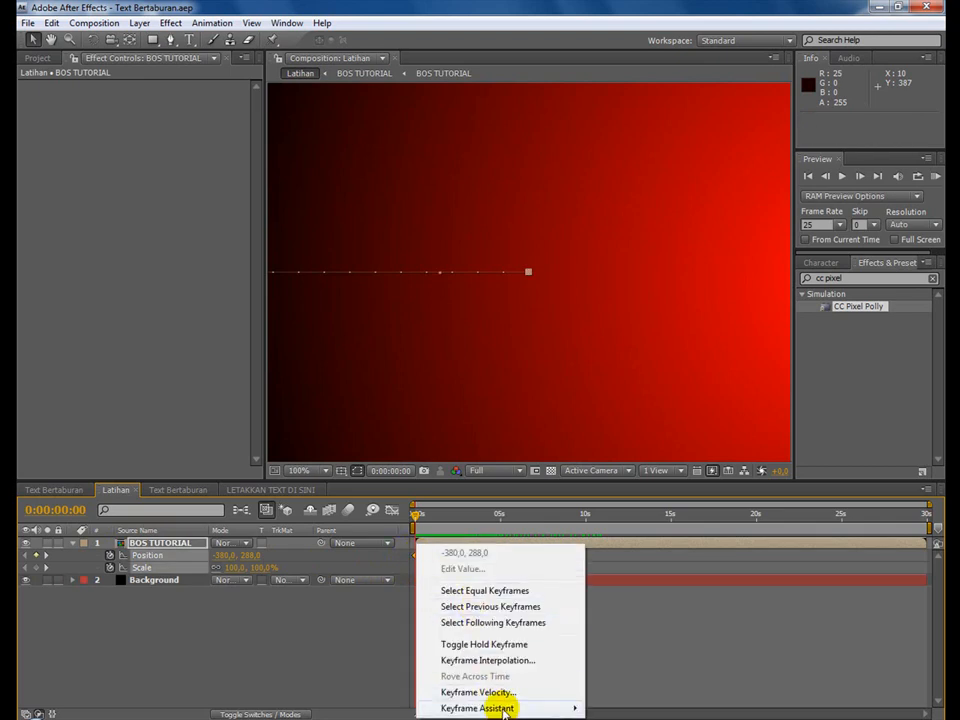
{"action": "mouse_move", "coordinate": [553, 708]}
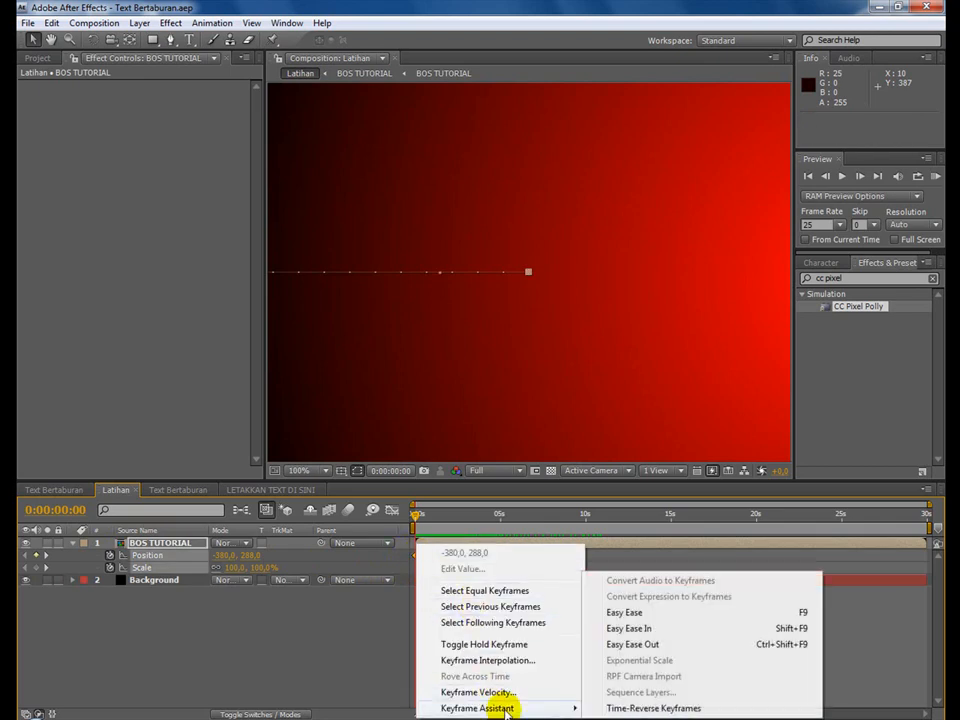
{"action": "left_click", "coordinate": [688, 616]}
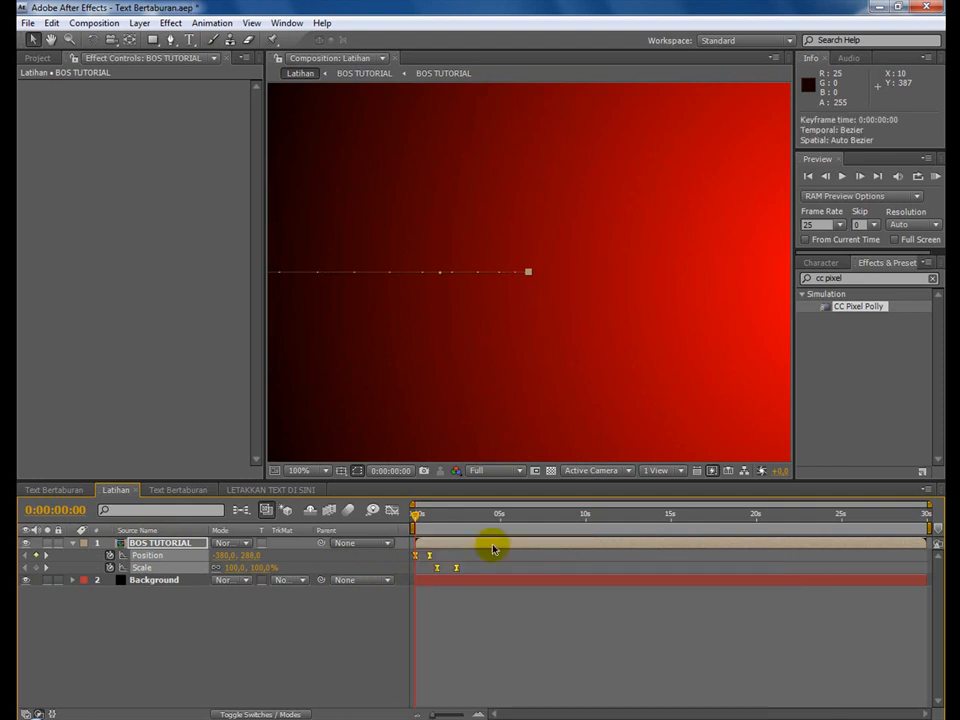
RAM-preview the eased Latihan animation from the start, and collapse the BOS TUTORIAL layer's properties.
{"action": "mouse_move", "coordinate": [420, 528]}
{"action": "left_mouse_down"}
{"action": "mouse_move", "coordinate": [424, 516]}
{"action": "mouse_move", "coordinate": [413, 516]}
{"action": "left_mouse_up"}
{"action": "left_click", "coordinate": [935, 176]}
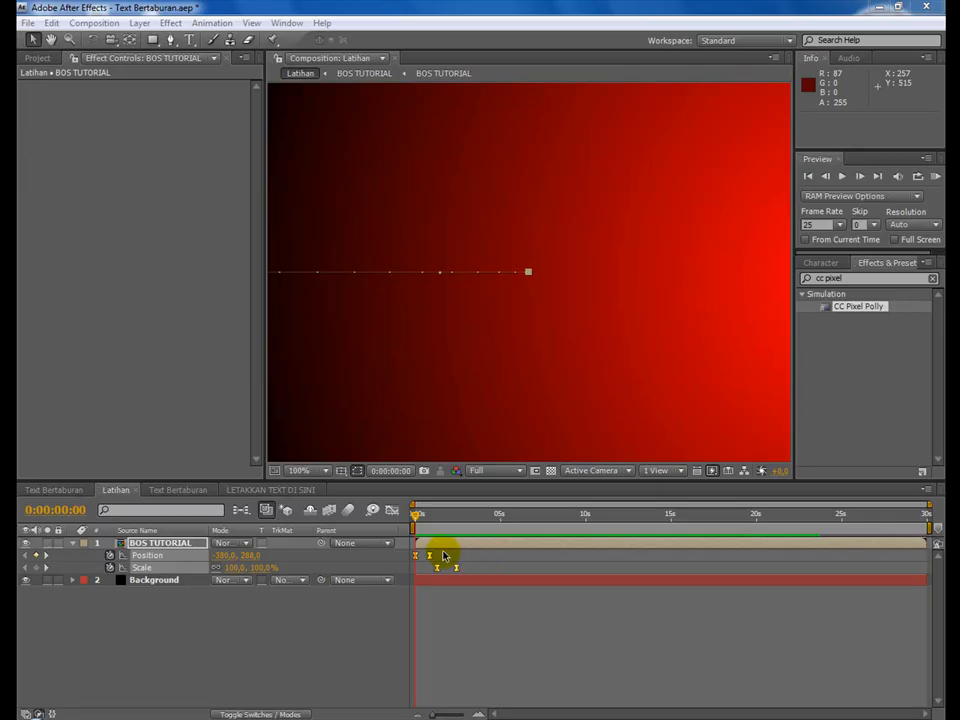
{"action": "left_click", "coordinate": [935, 177]}
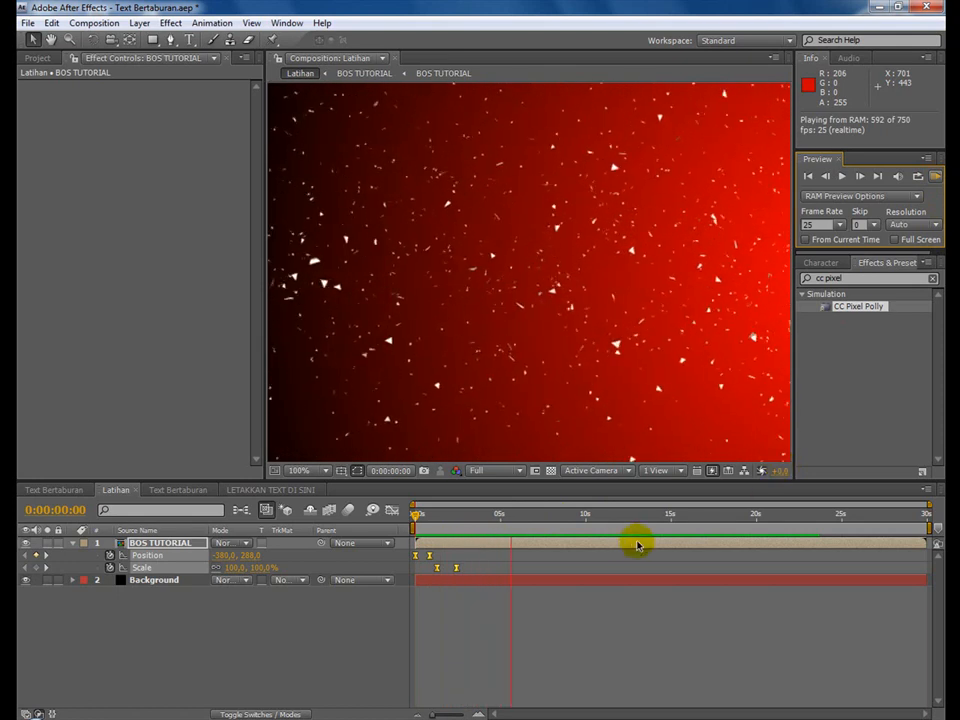
{"action": "left_click", "coordinate": [609, 518]}
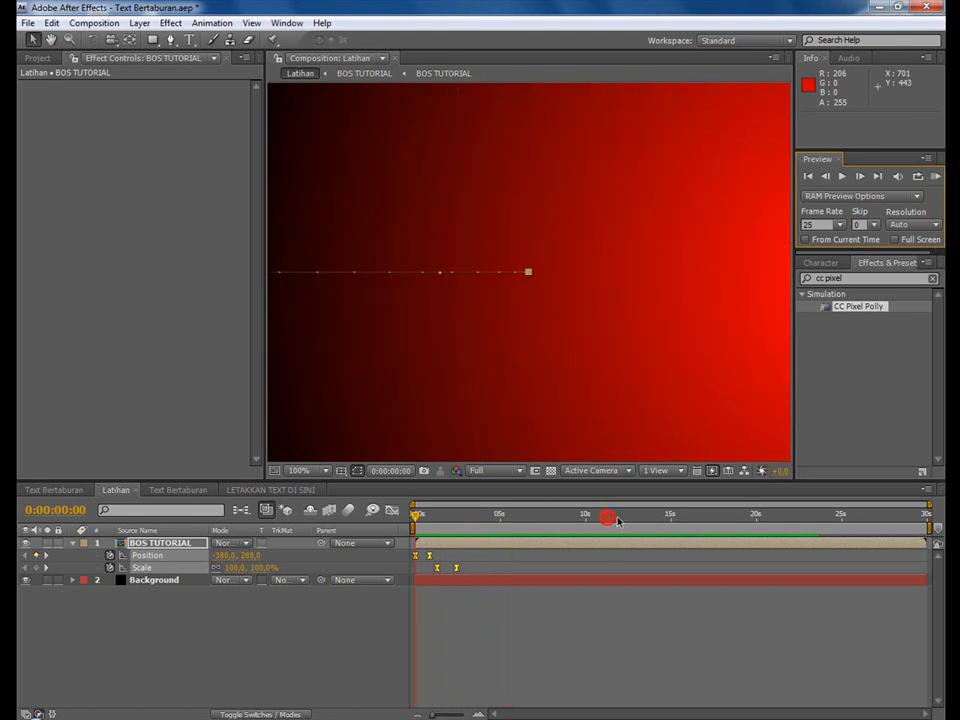
{"action": "left_click", "coordinate": [72, 543]}
In the Text Bertaburan reference composition, collapse and unsolo the Text Bertaburan layer, viewing the burning text at 0:00:00:15.
{"action": "left_click", "coordinate": [52, 491]}
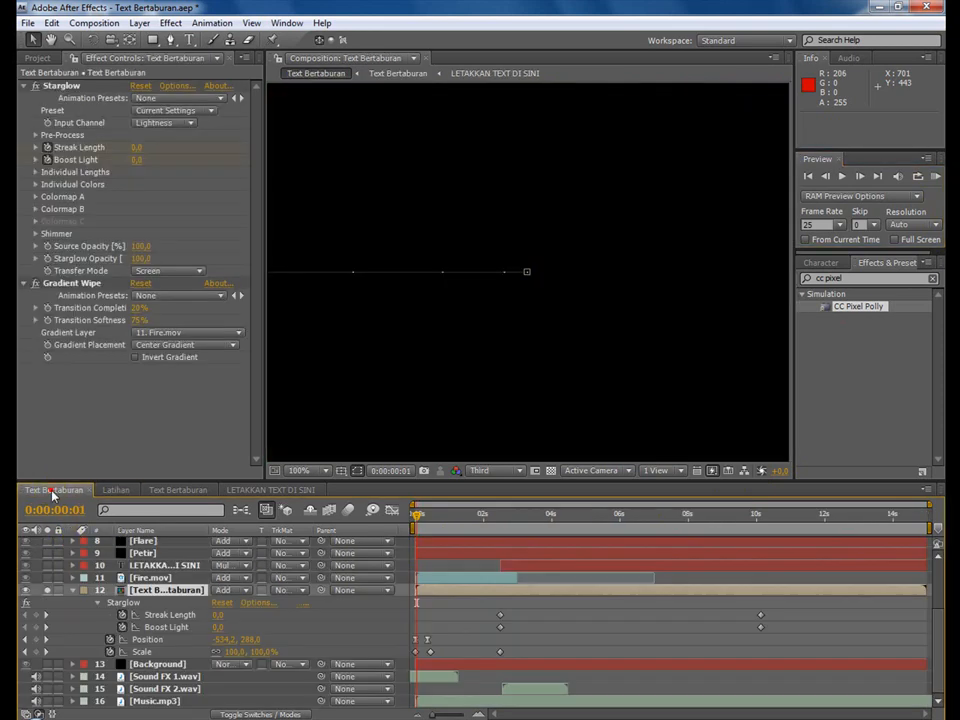
{"action": "left_click", "coordinate": [72, 590]}
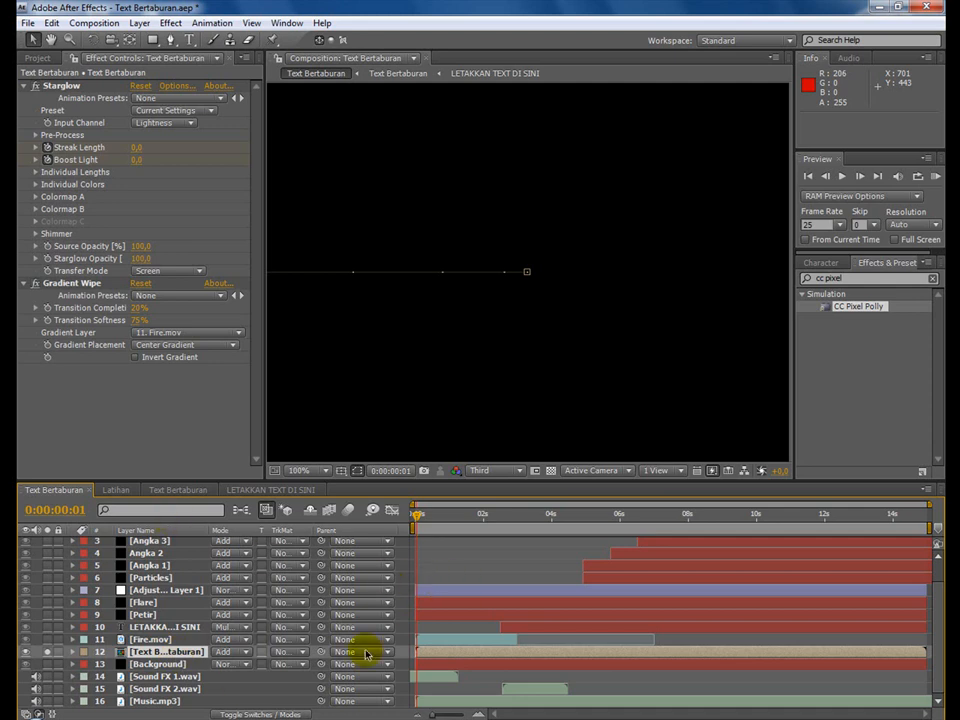
{"action": "left_click", "coordinate": [435, 520]}
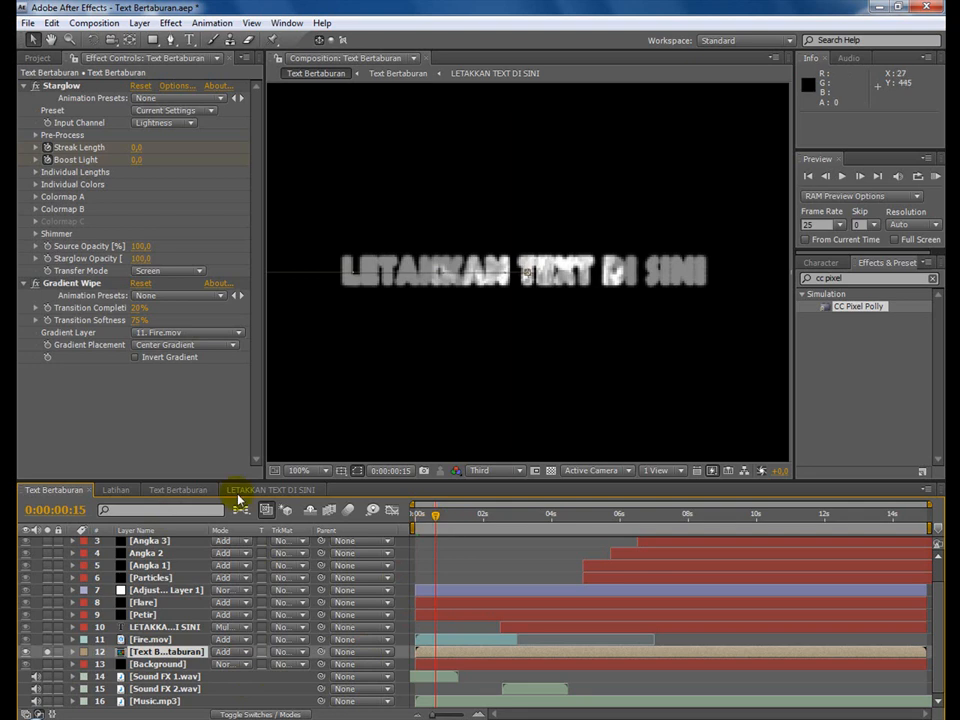
{"action": "left_click", "coordinate": [47, 652]}
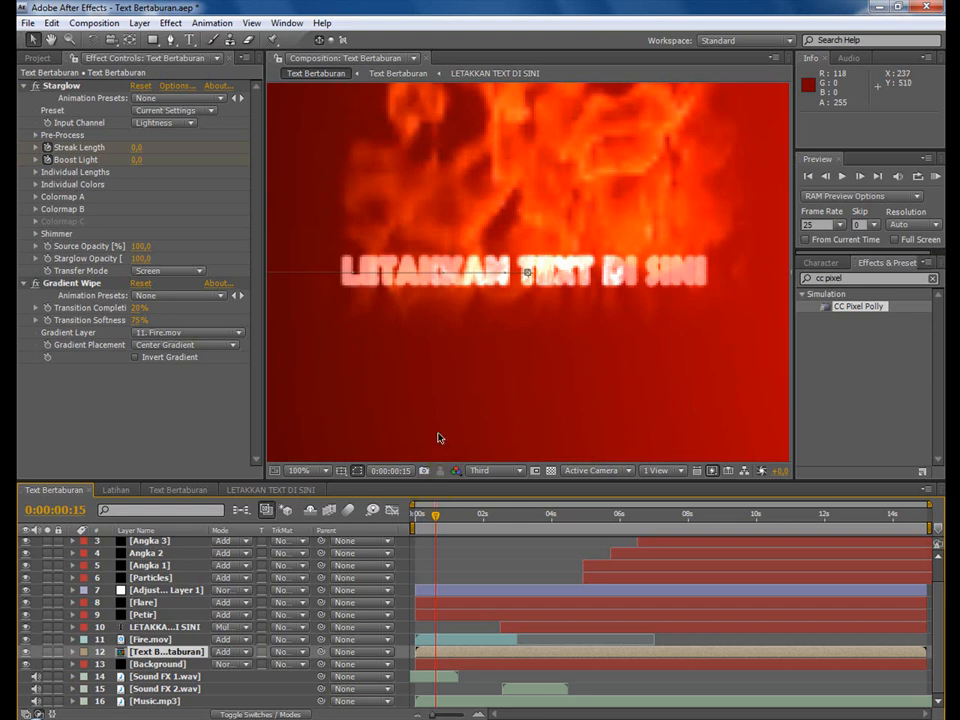
Return to Latihan at 0:00:00:23 and add the Fire.mov footage as a layer above BOS TUTORIAL.
{"action": "left_click", "coordinate": [126, 492]}
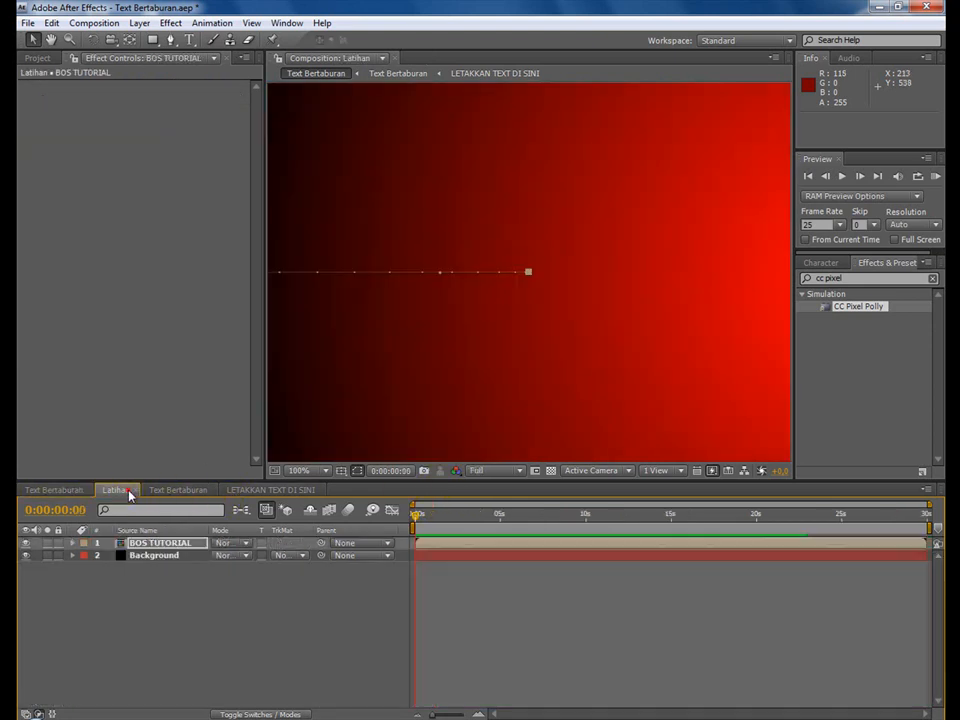
{"action": "left_click", "coordinate": [430, 517]}
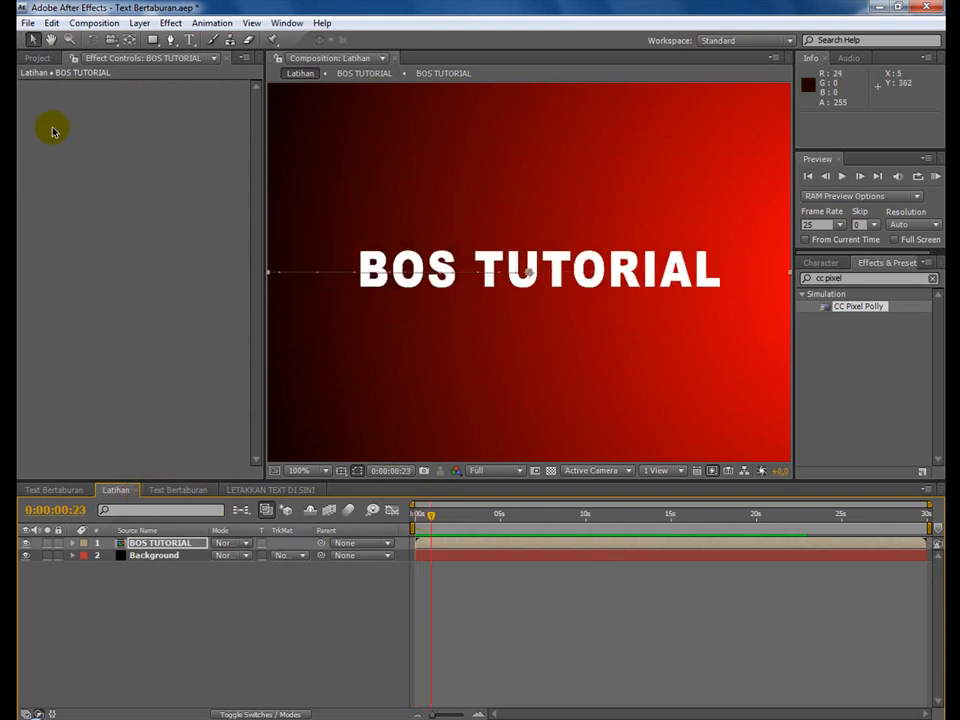
{"action": "left_click", "coordinate": [30, 59]}
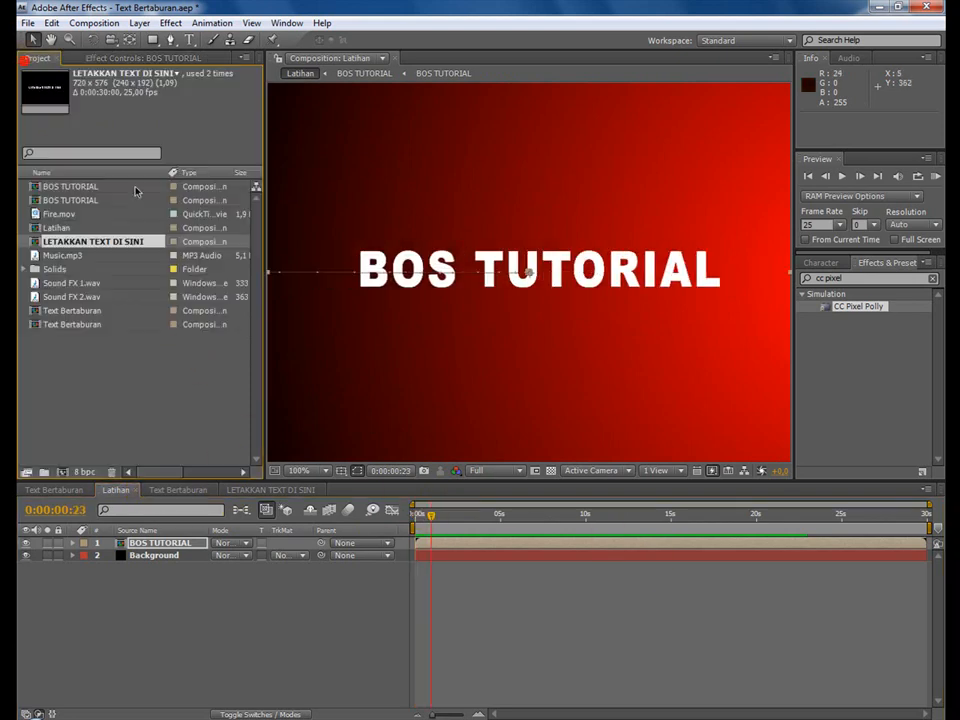
{"action": "left_click", "coordinate": [57, 215]}
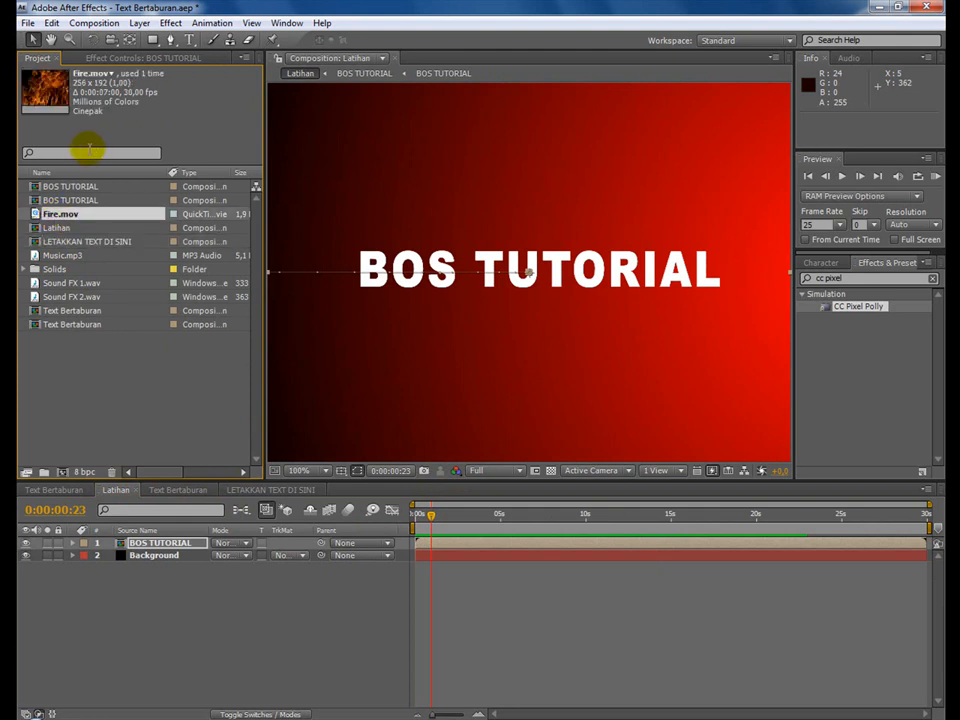
{"action": "left_click_drag", "start_coordinate": [75, 220], "coordinate": [116, 543]}
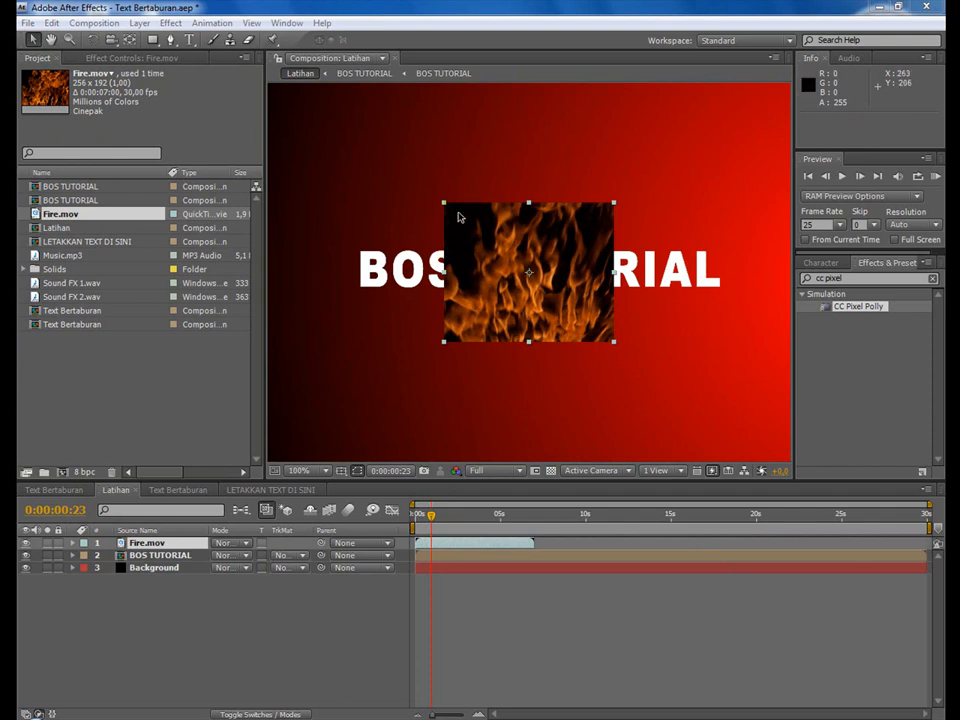
Scale the Fire.mov layer with Fit to Comp so it fills the Latihan frame.
{"action": "right_click", "coordinate": [539, 251]}
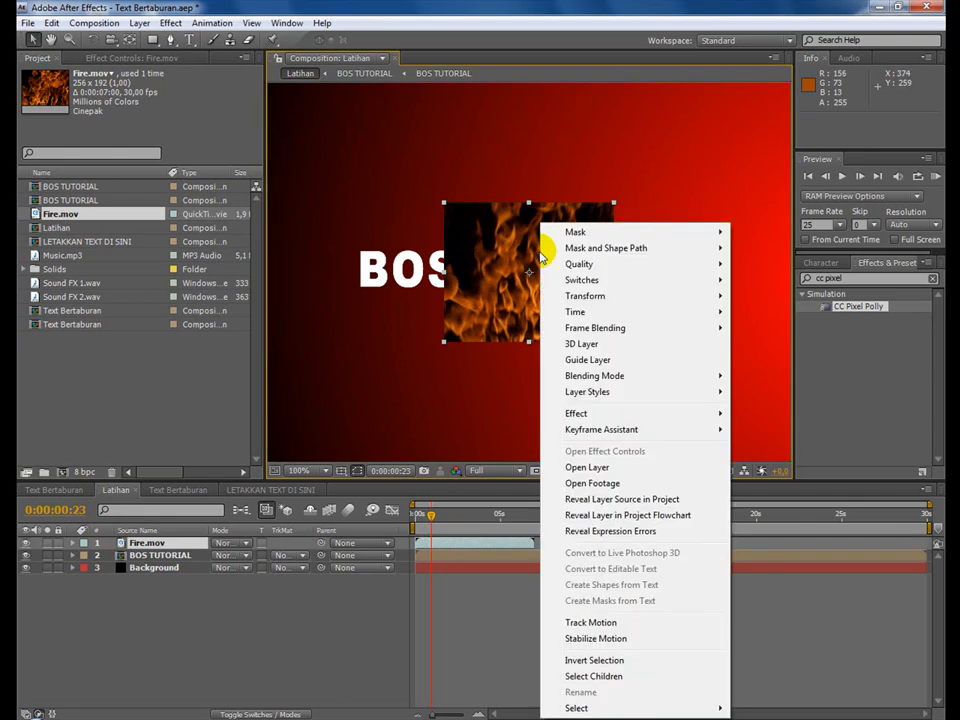
{"action": "mouse_move", "coordinate": [611, 296]}
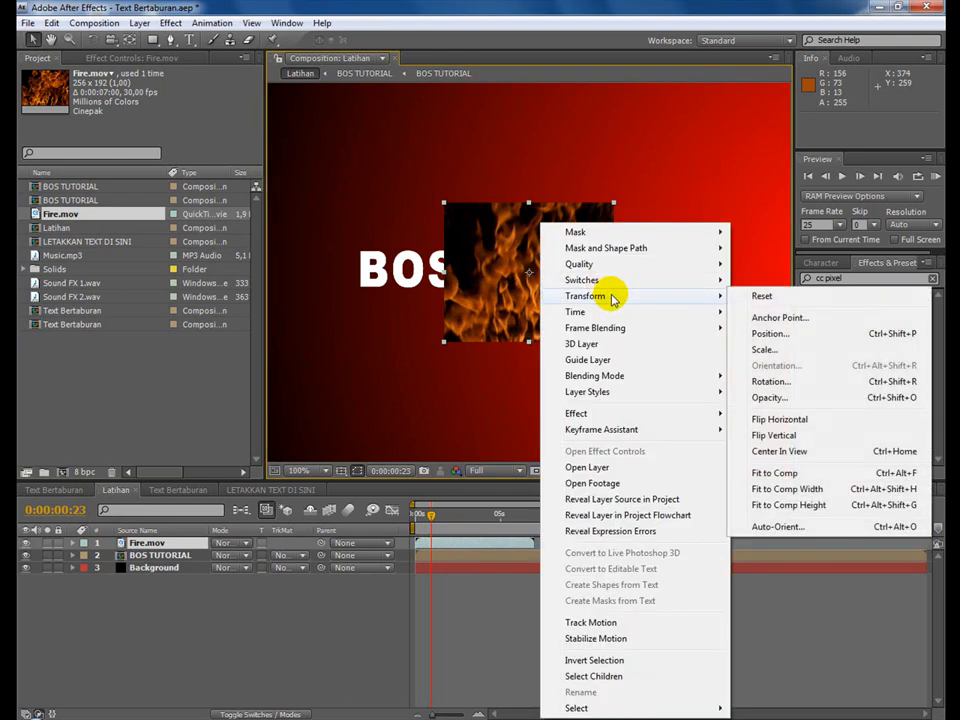
{"action": "left_click", "coordinate": [832, 476]}
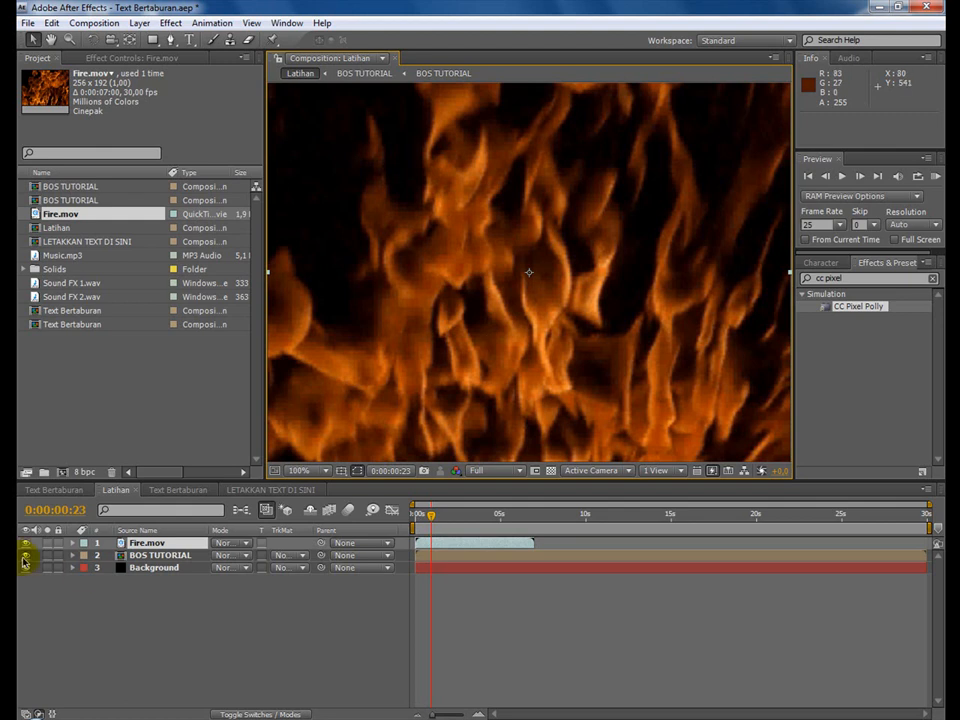
Examine the reference Fire.mov layer's Position expression and blending mode, comparing it with the fire in Latihan at 0:00:02:07.
{"action": "left_click", "coordinate": [55, 490]}
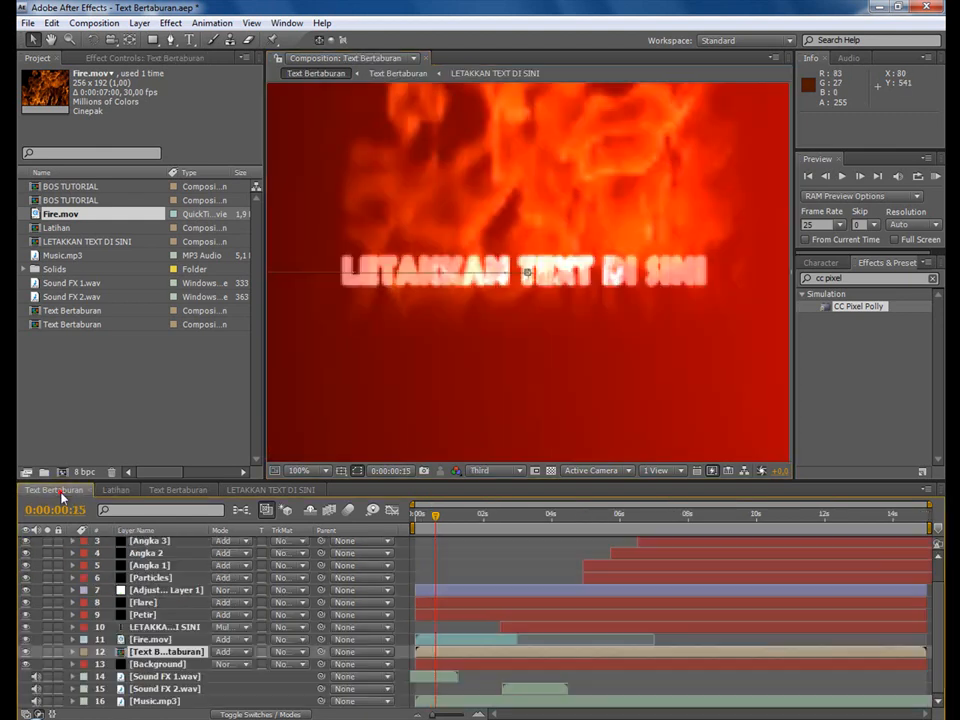
{"action": "left_click", "coordinate": [160, 639]}
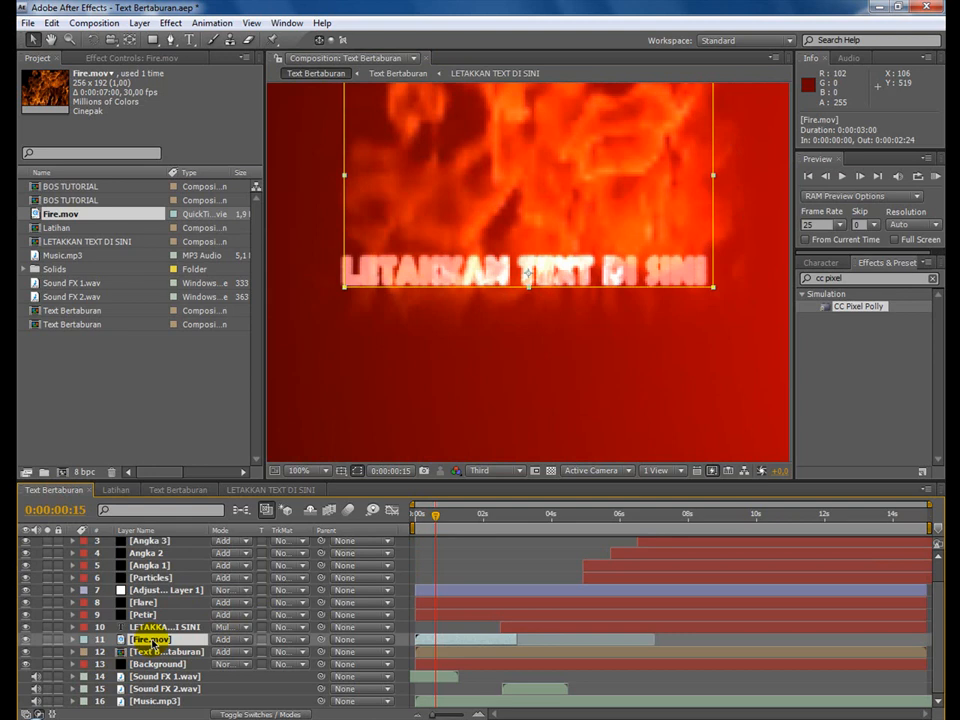
{"action": "key", "text": "p"}
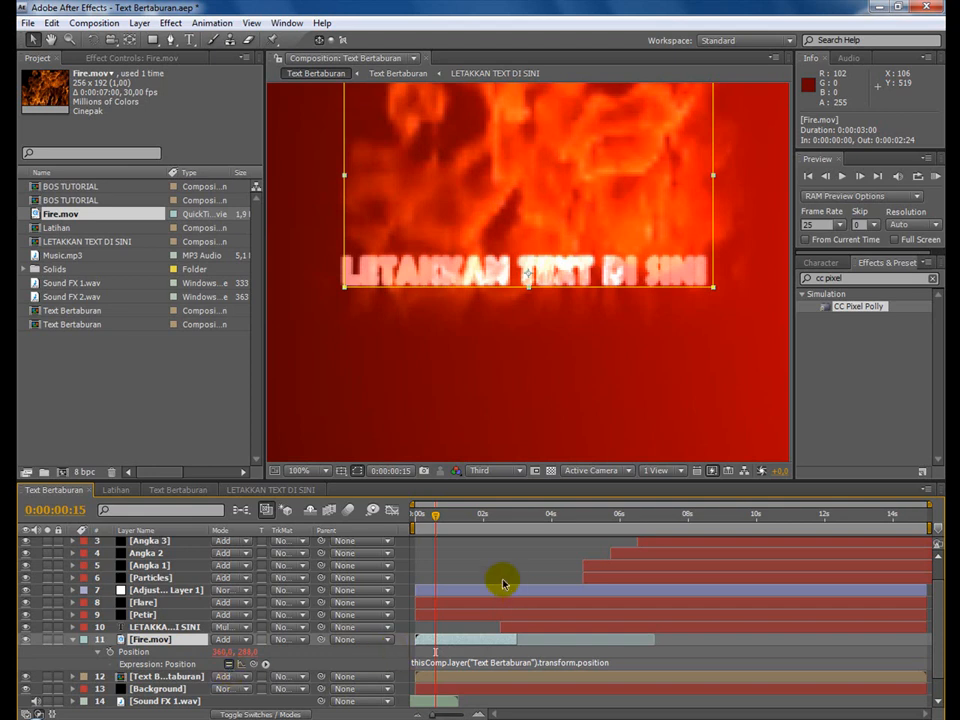
{"action": "left_click", "coordinate": [116, 490]}
{"action": "left_click", "coordinate": [454, 518]}
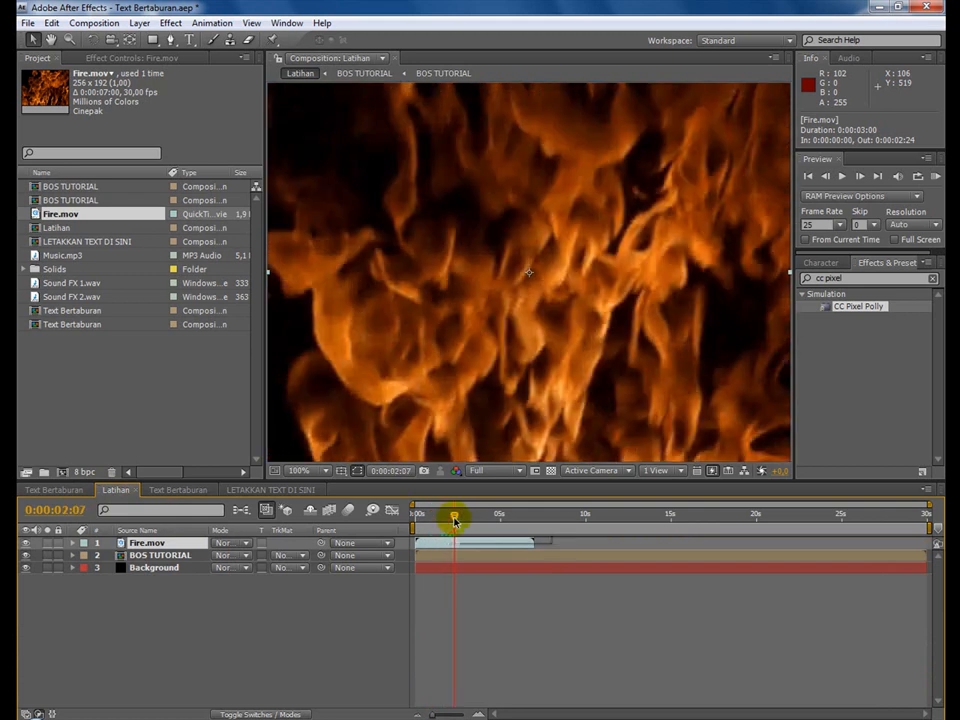
{"action": "left_click", "coordinate": [54, 490]}
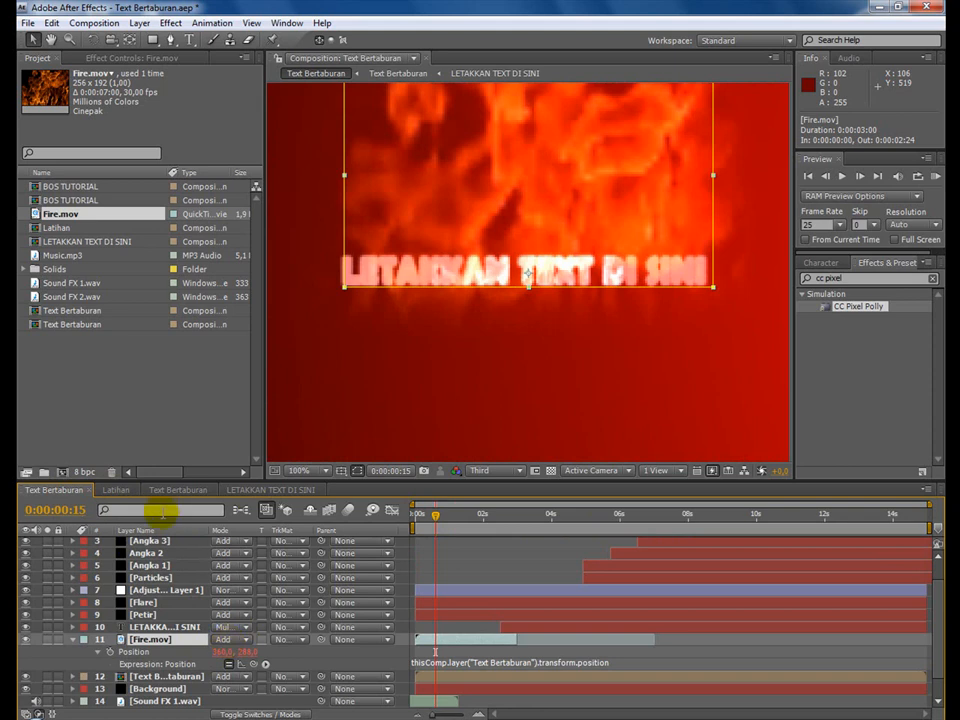
Set the Fire.mov layer in Latihan to the Add blending mode and trim its end to 0:00:03:06.
{"action": "left_click", "coordinate": [118, 490]}
{"action": "left_click", "coordinate": [222, 543]}
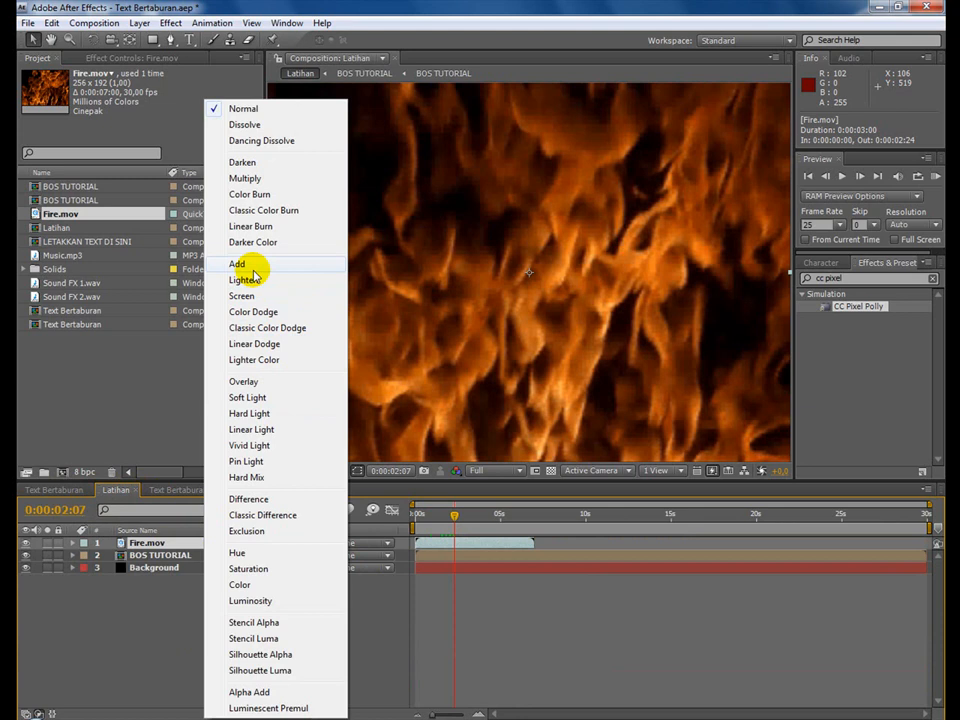
{"action": "left_click", "coordinate": [252, 268]}
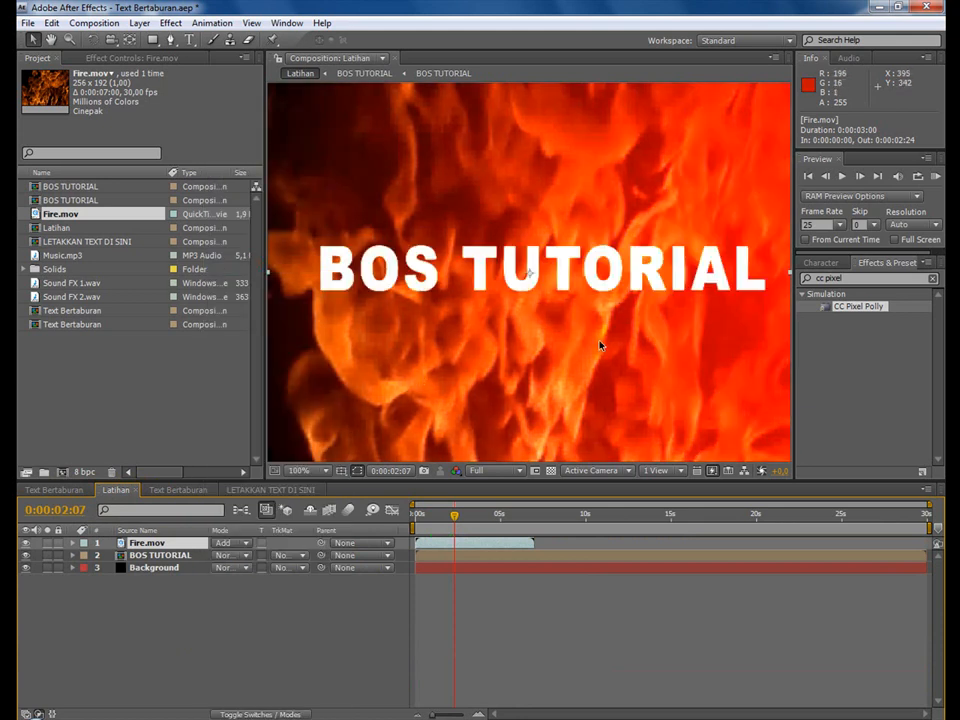
{"action": "left_click_drag", "start_coordinate": [454, 514], "coordinate": [471, 518]}
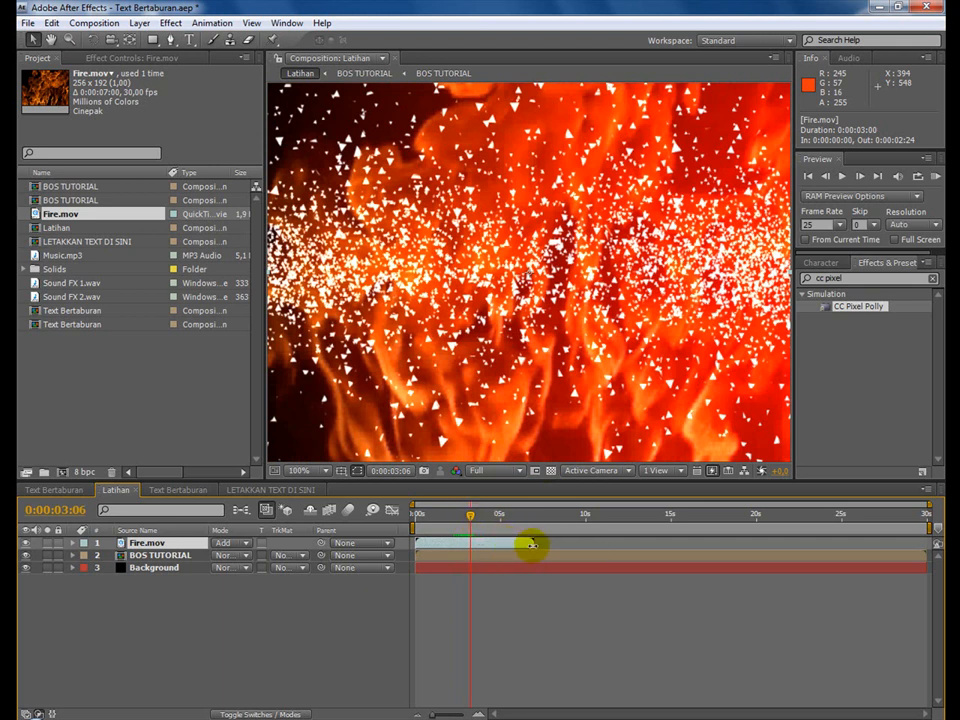
{"action": "left_click_drag", "start_coordinate": [532, 545], "coordinate": [450, 525]}
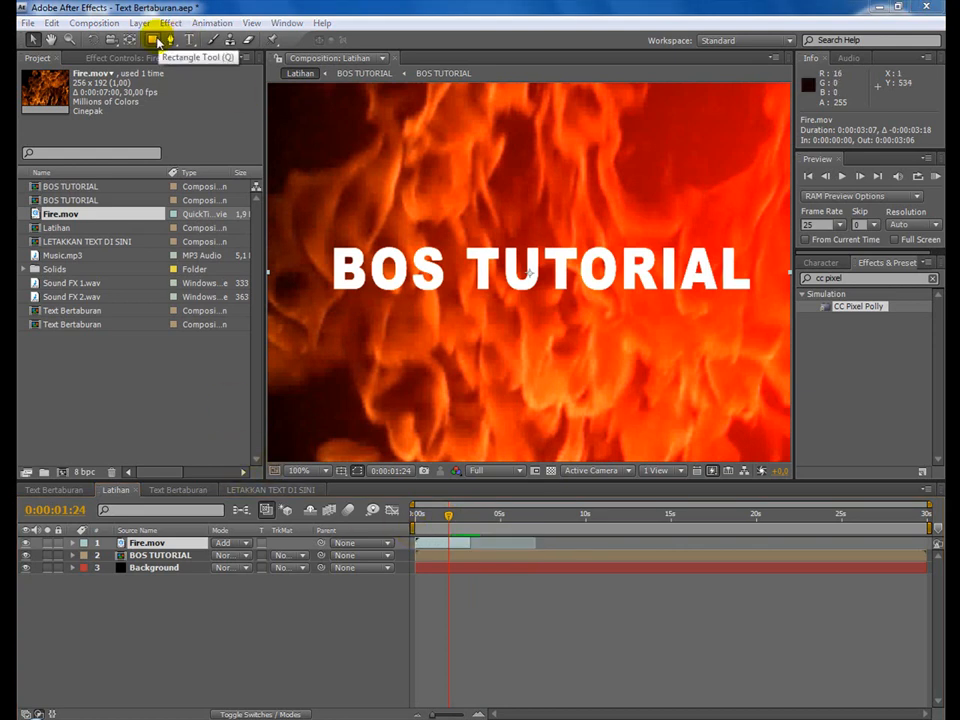
Draw a rectangular mask on Fire.mov from near the frame's upper edge to just below the BOS TUTORIAL text, spanning the text's width.
{"action": "left_click", "coordinate": [155, 40]}
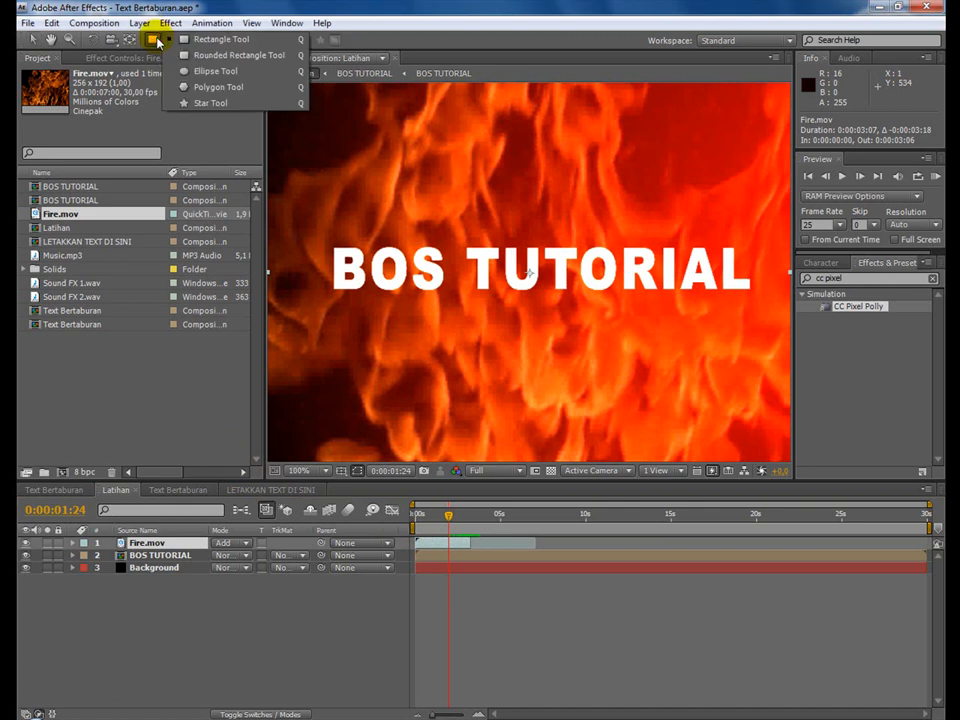
{"action": "left_click", "coordinate": [190, 55]}
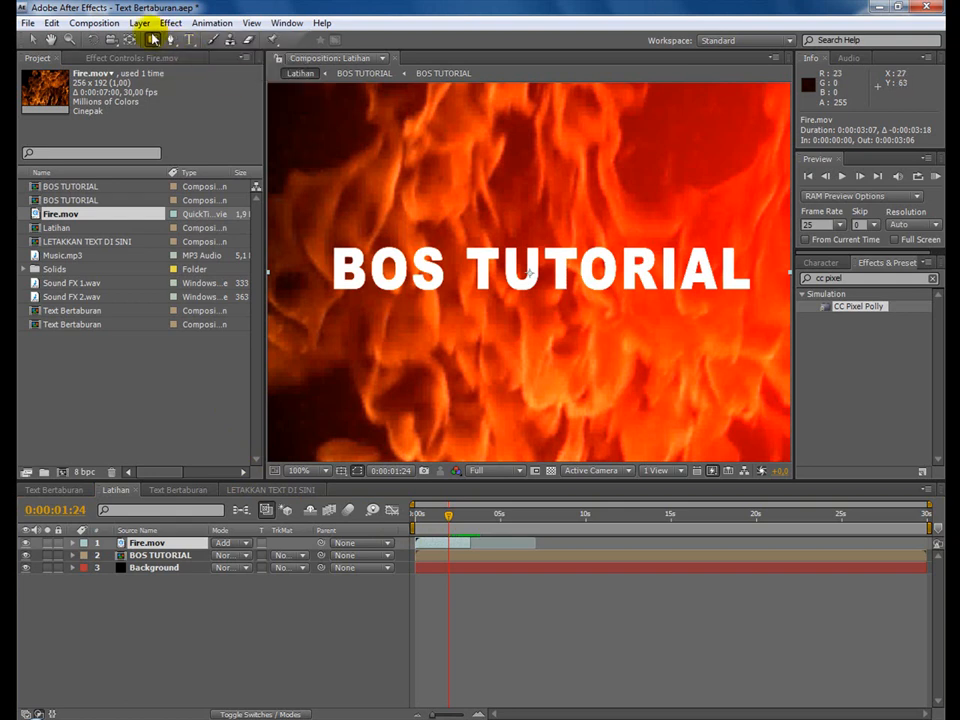
{"action": "left_click", "coordinate": [154, 40]}
{"action": "left_click", "coordinate": [190, 39]}
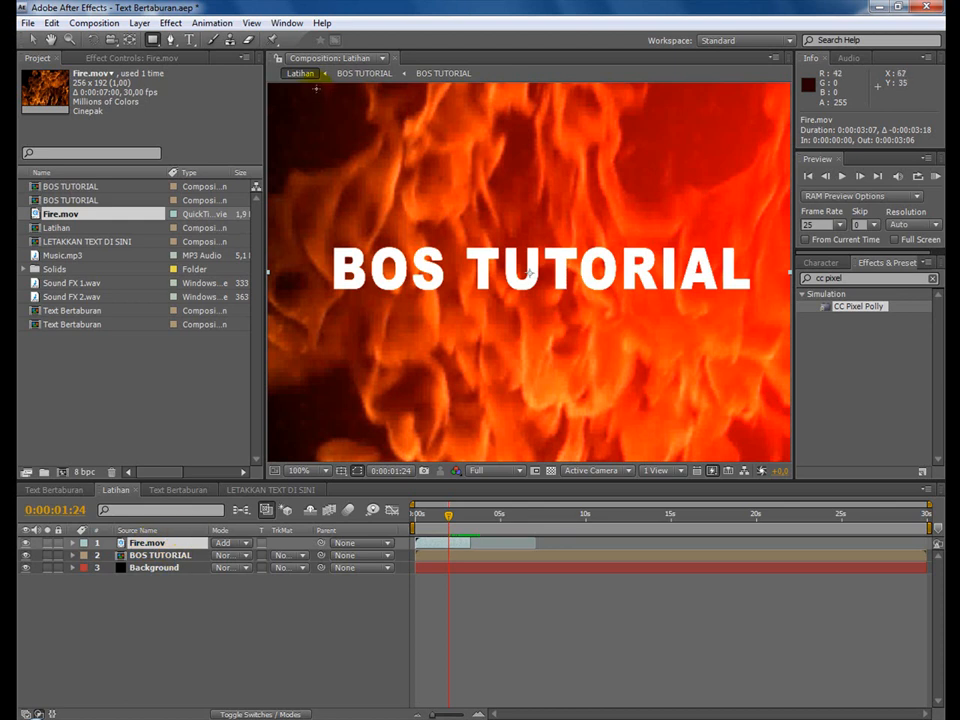
{"action": "left_click_drag", "start_coordinate": [316, 87], "coordinate": [763, 304]}
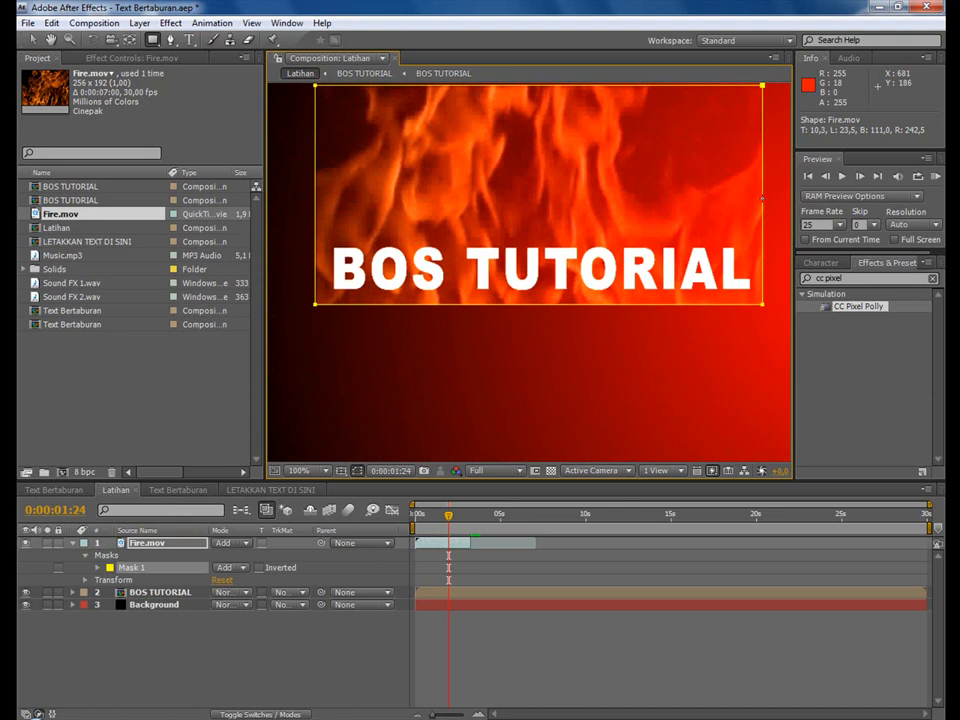
{"action": "key", "text": "ctrl+d"}
{"action": "key", "text": "ctrl+z"}
{"action": "left_click", "coordinate": [262, 666]}
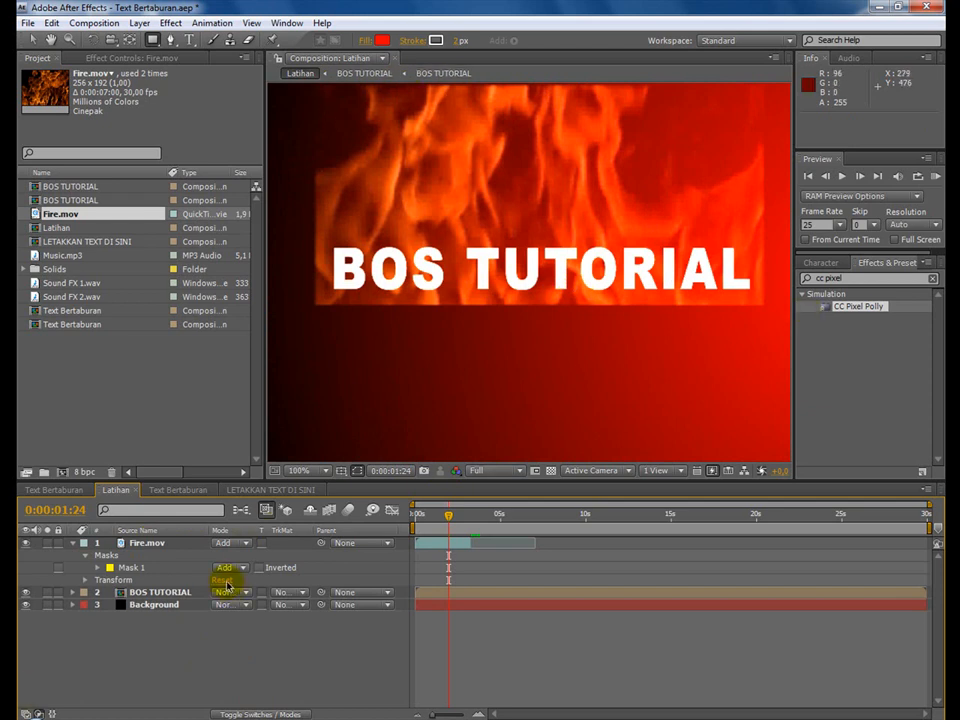
Set the Mask Feather of Mask 1 on Fire.mov to 25 pixels and hide the mask outline in the composition view.
{"action": "left_click", "coordinate": [97, 567]}
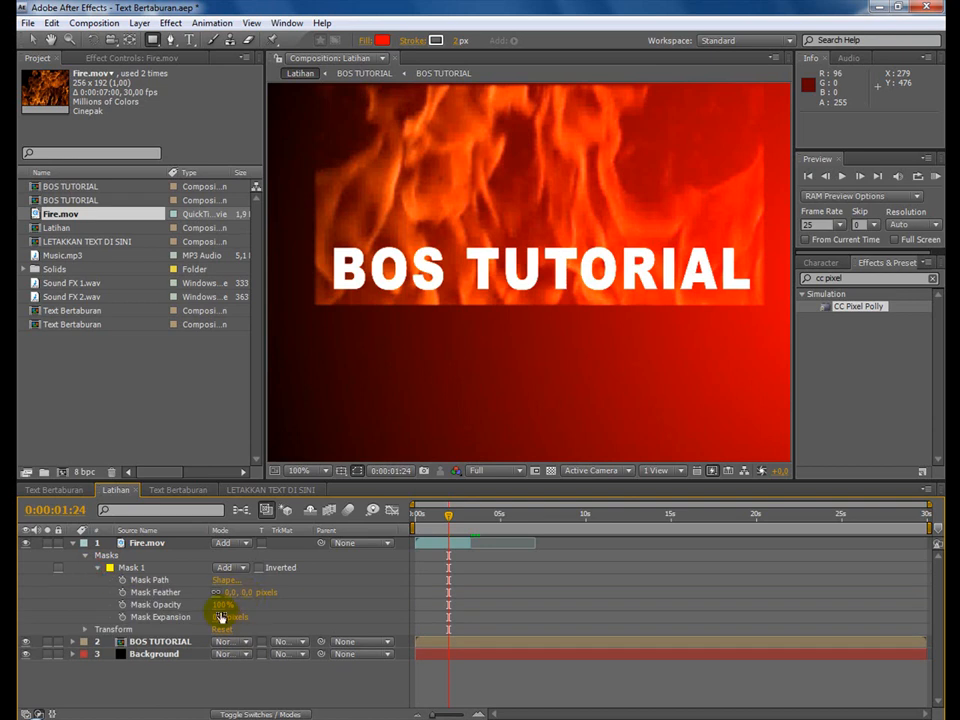
{"action": "left_click", "coordinate": [243, 594]}
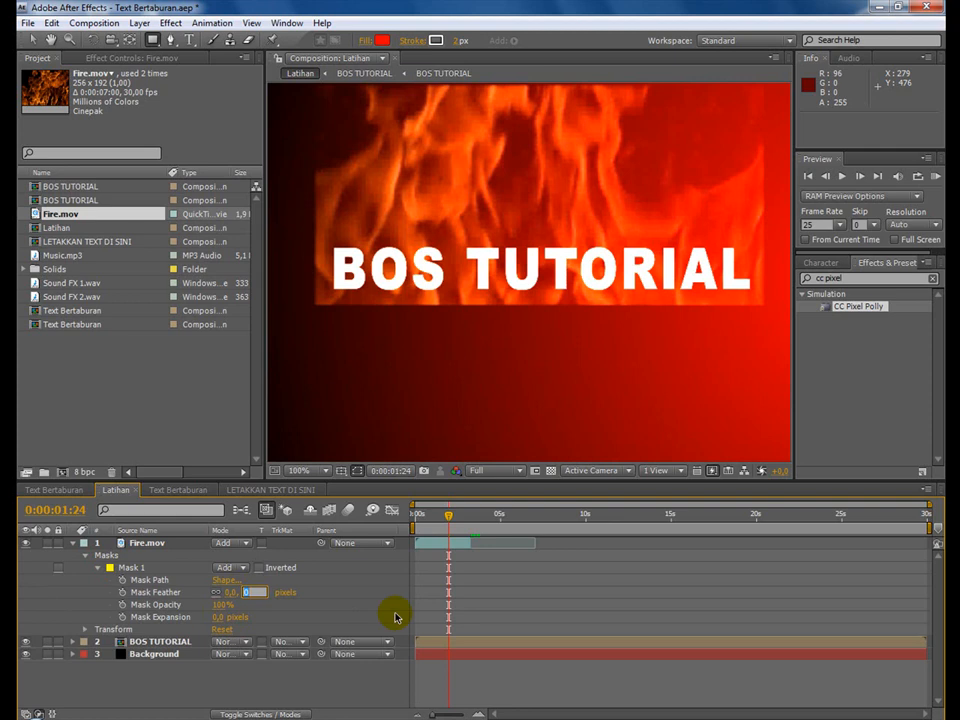
{"action": "type", "text": "2"}
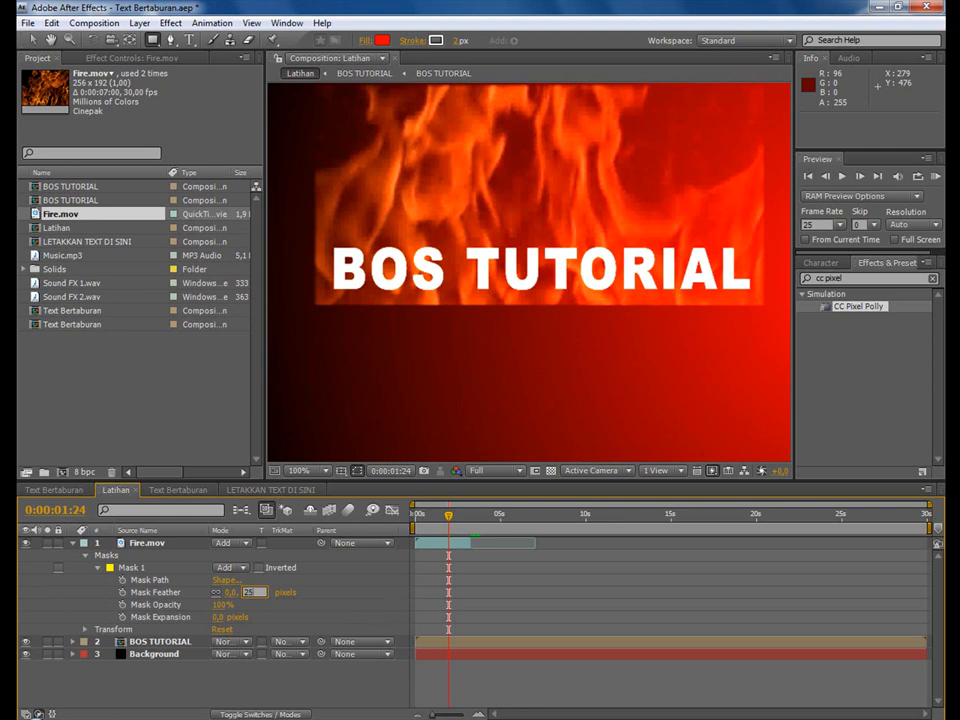
{"action": "type", "text": "5"}
{"action": "key", "text": "Return"}
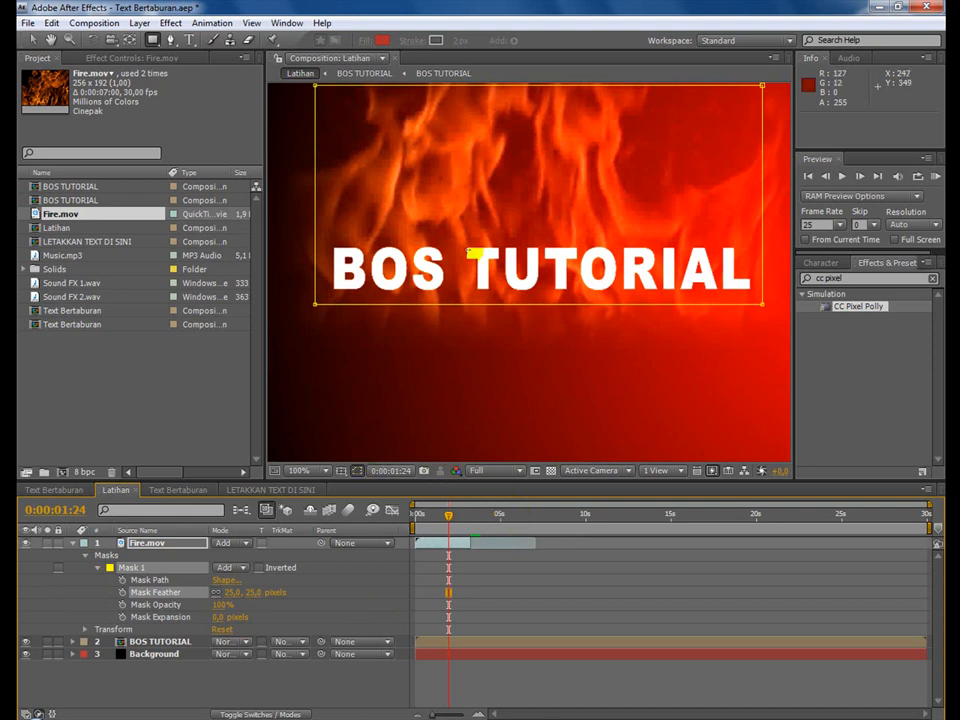
{"action": "left_click", "coordinate": [357, 470]}
Move the Fire.mov layer up about 20 pixels to position 360, 268, and return the current time to 0:00:00:00.
{"action": "left_click_drag", "start_coordinate": [451, 514], "coordinate": [443, 517]}
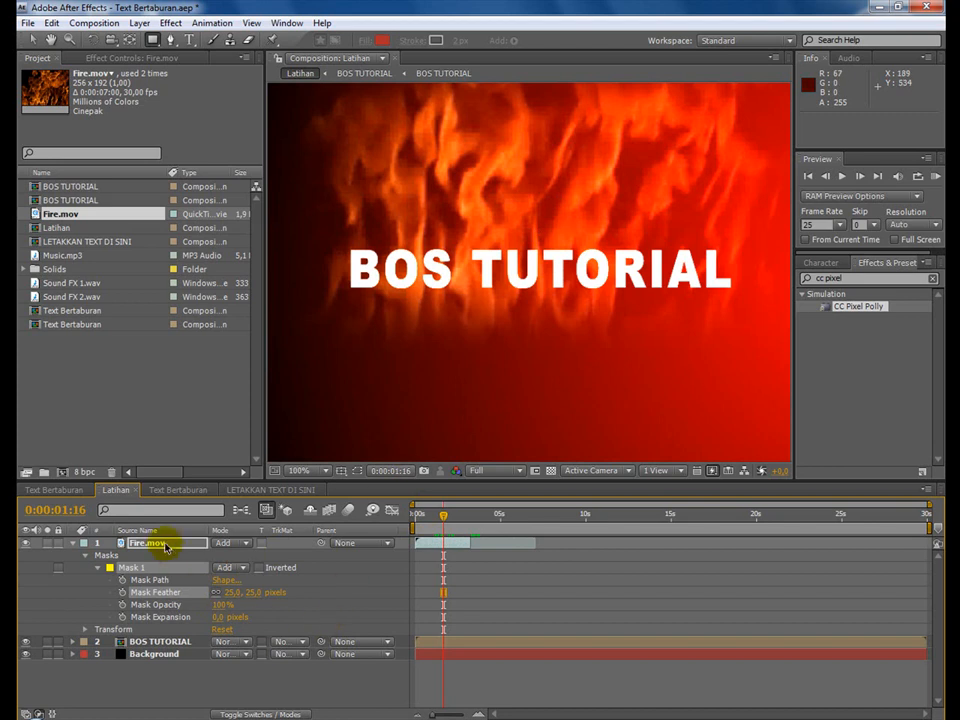
{"action": "left_click", "coordinate": [165, 547]}
{"action": "left_click", "coordinate": [24, 38]}
{"action": "left_click_drag", "start_coordinate": [559, 193], "coordinate": [560, 178]}
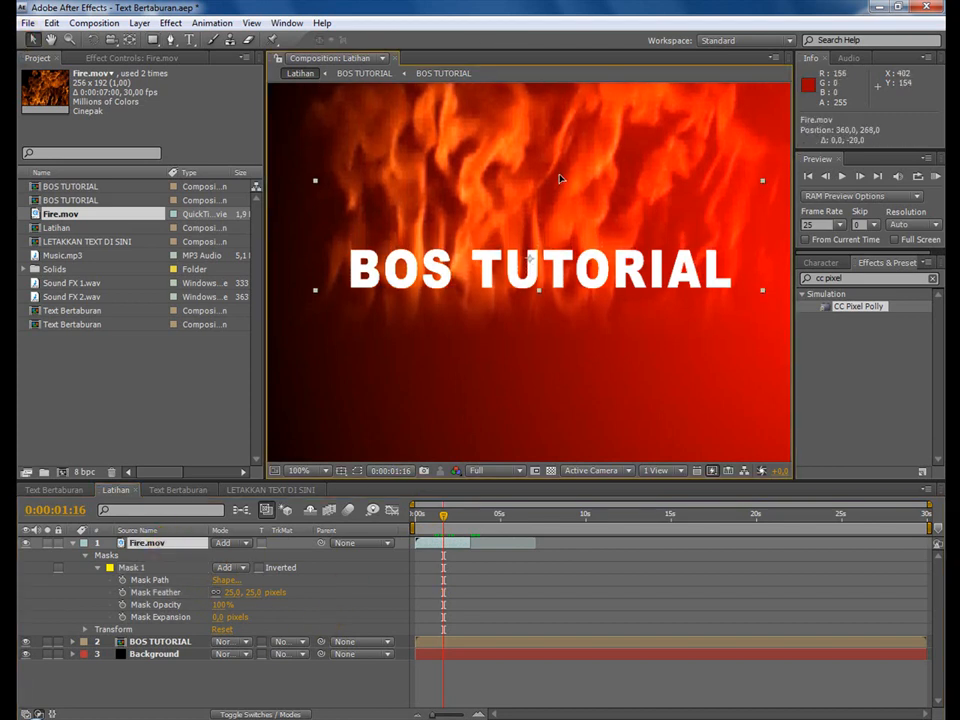
{"action": "mouse_move", "coordinate": [443, 514]}
{"action": "left_mouse_down"}
{"action": "mouse_move", "coordinate": [416, 518]}
{"action": "mouse_move", "coordinate": [456, 514]}
{"action": "mouse_move", "coordinate": [419, 516]}
{"action": "mouse_move", "coordinate": [454, 521]}
{"action": "mouse_move", "coordinate": [453, 530]}
{"action": "mouse_move", "coordinate": [423, 523]}
{"action": "mouse_move", "coordinate": [437, 523]}
{"action": "left_mouse_up"}
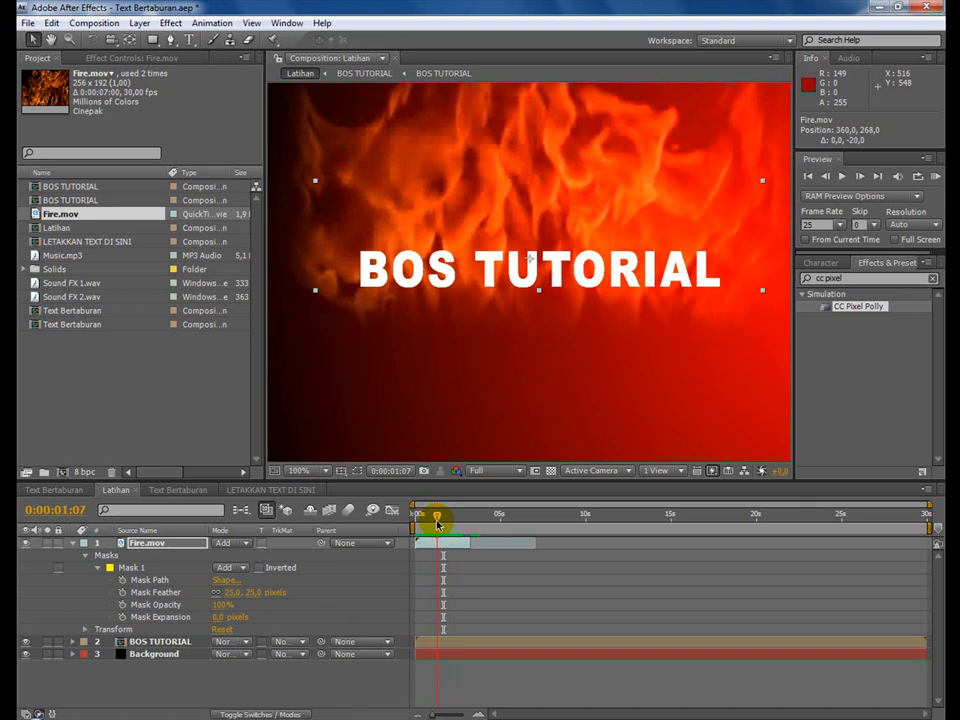
{"action": "left_click_drag", "start_coordinate": [437, 523], "coordinate": [415, 520]}
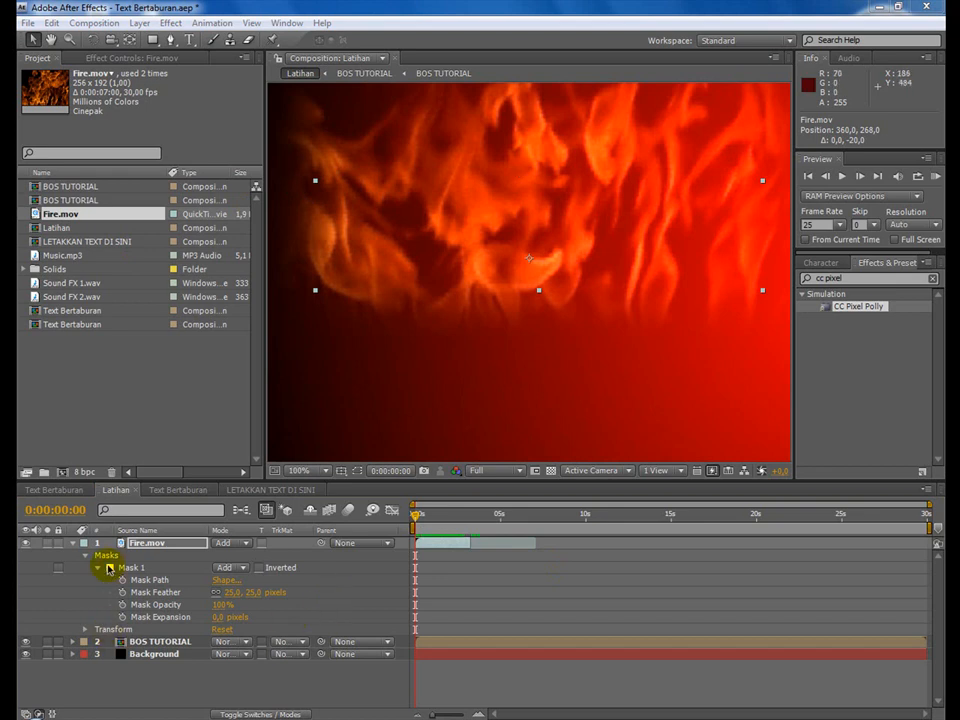
Link the Position of Fire.mov to the Position of the BOS TUTORIAL layer with the expression thisComp.layer("BOS TUTORIAL").transform.position.
{"action": "left_click", "coordinate": [73, 544]}
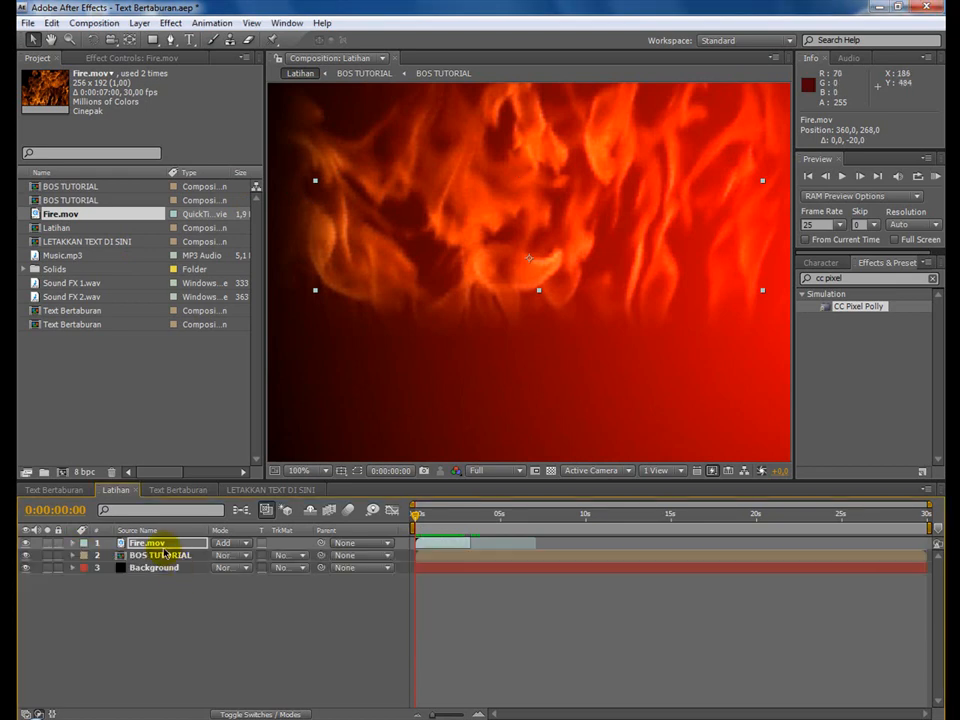
{"action": "left_click", "coordinate": [160, 555]}
{"action": "left_click", "coordinate": [161, 556]}
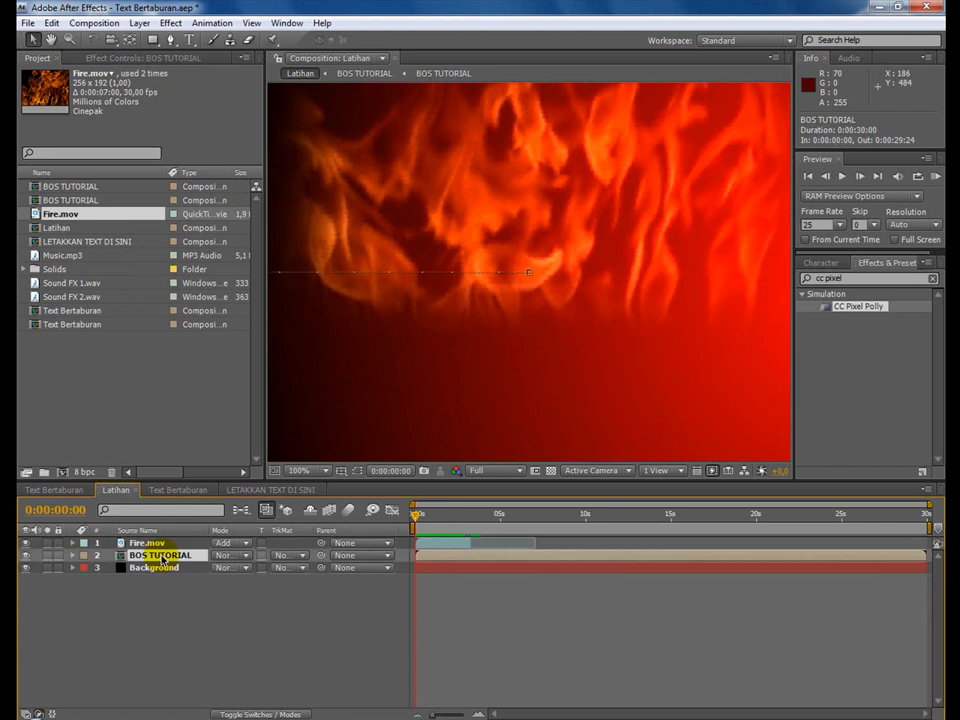
{"action": "key", "text": "u"}
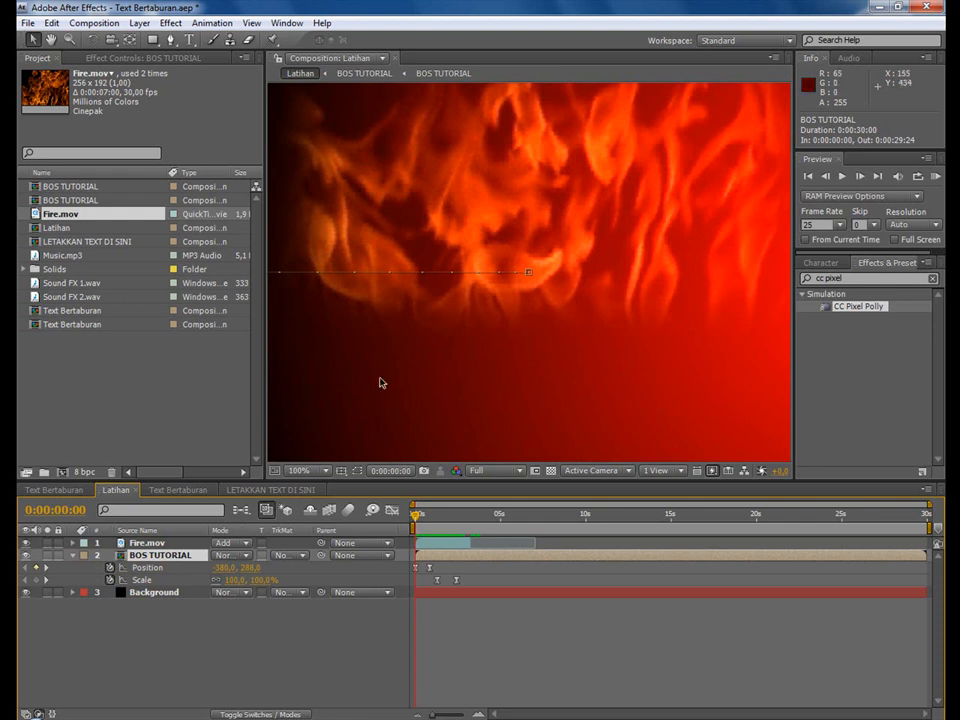
{"action": "left_click", "coordinate": [133, 544]}
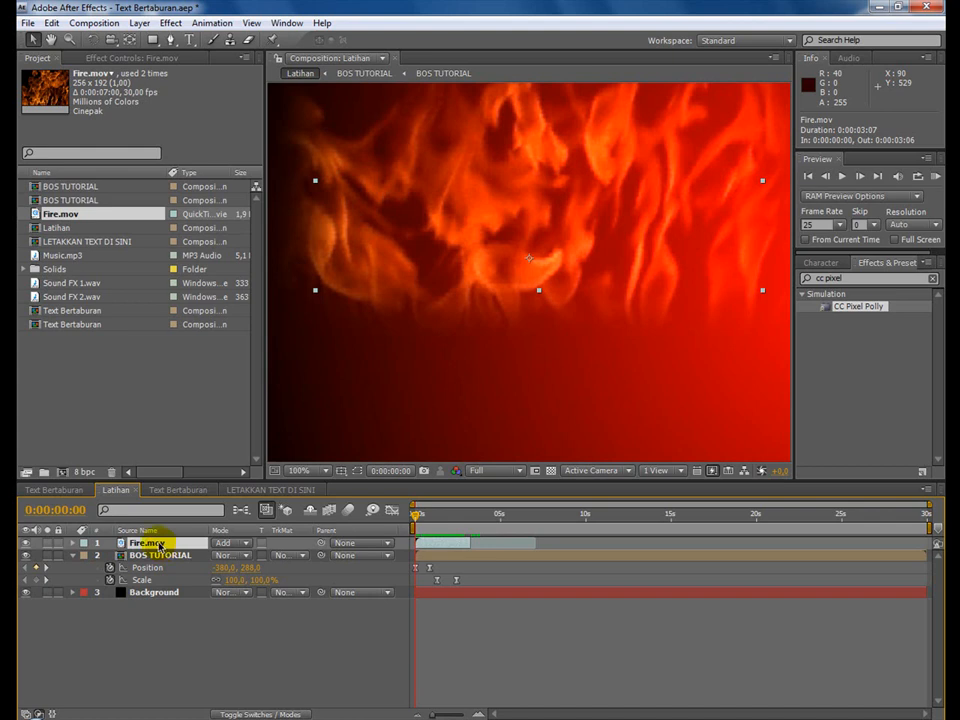
{"action": "key", "text": "p"}
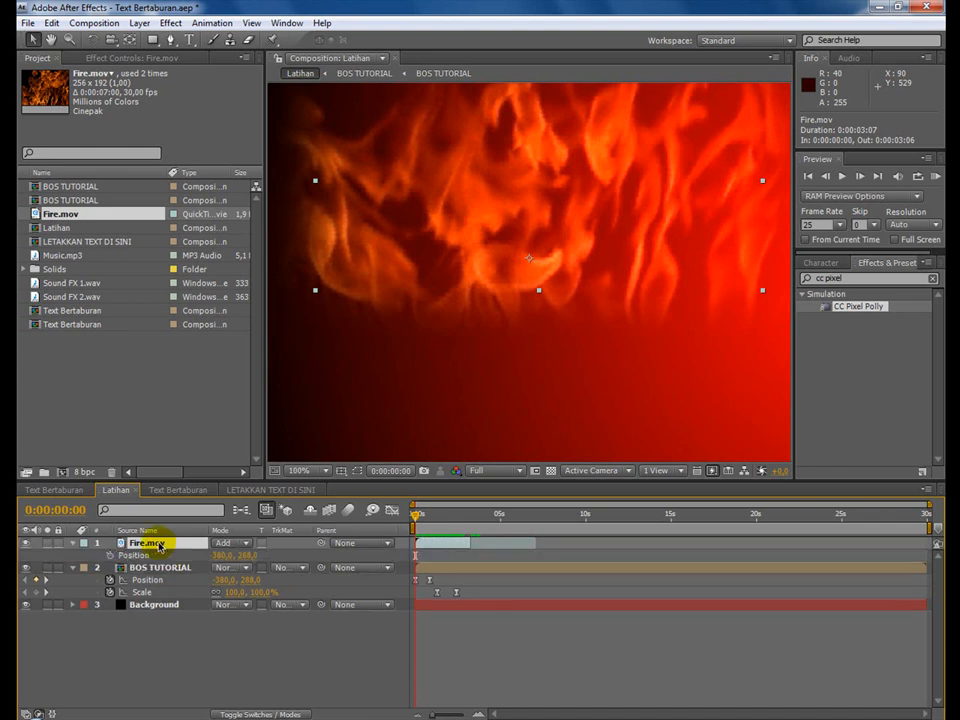
{"action": "left_click", "coordinate": [110, 555], "text": "alt"}
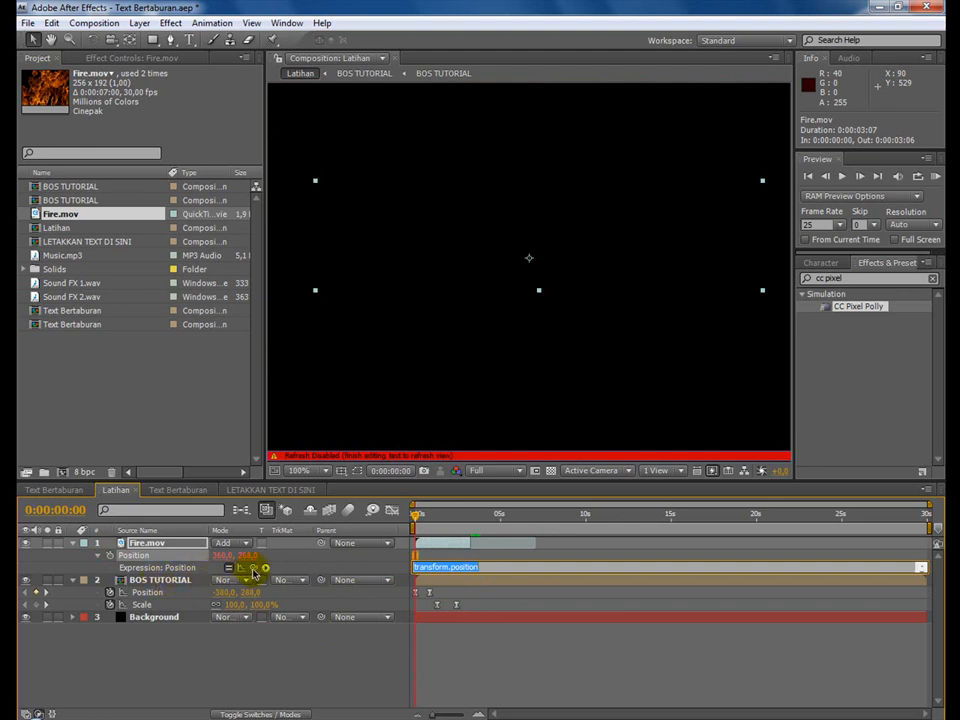
{"action": "left_click_drag", "start_coordinate": [261, 570], "coordinate": [160, 595]}
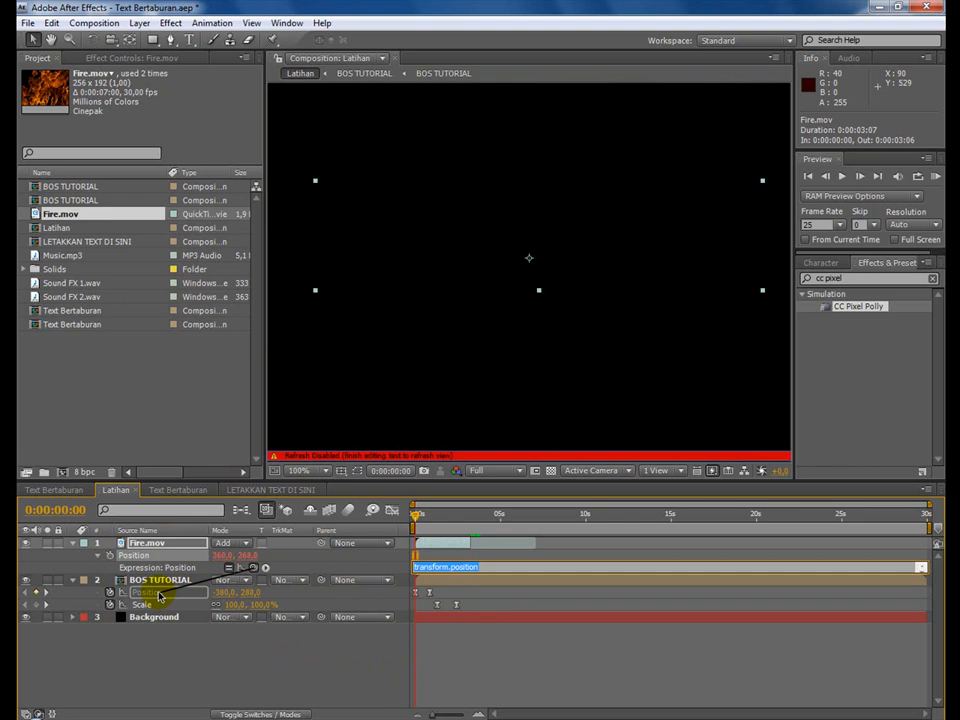
{"action": "left_click_drag", "start_coordinate": [160, 595], "coordinate": [160, 597]}
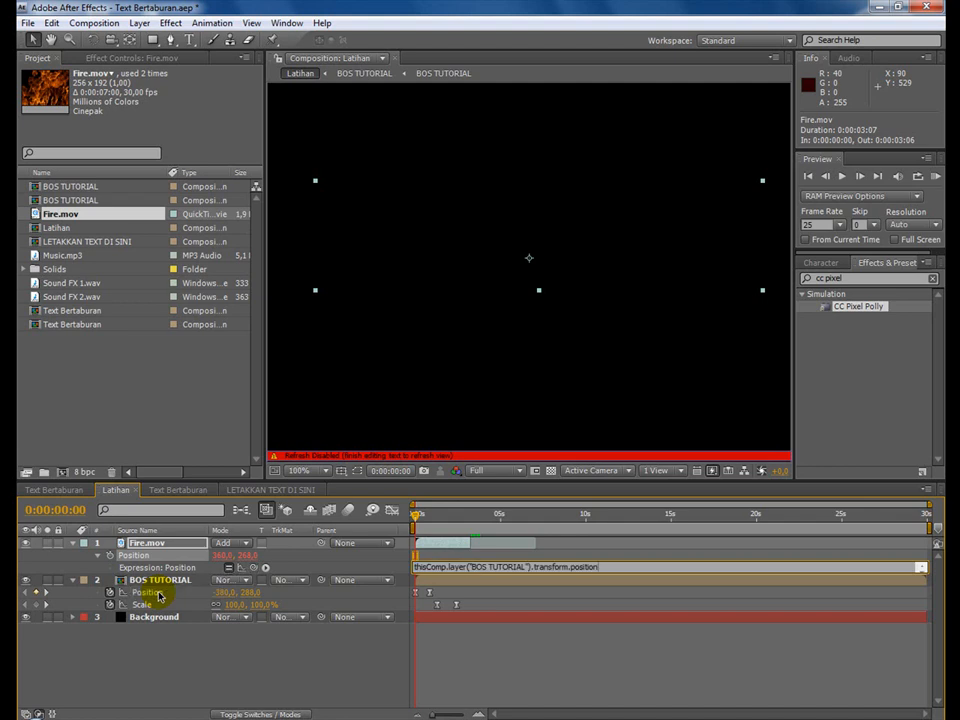
{"action": "left_click", "coordinate": [448, 643]}
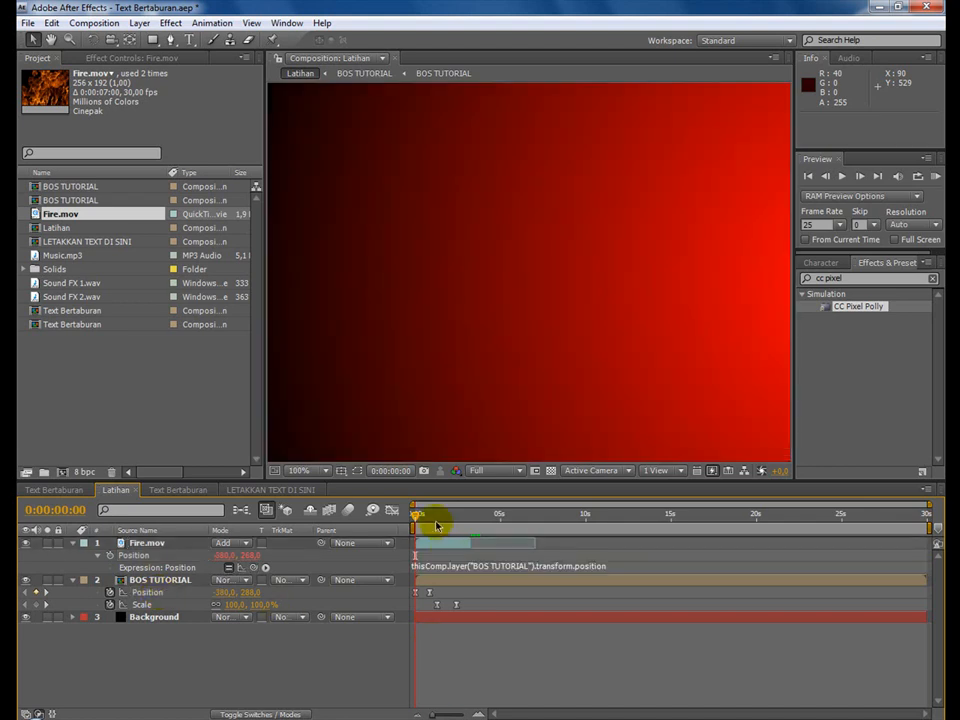
Check the linked fire over time, collapse the properties of Fire.mov and BOS TUTORIAL, and move the current time to 0:00:02:09.
{"action": "left_click_drag", "start_coordinate": [418, 515], "coordinate": [447, 521]}
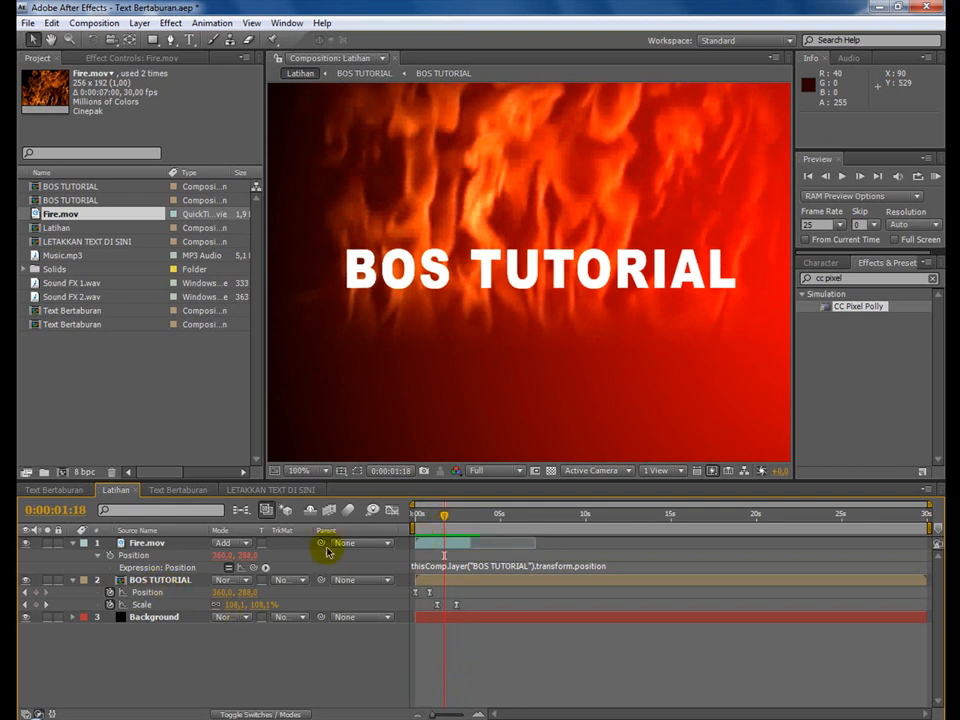
{"action": "left_click", "coordinate": [72, 543]}
{"action": "left_click", "coordinate": [72, 555]}
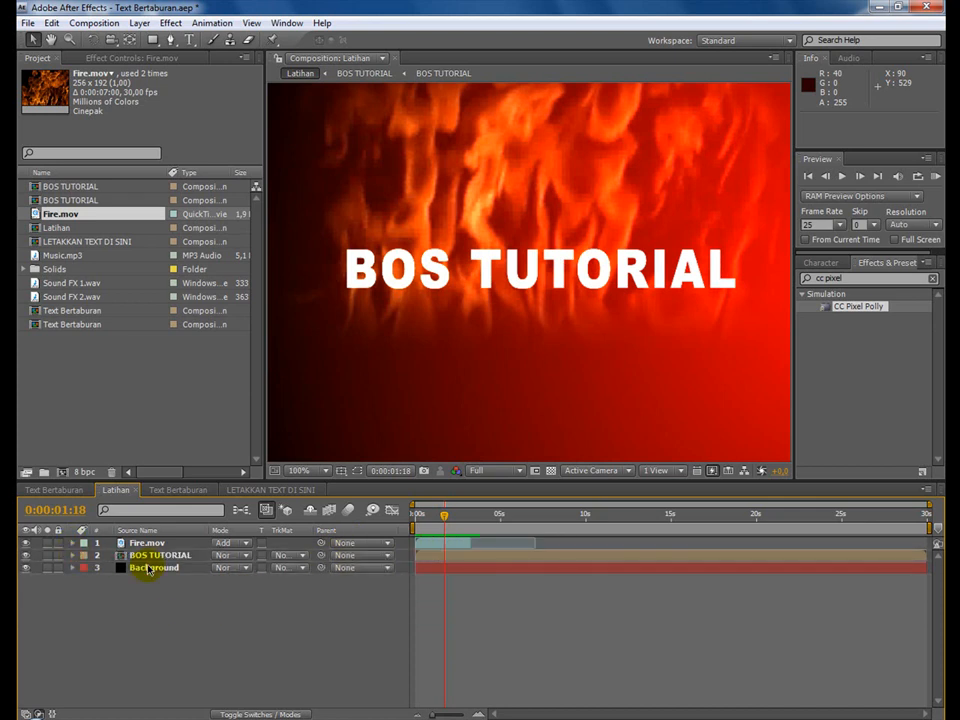
{"action": "left_click_drag", "start_coordinate": [431, 526], "coordinate": [454, 527]}
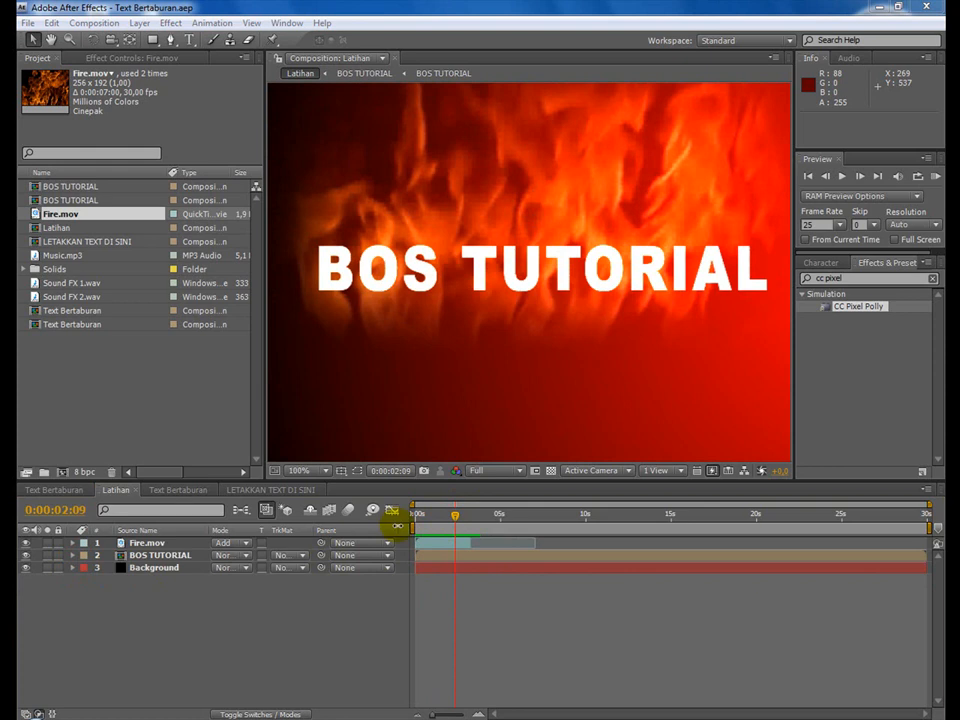
Search the effects for "gradien" and examine the Gradient Wipe settings on the text layer of the reference Text Bertaburan composition.
{"action": "left_click", "coordinate": [60, 490]}
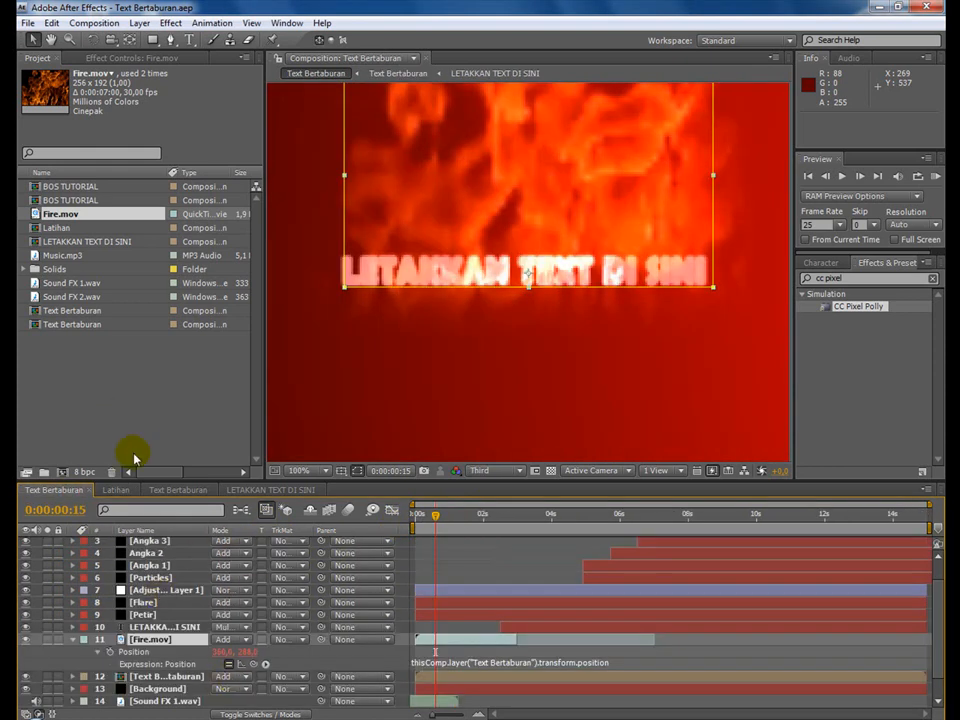
{"action": "left_click", "coordinate": [152, 639]}
{"action": "left_click", "coordinate": [112, 60]}
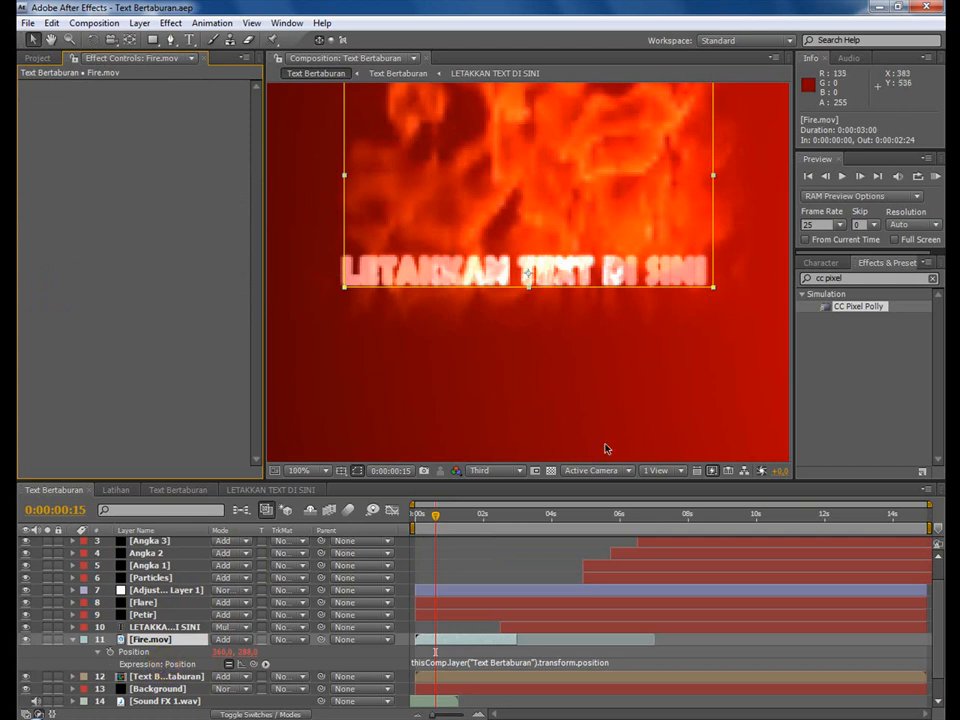
{"action": "left_click", "coordinate": [852, 281]}
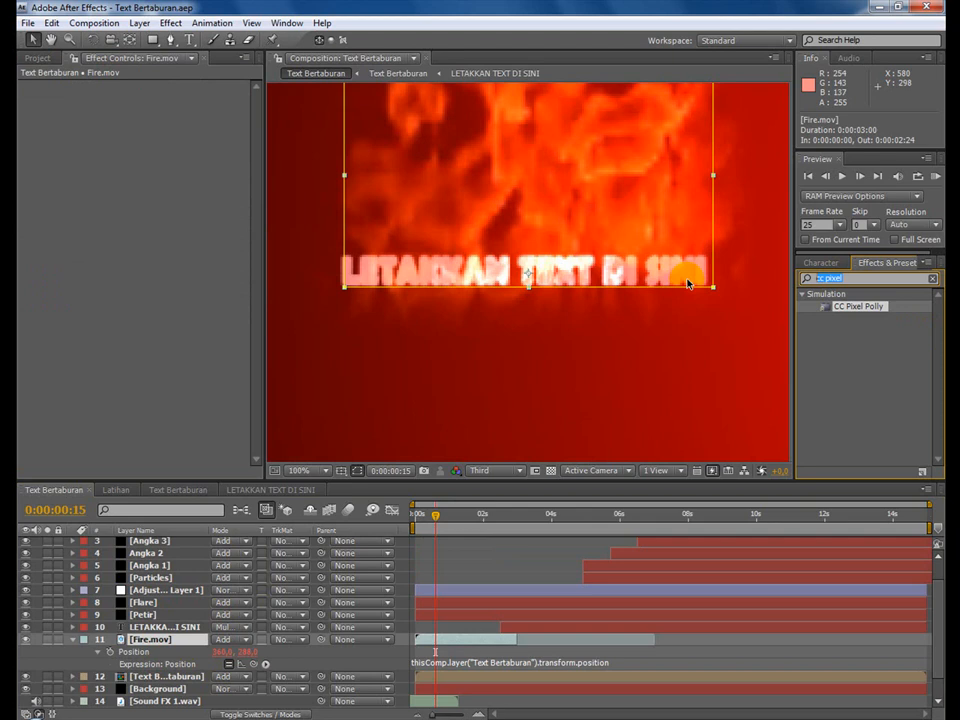
{"action": "type", "text": "gradien"}
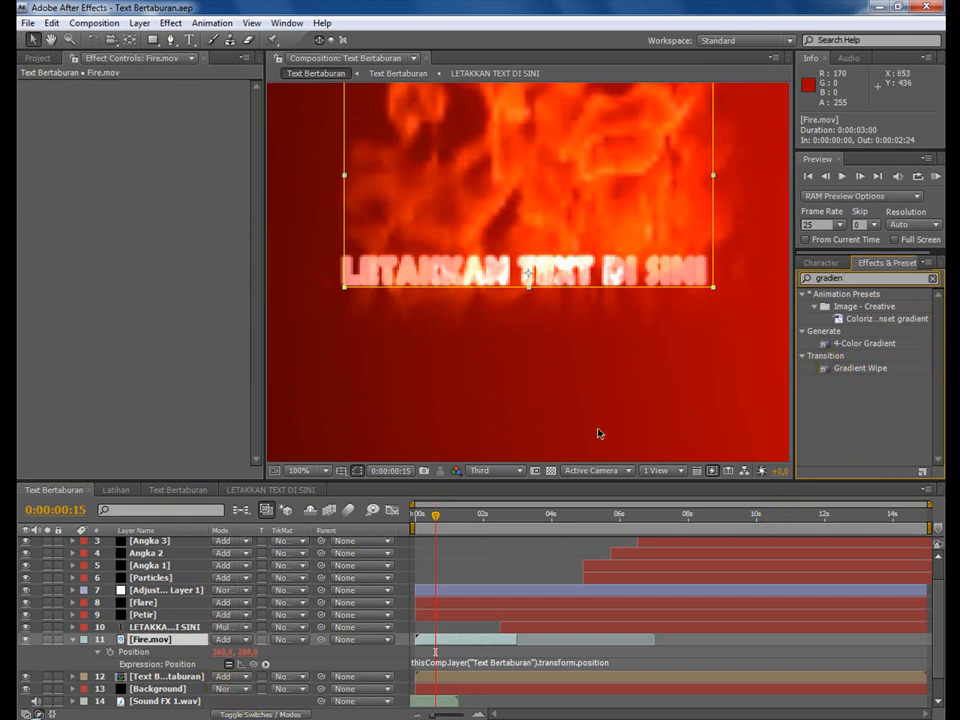
{"action": "left_click", "coordinate": [147, 678]}
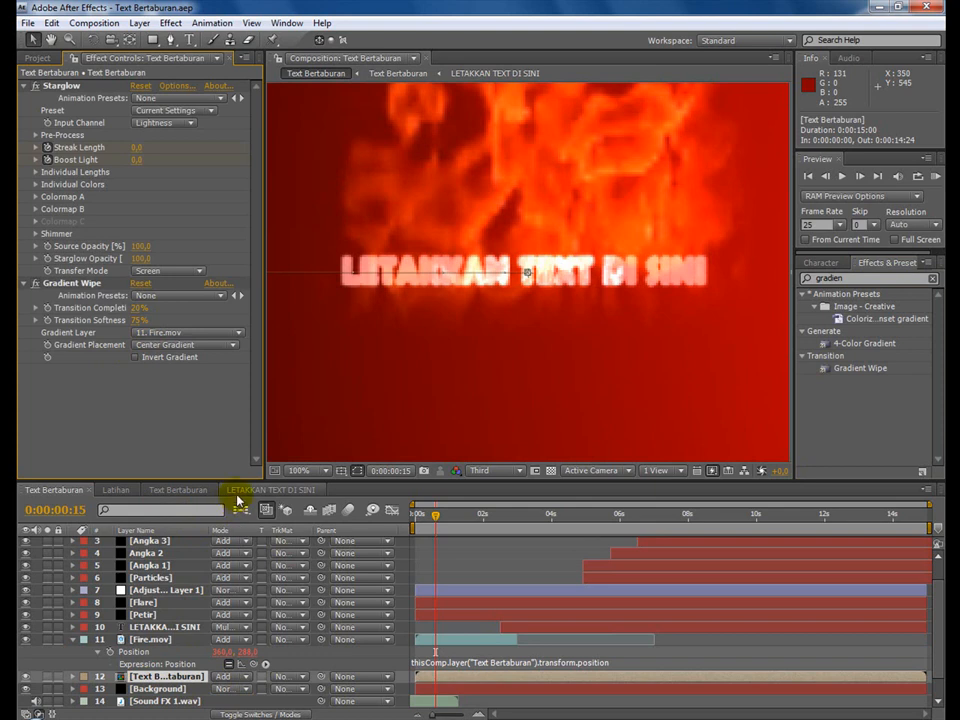
Apply Gradient Wipe to BOS TUTORIAL in Latihan with Fire.mov as gradient layer, Transition Completion 19% and Transition Softness 21%.
{"action": "left_click", "coordinate": [116, 490]}
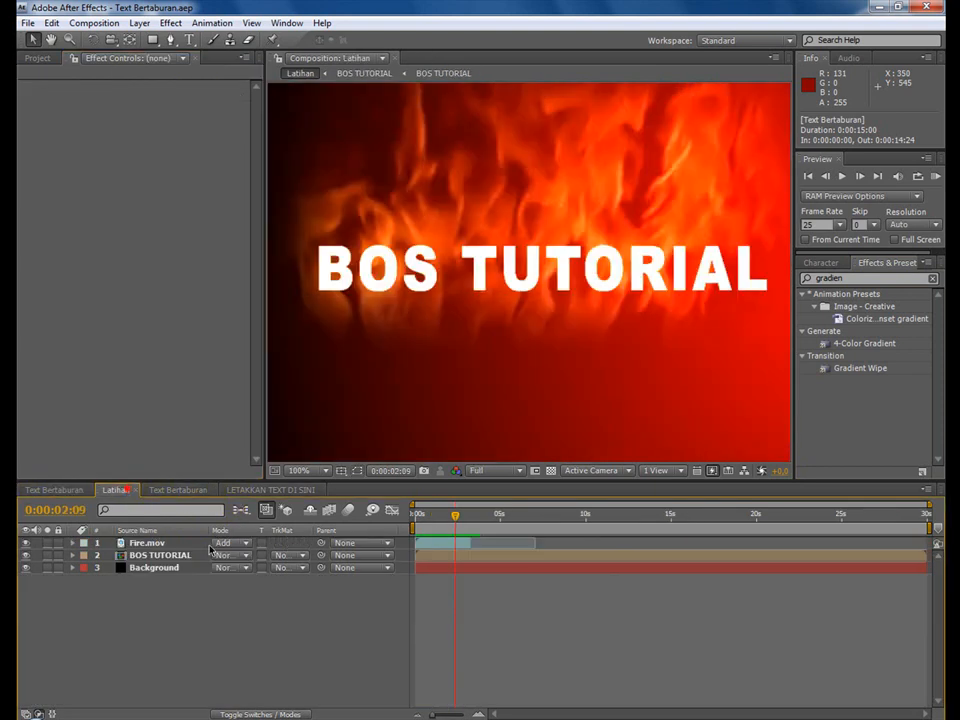
{"action": "left_click", "coordinate": [160, 556]}
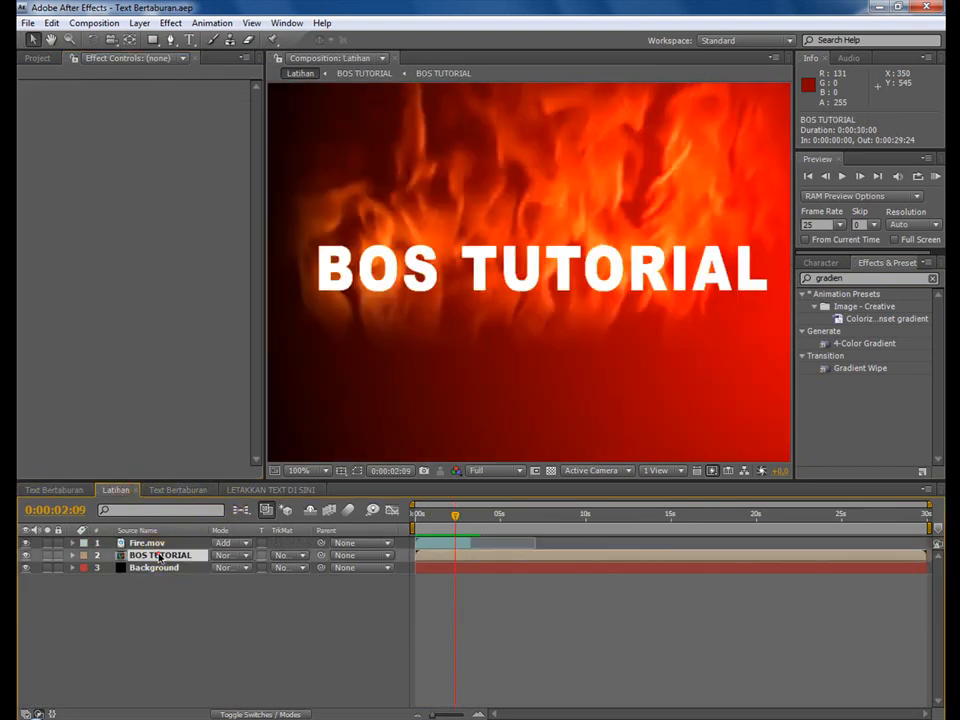
{"action": "double_click", "coordinate": [858, 369]}
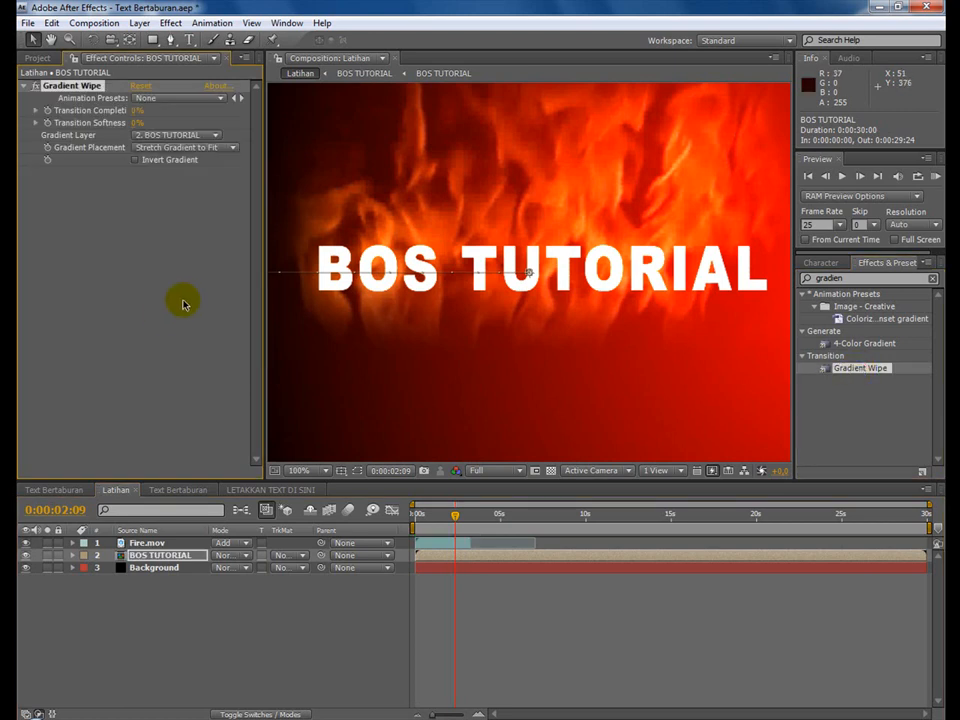
{"action": "left_click", "coordinate": [186, 136]}
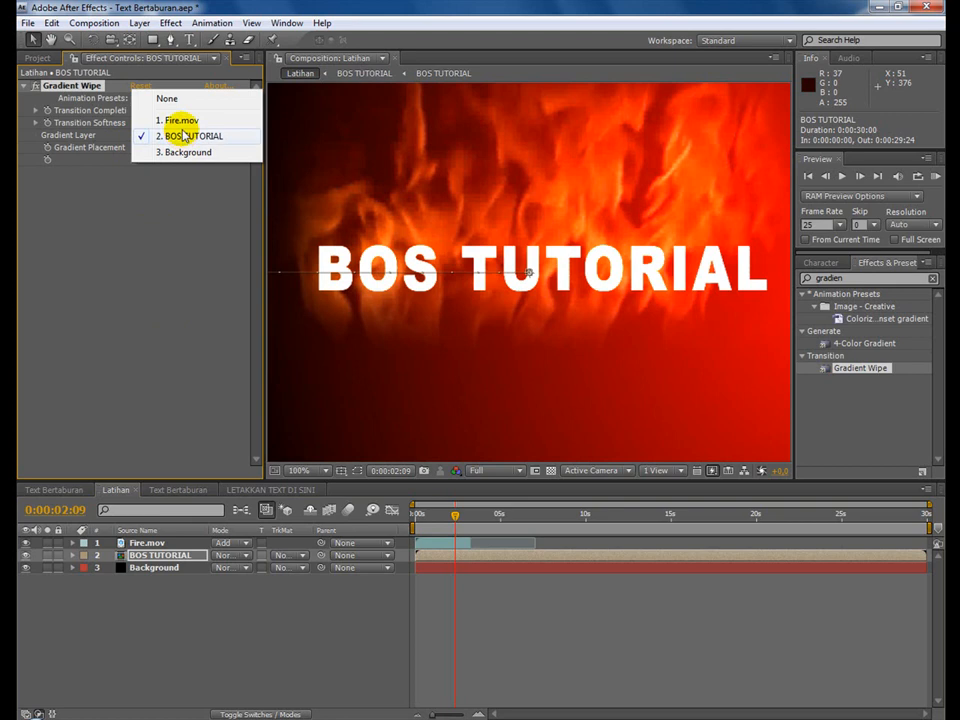
{"action": "left_click", "coordinate": [178, 120]}
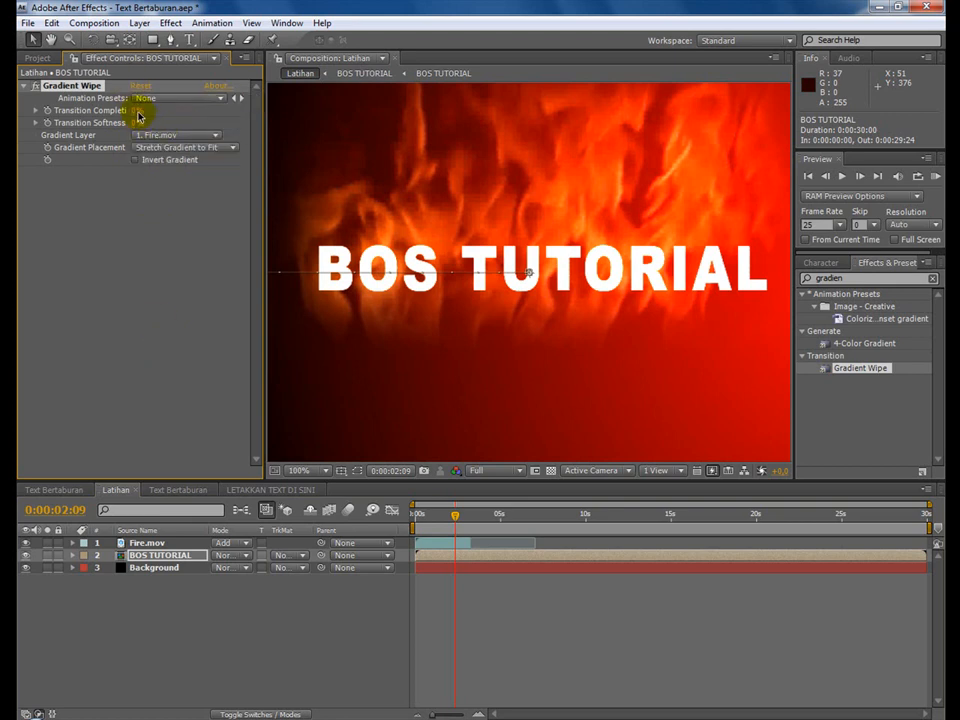
{"action": "left_click_drag", "start_coordinate": [136, 112], "coordinate": [153, 128]}
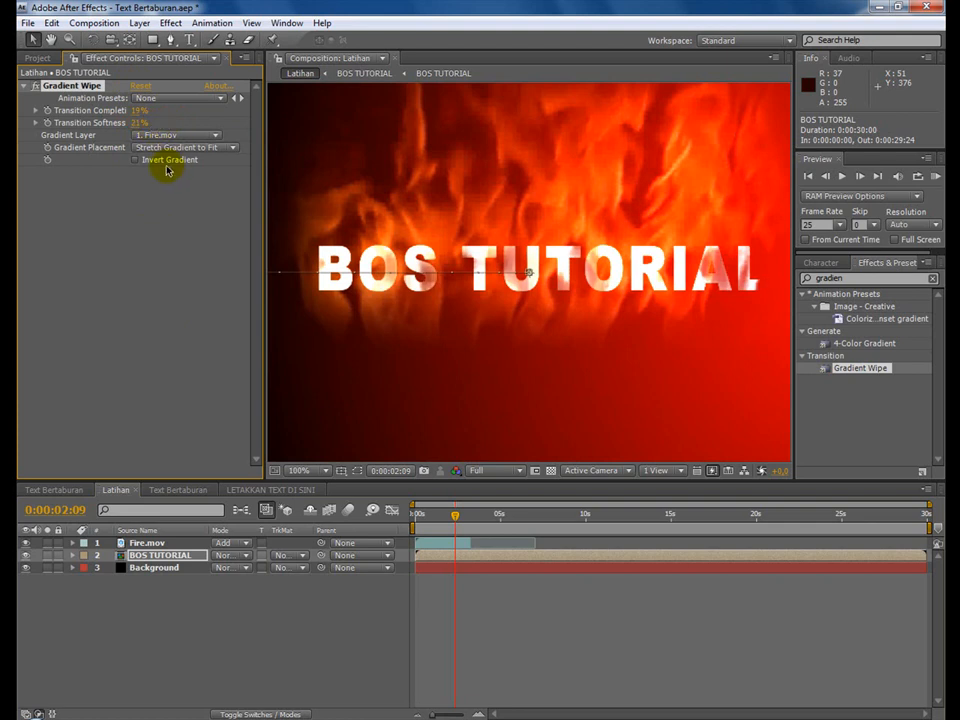
Try the Tile Gradient and Center Gradient placements for Gradient Wipe, and return to Stretch Gradient to Fit.
{"action": "left_click", "coordinate": [155, 148]}
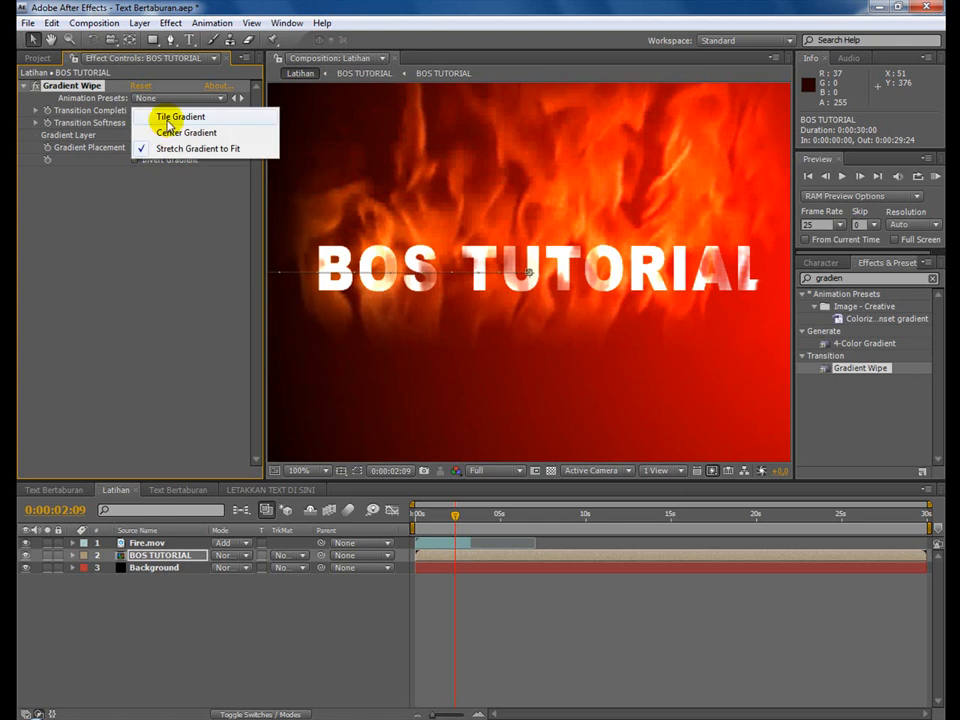
{"action": "left_click", "coordinate": [166, 117]}
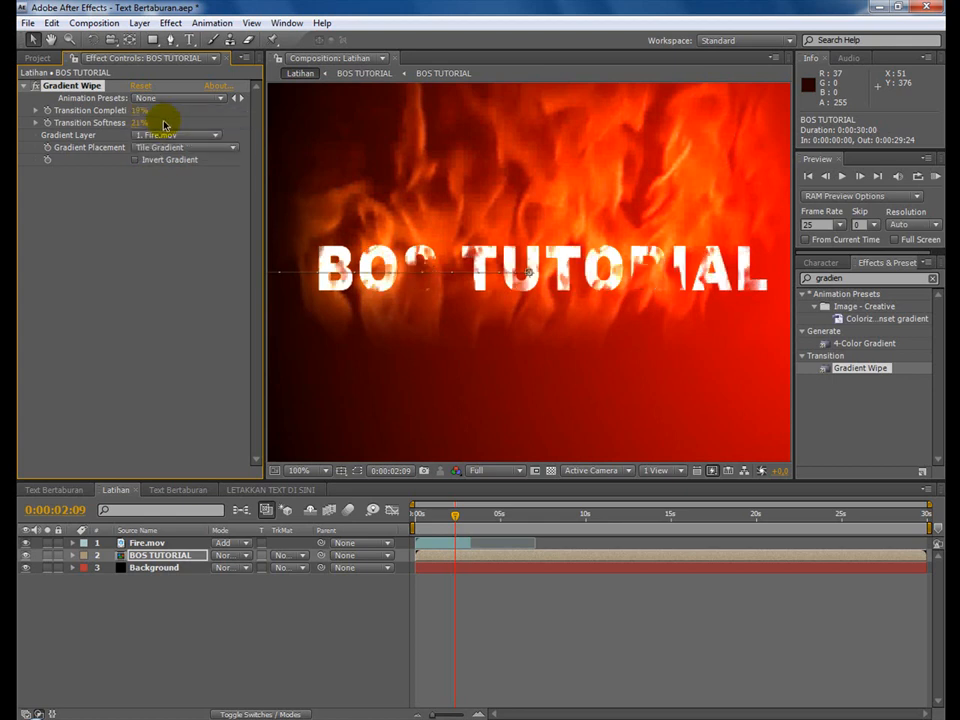
{"action": "left_click", "coordinate": [170, 147]}
{"action": "left_click", "coordinate": [184, 167]}
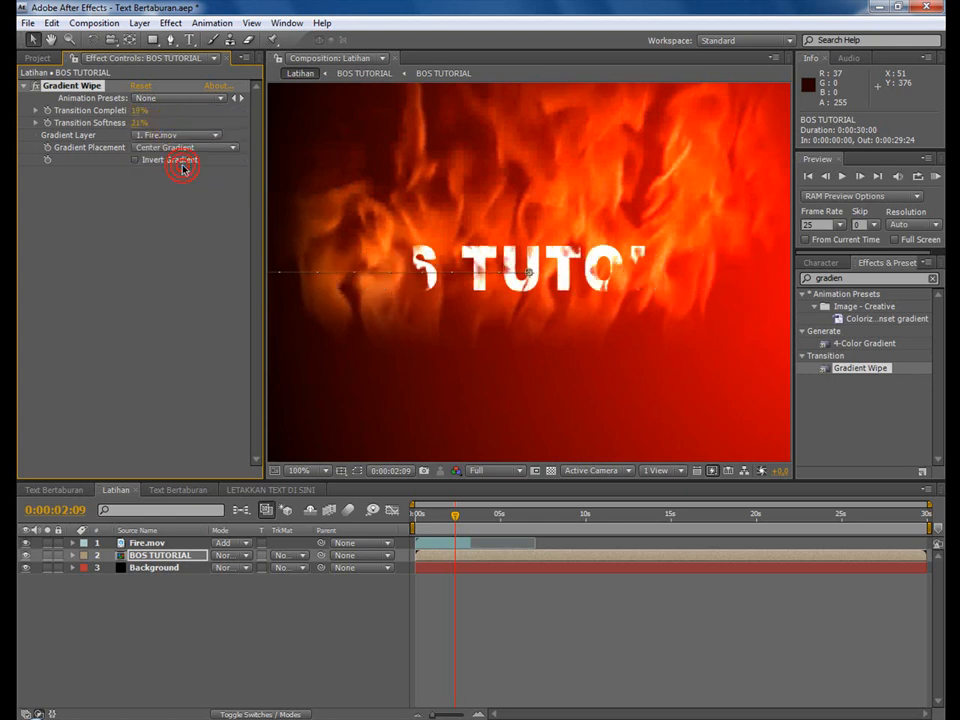
{"action": "left_click", "coordinate": [180, 148]}
{"action": "left_click", "coordinate": [184, 165]}
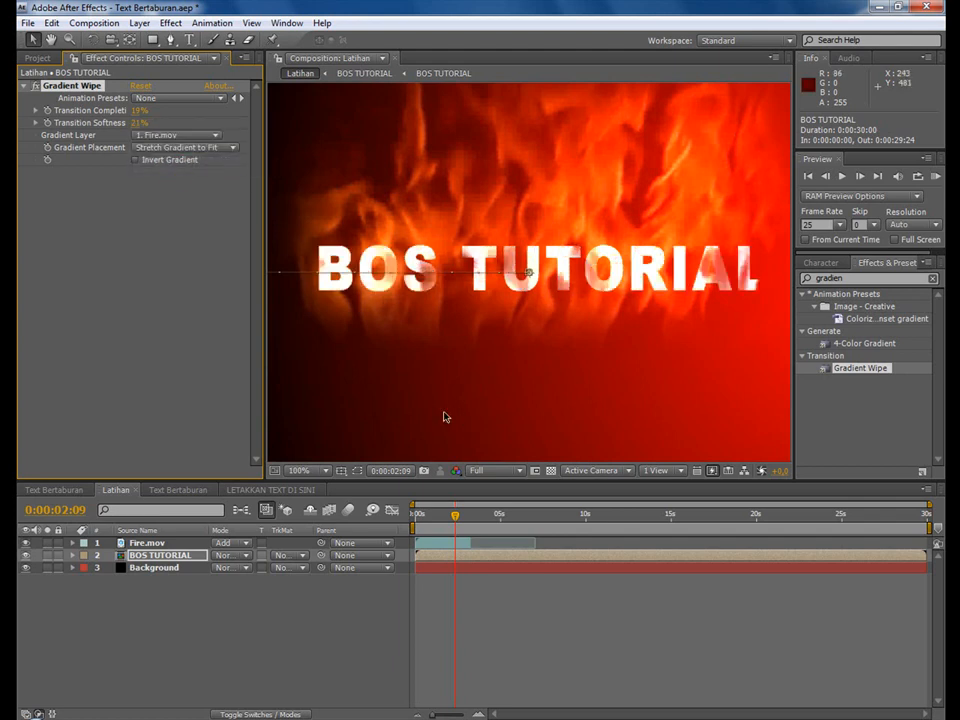
Save the project and move the current time of Latihan to 0:00:01:24.
{"action": "mouse_move", "coordinate": [439, 516]}
{"action": "left_mouse_down"}
{"action": "mouse_move", "coordinate": [422, 514]}
{"action": "mouse_move", "coordinate": [479, 530]}
{"action": "mouse_move", "coordinate": [525, 519]}
{"action": "mouse_move", "coordinate": [447, 516]}
{"action": "left_mouse_up"}
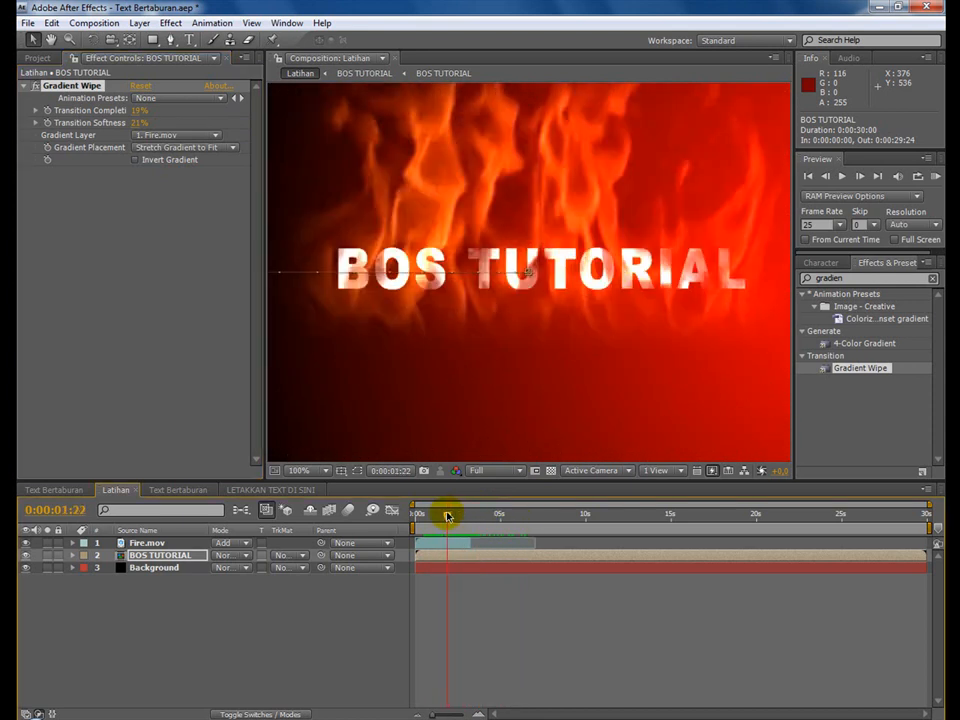
{"action": "left_click", "coordinate": [29, 22]}
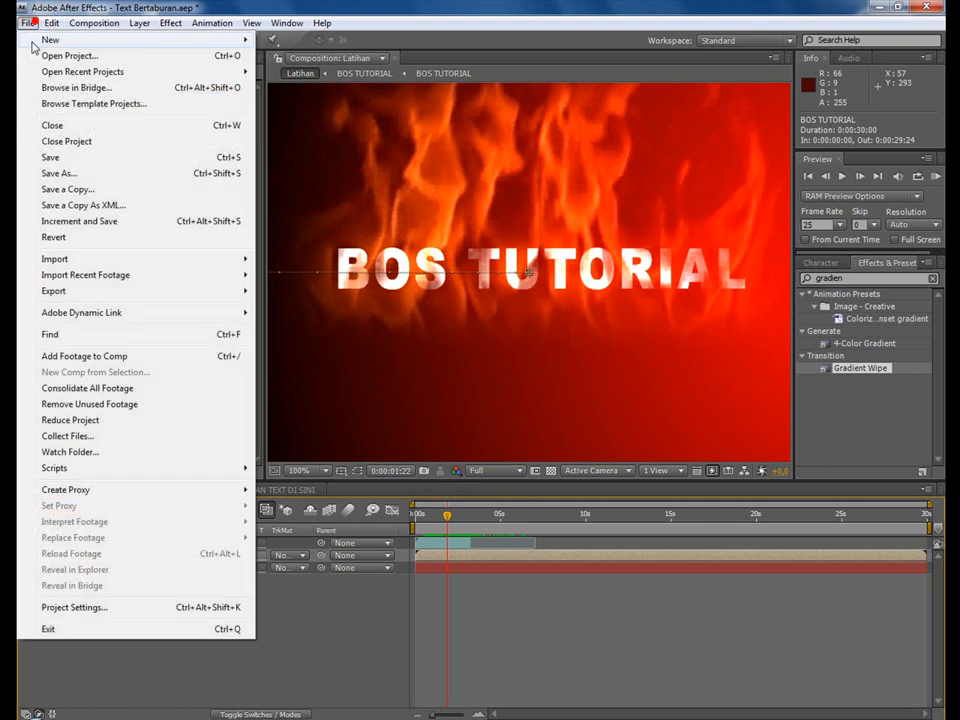
{"action": "left_click", "coordinate": [56, 161]}
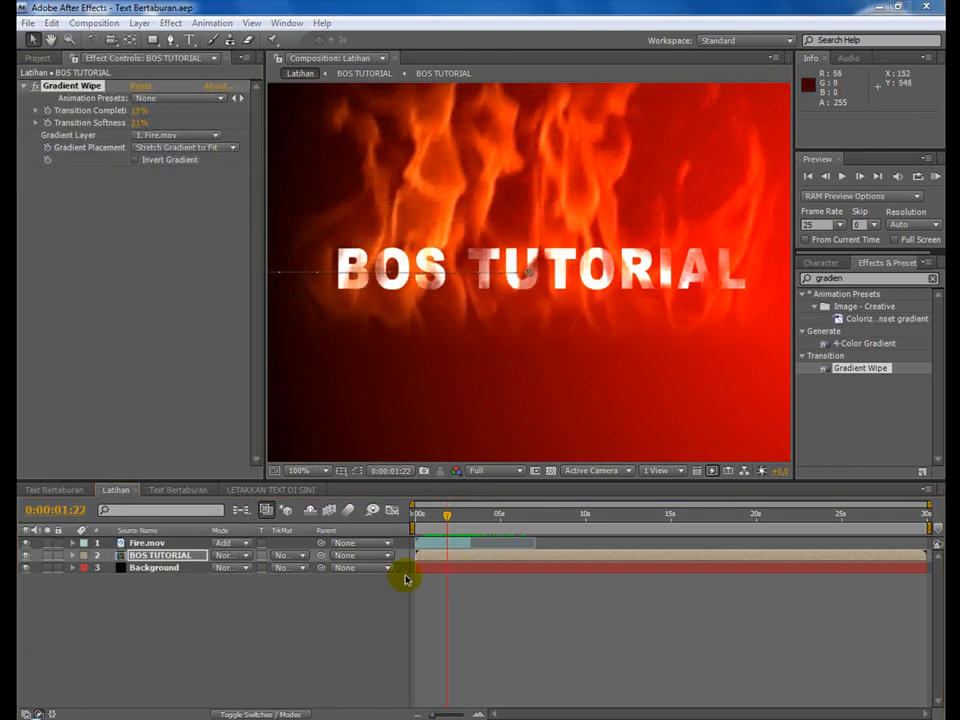
{"action": "mouse_move", "coordinate": [447, 515]}
{"action": "left_mouse_down"}
{"action": "mouse_move", "coordinate": [422, 515]}
{"action": "mouse_move", "coordinate": [450, 515]}
{"action": "left_mouse_up"}
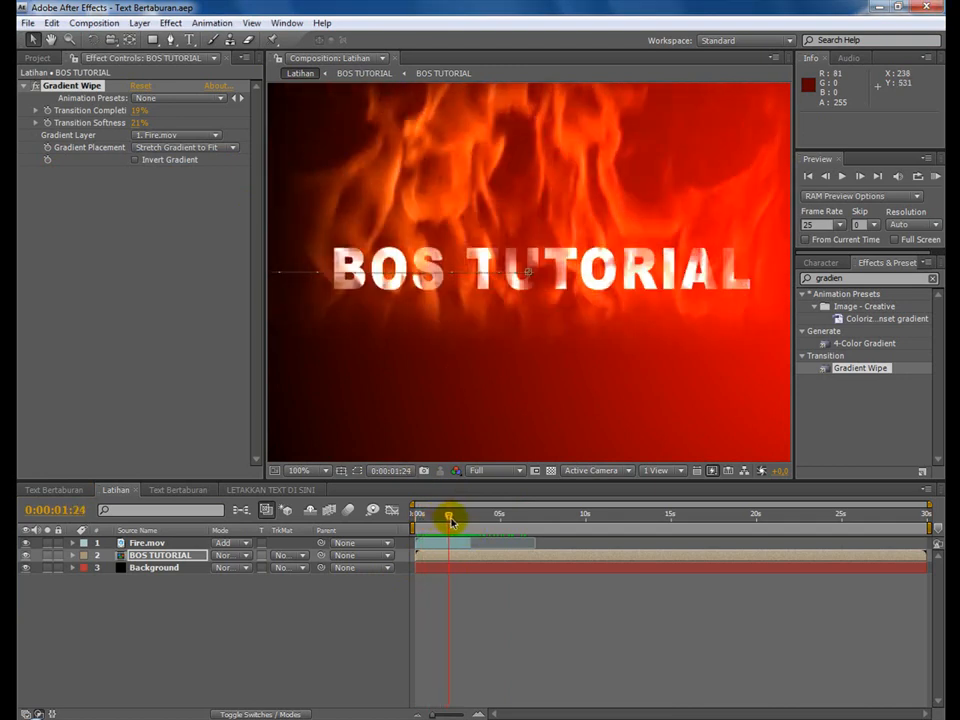
Collapse Fire.mov in the reference Text Bertaburan composition and examine the lightning strike at 0:00:02:16.
{"action": "left_click", "coordinate": [50, 490]}
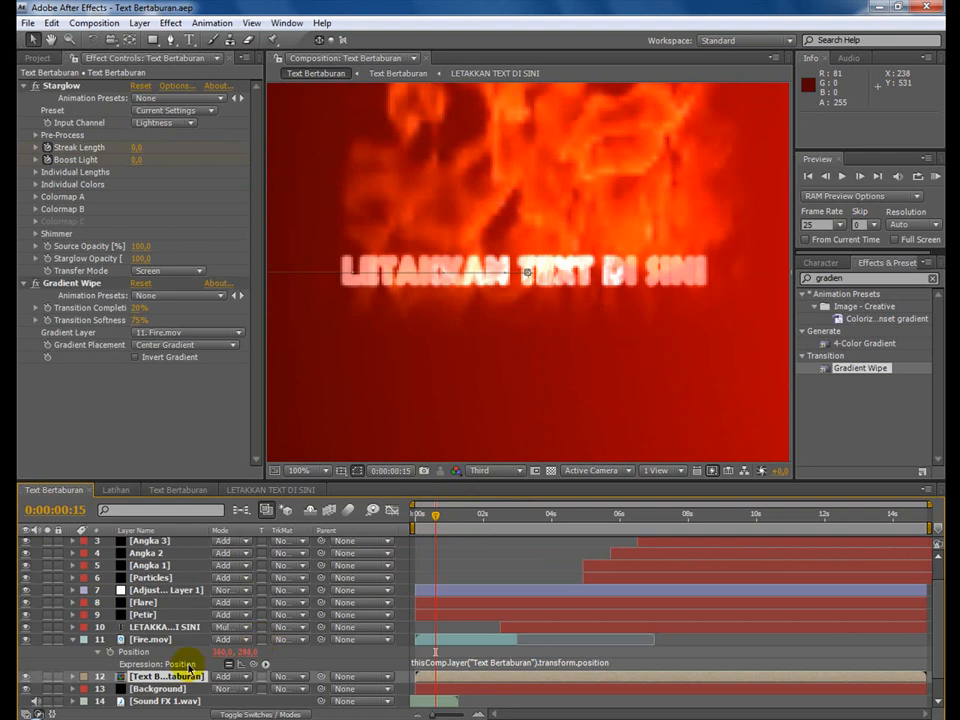
{"action": "left_click", "coordinate": [72, 641]}
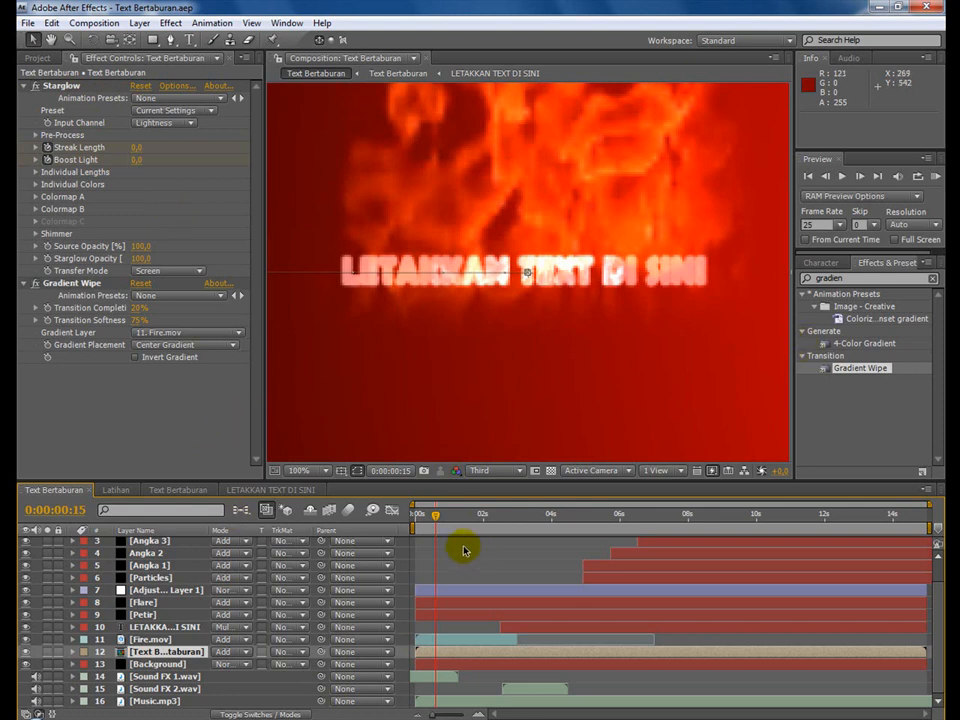
{"action": "left_click", "coordinate": [116, 490]}
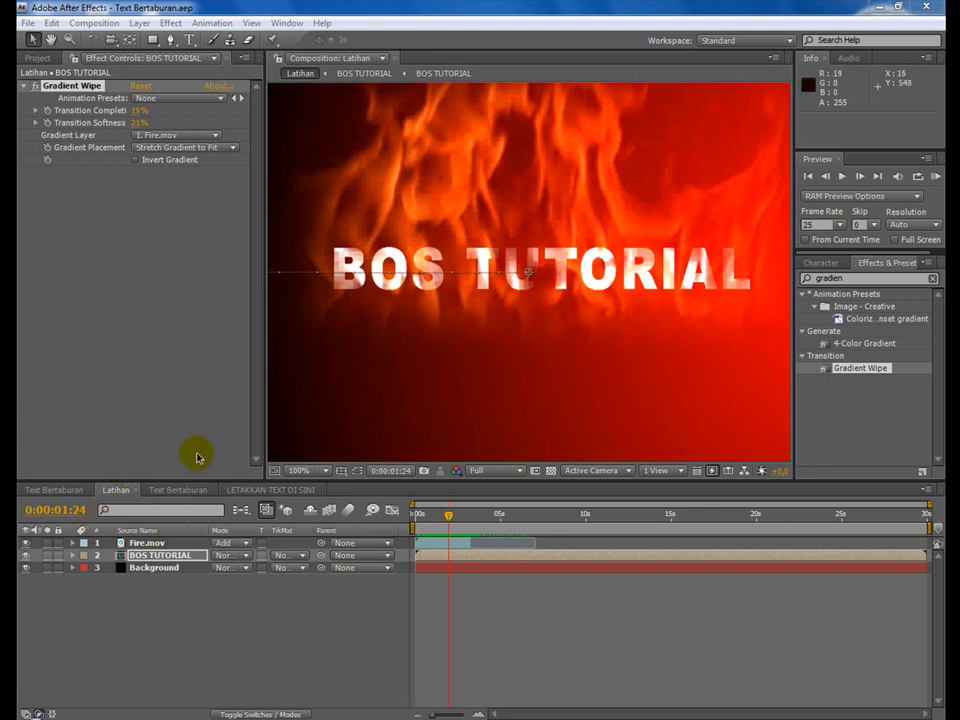
{"action": "left_click", "coordinate": [77, 494]}
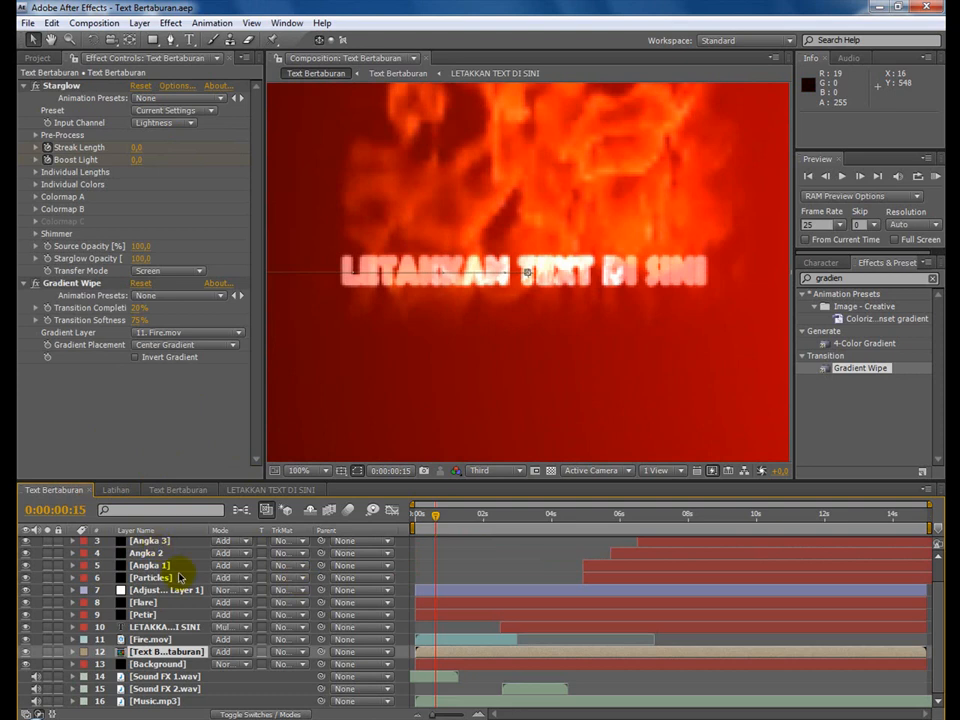
{"action": "left_click", "coordinate": [595, 517]}
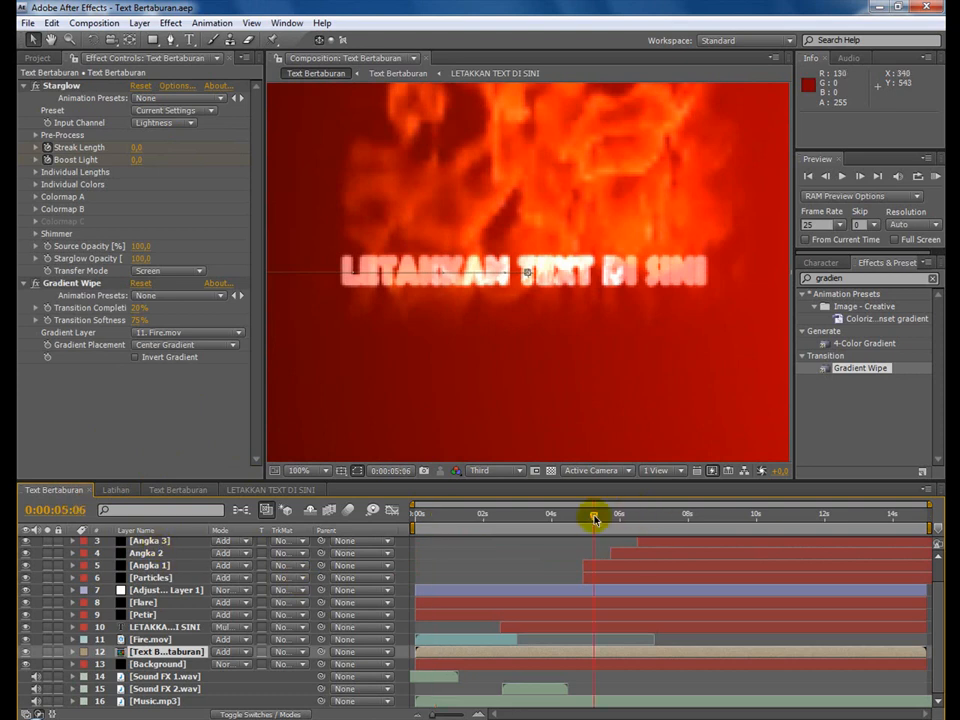
{"action": "left_click", "coordinate": [505, 517]}
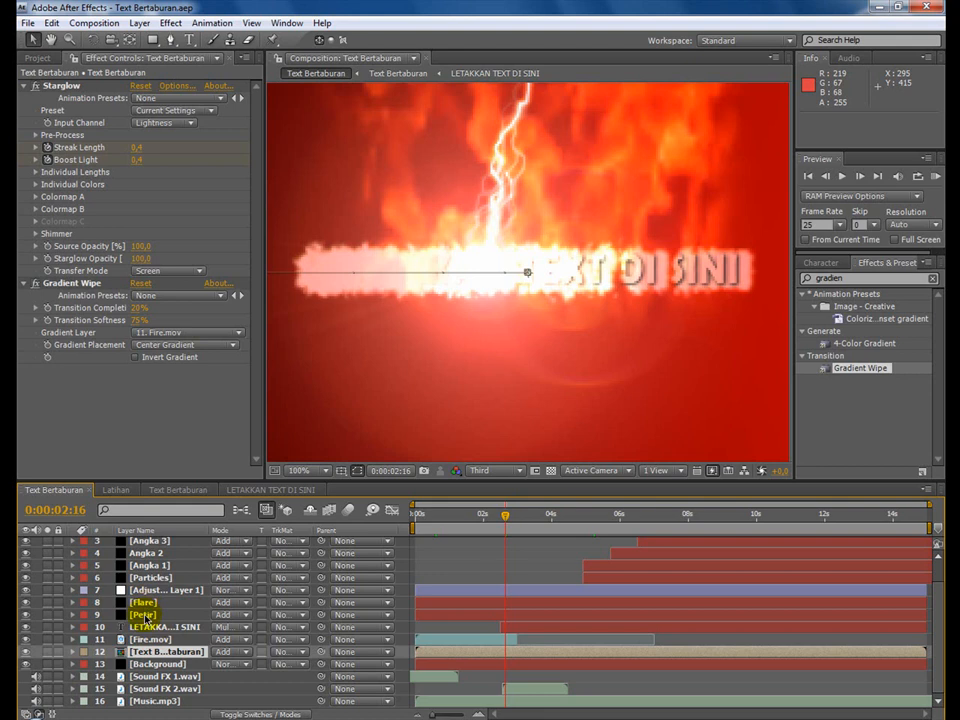
Create a black solid named Petir in the Latihan composition, keeping its size at 720 x 576 px.
{"action": "left_click", "coordinate": [116, 490]}
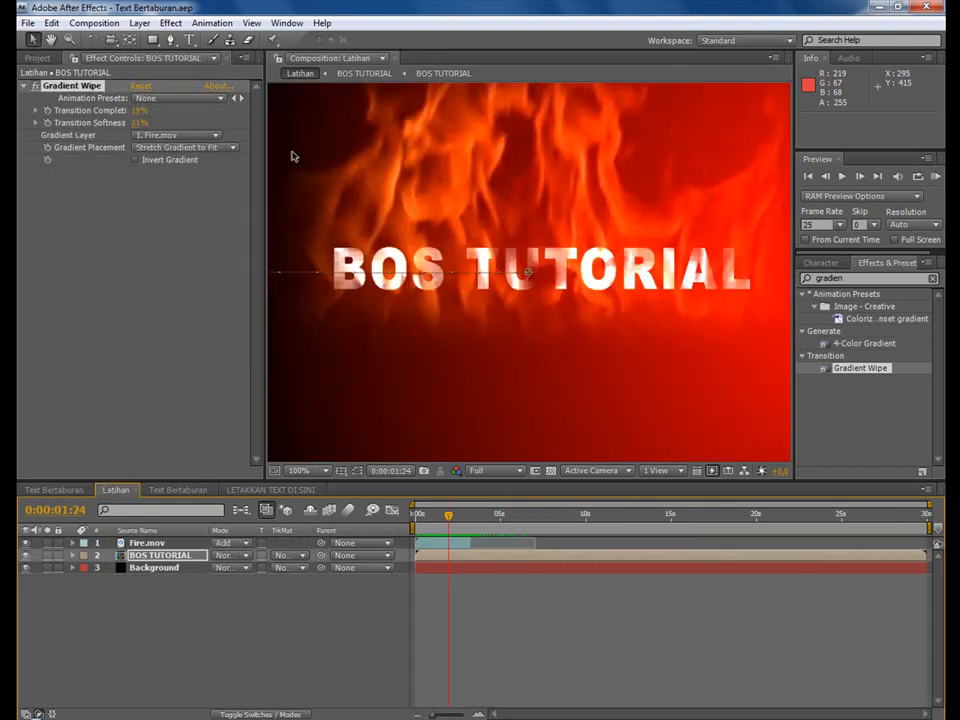
{"action": "left_click", "coordinate": [139, 22]}
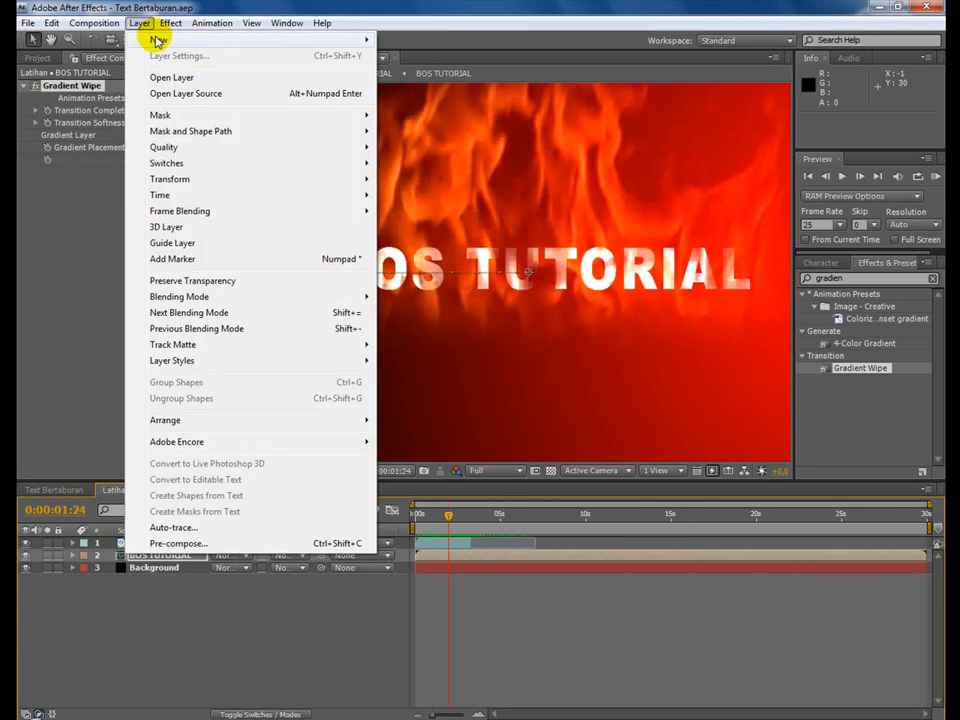
{"action": "mouse_move", "coordinate": [160, 40]}
{"action": "left_click", "coordinate": [428, 56]}
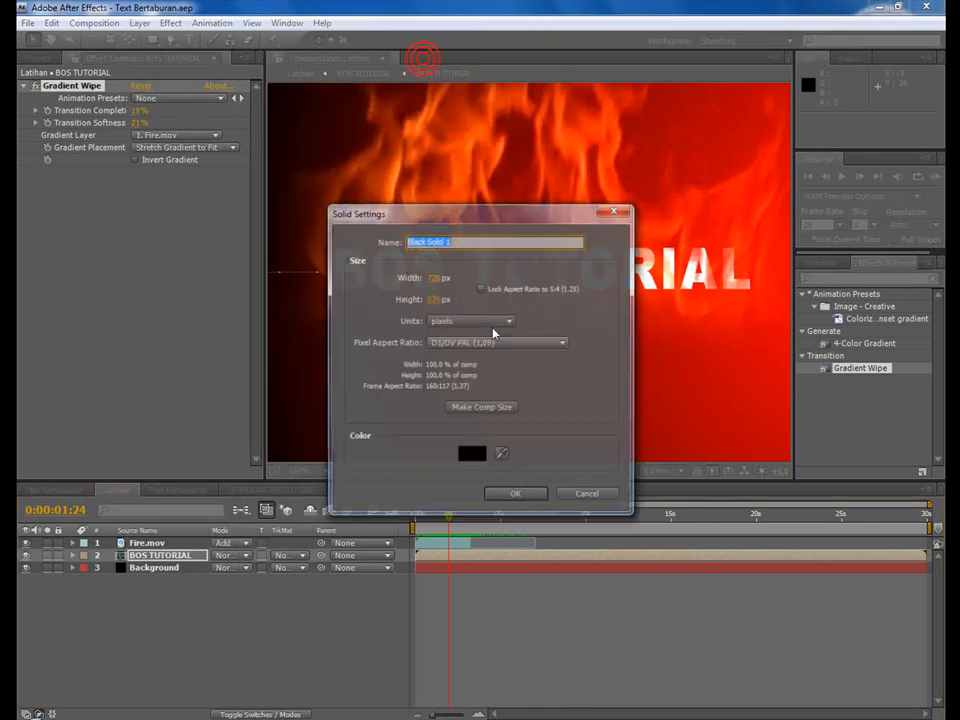
{"action": "double_click", "coordinate": [503, 239]}
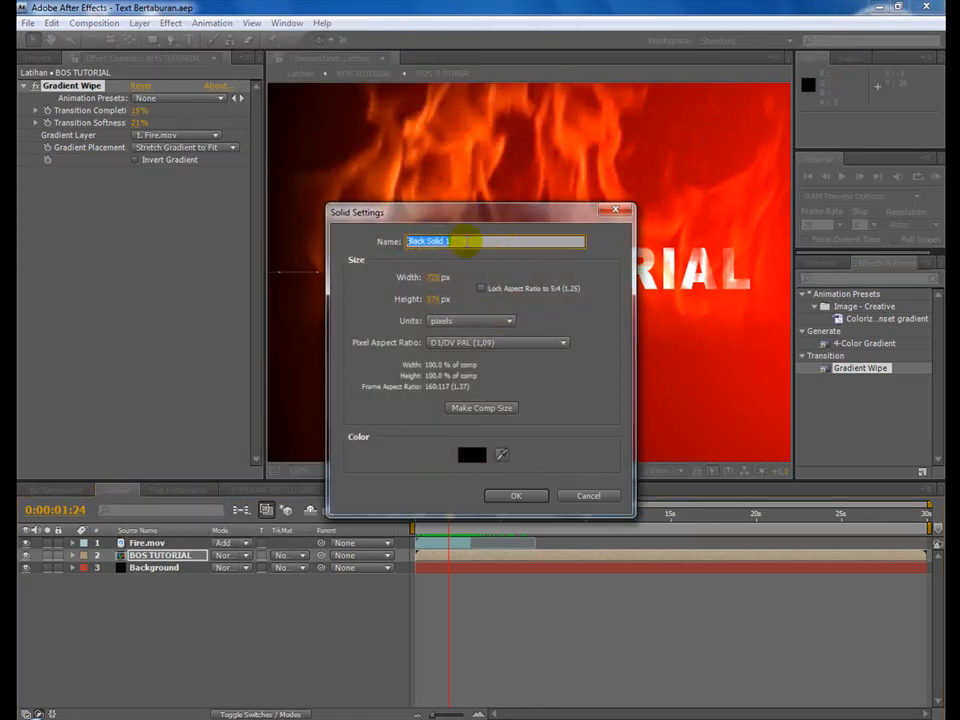
{"action": "type", "text": "Petir"}
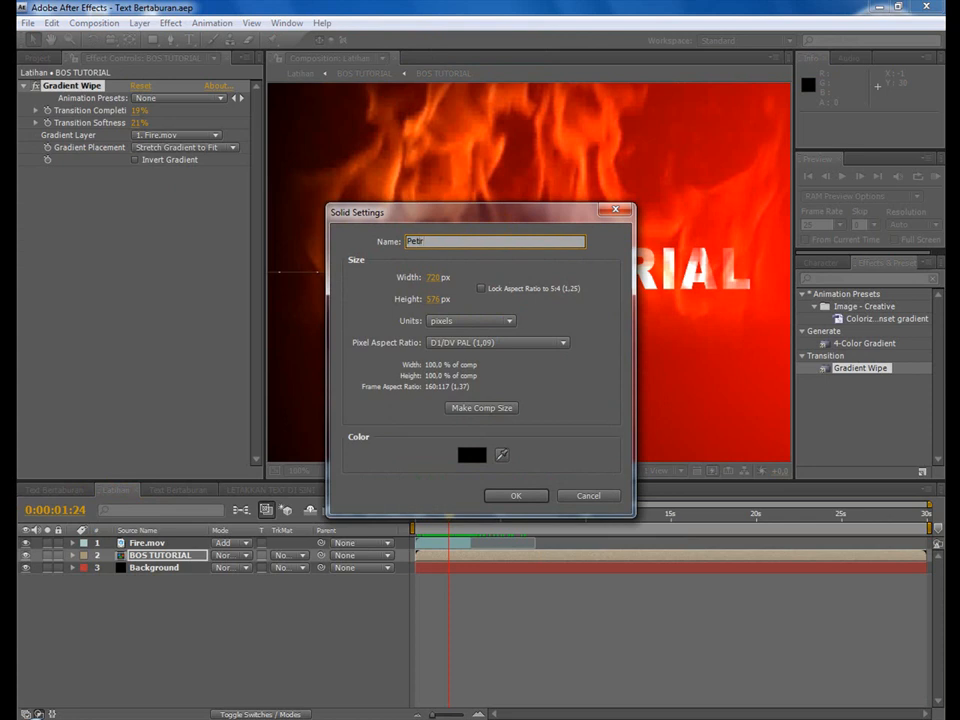
{"action": "left_click", "coordinate": [516, 496]}
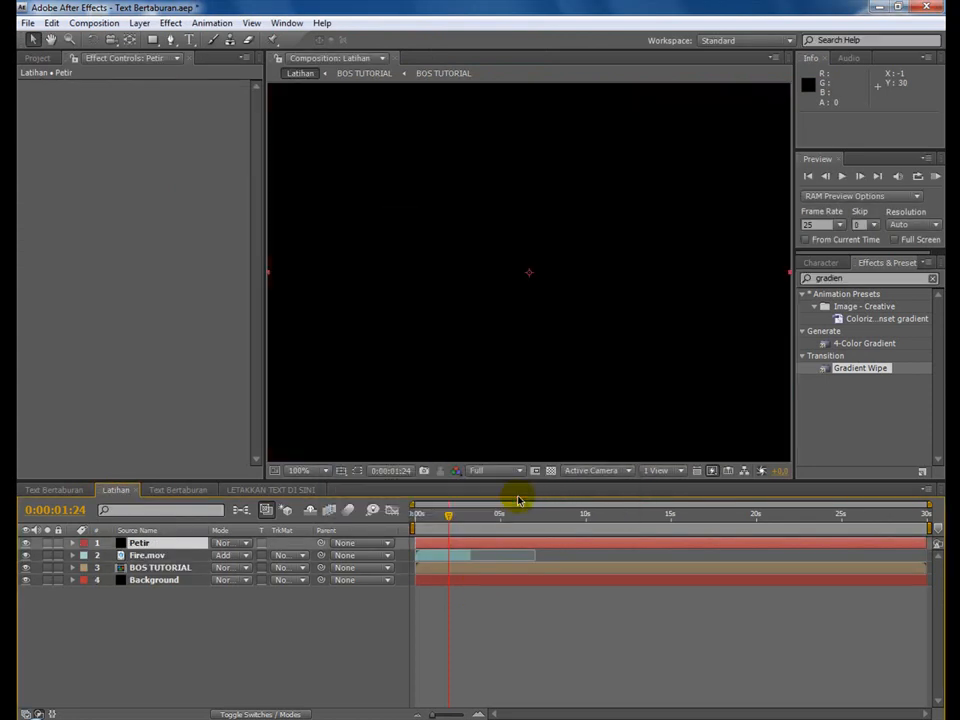
Set the blending mode of the Petir layer to Add and save the project.
{"action": "left_click", "coordinate": [227, 543]}
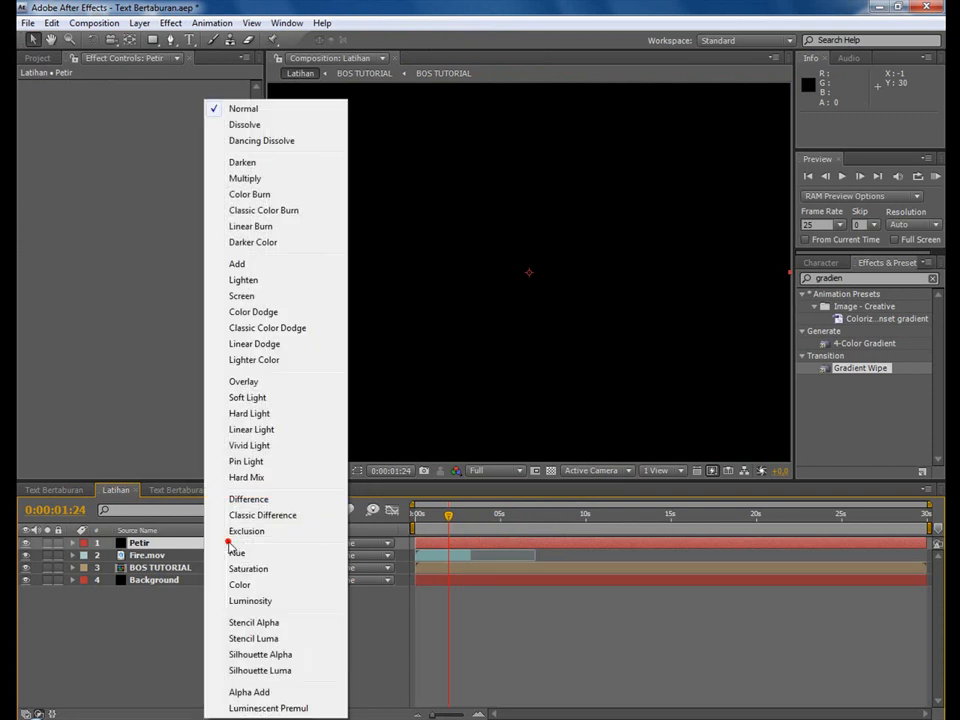
{"action": "left_click", "coordinate": [250, 264]}
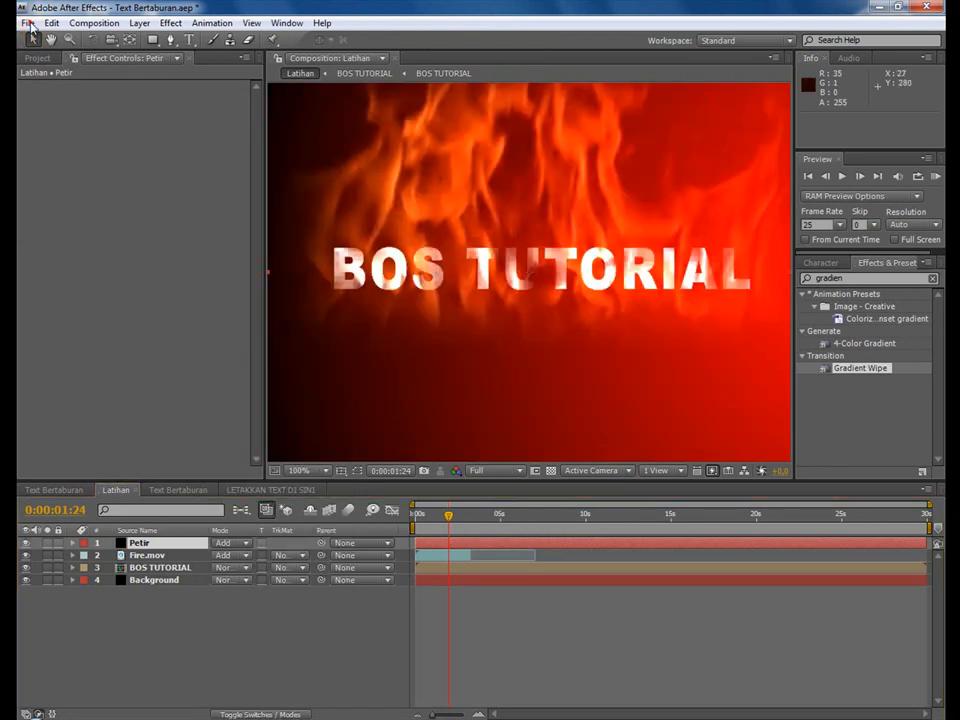
{"action": "left_click", "coordinate": [30, 23]}
{"action": "left_click", "coordinate": [70, 158]}
Try to find the lightning effect by searching the effects for "lighting" and "advance lighting".
{"action": "double_click", "coordinate": [870, 280]}
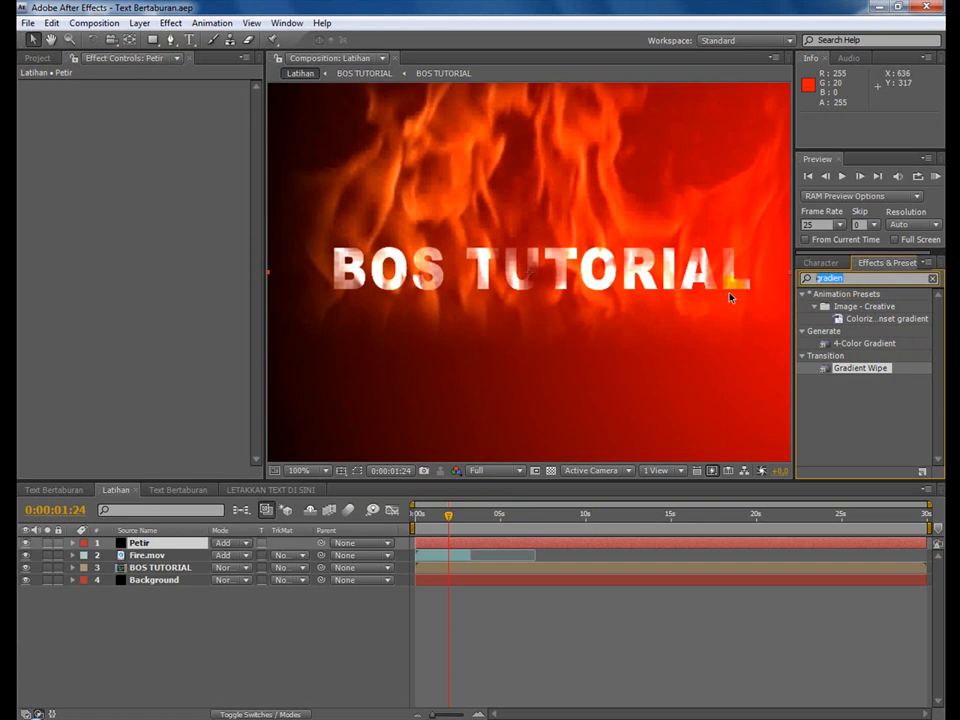
{"action": "type", "text": "l"}
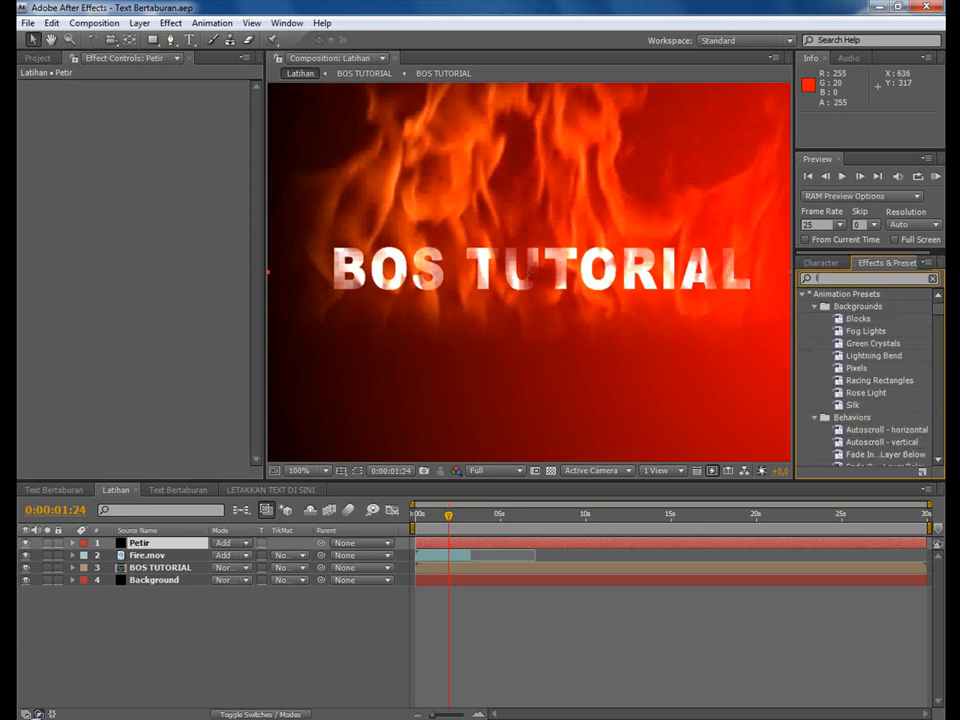
{"action": "type", "text": "ighting"}
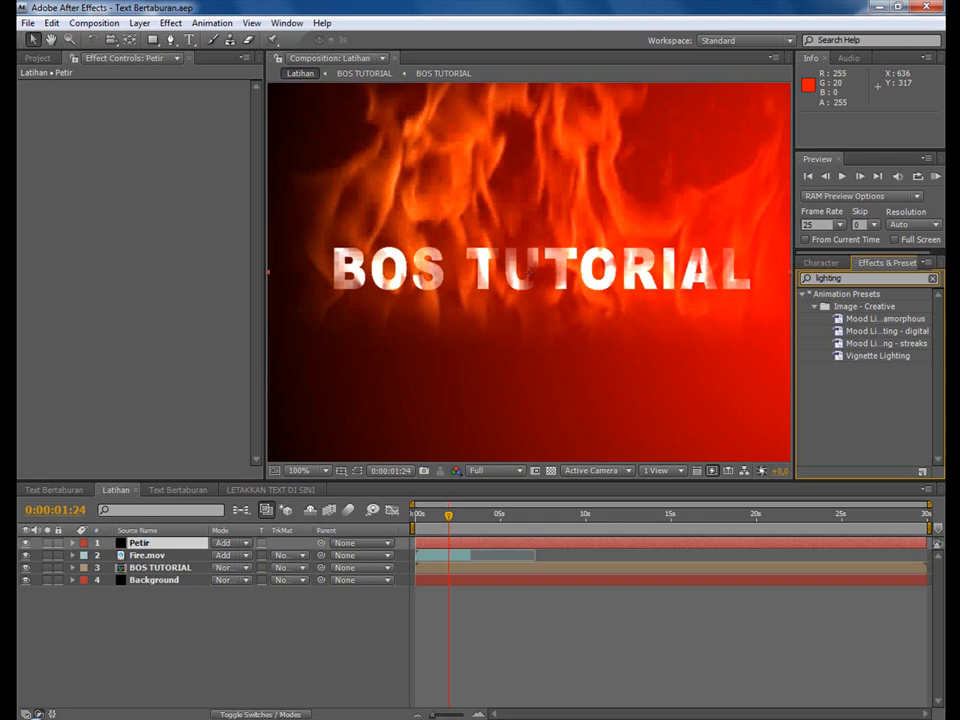
{"action": "left_click", "coordinate": [877, 278]}
{"action": "double_click", "coordinate": [820, 277]}
{"action": "left_click", "coordinate": [850, 278]}
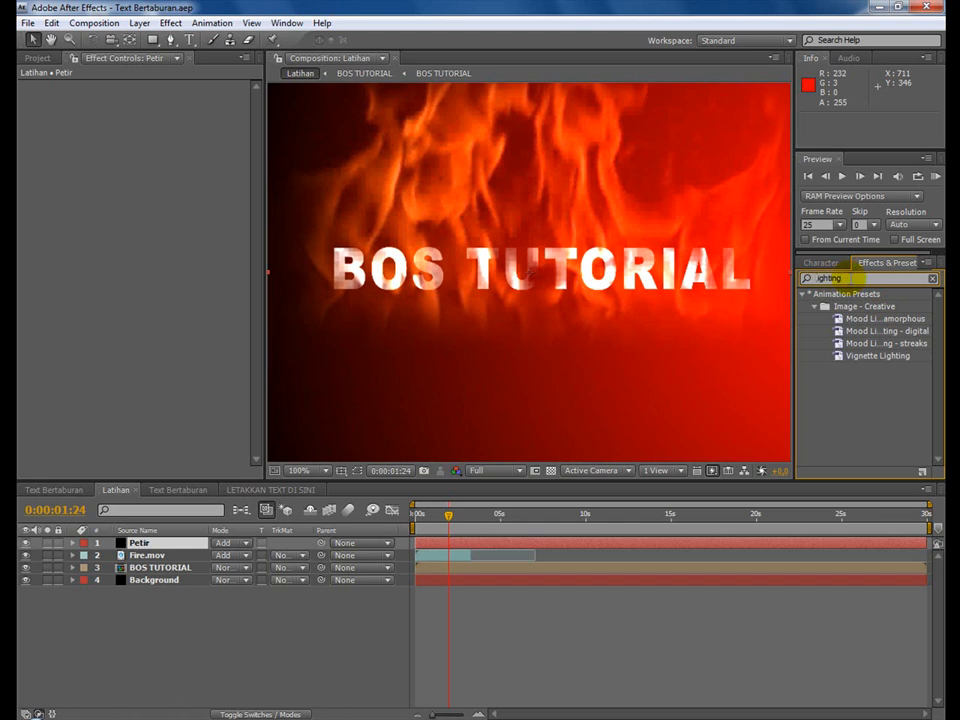
{"action": "type", "text": "advabc"}
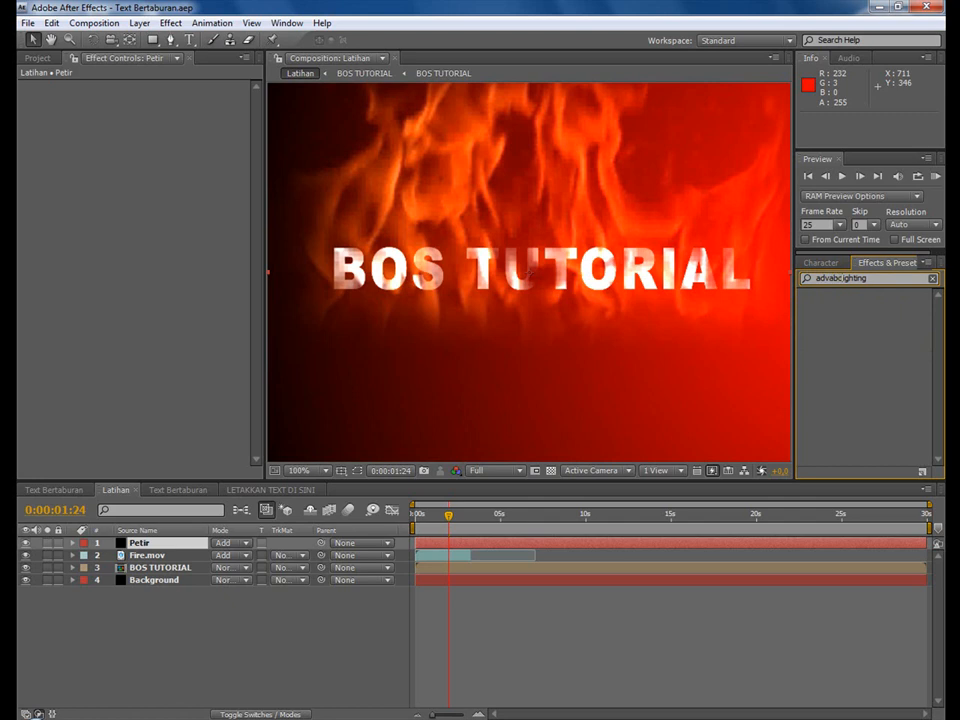
{"action": "key", "text": "BackSpace"}
{"action": "key", "text": "BackSpace"}
{"action": "key", "text": "BackSpace"}
{"action": "key", "text": "BackSpace"}
{"action": "key", "text": "BackSpace"}
{"action": "type", "text": "vance l"}
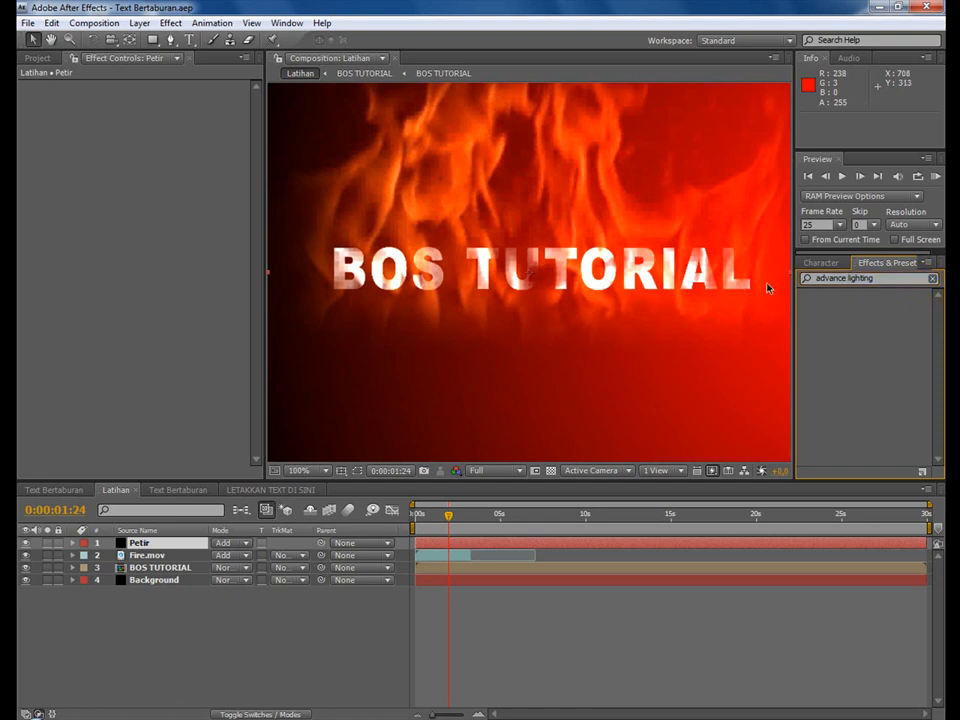
Clear the effects search and apply the Advanced Lightning effect to the Petir layer.
{"action": "left_click", "coordinate": [174, 23]}
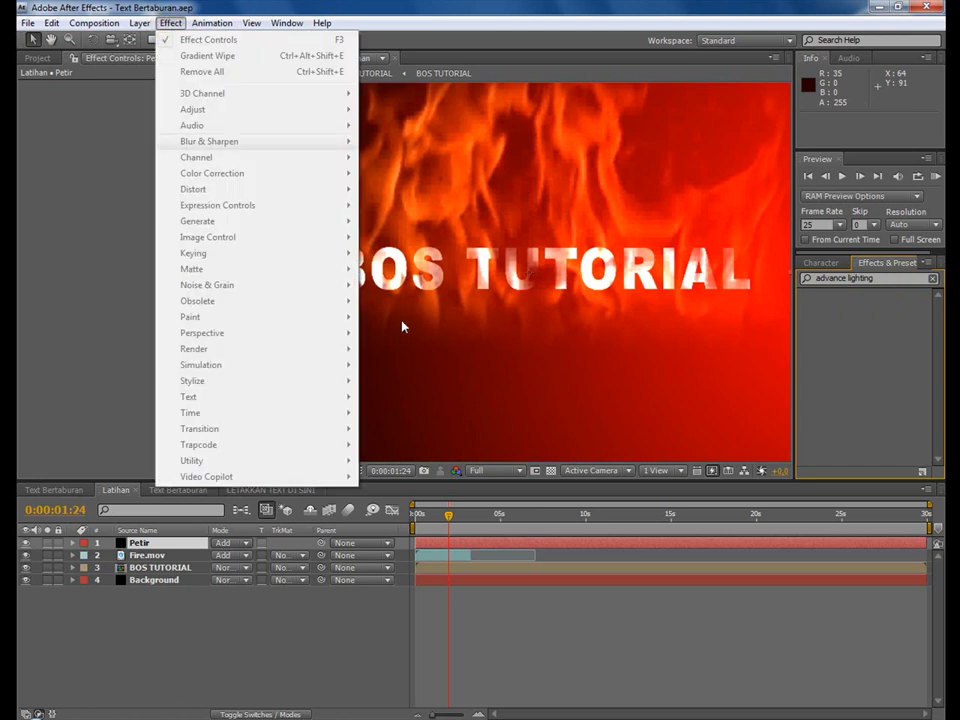
{"action": "left_click", "coordinate": [517, 670]}
{"action": "left_click", "coordinate": [139, 542]}
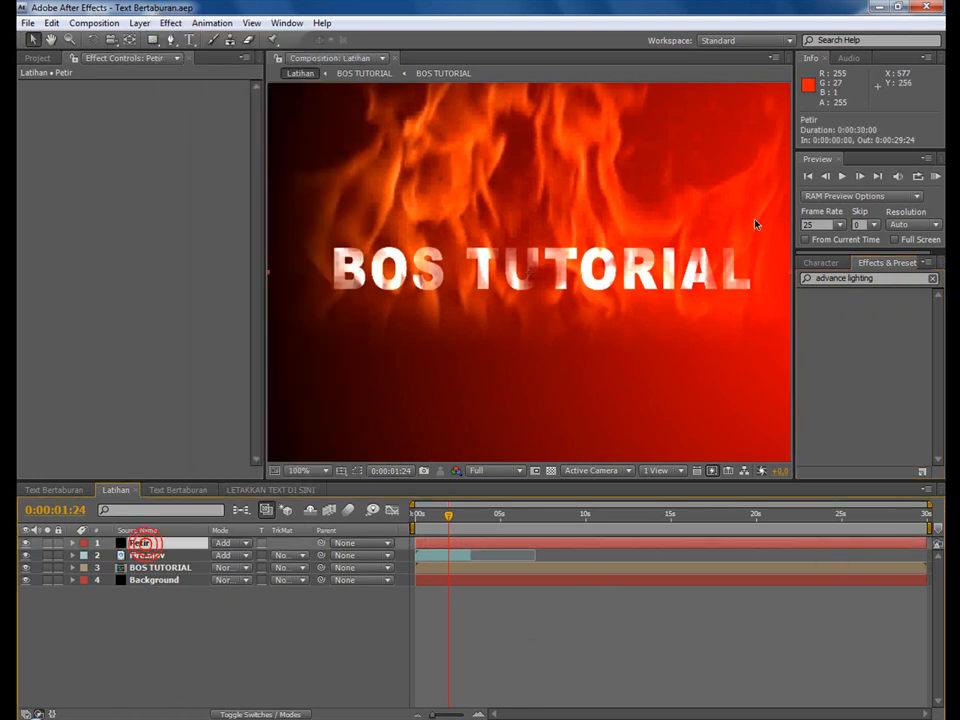
{"action": "left_click", "coordinate": [932, 279]}
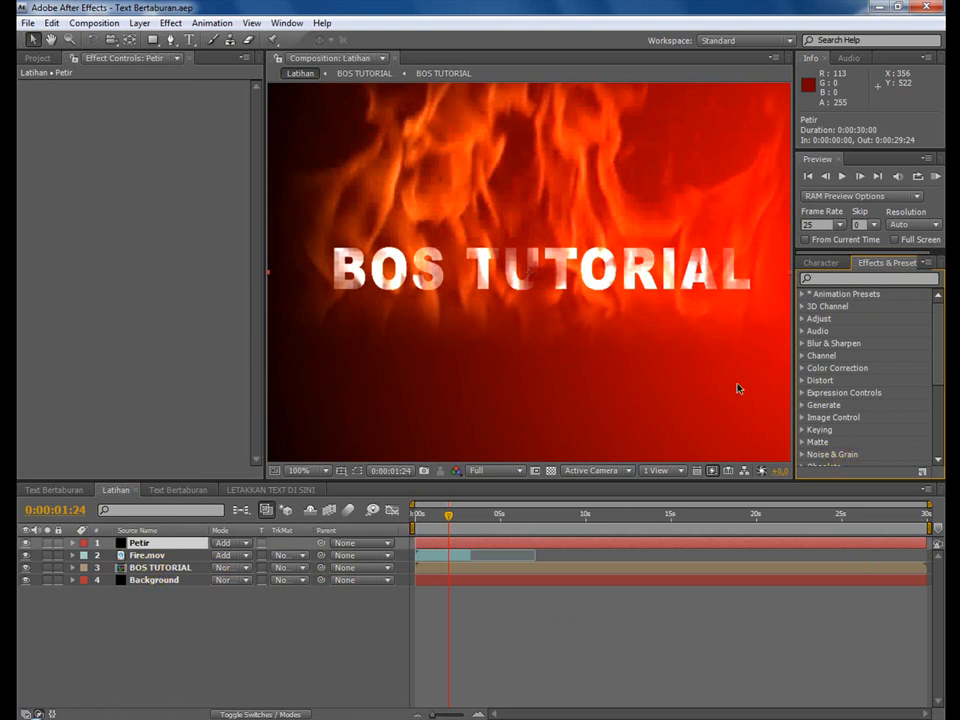
{"action": "left_click", "coordinate": [172, 27]}
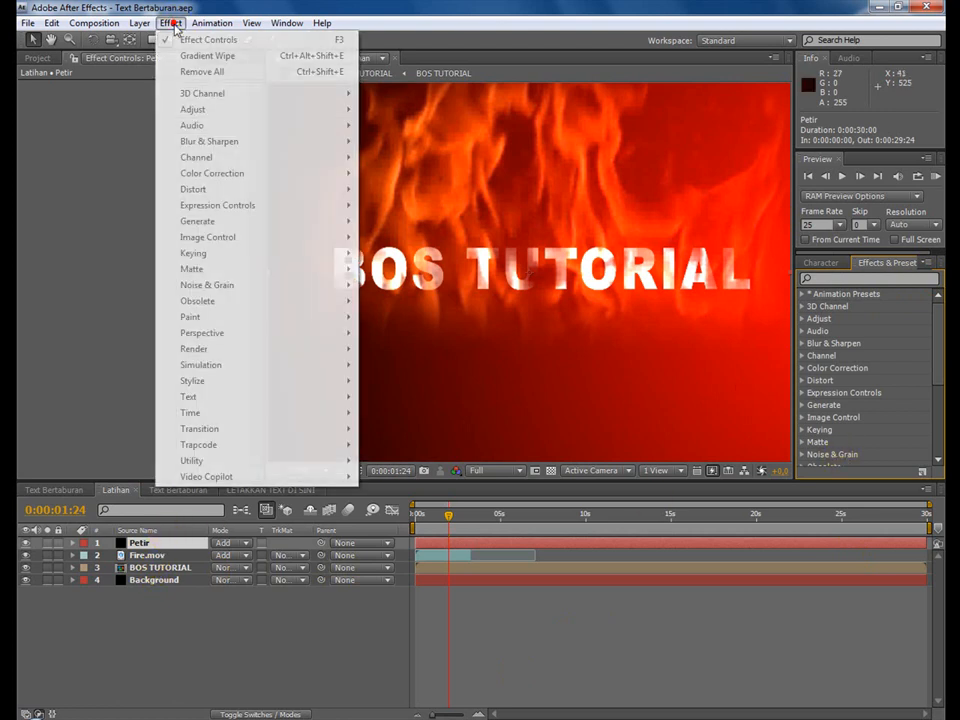
{"action": "left_click", "coordinate": [141, 545]}
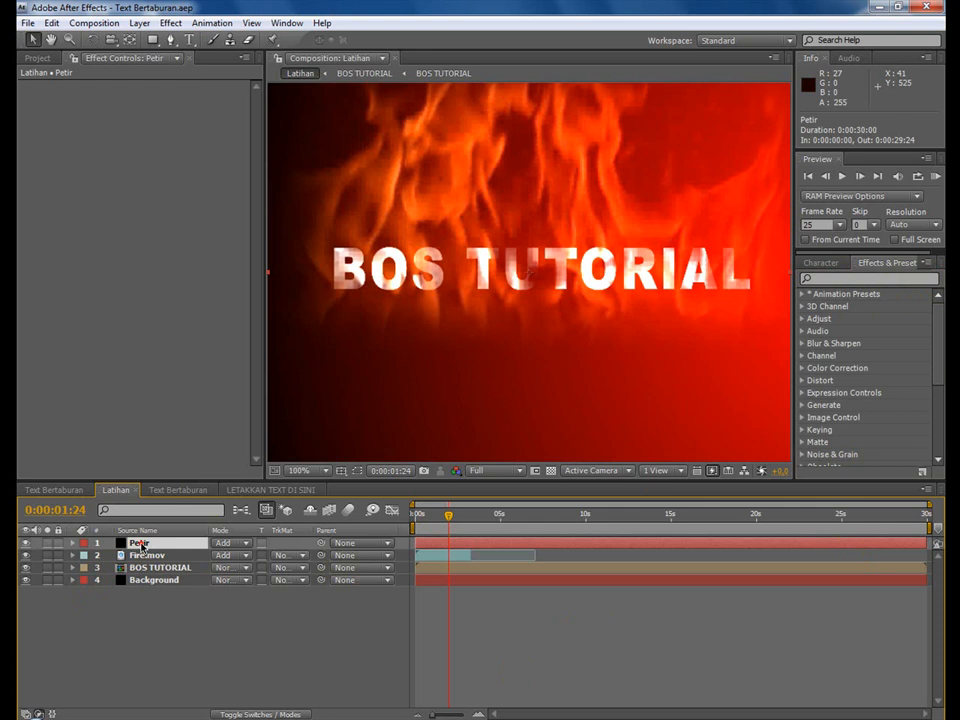
{"action": "left_click", "coordinate": [170, 22]}
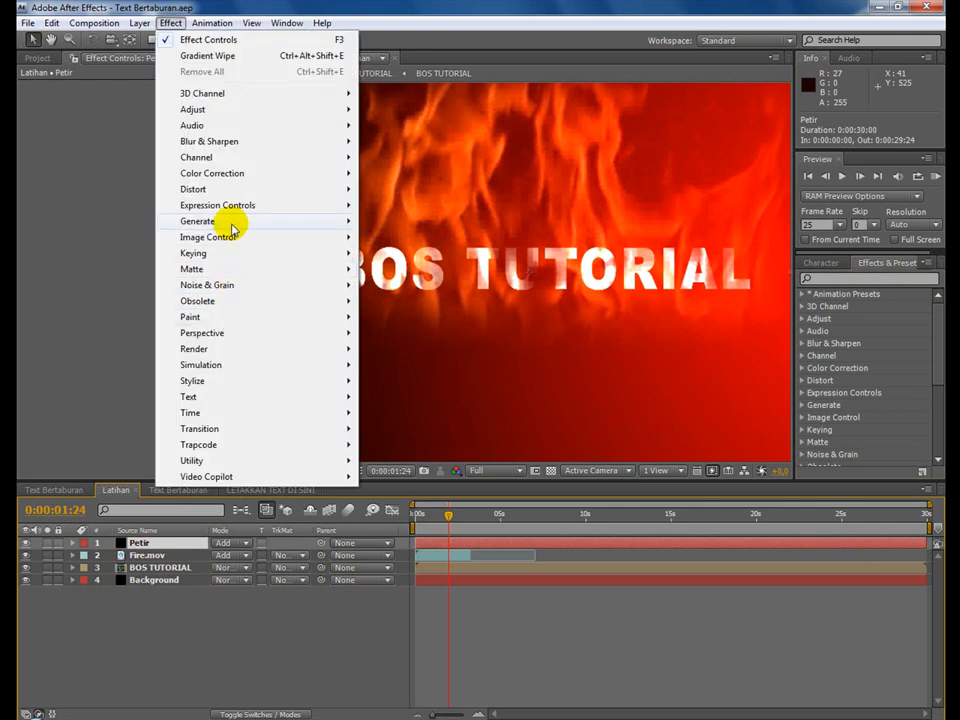
{"action": "mouse_move", "coordinate": [232, 226]}
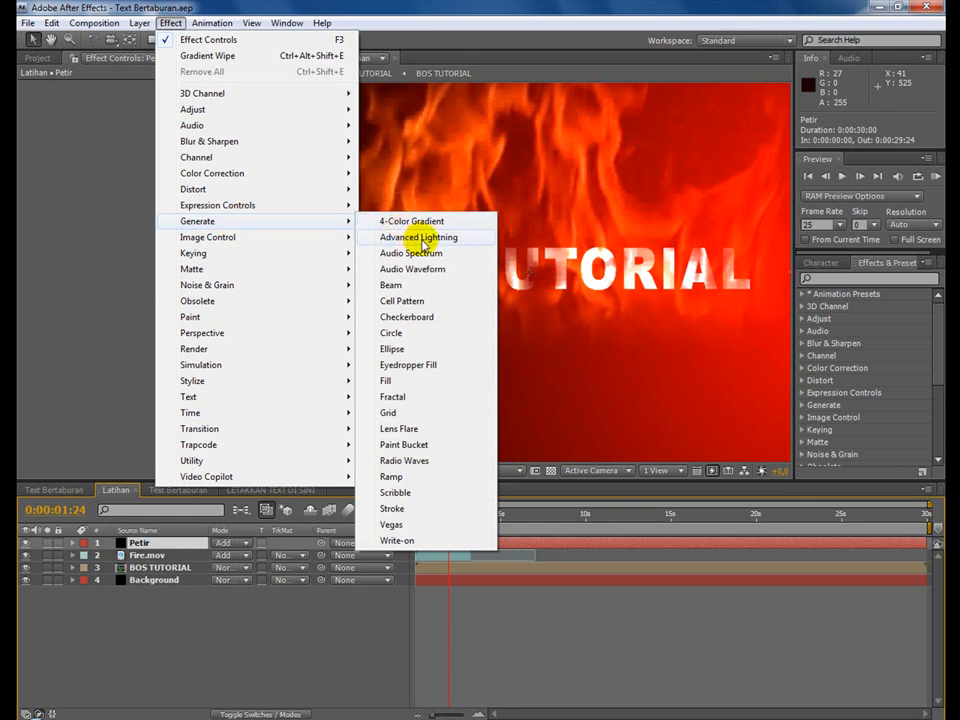
{"action": "left_click", "coordinate": [422, 241]}
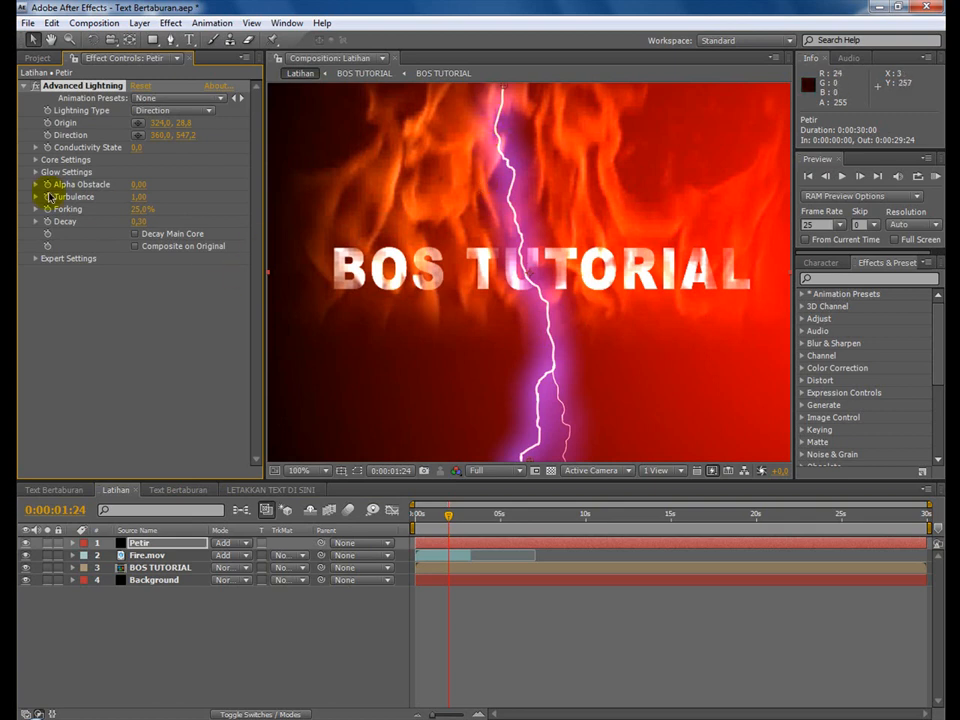
Set the Advanced Lightning type to Strike and move its origin above the frame to about 362, -143.
{"action": "left_click", "coordinate": [171, 112]}
{"action": "left_click", "coordinate": [169, 130]}
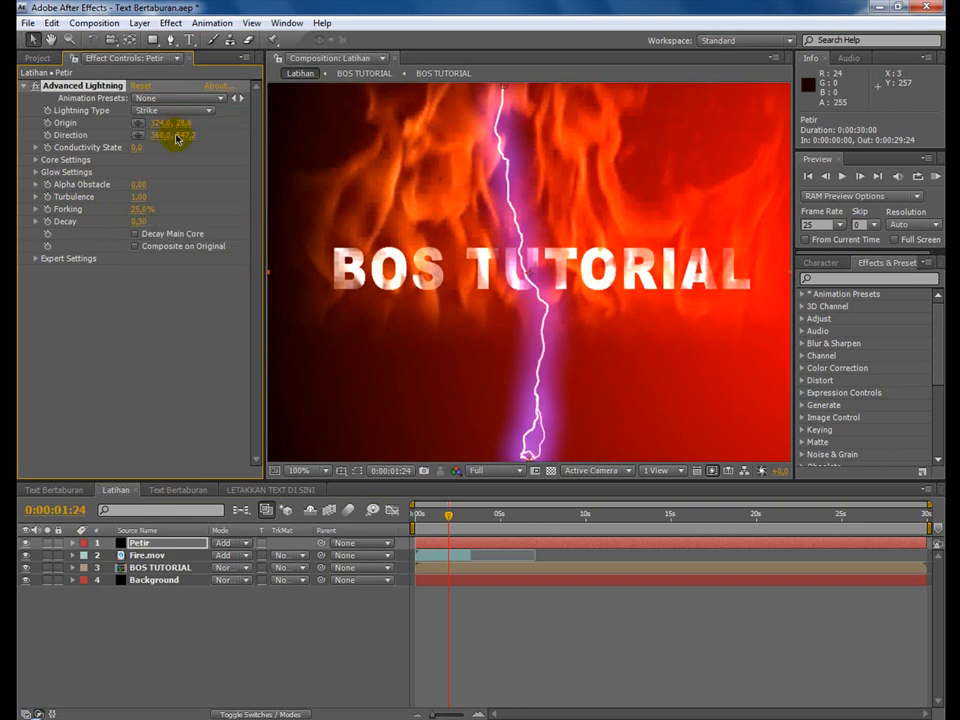
{"action": "scroll", "coordinate": [632, 255], "scroll_direction": "down", "scroll_amount": 2}
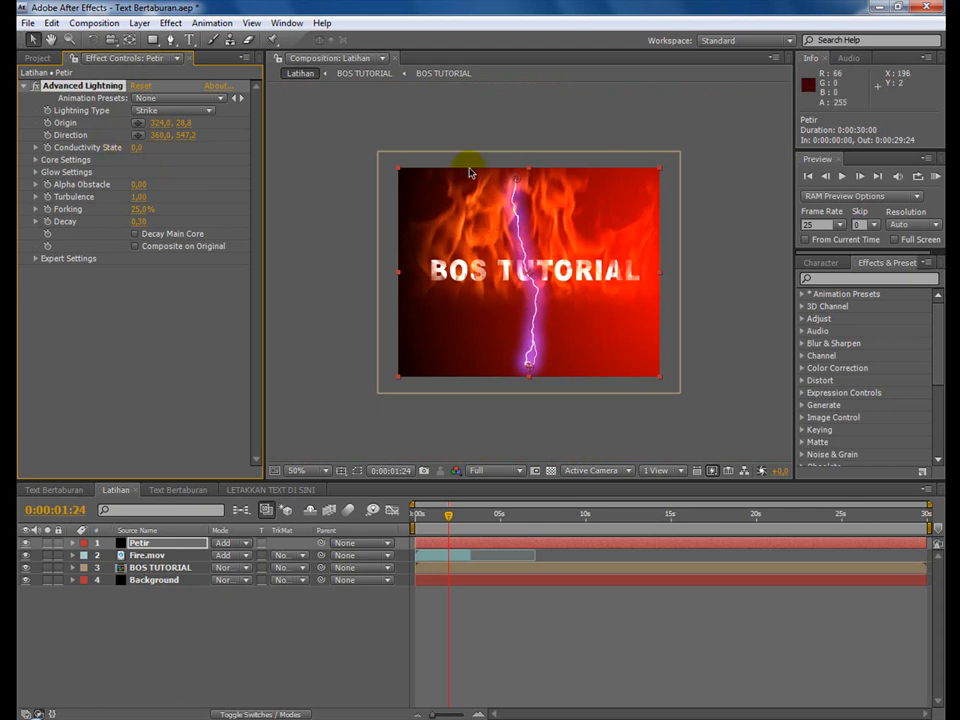
{"action": "left_click_drag", "start_coordinate": [519, 183], "coordinate": [532, 120]}
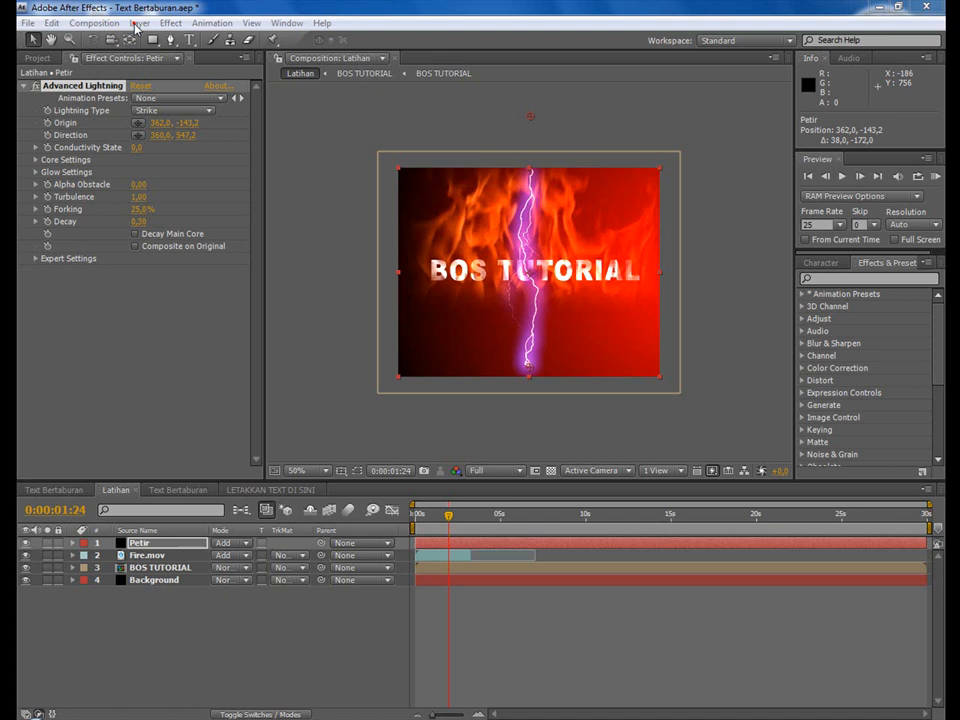
Create a black solid layer named Flare and set its blending mode to Add.
{"action": "left_click", "coordinate": [136, 23]}
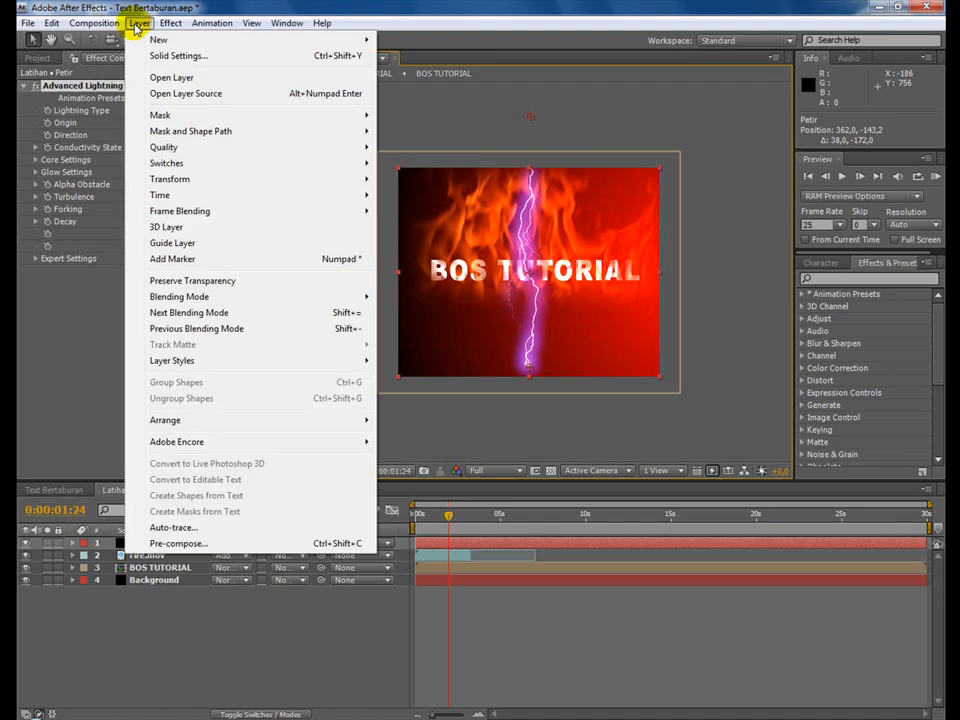
{"action": "mouse_move", "coordinate": [160, 39]}
{"action": "left_click", "coordinate": [443, 54]}
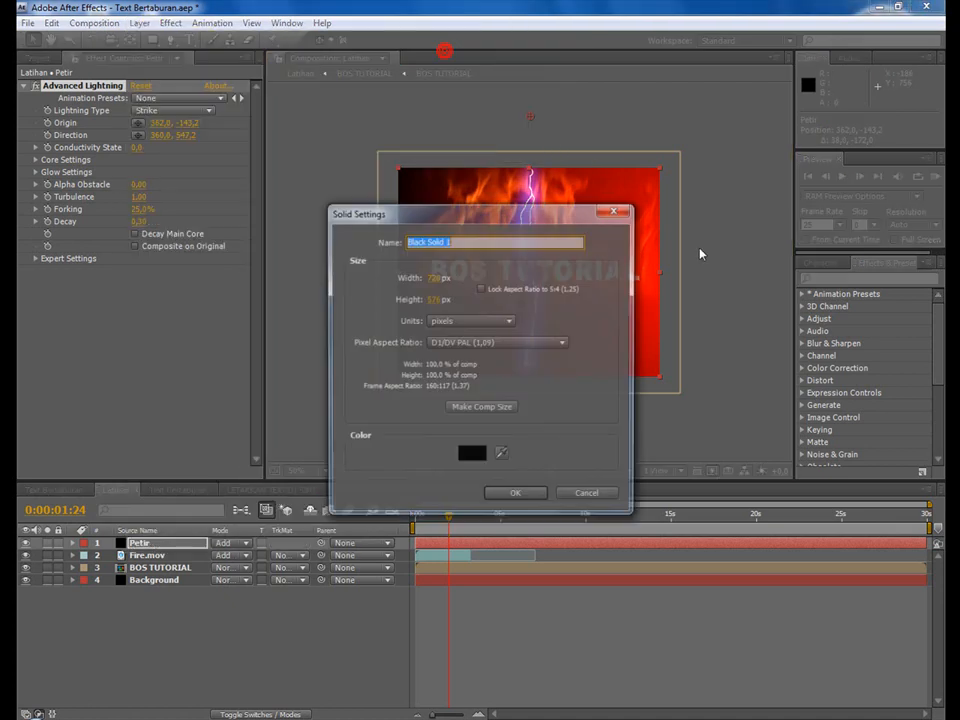
{"action": "type", "text": "Flare"}
{"action": "key", "text": "Return"}
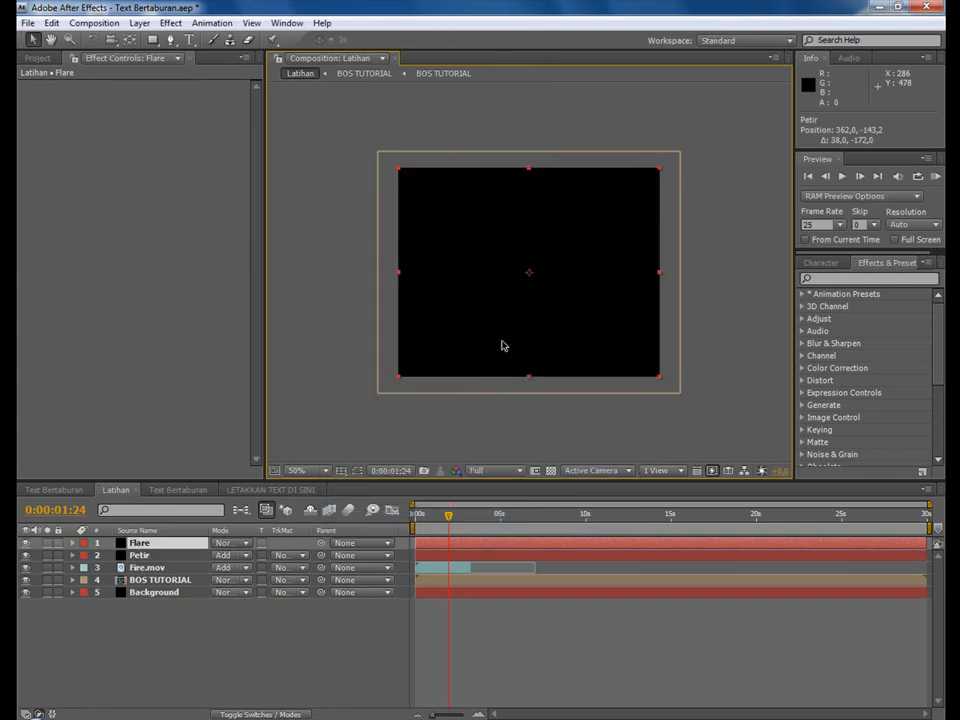
{"action": "left_click", "coordinate": [240, 546]}
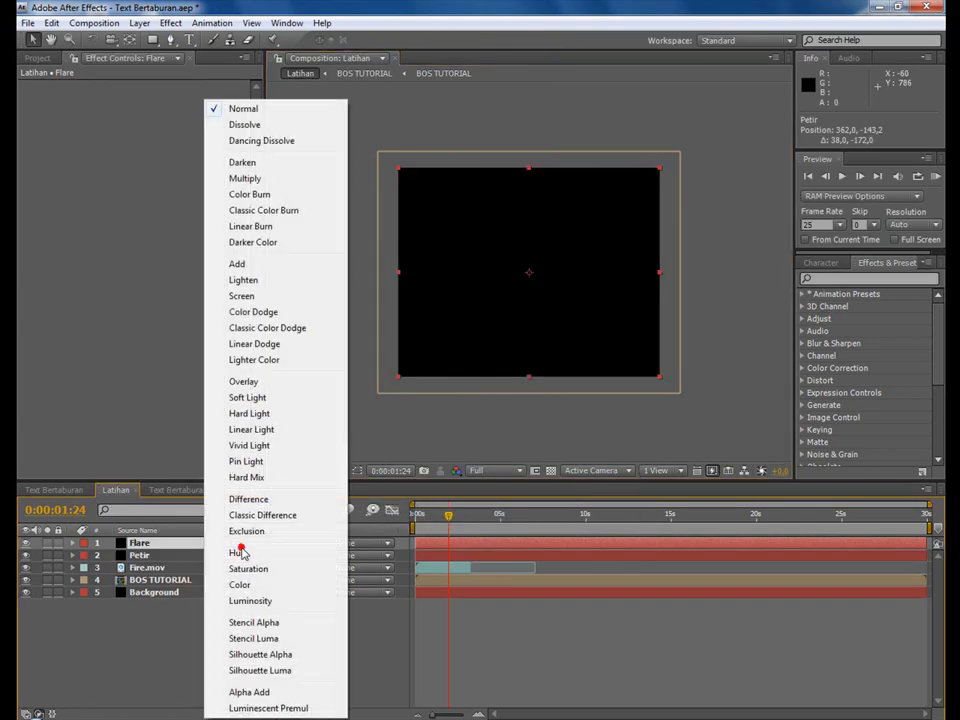
{"action": "left_click", "coordinate": [270, 263]}
Apply the Lens Flare effect to the Flare layer and set its lens type to 105mm Prime.
{"action": "key", "text": "period"}
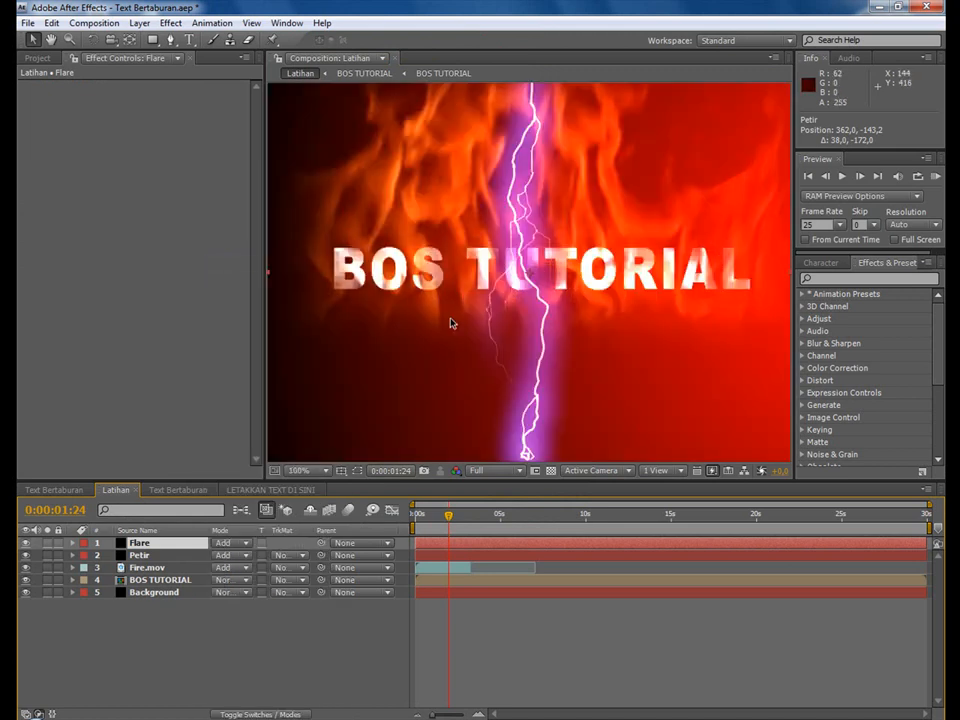
{"action": "left_click", "coordinate": [829, 278]}
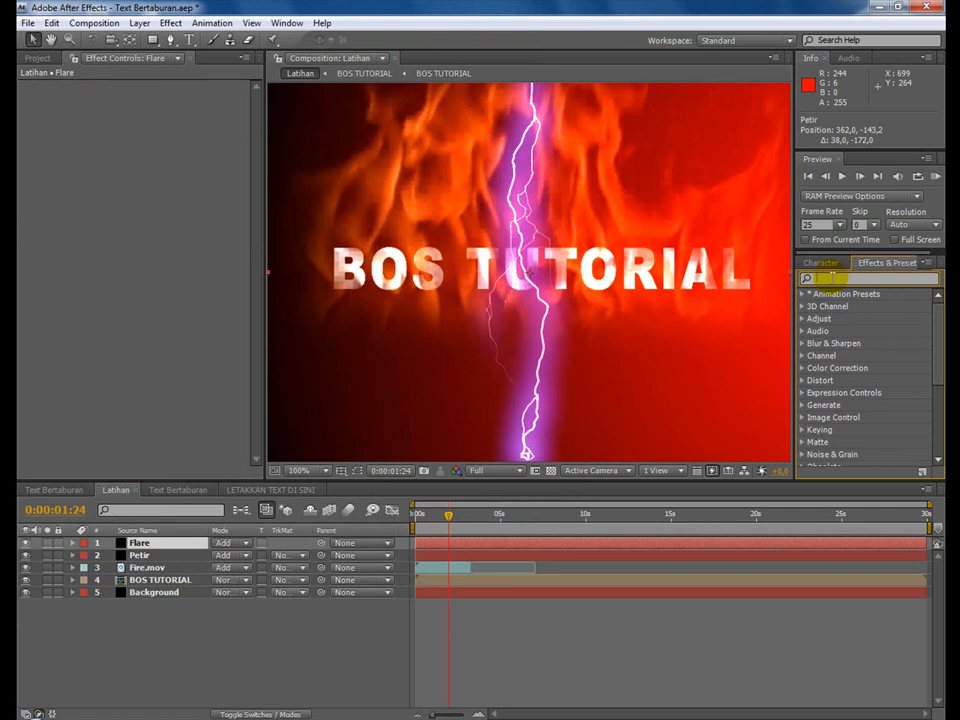
{"action": "type", "text": "flare"}
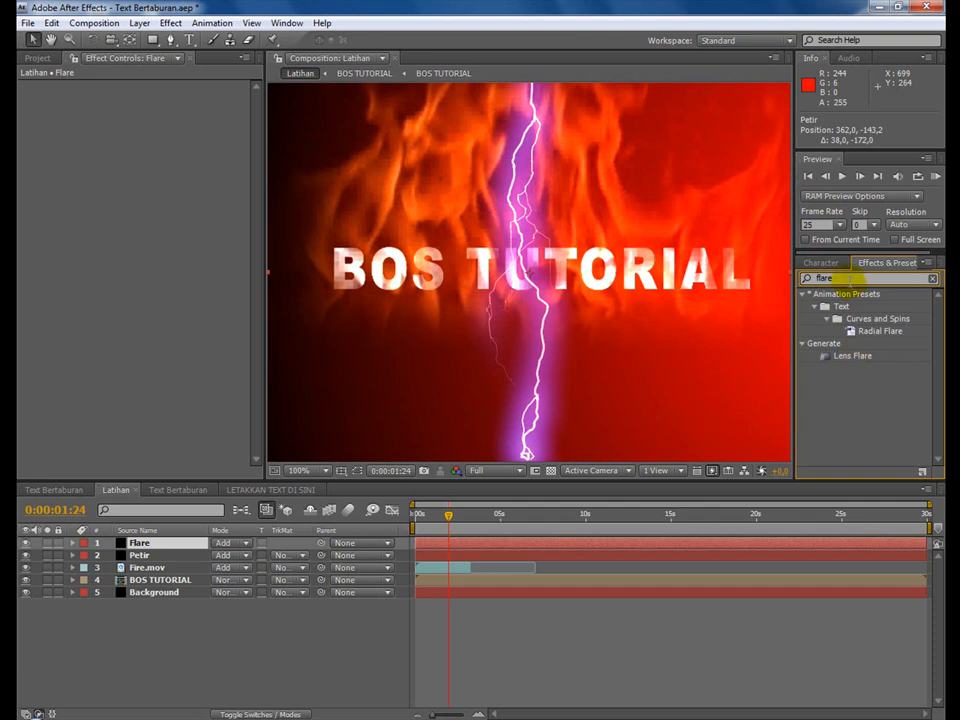
{"action": "double_click", "coordinate": [847, 358]}
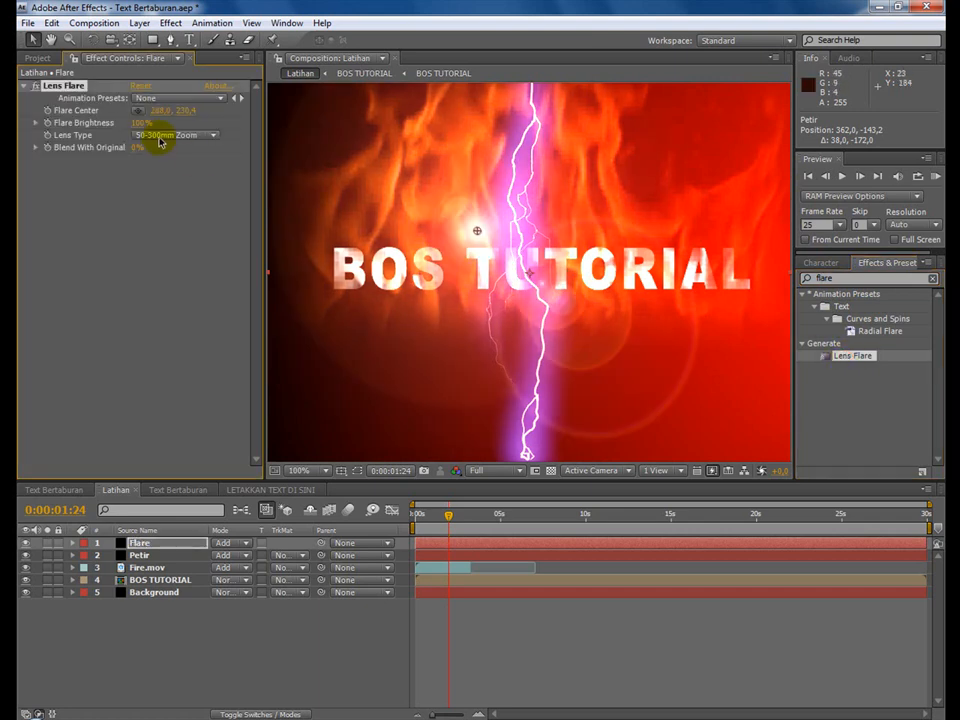
{"action": "left_click", "coordinate": [171, 141]}
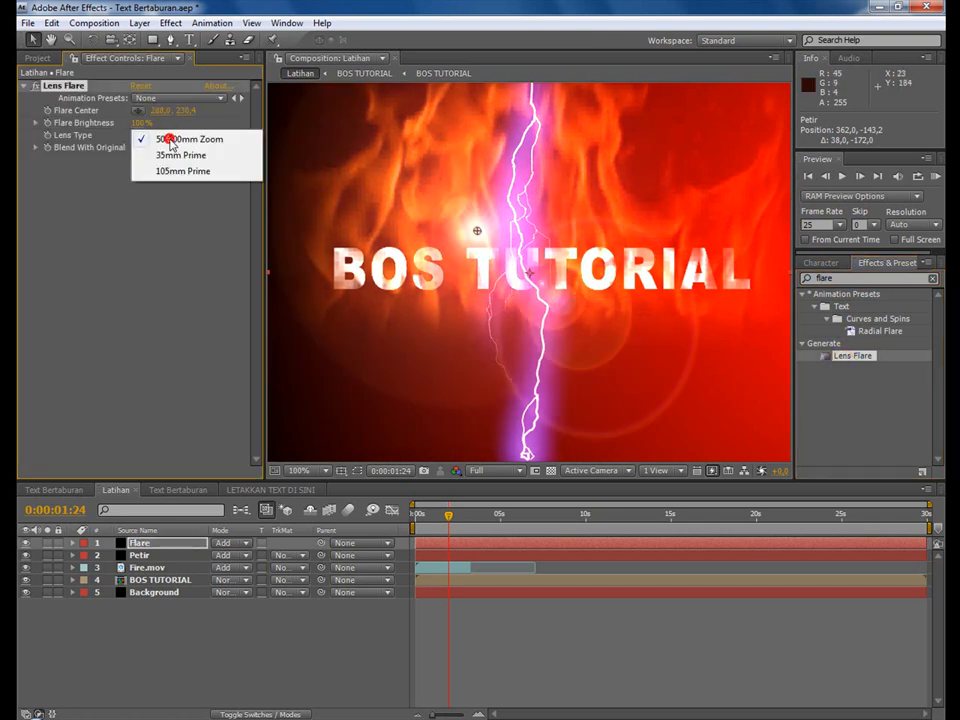
{"action": "left_click", "coordinate": [182, 154]}
{"action": "left_click", "coordinate": [180, 135]}
{"action": "left_click", "coordinate": [184, 154]}
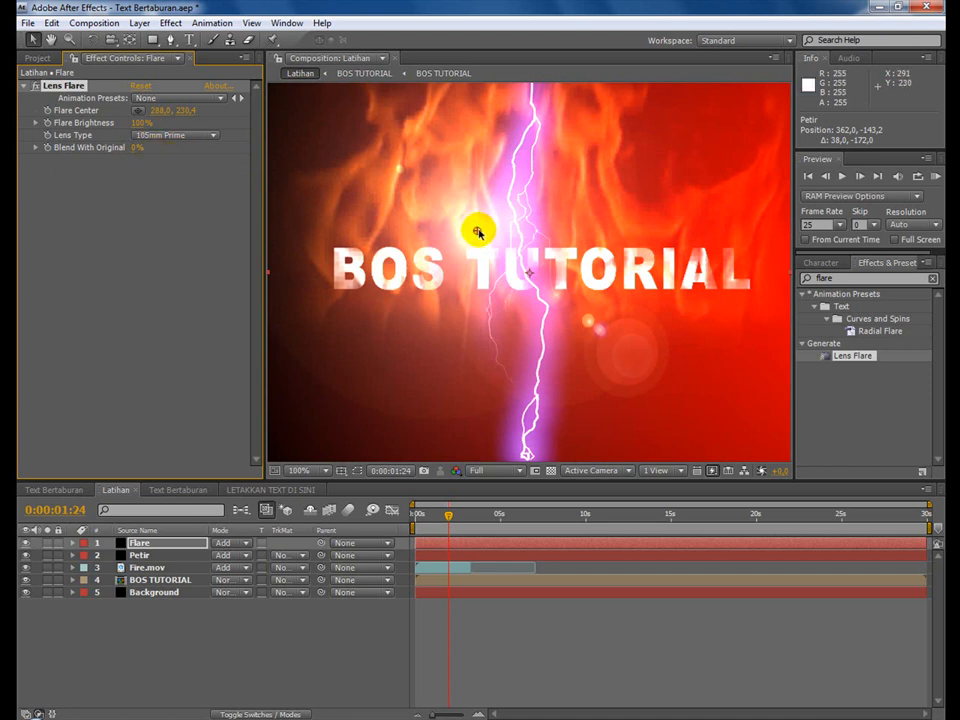
Move the flare center to the start of the BOS TUTORIAL text, about 73, 286, with the time at 0:00:02:12.
{"action": "left_click_drag", "start_coordinate": [478, 232], "coordinate": [340, 272]}
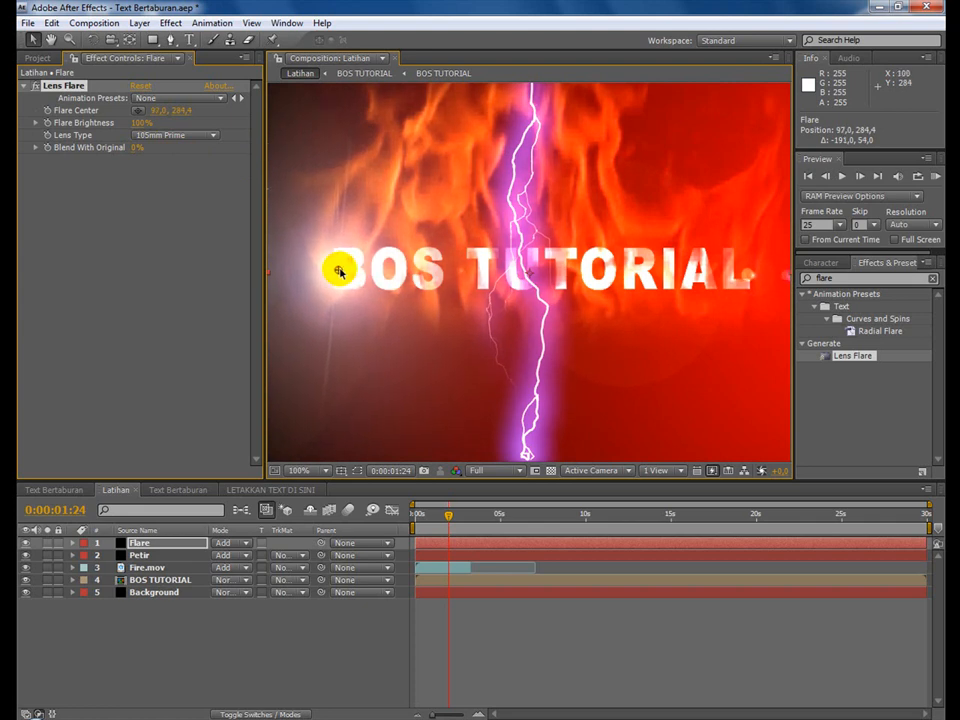
{"action": "mouse_move", "coordinate": [449, 518]}
{"action": "left_mouse_down"}
{"action": "mouse_move", "coordinate": [432, 525]}
{"action": "mouse_move", "coordinate": [458, 527]}
{"action": "left_mouse_up"}
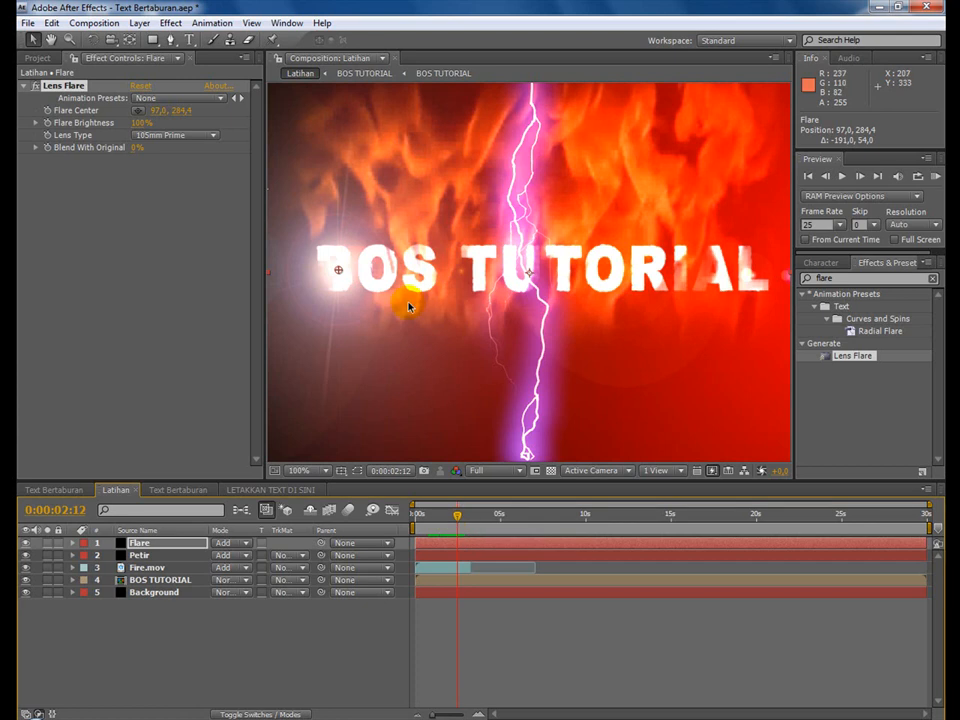
{"action": "left_click_drag", "start_coordinate": [339, 272], "coordinate": [322, 274]}
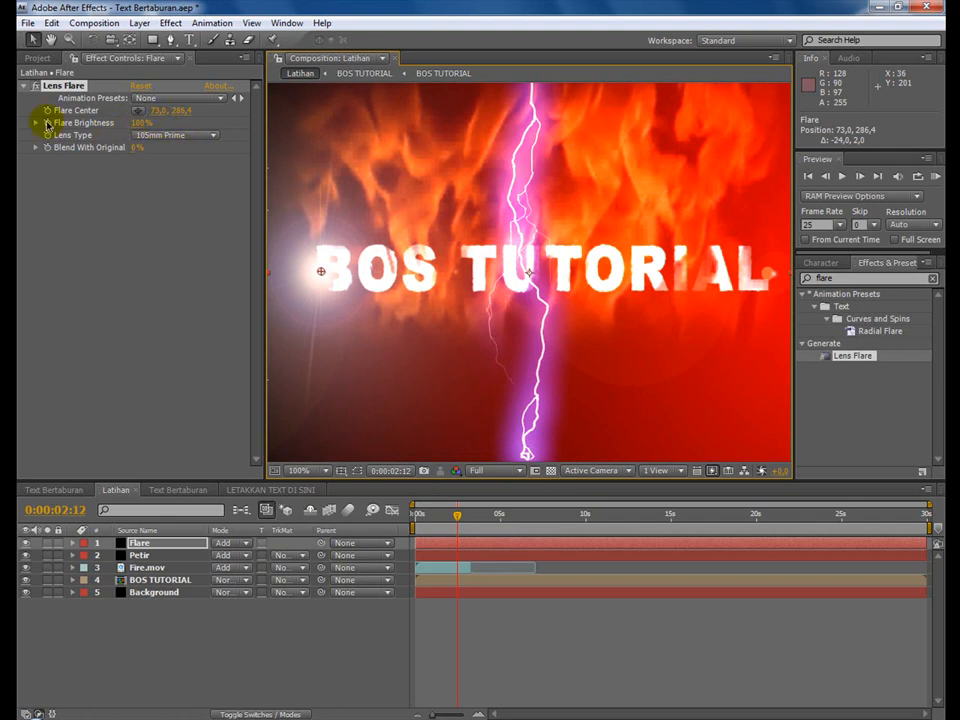
Start keyframing the Flare Brightness at 0:00:02:12 with a value of 0%.
{"action": "left_click", "coordinate": [140, 122]}
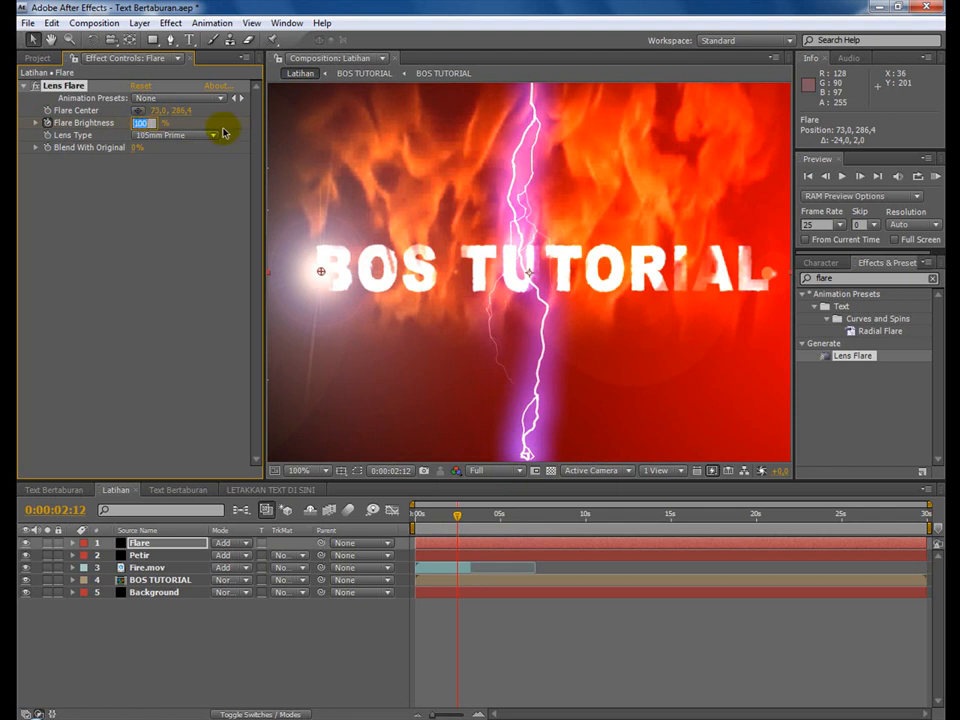
{"action": "type", "text": "0"}
{"action": "key", "text": "Return"}
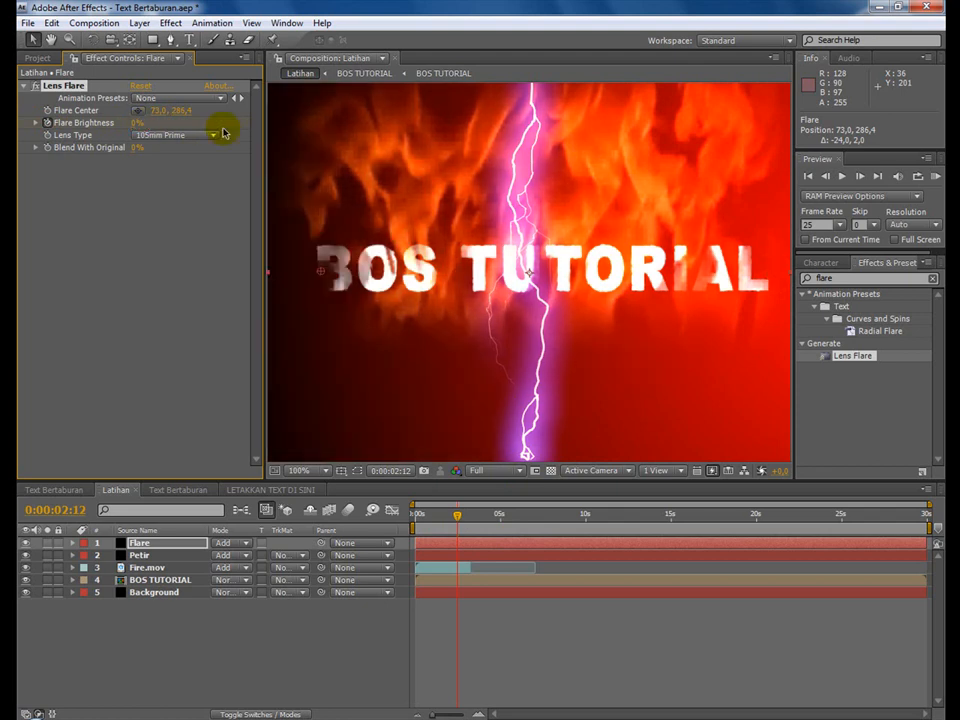
Go to 0:00:02:14 and set the Flare Brightness to 125%.
{"action": "left_click", "coordinate": [80, 512]}
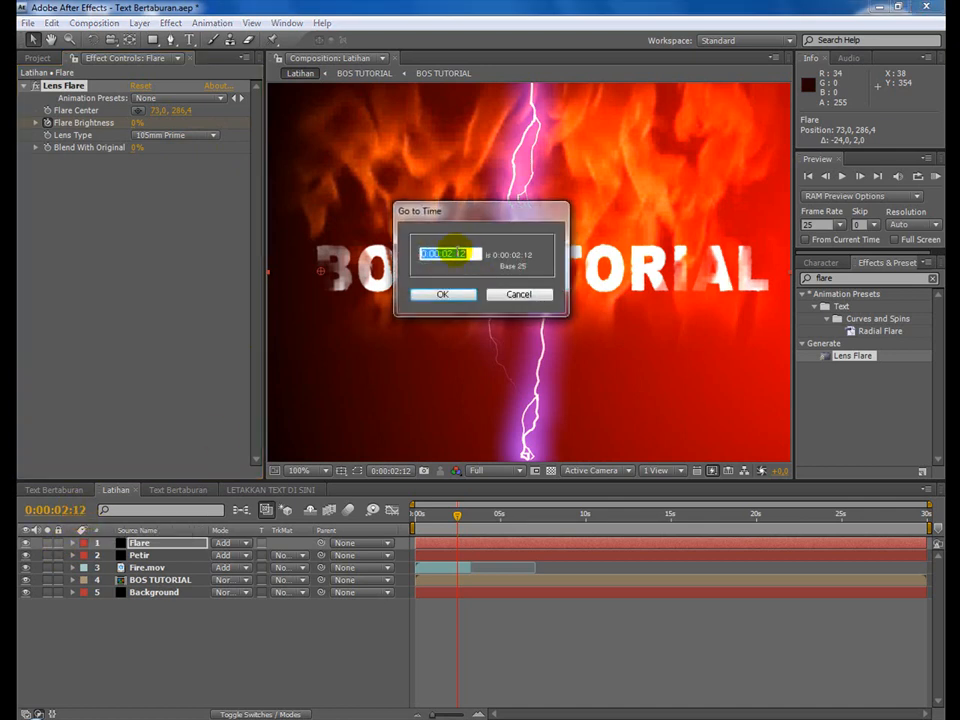
{"action": "left_click_drag", "start_coordinate": [456, 253], "coordinate": [470, 253]}
{"action": "type", "text": "14"}
{"action": "key", "text": "Return"}
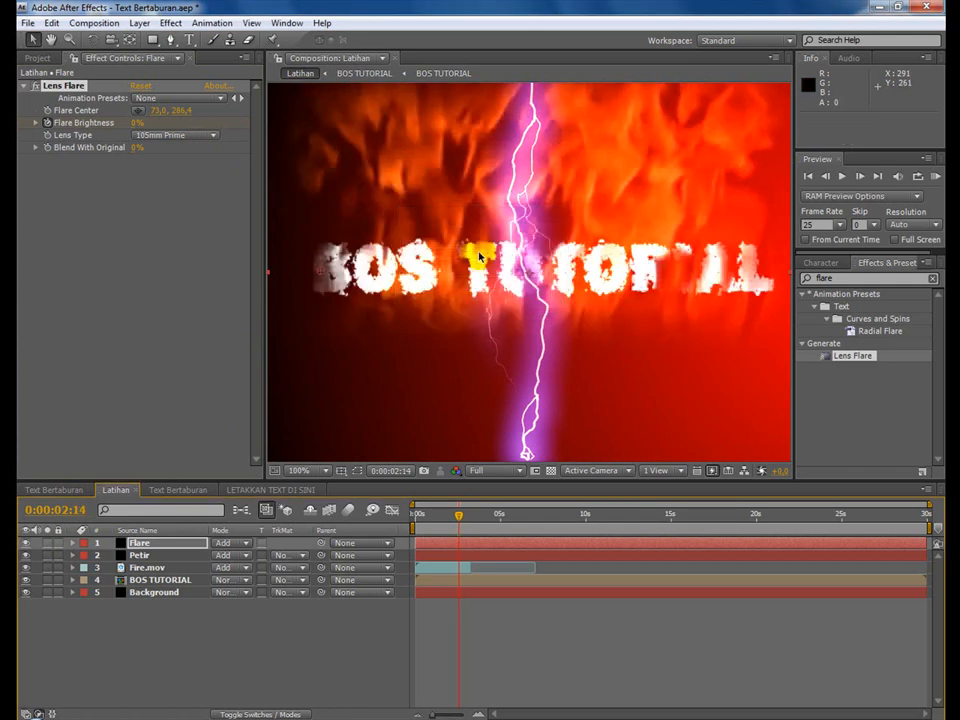
{"action": "left_click", "coordinate": [136, 123]}
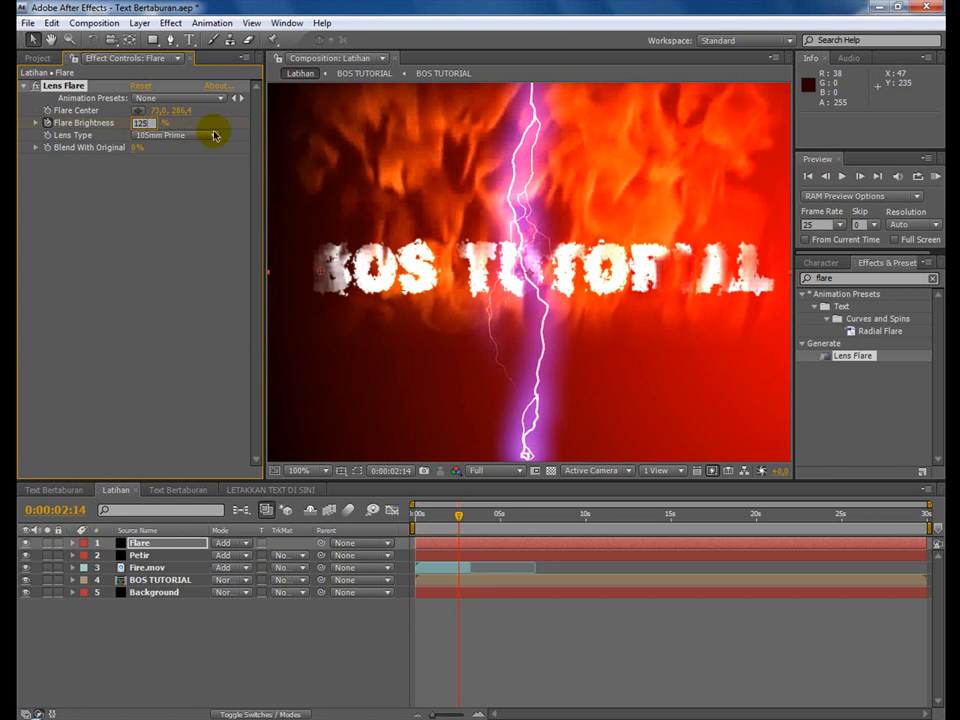
{"action": "key", "text": "Return"}
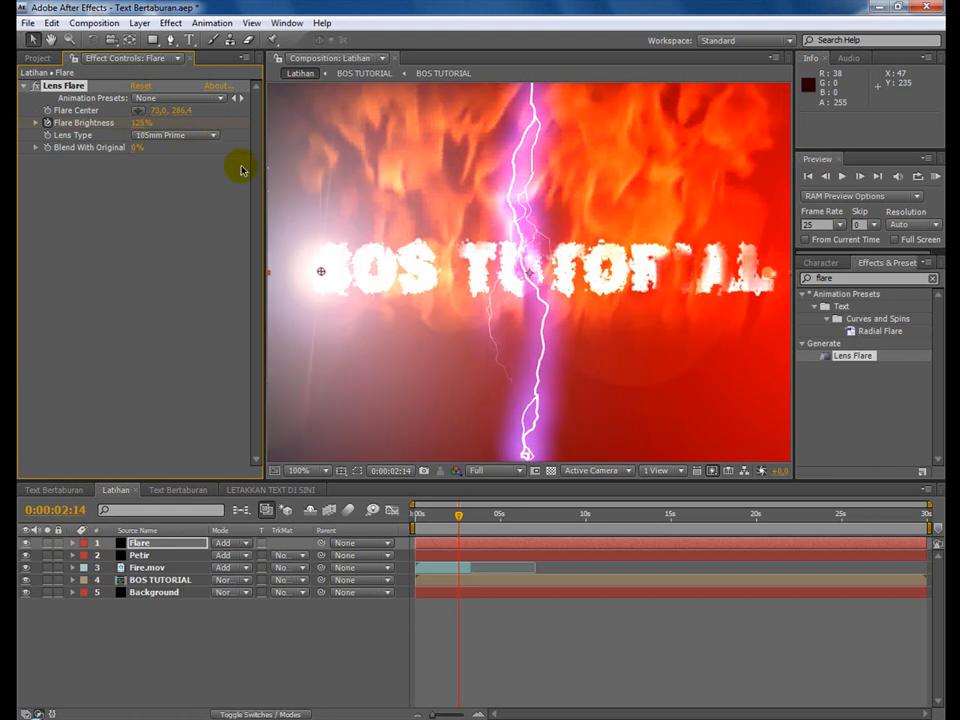
Show the Flare layer's keyframes and start keyframing the Flare Center at 0:00:02:12.
{"action": "mouse_move", "coordinate": [460, 522]}
{"action": "left_mouse_down"}
{"action": "mouse_move", "coordinate": [491, 527]}
{"action": "mouse_move", "coordinate": [470, 524]}
{"action": "left_mouse_up"}
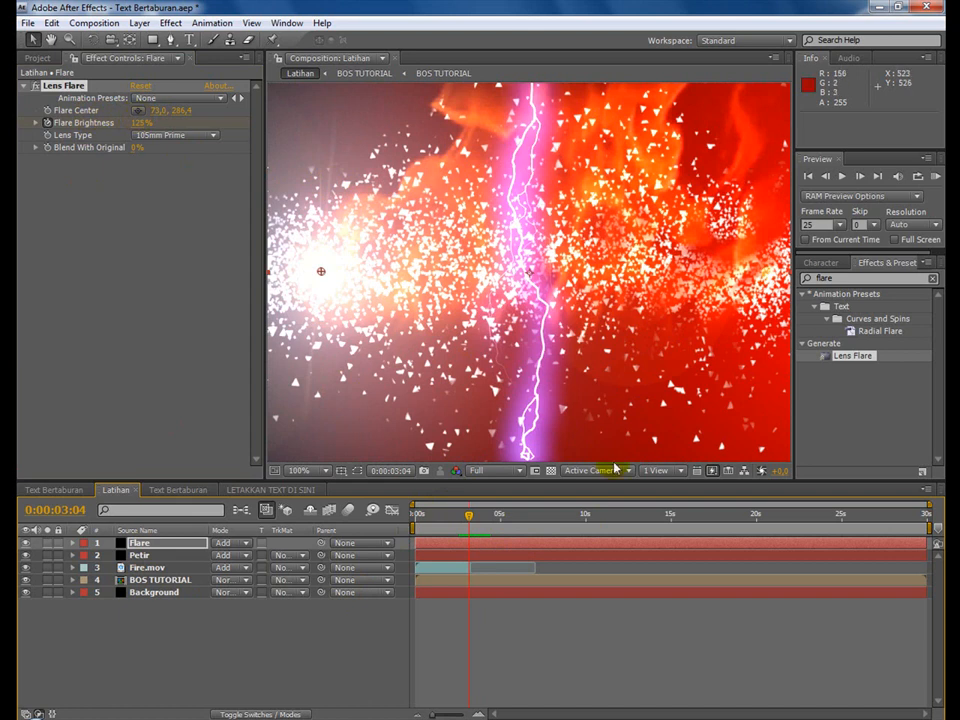
{"action": "left_click", "coordinate": [137, 545]}
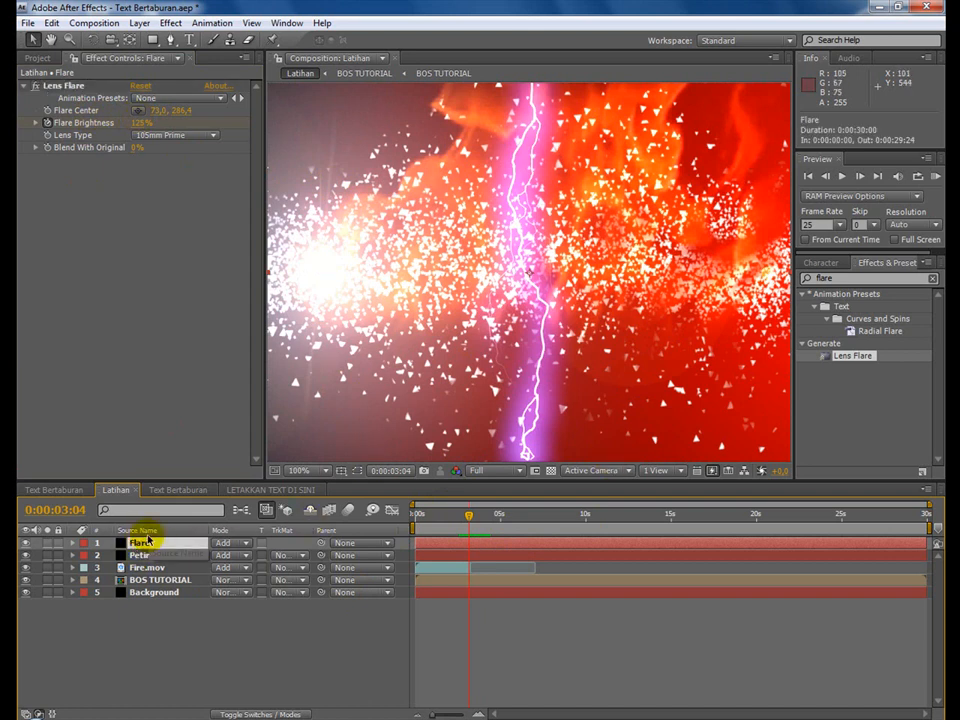
{"action": "key", "text": "u"}
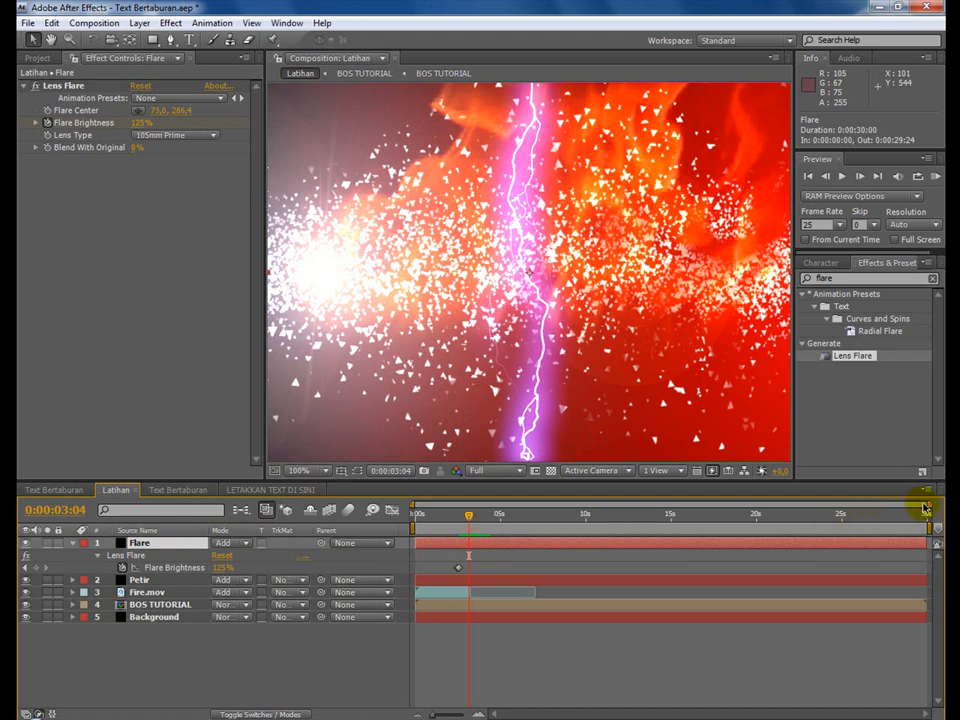
{"action": "left_click_drag", "start_coordinate": [928, 503], "coordinate": [540, 521]}
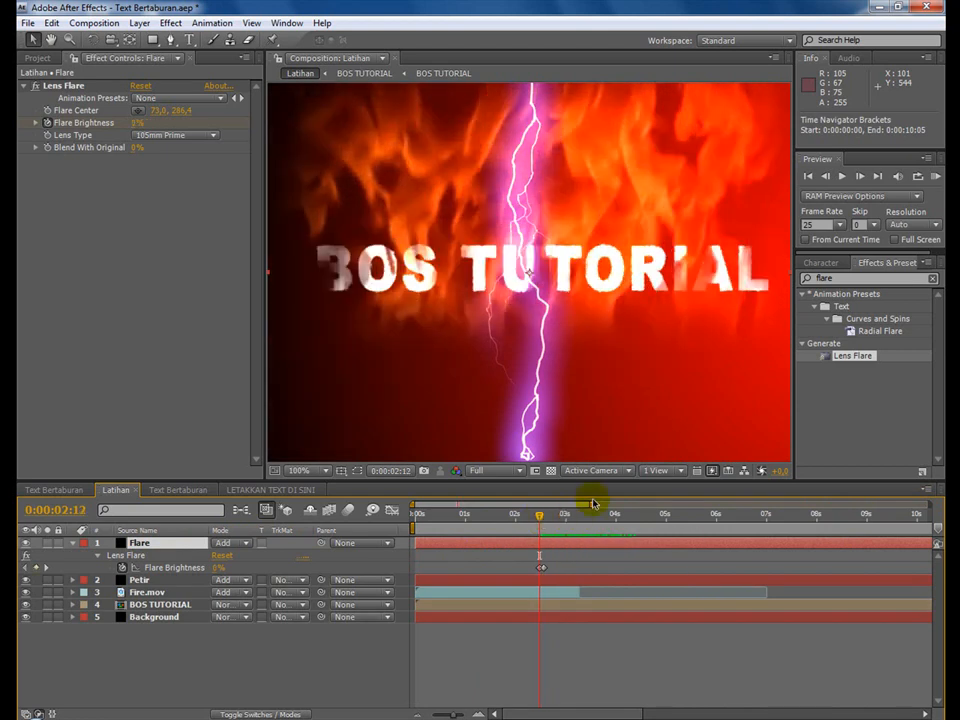
{"action": "left_click", "coordinate": [48, 110]}
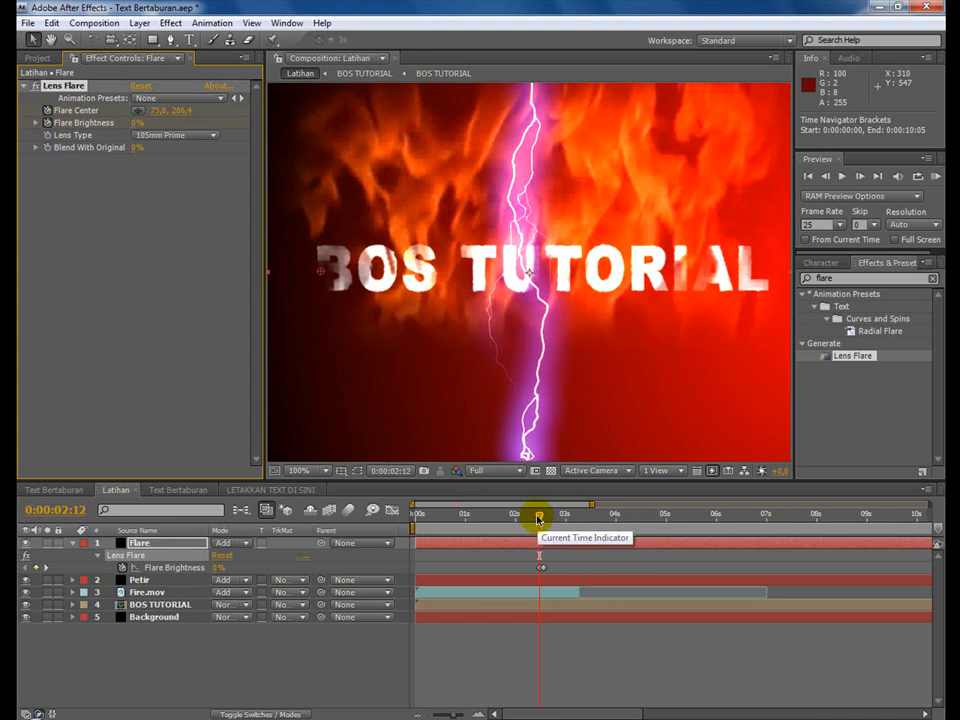
At 0:00:02:23, move the Flare Center across the text to 638, 286.4 and add a Flare Brightness keyframe.
{"action": "left_click_drag", "start_coordinate": [539, 520], "coordinate": [561, 519]}
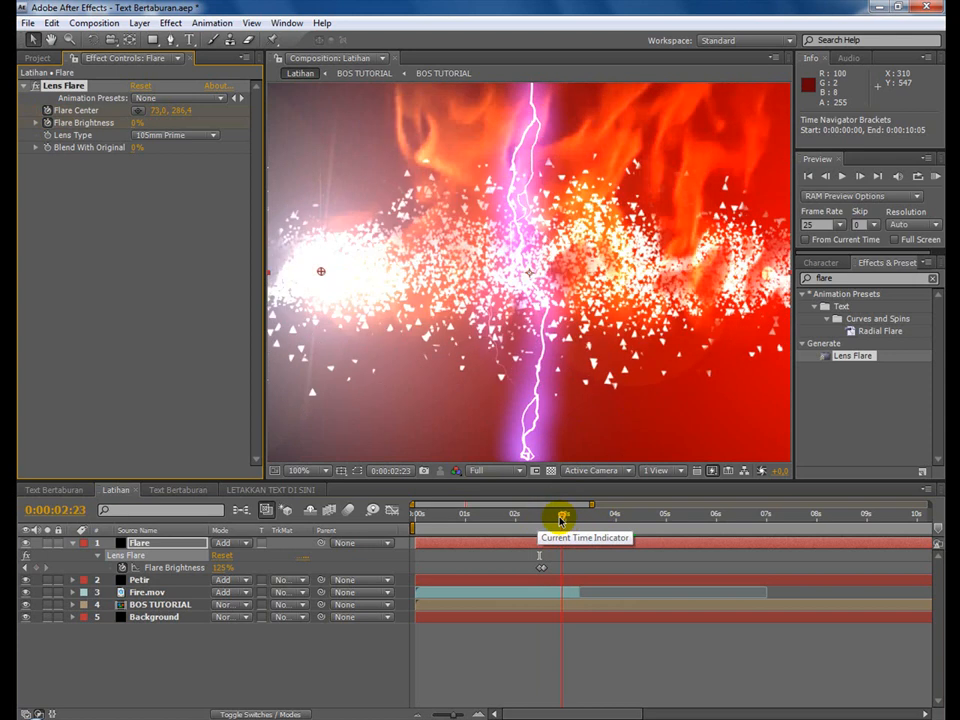
{"action": "left_click_drag", "start_coordinate": [157, 110], "coordinate": [568, 116]}
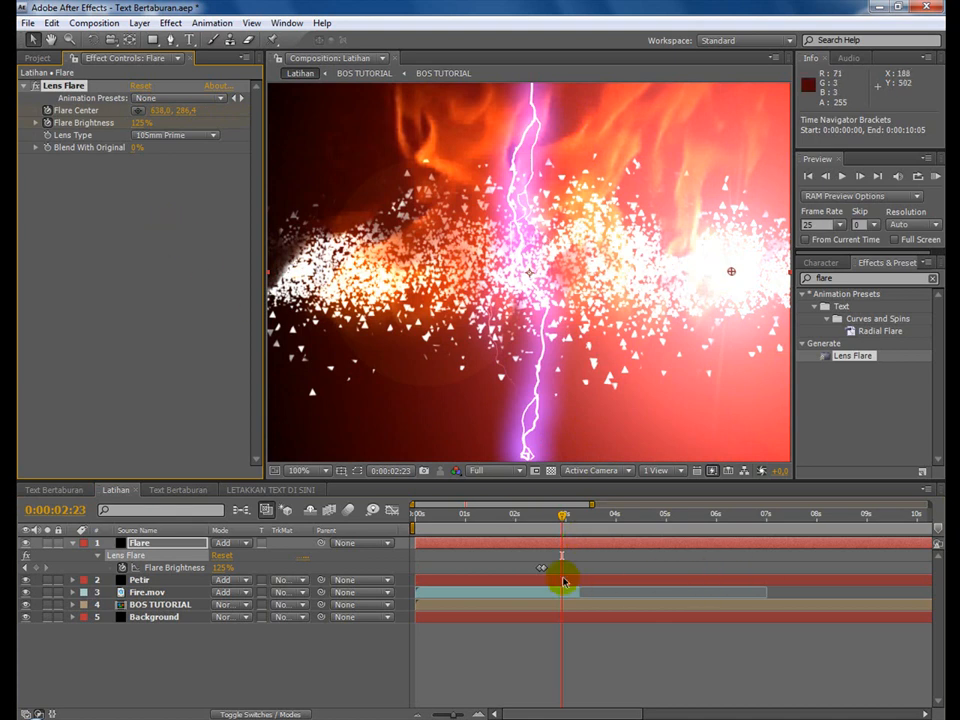
{"action": "left_click", "coordinate": [40, 571]}
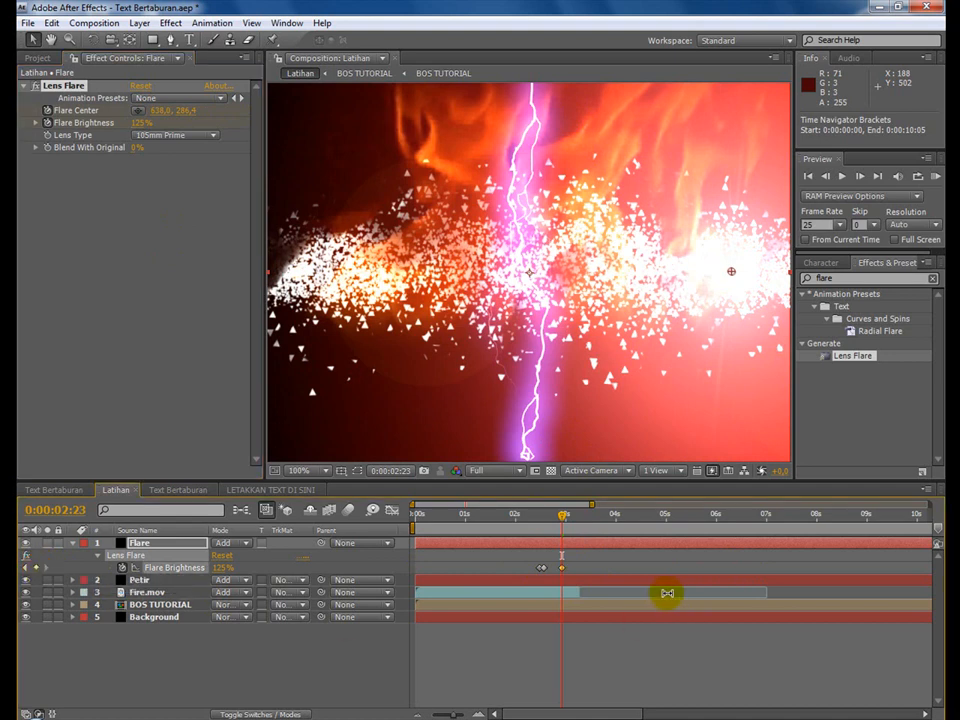
Keyframe the Flare Brightness to 0% at 0:00:03:00 and save the project.
{"action": "left_click", "coordinate": [55, 510]}
{"action": "left_click", "coordinate": [447, 253]}
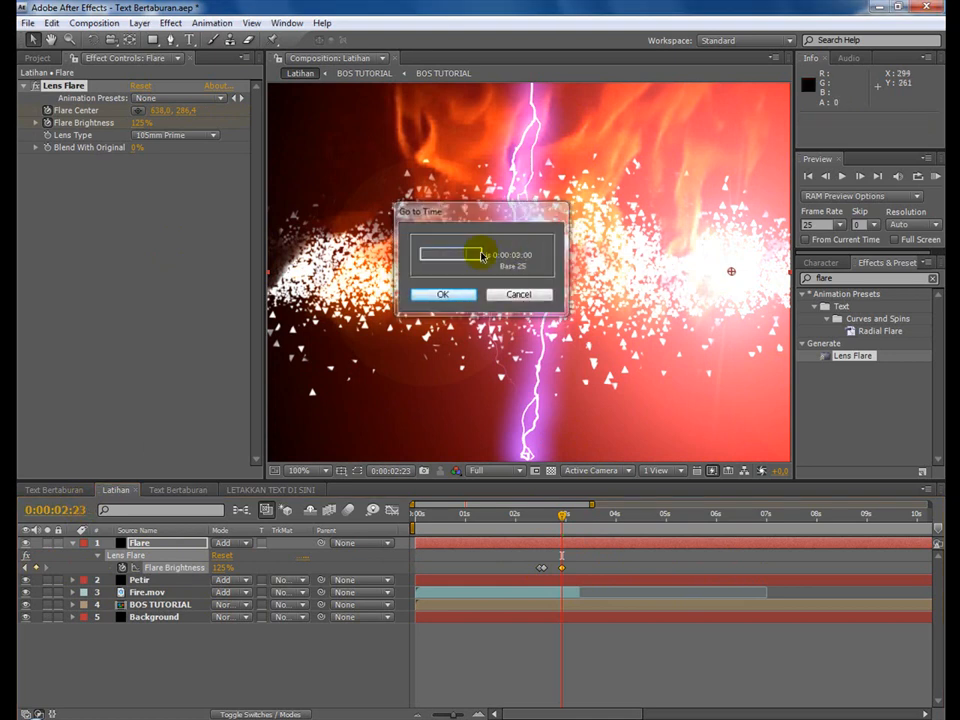
{"action": "key", "text": "Return"}
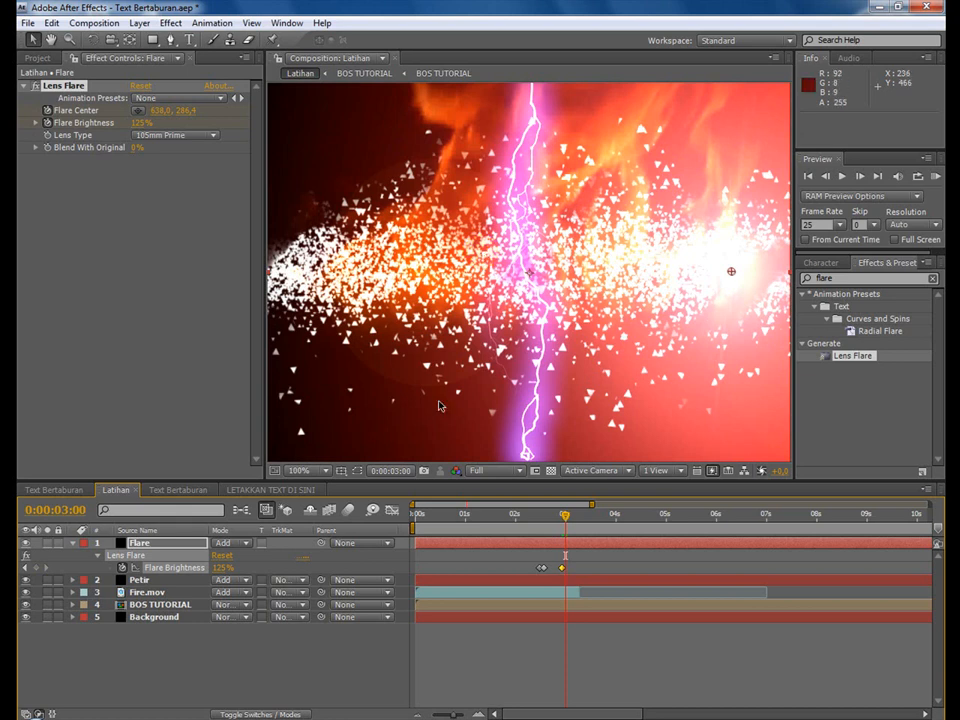
{"action": "left_click", "coordinate": [141, 124]}
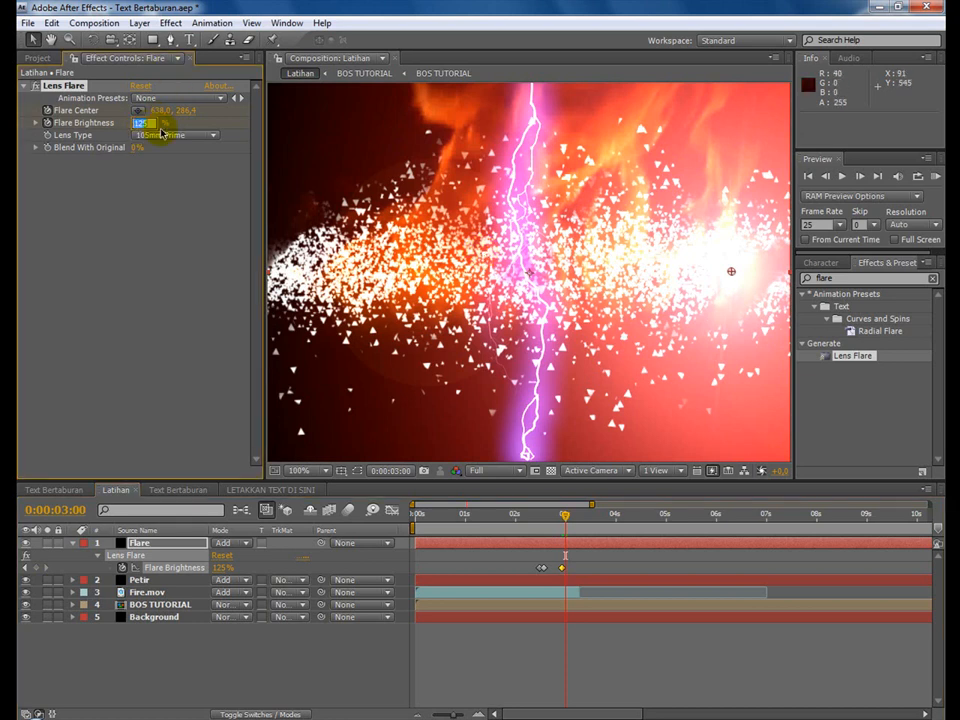
{"action": "type", "text": "0"}
{"action": "key", "text": "Return"}
{"action": "left_click", "coordinate": [28, 22]}
{"action": "left_click", "coordinate": [55, 159]}
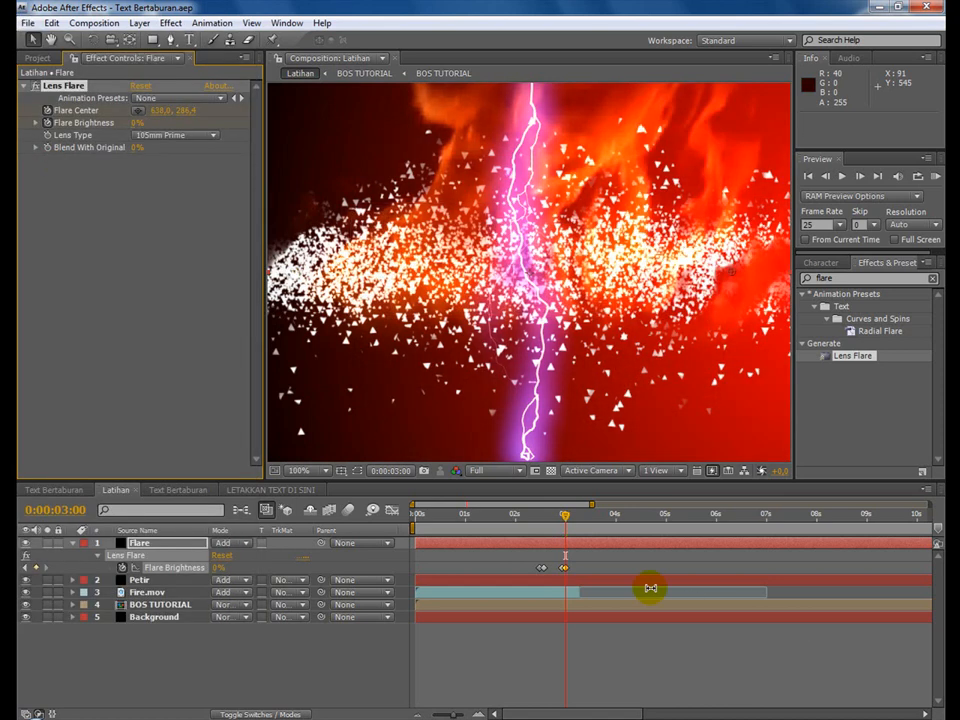
Preview the flare's sweep between 0:00:02:12 and 0:00:02:23 and list all animated properties of the Flare layer.
{"action": "left_click", "coordinate": [541, 518]}
{"action": "left_click_drag", "start_coordinate": [541, 518], "coordinate": [561, 515]}
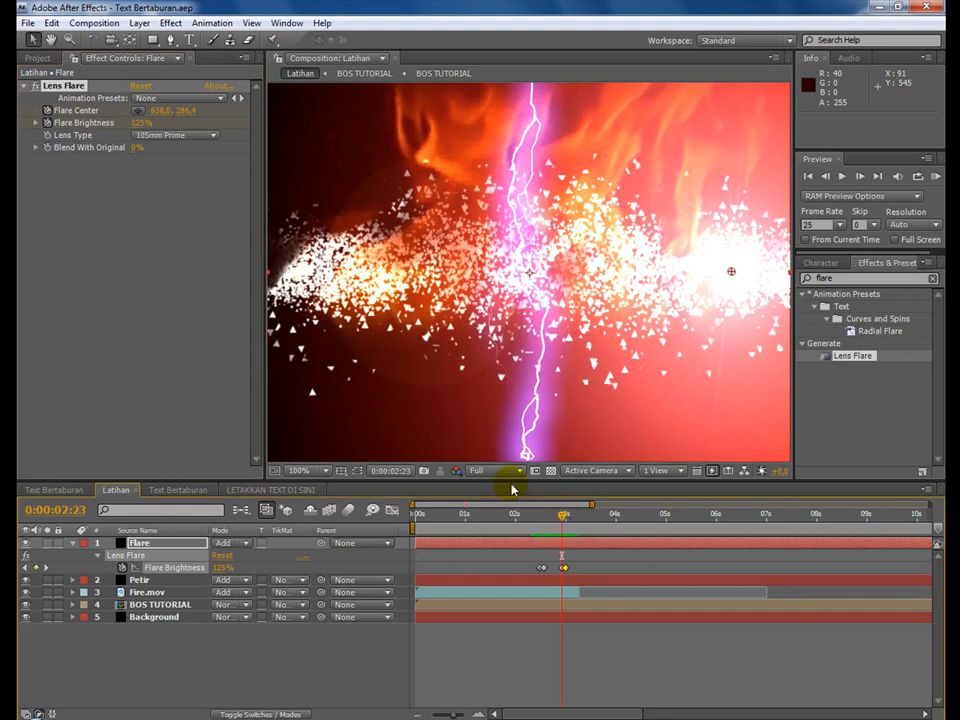
{"action": "left_click", "coordinate": [146, 545]}
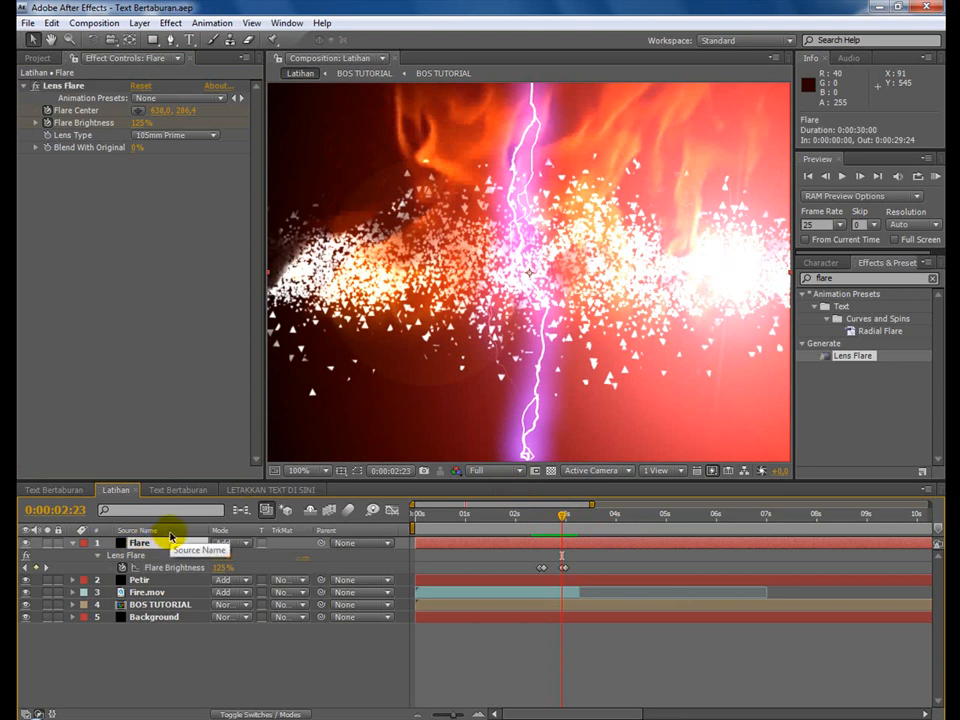
{"action": "key", "text": "u"}
{"action": "key", "text": "u"}
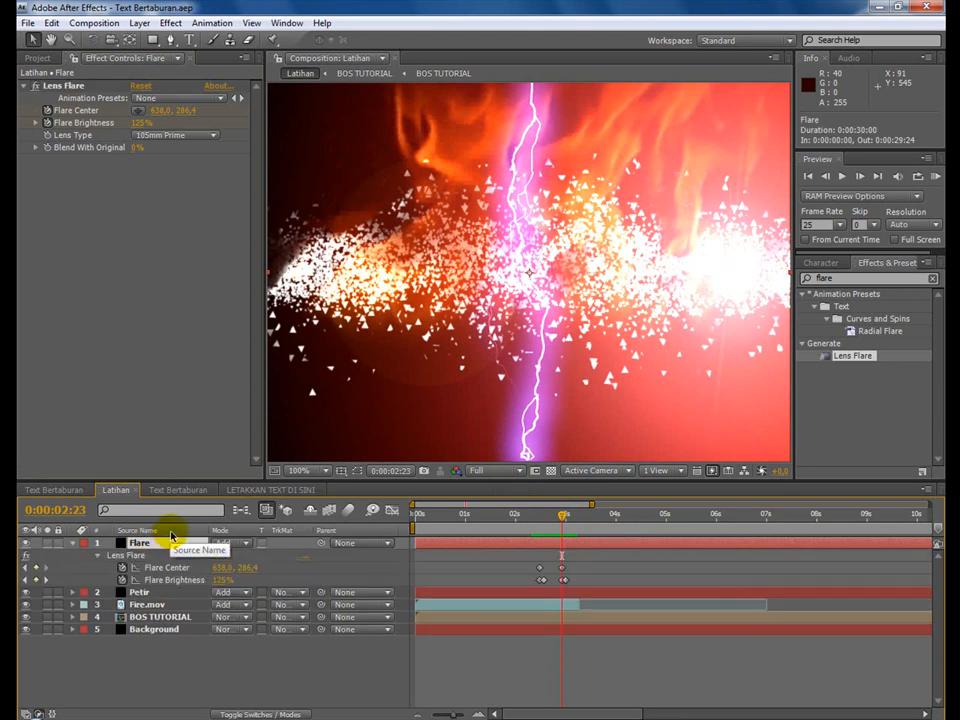
Link the Petir layer's lightning Direction to the Flare layer's Flare Center with an expression and save the project.
{"action": "left_click", "coordinate": [137, 592]}
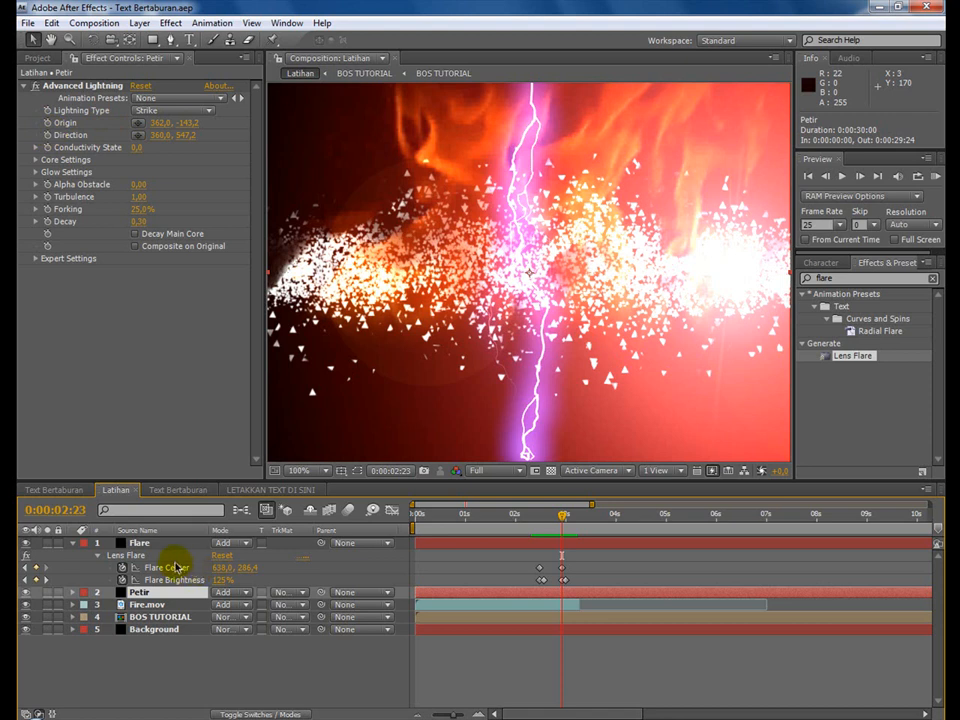
{"action": "left_click", "coordinate": [51, 137], "text": "alt"}
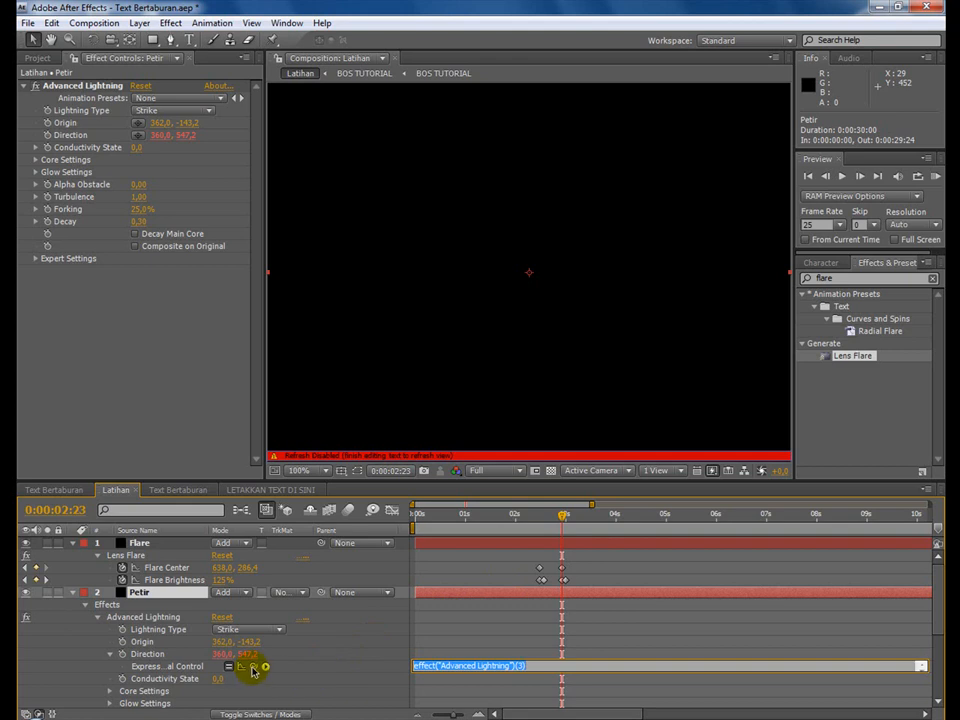
{"action": "mouse_move", "coordinate": [253, 668]}
{"action": "left_mouse_down"}
{"action": "mouse_move", "coordinate": [214, 583]}
{"action": "mouse_move", "coordinate": [189, 570]}
{"action": "mouse_move", "coordinate": [221, 568]}
{"action": "mouse_move", "coordinate": [180, 570]}
{"action": "left_mouse_up"}
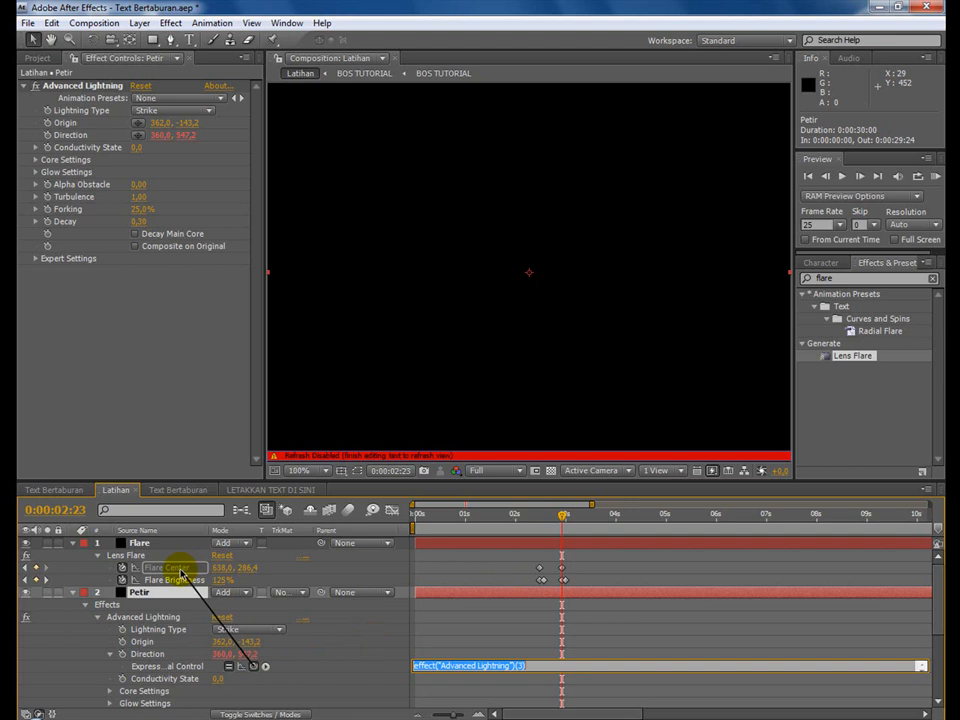
{"action": "left_click_drag", "start_coordinate": [181, 573], "coordinate": [175, 565]}
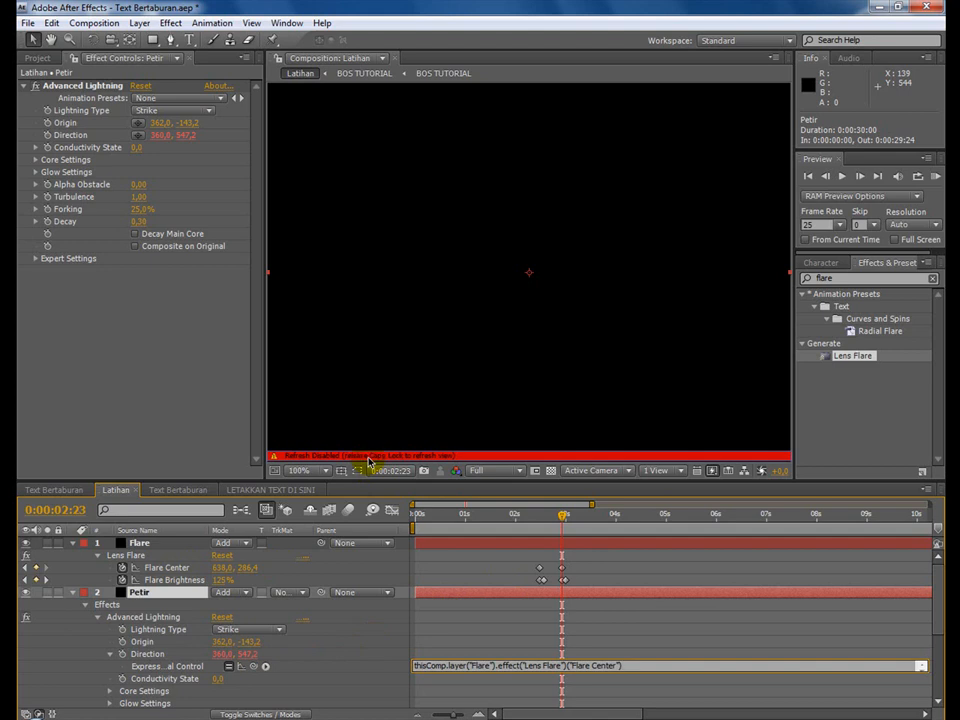
{"action": "left_click", "coordinate": [643, 580]}
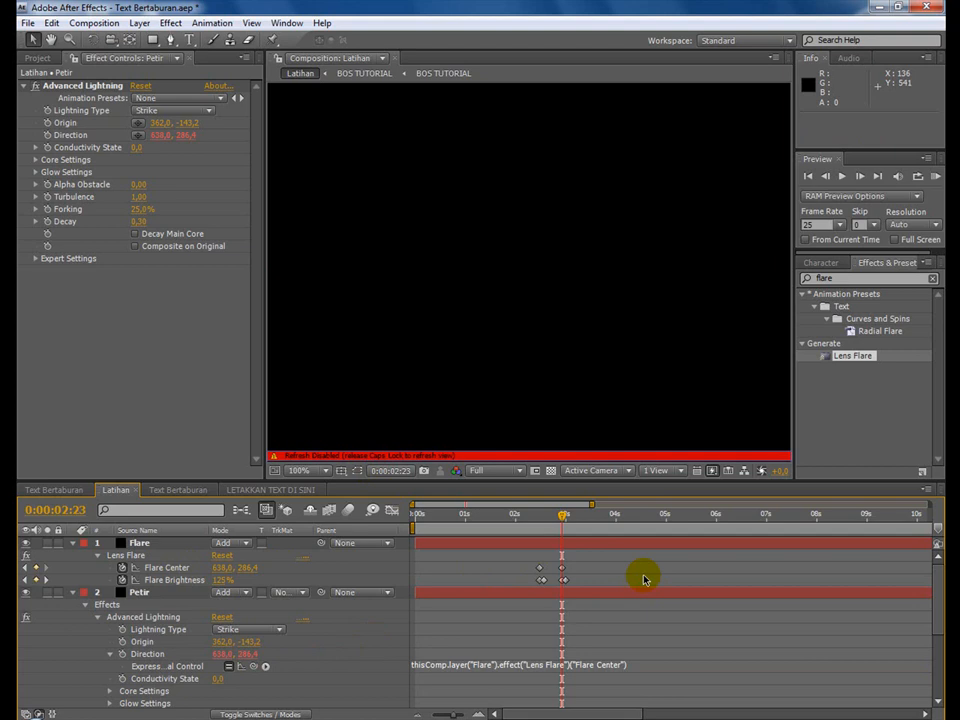
{"action": "key", "text": "Caps_Lock"}
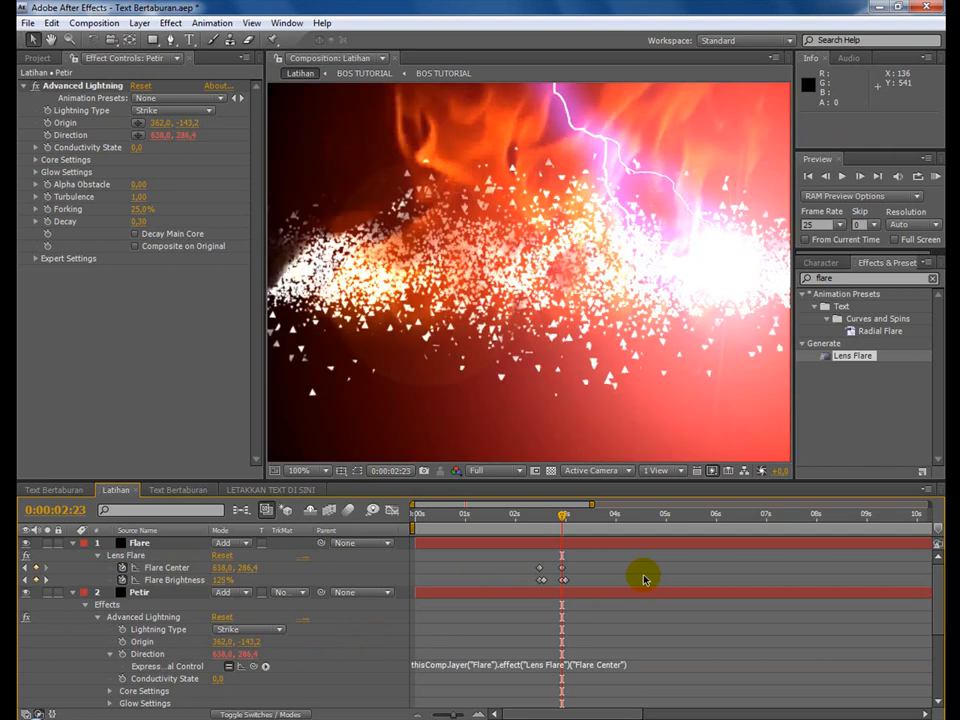
{"action": "left_click", "coordinate": [33, 22]}
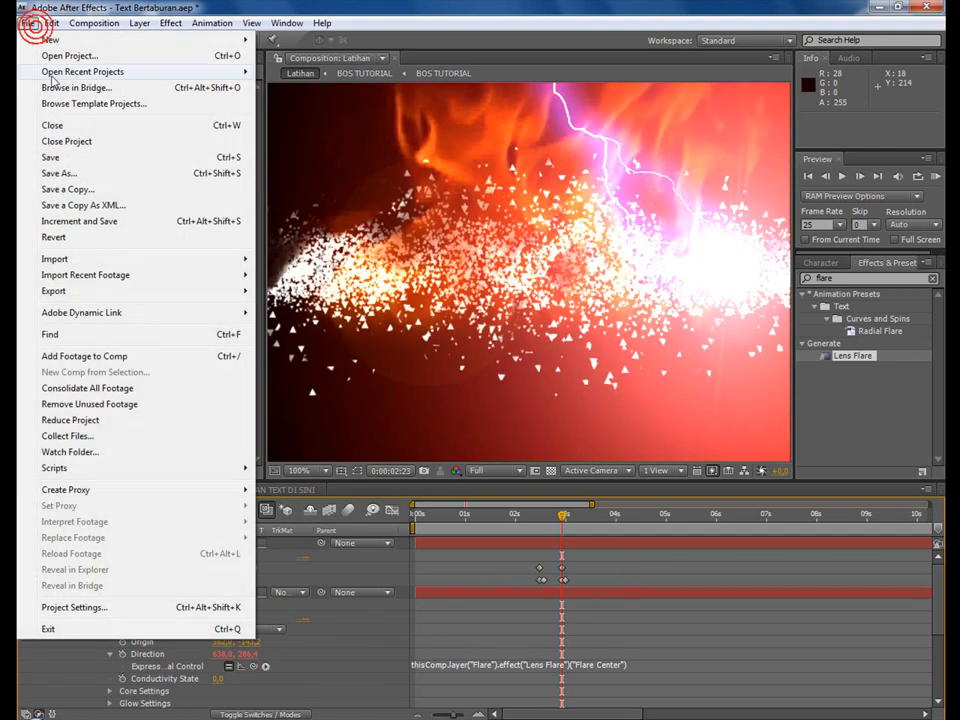
{"action": "left_click", "coordinate": [80, 157]}
Preview how the lightning follows the flare between 0:00:02:09 and 0:00:02:13.
{"action": "mouse_move", "coordinate": [535, 533]}
{"action": "left_mouse_down"}
{"action": "mouse_move", "coordinate": [581, 532]}
{"action": "mouse_move", "coordinate": [533, 527]}
{"action": "left_mouse_up"}
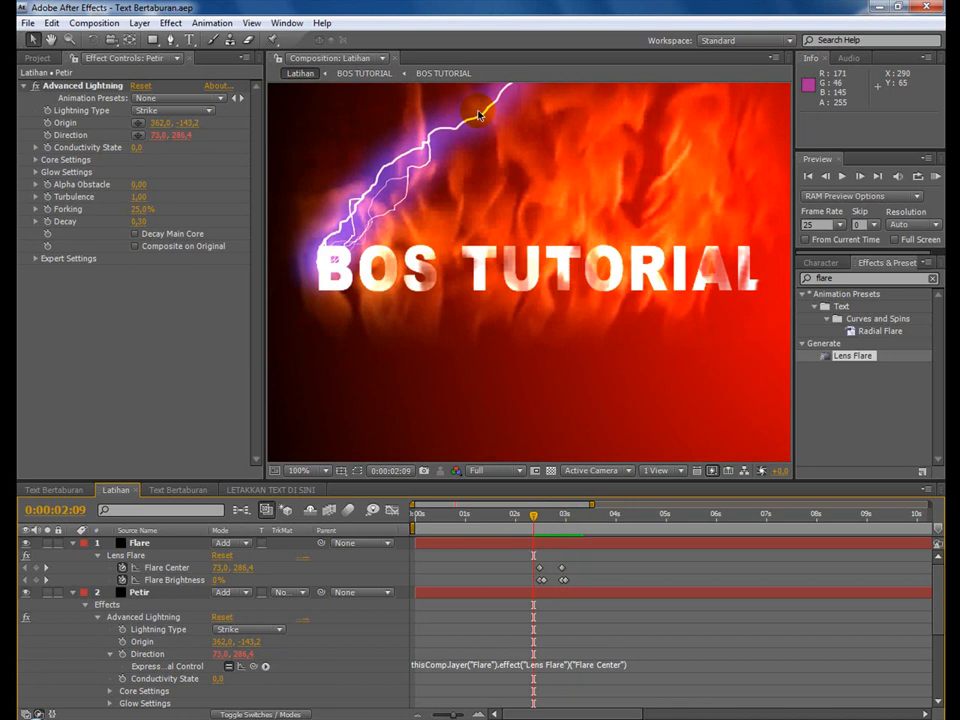
{"action": "left_click_drag", "start_coordinate": [426, 152], "coordinate": [372, 222]}
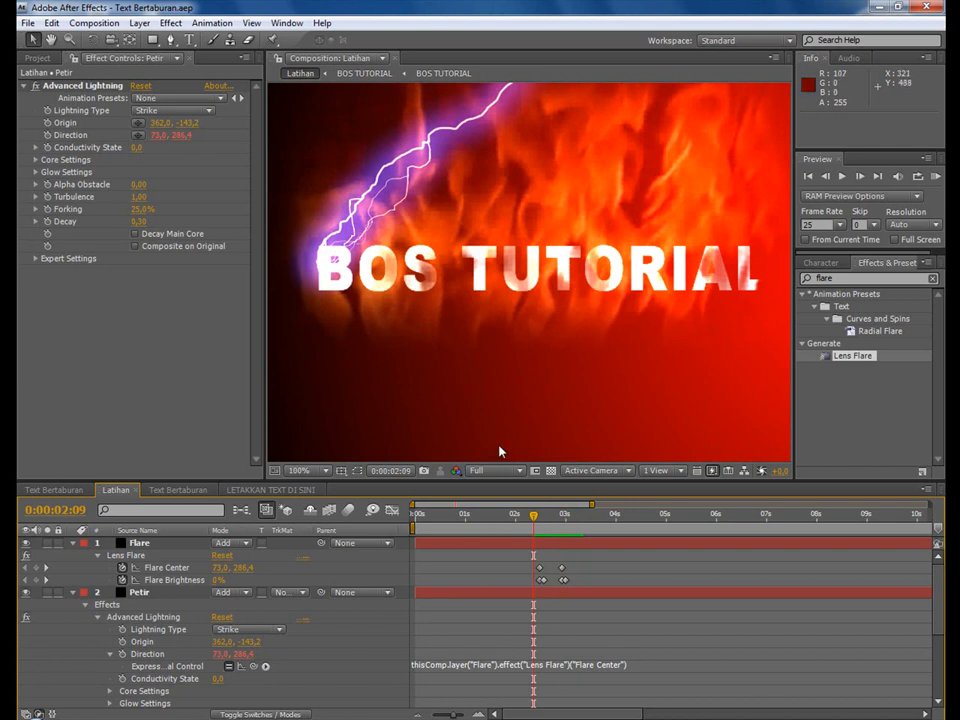
{"action": "left_click", "coordinate": [535, 521]}
{"action": "left_click_drag", "start_coordinate": [537, 522], "coordinate": [545, 528]}
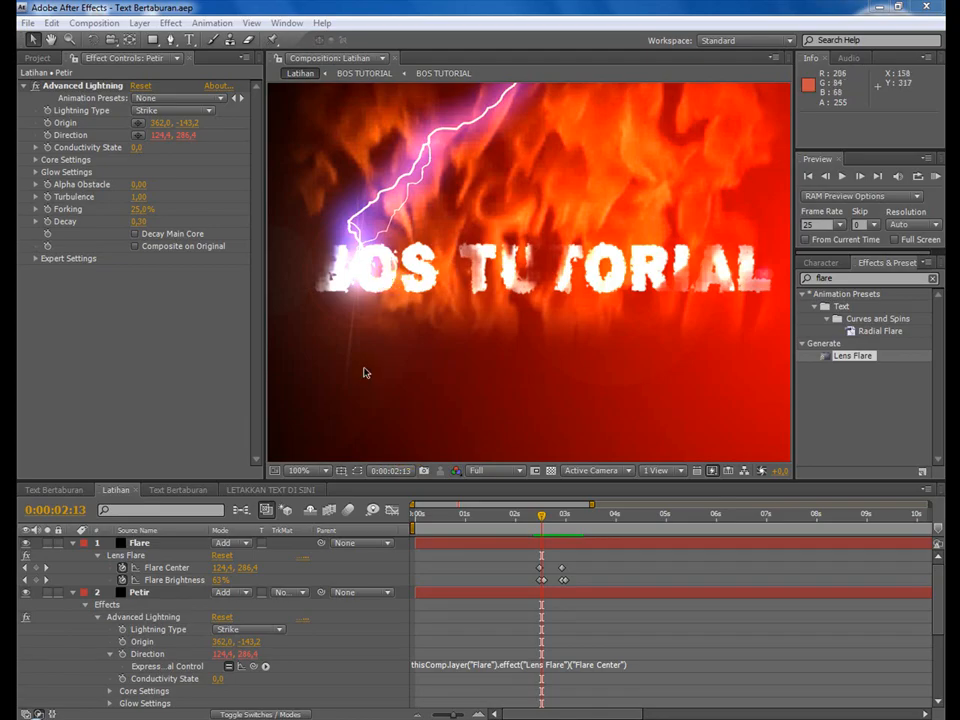
Link the Petir layer's Opacity to the Flare layer's Flare Brightness with an expression.
{"action": "left_click", "coordinate": [143, 608]}
{"action": "left_click", "coordinate": [172, 580]}
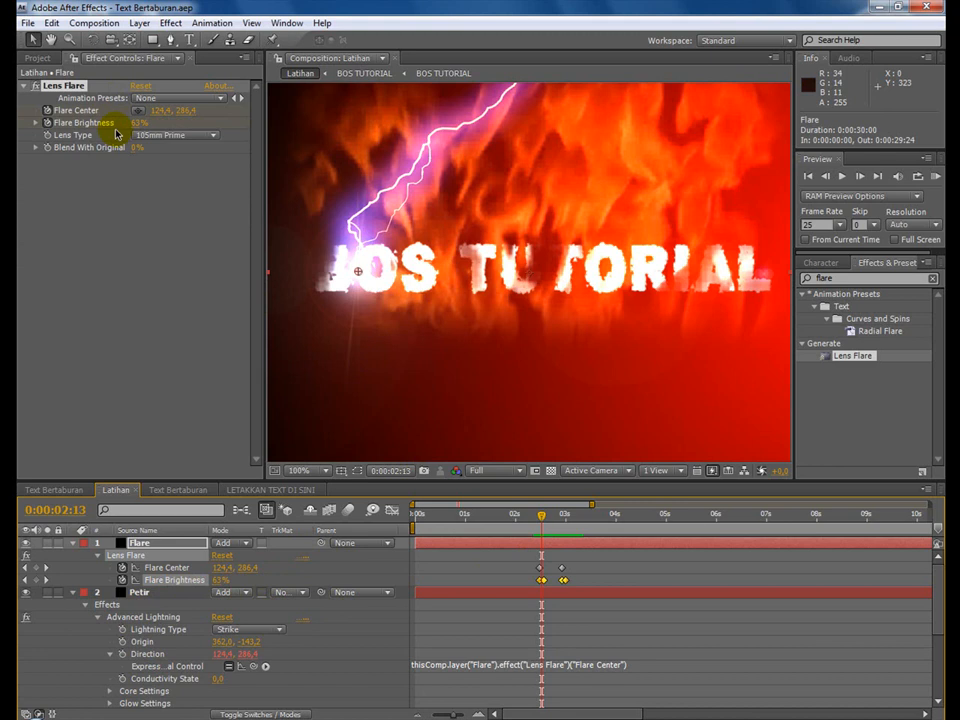
{"action": "left_click", "coordinate": [180, 545]}
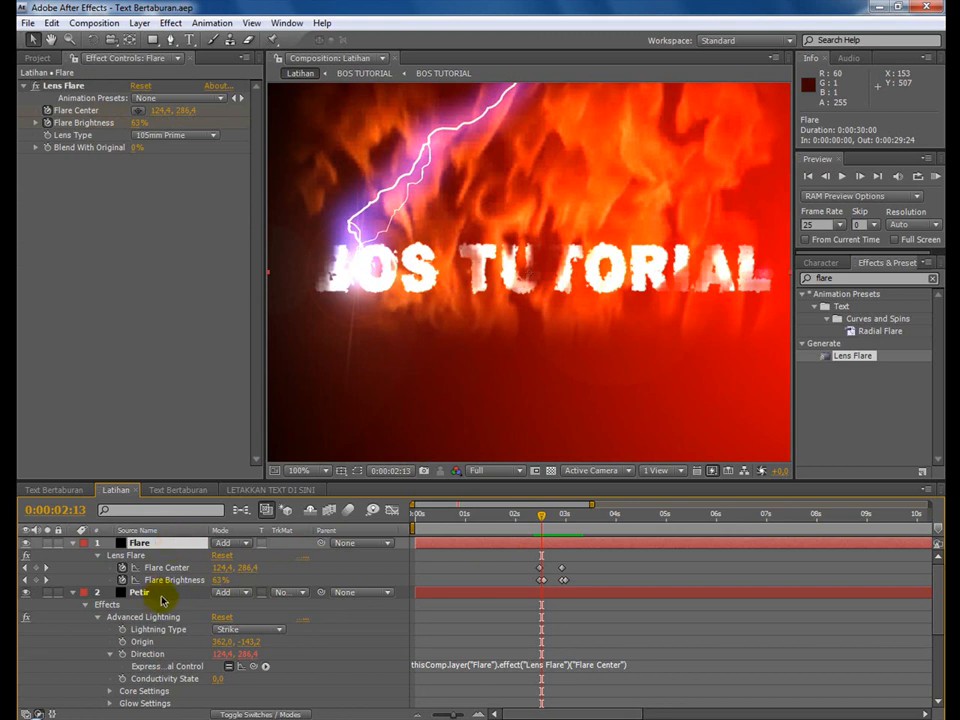
{"action": "left_click", "coordinate": [140, 593]}
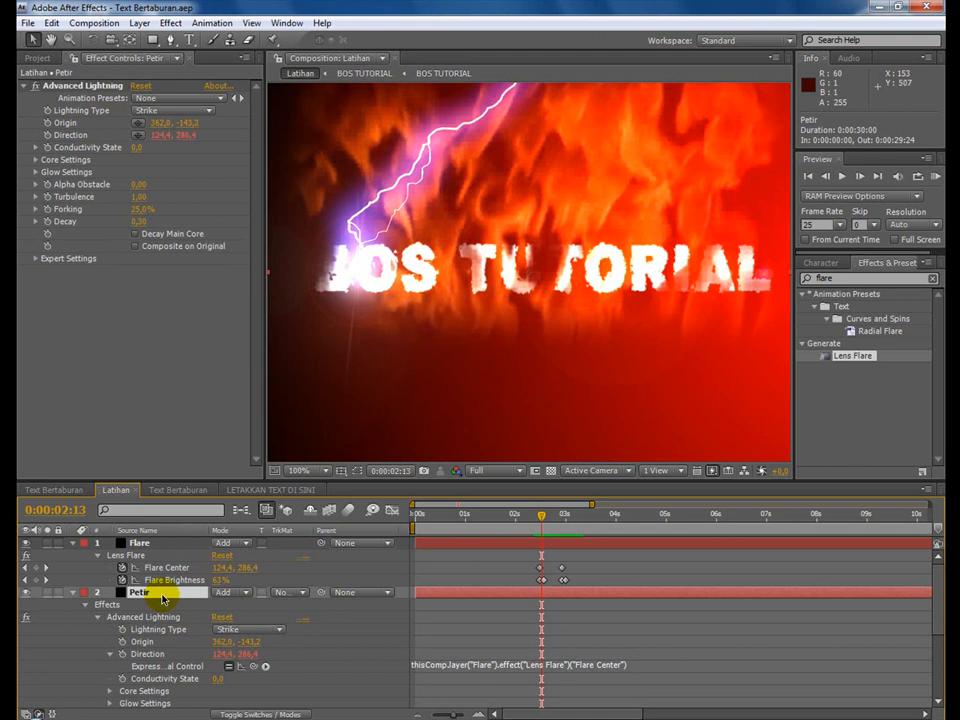
{"action": "key", "text": "t"}
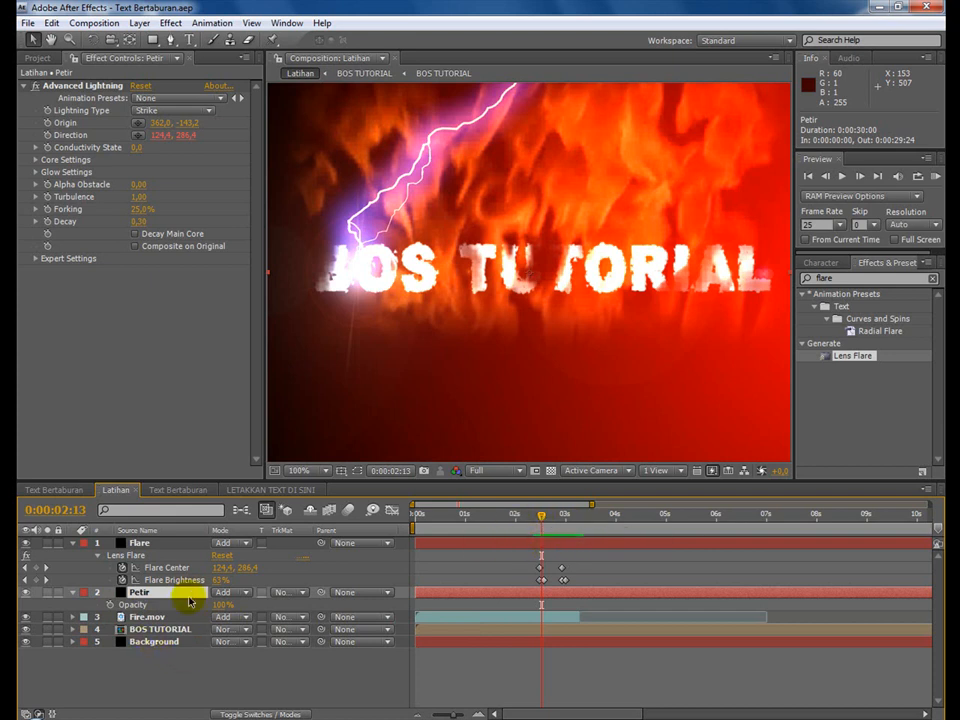
{"action": "left_click", "coordinate": [111, 606]}
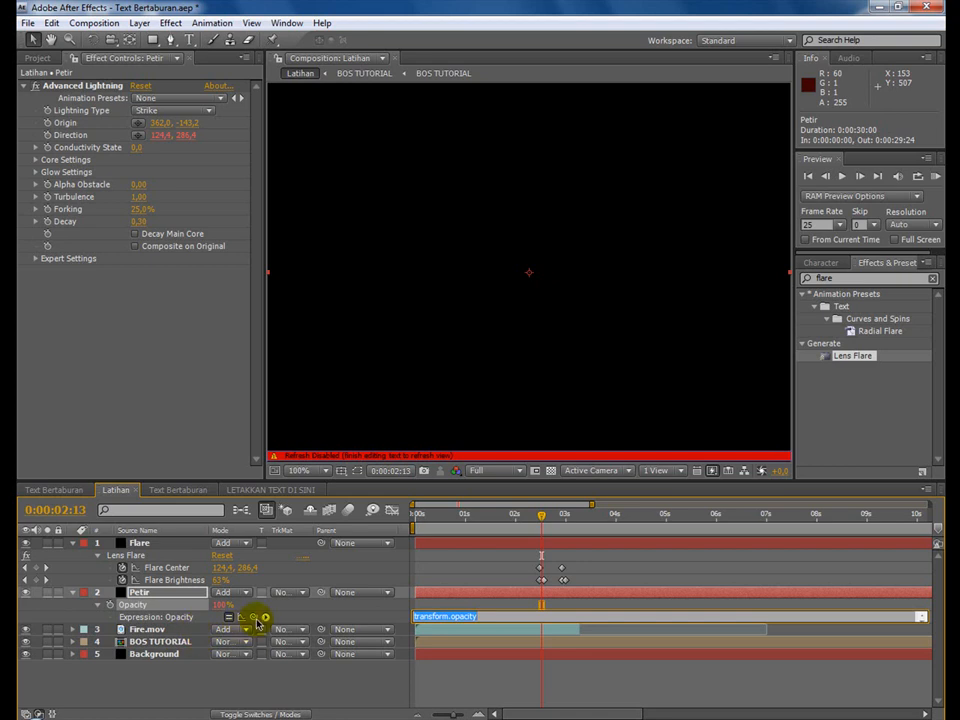
{"action": "left_click_drag", "start_coordinate": [256, 618], "coordinate": [175, 588]}
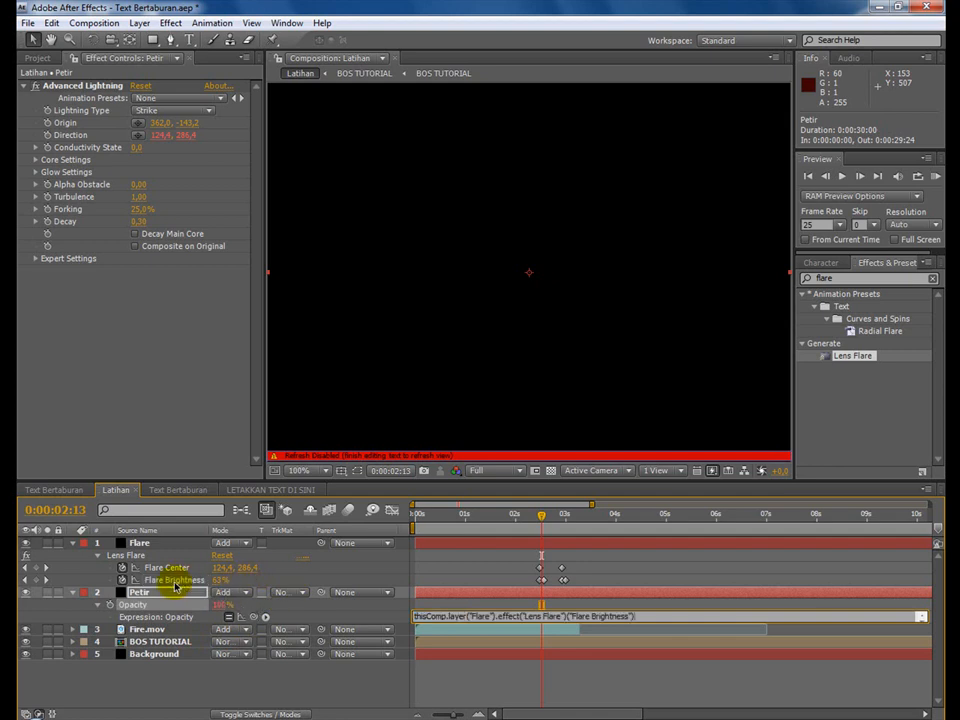
{"action": "left_click", "coordinate": [640, 566]}
Preview the linked lightning fade up to 0:00:03:02 and return to 0:00:02:19.
{"action": "left_click_drag", "start_coordinate": [542, 517], "coordinate": [571, 532]}
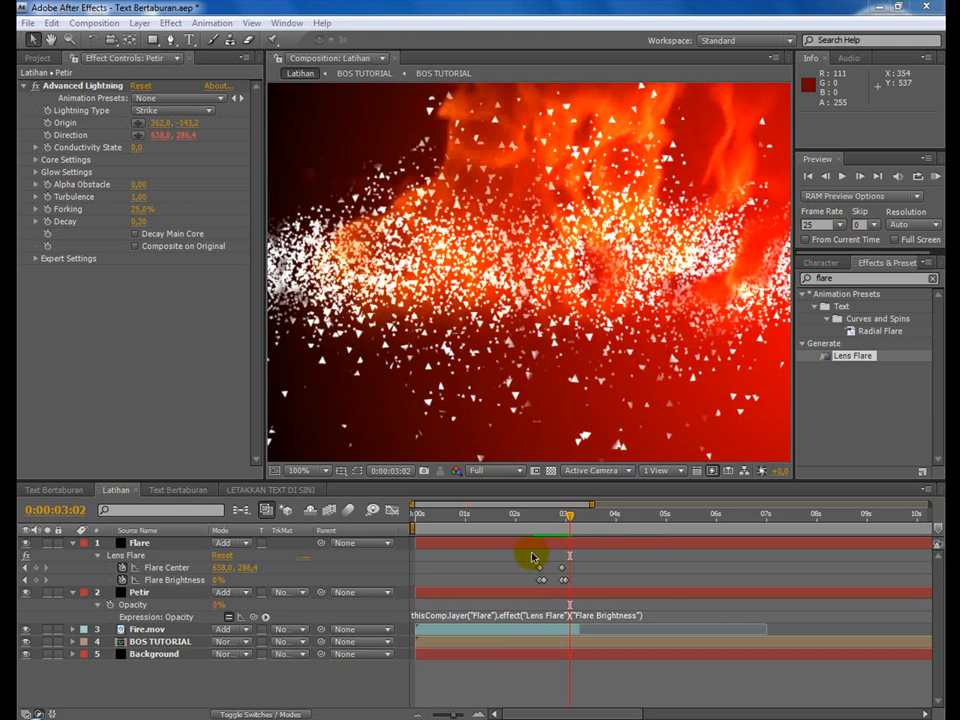
{"action": "left_click", "coordinate": [549, 516]}
{"action": "left_click_drag", "start_coordinate": [549, 516], "coordinate": [554, 516]}
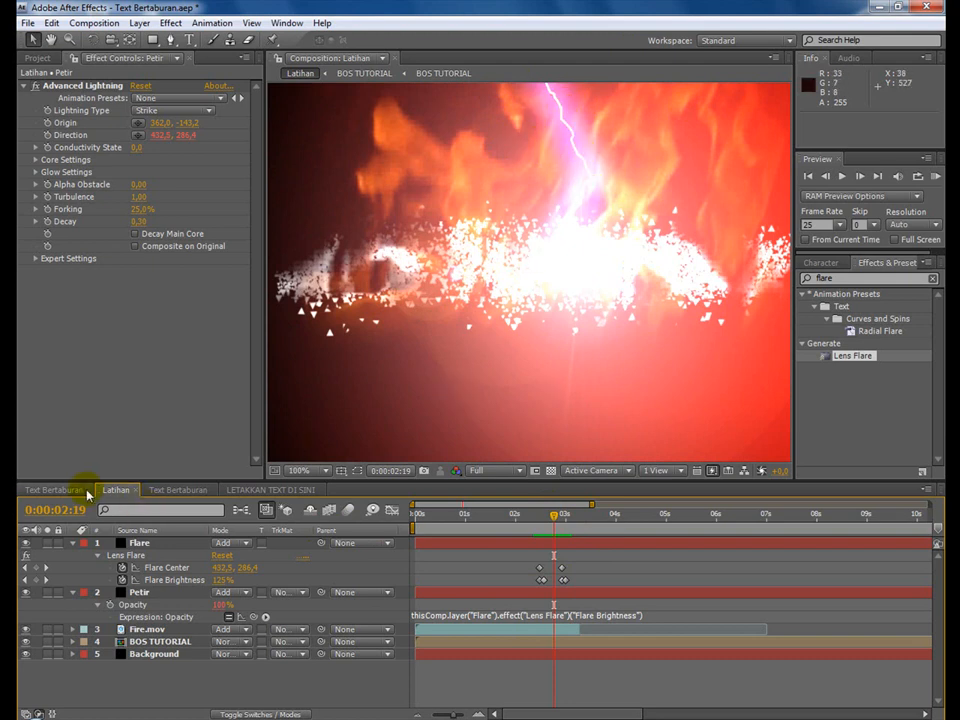
Set the Glow Color of the Petir layer's Advanced Lightning to white (FFFFFF).
{"action": "left_click", "coordinate": [145, 594]}
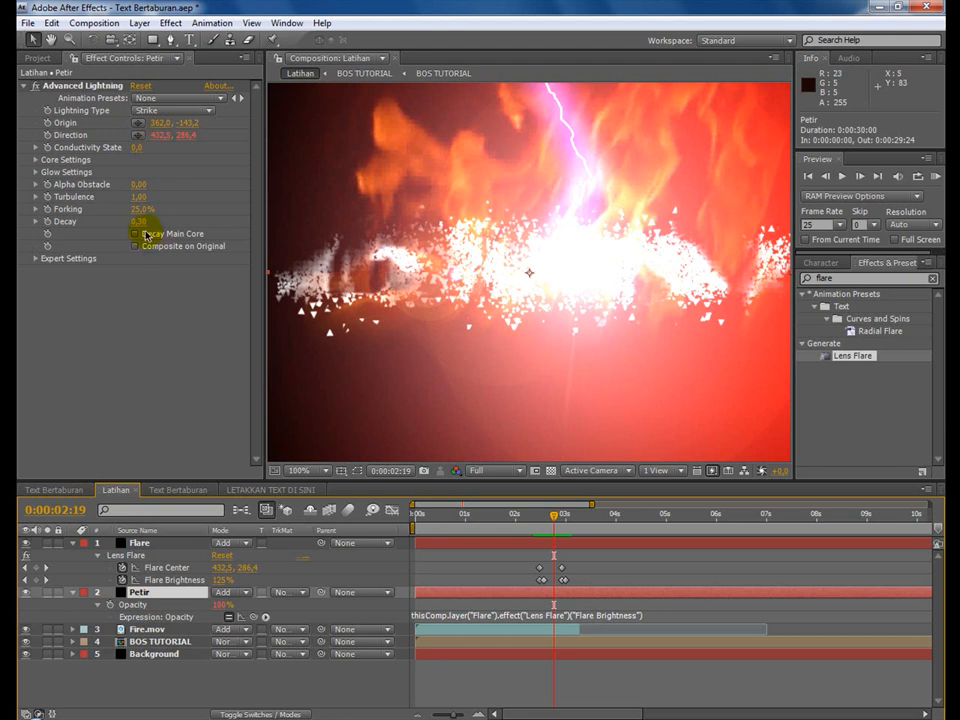
{"action": "left_click", "coordinate": [35, 172]}
{"action": "left_click", "coordinate": [138, 209]}
{"action": "left_click", "coordinate": [258, 487]}
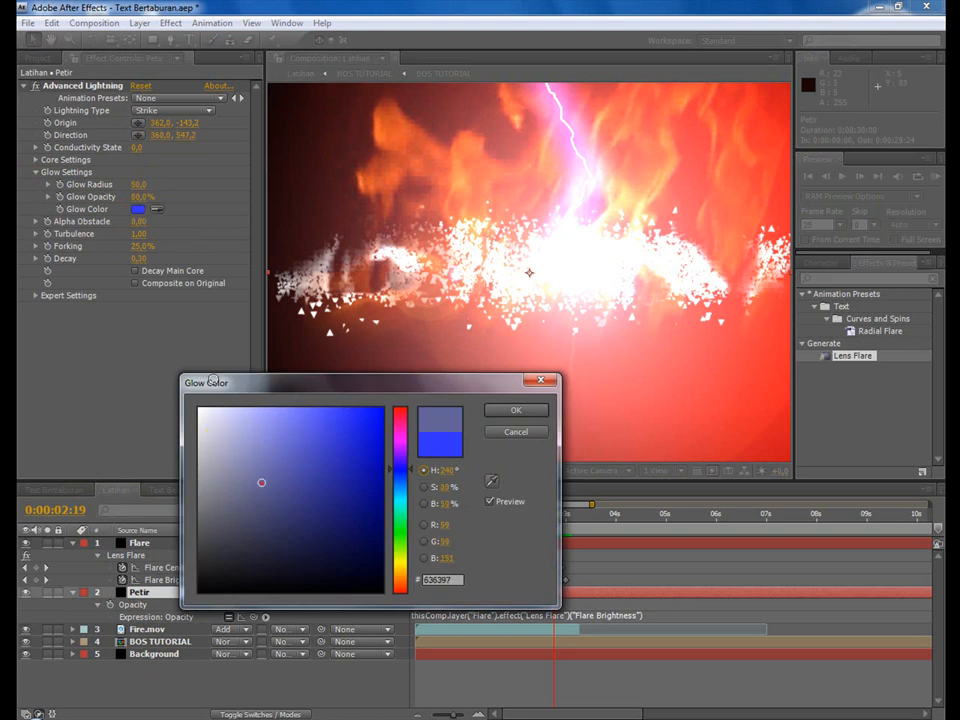
{"action": "left_click_drag", "start_coordinate": [213, 380], "coordinate": [195, 357]}
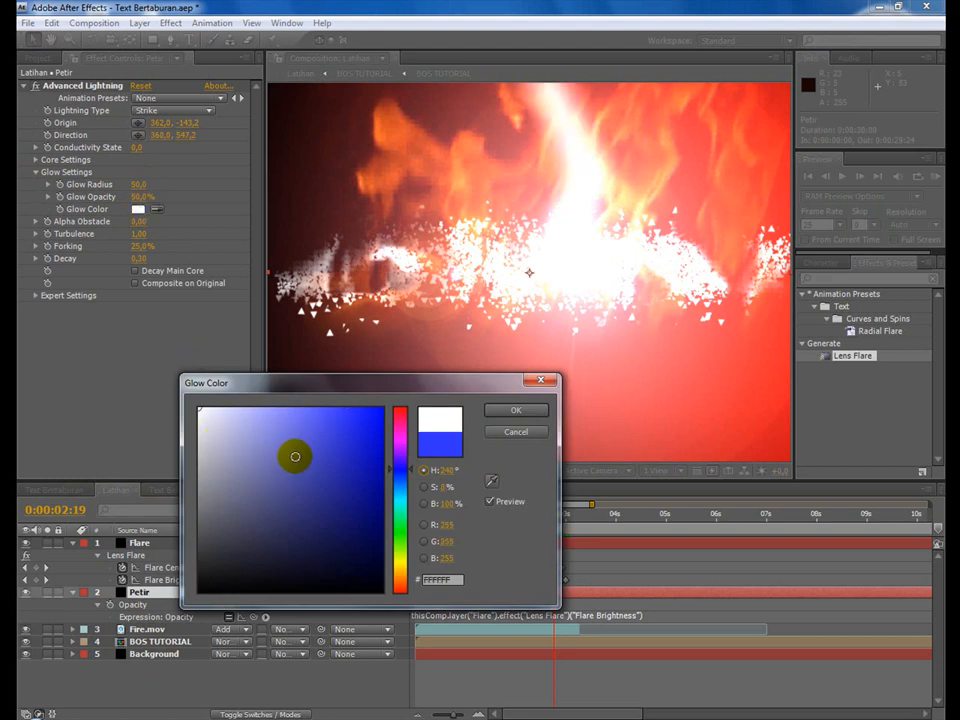
{"action": "left_click", "coordinate": [513, 411]}
Reduce the lightning's Glow Radius to 32.4 and Glow Opacity to 27%, and preview the strike up to 0:00:02:19.
{"action": "left_click_drag", "start_coordinate": [140, 190], "coordinate": [18, 183]}
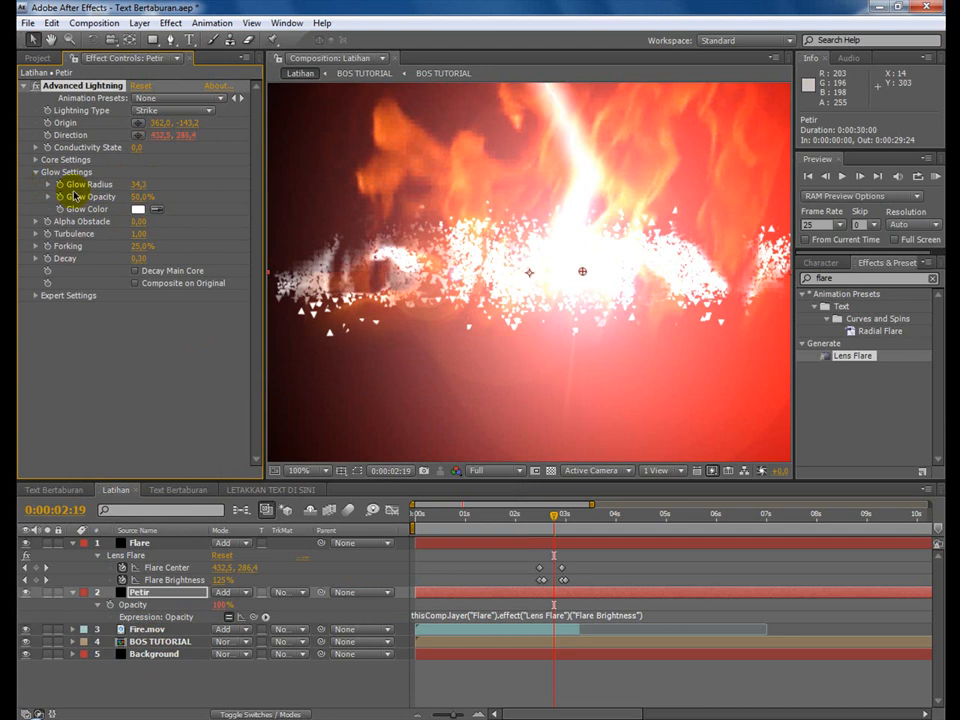
{"action": "mouse_move", "coordinate": [154, 199]}
{"action": "left_mouse_down"}
{"action": "mouse_move", "coordinate": [103, 195]}
{"action": "mouse_move", "coordinate": [136, 184]}
{"action": "mouse_move", "coordinate": [120, 183]}
{"action": "mouse_move", "coordinate": [145, 199]}
{"action": "left_mouse_up"}
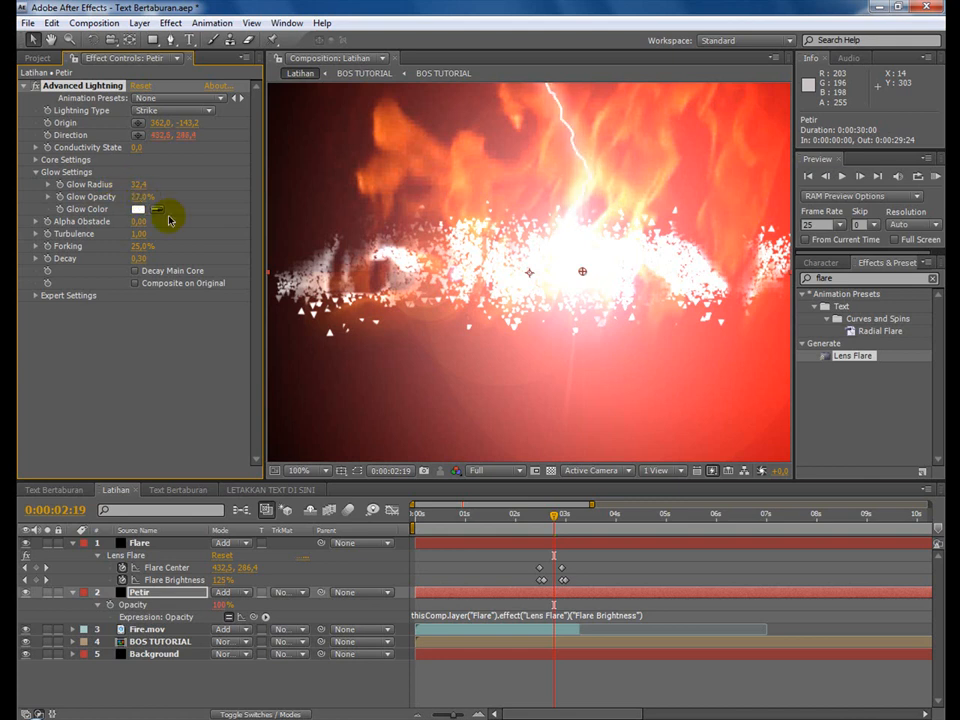
{"action": "left_click_drag", "start_coordinate": [506, 519], "coordinate": [555, 527]}
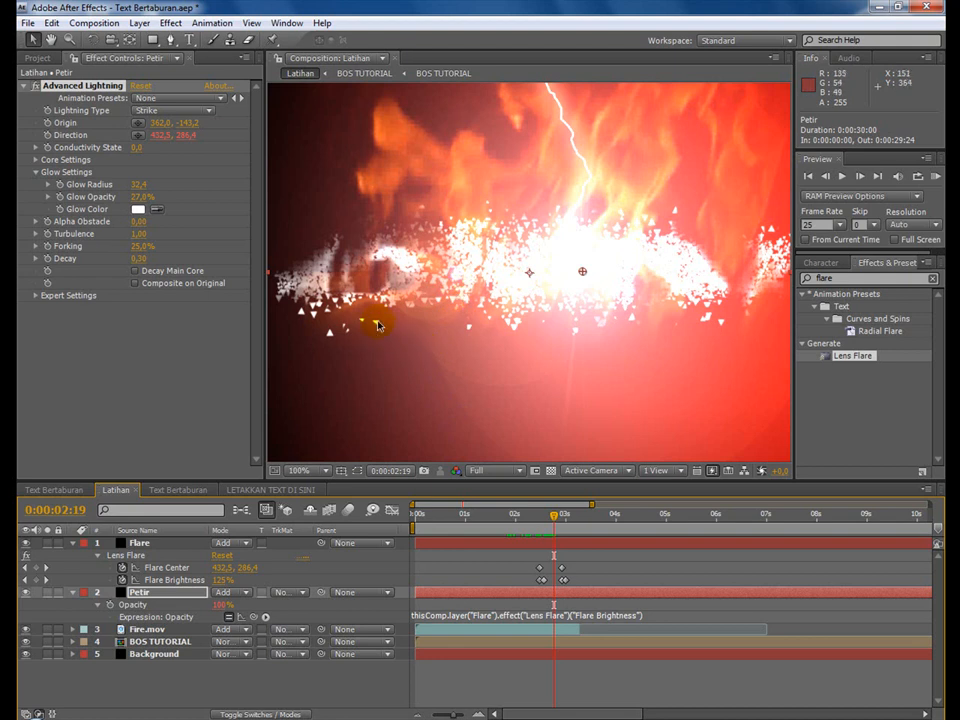
Examine the effects on the nested text layer in the Text Bertaburan composition and return to Latihan.
{"action": "left_click", "coordinate": [54, 490]}
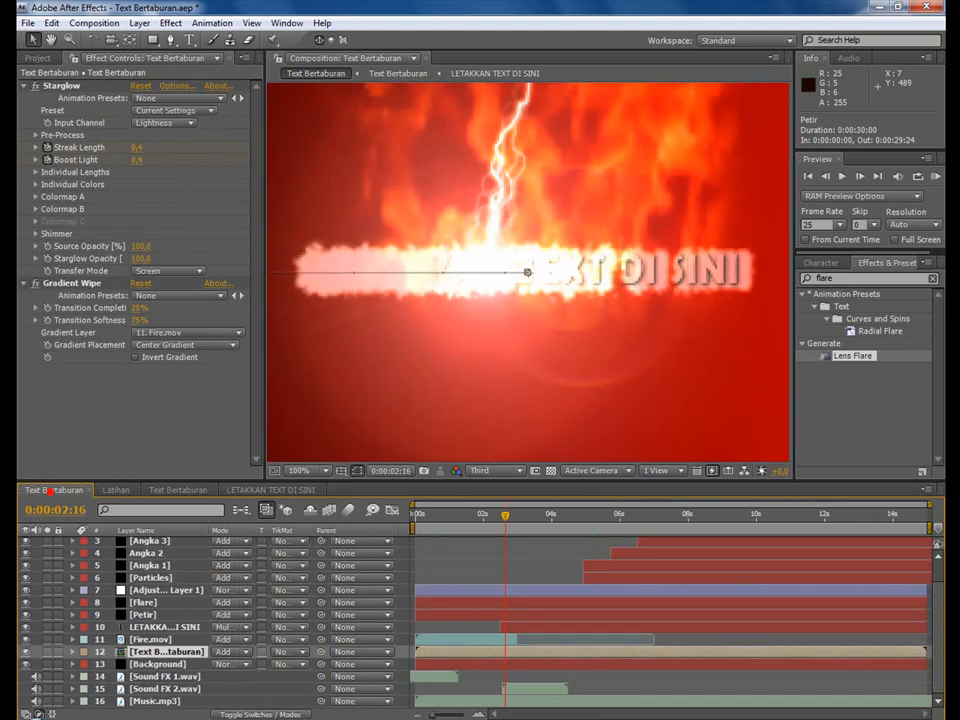
{"action": "left_click", "coordinate": [165, 651]}
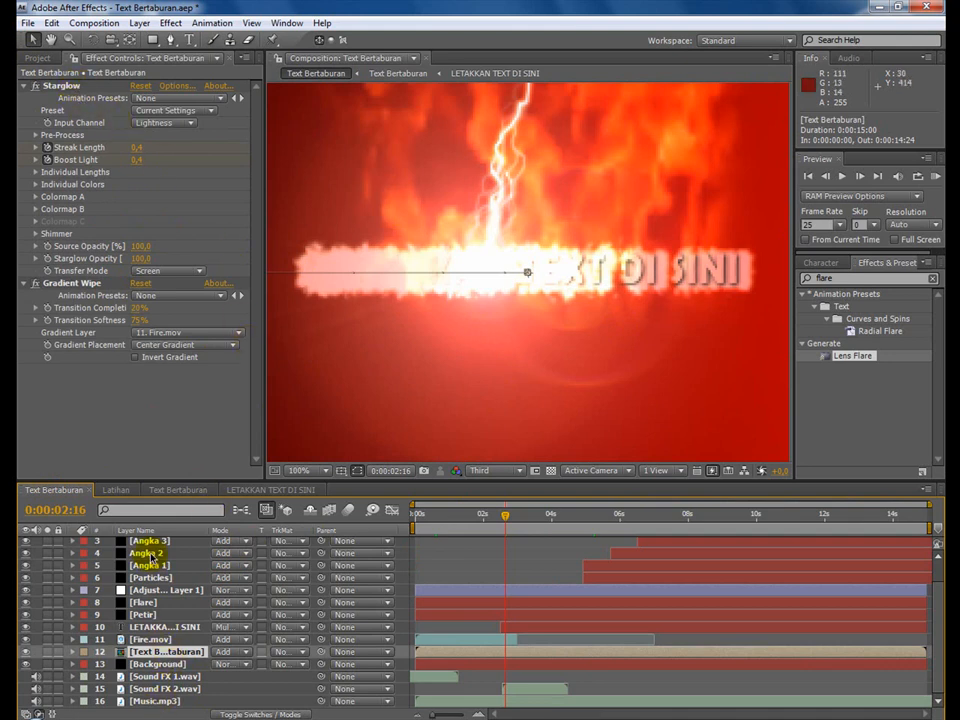
{"action": "left_click", "coordinate": [130, 493]}
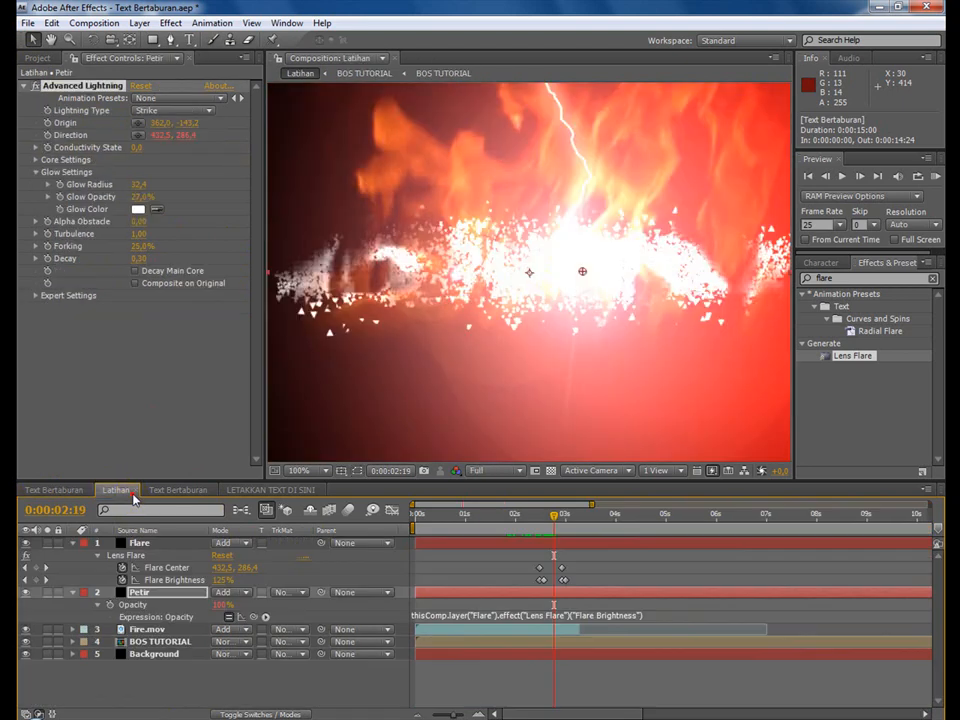
Try the Stylize Glow effect on the BOS TUTORIAL layer and preview the scattering up to 0:00:03:00.
{"action": "left_click", "coordinate": [150, 641]}
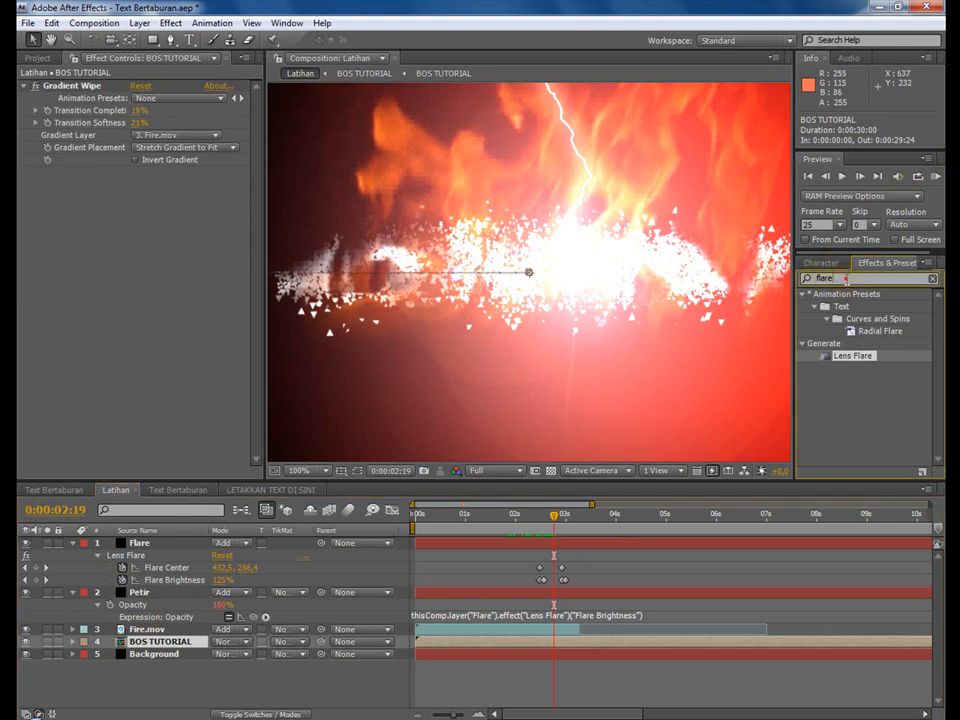
{"action": "type", "text": "glow"}
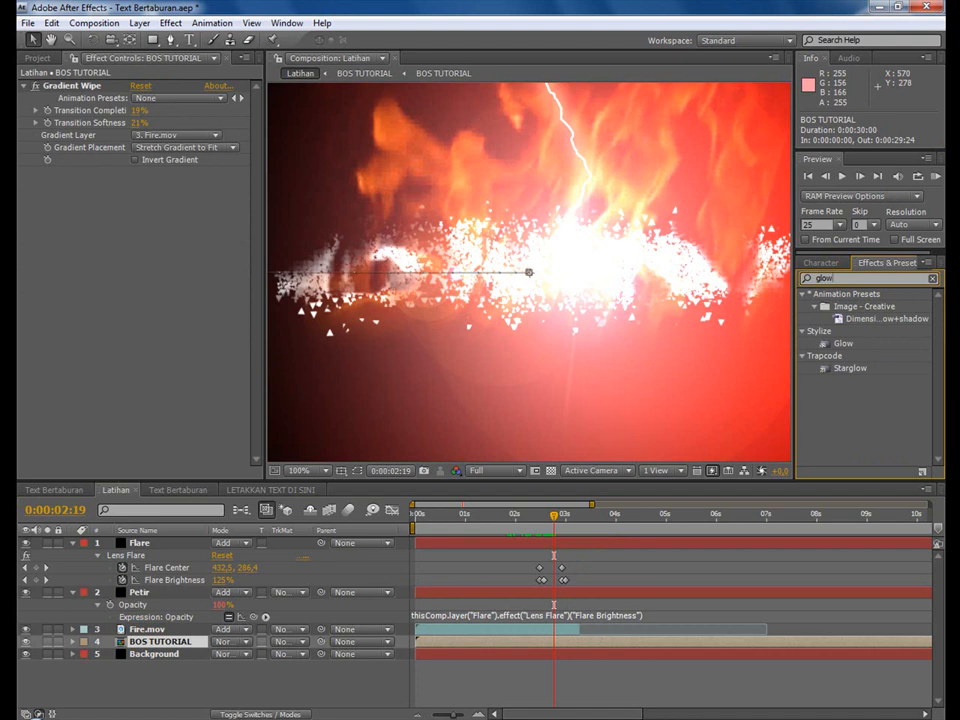
{"action": "double_click", "coordinate": [843, 343]}
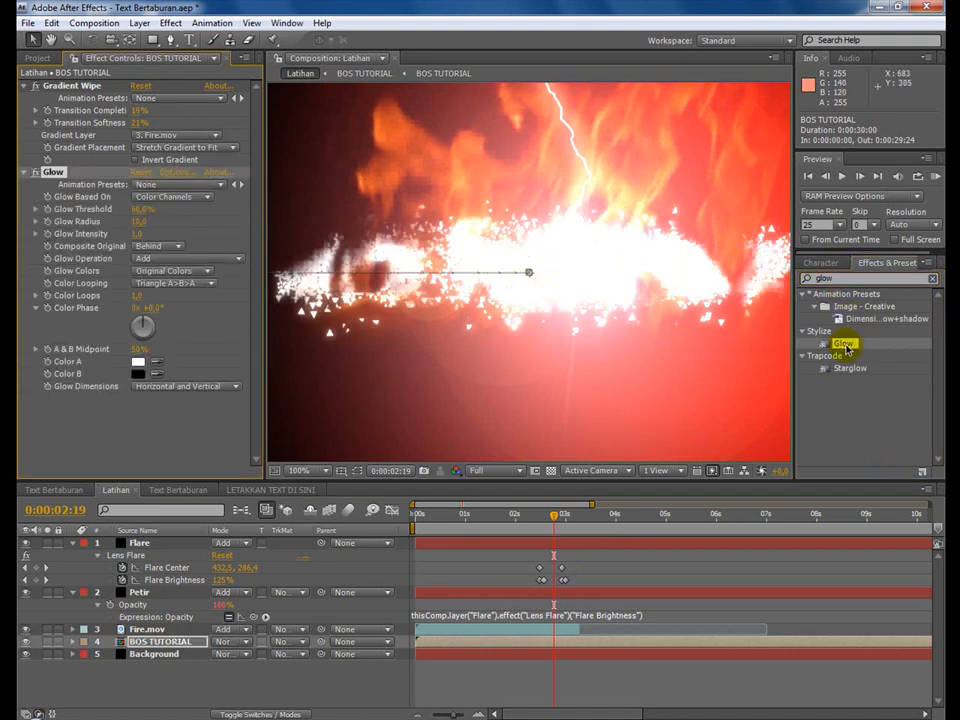
{"action": "left_click_drag", "start_coordinate": [527, 523], "coordinate": [563, 521]}
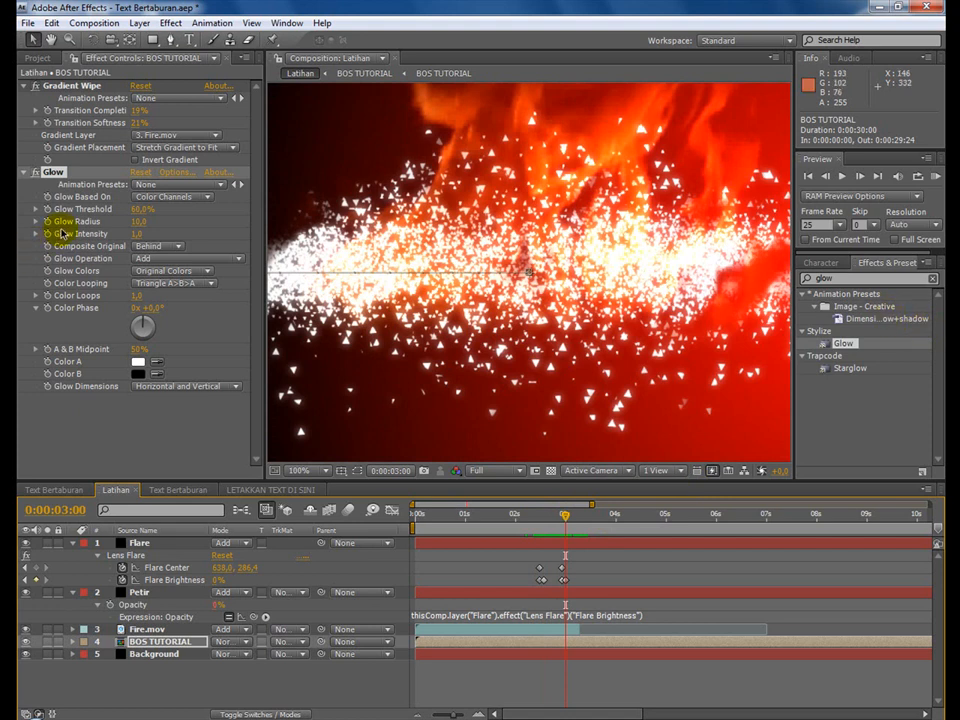
Switch the Glow effect off for comparison and delete it from the BOS TUTORIAL layer.
{"action": "left_click", "coordinate": [44, 173]}
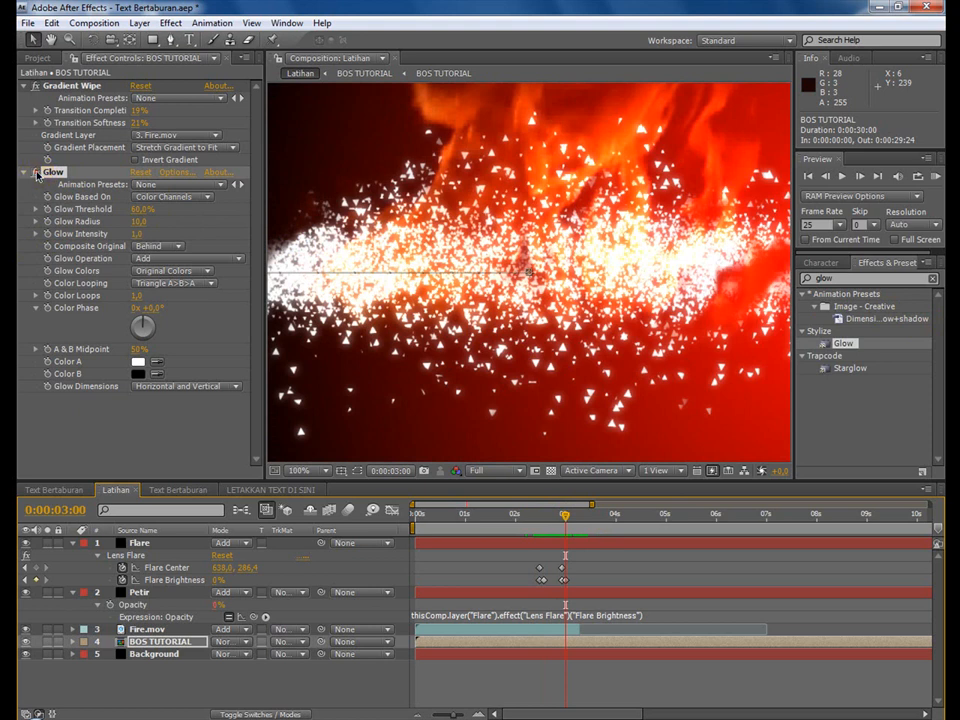
{"action": "left_click", "coordinate": [37, 174]}
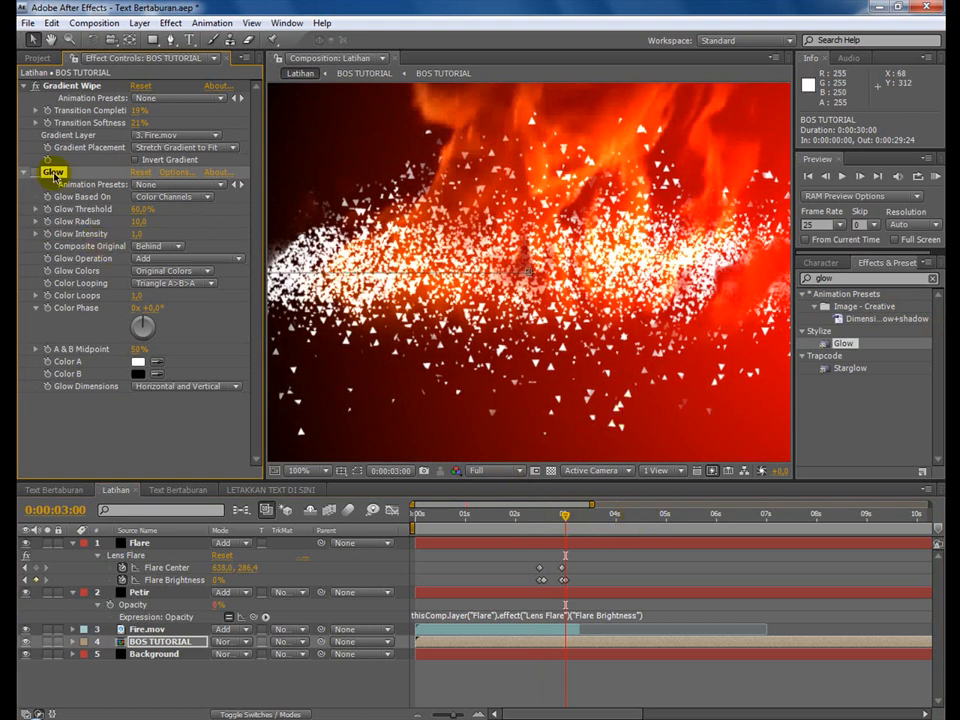
{"action": "key", "text": "Delete"}
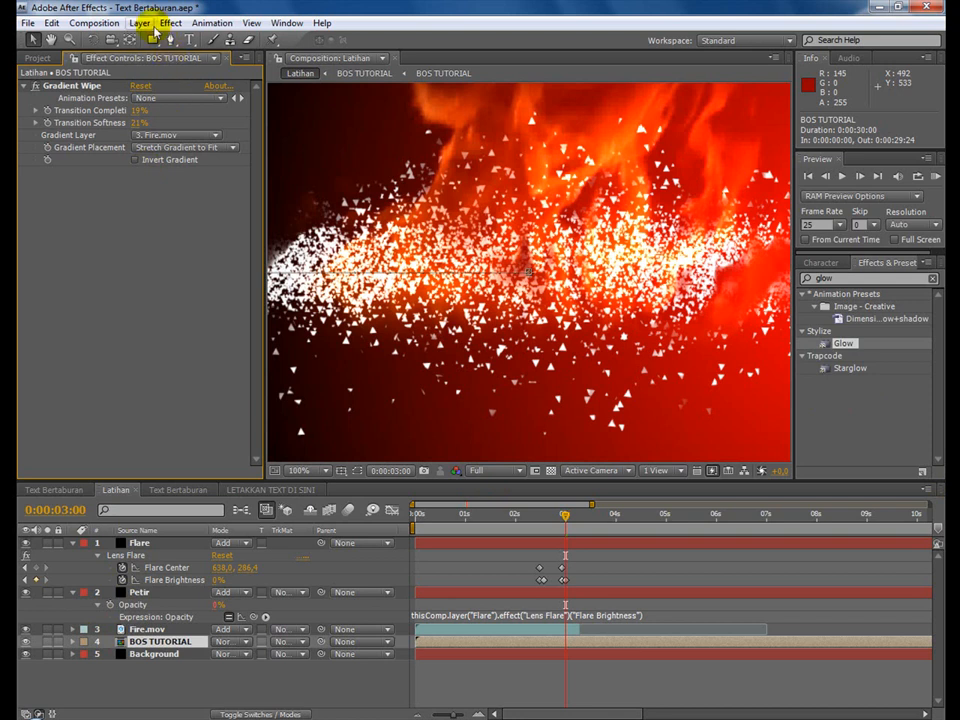
Add a new adjustment layer on top of the Latihan composition and apply the CC Force Motion Blur effect to it.
{"action": "left_click", "coordinate": [139, 22]}
{"action": "mouse_move", "coordinate": [287, 45]}
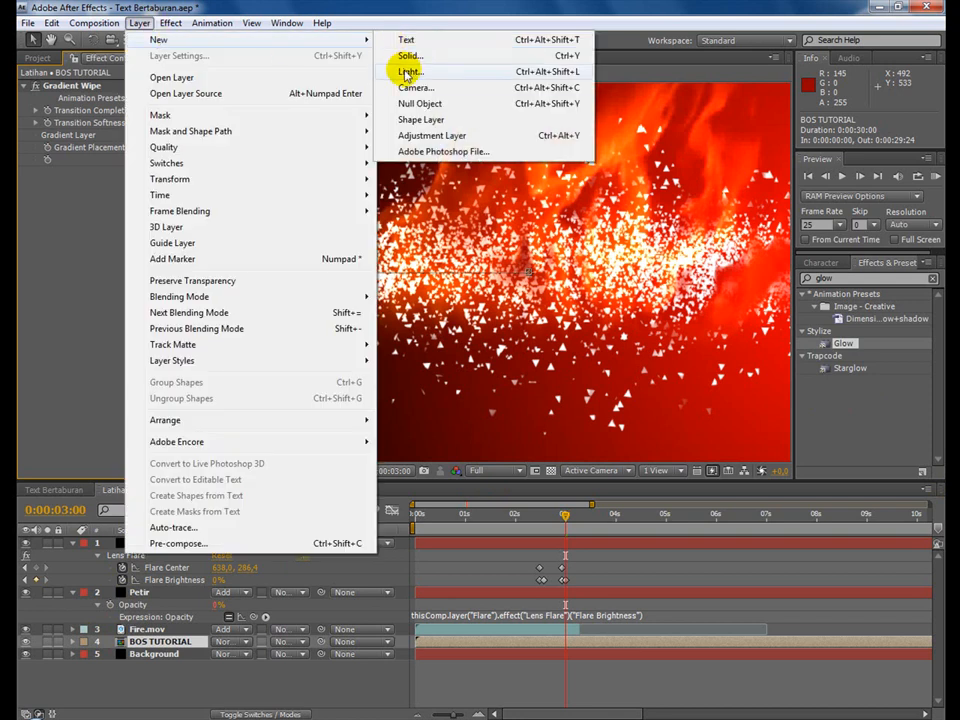
{"action": "left_click", "coordinate": [428, 135]}
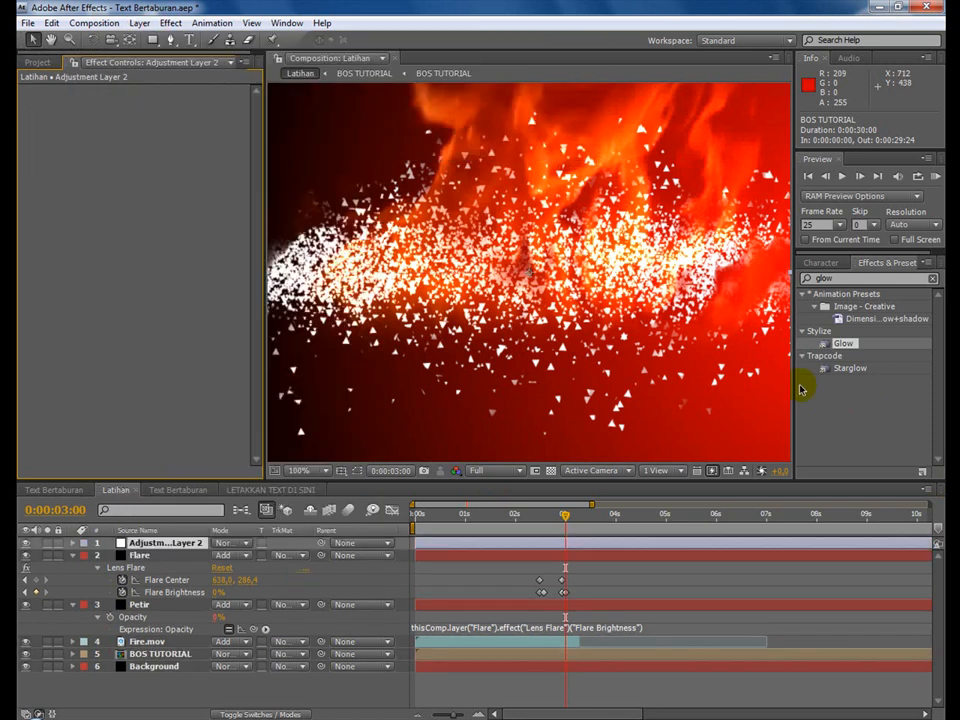
{"action": "left_click", "coordinate": [880, 279]}
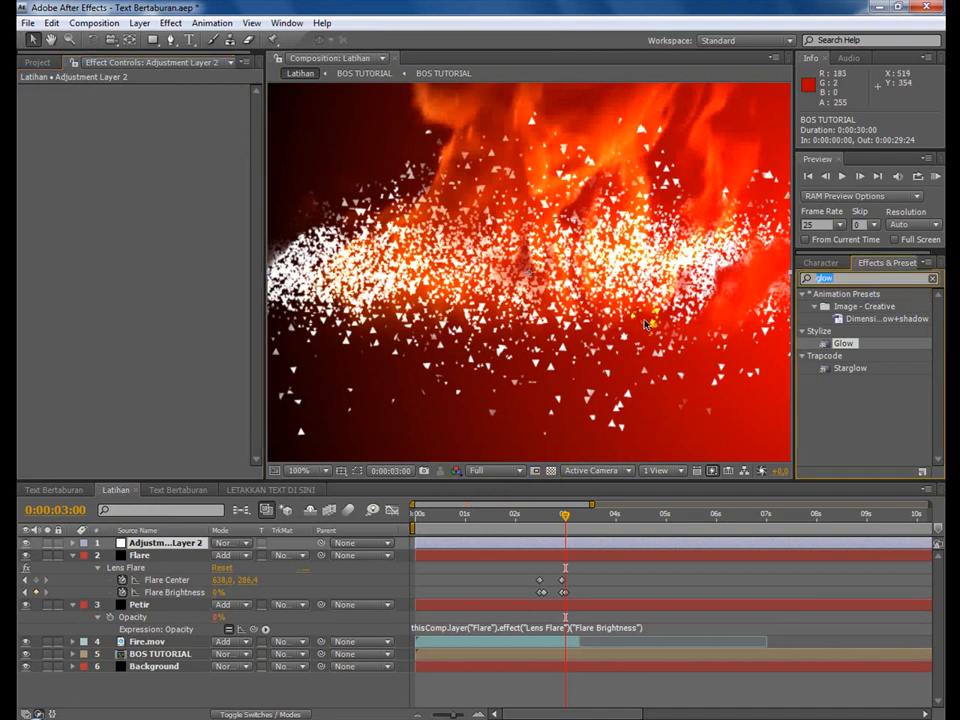
{"action": "type", "text": "cc force"}
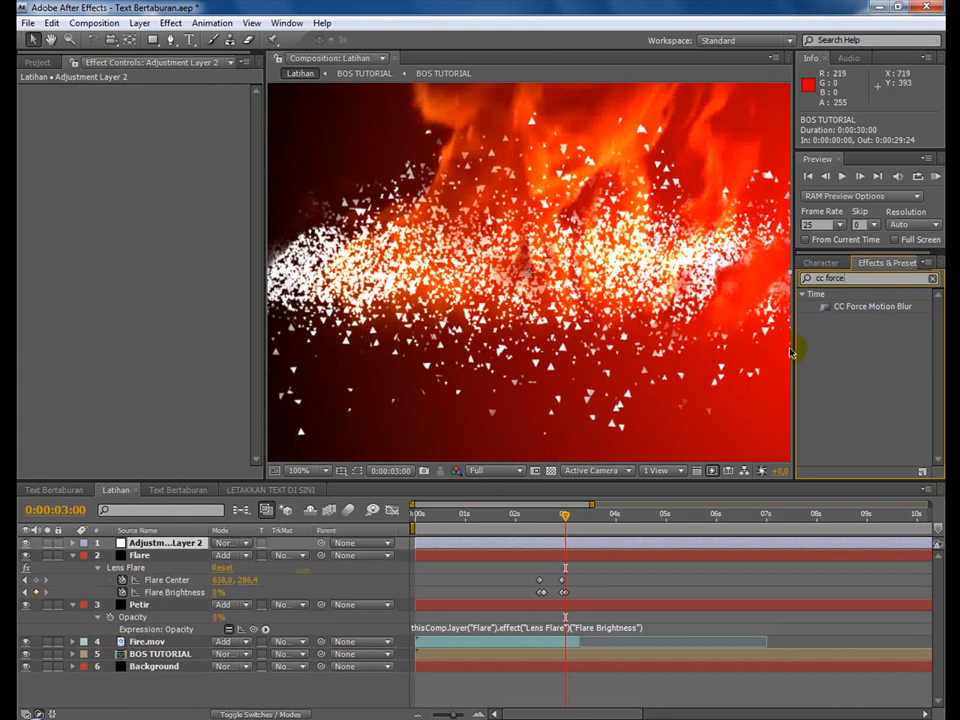
{"action": "double_click", "coordinate": [864, 307]}
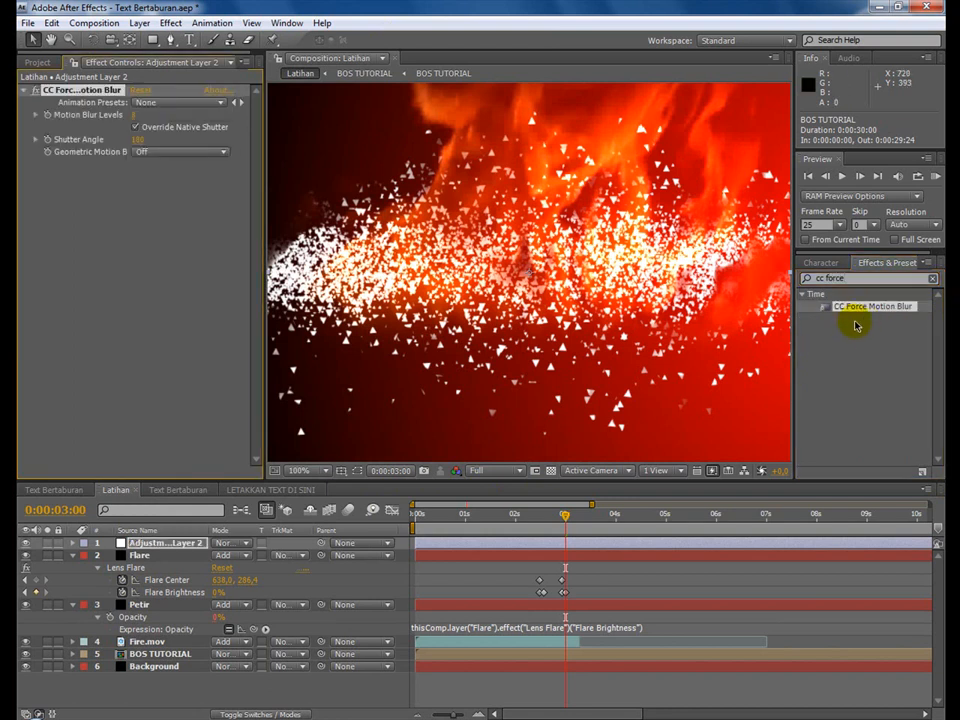
Set the Motion Blur Levels of CC Force Motion Blur to 16 and save the project.
{"action": "left_click", "coordinate": [135, 116]}
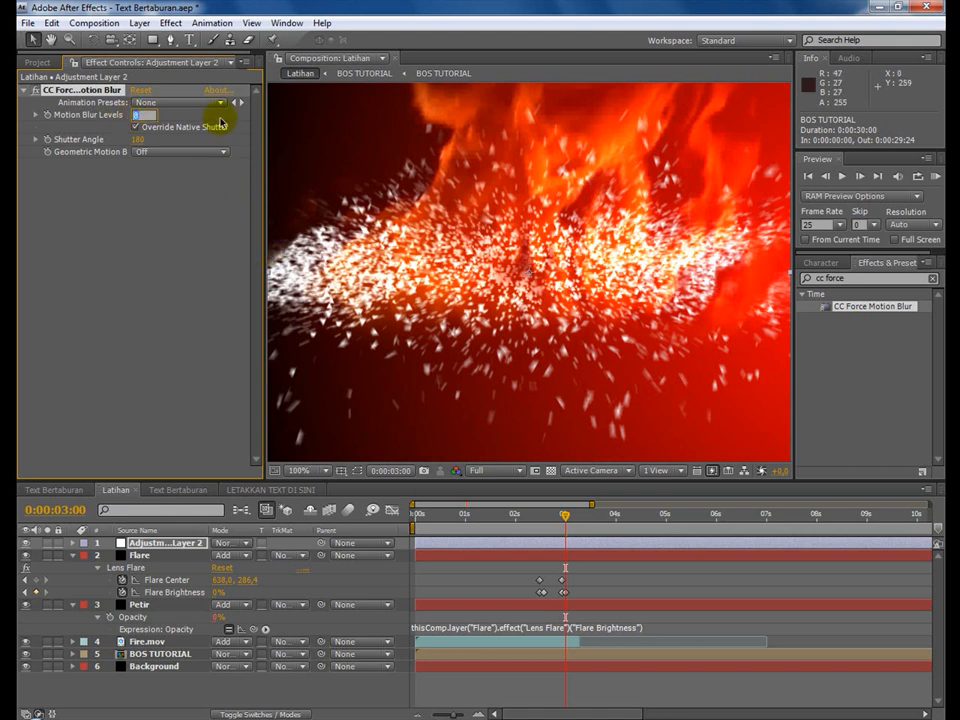
{"action": "type", "text": "16"}
{"action": "key", "text": "Return"}
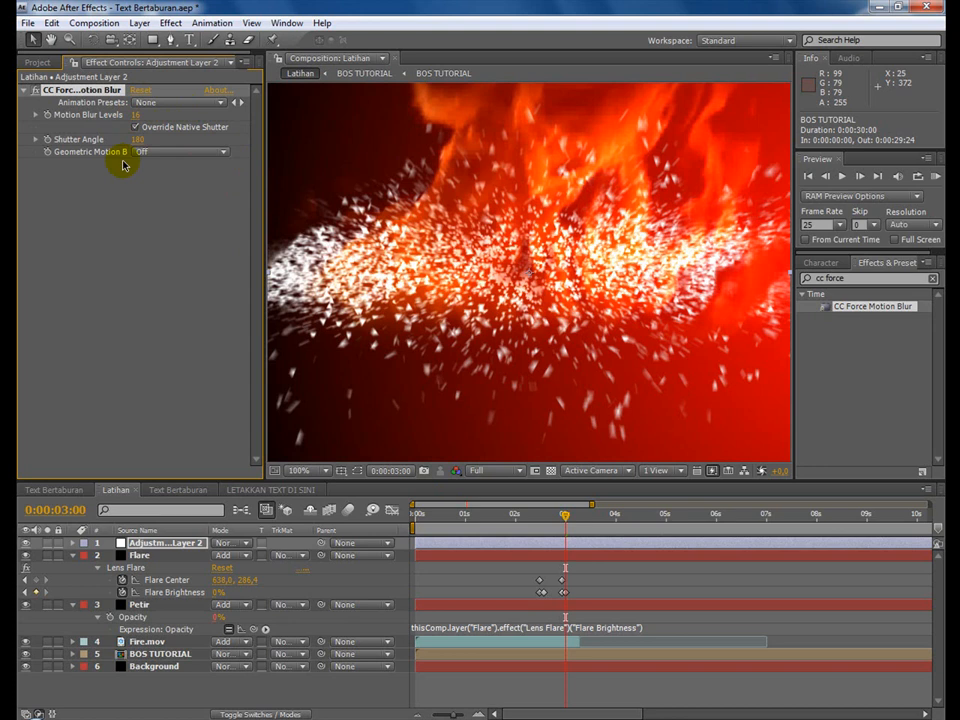
{"action": "left_click", "coordinate": [28, 22]}
{"action": "left_click", "coordinate": [58, 156]}
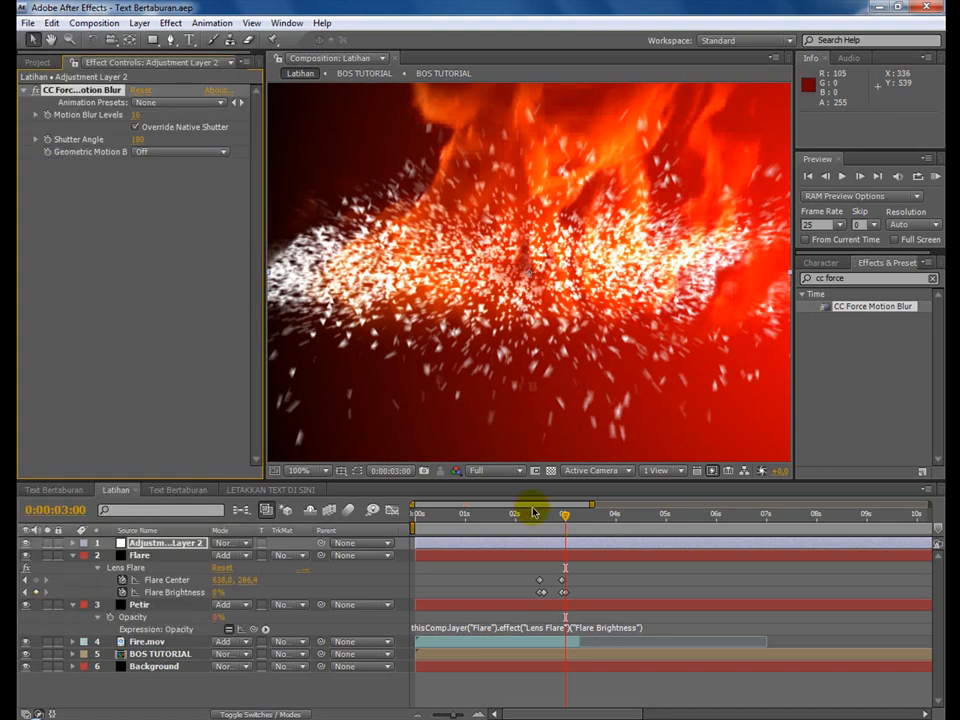
Preview the motion-blurred text, lightning and scattering in Latihan from about 0:00:01:03 to 0:00:03:10.
{"action": "left_click", "coordinate": [450, 517]}
{"action": "left_click_drag", "start_coordinate": [459, 520], "coordinate": [472, 521]}
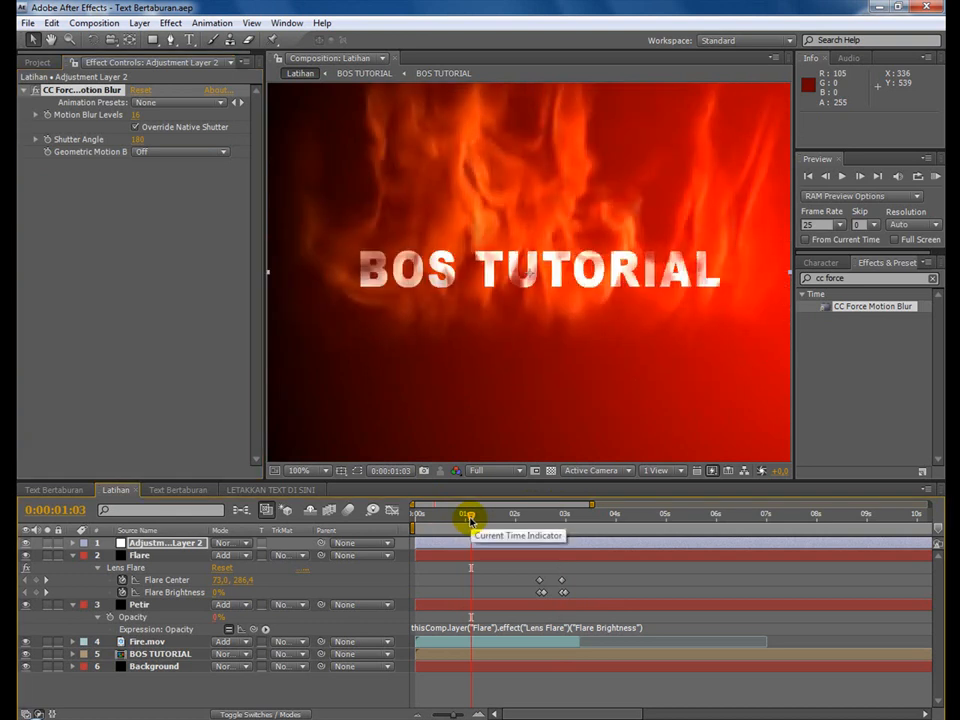
{"action": "left_click", "coordinate": [479, 519]}
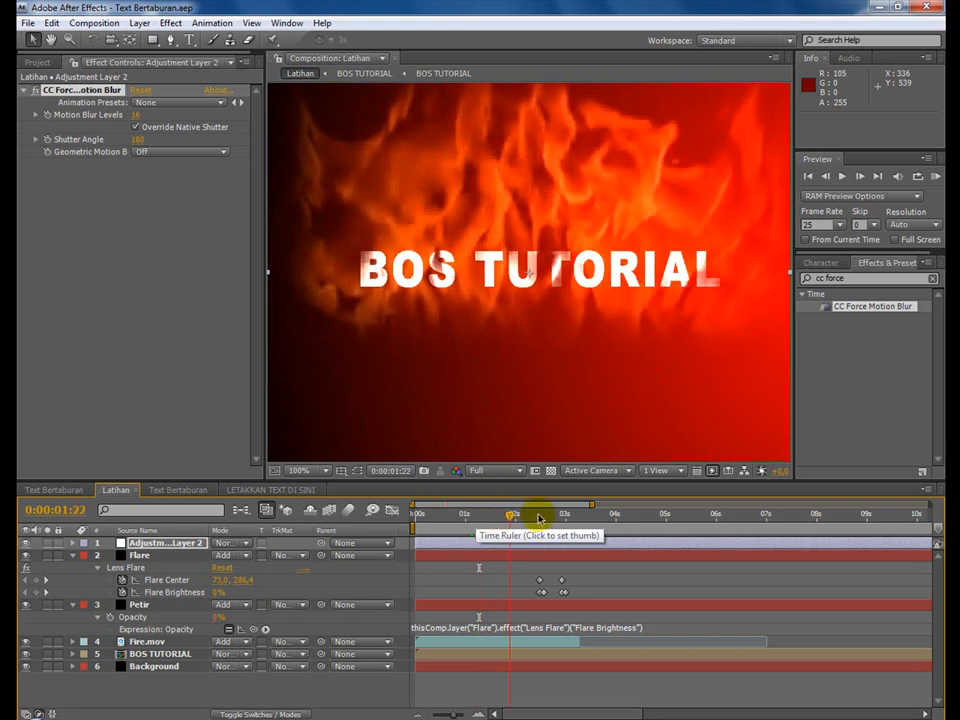
{"action": "left_click", "coordinate": [546, 519]}
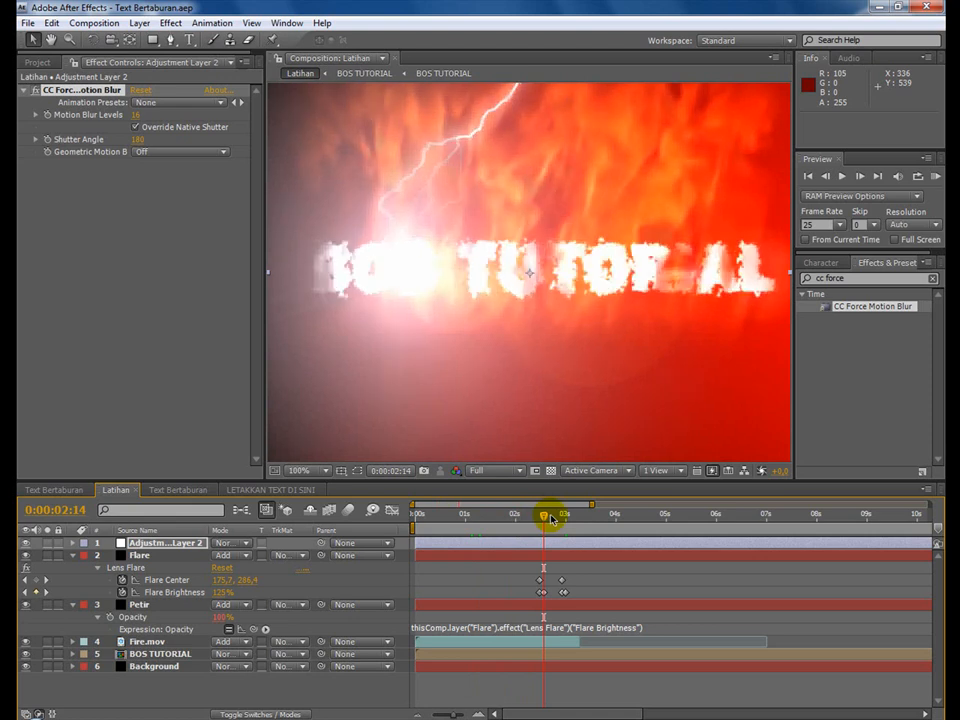
{"action": "left_click", "coordinate": [557, 518]}
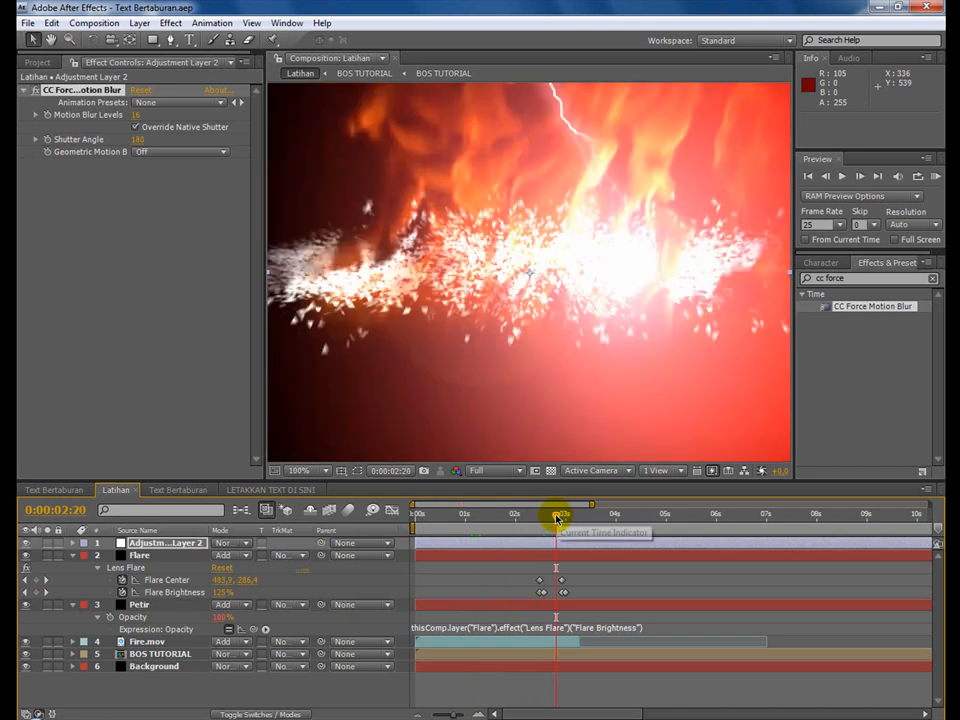
{"action": "left_click", "coordinate": [565, 518]}
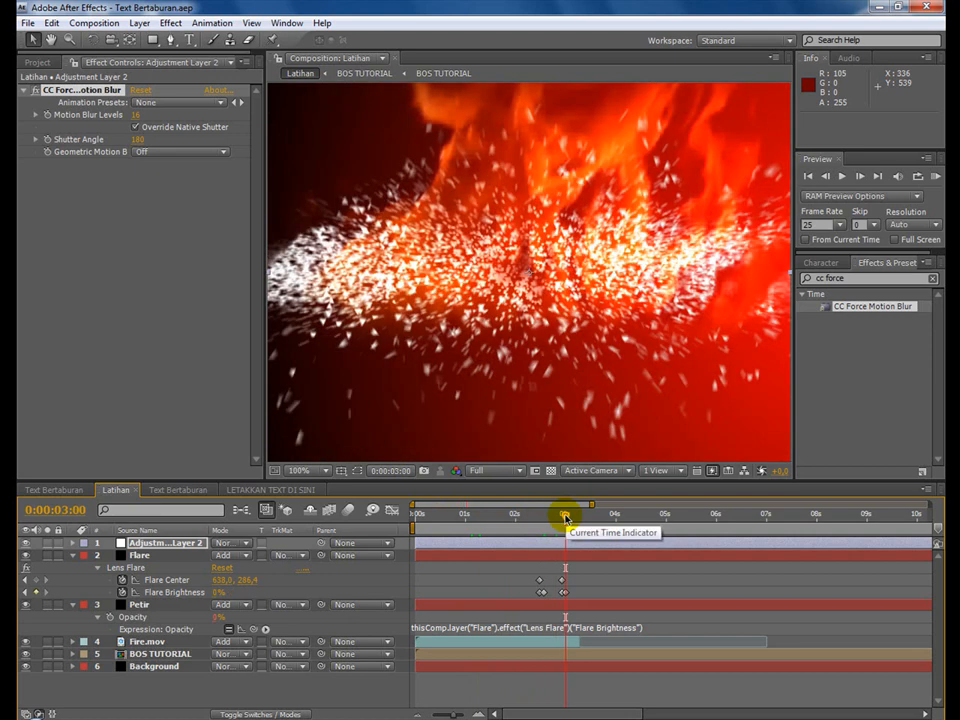
{"action": "left_click", "coordinate": [573, 518]}
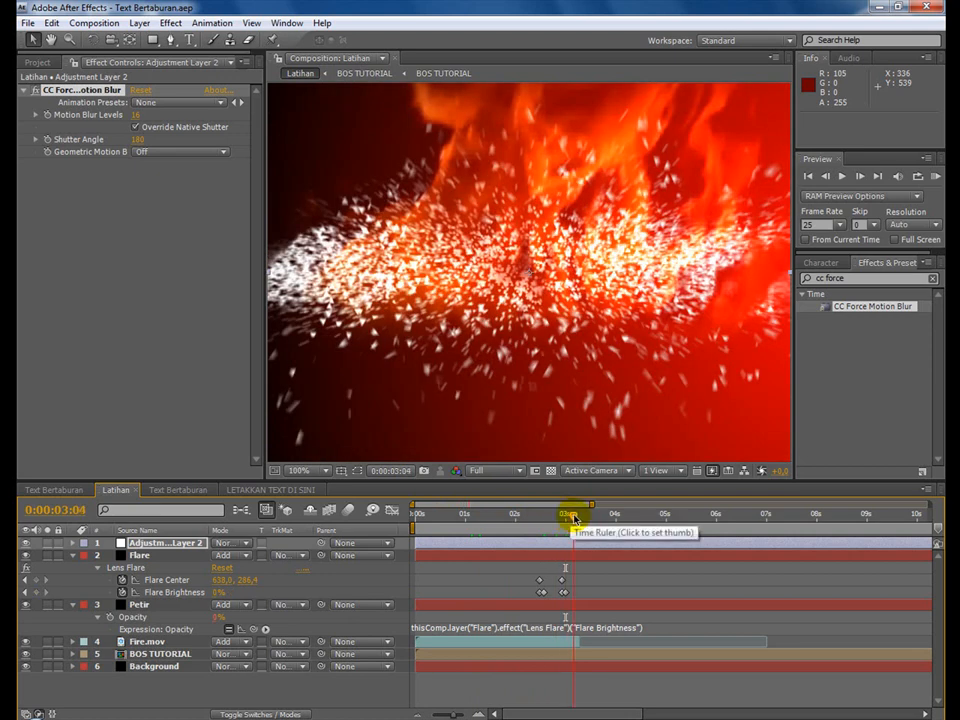
{"action": "left_click", "coordinate": [586, 518]}
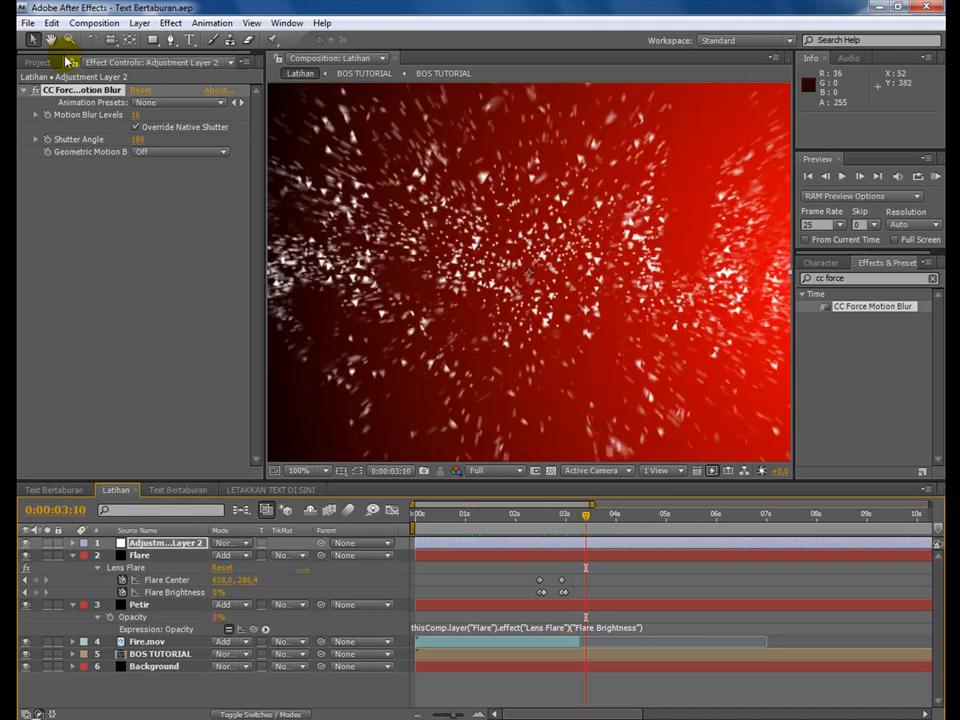
Switch to the Text Bertaburan composition and solo its Particles, Angka 1 to Angka 4 and Background layers.
{"action": "left_click", "coordinate": [28, 22]}
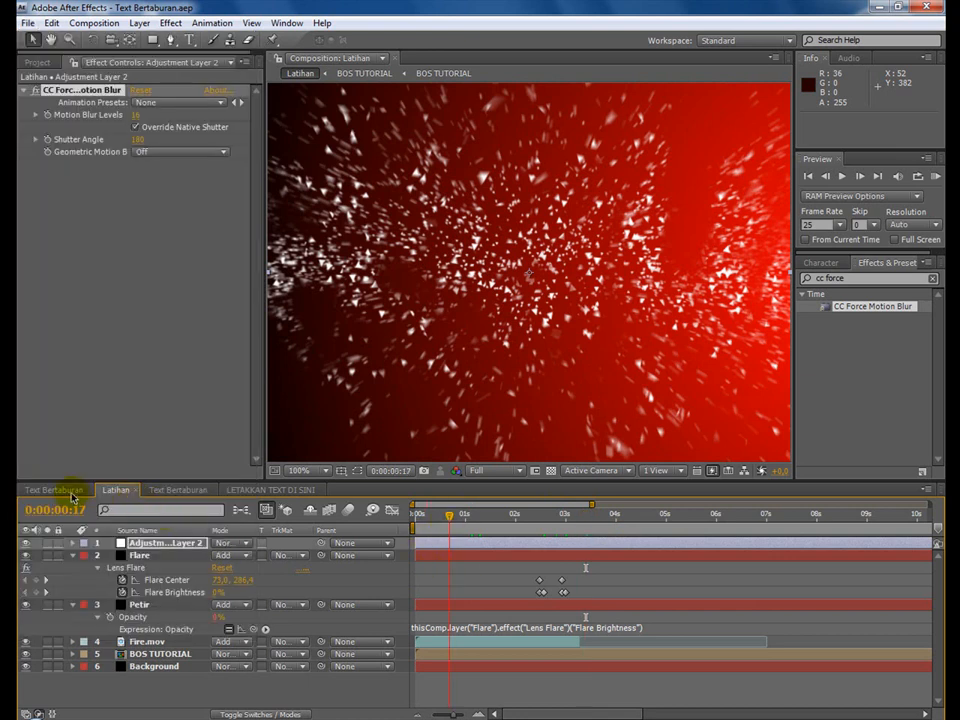
{"action": "left_click", "coordinate": [71, 494]}
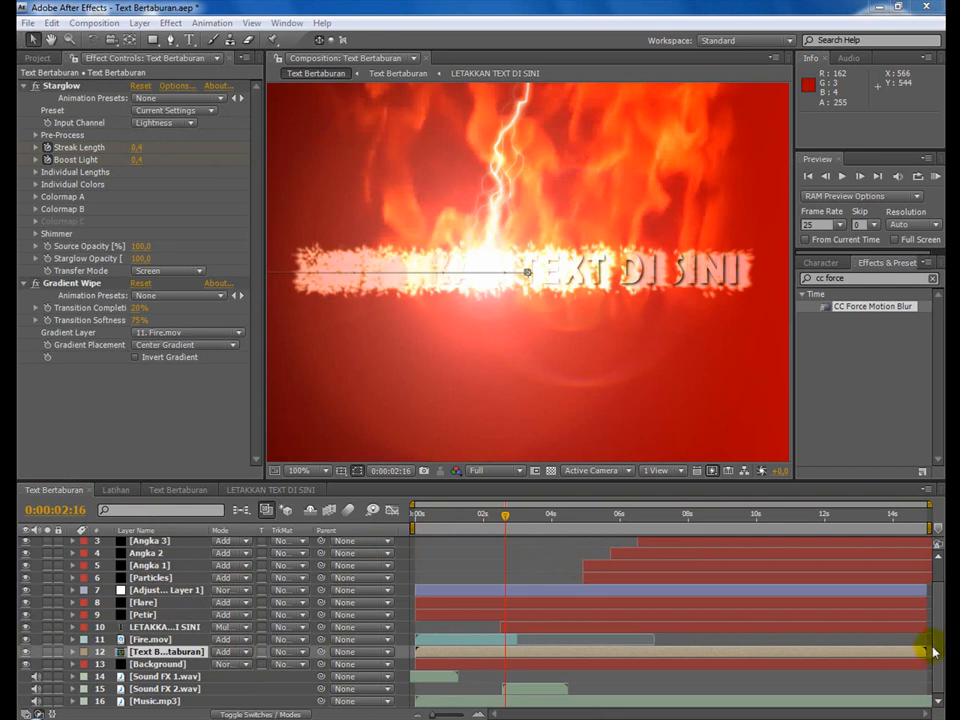
{"action": "scroll", "coordinate": [920, 662], "scroll_direction": "up", "scroll_amount": 2}
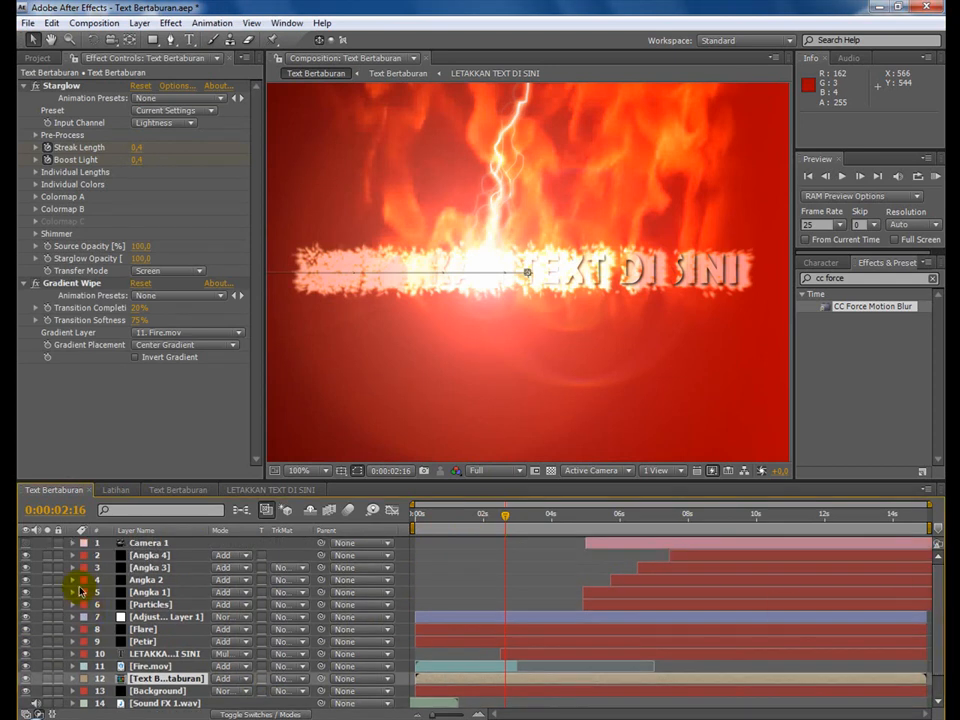
{"action": "scroll", "coordinate": [167, 604], "scroll_direction": "down", "scroll_amount": 2}
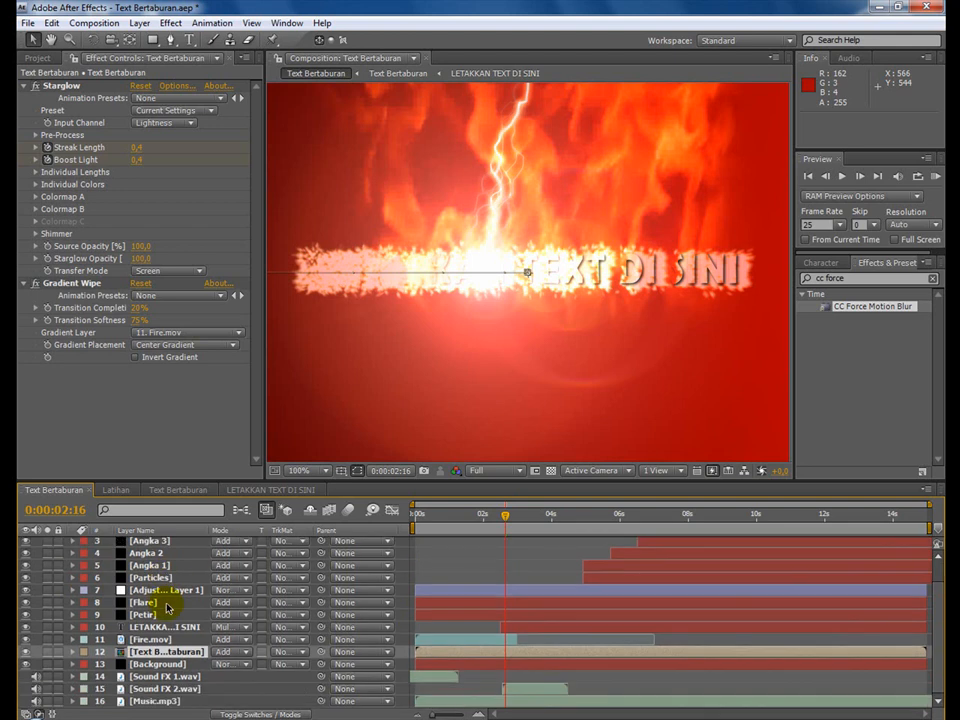
{"action": "scroll", "coordinate": [167, 607], "scroll_direction": "up", "scroll_amount": 2}
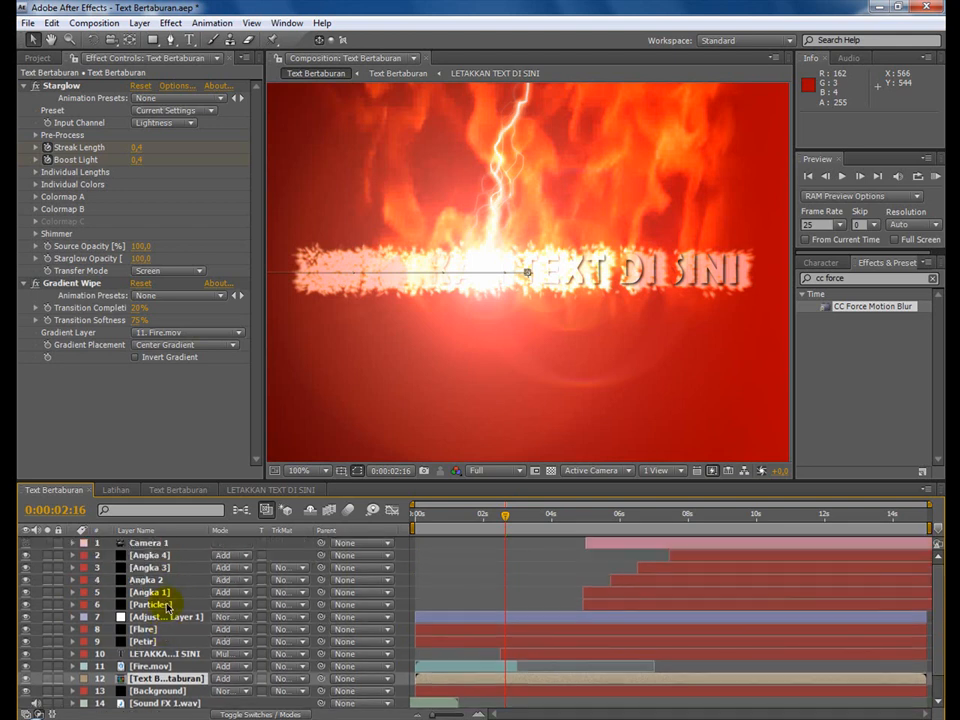
{"action": "left_click", "coordinate": [48, 605]}
{"action": "left_click", "coordinate": [47, 593]}
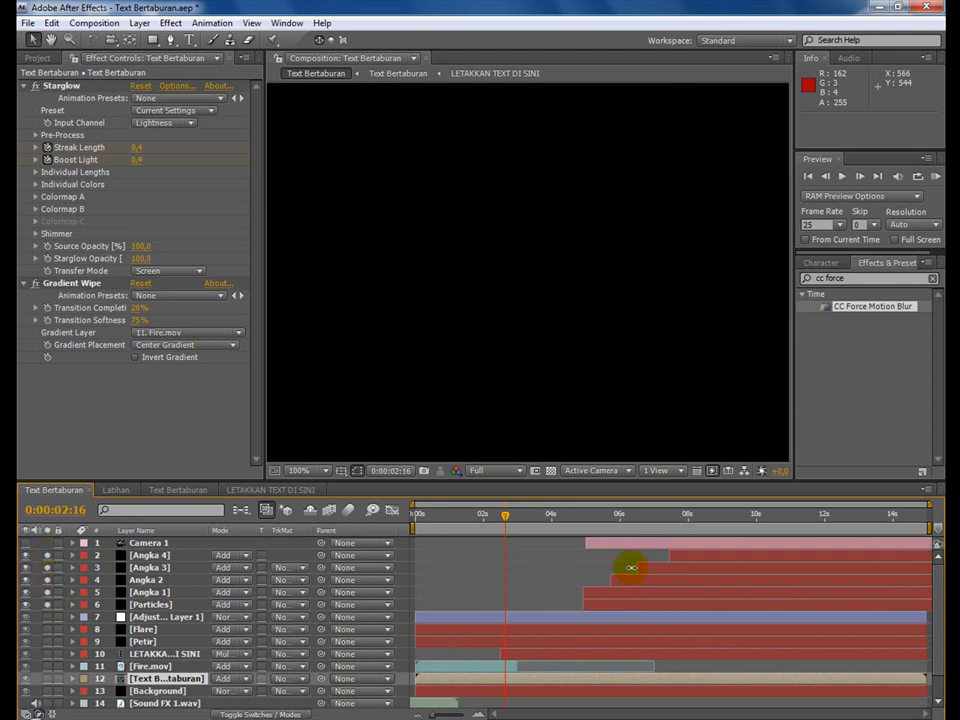
{"action": "left_click_drag", "start_coordinate": [591, 527], "coordinate": [617, 524]}
{"action": "scroll", "coordinate": [297, 634], "scroll_direction": "down", "scroll_amount": 1}
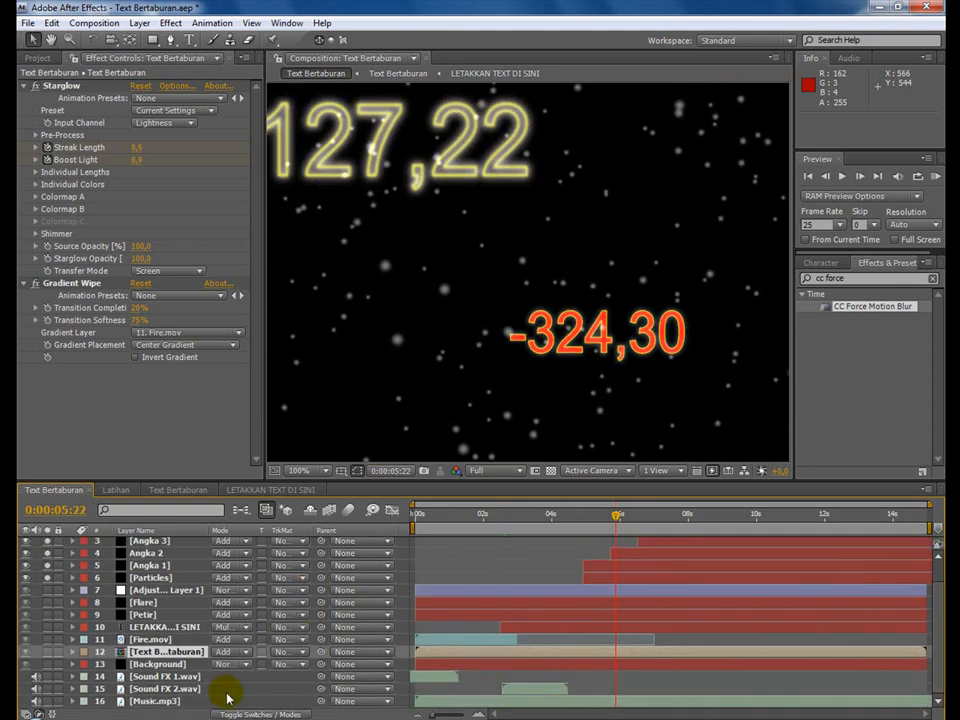
{"action": "left_click", "coordinate": [25, 664]}
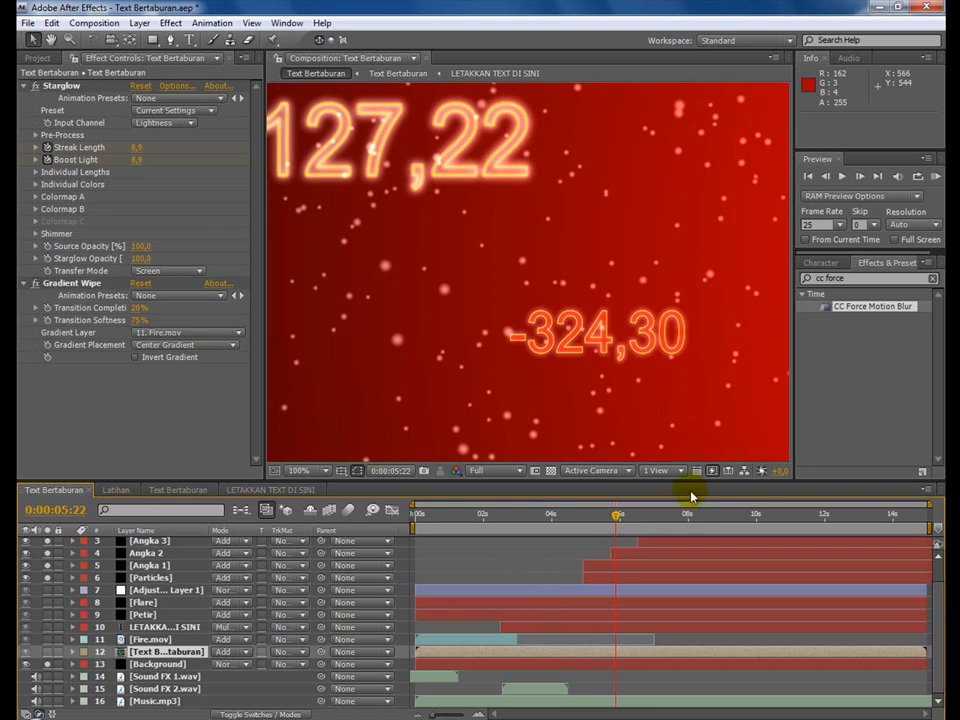
Preview the soloed particles and animated numbers up to 0:00:14:17, and examine the effects on the Angka 1 layer.
{"action": "left_click_drag", "start_coordinate": [582, 521], "coordinate": [640, 525]}
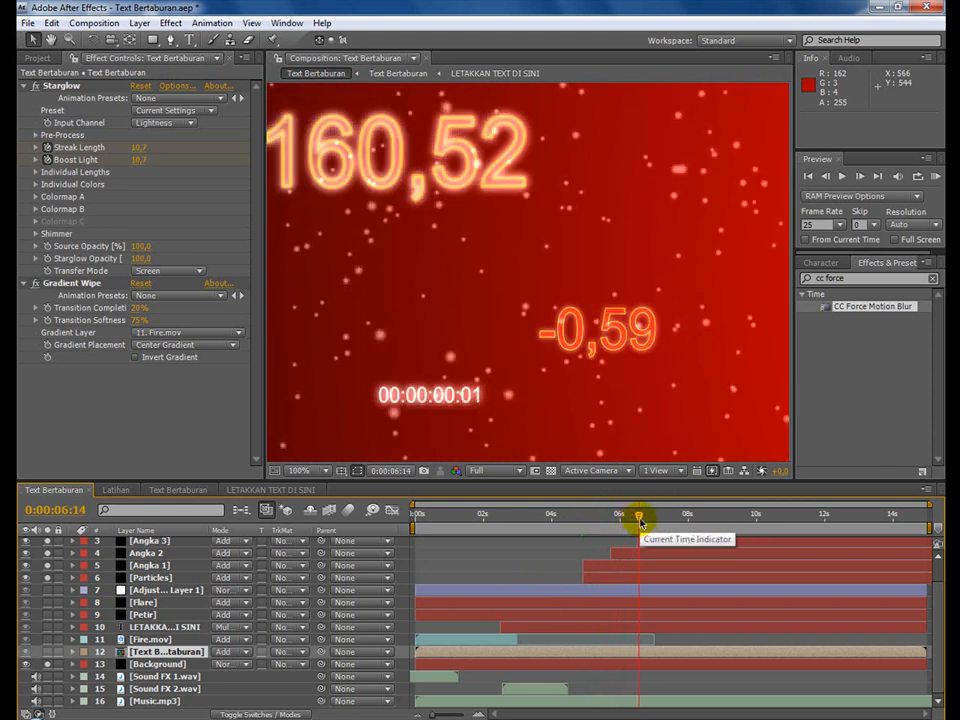
{"action": "left_click_drag", "start_coordinate": [646, 517], "coordinate": [876, 519]}
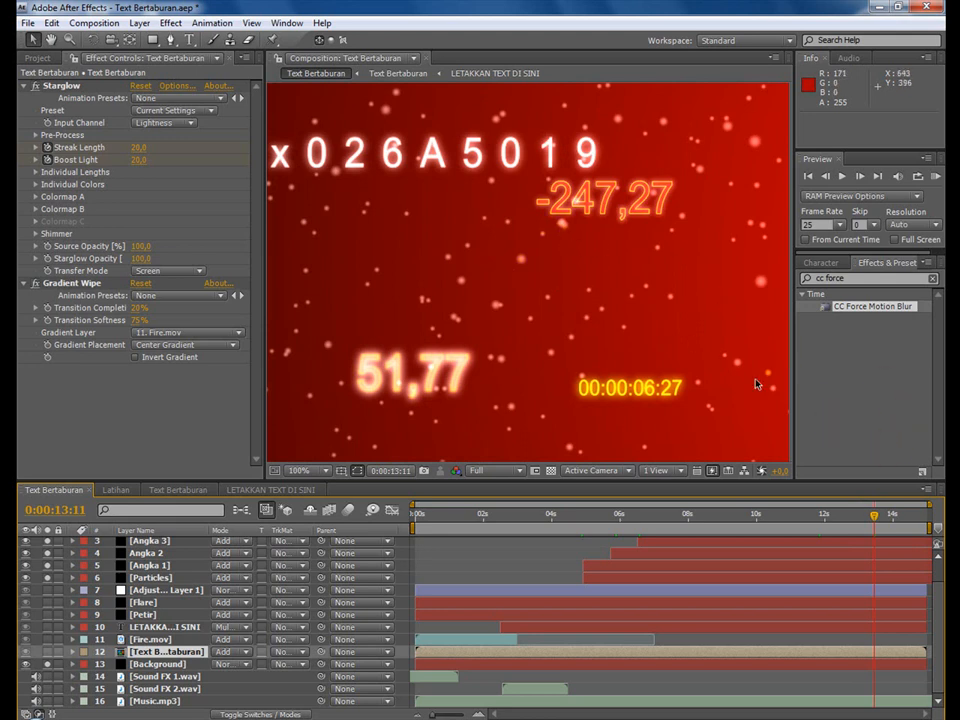
{"action": "left_click", "coordinate": [890, 516]}
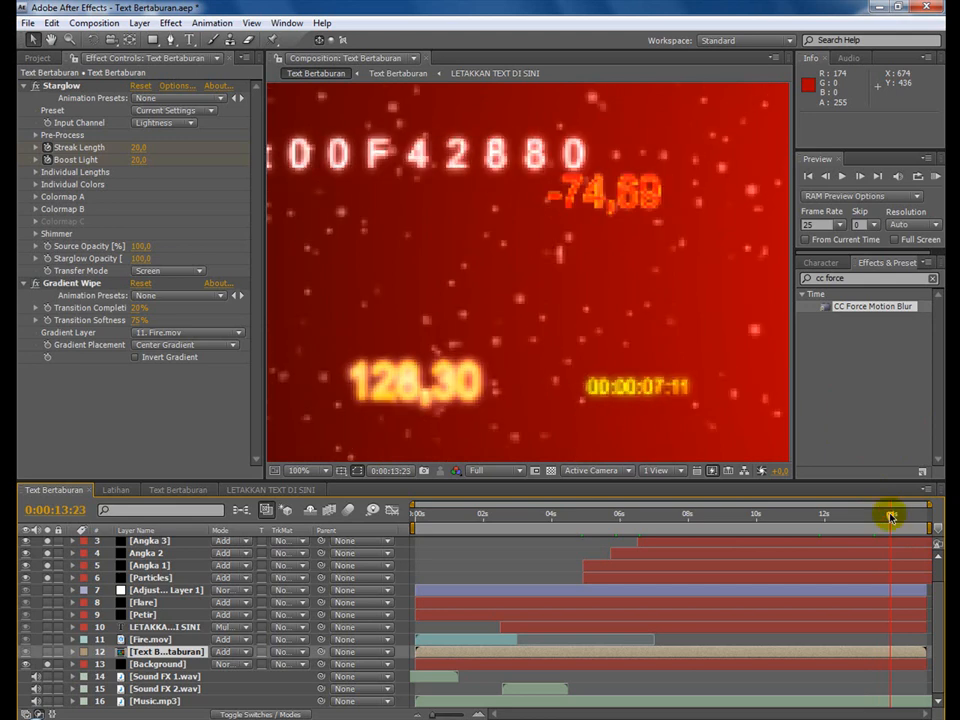
{"action": "left_click", "coordinate": [906, 515]}
{"action": "left_click_drag", "start_coordinate": [877, 517], "coordinate": [692, 516]}
{"action": "scroll", "coordinate": [763, 604], "scroll_direction": "up", "scroll_amount": 1}
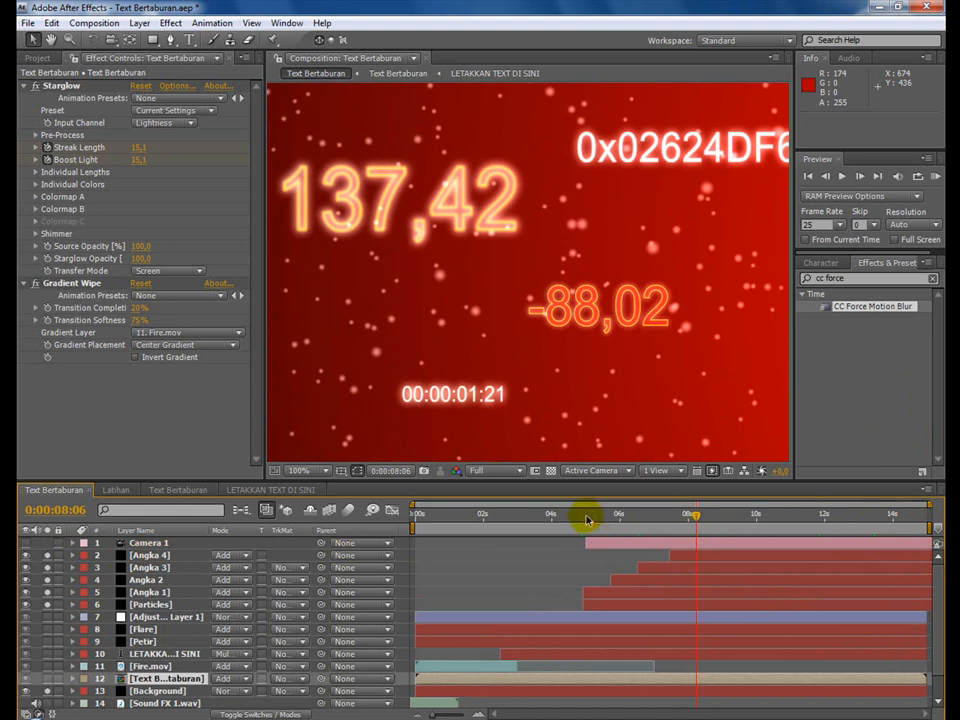
{"action": "left_click_drag", "start_coordinate": [603, 520], "coordinate": [916, 522]}
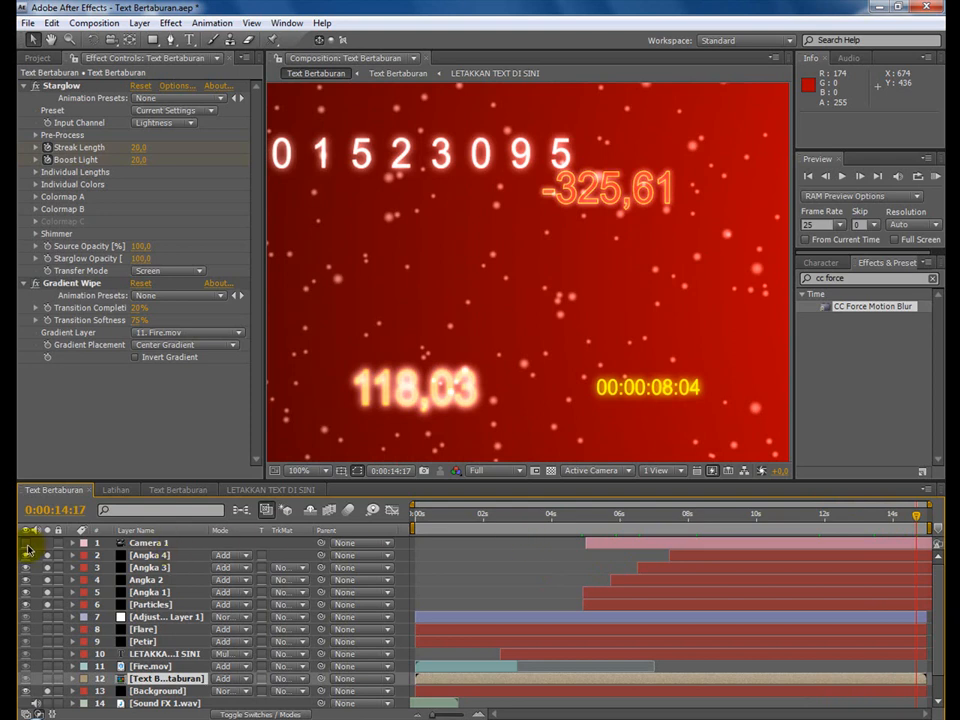
{"action": "left_click", "coordinate": [639, 520]}
{"action": "left_click_drag", "start_coordinate": [650, 519], "coordinate": [749, 521]}
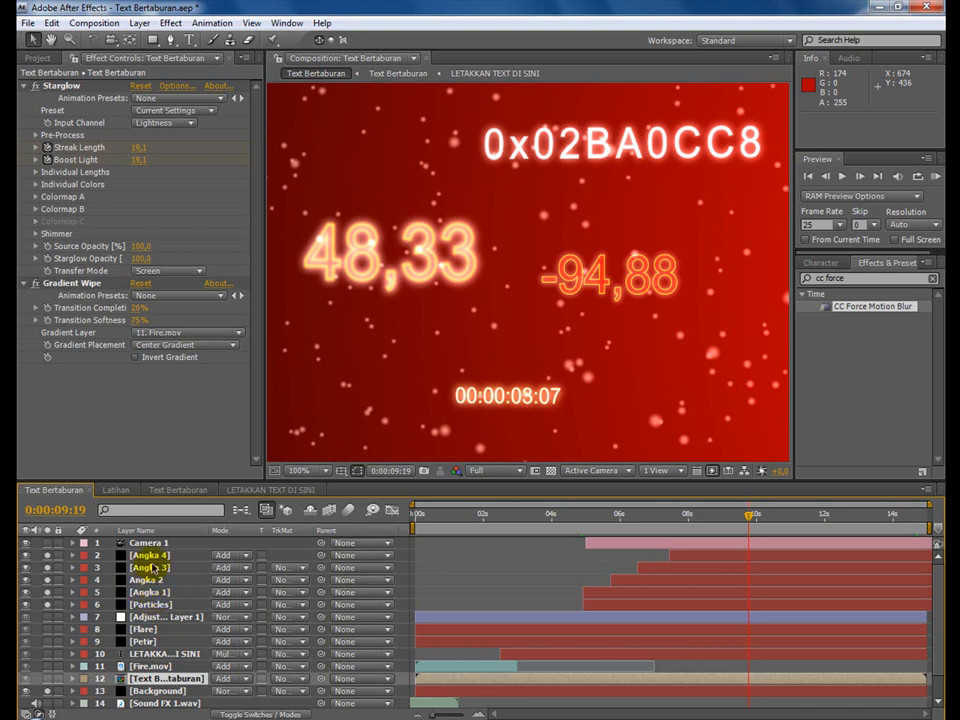
{"action": "left_click", "coordinate": [150, 592]}
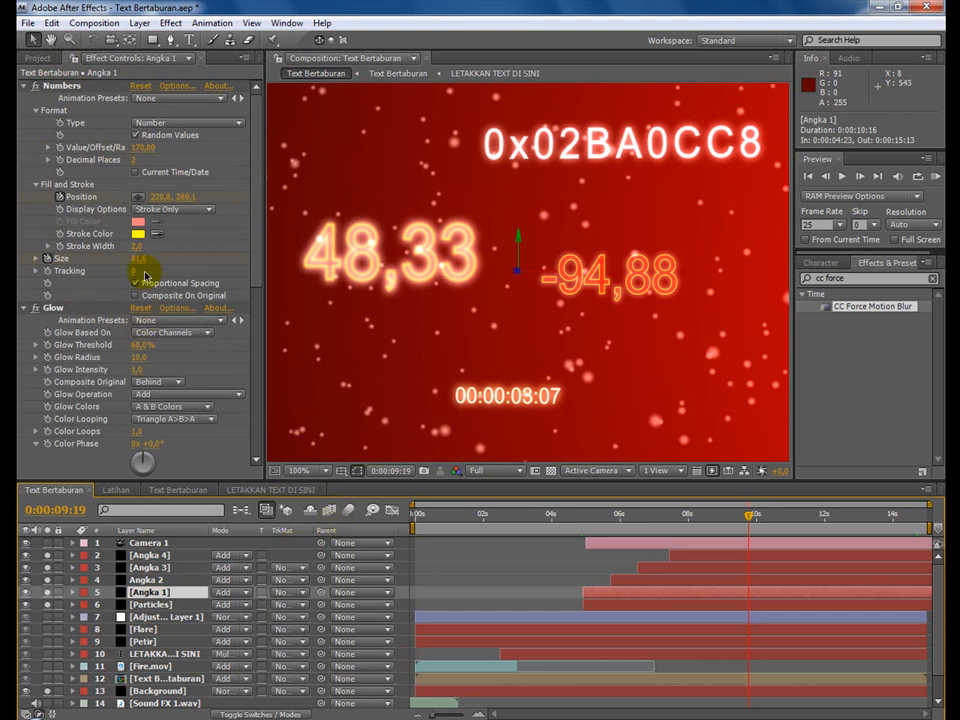
Return to Latihan, collapse the properties of the Flare and Petir layers, and preview the lightning strike up to 0:00:02:18.
{"action": "left_click", "coordinate": [112, 492]}
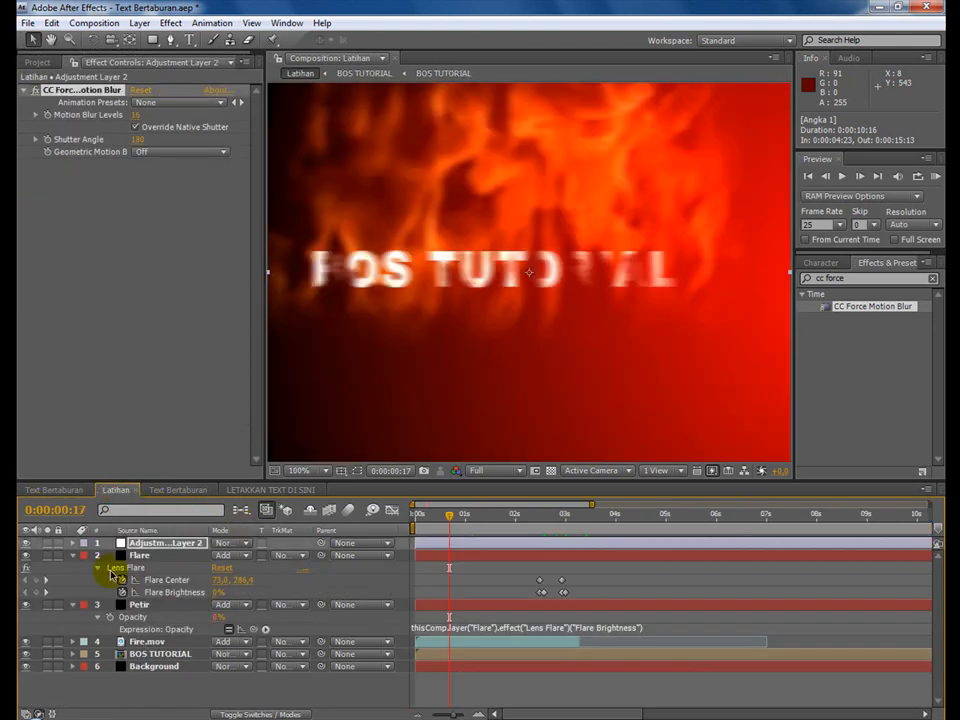
{"action": "left_click", "coordinate": [73, 544]}
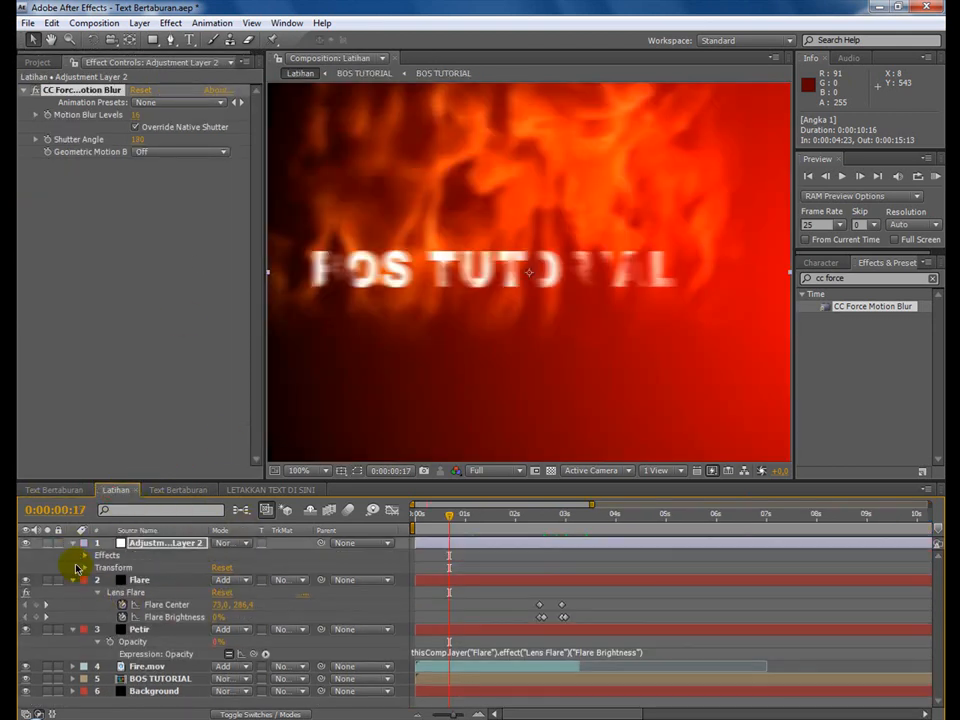
{"action": "left_click", "coordinate": [73, 543]}
{"action": "left_click", "coordinate": [74, 556]}
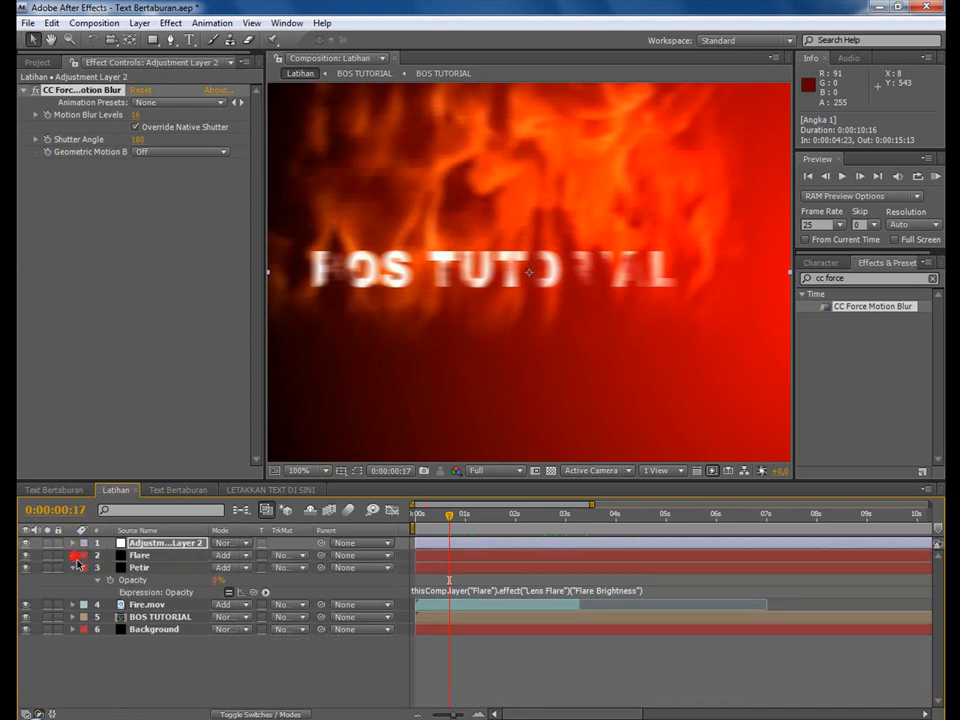
{"action": "left_click", "coordinate": [73, 568]}
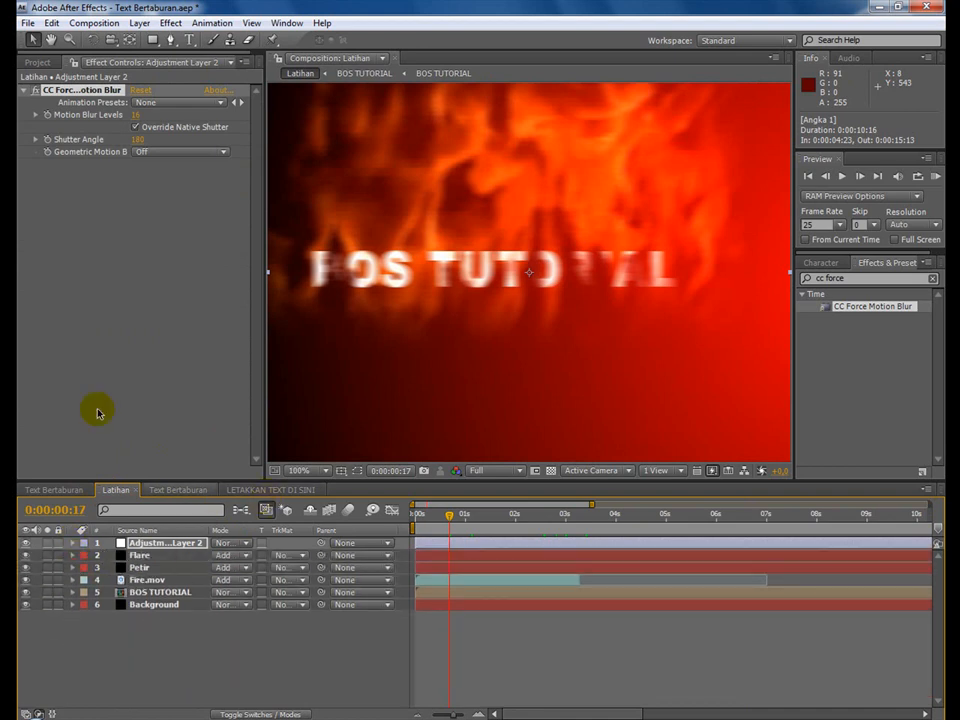
{"action": "left_click_drag", "start_coordinate": [535, 519], "coordinate": [551, 523]}
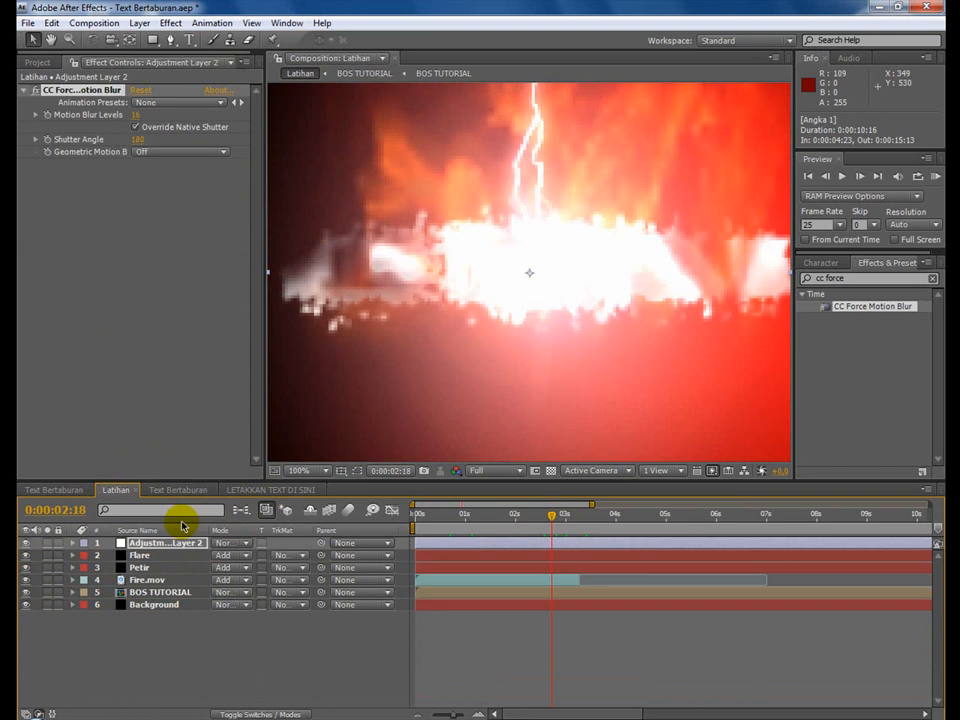
Hide Adjustment Layer 2 and preview the scattering without motion blur up to 0:00:07:02, with the timeline showing the full composition.
{"action": "left_click", "coordinate": [26, 543]}
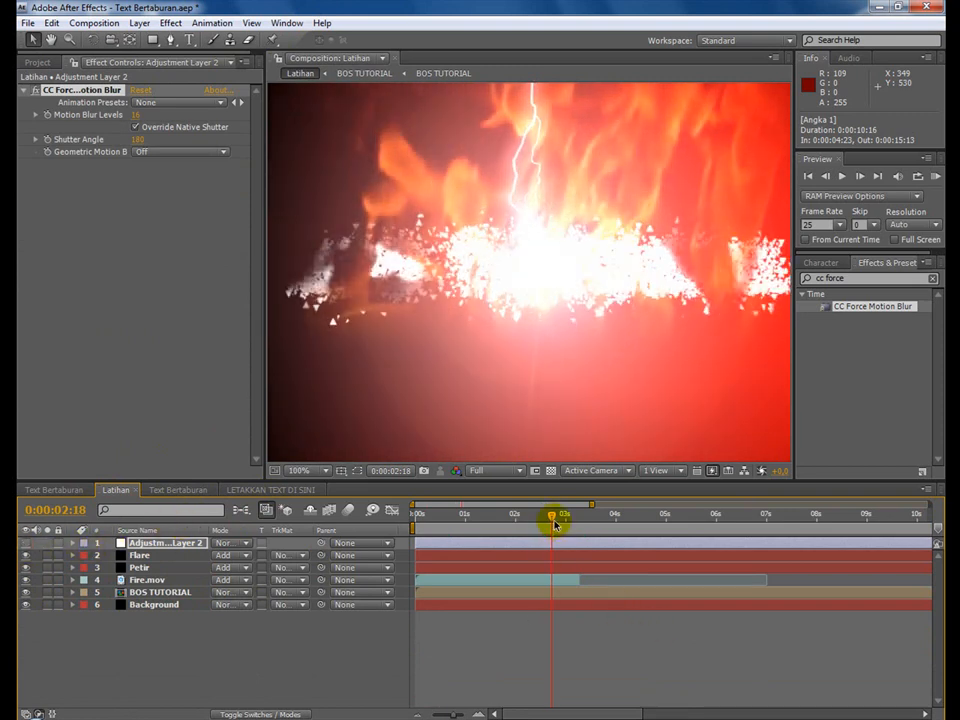
{"action": "left_click_drag", "start_coordinate": [554, 519], "coordinate": [666, 521]}
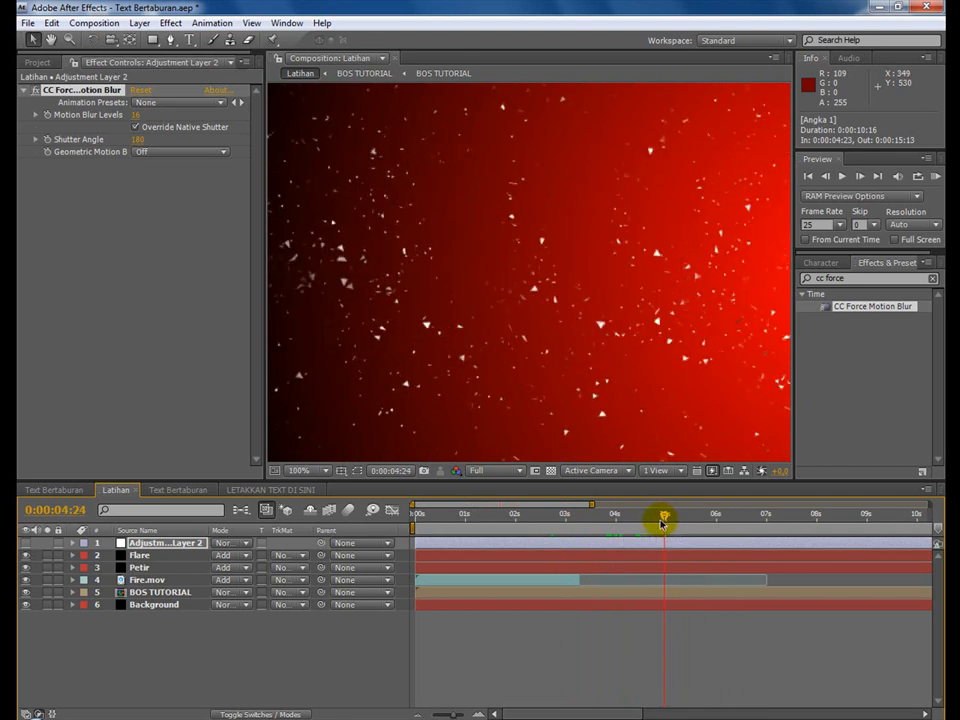
{"action": "left_click_drag", "start_coordinate": [591, 504], "coordinate": [935, 506]}
{"action": "left_click_drag", "start_coordinate": [506, 531], "coordinate": [541, 523]}
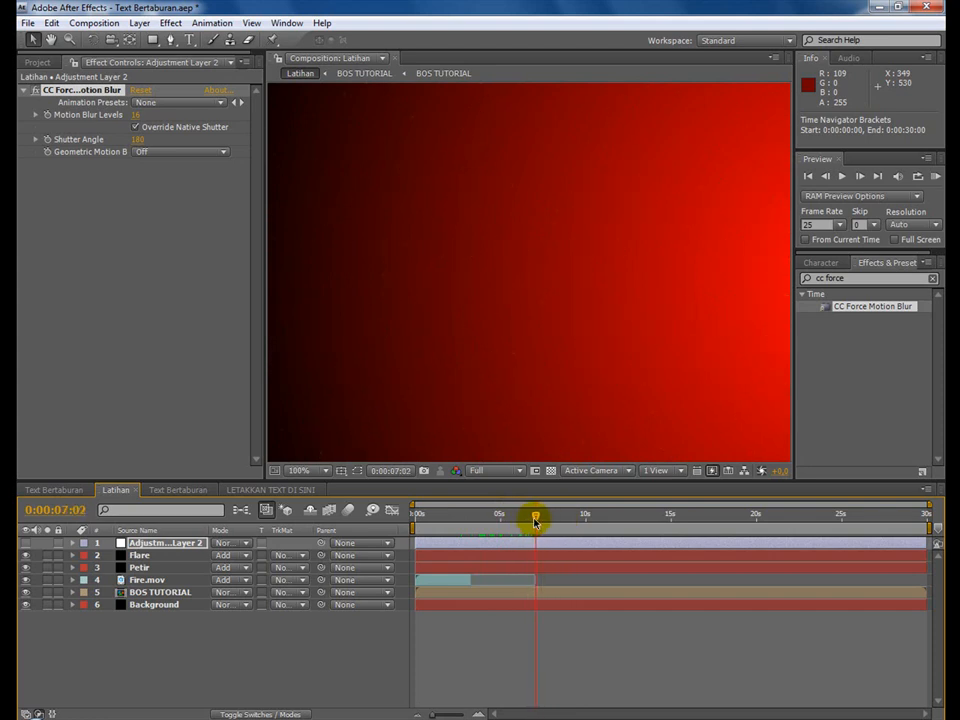
Set the duration of the Latihan composition to 0:00:15:00.
{"action": "left_click", "coordinate": [103, 24]}
{"action": "left_click", "coordinate": [123, 66]}
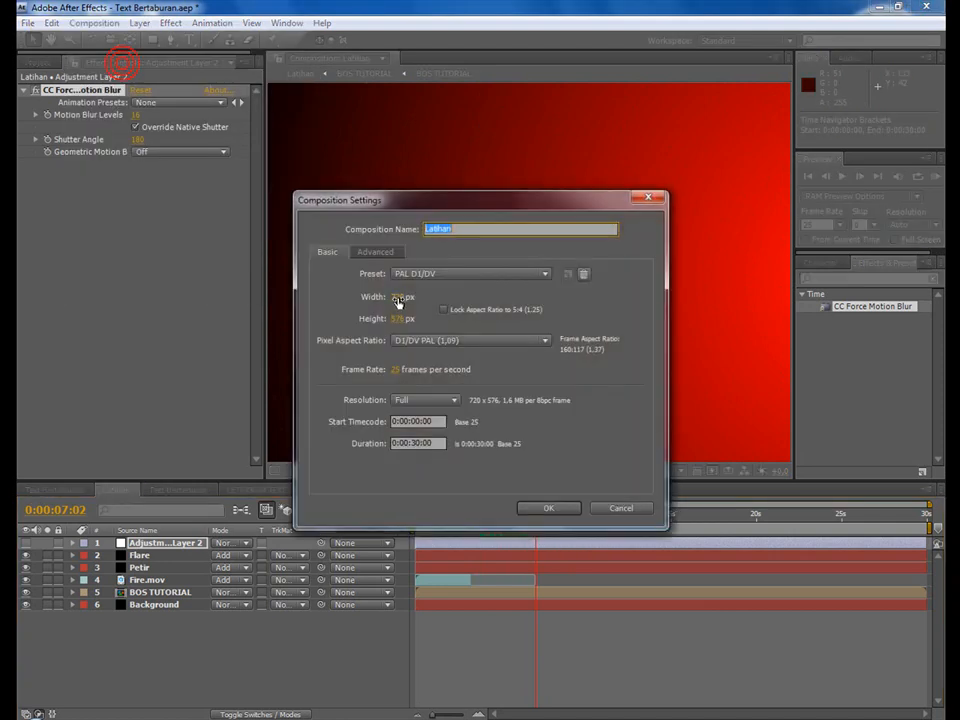
{"action": "left_click", "coordinate": [418, 442]}
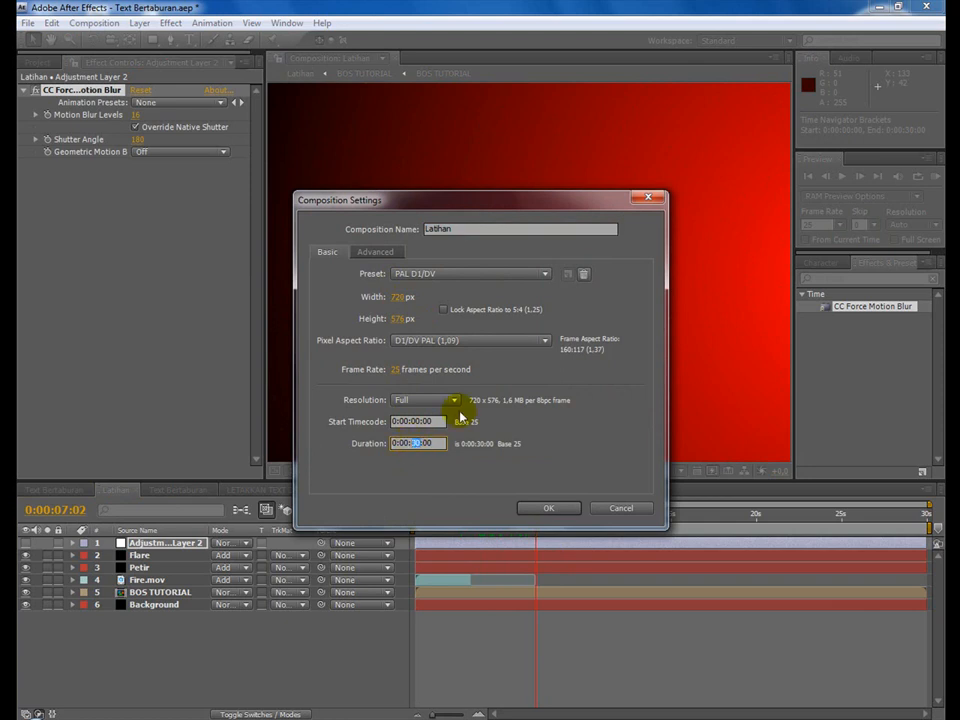
{"action": "type", "text": "15"}
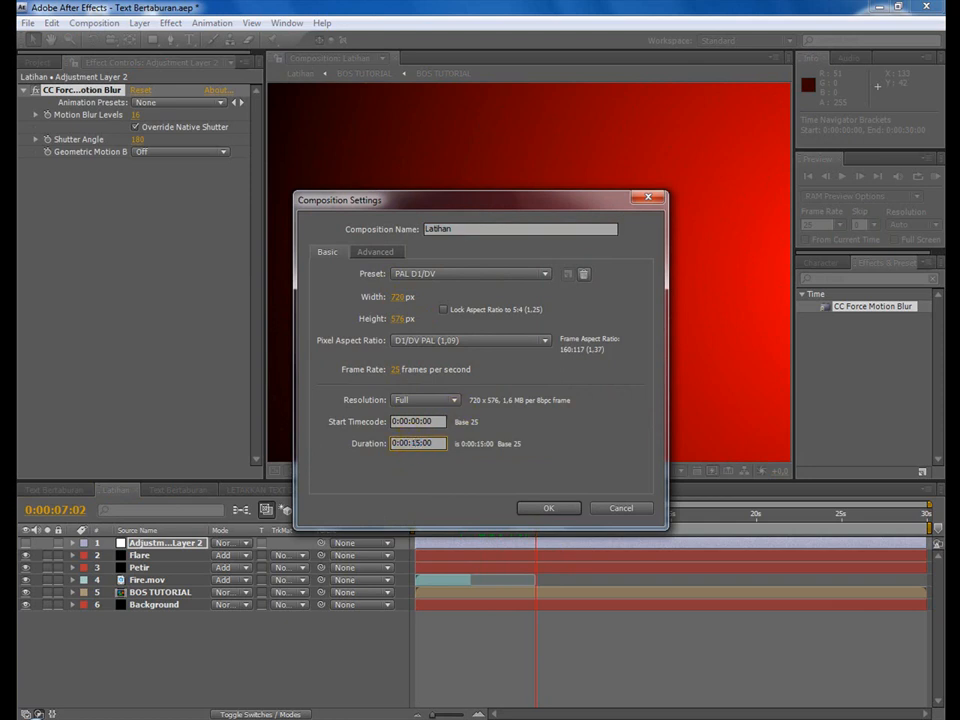
{"action": "left_click", "coordinate": [547, 508]}
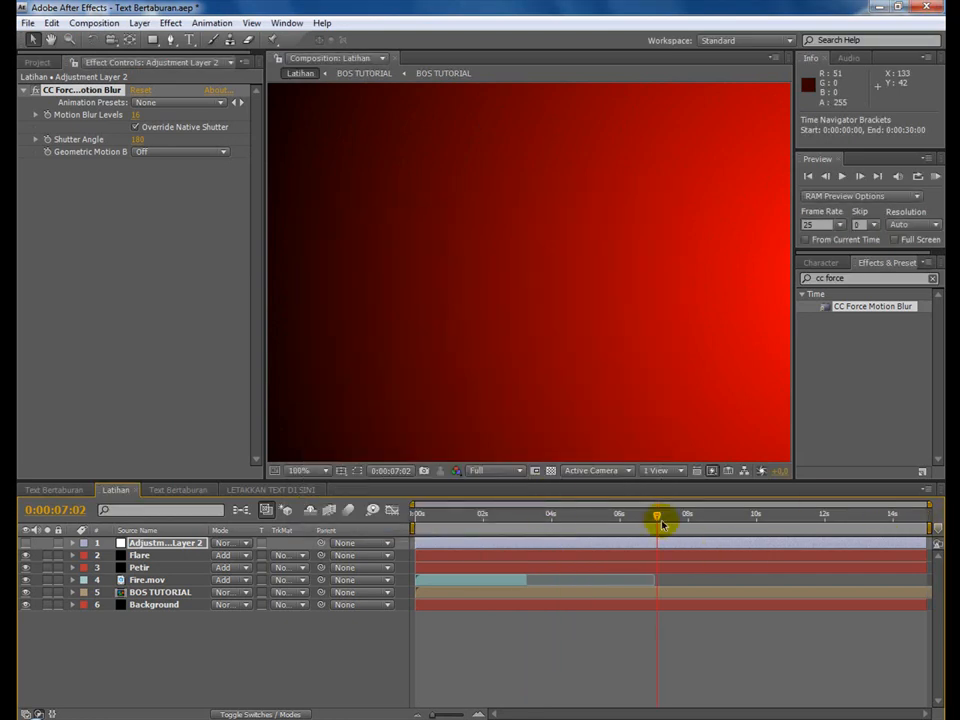
Go to 0:00:07:00, add a black 720 x 576 px solid named Angka 1, and save the project.
{"action": "left_click_drag", "start_coordinate": [657, 519], "coordinate": [657, 518]}
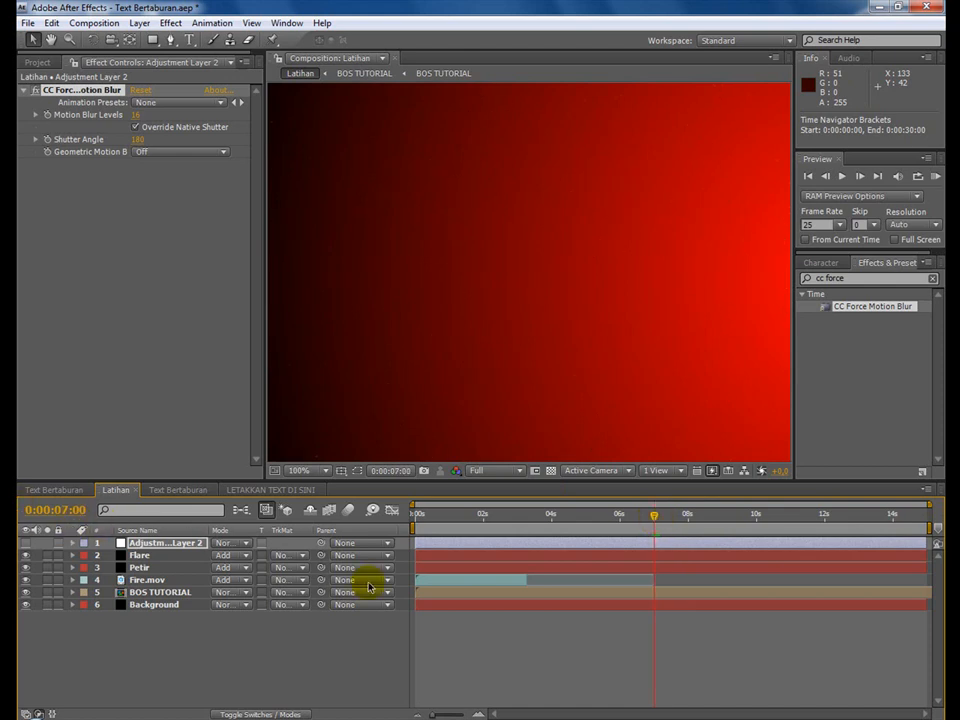
{"action": "left_click", "coordinate": [136, 24]}
{"action": "mouse_move", "coordinate": [161, 38]}
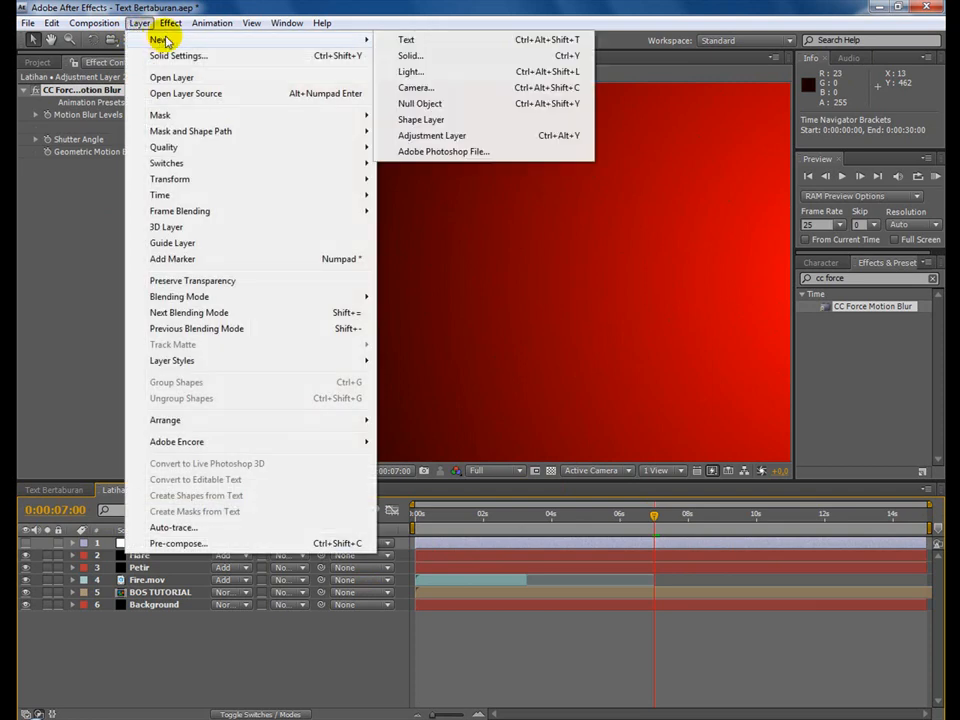
{"action": "left_click", "coordinate": [566, 57]}
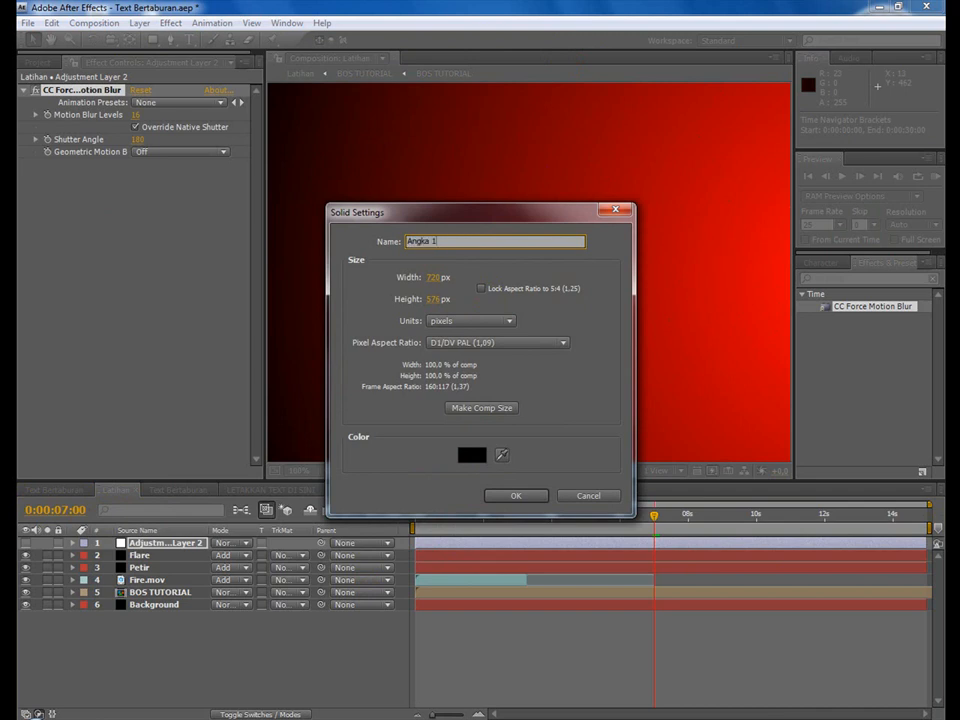
{"action": "left_click", "coordinate": [535, 497]}
{"action": "left_click", "coordinate": [29, 23]}
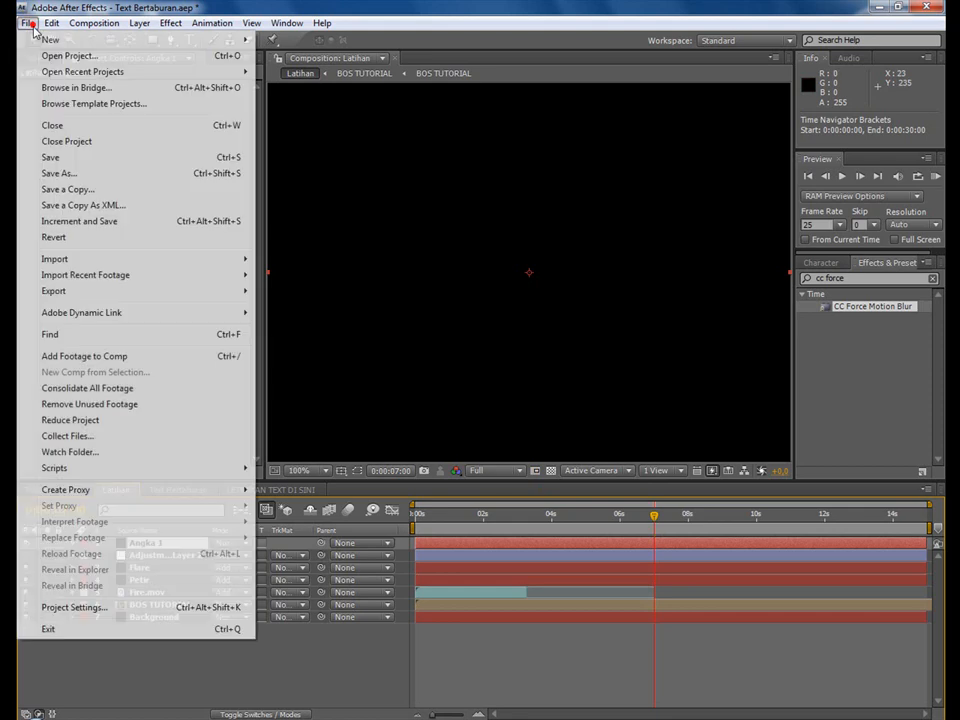
{"action": "left_click", "coordinate": [75, 157]}
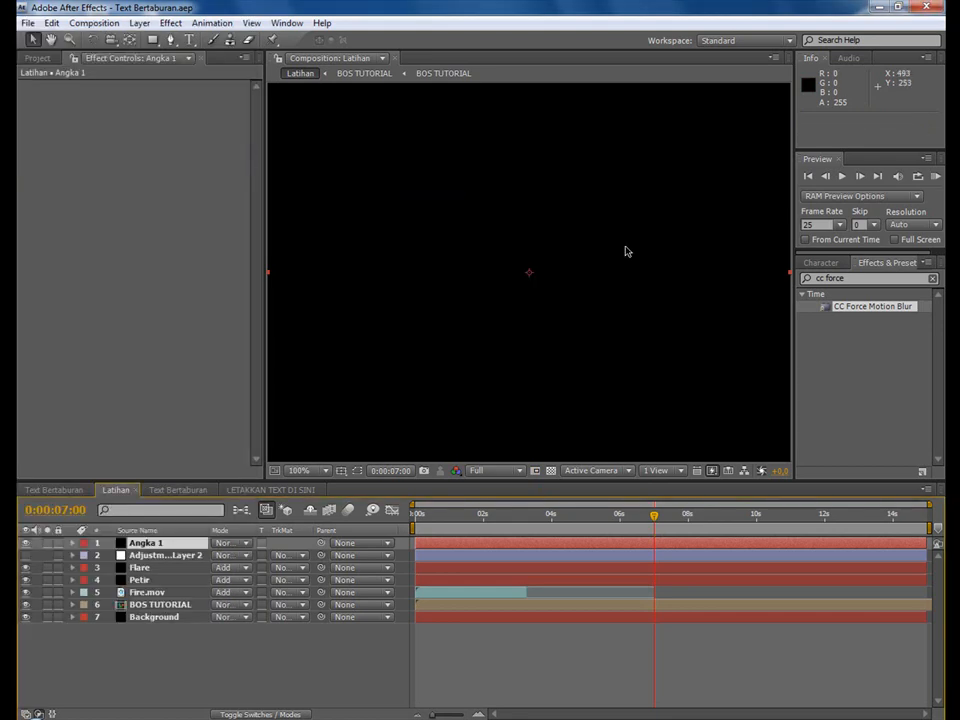
Apply the Numbers text effect to the Angka 1 layer with Arial Regular, horizontal direction and Center alignment.
{"action": "left_click", "coordinate": [145, 545]}
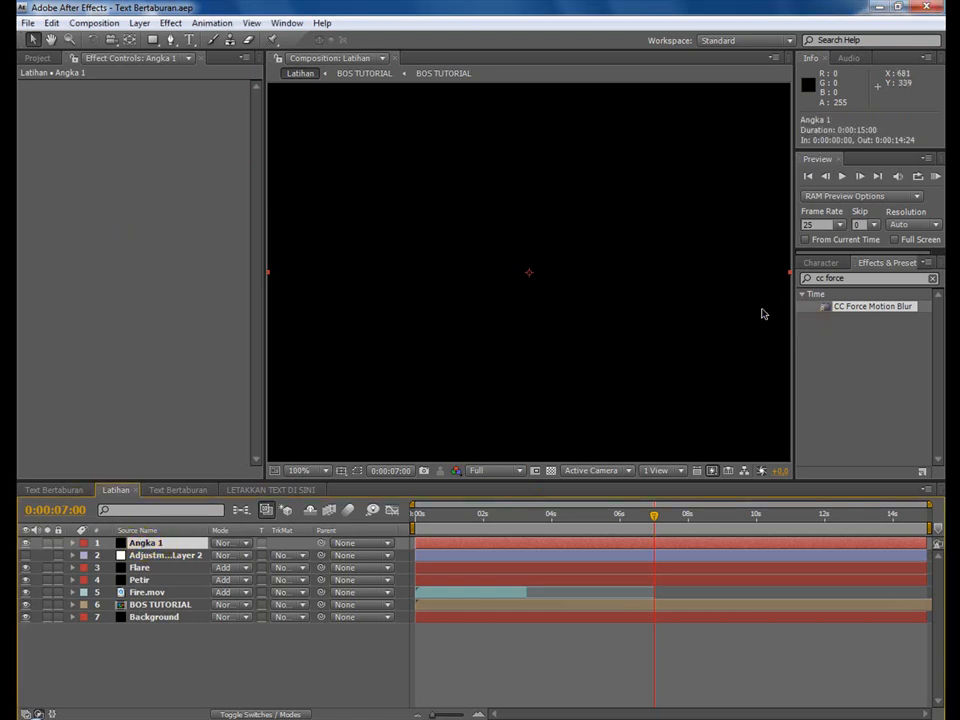
{"action": "left_click", "coordinate": [171, 23]}
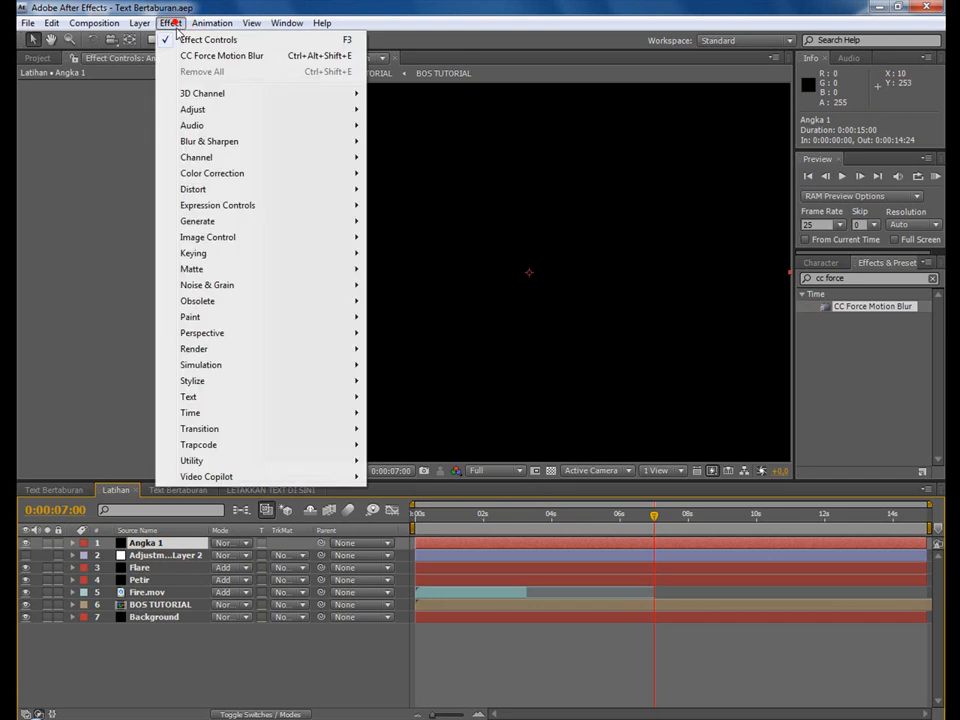
{"action": "mouse_move", "coordinate": [266, 397]}
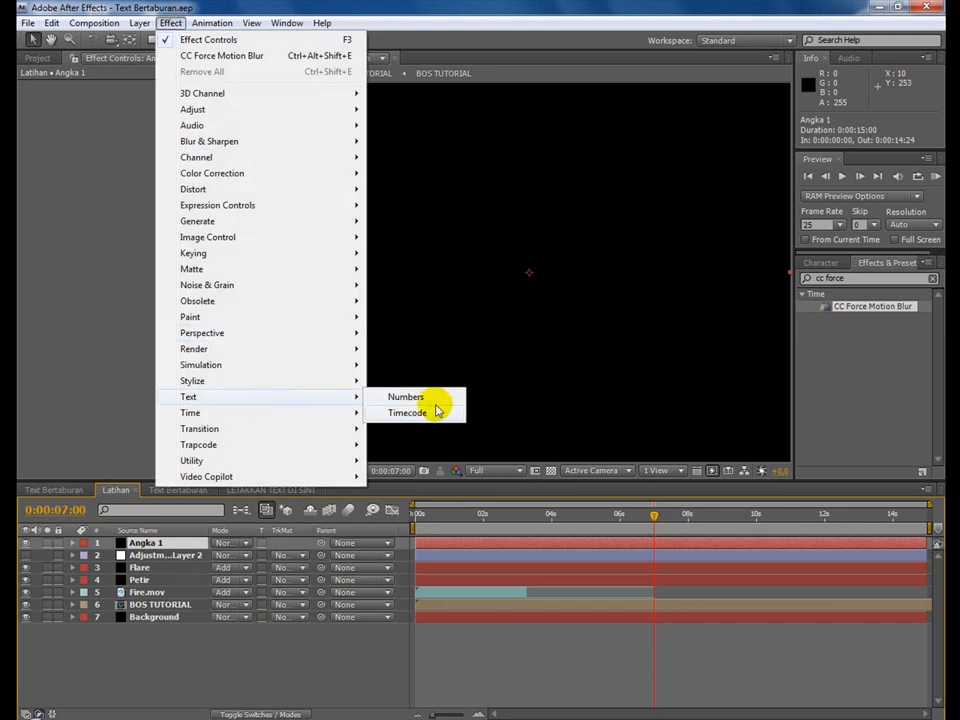
{"action": "left_click", "coordinate": [433, 399]}
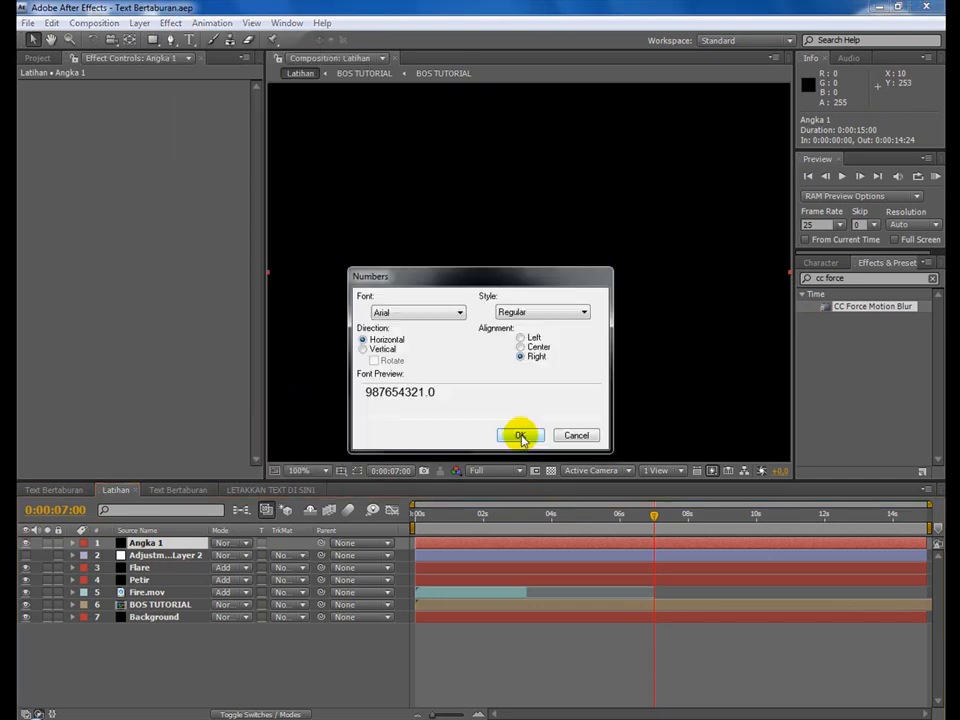
{"action": "left_click", "coordinate": [527, 347]}
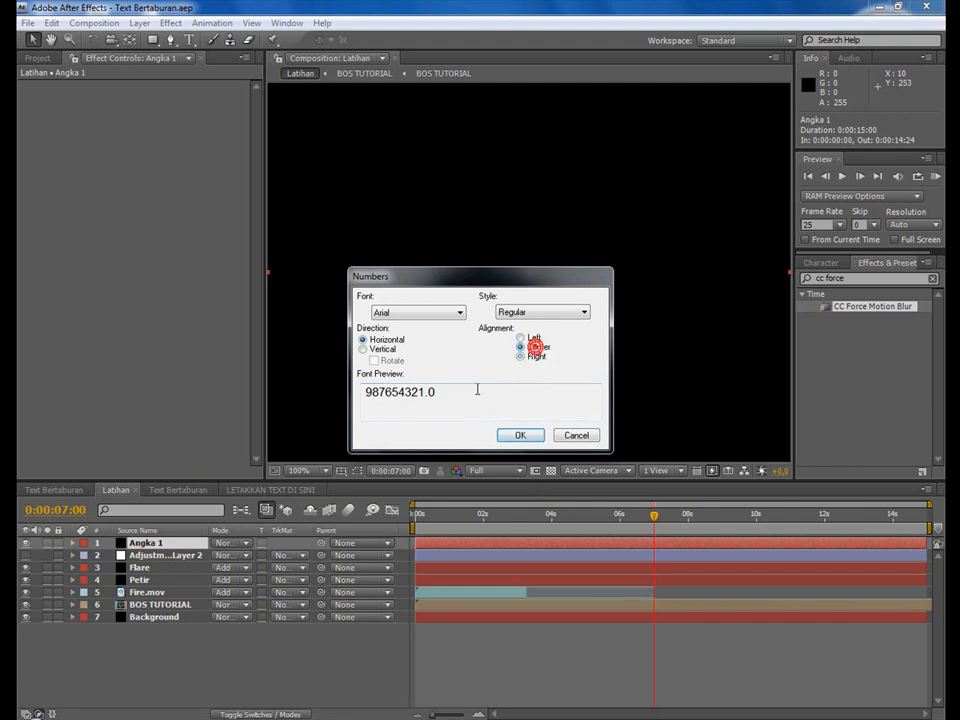
{"action": "left_click", "coordinate": [516, 434]}
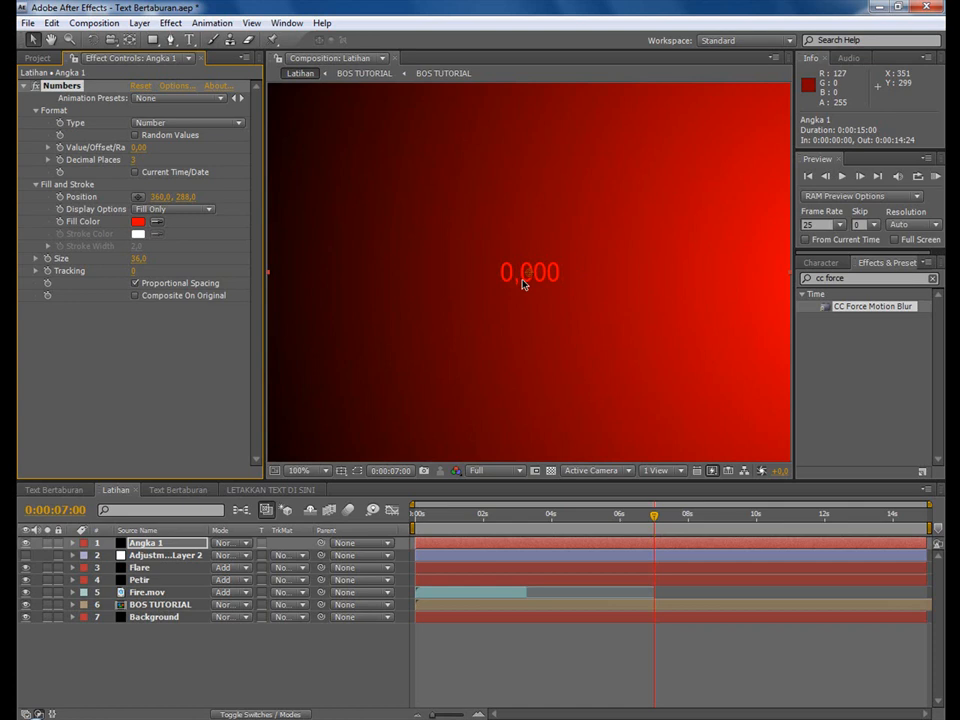
Enable Random Values for Angka 1's numbers, keeping the Number type, and shift the layer to start at 0:00:06:24.
{"action": "left_click", "coordinate": [150, 123]}
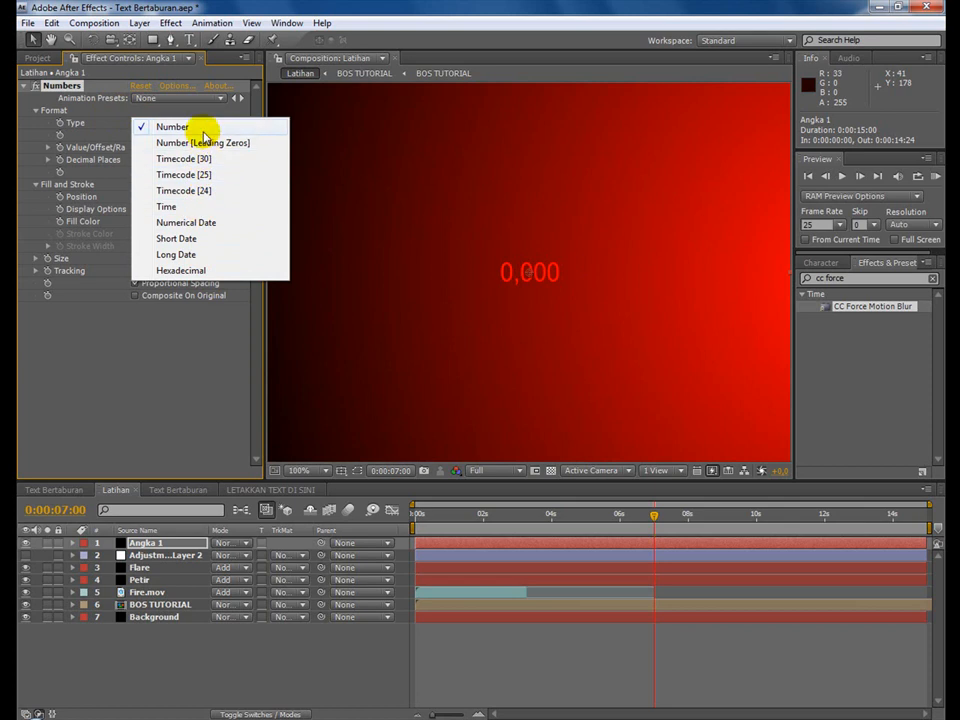
{"action": "left_click", "coordinate": [205, 362]}
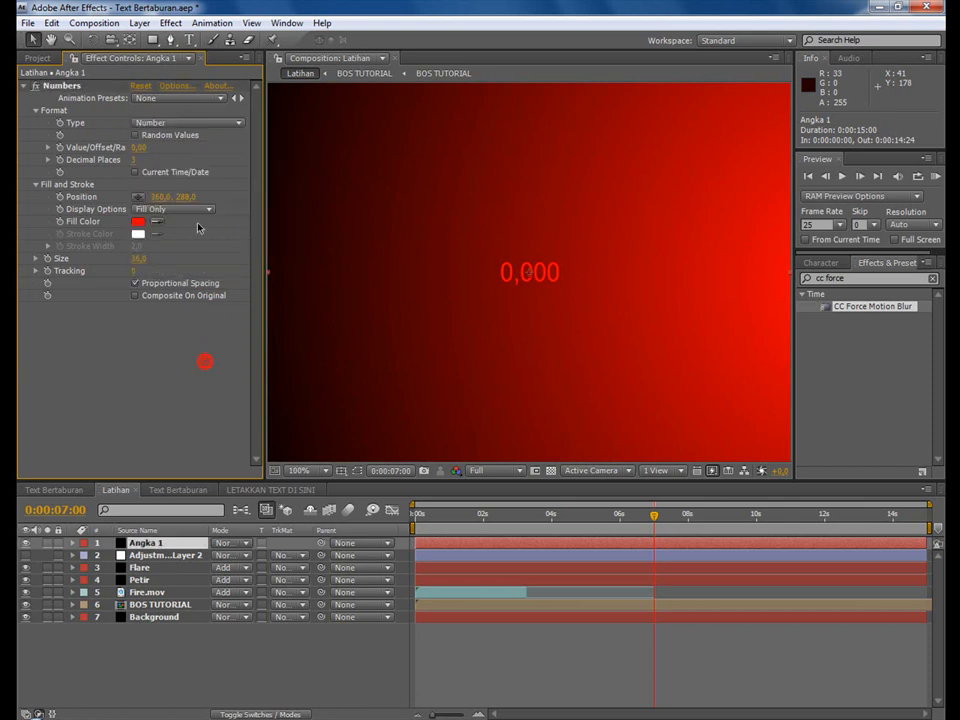
{"action": "left_click", "coordinate": [136, 136]}
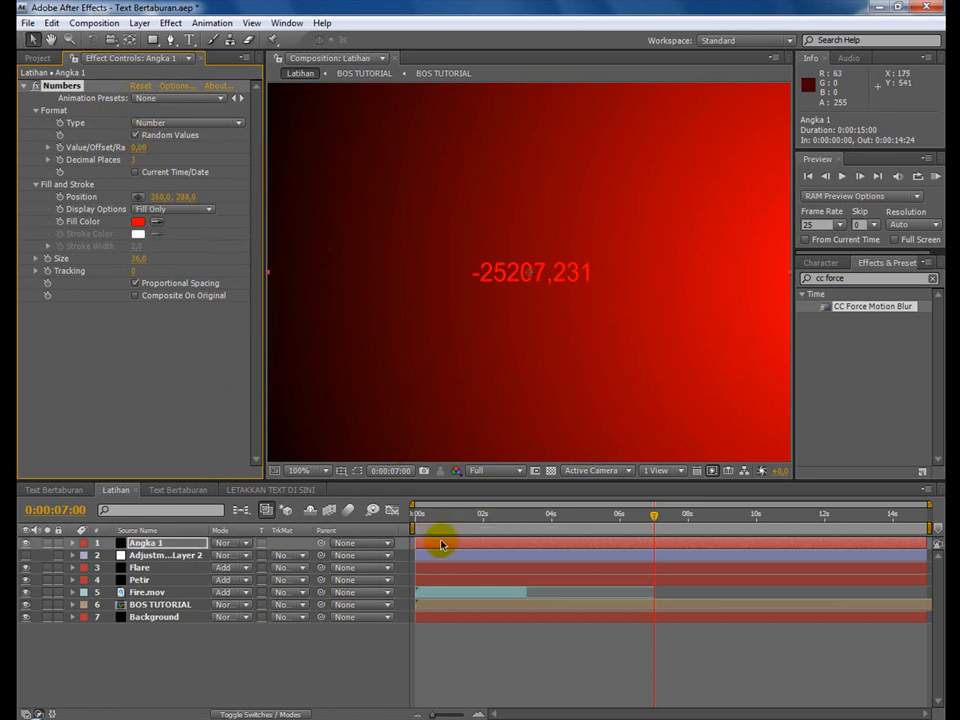
{"action": "left_click_drag", "start_coordinate": [443, 544], "coordinate": [692, 516]}
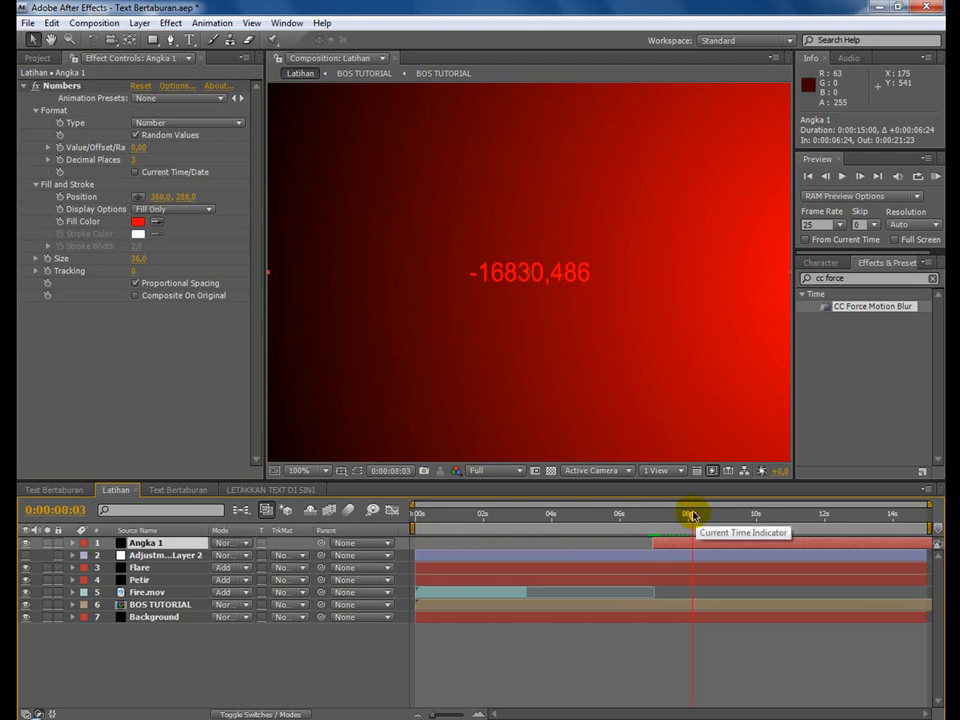
Set Angka 1's numbers to 2 decimal places and the Value/Offset/Random Max to -290.
{"action": "left_click_drag", "start_coordinate": [131, 160], "coordinate": [128, 160]}
{"action": "left_click", "coordinate": [133, 160]}
{"action": "type", "text": "2"}
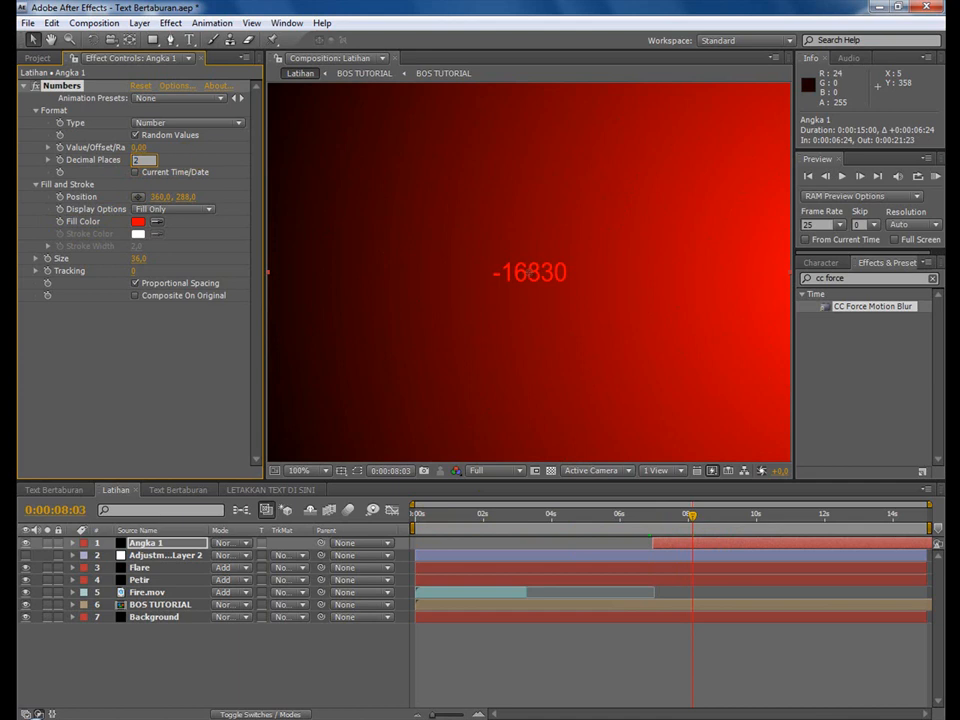
{"action": "key", "text": "Return"}
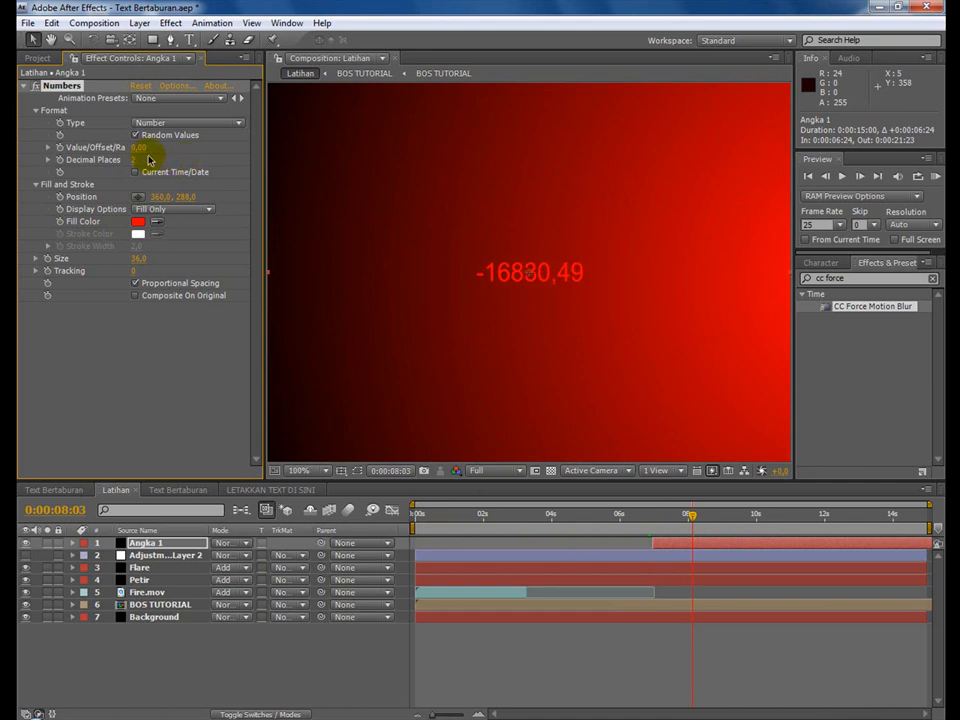
{"action": "left_click_drag", "start_coordinate": [141, 153], "coordinate": [118, 147]}
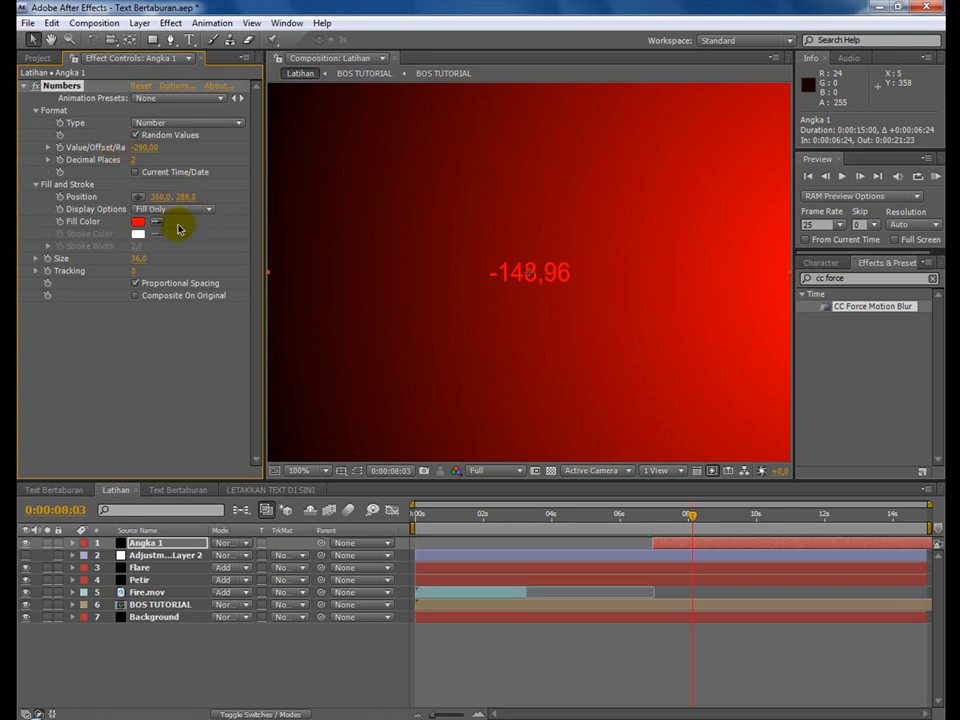
Enlarge Angka 1's numbers to size 129 and display them as Stroke Only.
{"action": "left_click_drag", "start_coordinate": [141, 263], "coordinate": [214, 266]}
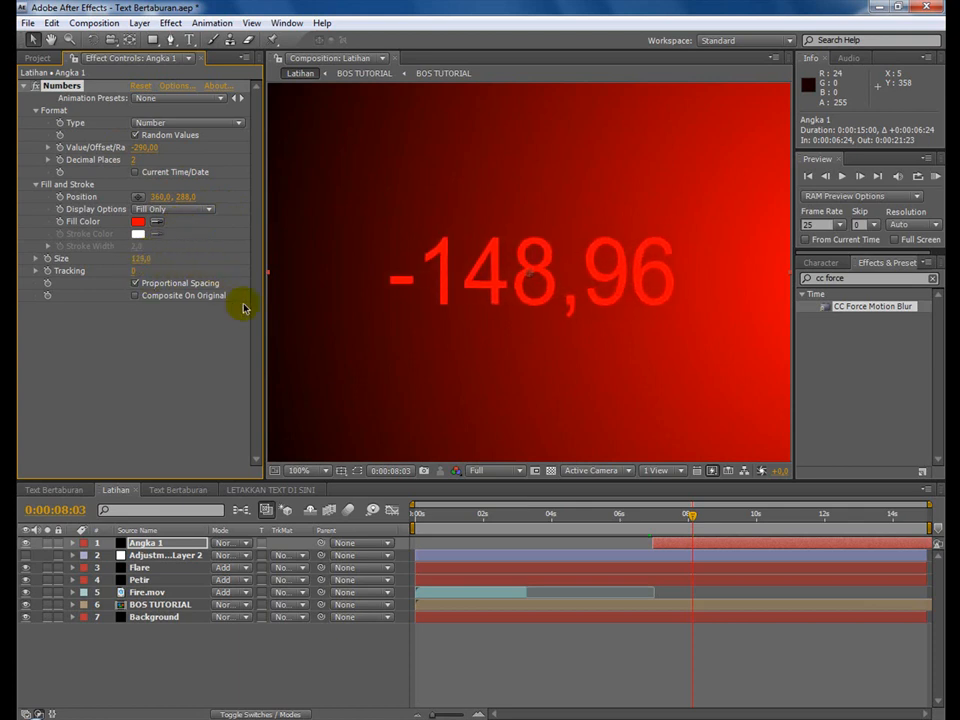
{"action": "left_click", "coordinate": [155, 209]}
{"action": "left_click", "coordinate": [176, 229]}
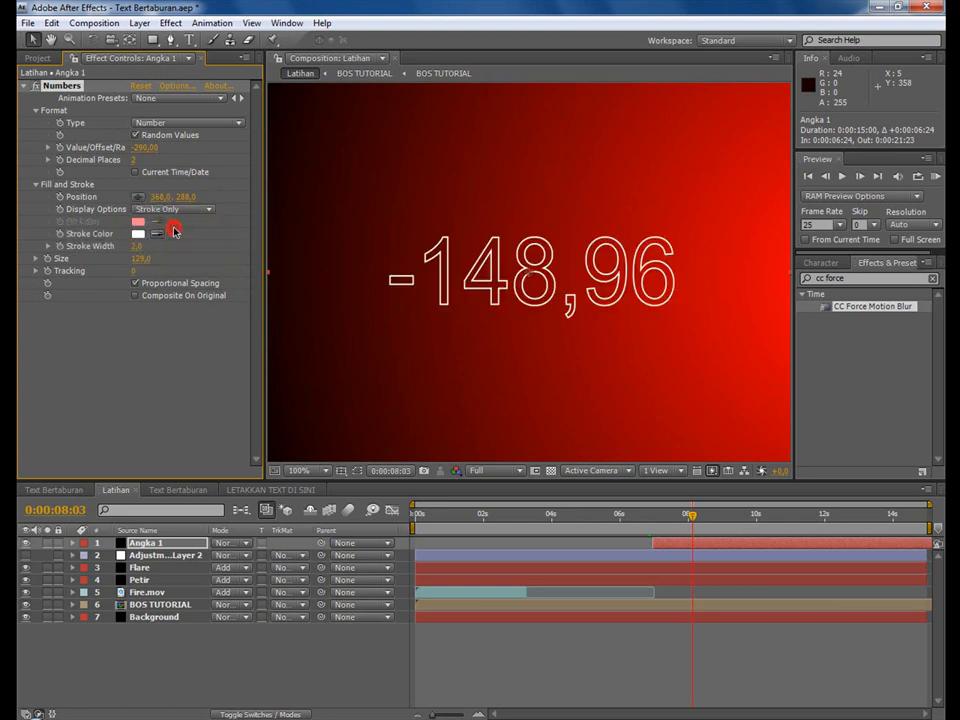
Set the numbers' stroke color to yellow F0FF00 and the stroke width to 3.
{"action": "left_click", "coordinate": [138, 232]}
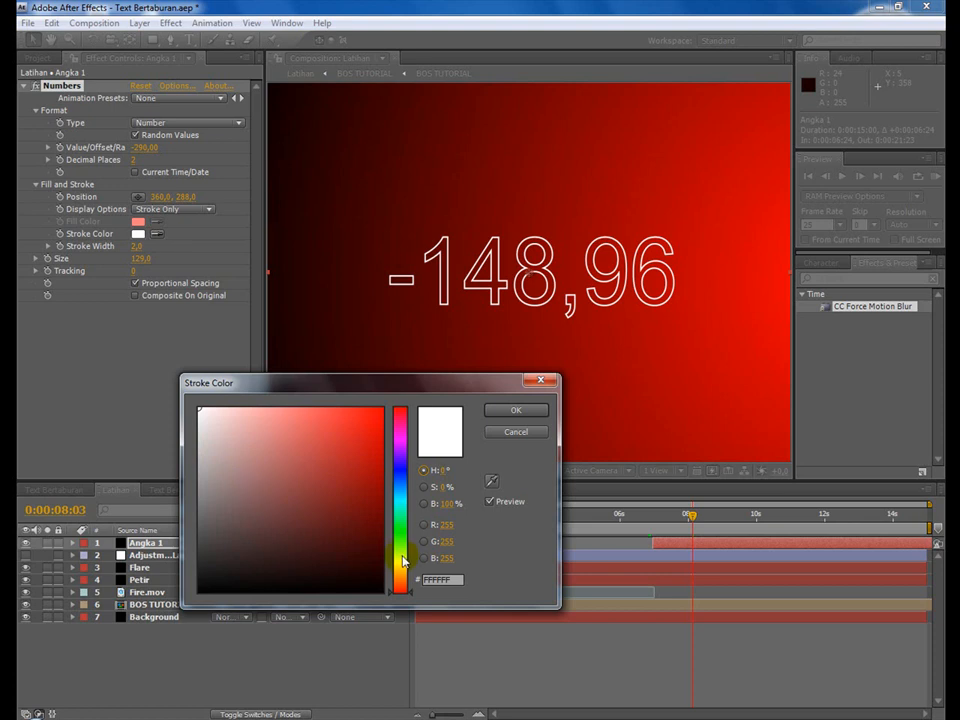
{"action": "left_click", "coordinate": [401, 560]}
{"action": "left_click_drag", "start_coordinate": [334, 529], "coordinate": [431, 333]}
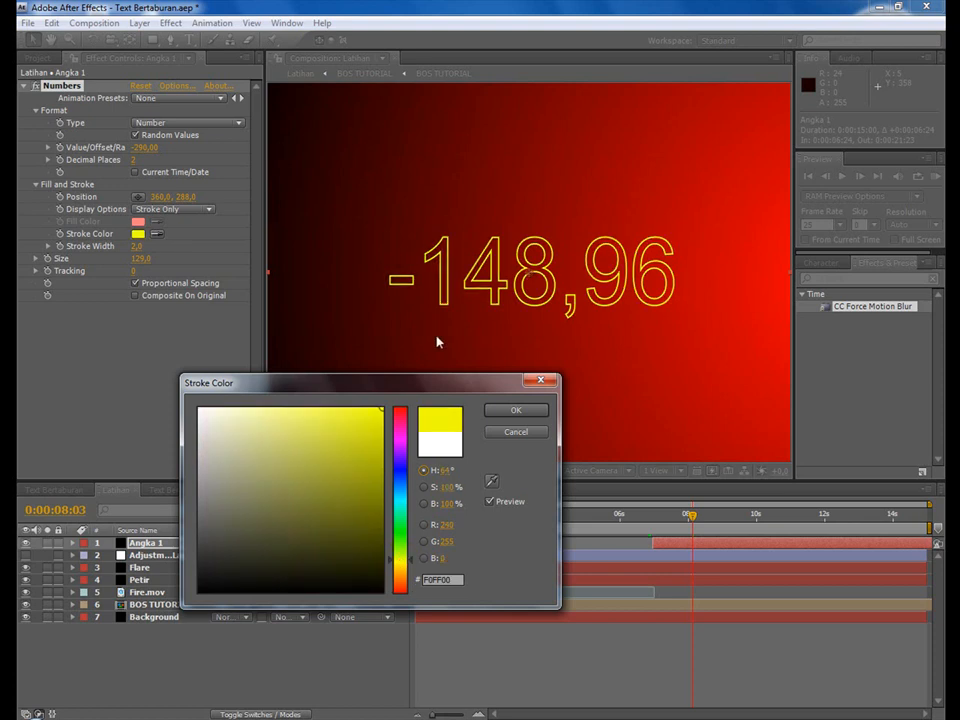
{"action": "left_click", "coordinate": [516, 409]}
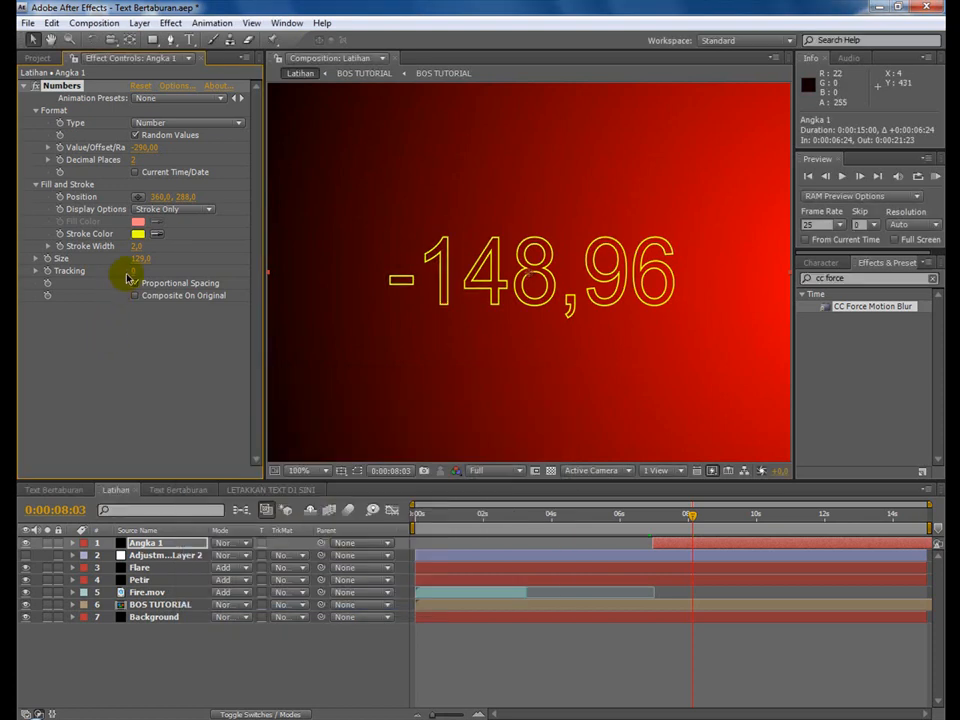
{"action": "left_click", "coordinate": [133, 246]}
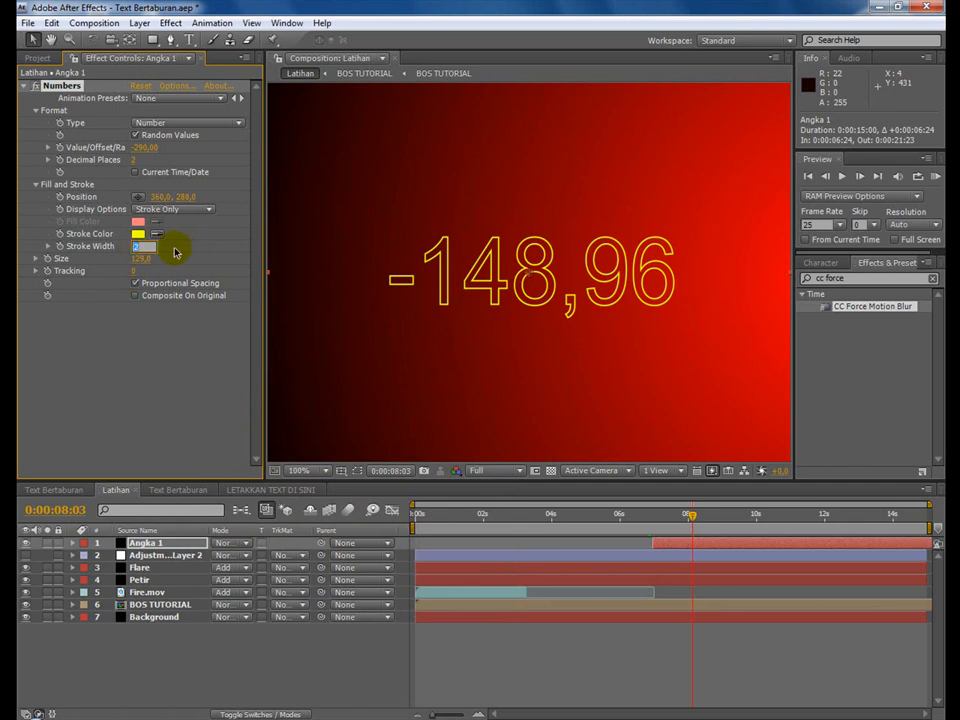
{"action": "type", "text": "3"}
{"action": "key", "text": "Return"}
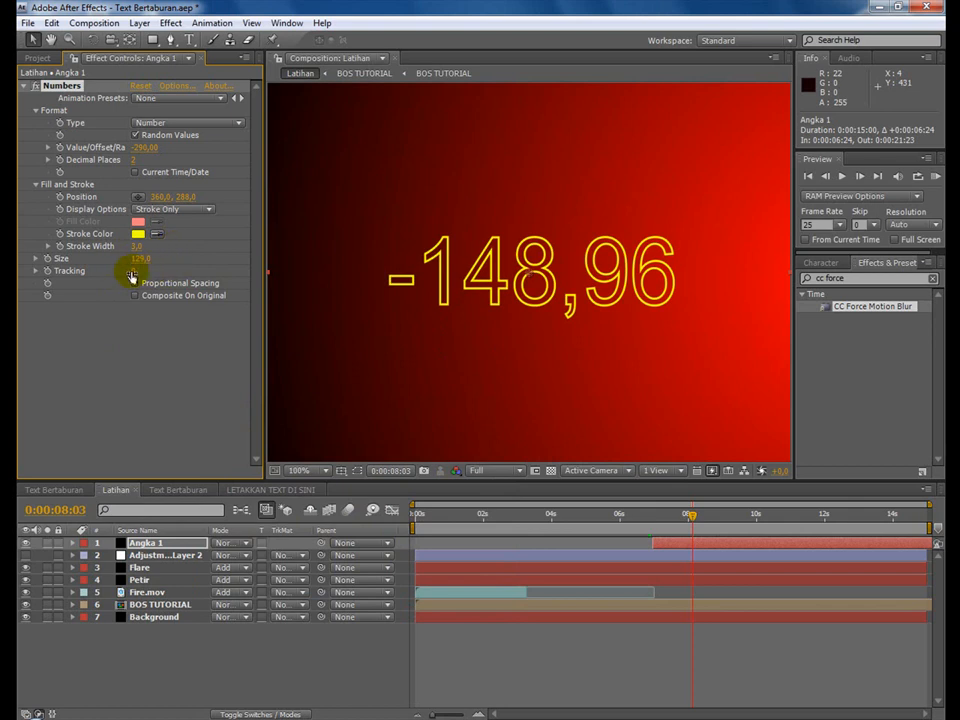
{"action": "mouse_move", "coordinate": [133, 271]}
{"action": "left_mouse_down"}
{"action": "mouse_move", "coordinate": [143, 271]}
{"action": "mouse_move", "coordinate": [131, 271]}
{"action": "left_mouse_up"}
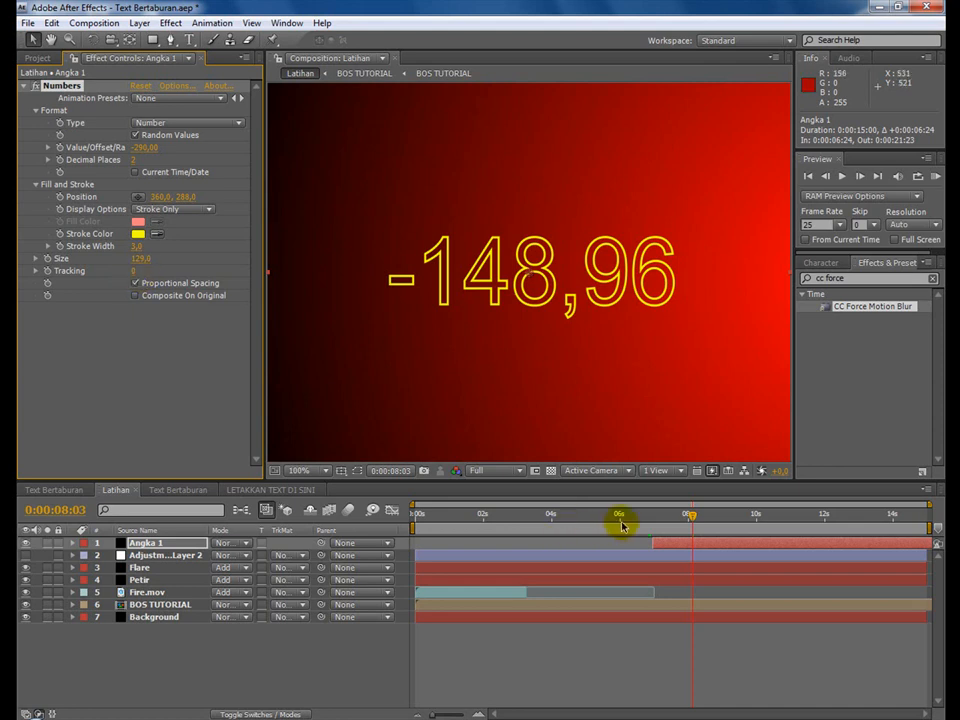
Preview the random numbers from about 0:00:07:00 to 0:00:10:13 and save the project.
{"action": "left_click", "coordinate": [659, 516]}
{"action": "left_click_drag", "start_coordinate": [659, 516], "coordinate": [774, 515]}
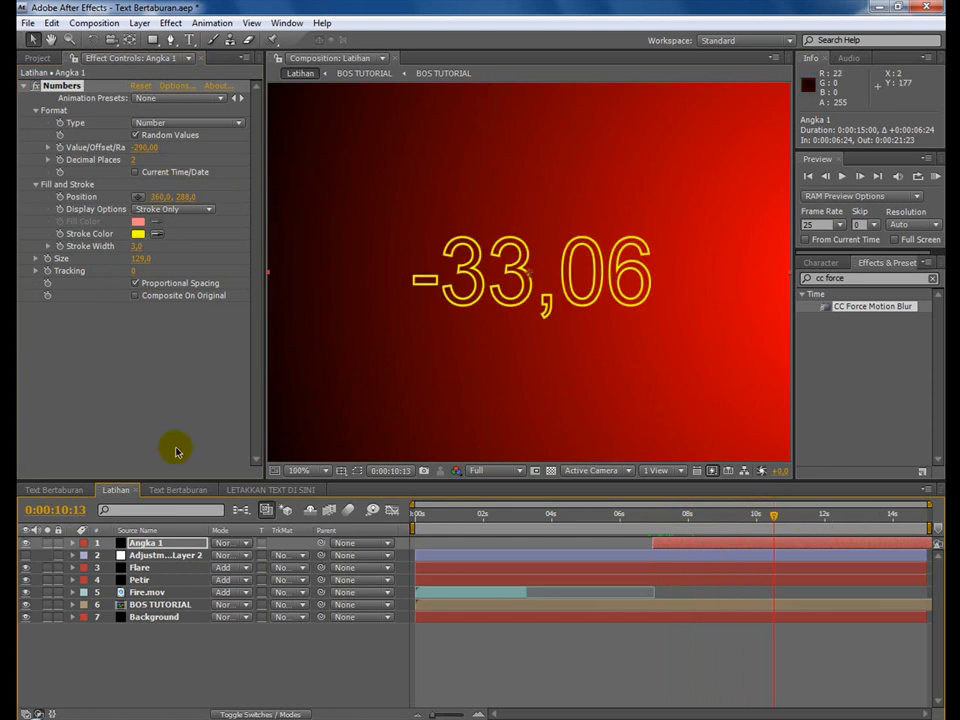
{"action": "left_click", "coordinate": [30, 22]}
{"action": "left_click", "coordinate": [86, 160]}
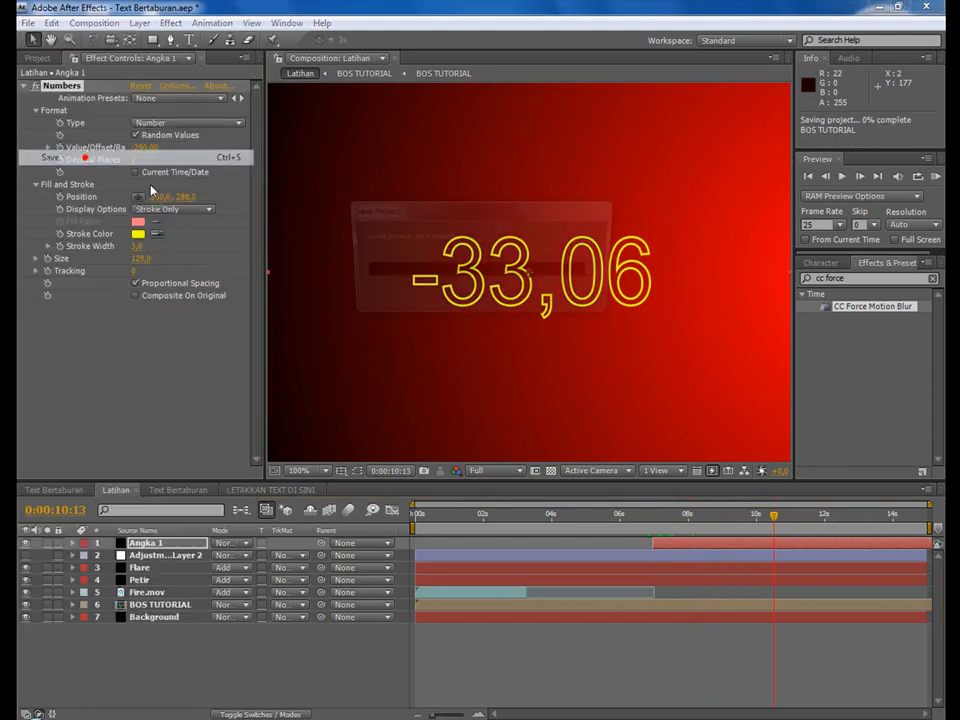
Check the finished numbers in the Text Bertaburan composition and move Latihan's Angka 1 numbers to position 221, 138.
{"action": "left_click", "coordinate": [57, 490]}
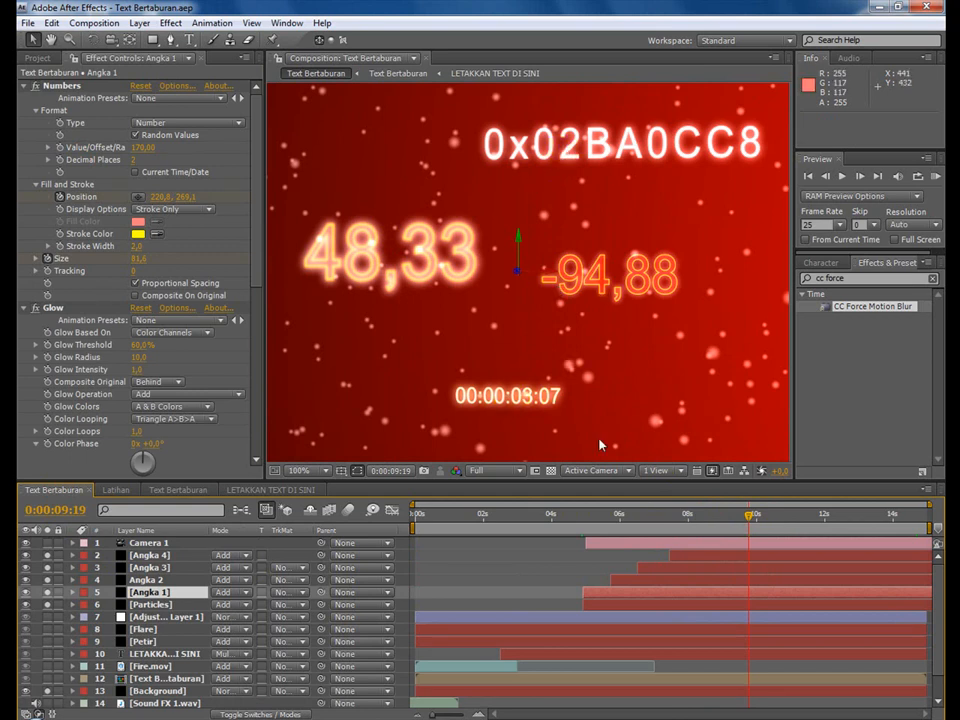
{"action": "left_click", "coordinate": [116, 490]}
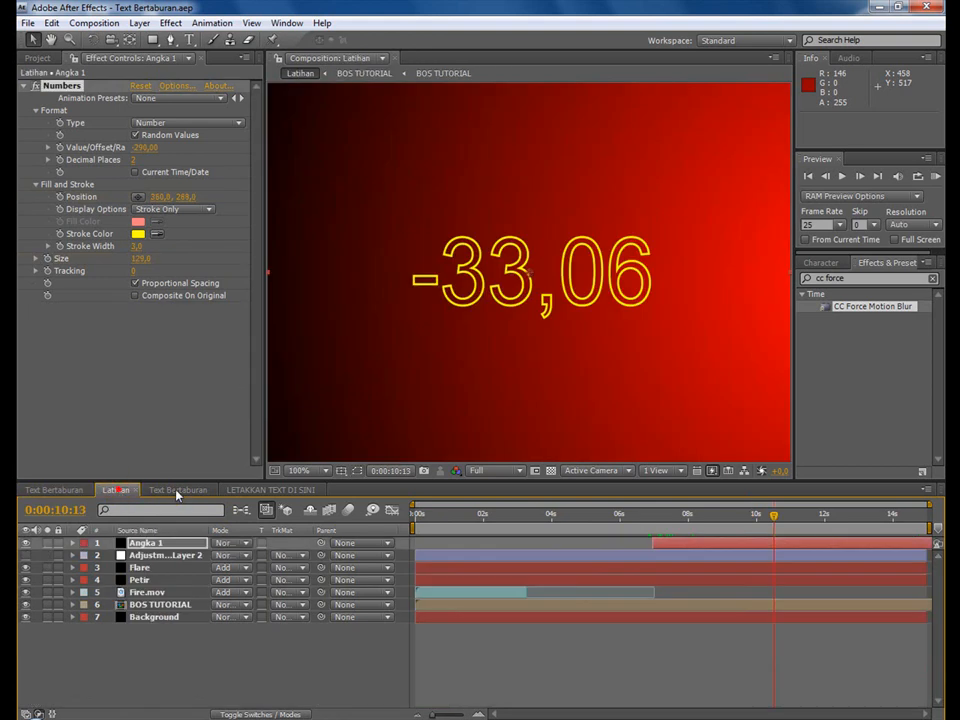
{"action": "left_click", "coordinate": [137, 198]}
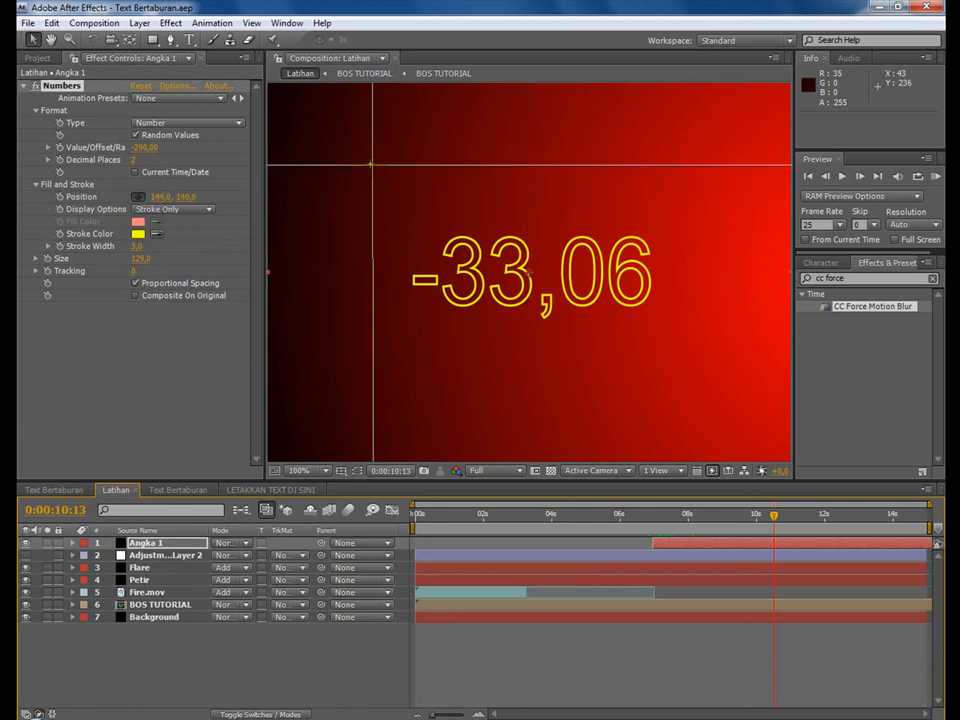
{"action": "left_click", "coordinate": [370, 167]}
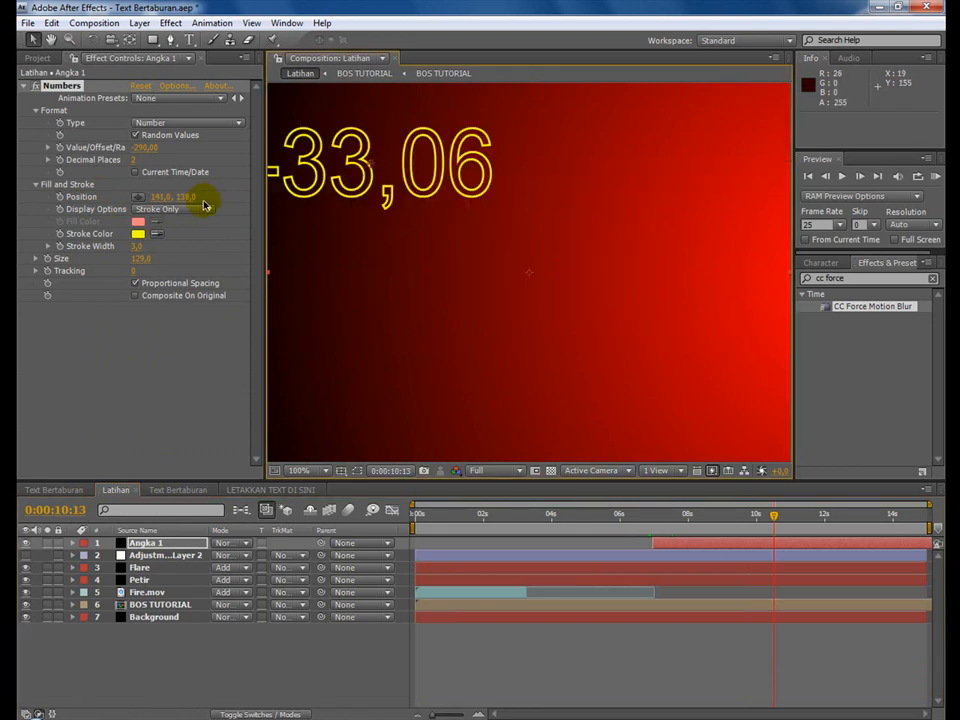
{"action": "left_click_drag", "start_coordinate": [160, 197], "coordinate": [221, 206]}
Start keyframing the numbers' Position at 0:00:07:01 and move them to 244, 441 at 0:00:14:24.
{"action": "left_click_drag", "start_coordinate": [713, 516], "coordinate": [655, 521]}
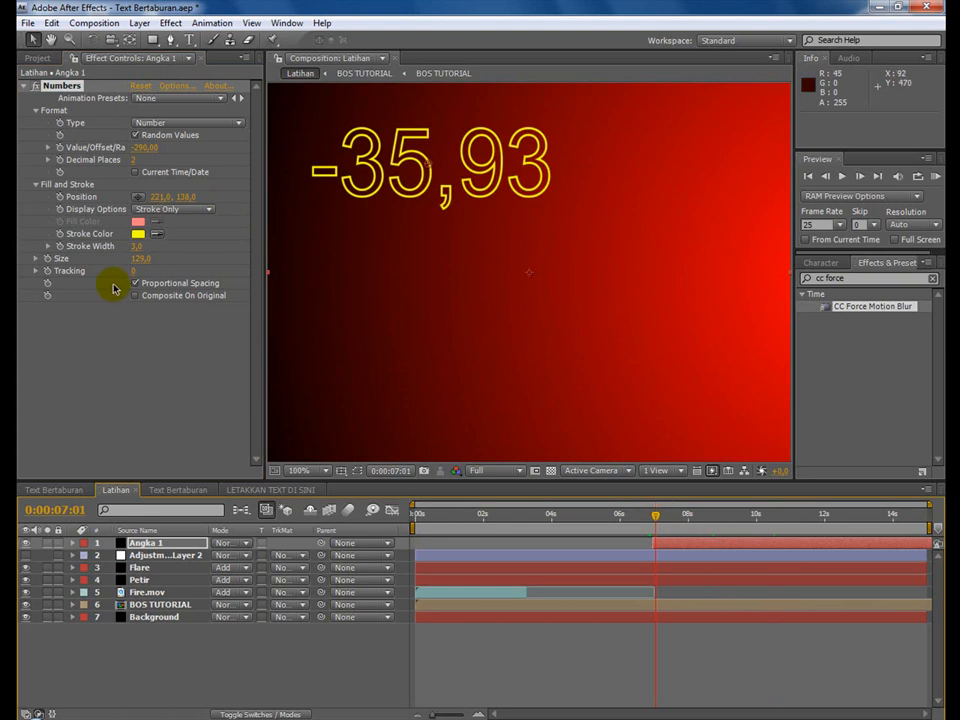
{"action": "left_click", "coordinate": [58, 197]}
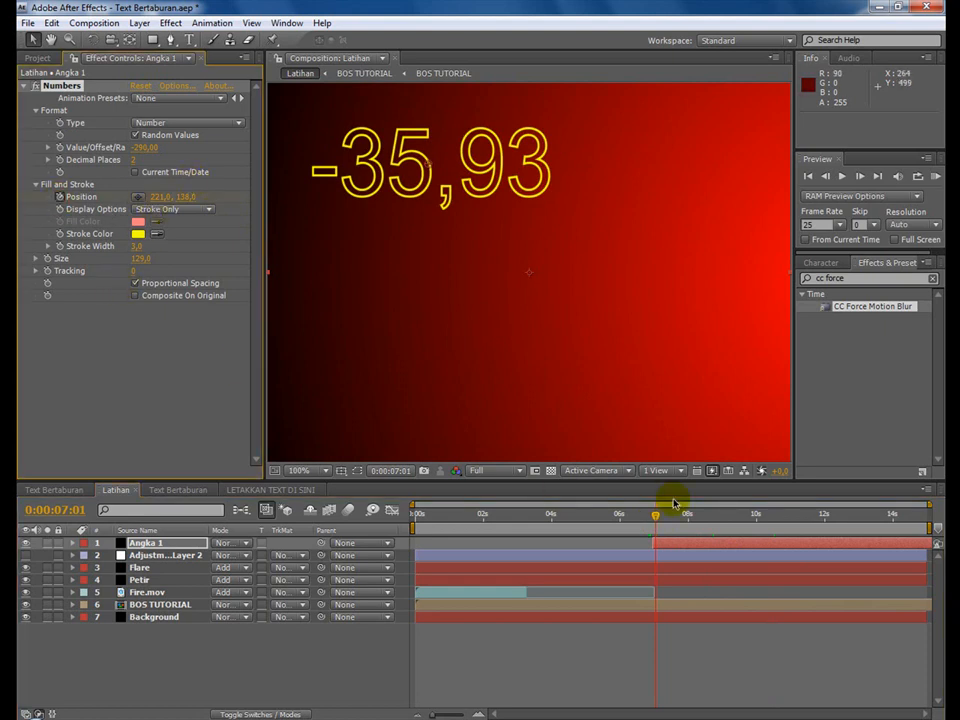
{"action": "left_click_drag", "start_coordinate": [712, 514], "coordinate": [940, 520]}
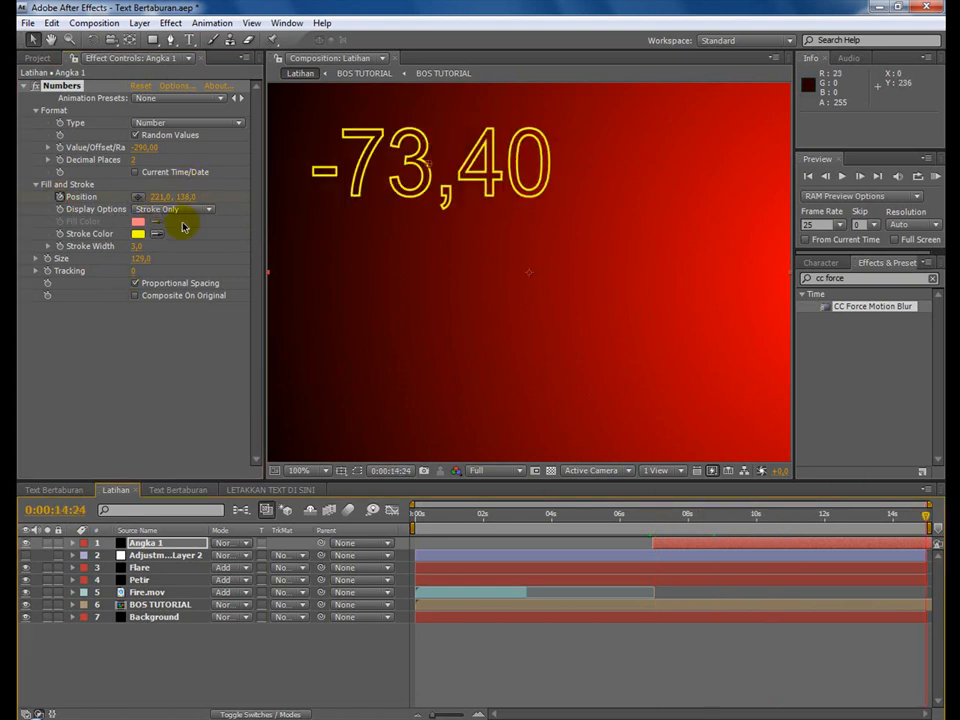
{"action": "left_click", "coordinate": [140, 198]}
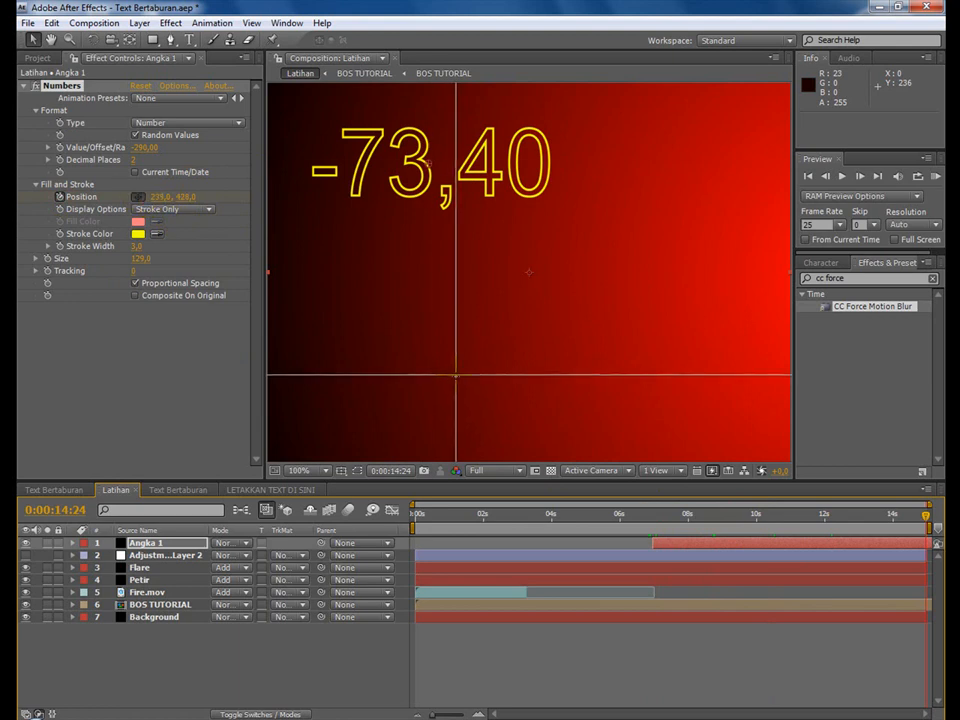
{"action": "left_click", "coordinate": [441, 387]}
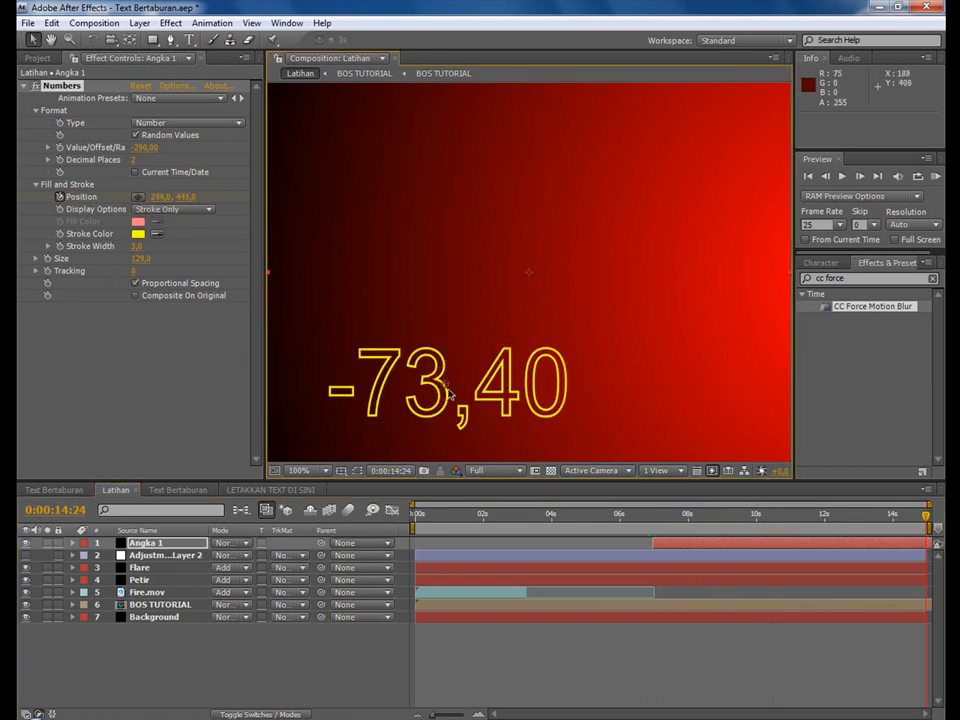
Keyframe the numbers' Size at 0:00:07:01, set it to 73 at the 0:00:14:24 keyframe, and preview the animation.
{"action": "left_click", "coordinate": [161, 543]}
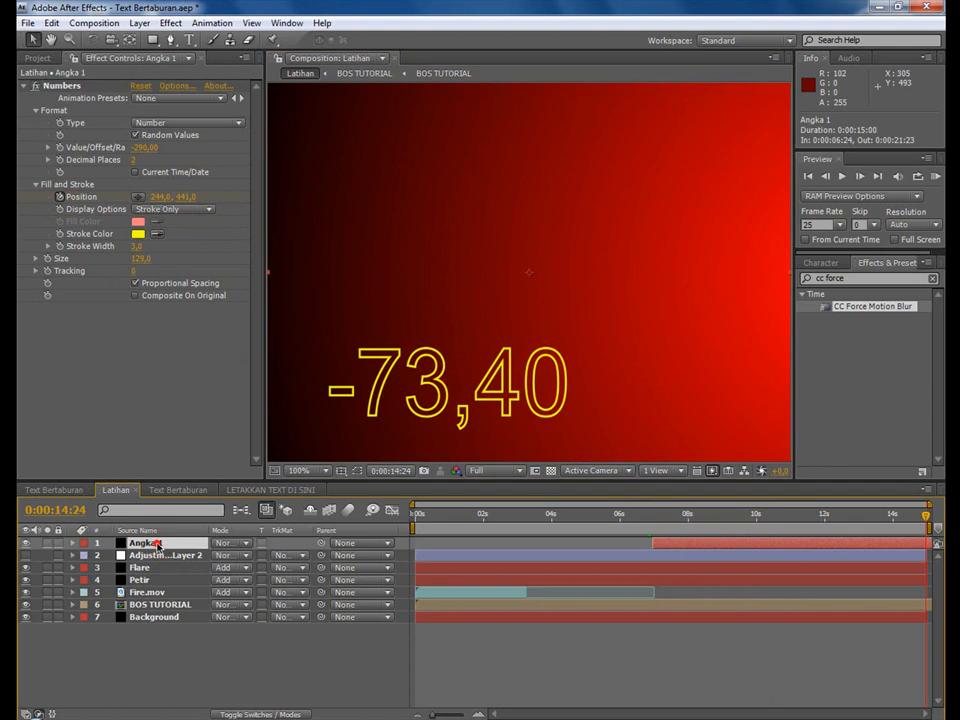
{"action": "key", "text": "u"}
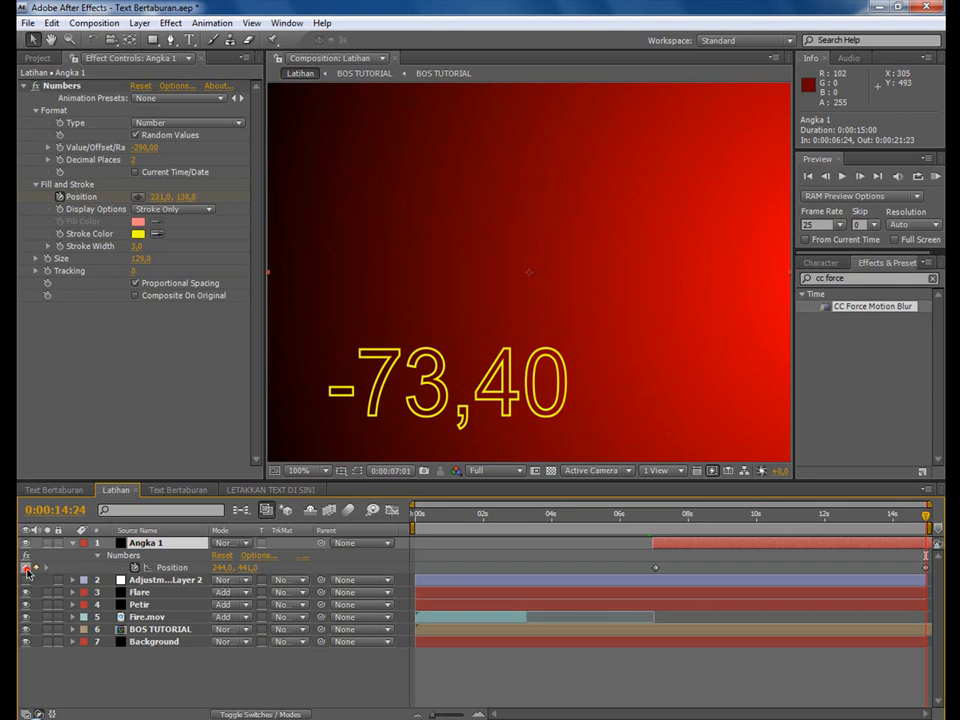
{"action": "left_click", "coordinate": [27, 573]}
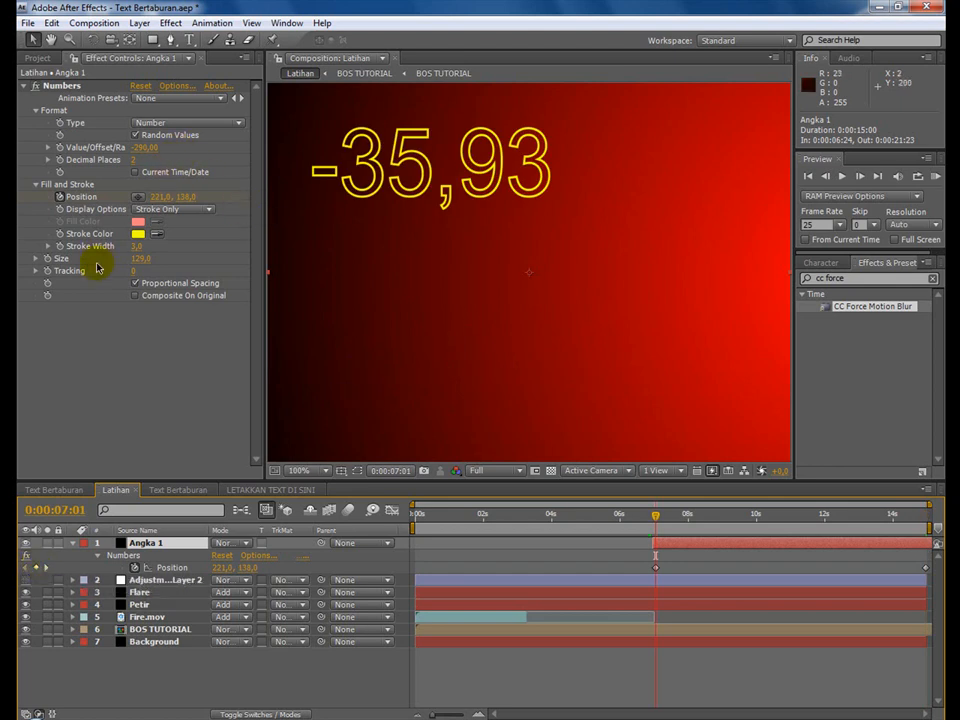
{"action": "left_click", "coordinate": [137, 260]}
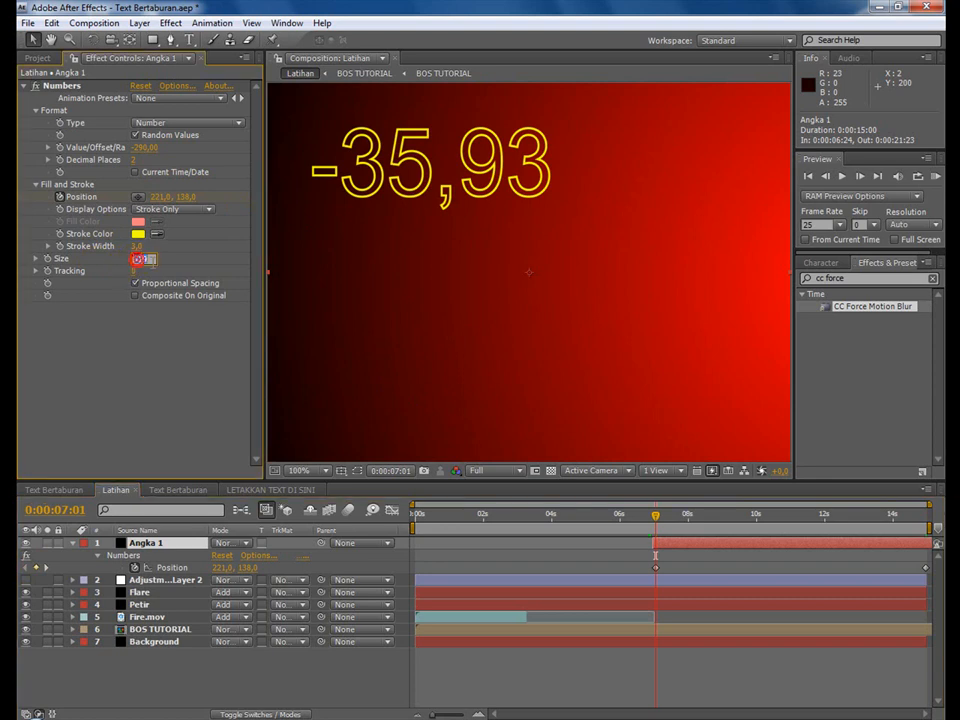
{"action": "left_click", "coordinate": [50, 262]}
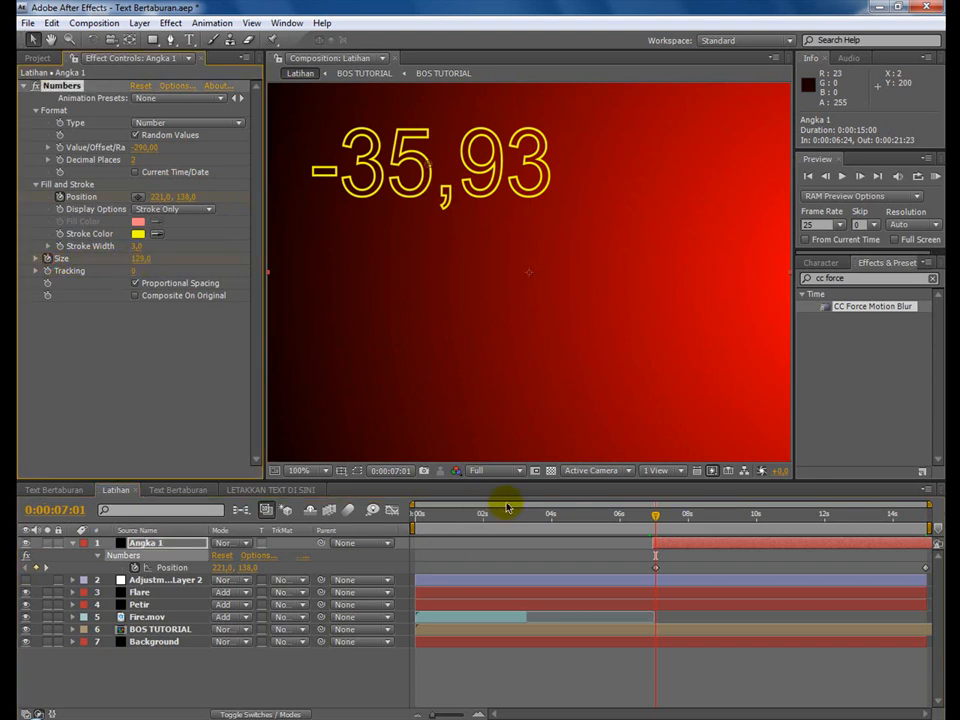
{"action": "left_click", "coordinate": [45, 568]}
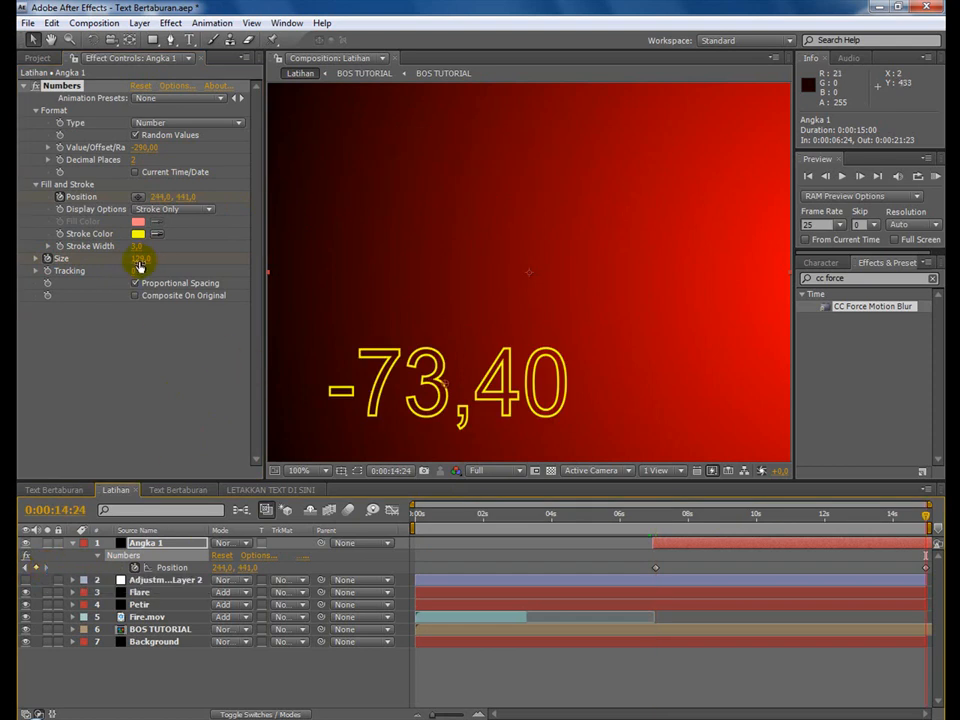
{"action": "left_click_drag", "start_coordinate": [140, 265], "coordinate": [86, 263]}
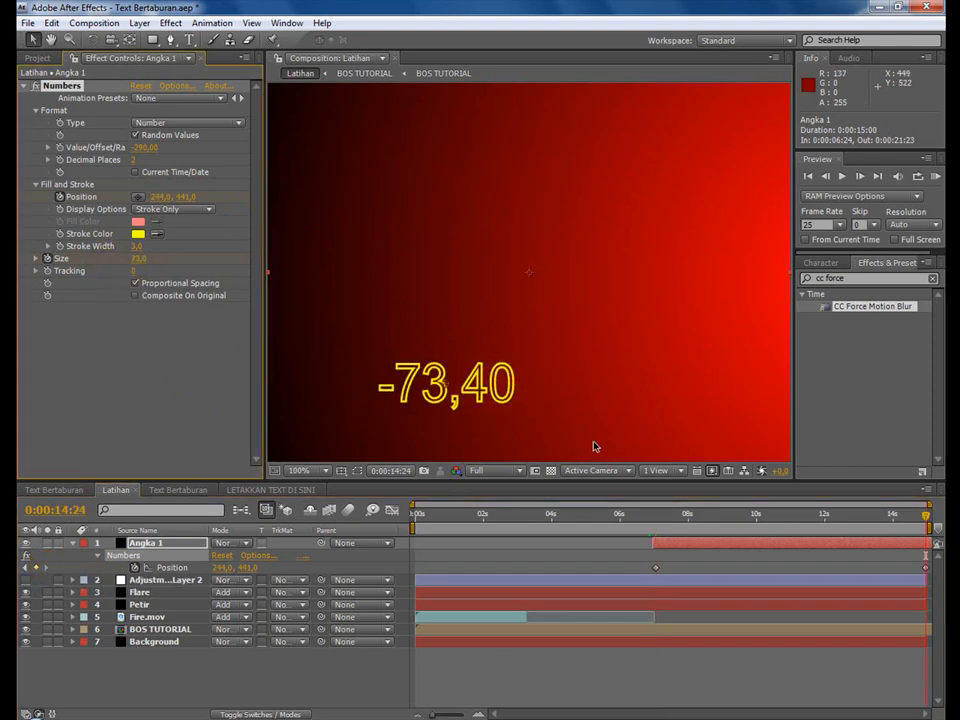
{"action": "left_click_drag", "start_coordinate": [654, 522], "coordinate": [869, 521]}
Apply the Glow effect to Angka 1 and set its numbers' Stroke Width to 2.
{"action": "left_click", "coordinate": [879, 279]}
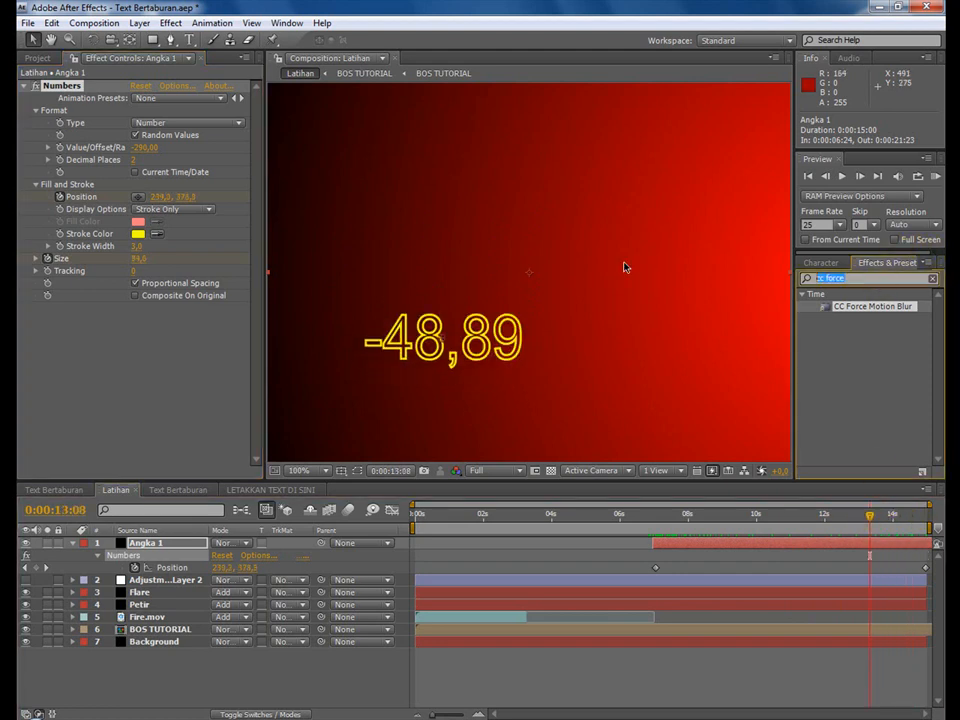
{"action": "type", "text": "glow"}
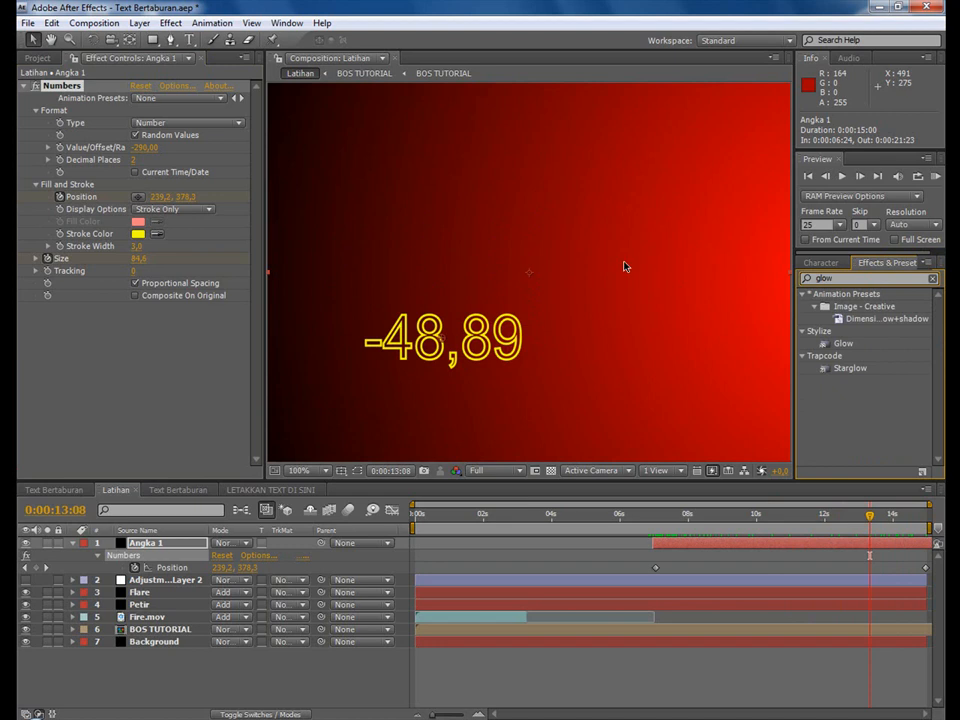
{"action": "left_click", "coordinate": [859, 369]}
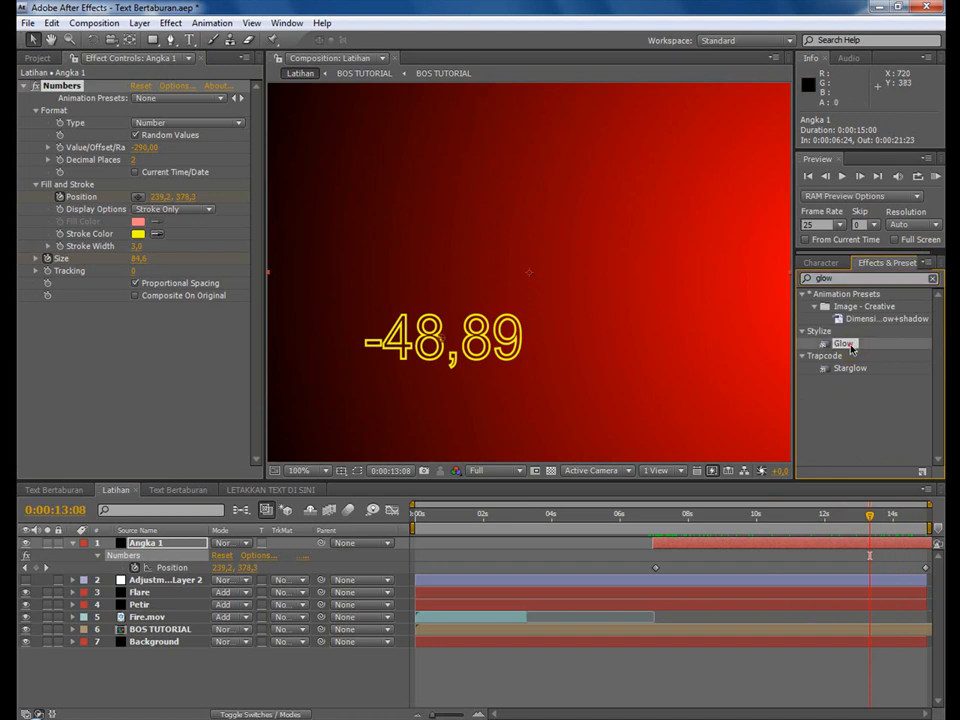
{"action": "double_click", "coordinate": [846, 344]}
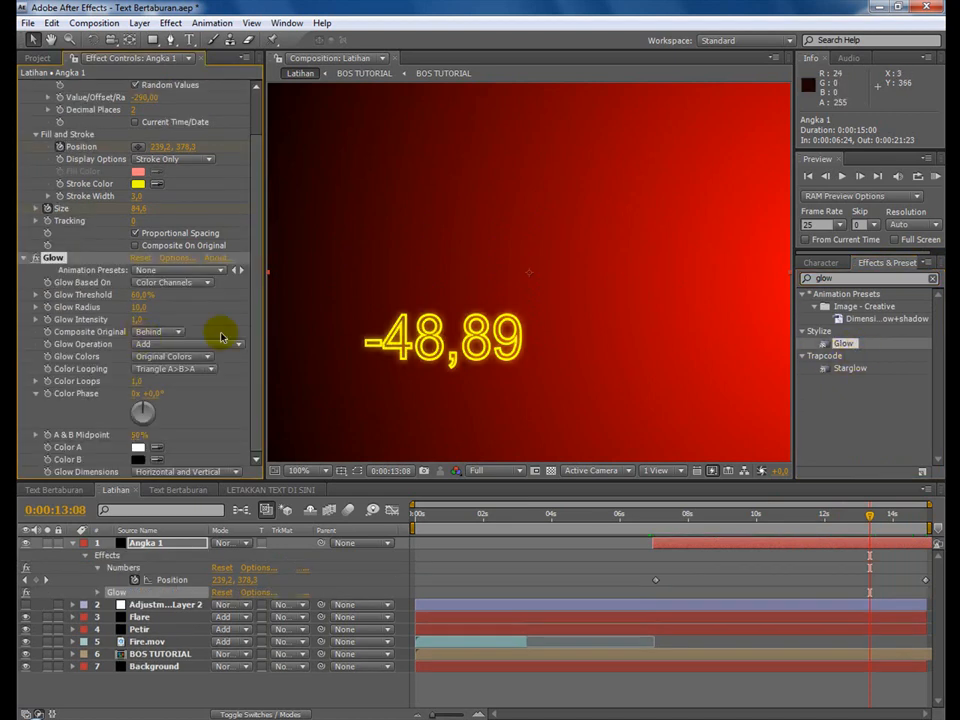
{"action": "left_click", "coordinate": [137, 196]}
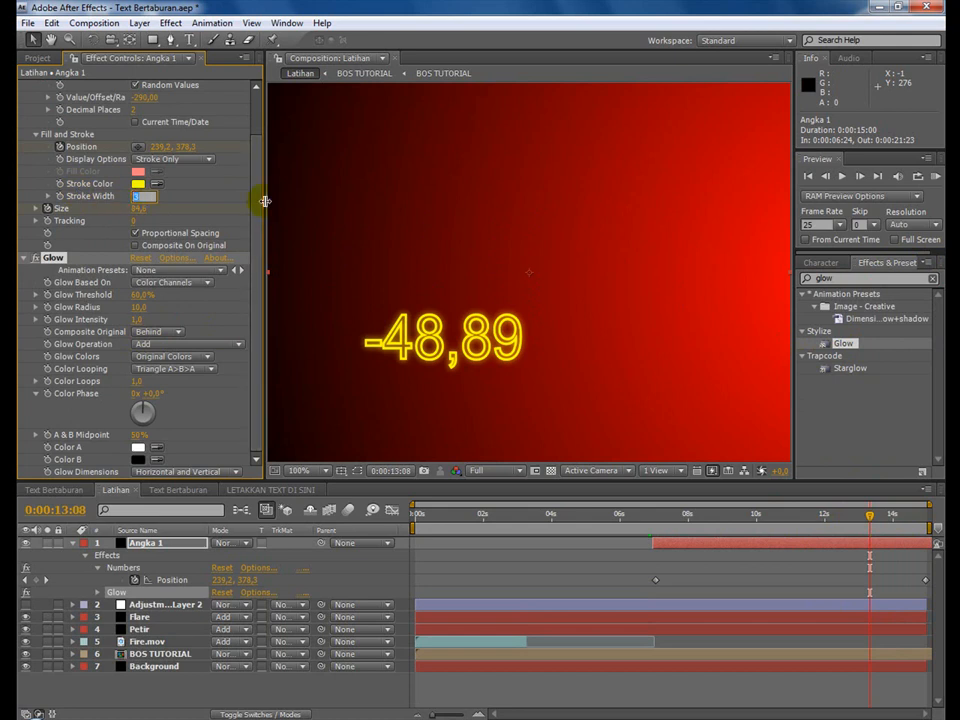
{"action": "key", "text": "Return"}
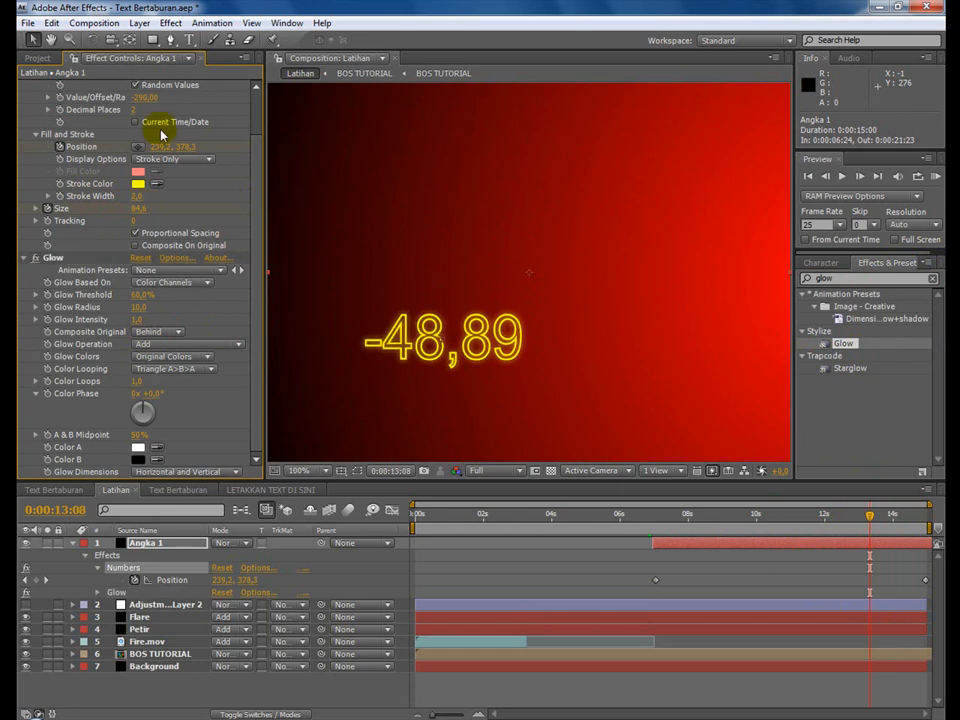
Save the project and scrub through the glowing numbers up to 0:00:14:08.
{"action": "left_click", "coordinate": [27, 22]}
{"action": "left_click", "coordinate": [52, 157]}
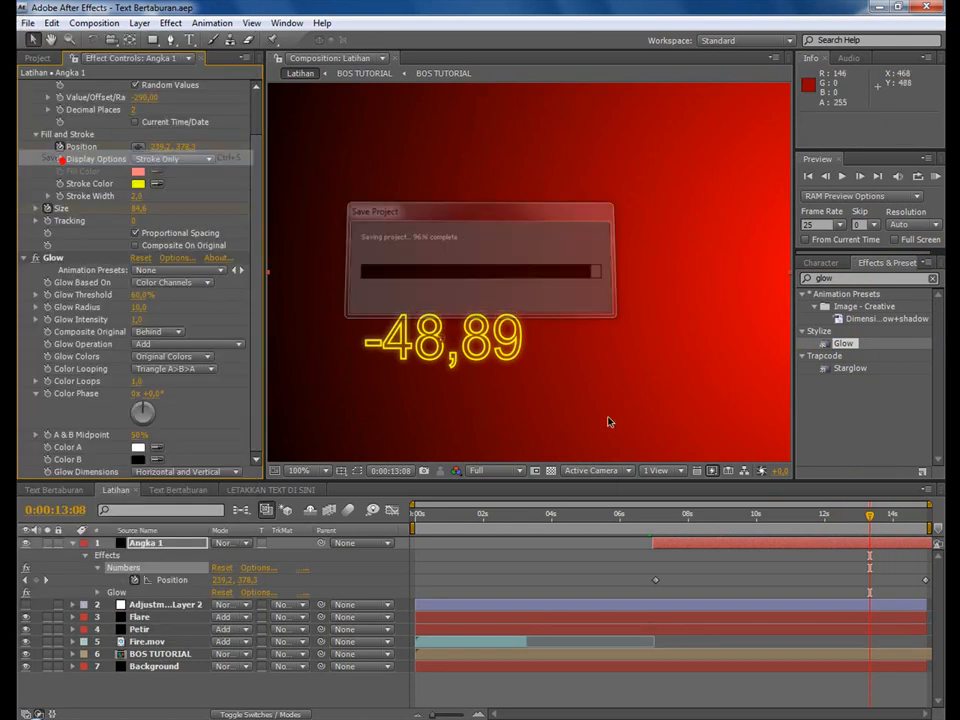
{"action": "left_click_drag", "start_coordinate": [661, 527], "coordinate": [902, 508]}
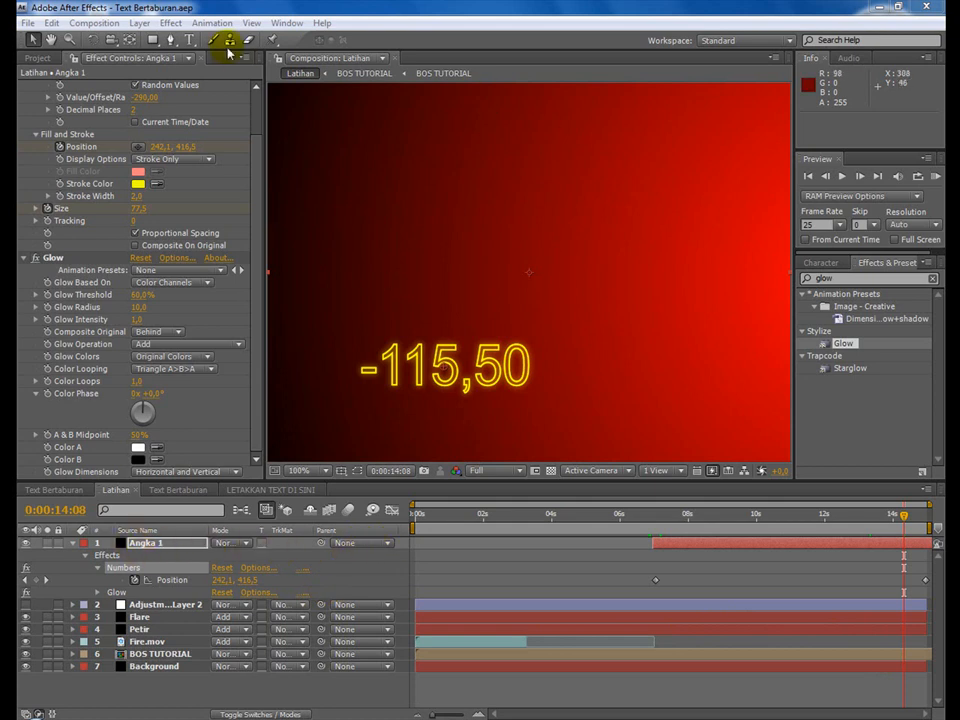
Create a black 720 x 576 px solid named Angka 2 and shift its start to 0:00:08:05.
{"action": "left_click", "coordinate": [140, 22]}
{"action": "mouse_move", "coordinate": [156, 41]}
{"action": "left_click", "coordinate": [478, 57]}
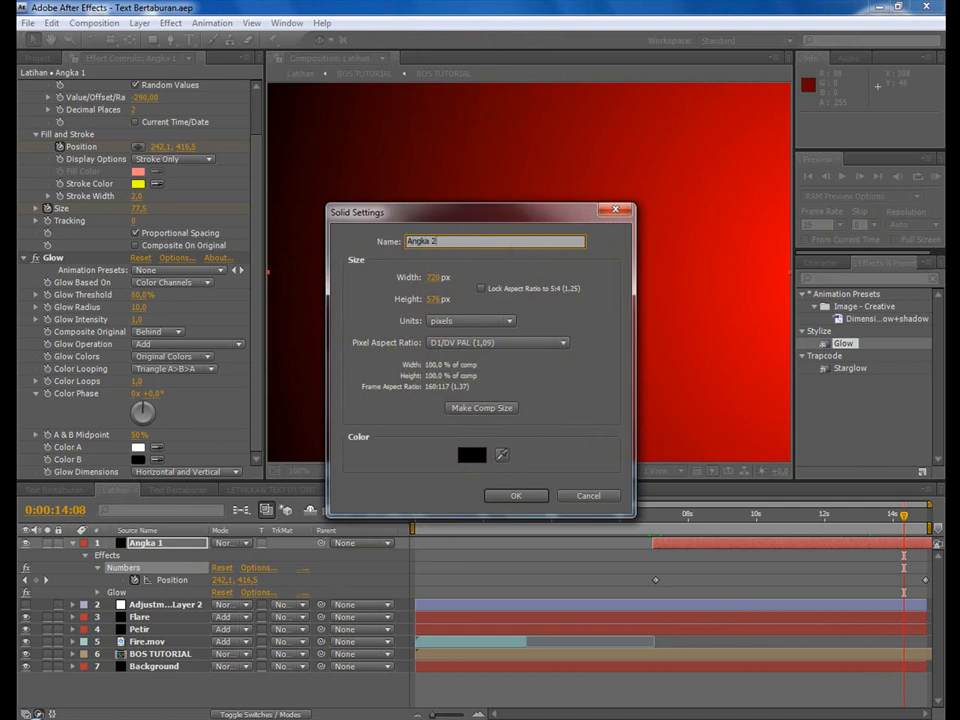
{"action": "left_click", "coordinate": [498, 497]}
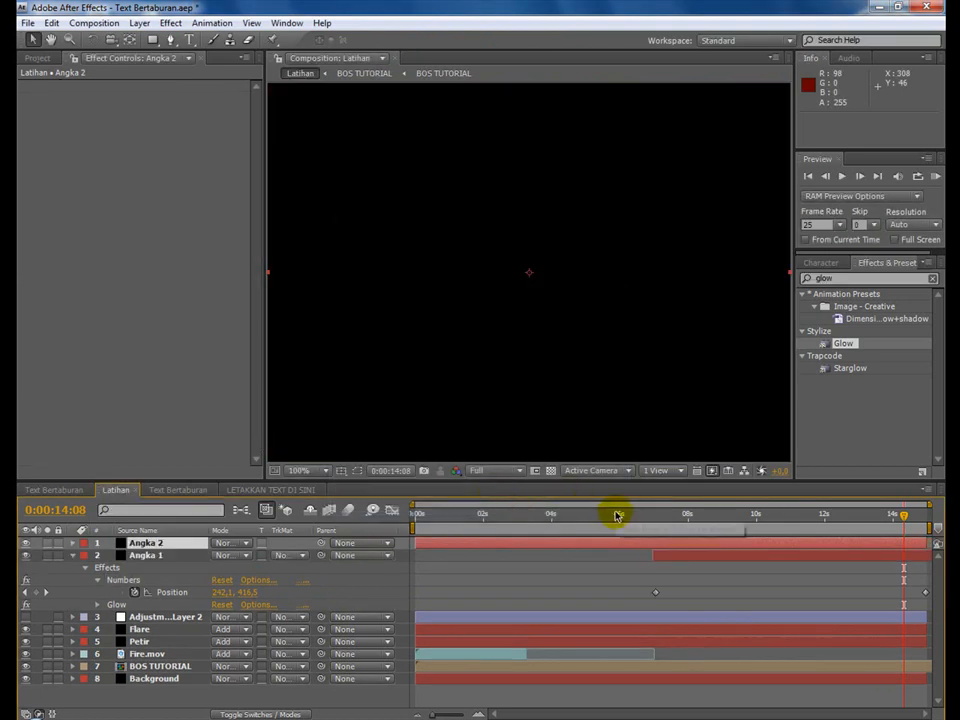
{"action": "left_click_drag", "start_coordinate": [445, 549], "coordinate": [678, 549]}
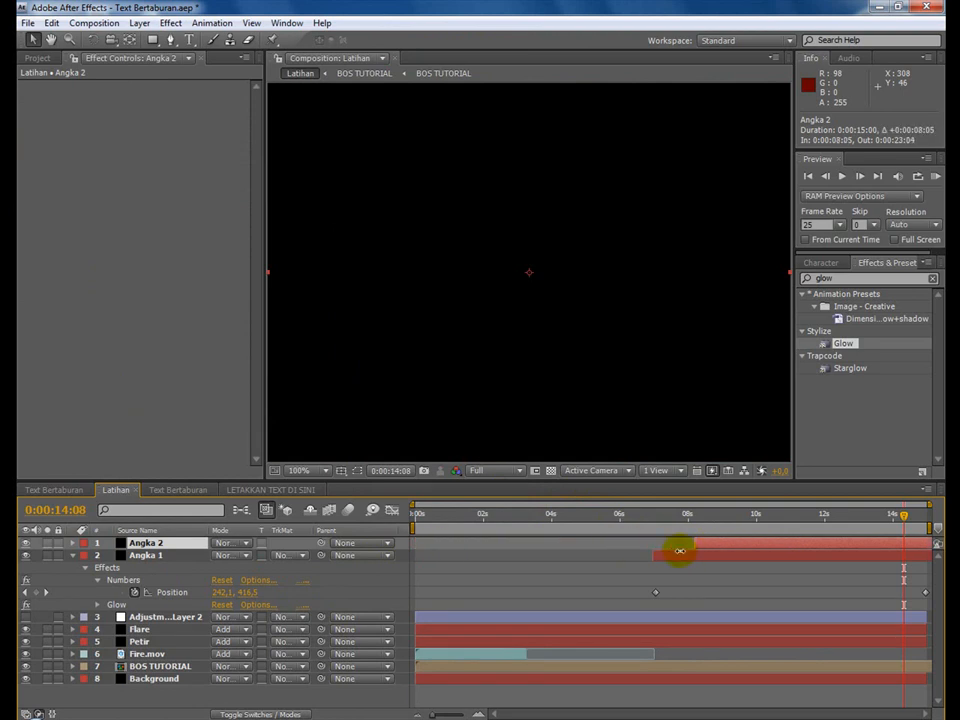
Apply the Numbers effect to Angka 2 with horizontal direction and Center alignment.
{"action": "left_click", "coordinate": [166, 22]}
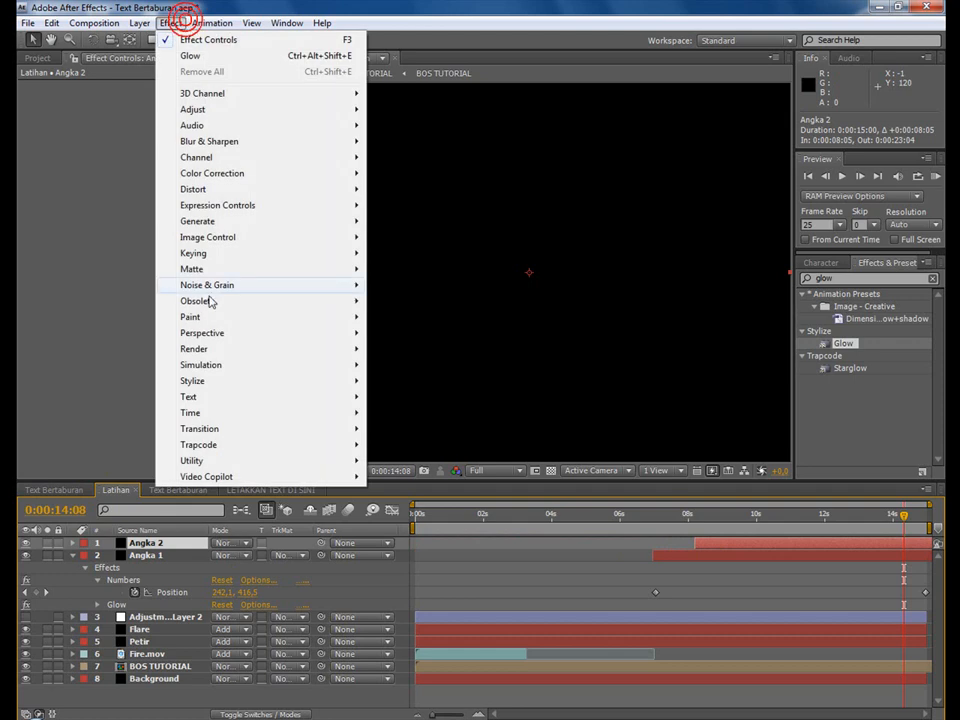
{"action": "mouse_move", "coordinate": [266, 397]}
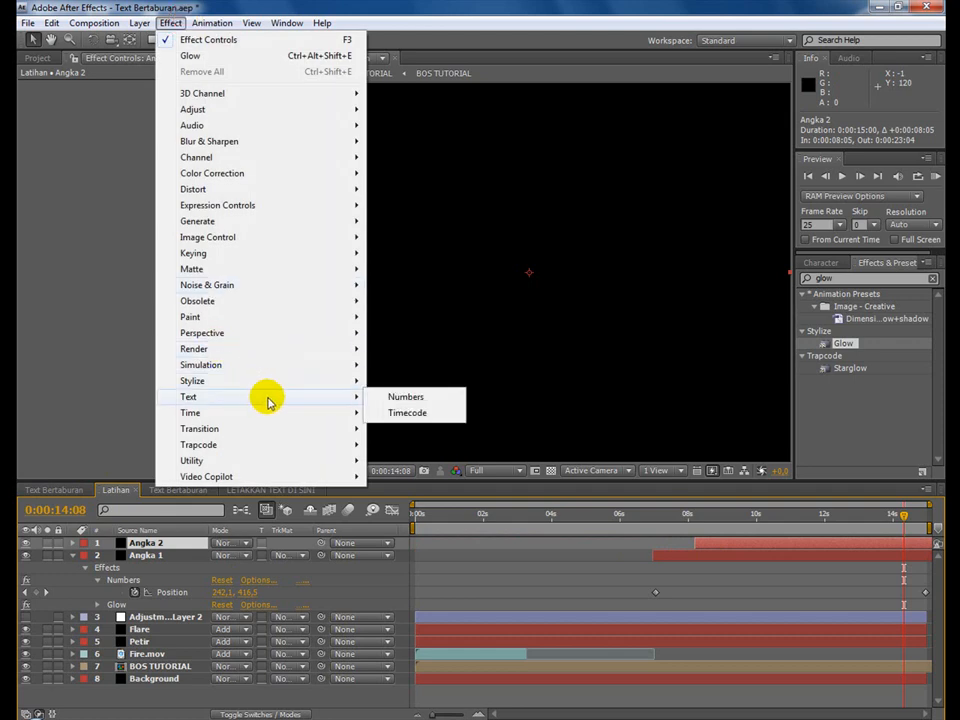
{"action": "left_click", "coordinate": [446, 401]}
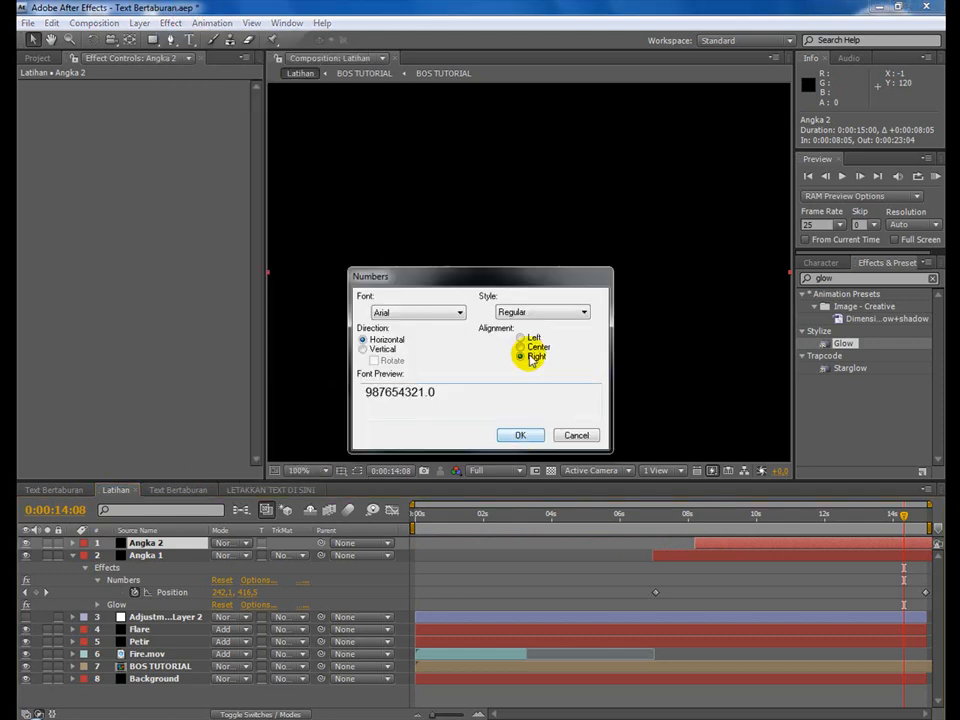
{"action": "left_click", "coordinate": [521, 347]}
{"action": "left_click", "coordinate": [518, 435]}
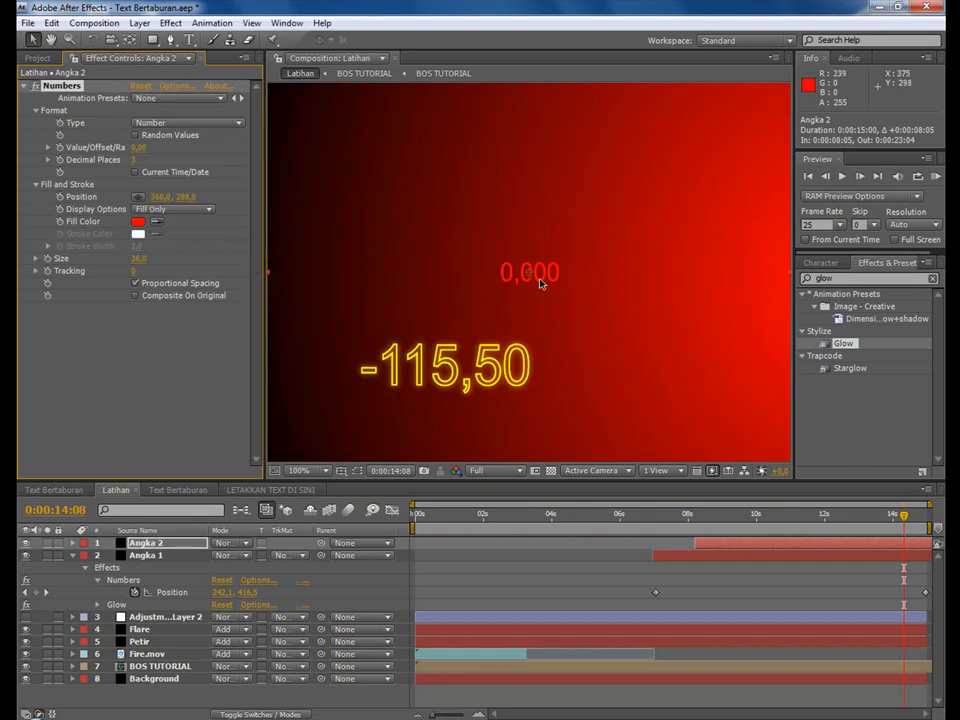
Set Angka 2's number Type to Timecode [30] and its Fill Color to white FFFFFF.
{"action": "left_click", "coordinate": [162, 123]}
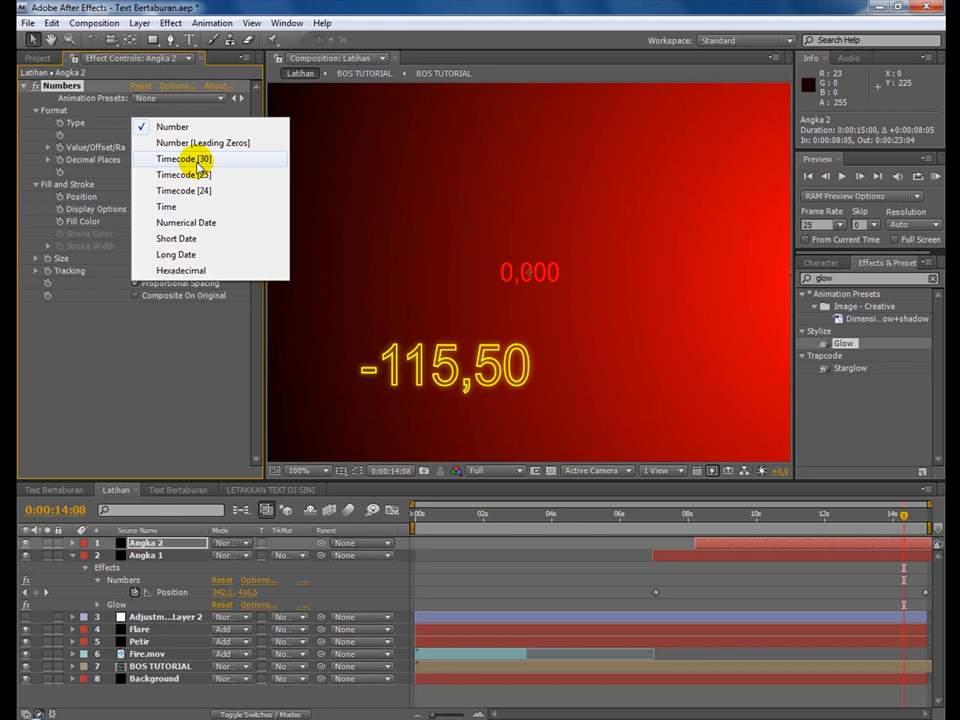
{"action": "left_click", "coordinate": [198, 160]}
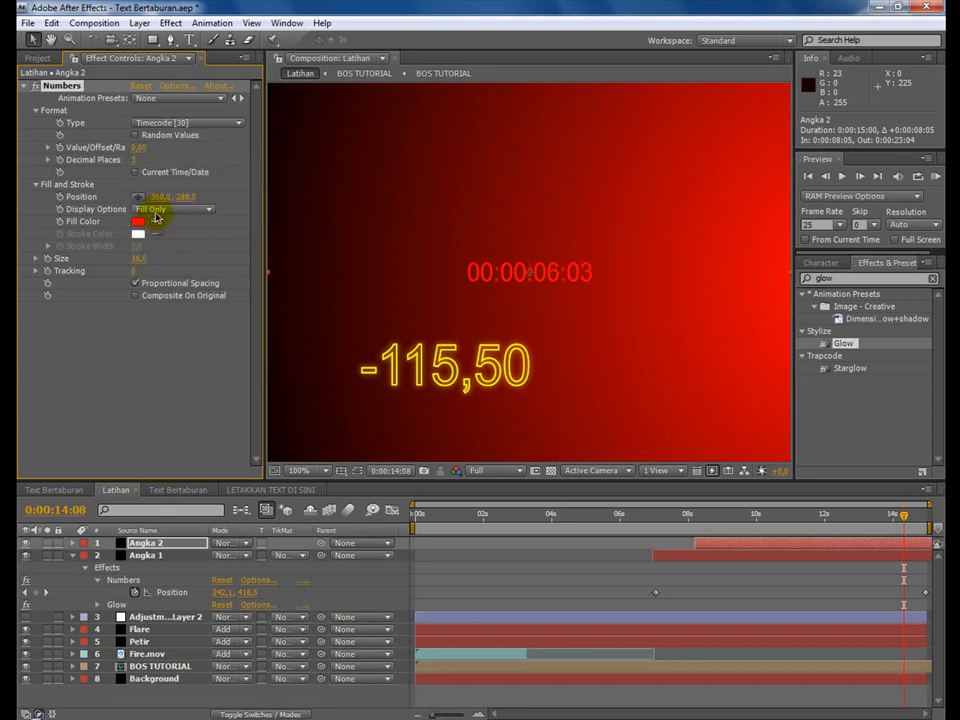
{"action": "left_click", "coordinate": [157, 211]}
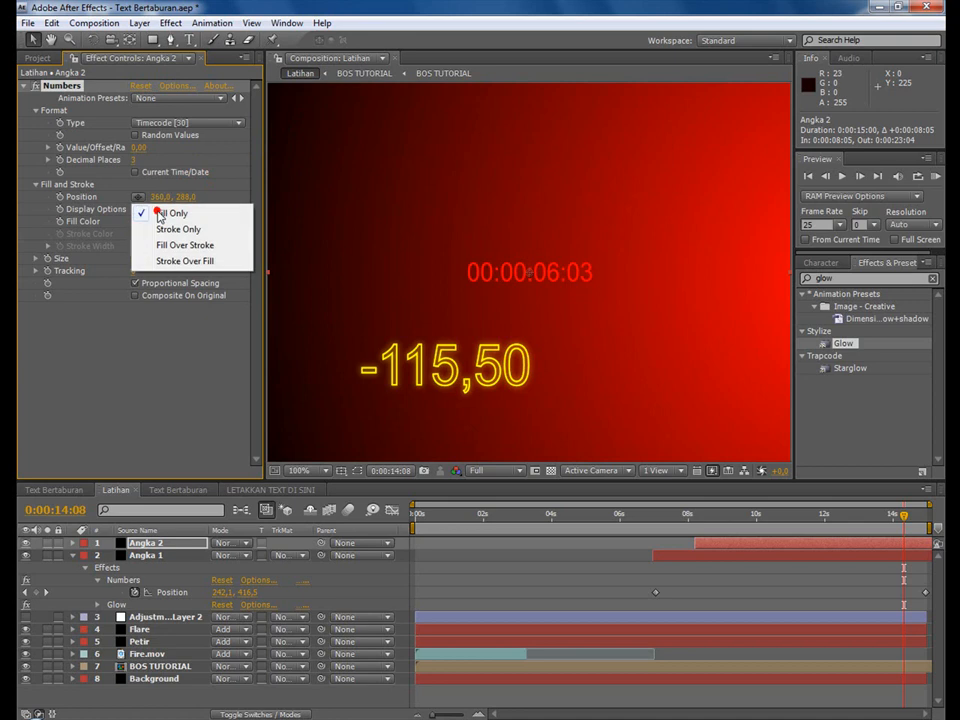
{"action": "left_click", "coordinate": [165, 350]}
{"action": "left_click", "coordinate": [138, 221]}
{"action": "left_click_drag", "start_coordinate": [242, 422], "coordinate": [44, 333]}
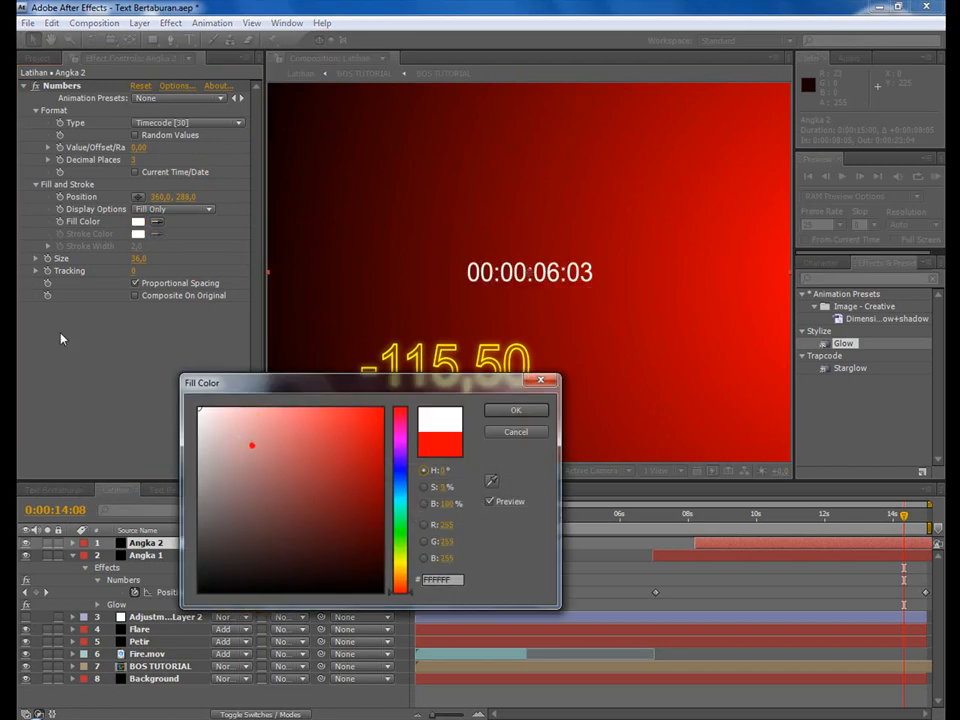
{"action": "left_click", "coordinate": [516, 410]}
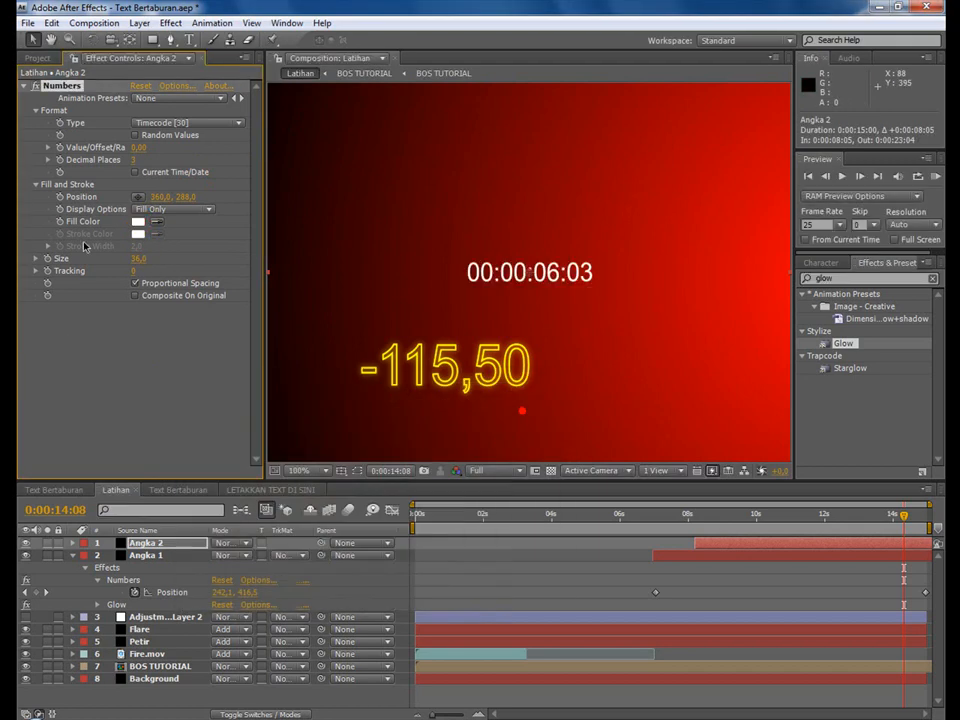
Move Angka 2's timecode to position 533, 114 in the upper right of the composition.
{"action": "left_click", "coordinate": [139, 197]}
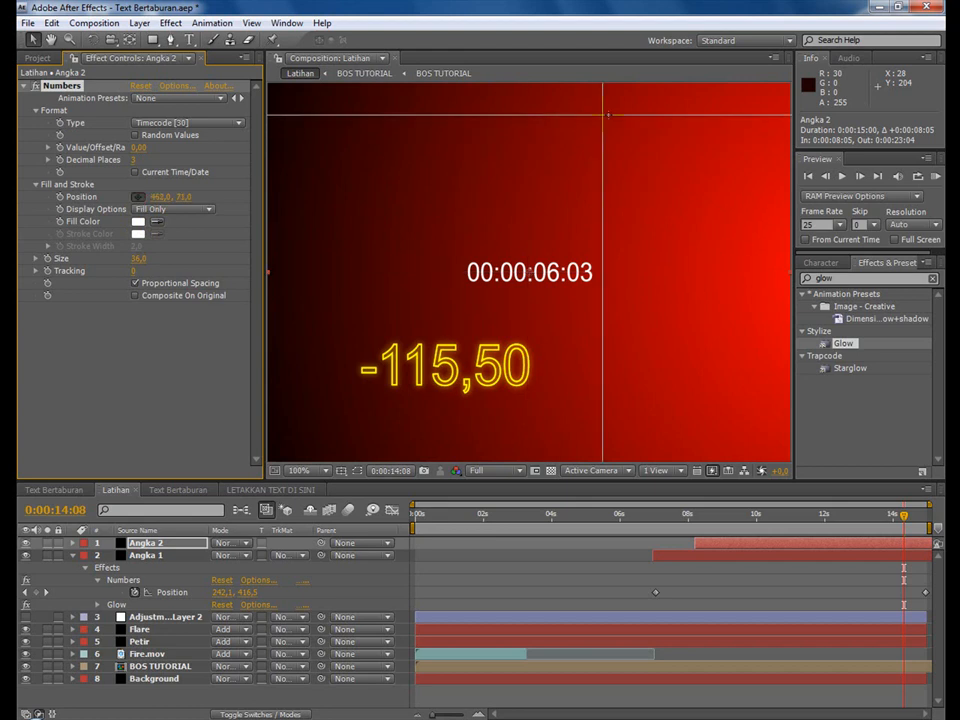
{"action": "left_click", "coordinate": [643, 115]}
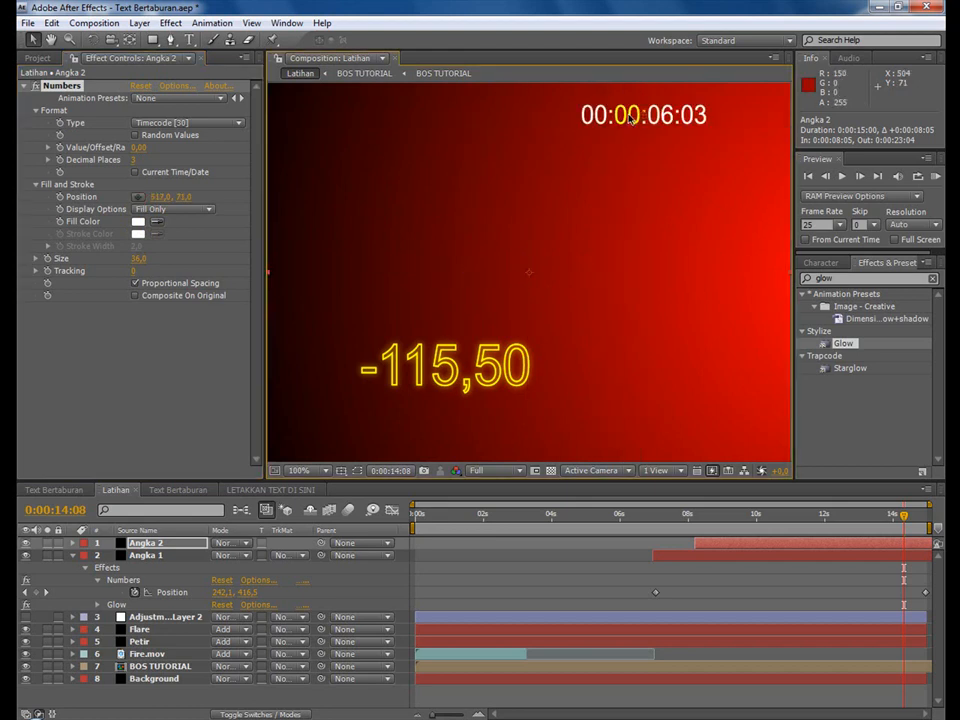
{"action": "left_click_drag", "start_coordinate": [154, 197], "coordinate": [200, 197]}
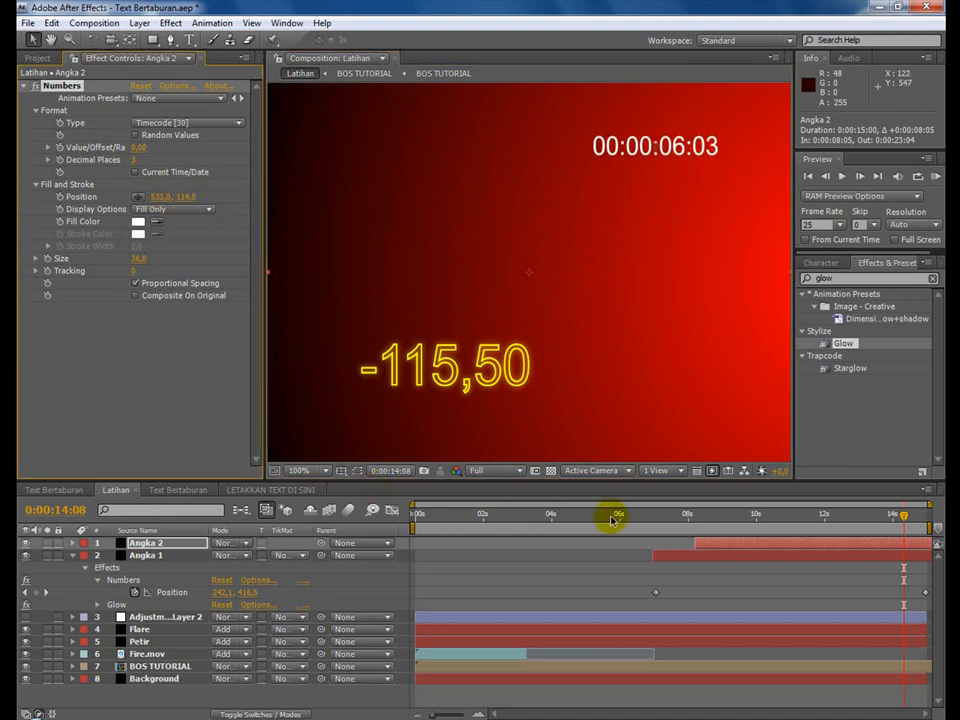
Start keyframing Angka 2's timecode Position at 0:00:08:13 and reveal the layer's keyframed properties.
{"action": "left_click", "coordinate": [706, 521]}
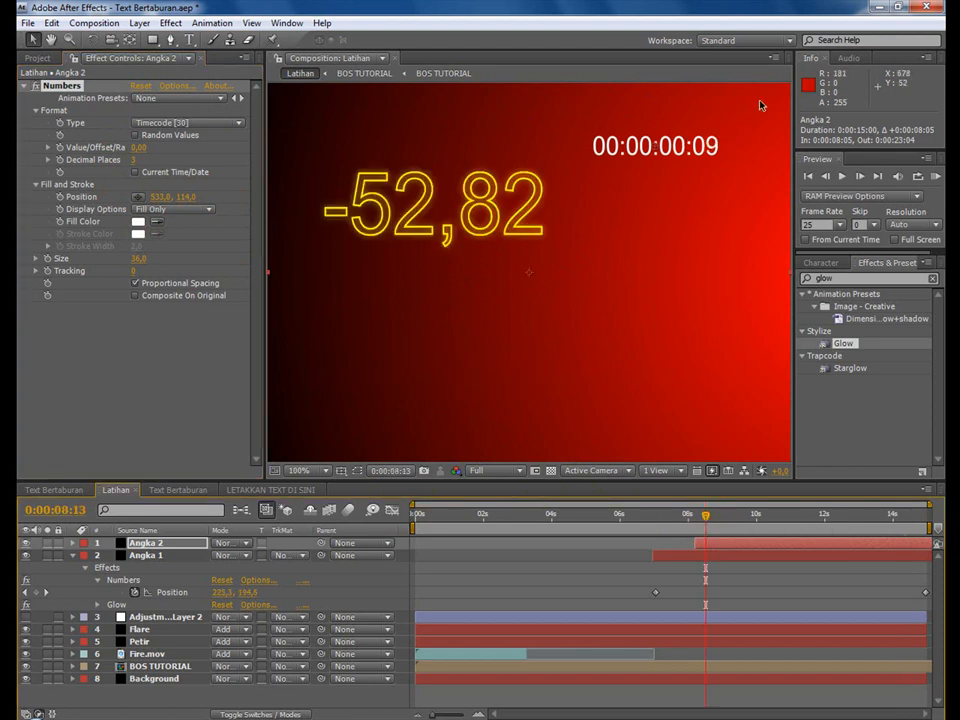
{"action": "left_click", "coordinate": [158, 547]}
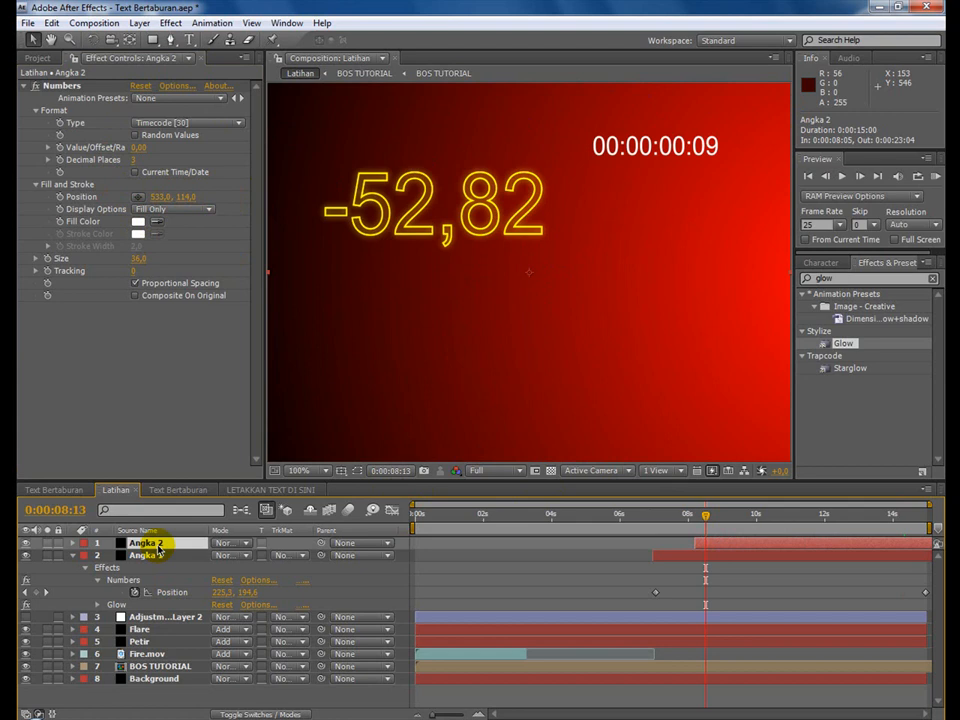
{"action": "left_click", "coordinate": [58, 197]}
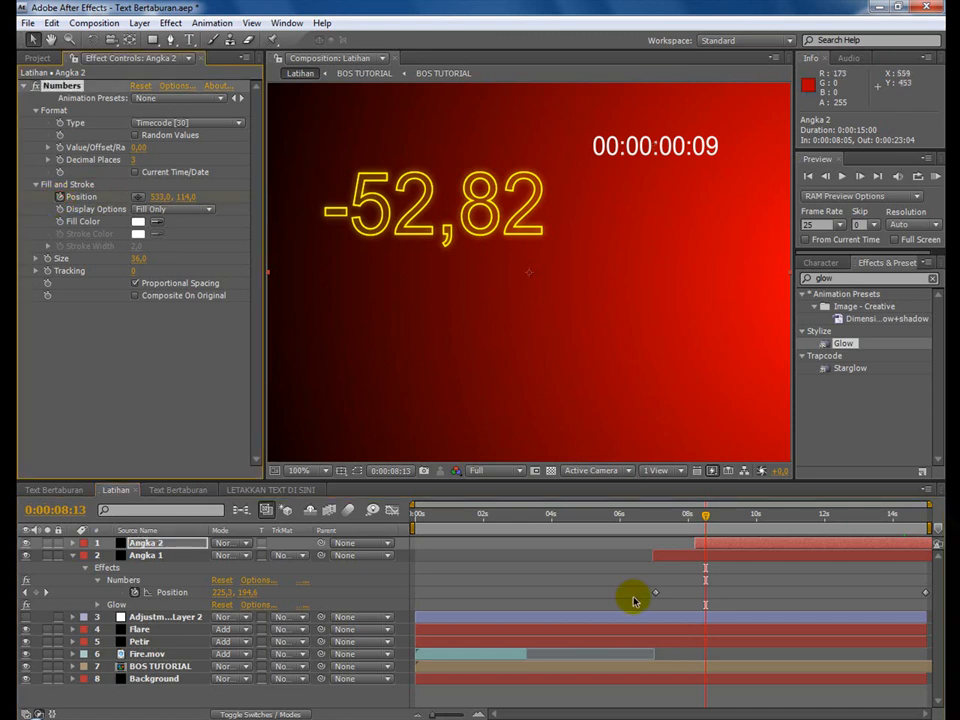
{"action": "left_click", "coordinate": [160, 545]}
{"action": "key", "text": "u"}
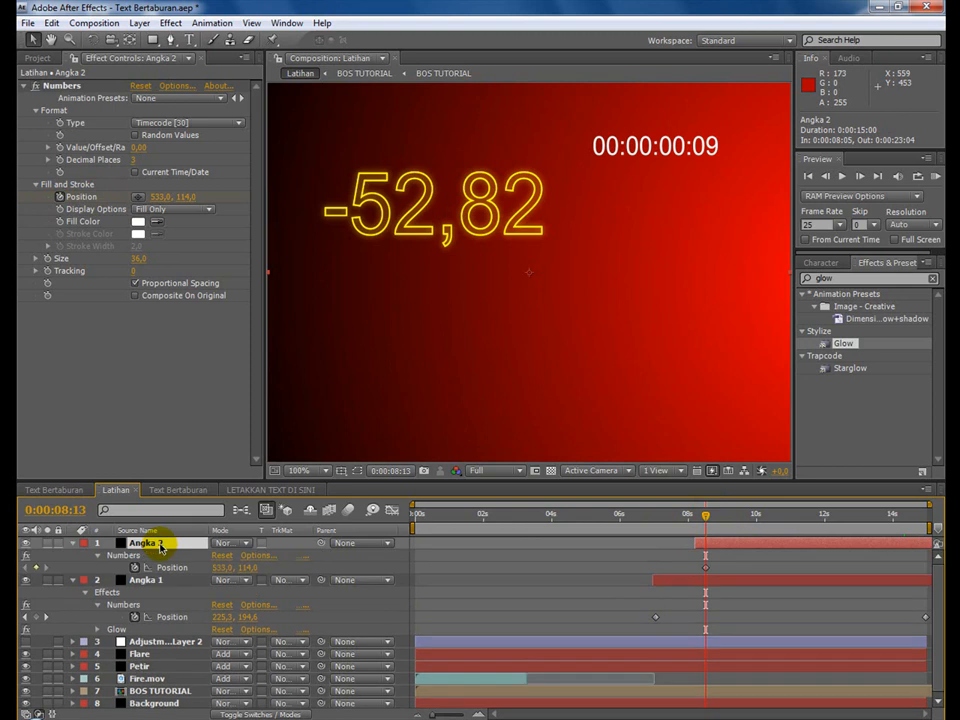
Move Angka 2's timecode to 188, 114 at 0:00:14:24 and scrub through the movement.
{"action": "left_click", "coordinate": [707, 518]}
{"action": "left_click_drag", "start_coordinate": [707, 518], "coordinate": [940, 522]}
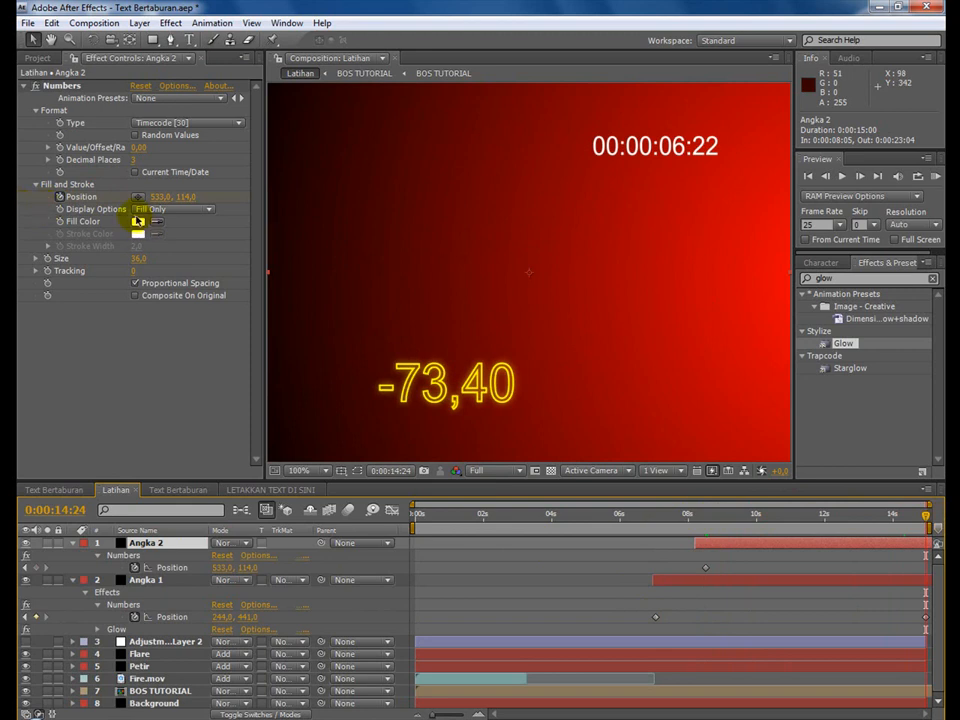
{"action": "left_click", "coordinate": [138, 197]}
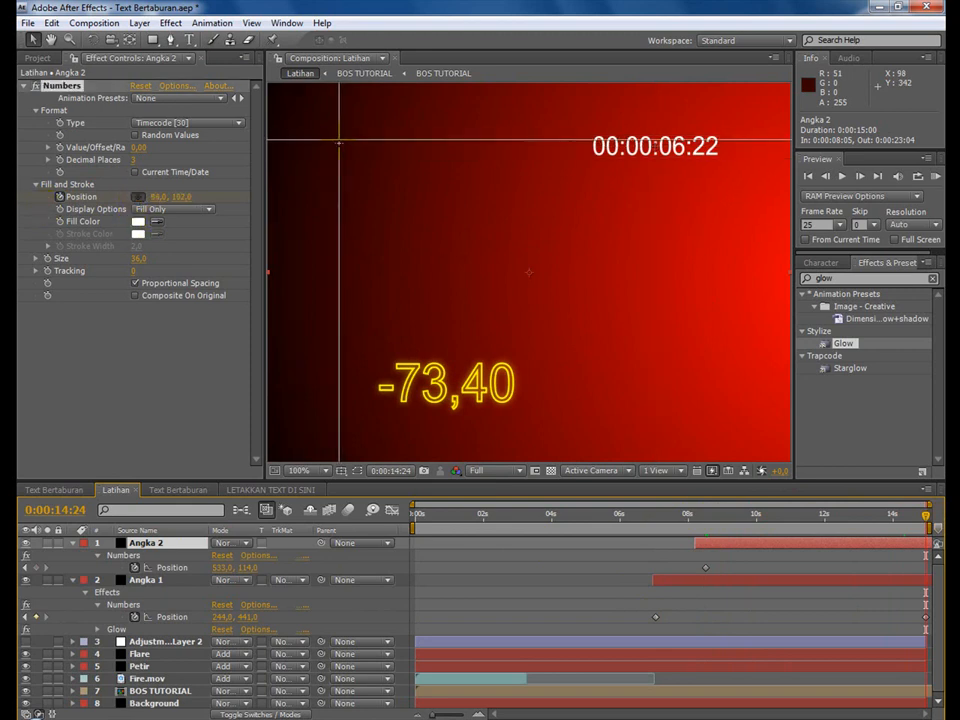
{"action": "left_click", "coordinate": [404, 146]}
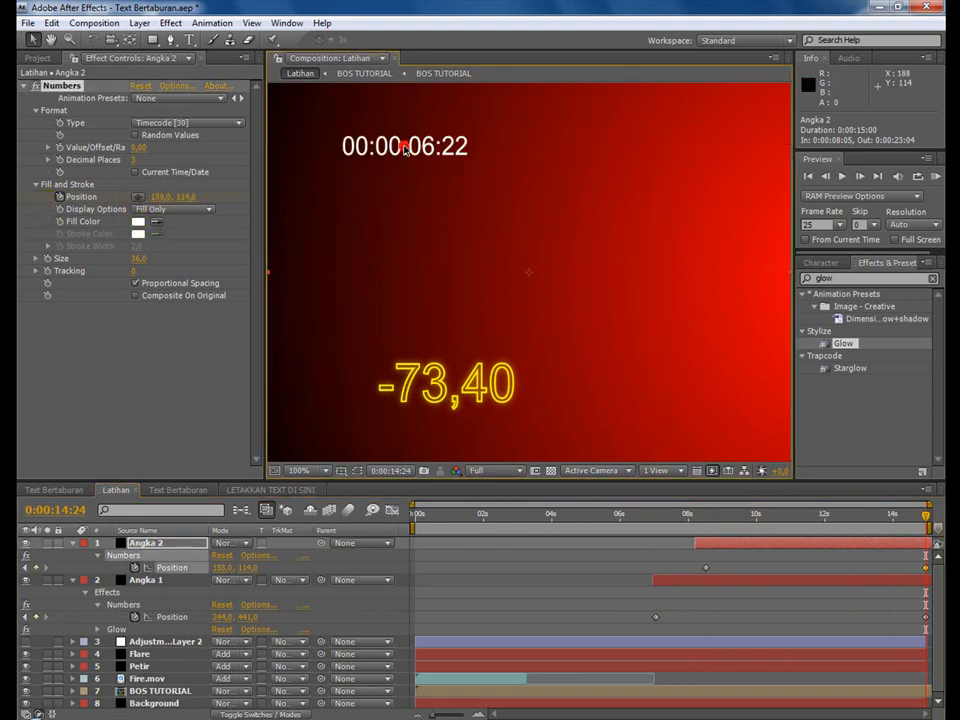
{"action": "left_click_drag", "start_coordinate": [709, 514], "coordinate": [889, 514]}
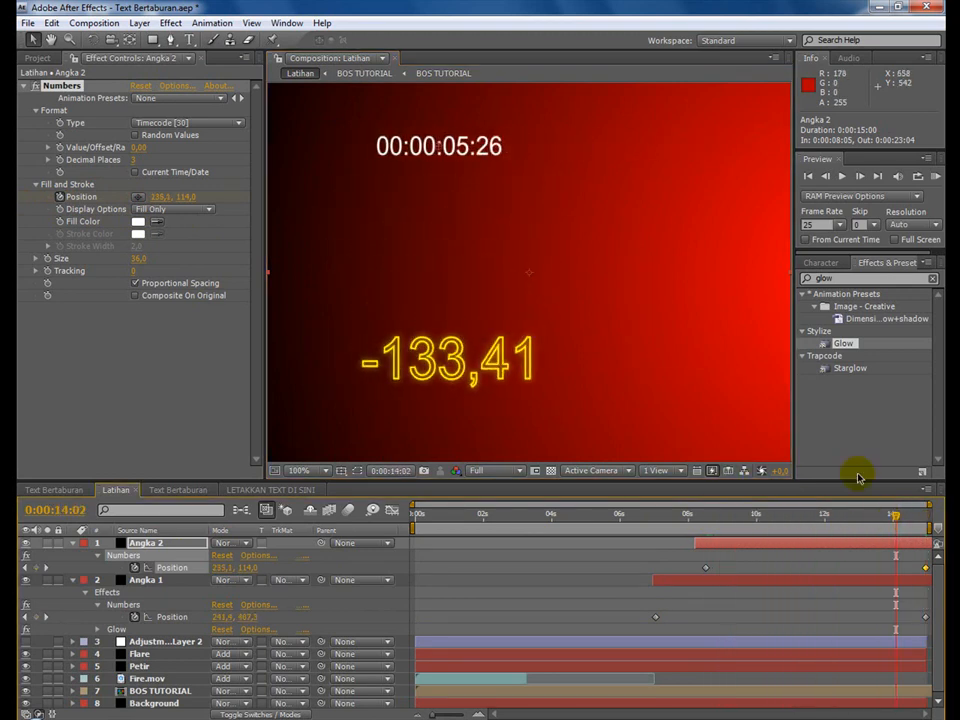
Apply the Glow effect to Angka 2 and save the project.
{"action": "left_click", "coordinate": [845, 344]}
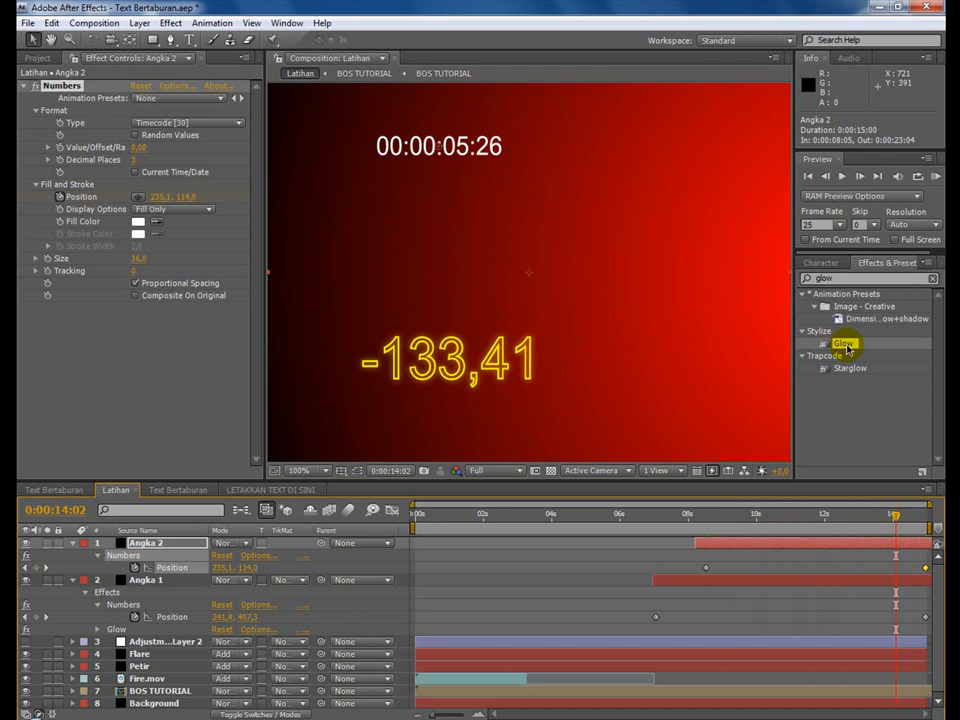
{"action": "double_click", "coordinate": [848, 349]}
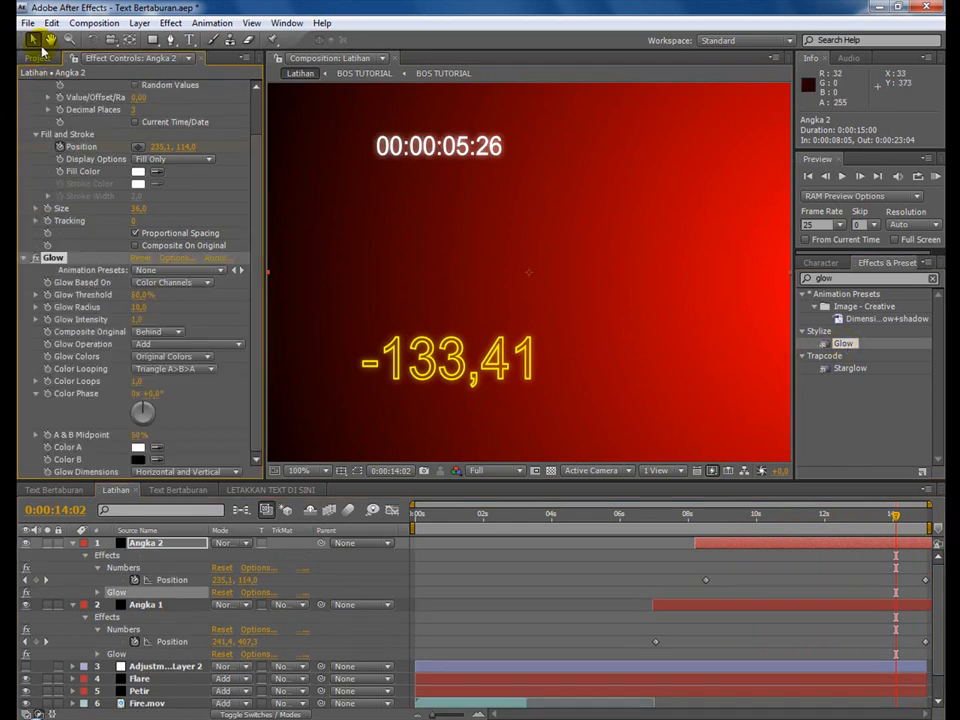
{"action": "left_click", "coordinate": [27, 22]}
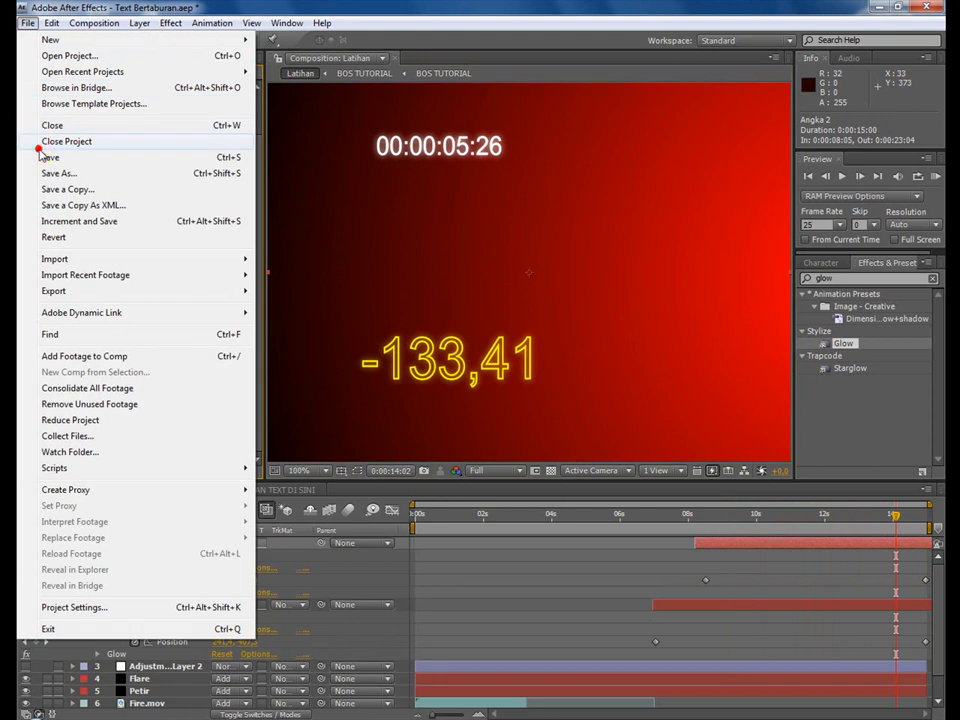
{"action": "left_click", "coordinate": [45, 157]}
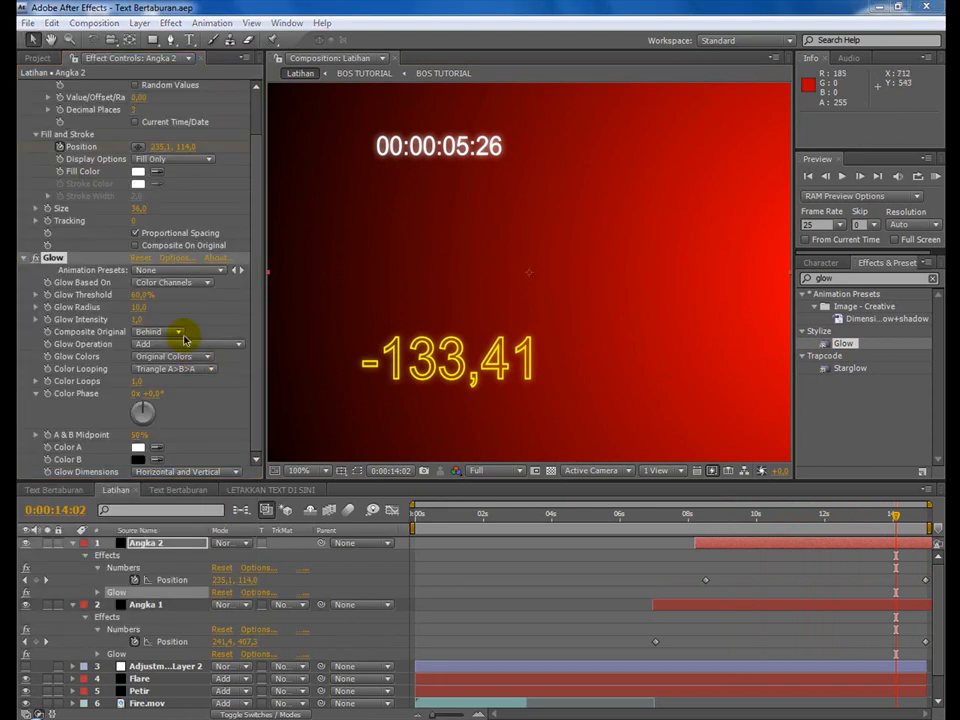
Create a black 720 x 576 px solid named Angka 3 and shift its layer to start at 0:00:09:16.
{"action": "left_click", "coordinate": [139, 22]}
{"action": "mouse_move", "coordinate": [284, 45]}
{"action": "left_click", "coordinate": [488, 57]}
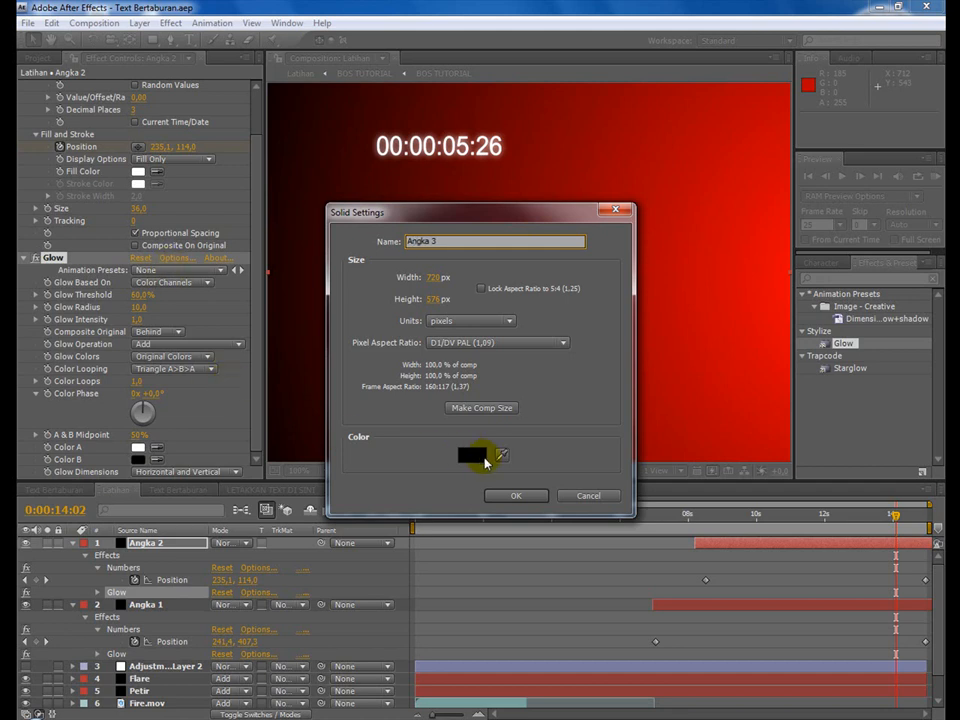
{"action": "left_click", "coordinate": [516, 494]}
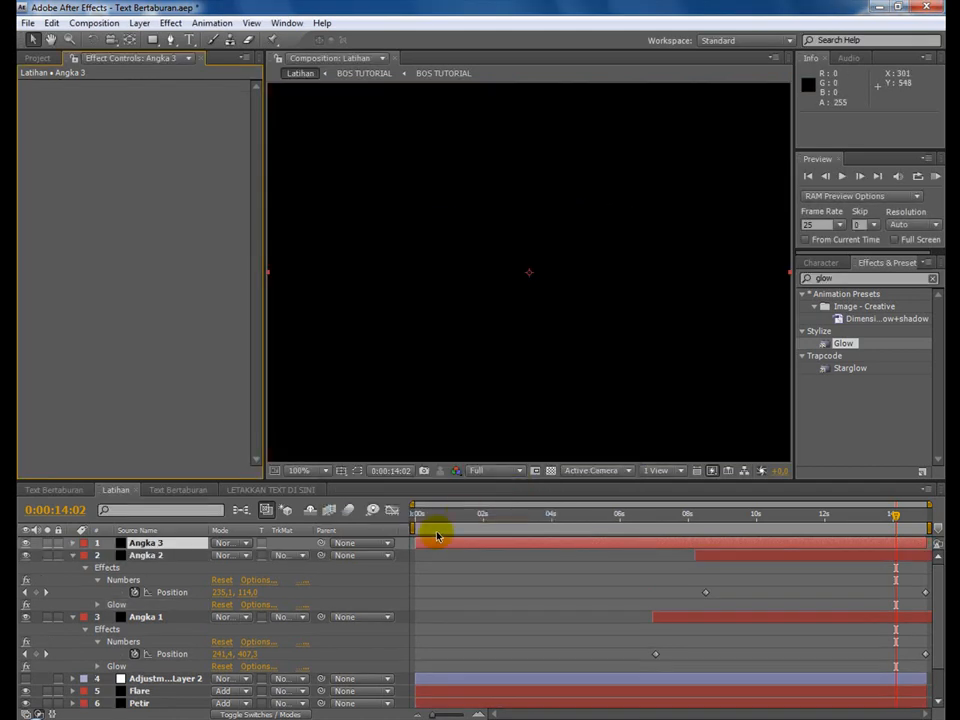
{"action": "left_click_drag", "start_coordinate": [427, 547], "coordinate": [741, 541]}
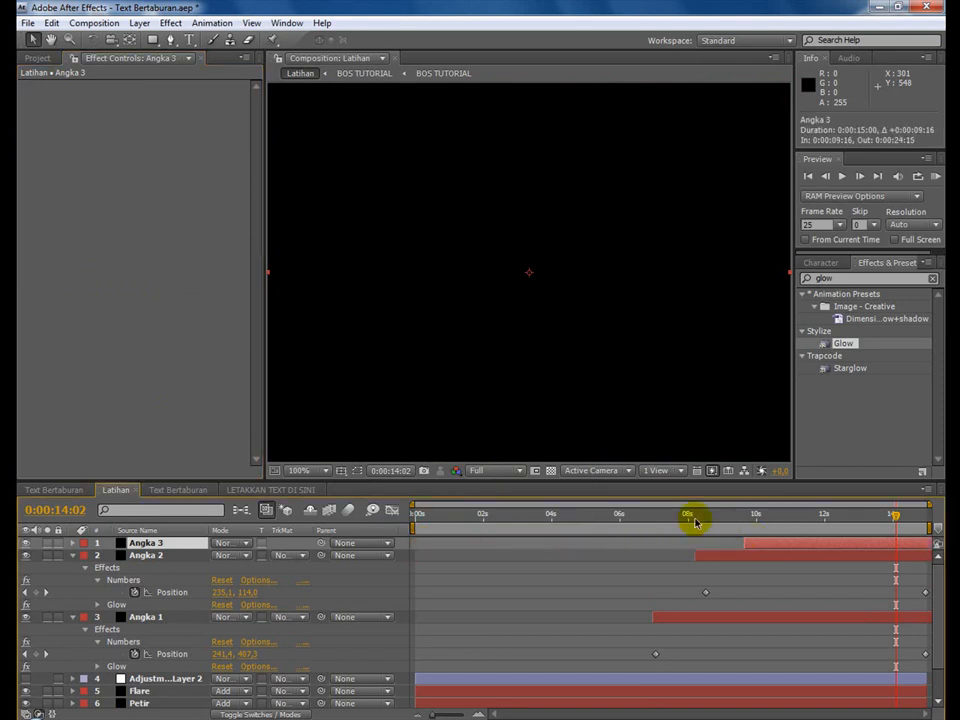
Collapse the Angka 2 and Angka 1 layers and apply the Numbers effect to Angka 3 in horizontal, centered Arial Regular.
{"action": "left_click", "coordinate": [71, 557]}
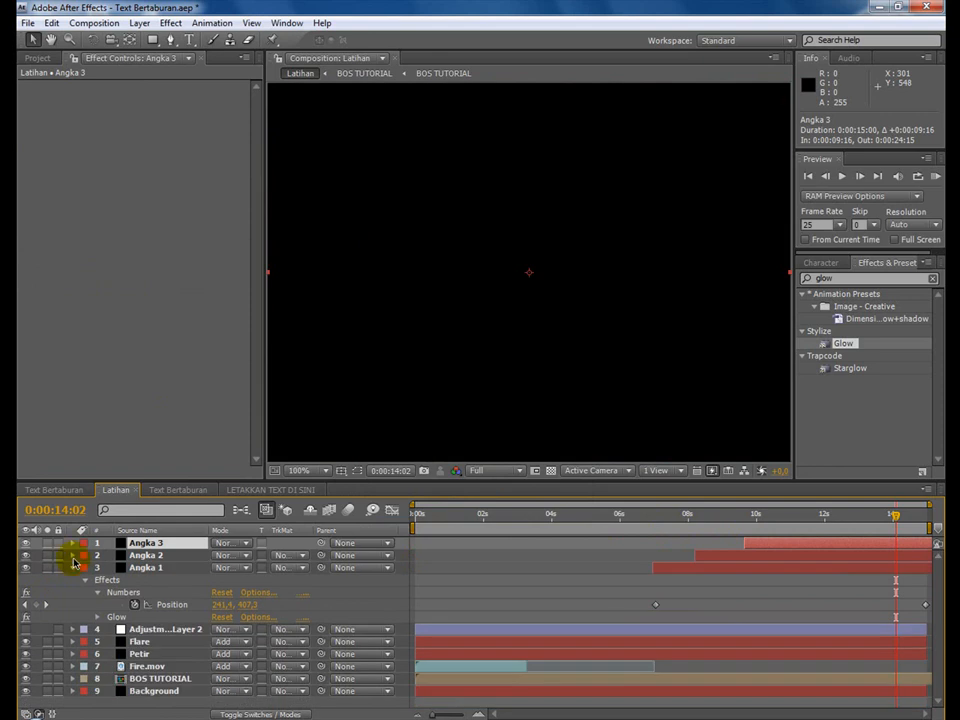
{"action": "left_click", "coordinate": [73, 568]}
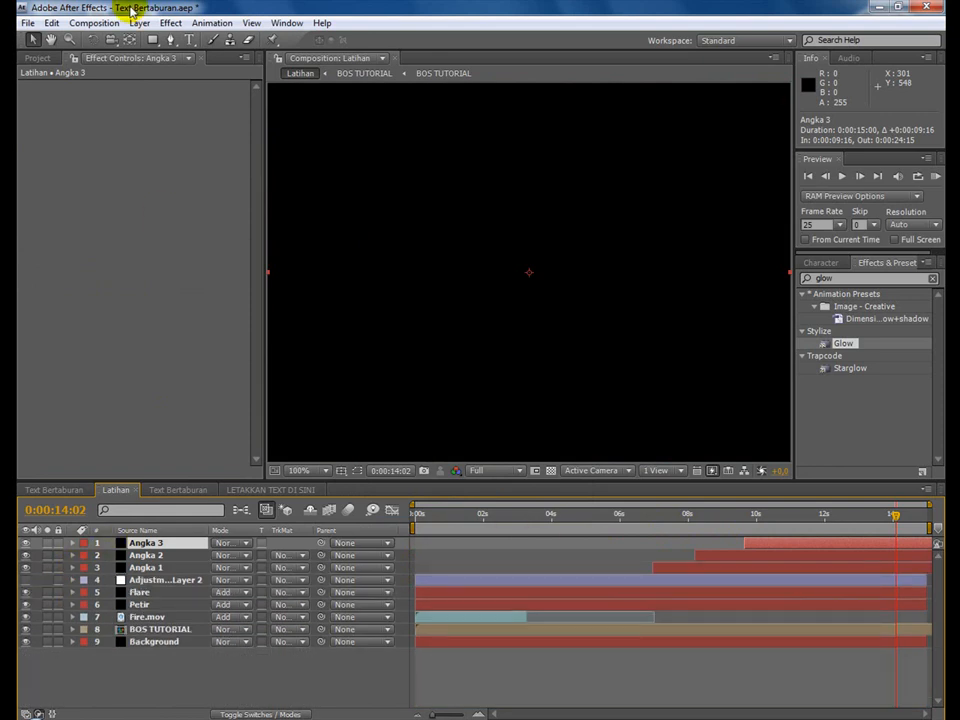
{"action": "left_click", "coordinate": [169, 22]}
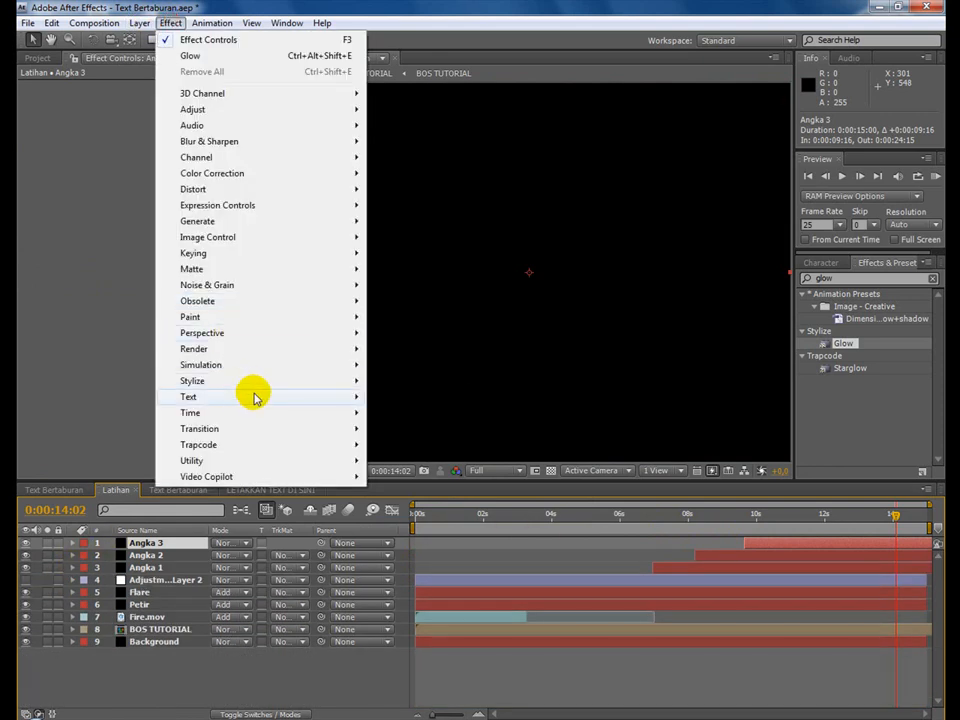
{"action": "mouse_move", "coordinate": [254, 398]}
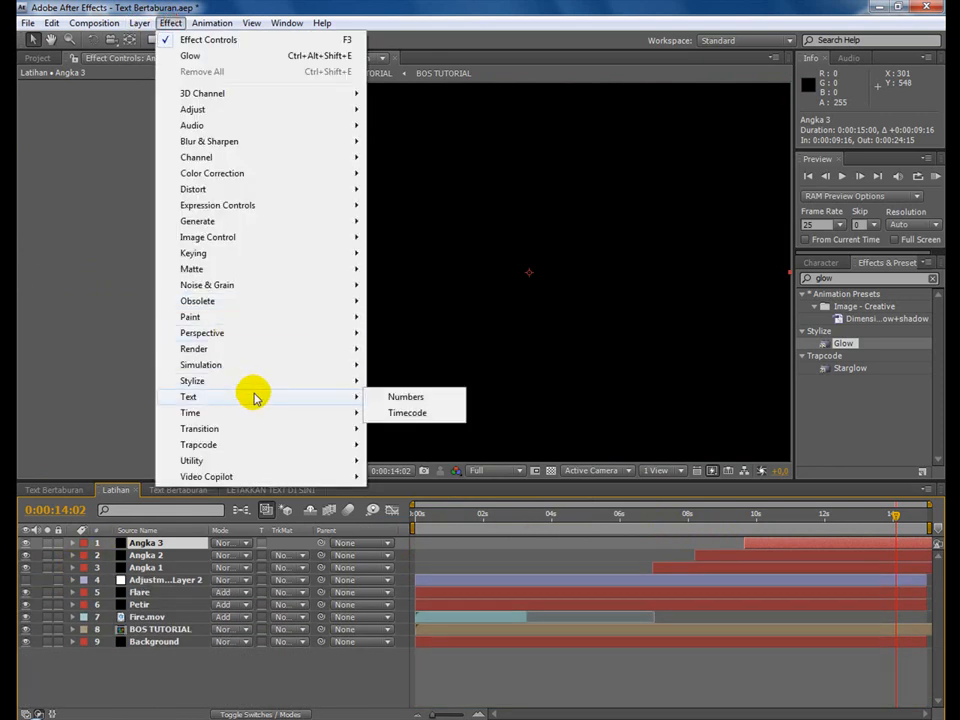
{"action": "left_click", "coordinate": [391, 400]}
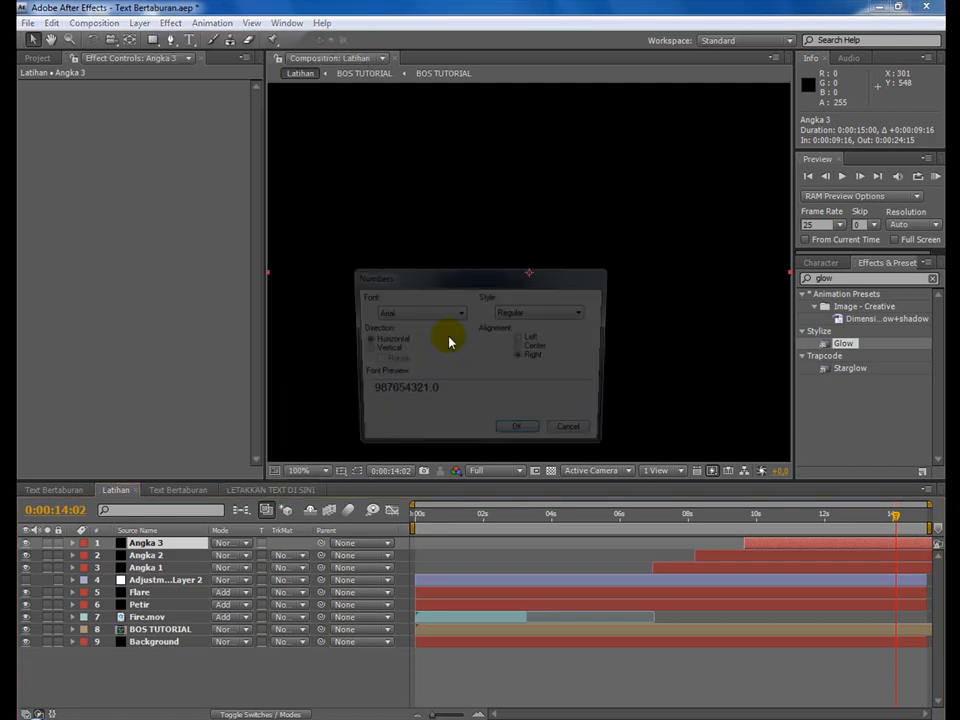
{"action": "left_click", "coordinate": [520, 435]}
Set Angka 3's Numbers type to Hexadecimal with Random Values enabled and a Value/Offset of 490.
{"action": "left_click", "coordinate": [155, 123]}
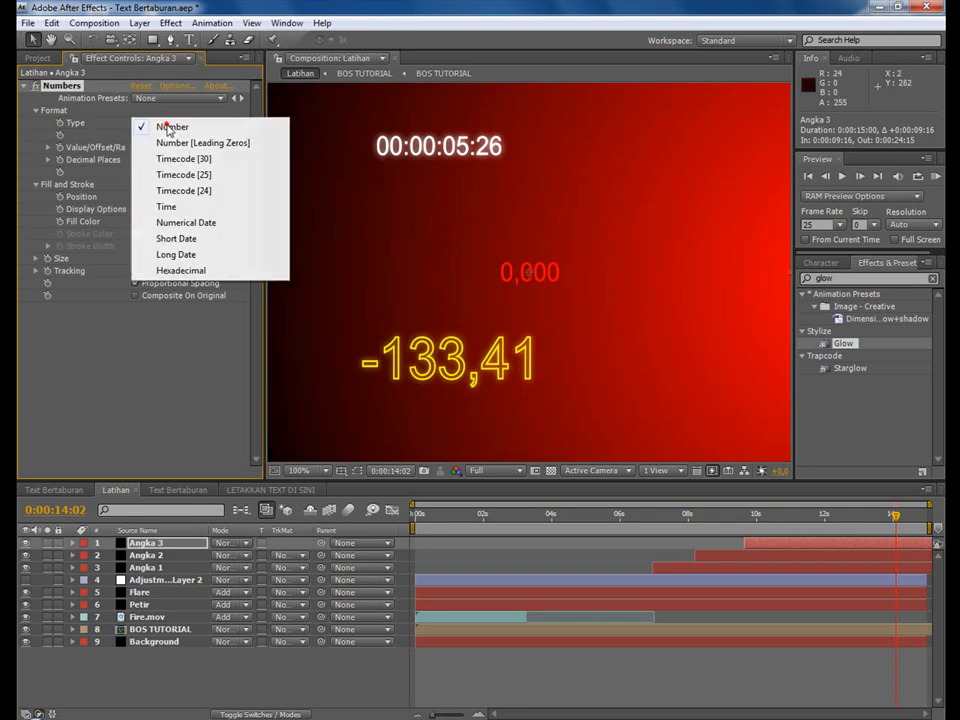
{"action": "left_click", "coordinate": [202, 271]}
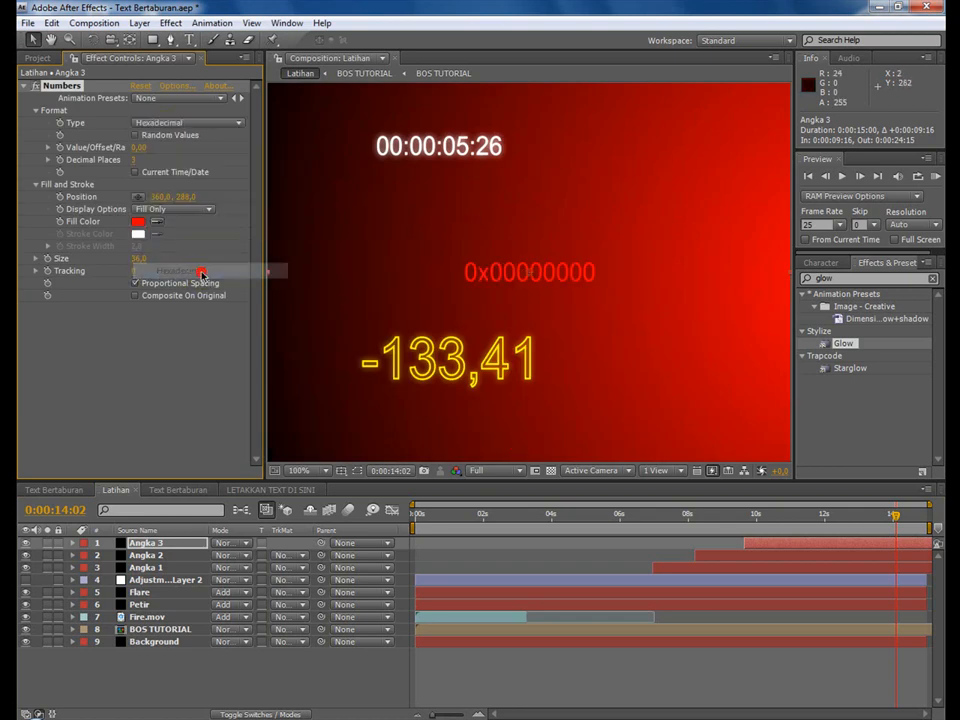
{"action": "left_click", "coordinate": [135, 134]}
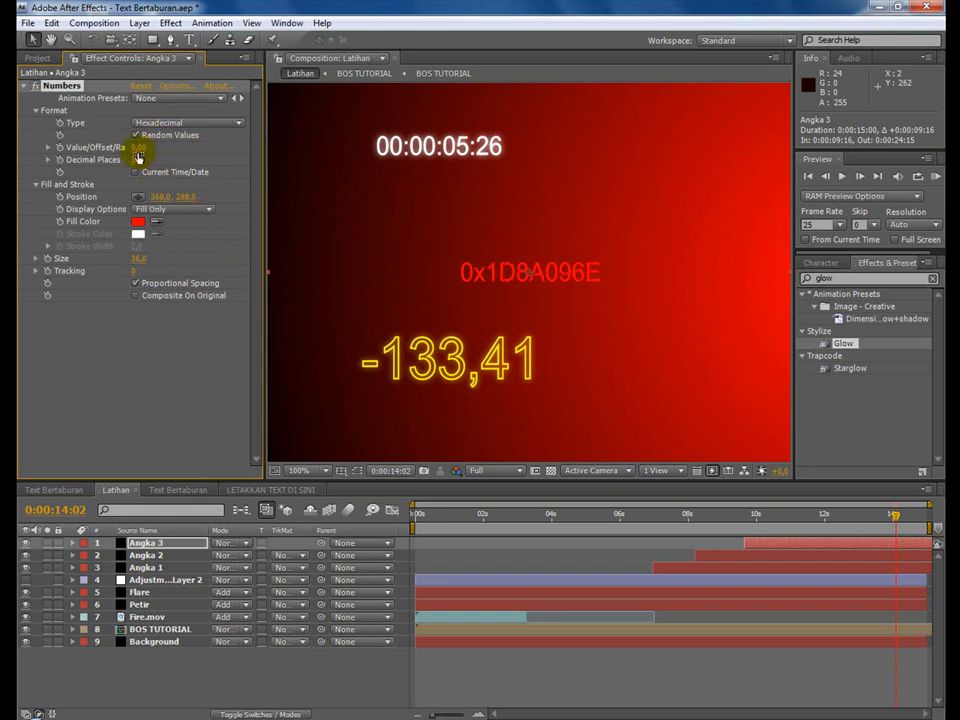
{"action": "left_click_drag", "start_coordinate": [140, 147], "coordinate": [152, 147]}
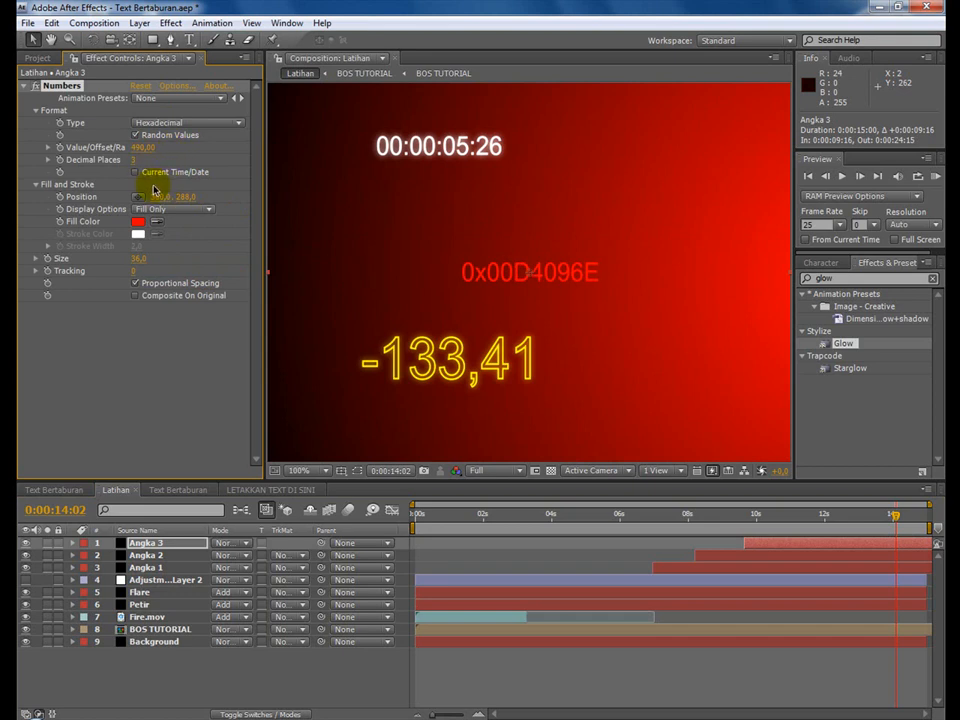
Display Angka 3's number as Stroke Only with light purple stroke color C8B0F0 and a size of 58.
{"action": "left_click", "coordinate": [148, 213]}
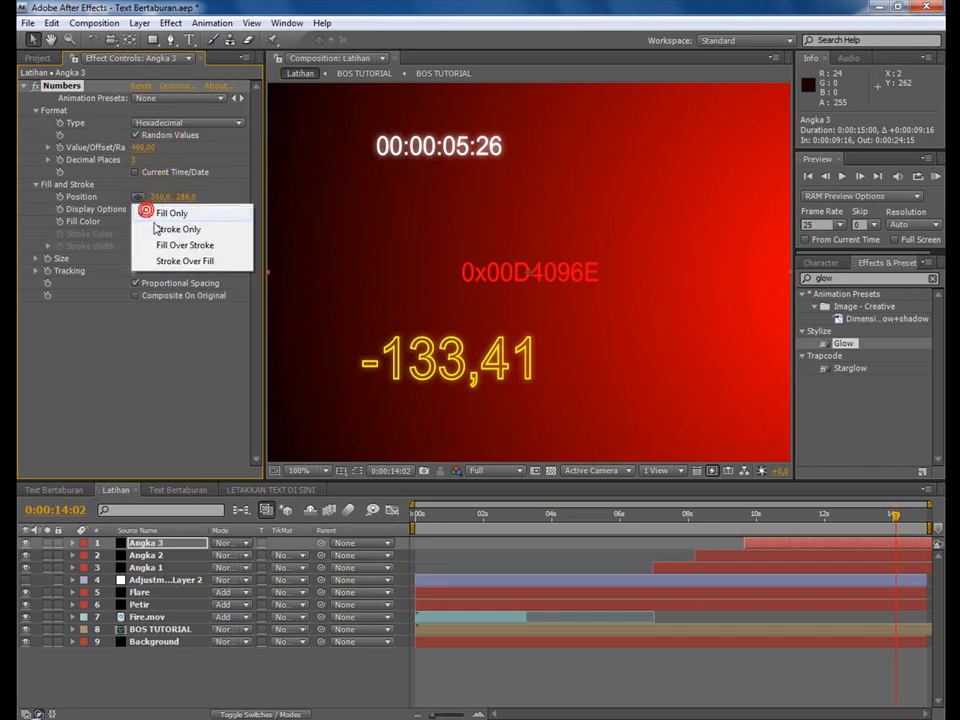
{"action": "left_click", "coordinate": [140, 230]}
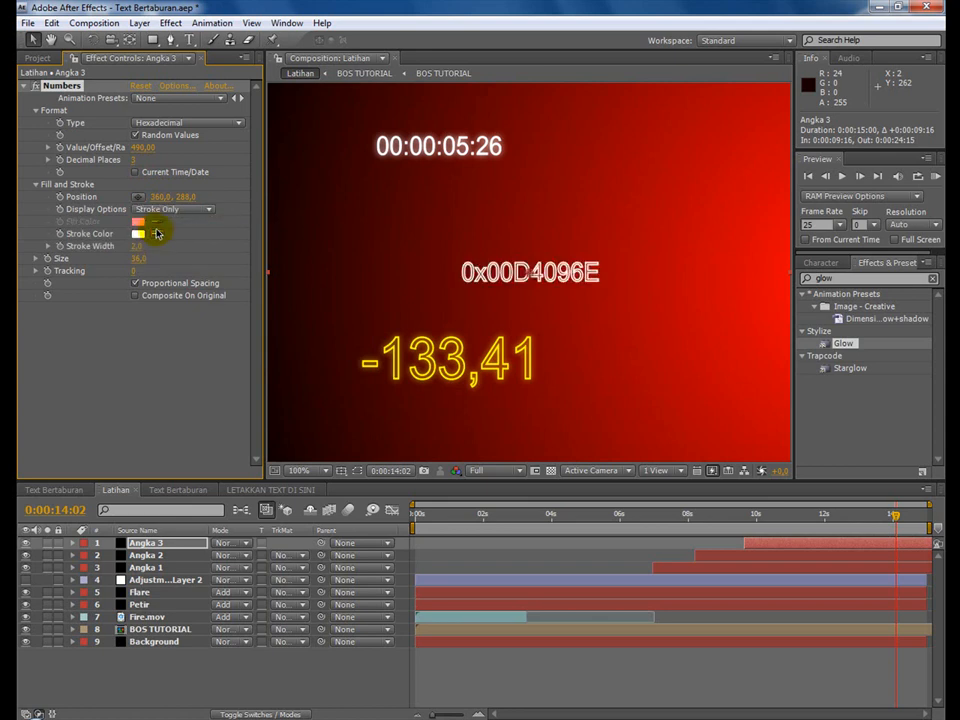
{"action": "left_click", "coordinate": [138, 234]}
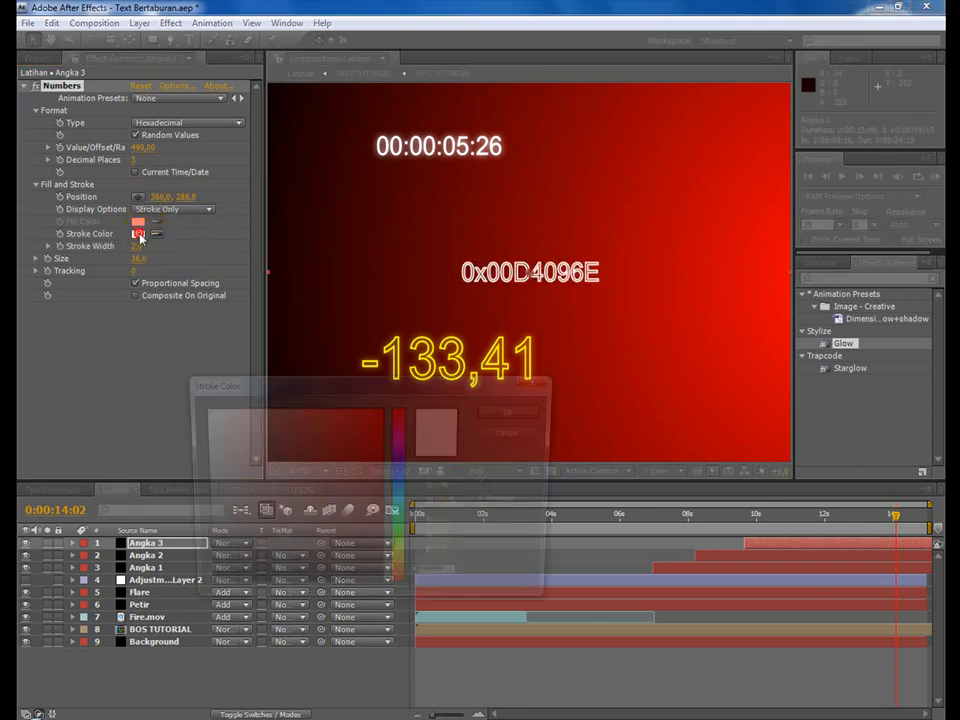
{"action": "left_click", "coordinate": [405, 458]}
{"action": "mouse_move", "coordinate": [304, 480]}
{"action": "left_mouse_down"}
{"action": "mouse_move", "coordinate": [399, 390]}
{"action": "mouse_move", "coordinate": [332, 426]}
{"action": "mouse_move", "coordinate": [258, 408]}
{"action": "mouse_move", "coordinate": [247, 418]}
{"action": "left_mouse_up"}
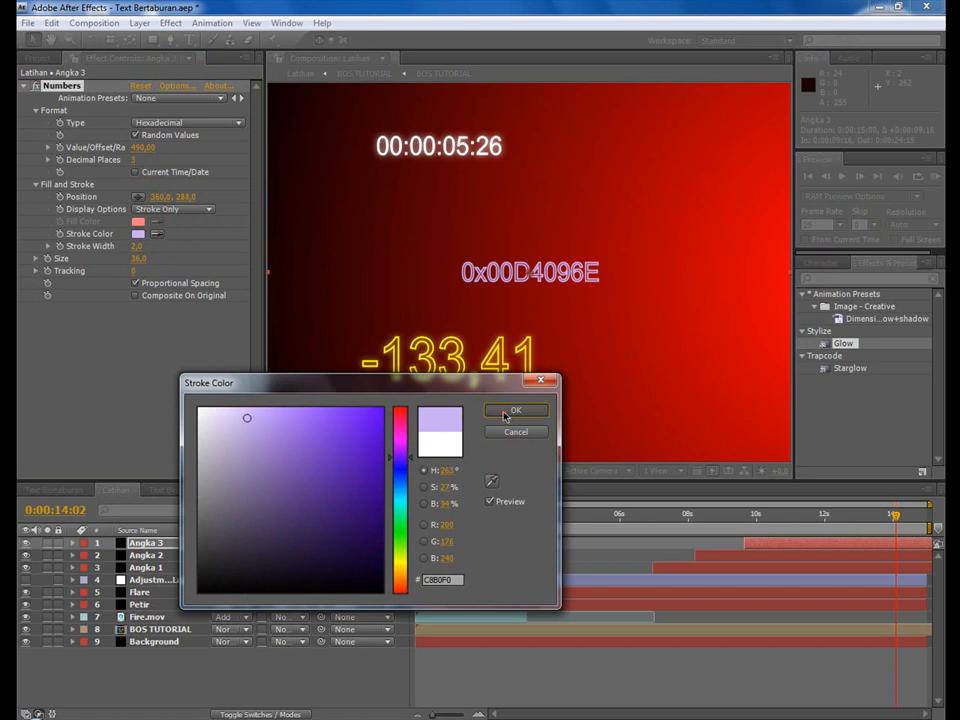
{"action": "left_click", "coordinate": [508, 413]}
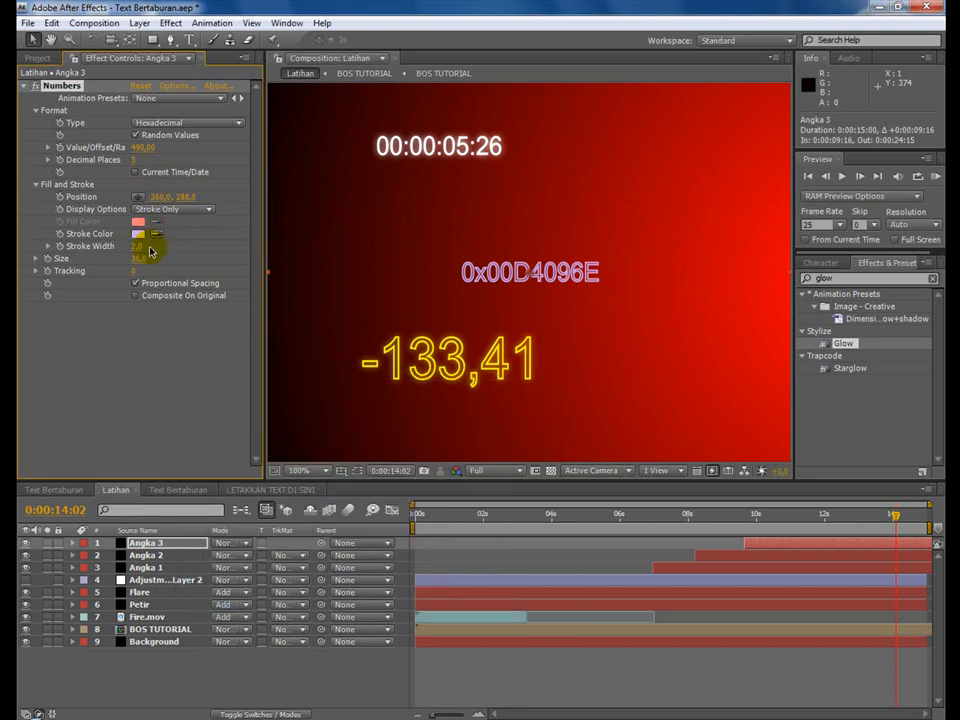
{"action": "left_click_drag", "start_coordinate": [141, 263], "coordinate": [157, 260]}
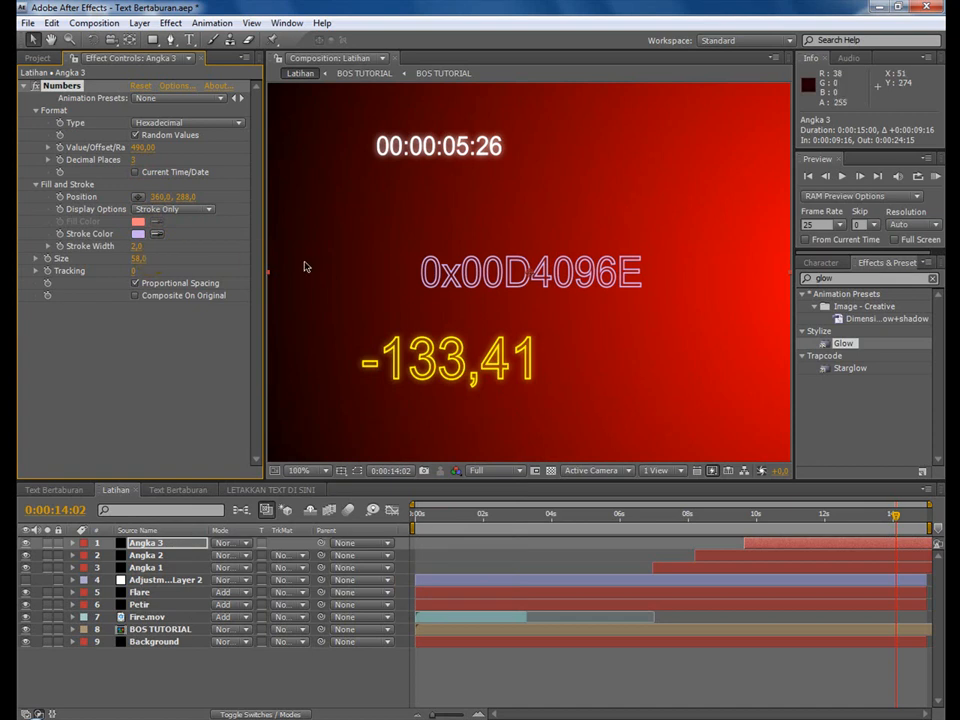
Place Angka 3's number at position 85, 487 and start keyframing its Position at 0:00:10:02.
{"action": "left_click", "coordinate": [138, 196]}
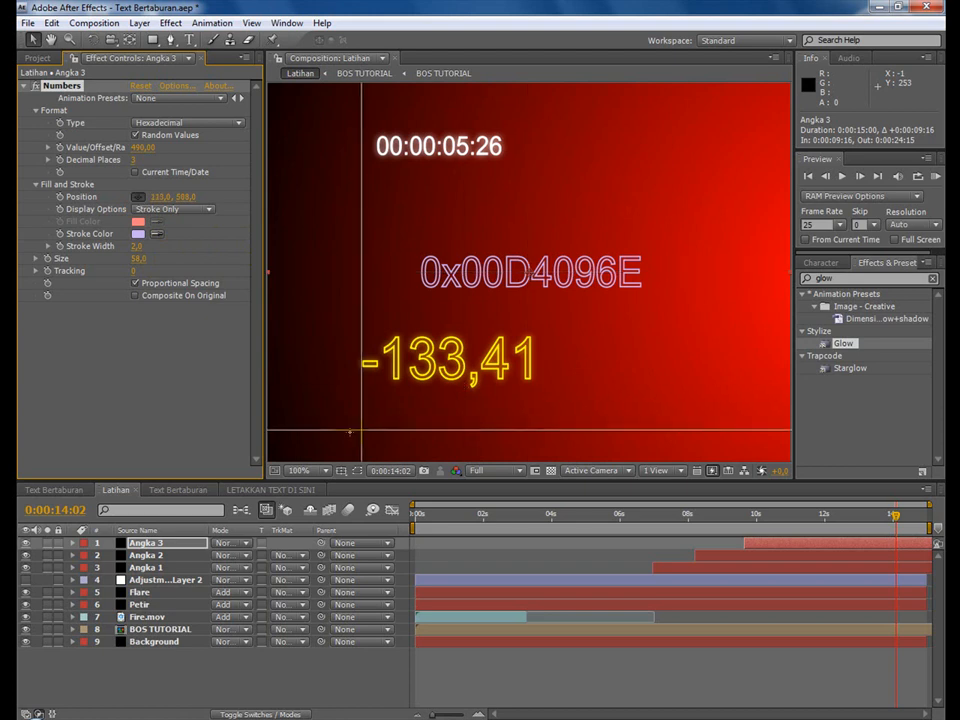
{"action": "left_click", "coordinate": [331, 420]}
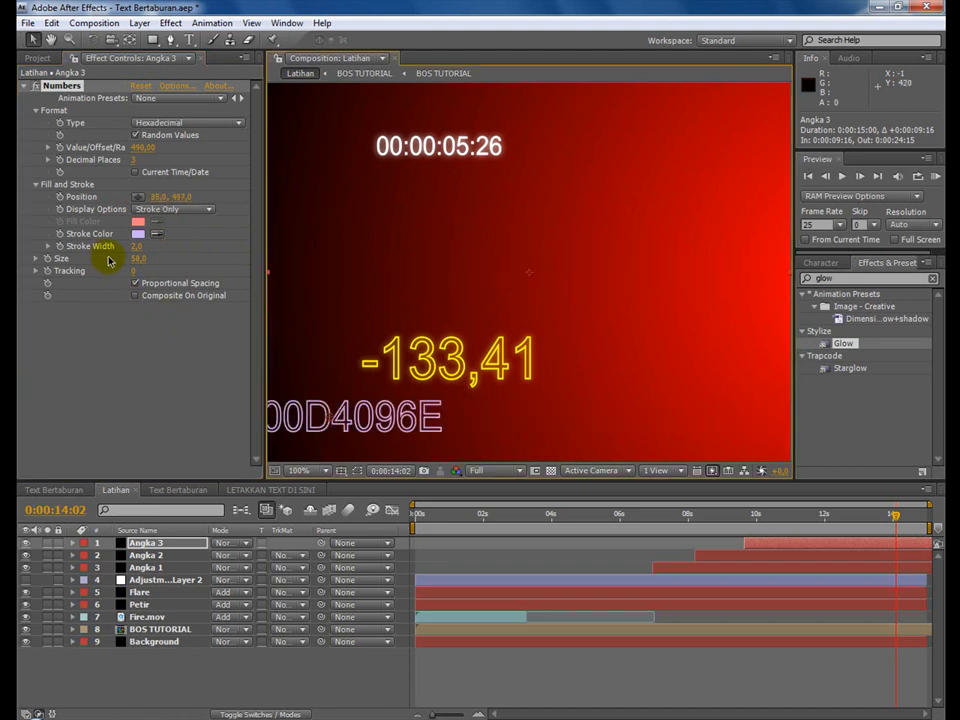
{"action": "left_click", "coordinate": [758, 518]}
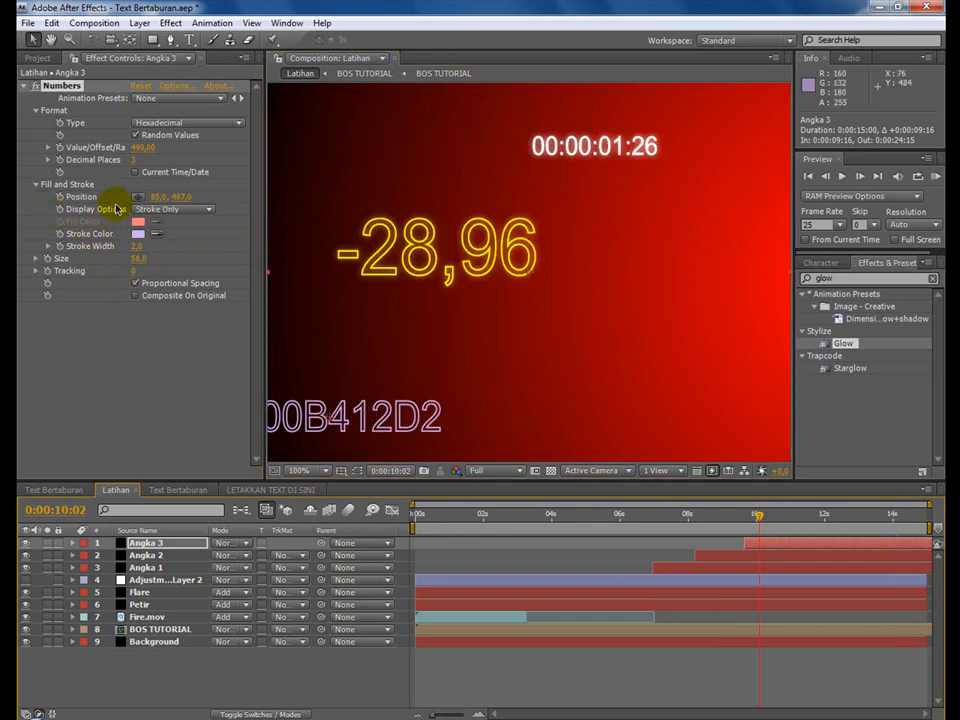
{"action": "left_click", "coordinate": [60, 196]}
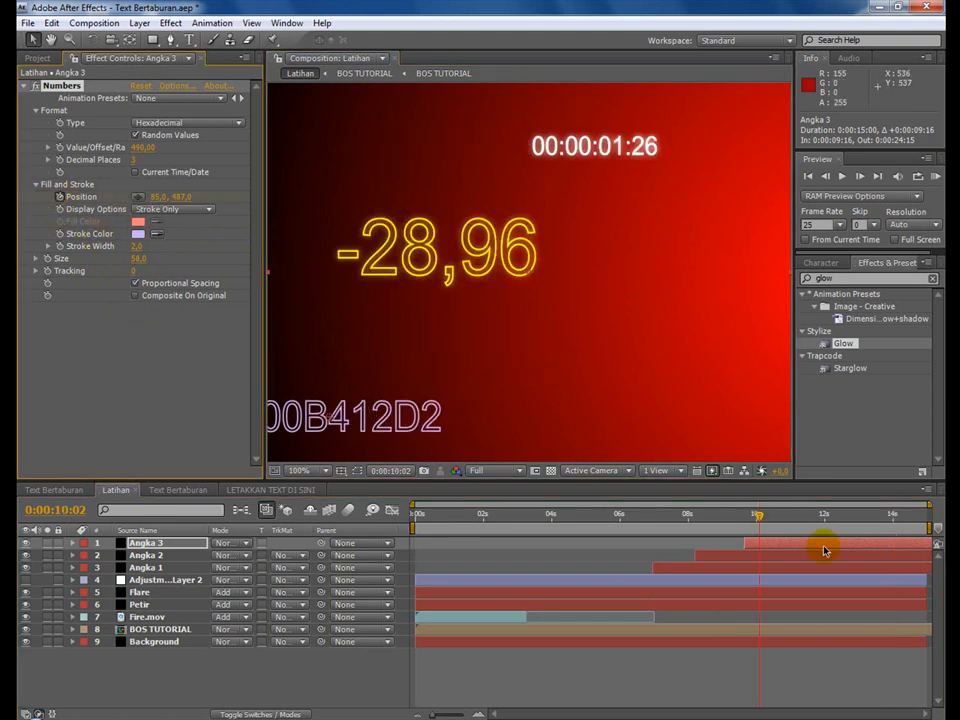
Move Angka 3's number to position 524, 450 at 0:00:14:24.
{"action": "key", "text": "End"}
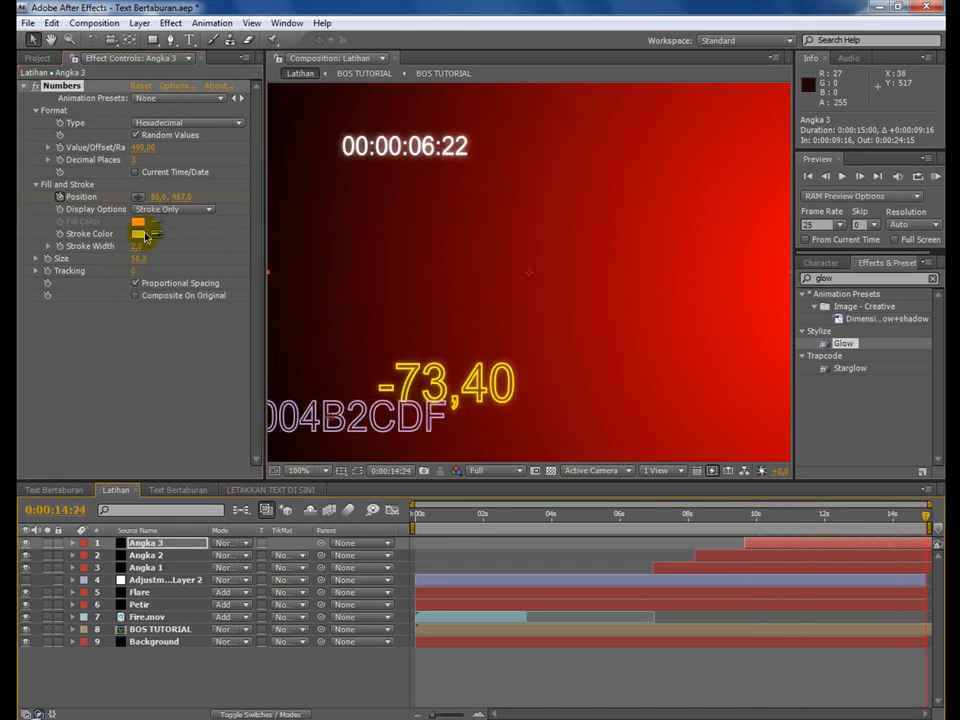
{"action": "left_click", "coordinate": [137, 196]}
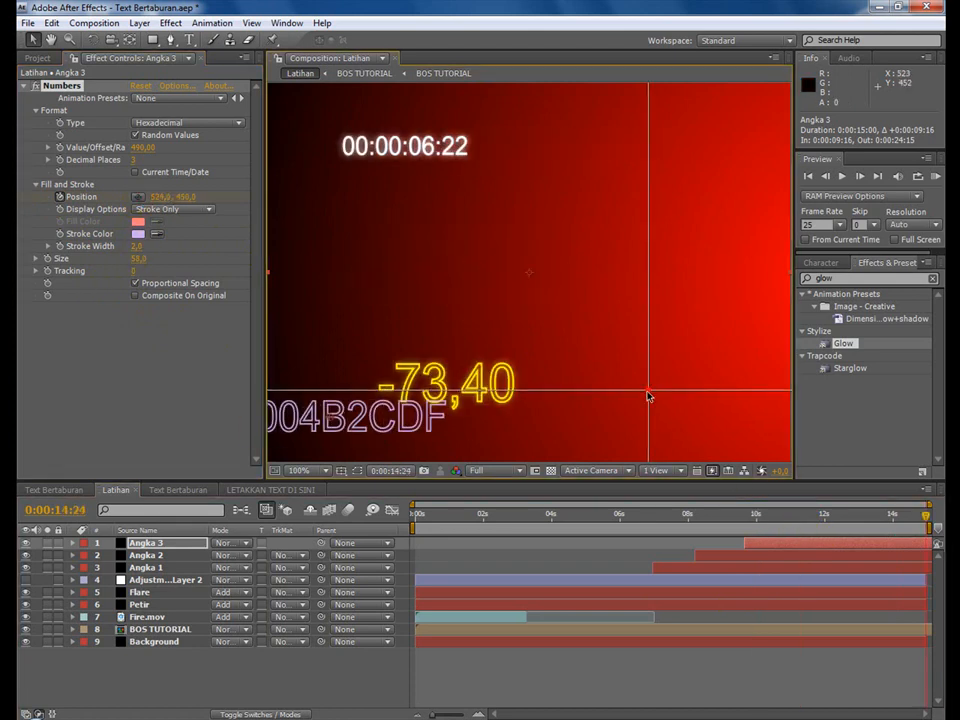
{"action": "left_click", "coordinate": [649, 393]}
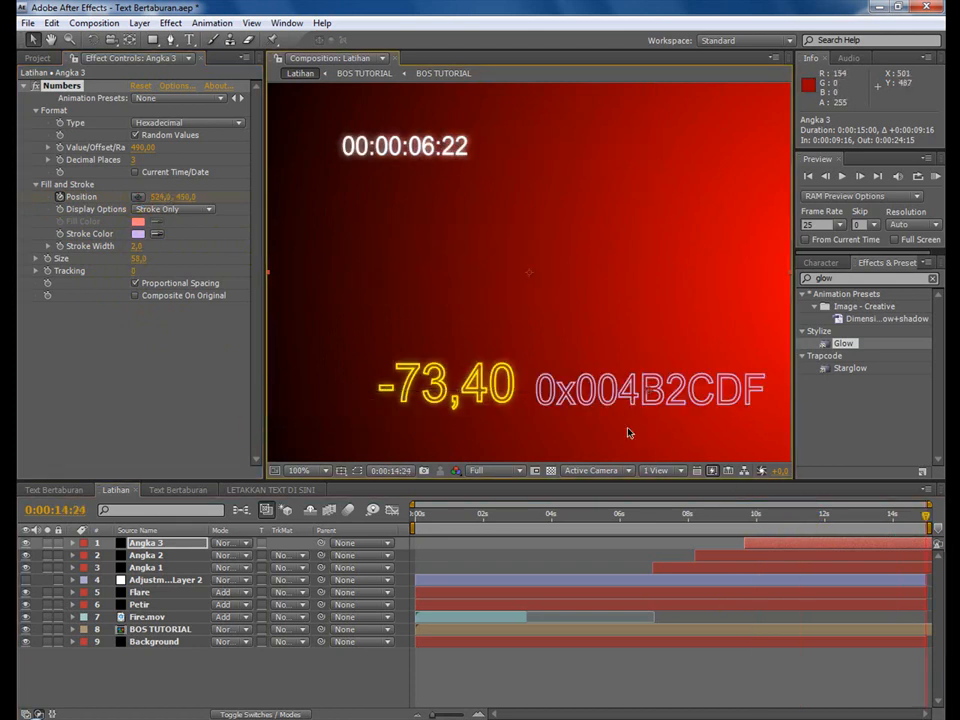
Apply the Glow effect to Angka 3 and save the project.
{"action": "double_click", "coordinate": [843, 344]}
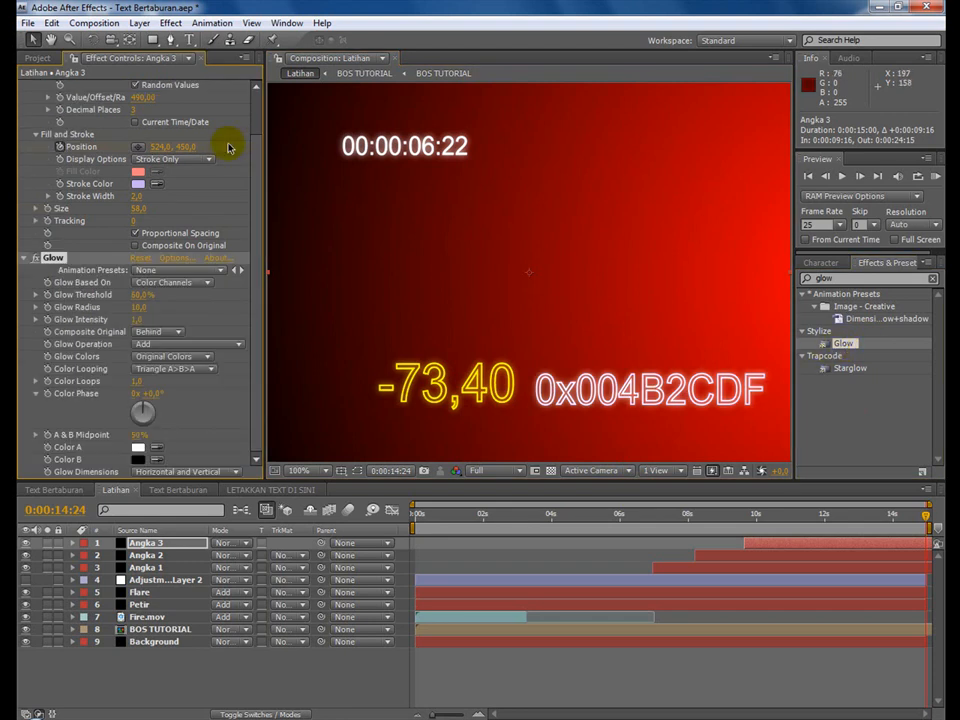
{"action": "left_click", "coordinate": [28, 22]}
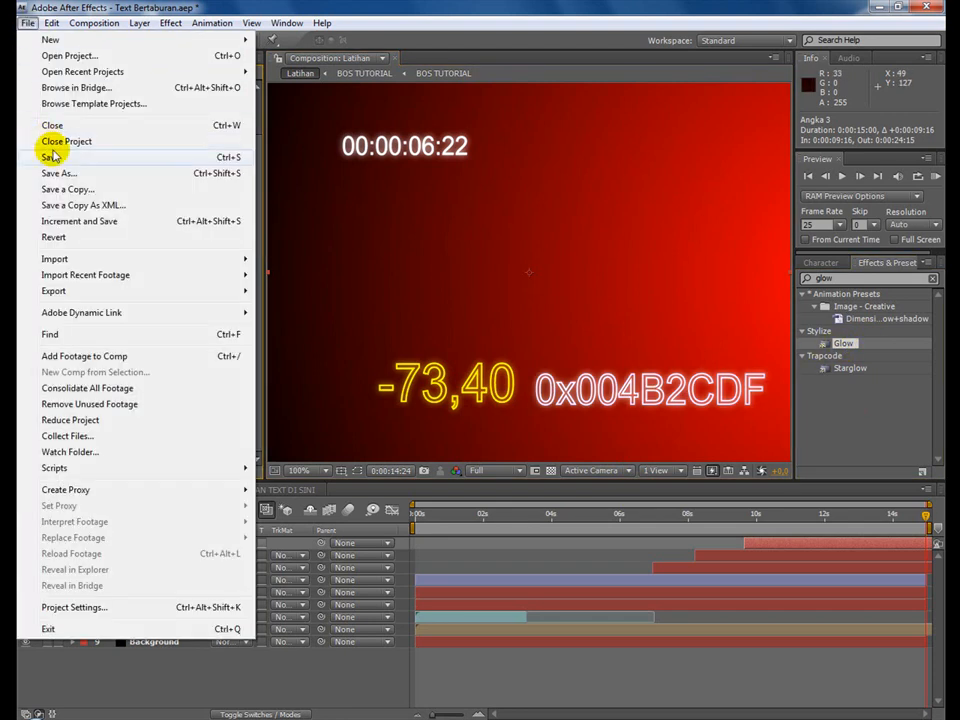
{"action": "left_click", "coordinate": [52, 157]}
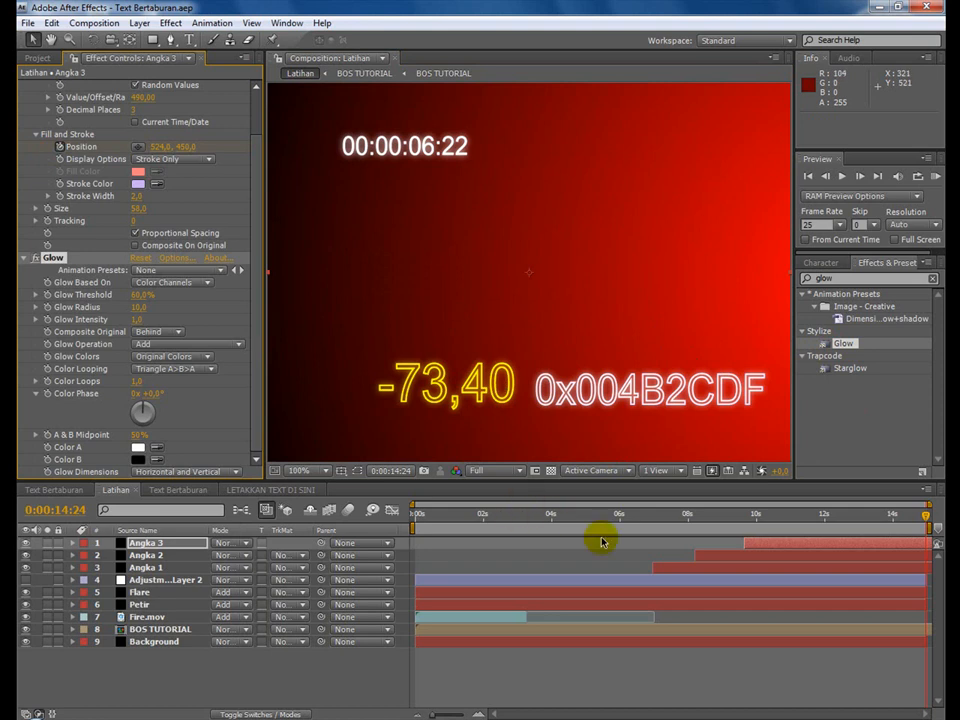
Scrub the timeline from about 7 s to 0:00:14:24 to review the three number layers' movement.
{"action": "left_click", "coordinate": [668, 517]}
{"action": "left_click_drag", "start_coordinate": [675, 519], "coordinate": [929, 500]}
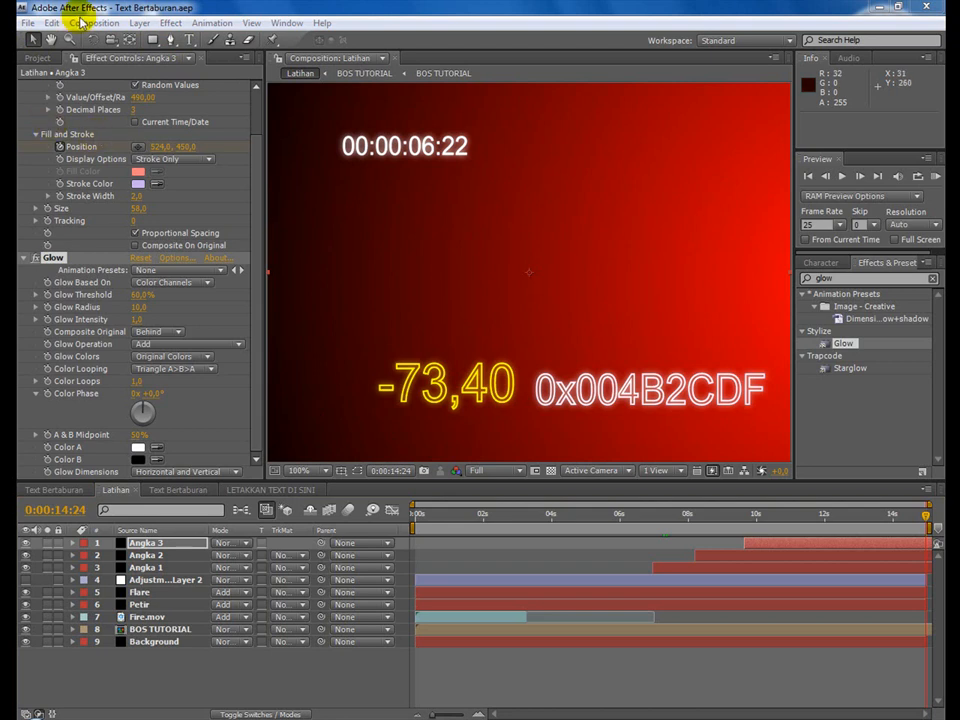
Create a black 720 x 576 px solid named Angka 4 and shift its layer to start at 0:00:11:02.
{"action": "left_click", "coordinate": [139, 22]}
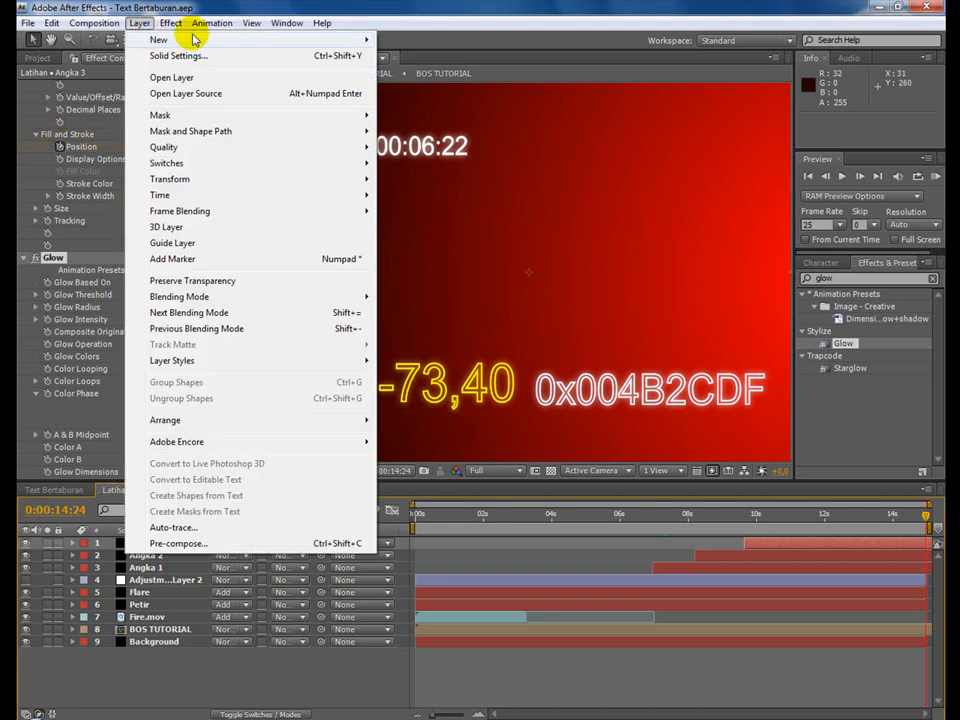
{"action": "mouse_move", "coordinate": [155, 39]}
{"action": "left_click", "coordinate": [437, 58]}
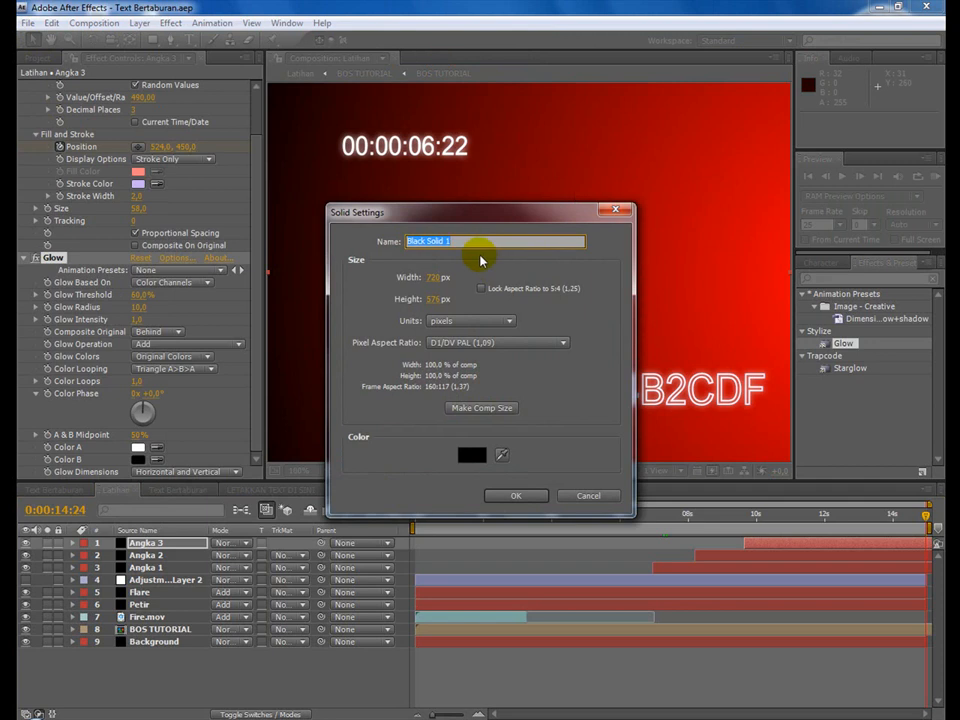
{"action": "type", "text": "AN"}
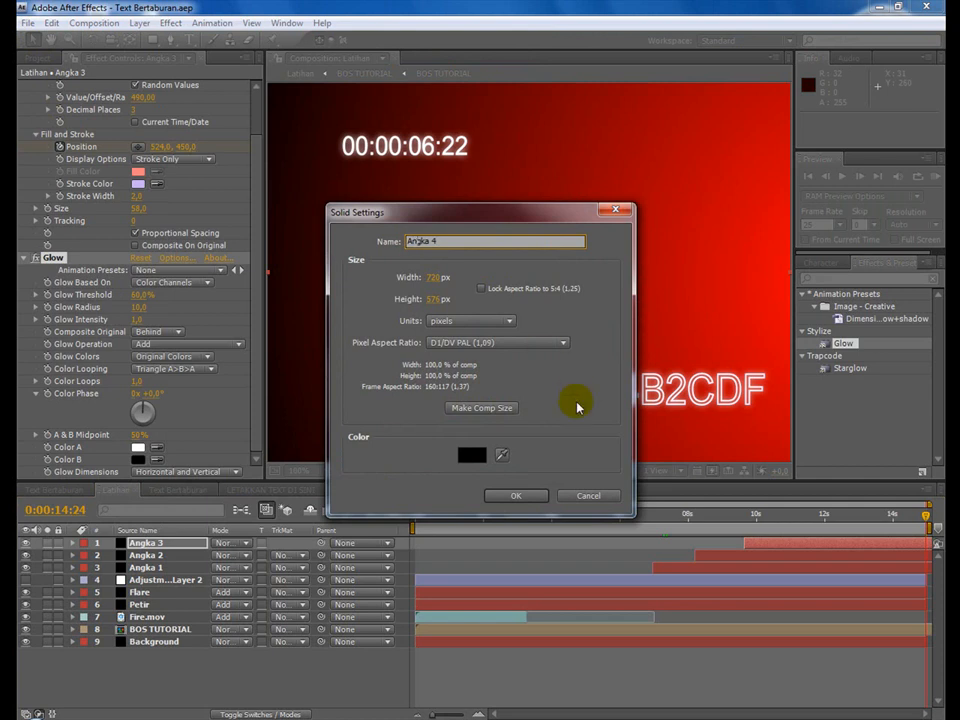
{"action": "left_click", "coordinate": [522, 496]}
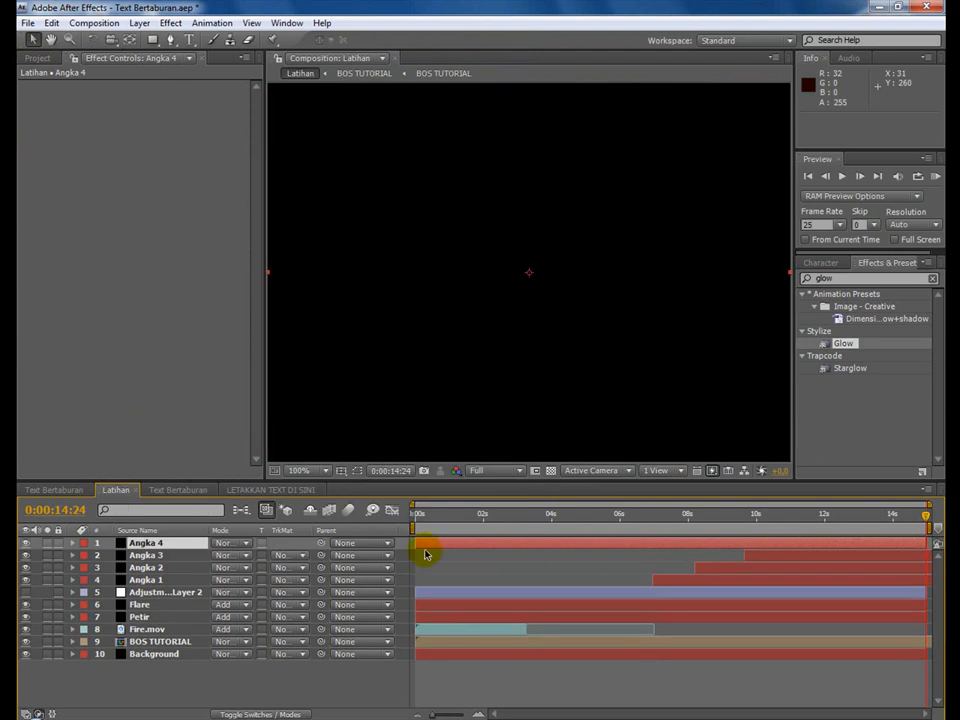
{"action": "left_click_drag", "start_coordinate": [430, 549], "coordinate": [790, 545]}
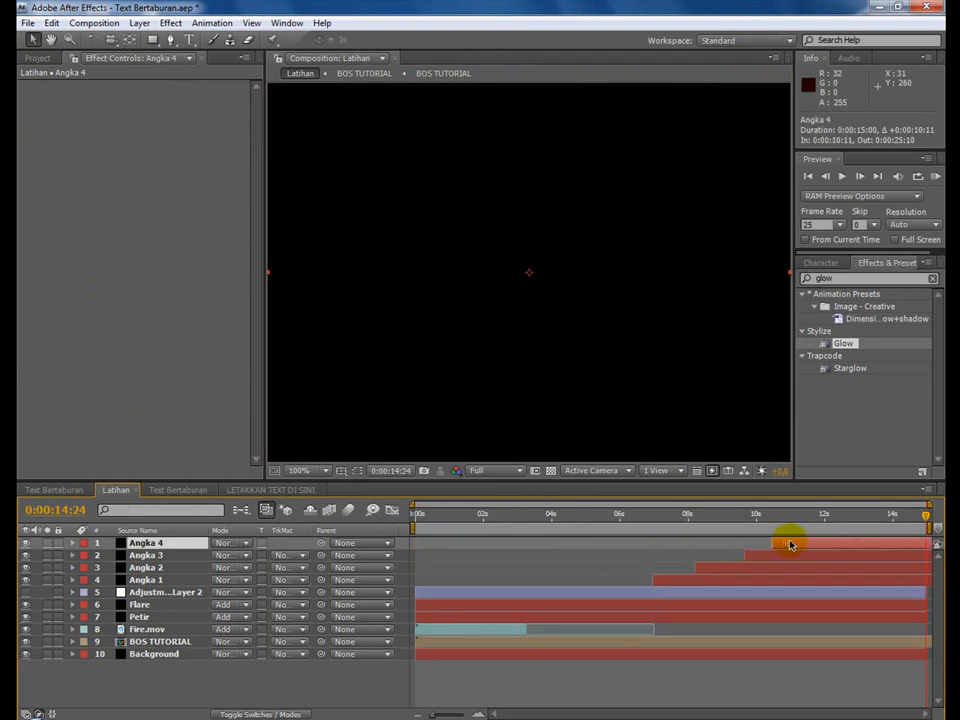
Apply the Numbers effect to Angka 4 with Arial Regular, horizontal direction and centre alignment.
{"action": "left_click", "coordinate": [168, 23]}
{"action": "mouse_move", "coordinate": [276, 398]}
{"action": "left_click", "coordinate": [392, 400]}
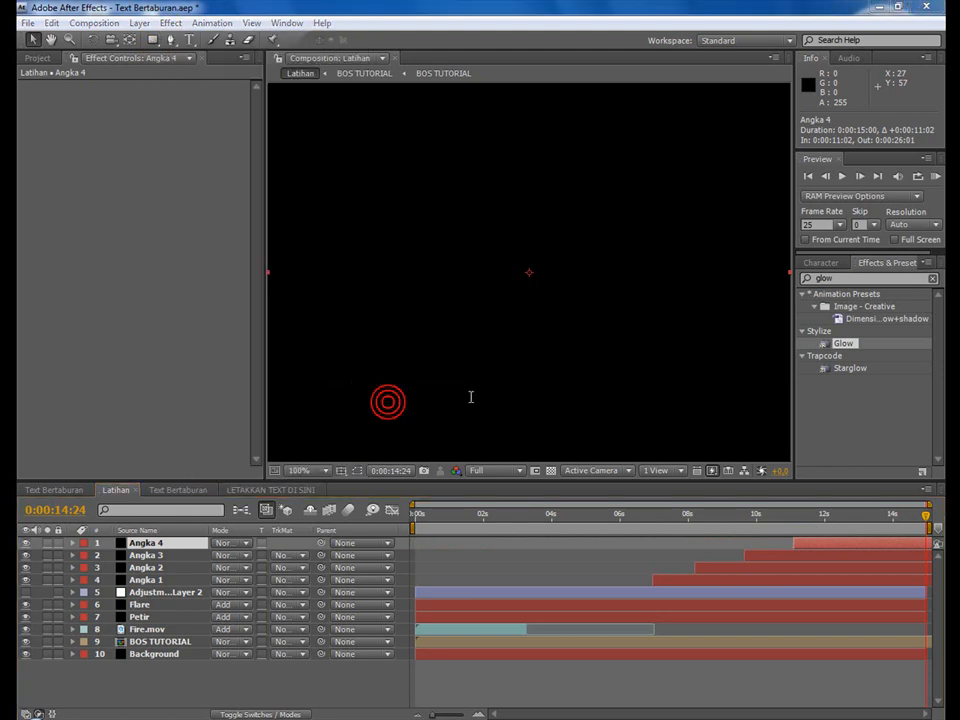
{"action": "left_click", "coordinate": [521, 347]}
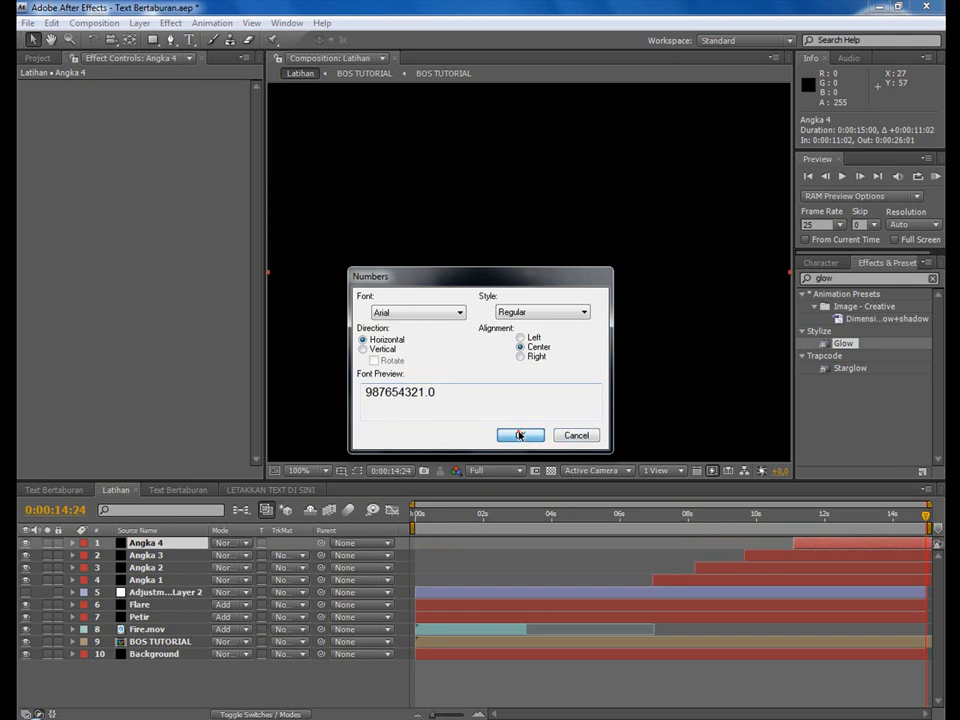
{"action": "left_click", "coordinate": [520, 435]}
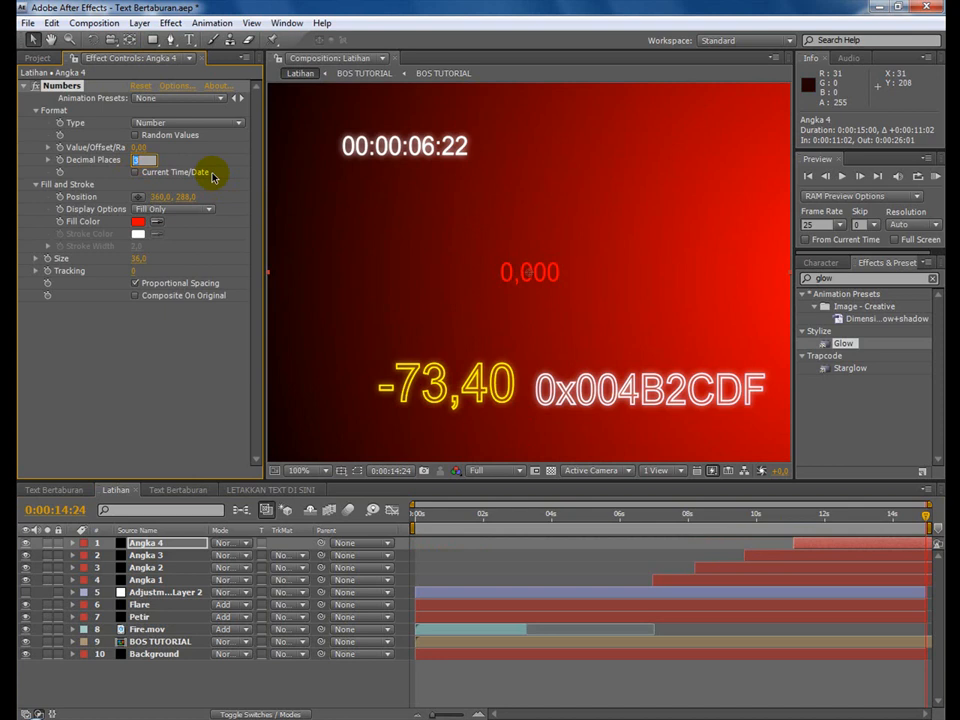
Set Angka 4's number to 2 decimal places and enable random values with a value/offset of 390.
{"action": "type", "text": "2"}
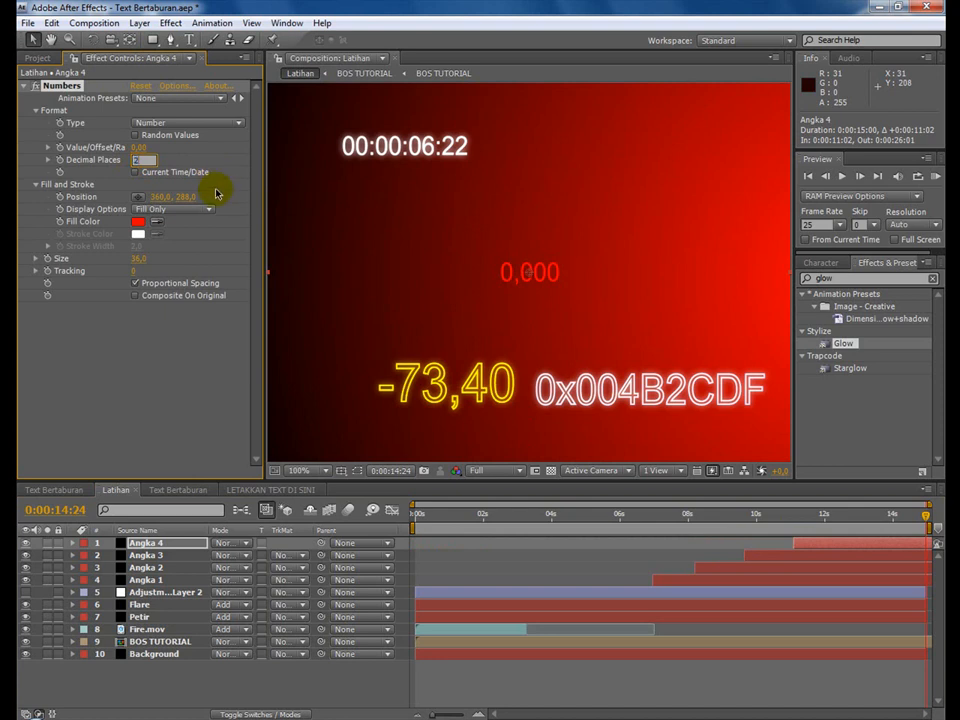
{"action": "left_click", "coordinate": [99, 384]}
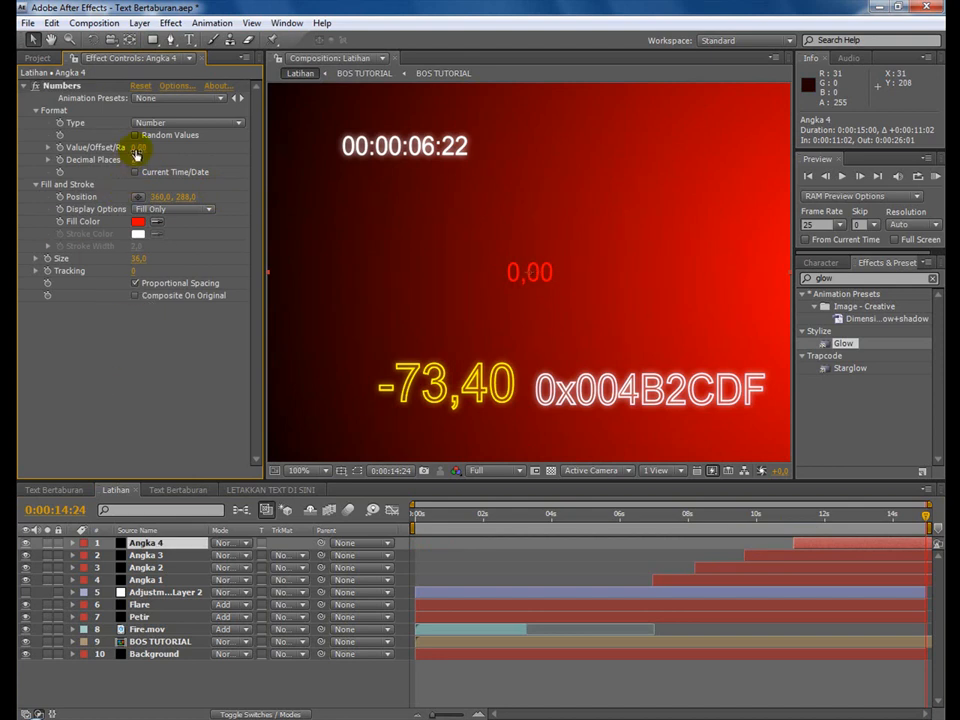
{"action": "left_click", "coordinate": [136, 135]}
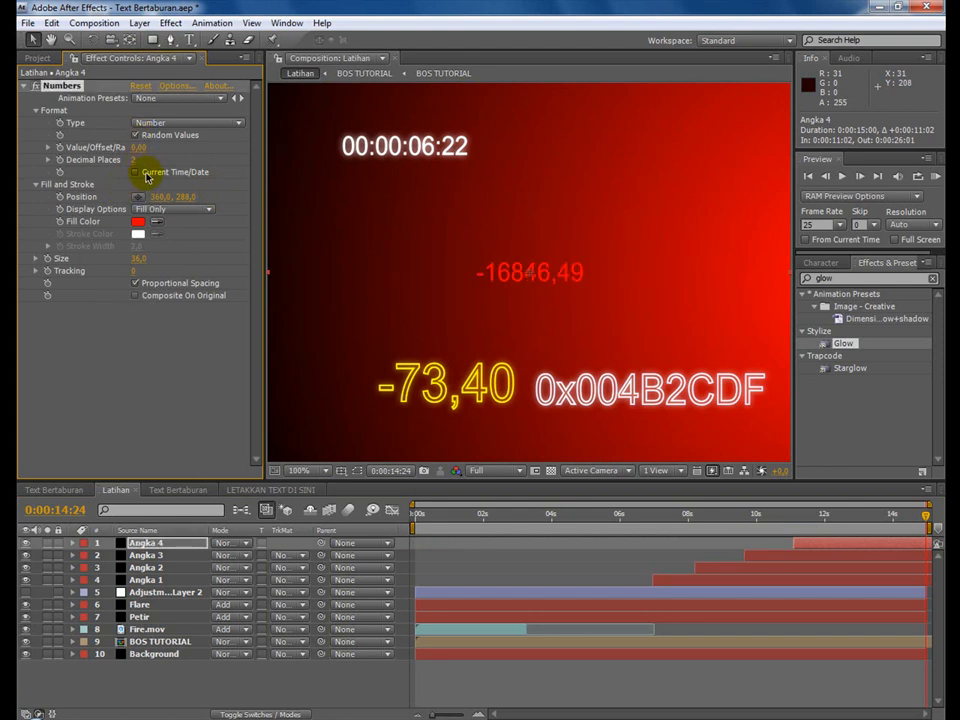
{"action": "left_click_drag", "start_coordinate": [133, 148], "coordinate": [161, 150]}
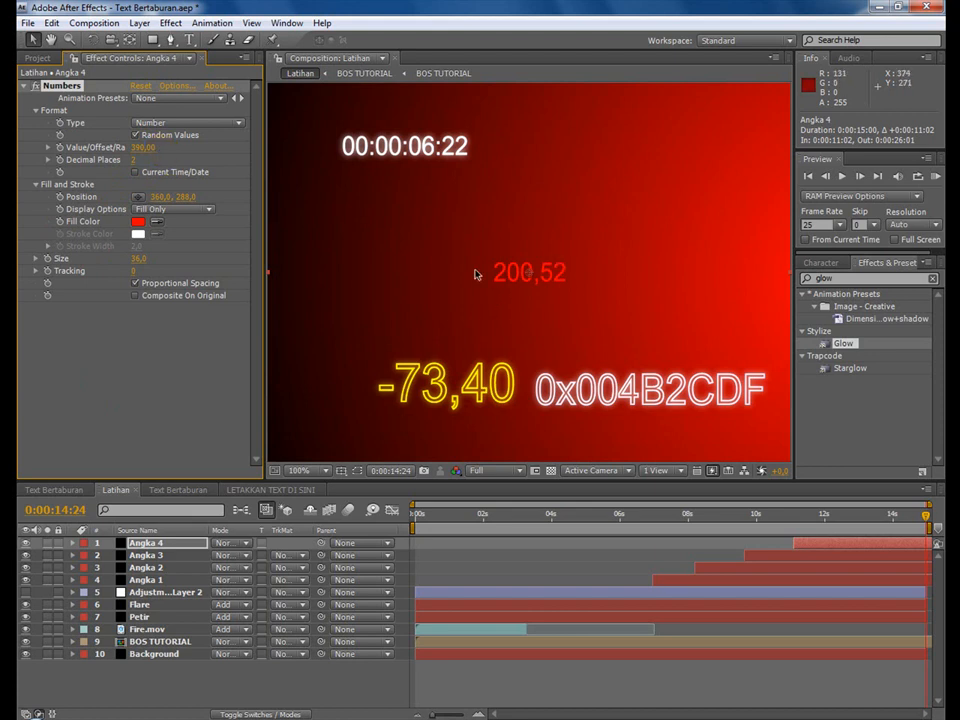
Display Angka 4's number as stroke only and set its stroke color to yellow-green.
{"action": "left_click", "coordinate": [163, 211]}
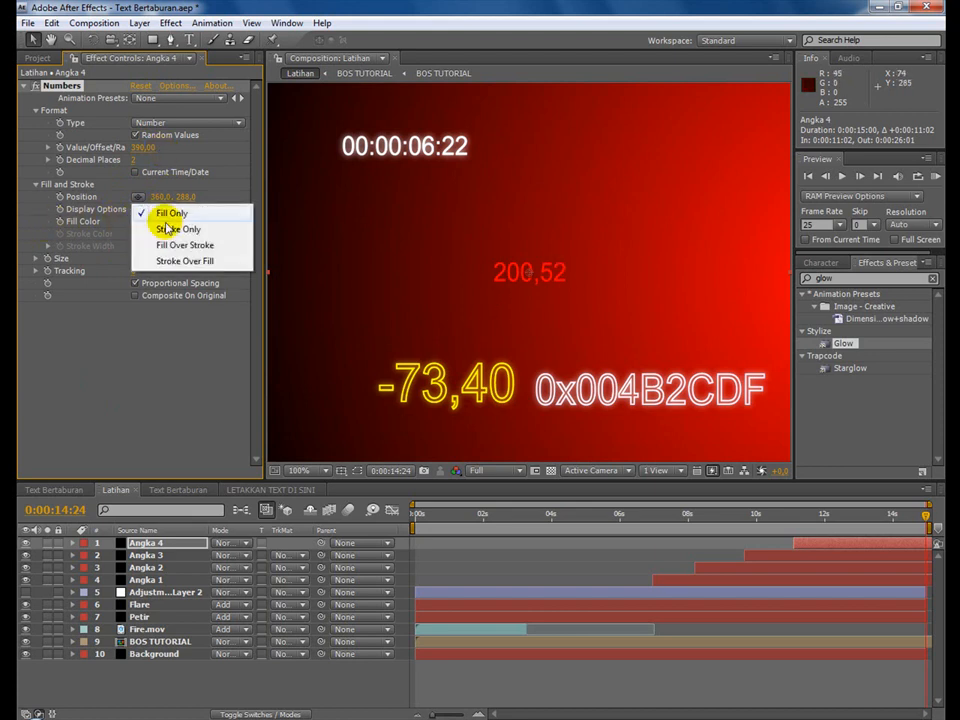
{"action": "left_click", "coordinate": [170, 229]}
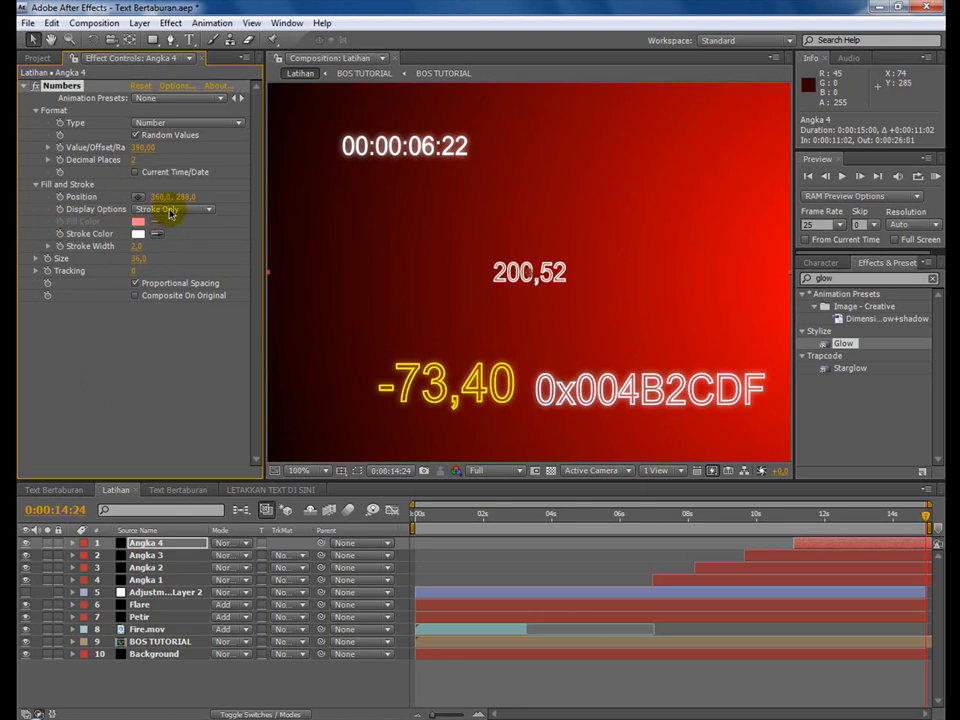
{"action": "left_click", "coordinate": [137, 236]}
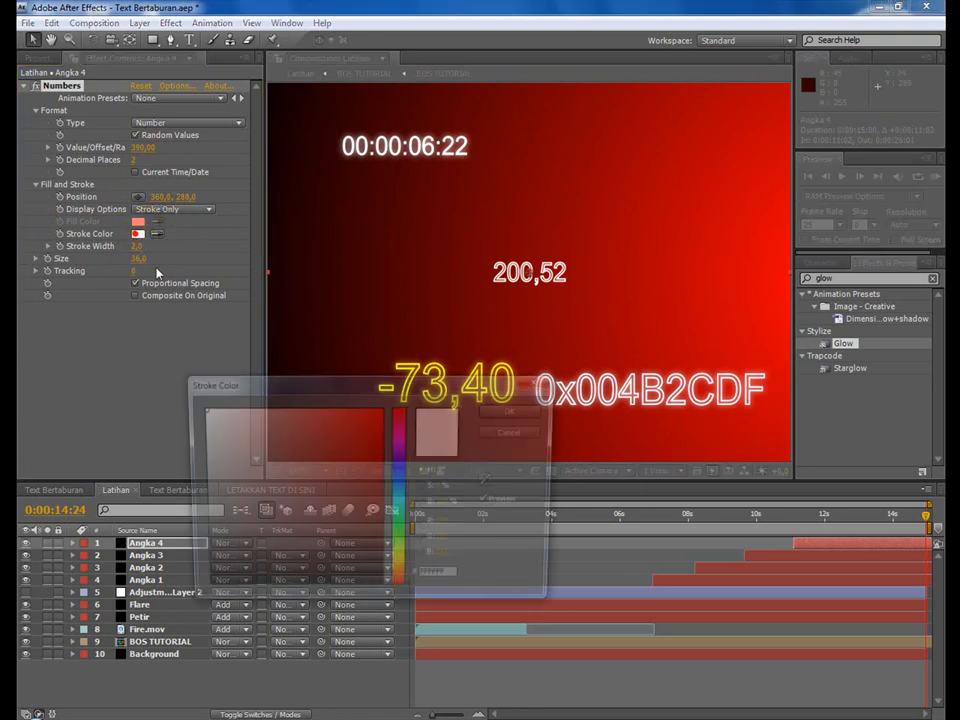
{"action": "left_click", "coordinate": [398, 556]}
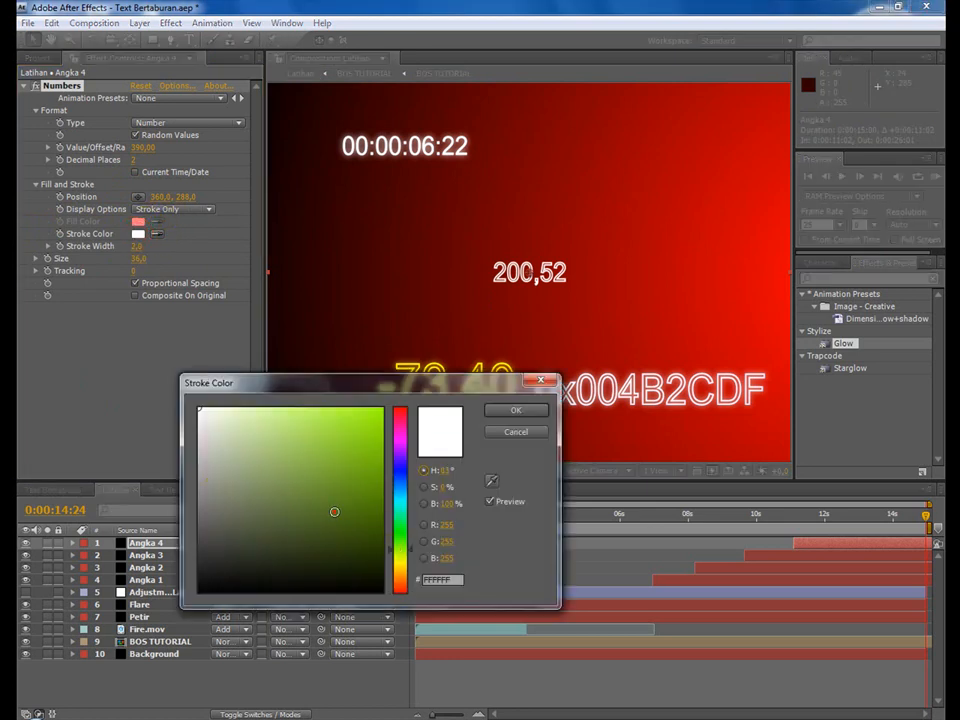
{"action": "left_click", "coordinate": [332, 510]}
{"action": "left_click", "coordinate": [516, 410]}
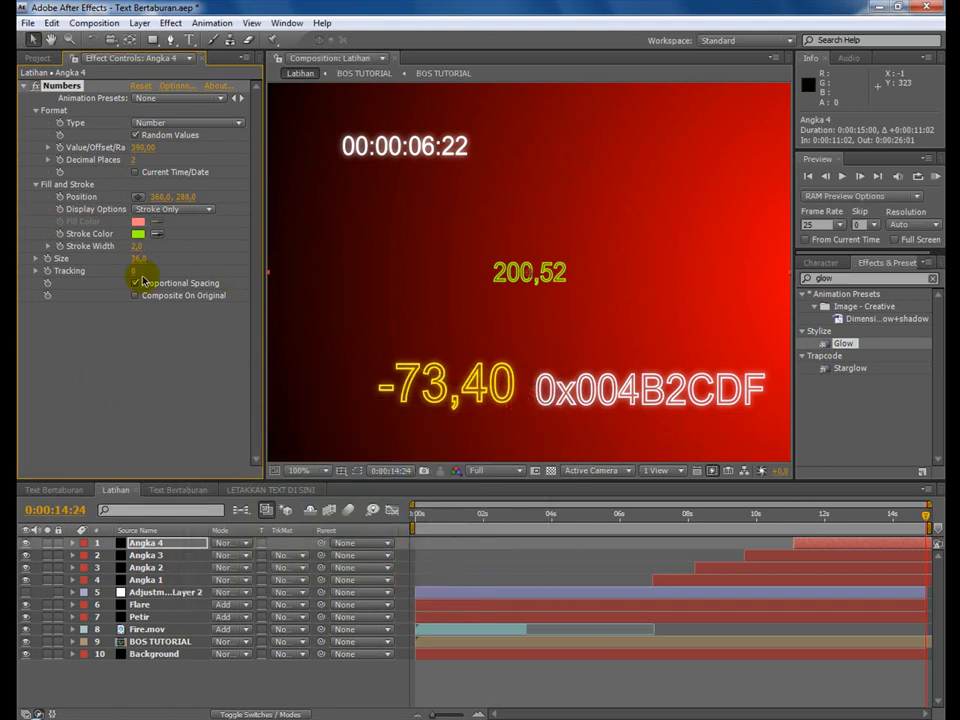
Enlarge Angka 4's number to size 66 and place it at position 501, 131.
{"action": "left_click_drag", "start_coordinate": [140, 262], "coordinate": [160, 260]}
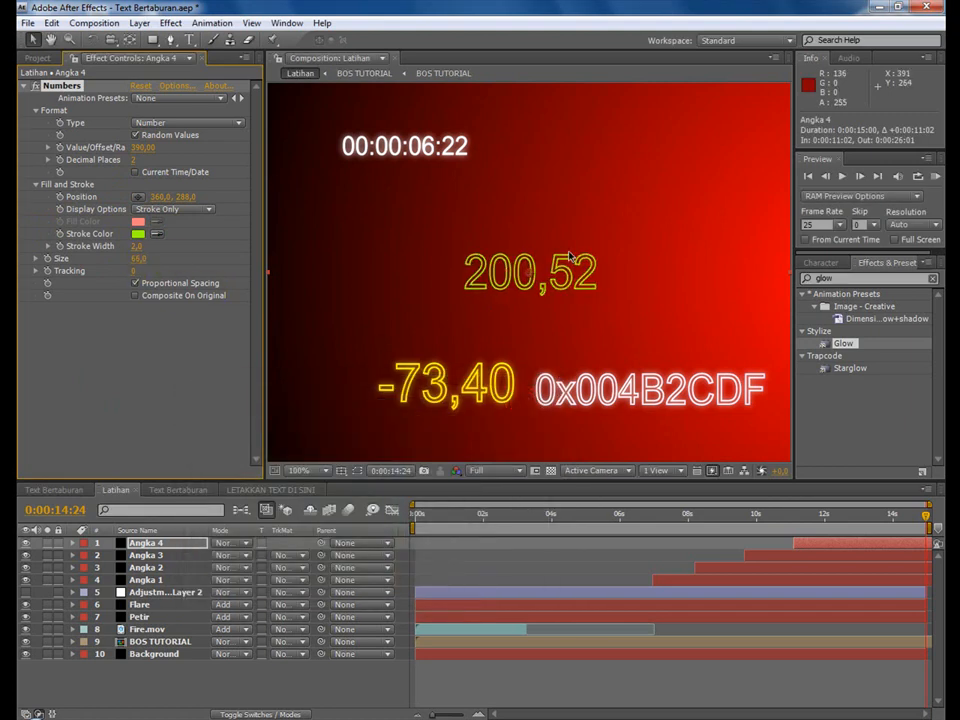
{"action": "left_click", "coordinate": [137, 197]}
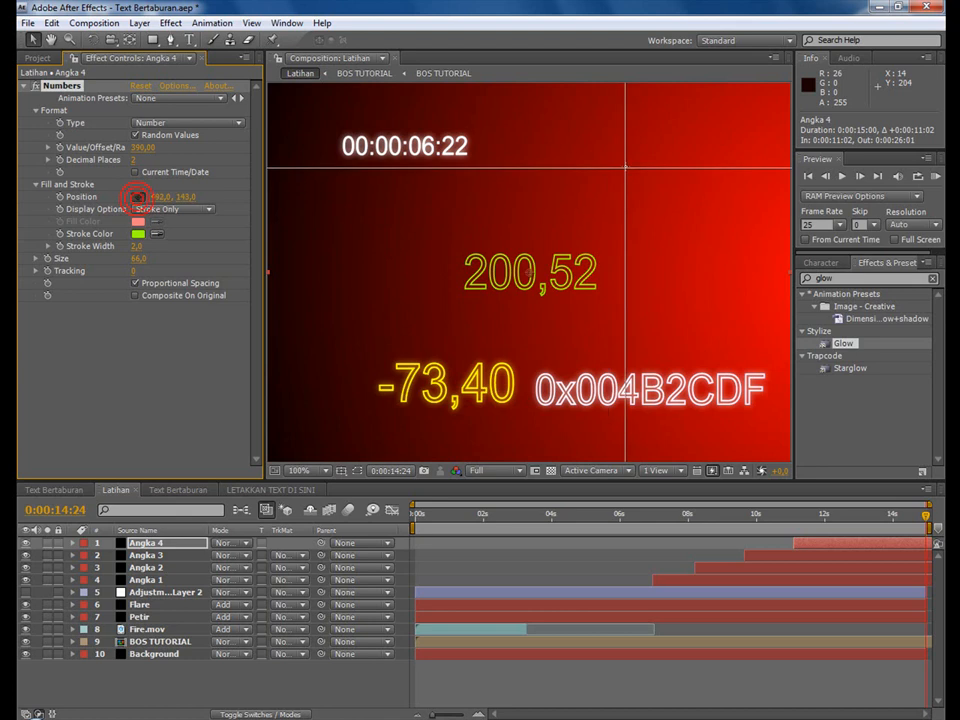
{"action": "left_click", "coordinate": [628, 155]}
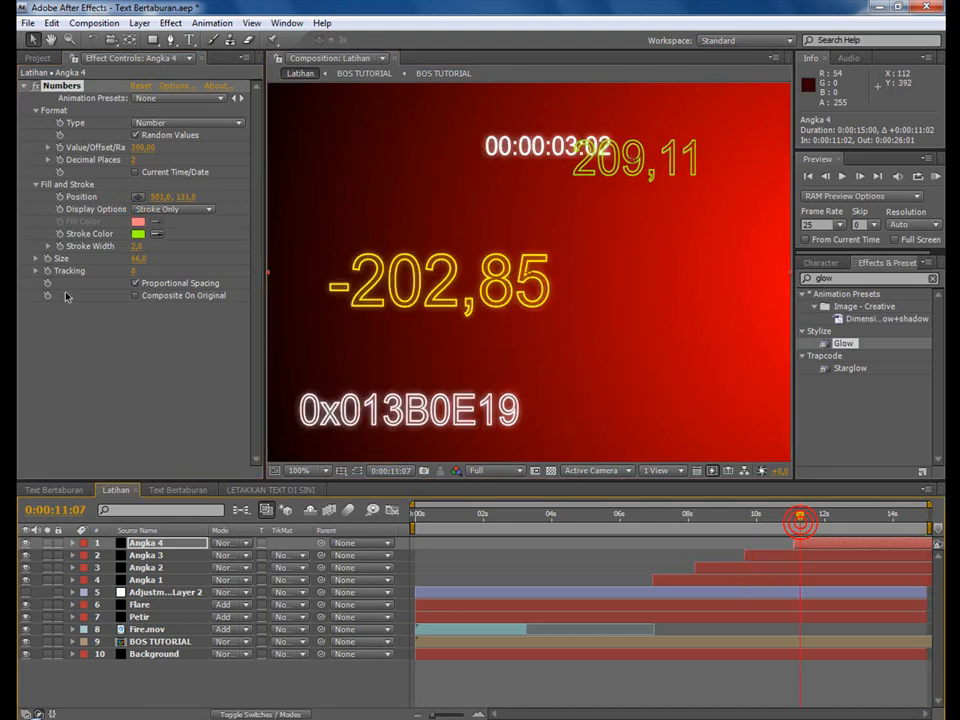
Animate Angka 4's number position with a starting keyframe at 0:00:11:07 and an end position of 513, 364 at 0:00:14:24.
{"action": "left_click", "coordinate": [60, 197]}
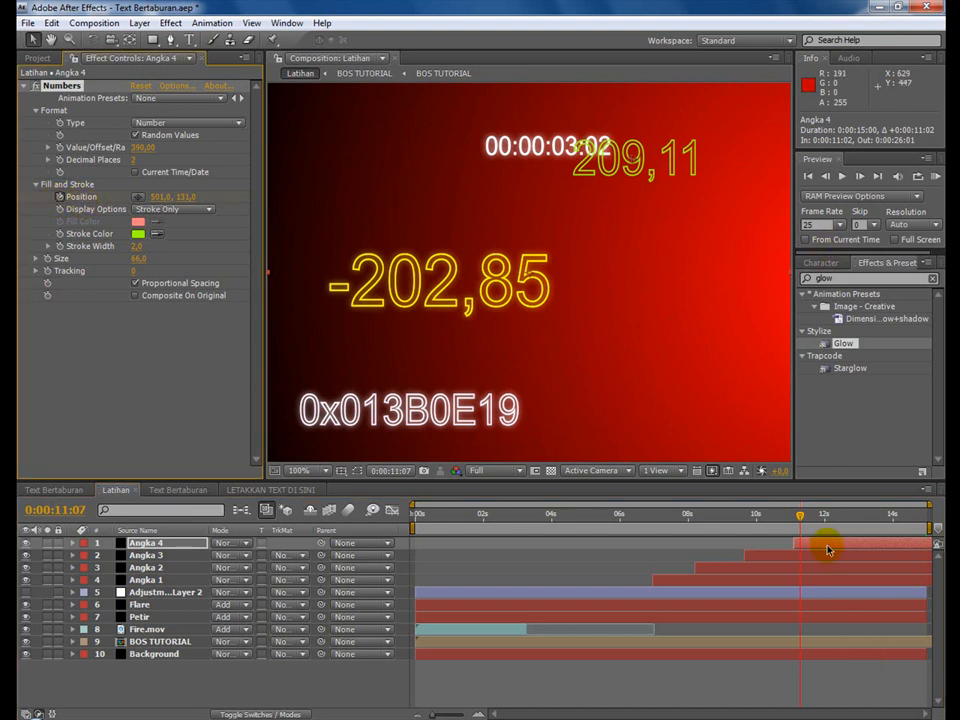
{"action": "left_click_drag", "start_coordinate": [830, 516], "coordinate": [928, 516]}
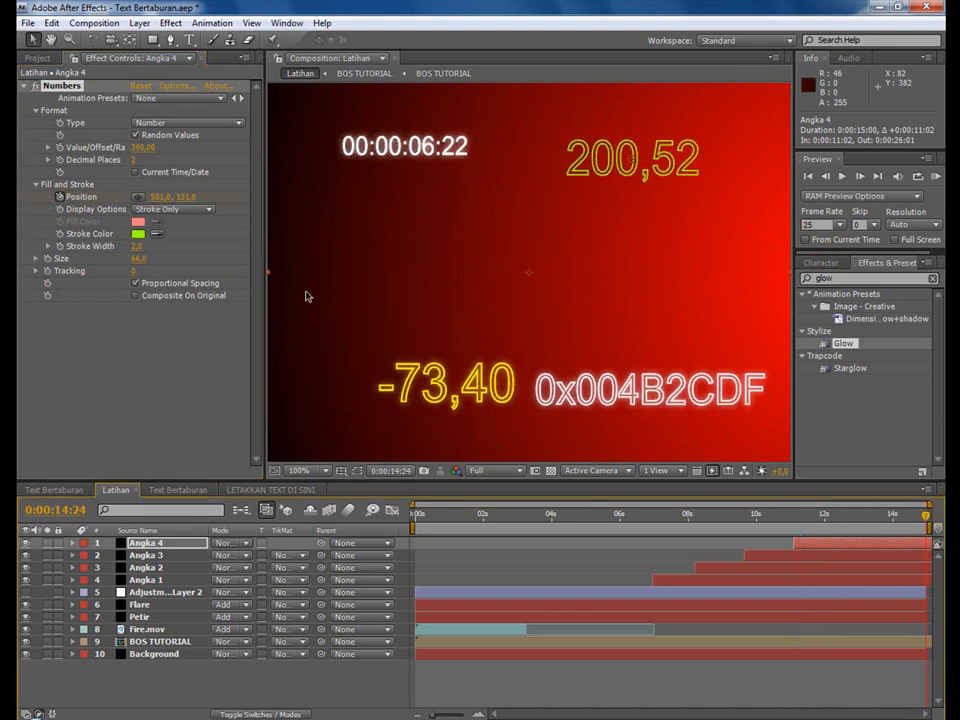
{"action": "left_click", "coordinate": [137, 197]}
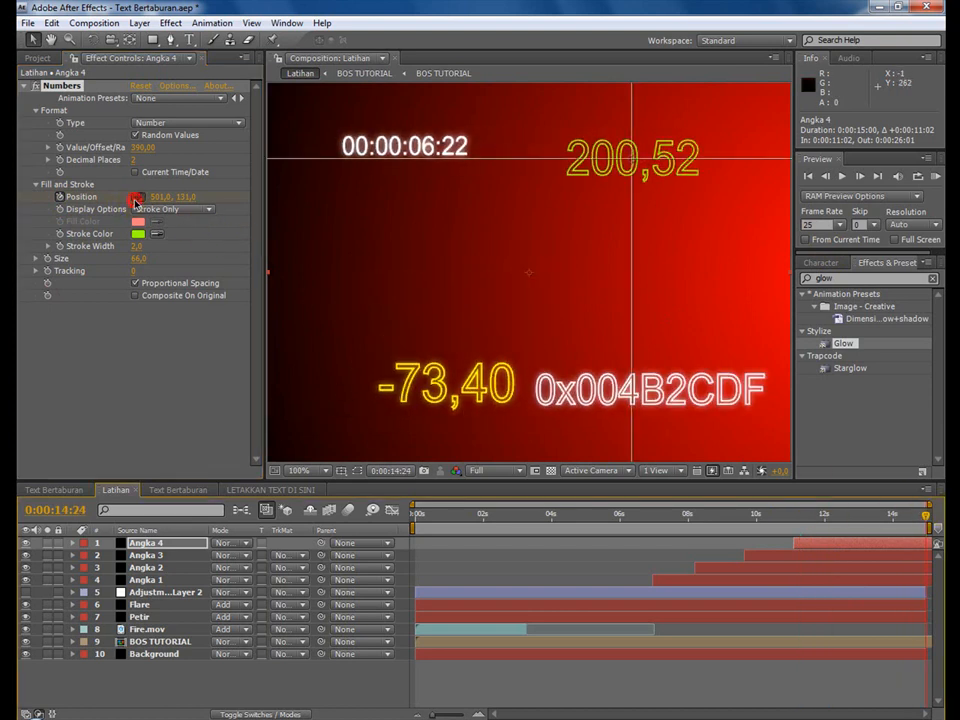
{"action": "left_click", "coordinate": [573, 364]}
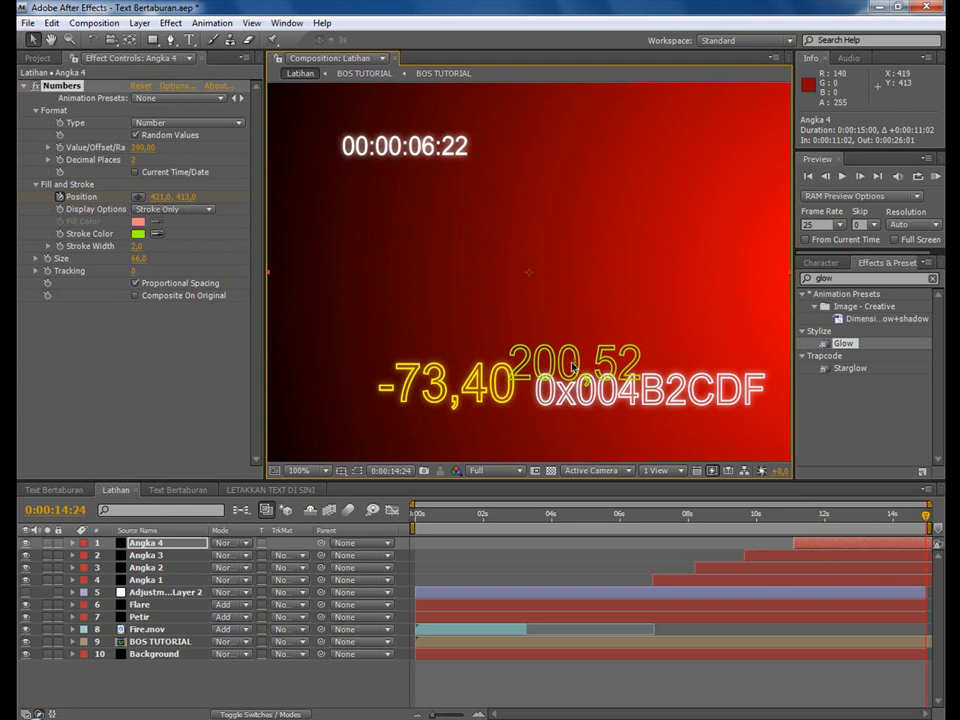
{"action": "left_click", "coordinate": [137, 197]}
{"action": "left_click", "coordinate": [641, 327]}
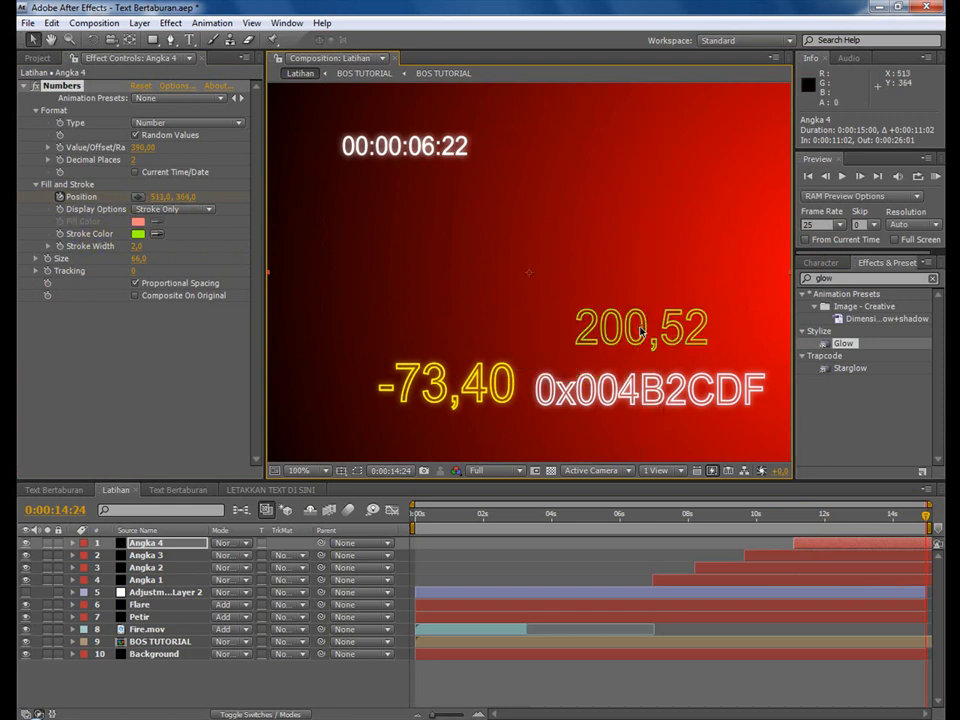
Preview the number movement up to 0:00:13:05, apply the Glow effect to Angka 4 and save the project.
{"action": "left_click_drag", "start_coordinate": [657, 521], "coordinate": [866, 515]}
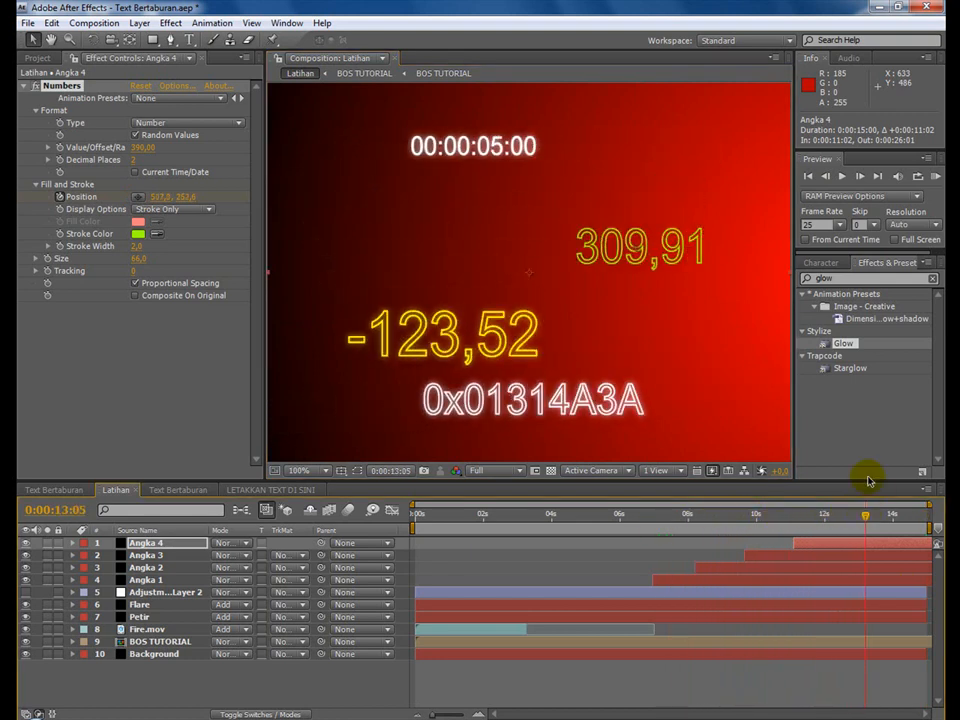
{"action": "double_click", "coordinate": [845, 344]}
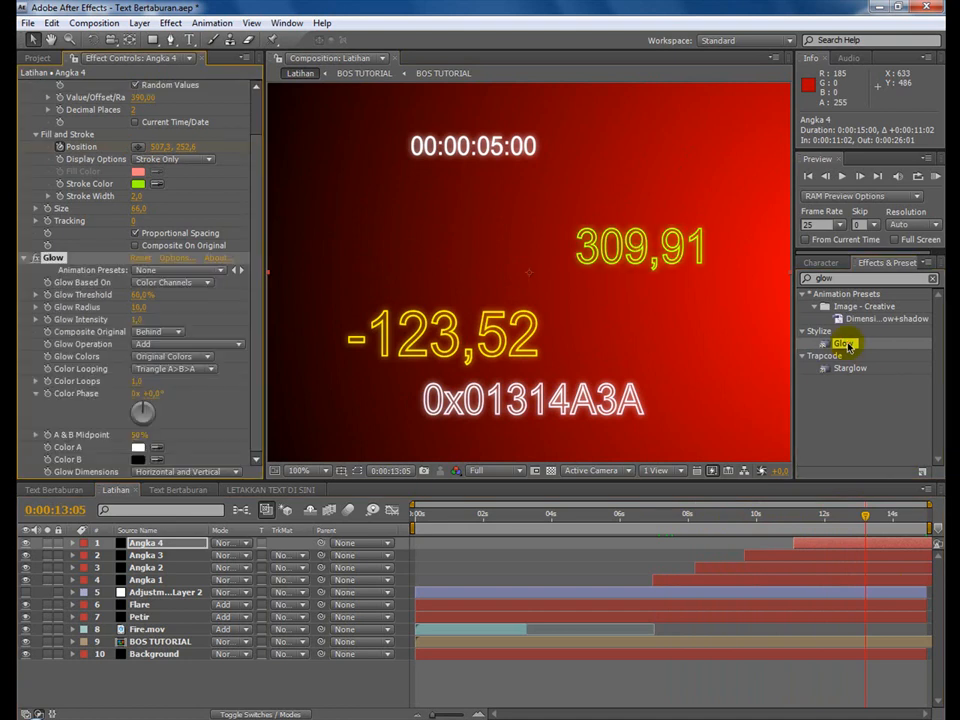
{"action": "left_click", "coordinate": [24, 22]}
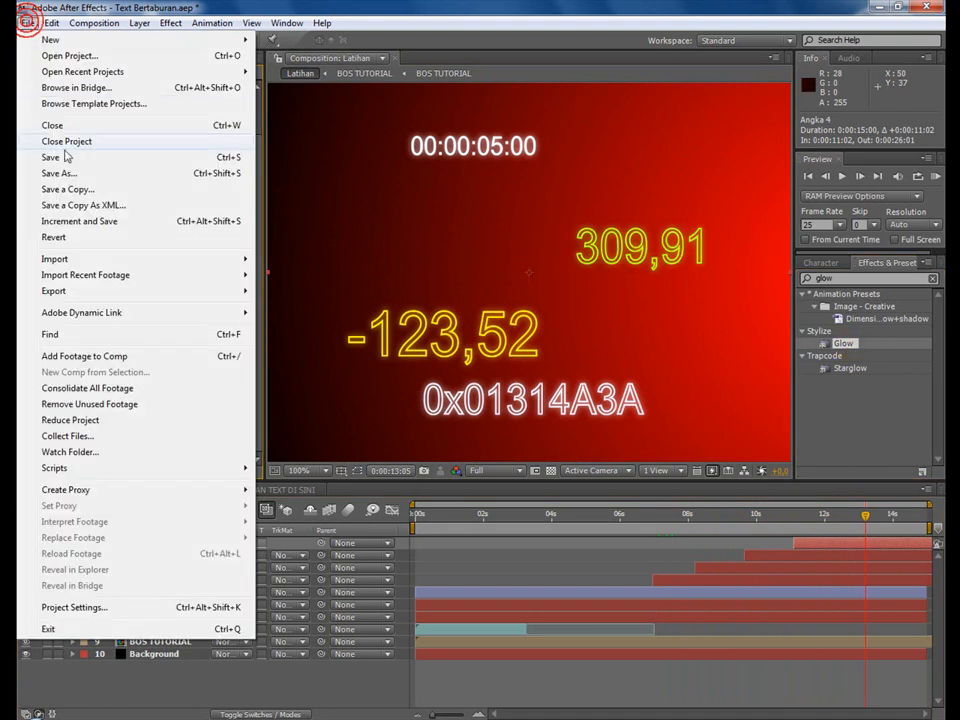
{"action": "left_click", "coordinate": [50, 158]}
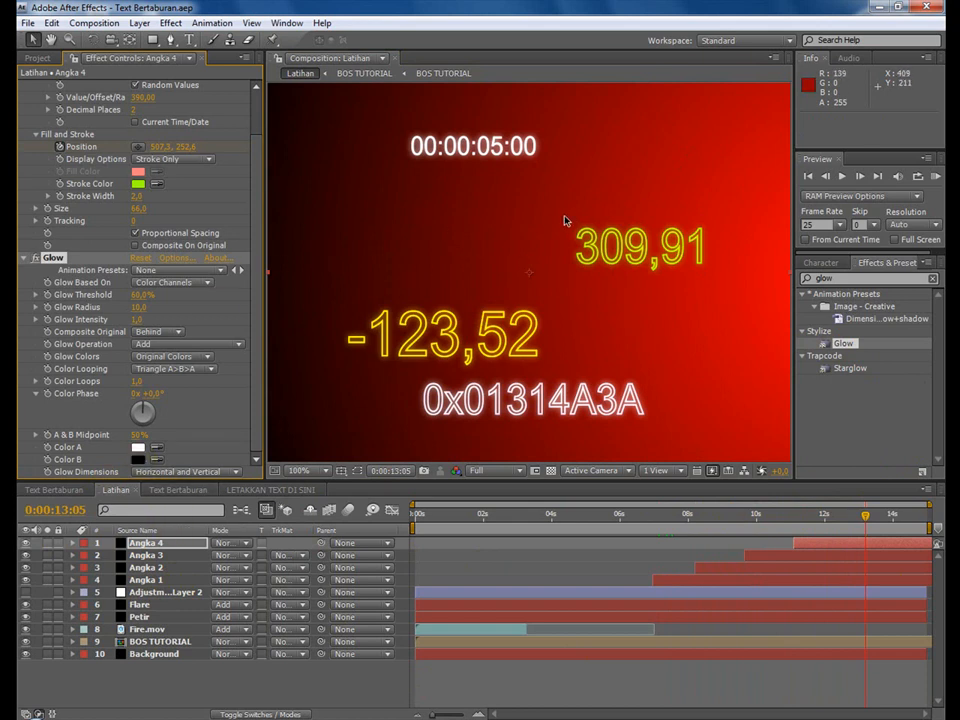
Create a black 720 x 576 px solid layer named Particles in Latihan.
{"action": "left_click", "coordinate": [168, 26]}
{"action": "mouse_move", "coordinate": [136, 25]}
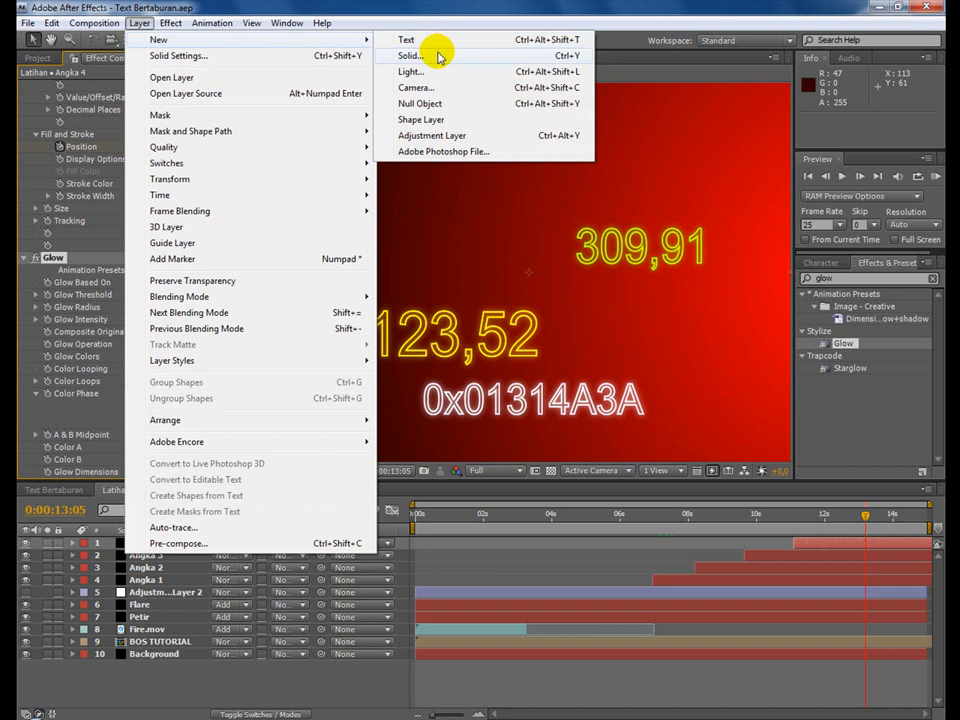
{"action": "left_click", "coordinate": [438, 57]}
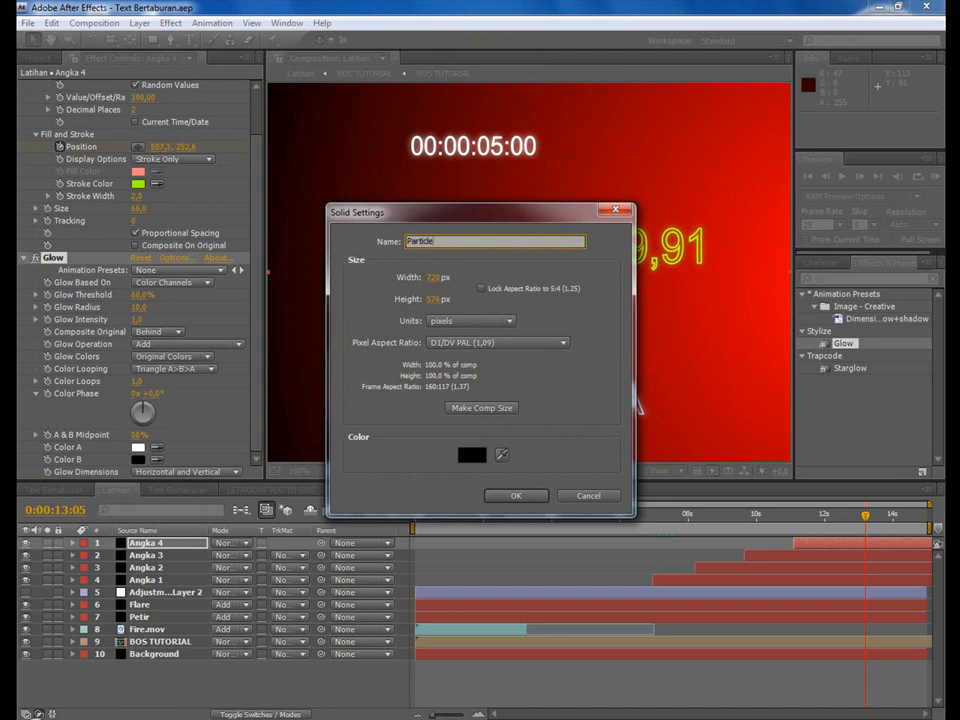
{"action": "type", "text": "Particles"}
{"action": "key", "text": "Return"}
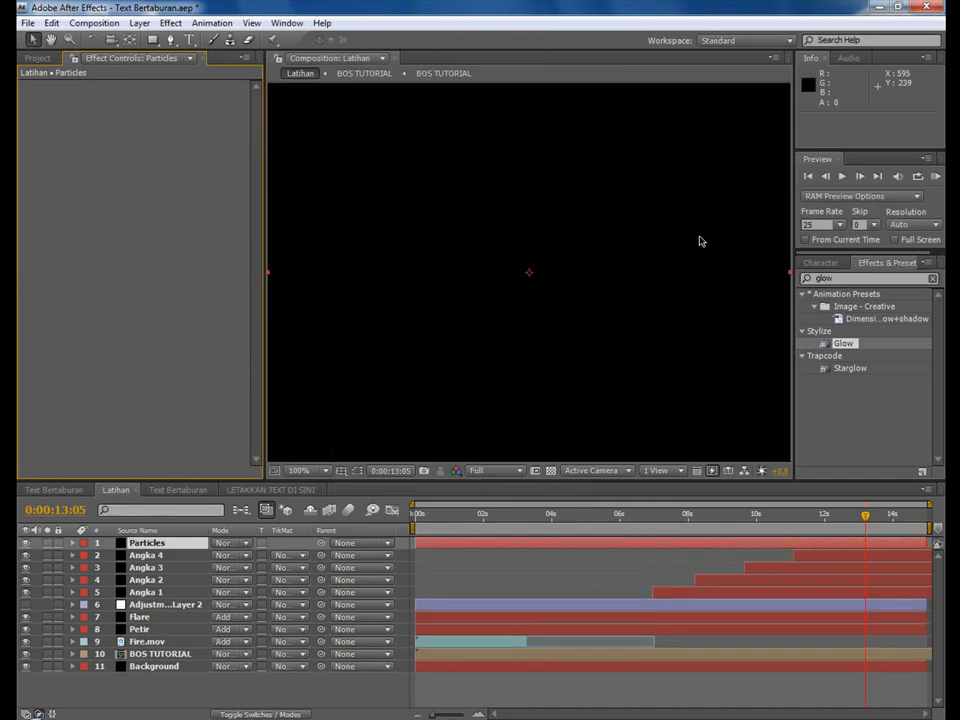
Set the Particles layer's blending mode to Add and place it directly below Angka 1 in the layer order.
{"action": "left_click", "coordinate": [224, 549]}
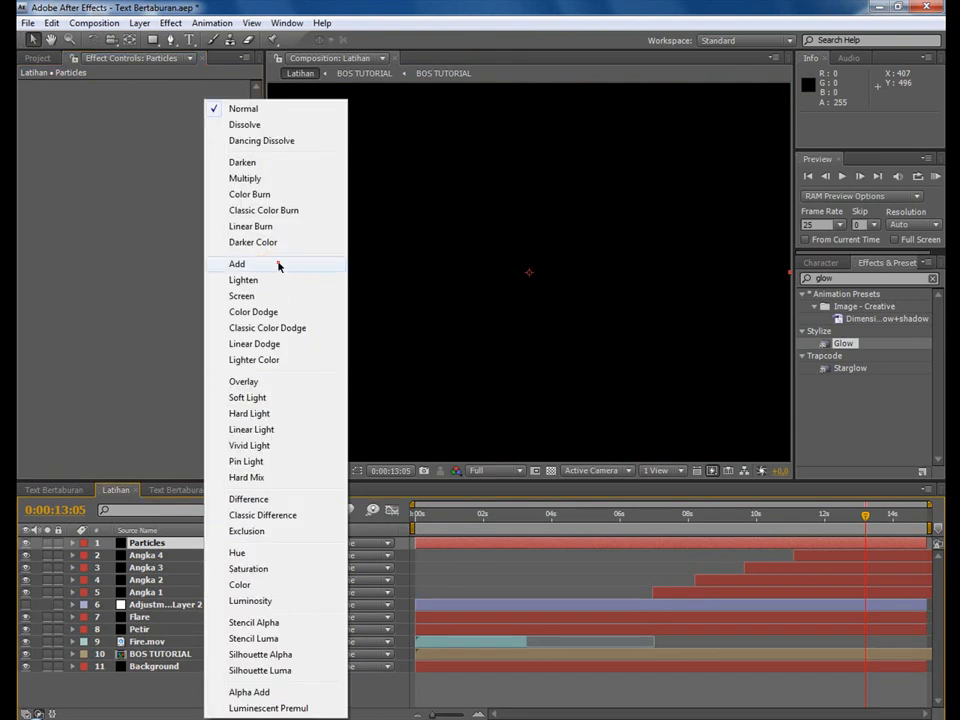
{"action": "left_click", "coordinate": [279, 265]}
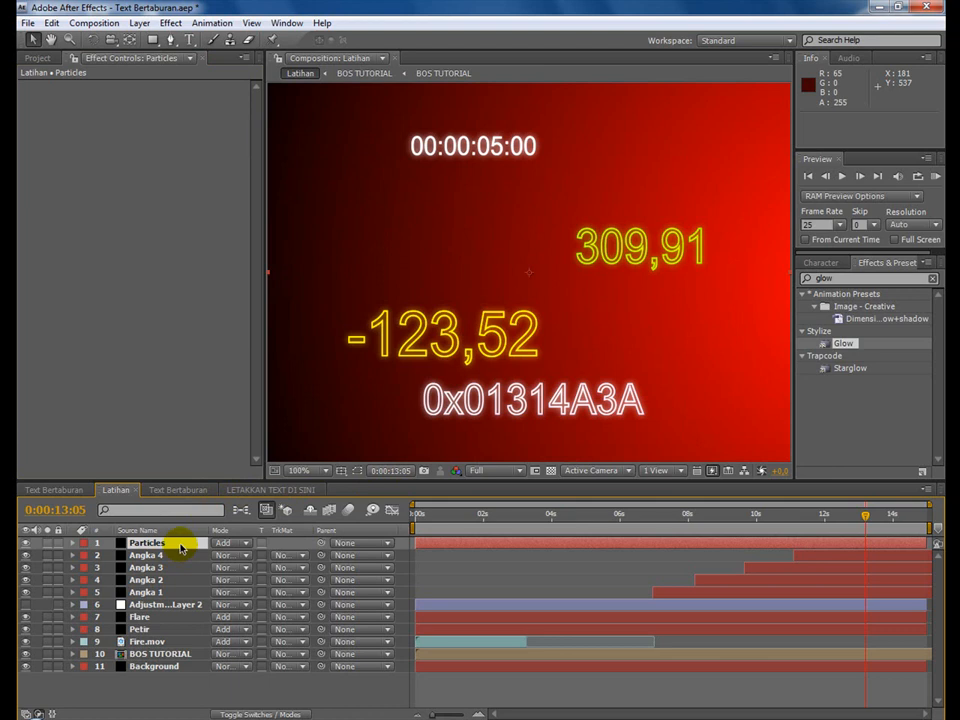
{"action": "left_click_drag", "start_coordinate": [182, 545], "coordinate": [191, 598]}
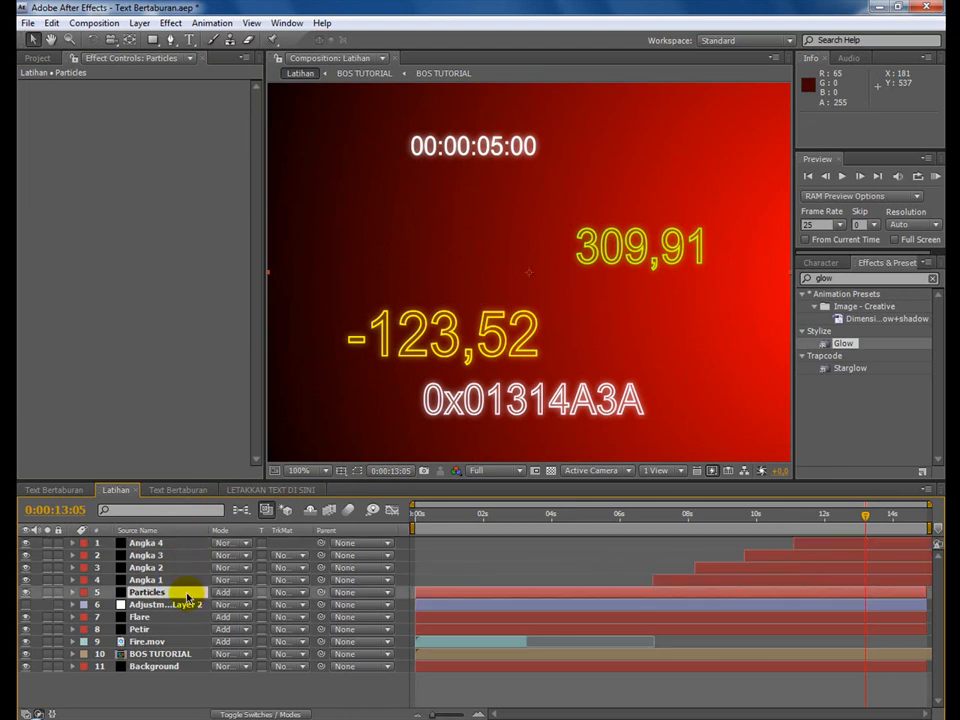
Inspect the Particles layer's effect in the Text Bertaburan composition, search the effects for "cc snow" and return to Latihan.
{"action": "left_click", "coordinate": [74, 491]}
{"action": "left_click", "coordinate": [170, 605]}
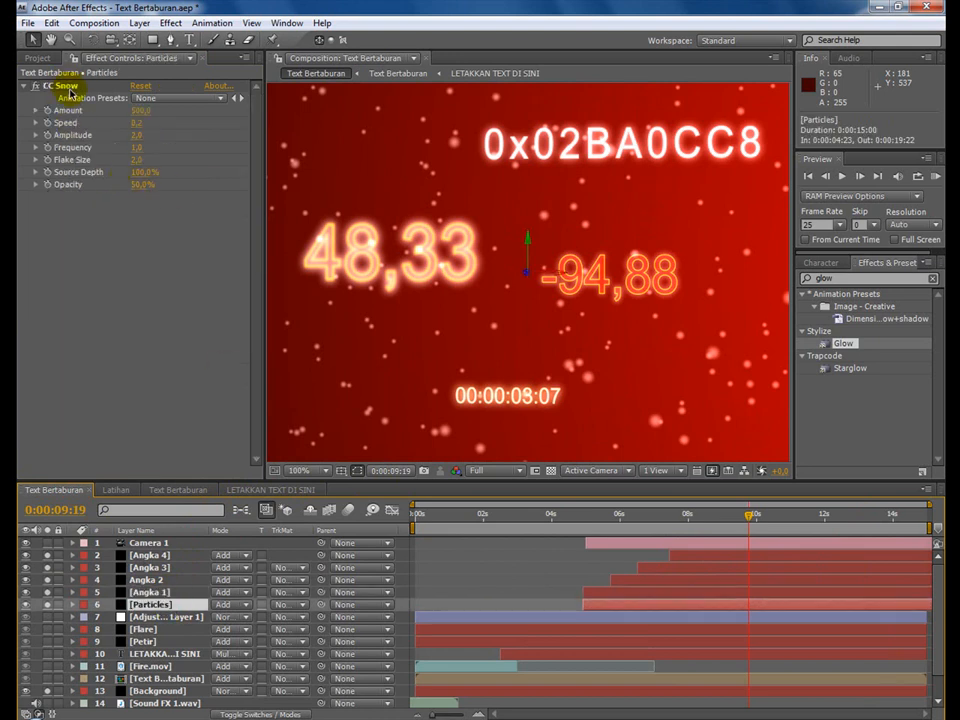
{"action": "left_click", "coordinate": [825, 278]}
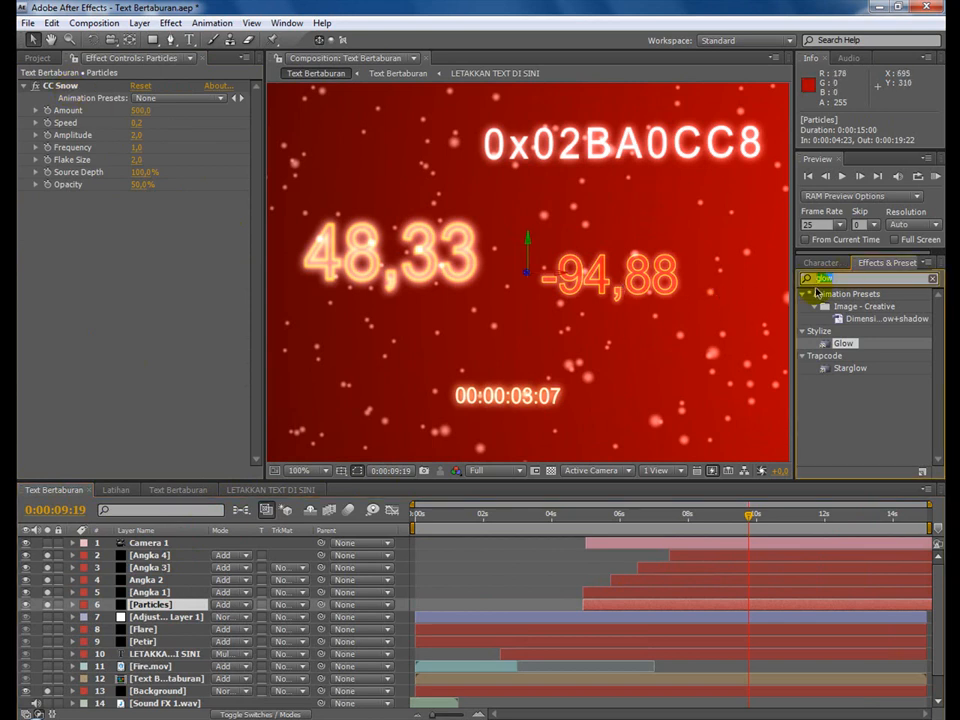
{"action": "type", "text": "cc"}
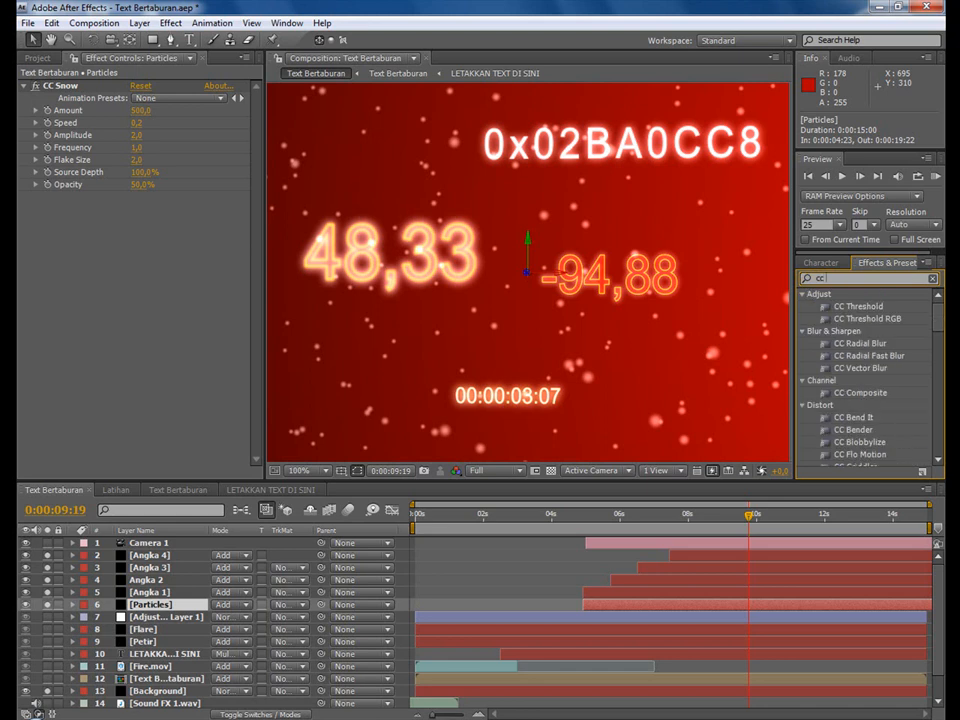
{"action": "type", "text": " snow"}
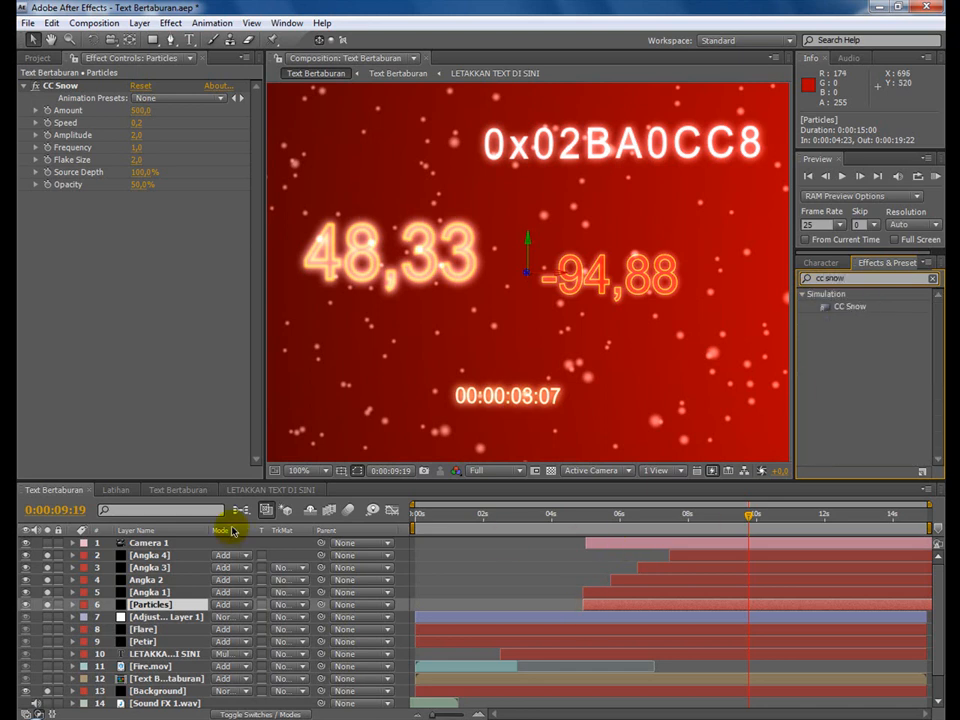
{"action": "left_click", "coordinate": [118, 490]}
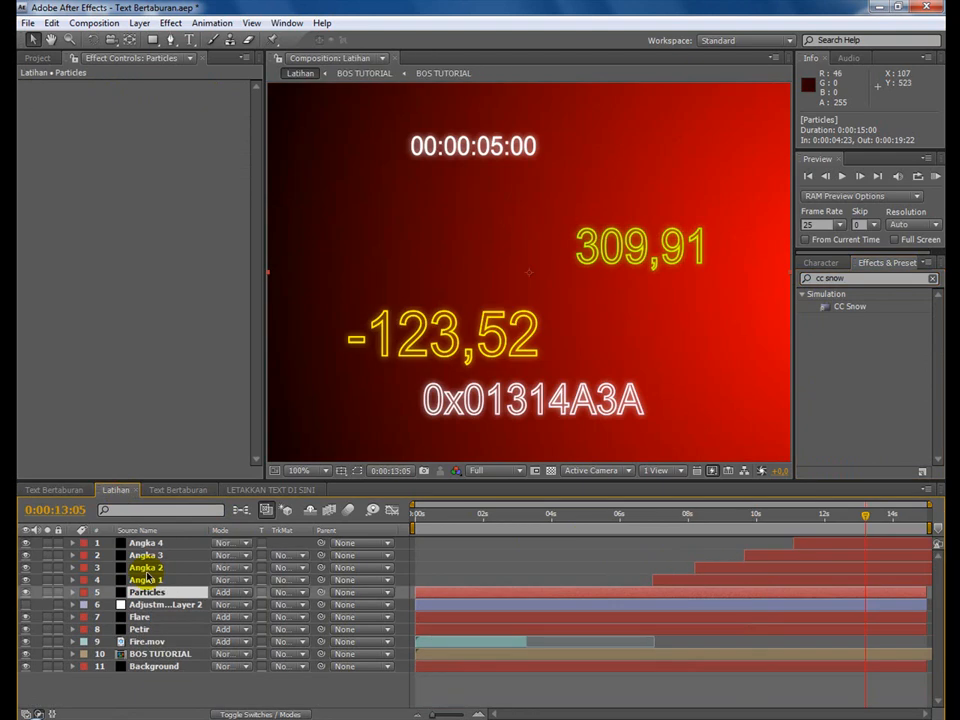
Apply the CC Snow effect to the Particles layer and shift the layer to start at 0:00:06:24, aligned with Angka 1.
{"action": "double_click", "coordinate": [851, 307]}
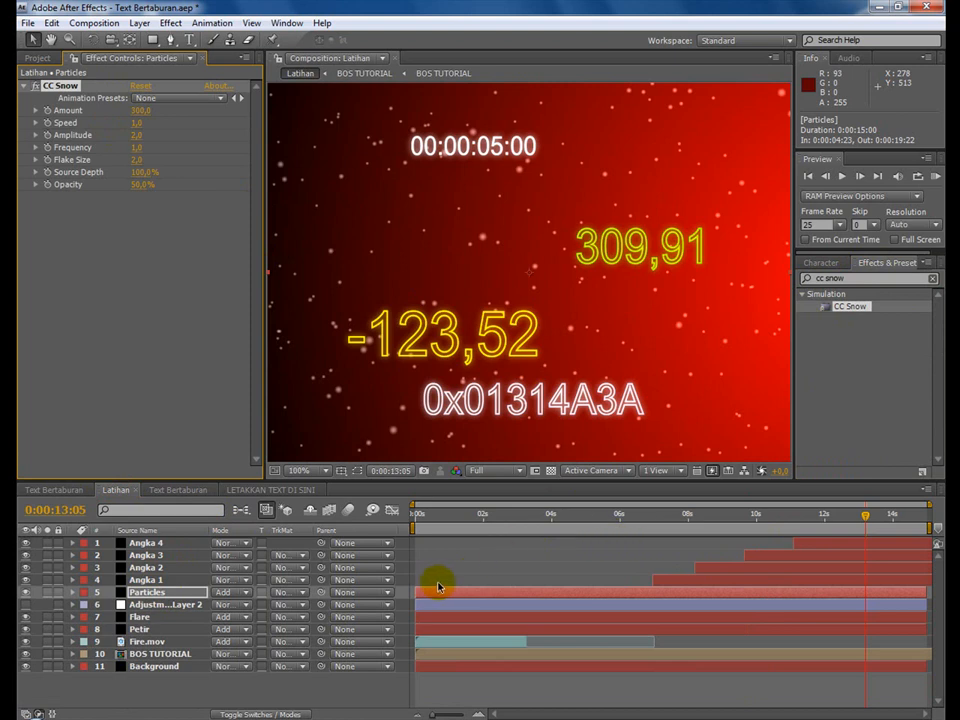
{"action": "left_click_drag", "start_coordinate": [433, 594], "coordinate": [670, 598]}
{"action": "left_click_drag", "start_coordinate": [656, 521], "coordinate": [701, 521]}
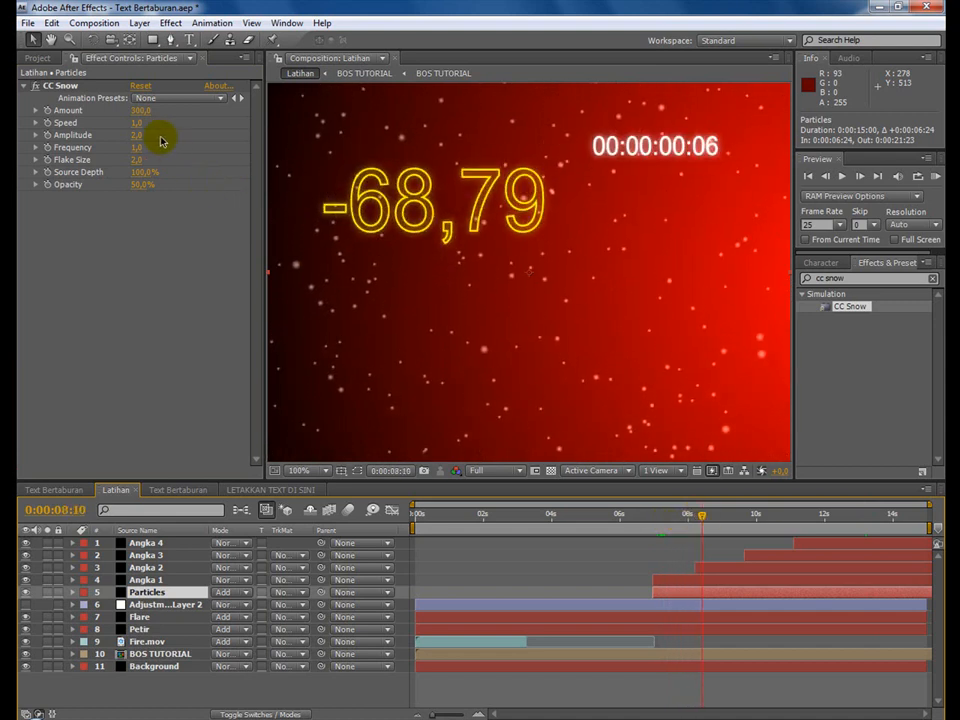
Set CC Snow's Speed to 0,5, preview the snow up to 0:00:13:07 and save the project.
{"action": "left_click", "coordinate": [138, 128]}
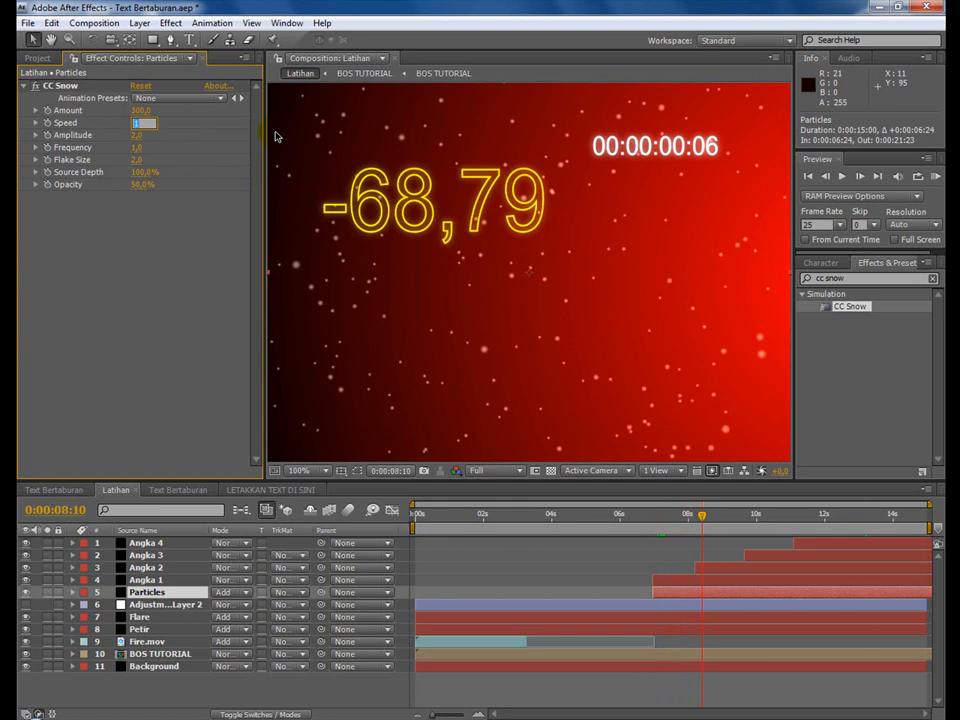
{"action": "key", "text": "Return"}
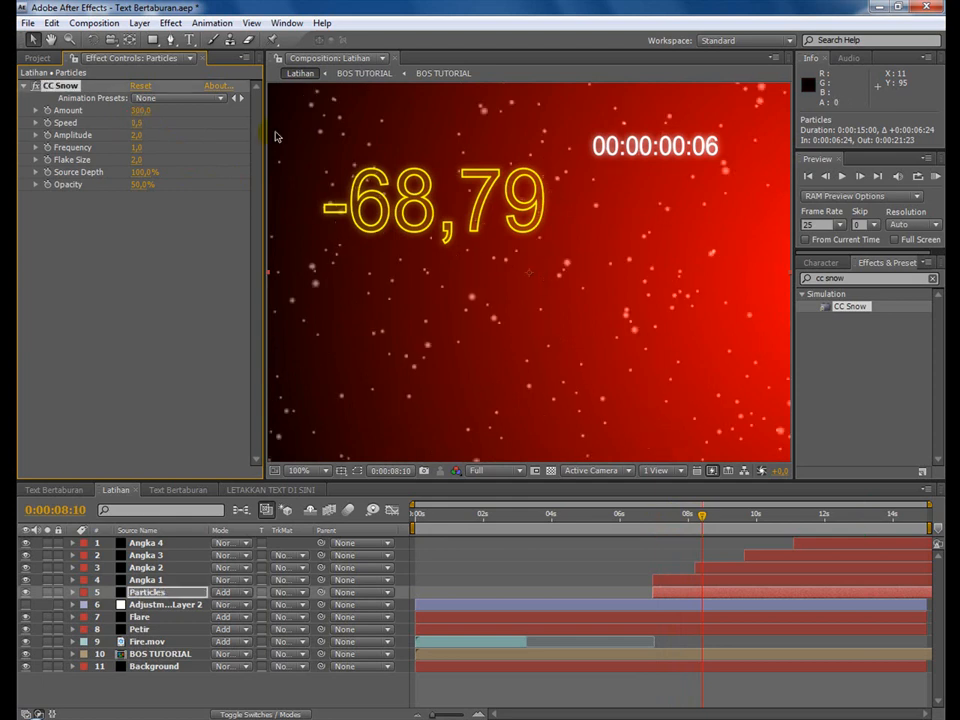
{"action": "left_click_drag", "start_coordinate": [671, 514], "coordinate": [870, 537]}
{"action": "left_click", "coordinate": [28, 22]}
{"action": "left_click", "coordinate": [60, 157]}
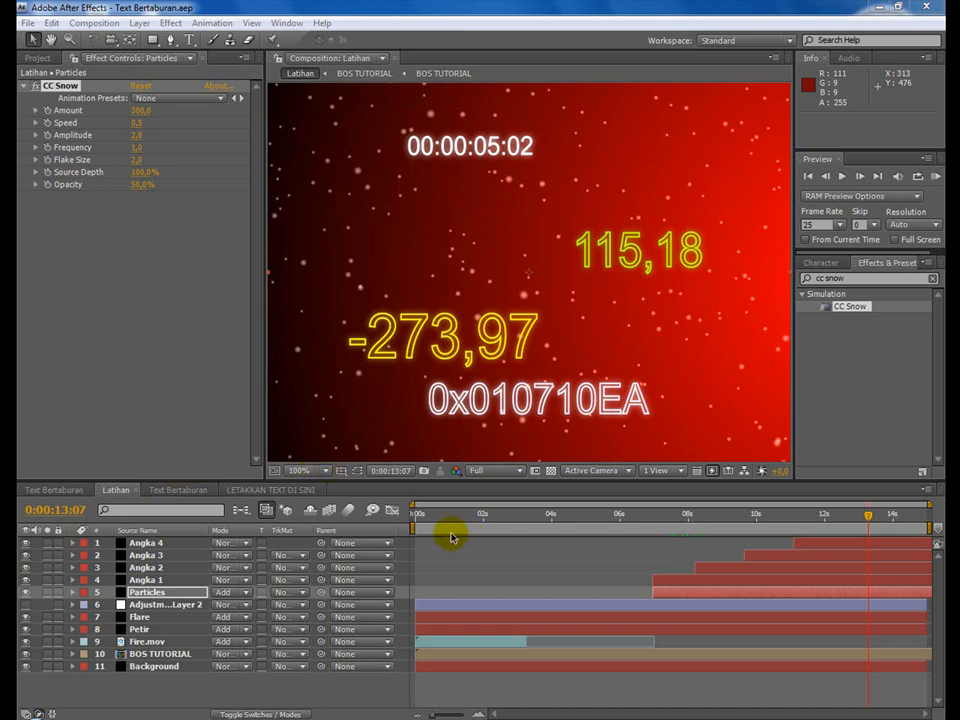
Check the 3D layer switches in Text Bertaburan and make Particles and Angka 1 to Angka 4 in Latihan 3D layers.
{"action": "left_click", "coordinate": [148, 543]}
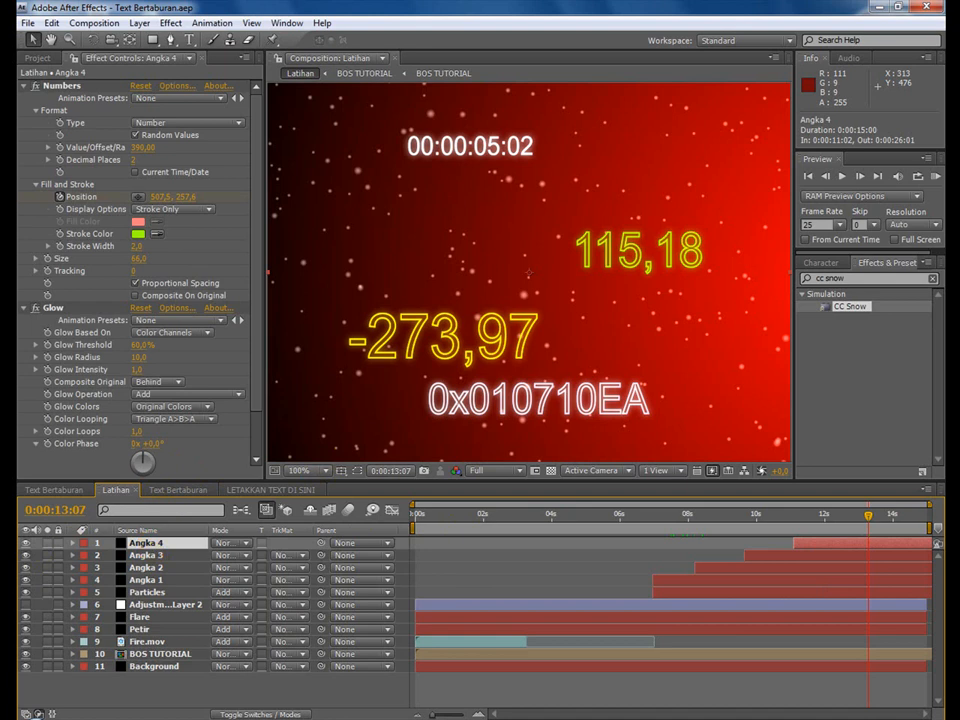
{"action": "left_click", "coordinate": [229, 713]}
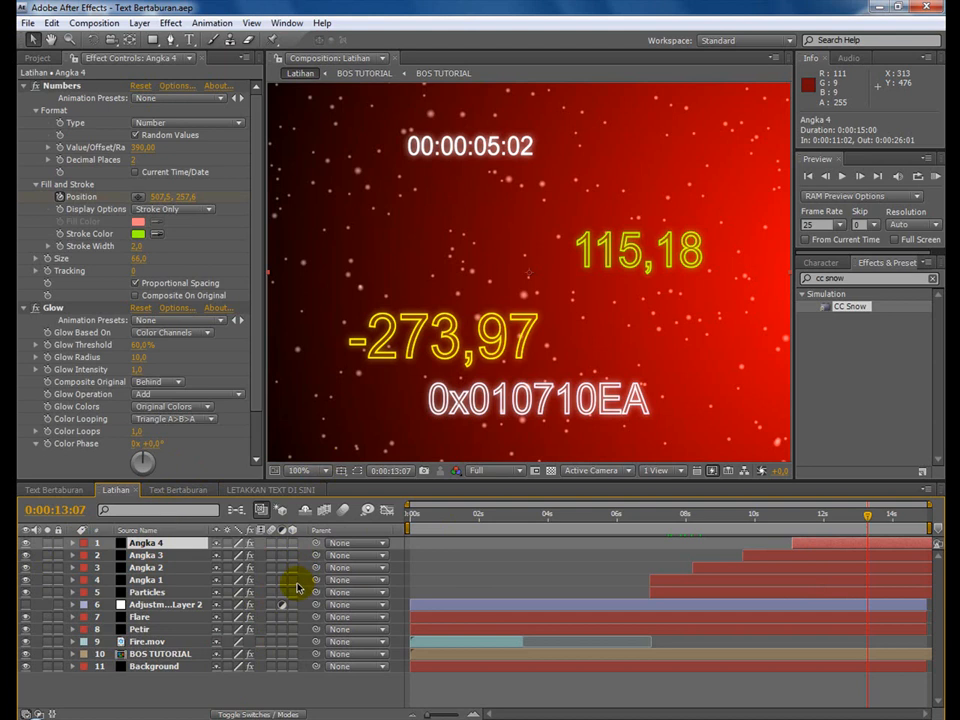
{"action": "left_click", "coordinate": [52, 490]}
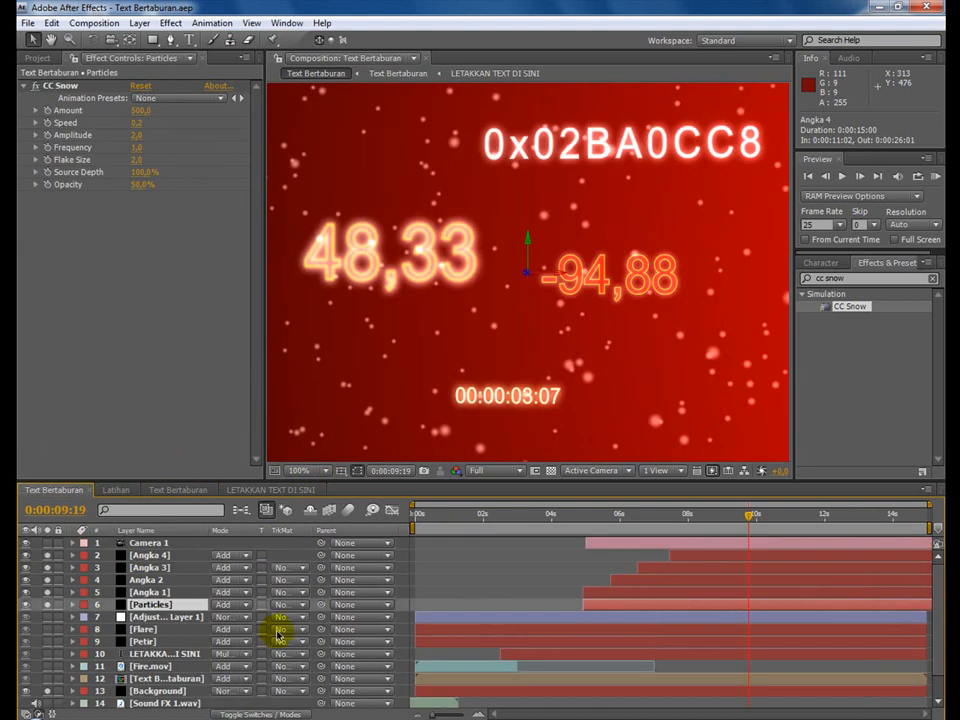
{"action": "left_click", "coordinate": [241, 713]}
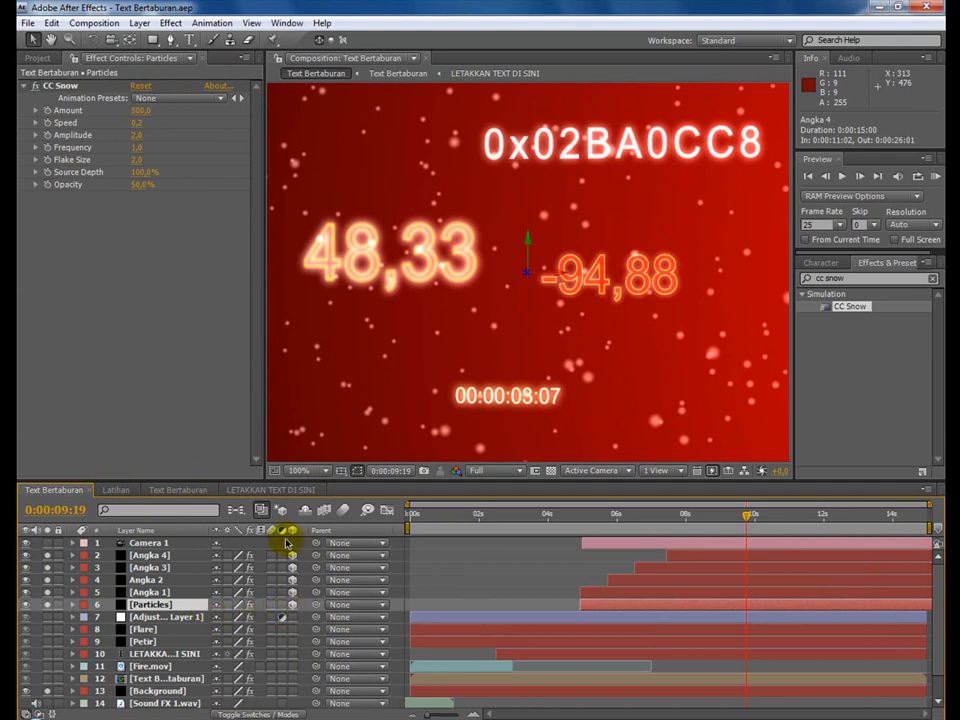
{"action": "left_click", "coordinate": [291, 604]}
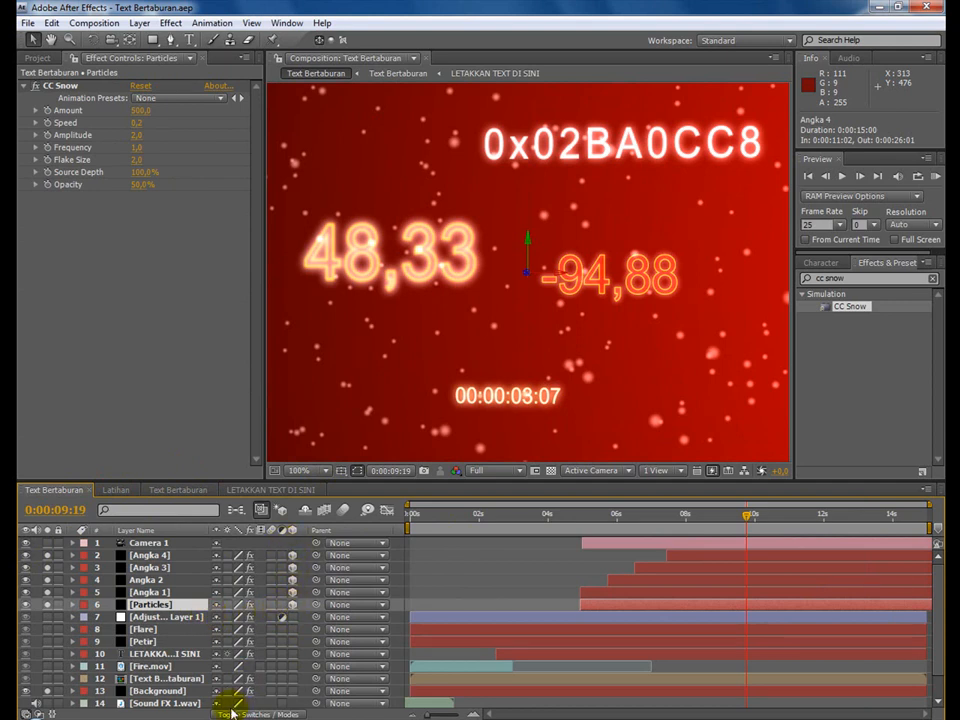
{"action": "left_click", "coordinate": [120, 490]}
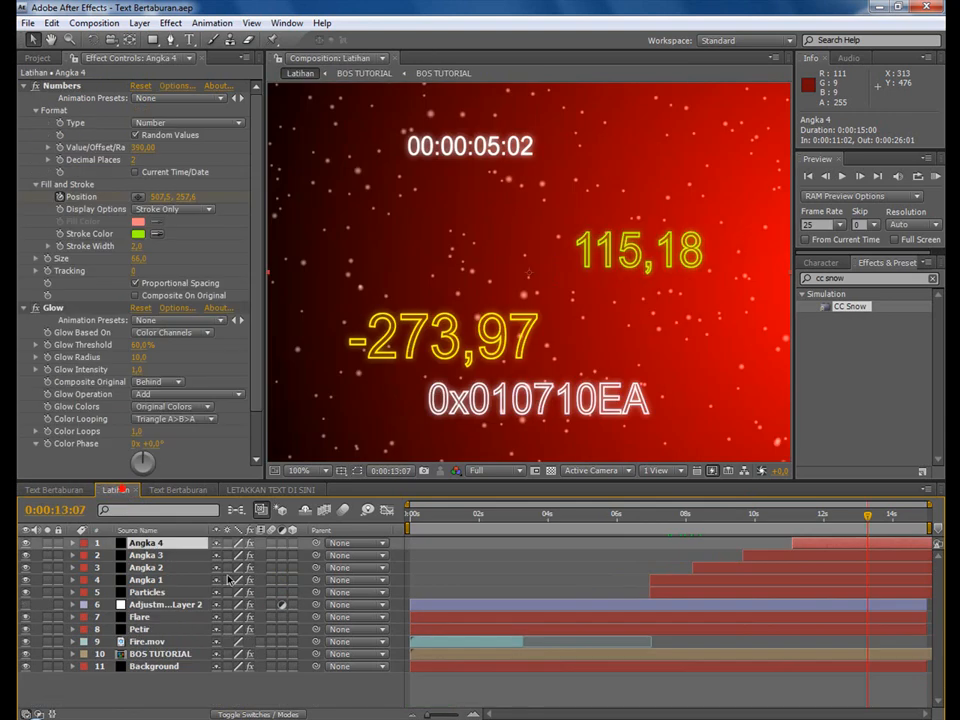
{"action": "left_click", "coordinate": [290, 593]}
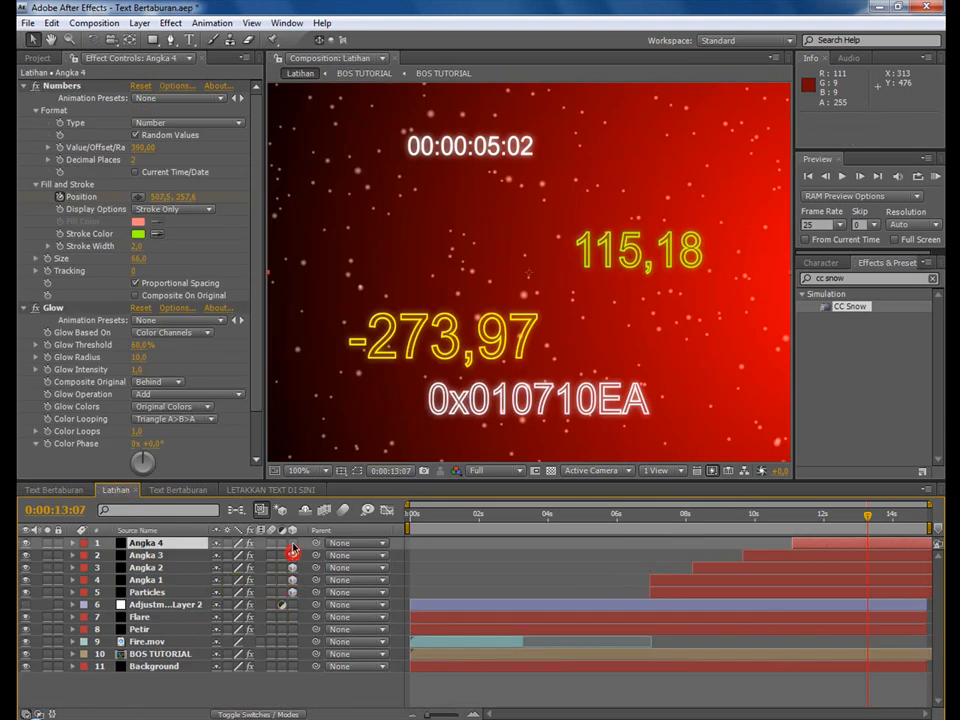
{"action": "mouse_move", "coordinate": [292, 592]}
{"action": "left_mouse_down"}
{"action": "mouse_move", "coordinate": [293, 544]}
{"action": "mouse_move", "coordinate": [292, 593]}
{"action": "left_mouse_up"}
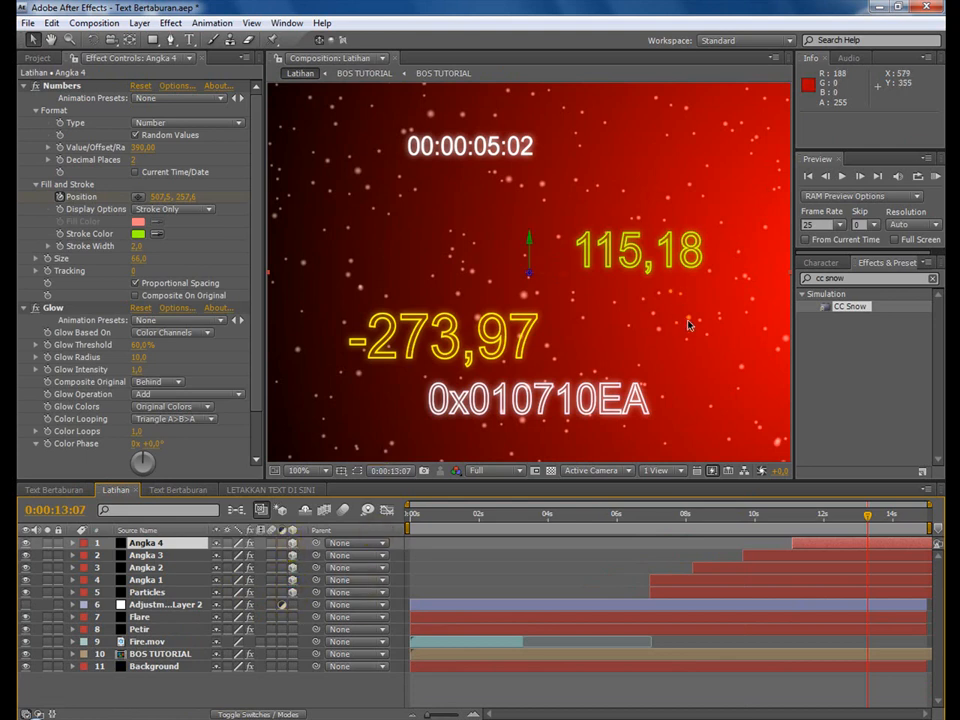
Move Angka 1 along its Z axis to about -211 and Angka 2 to about 196.
{"action": "left_click", "coordinate": [146, 580]}
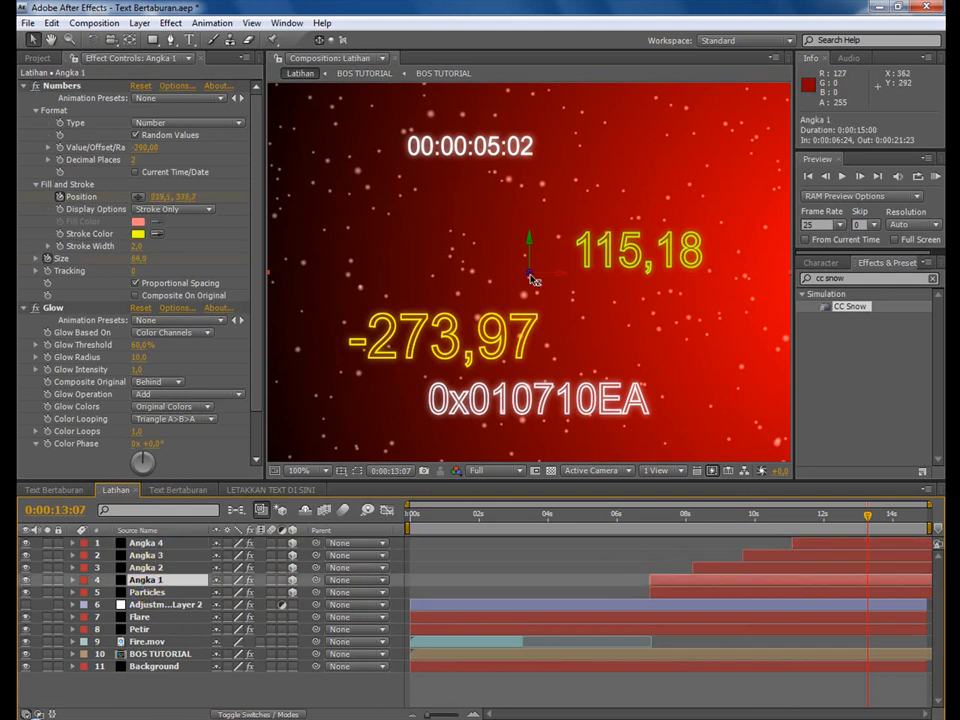
{"action": "left_click_drag", "start_coordinate": [531, 275], "coordinate": [545, 141]}
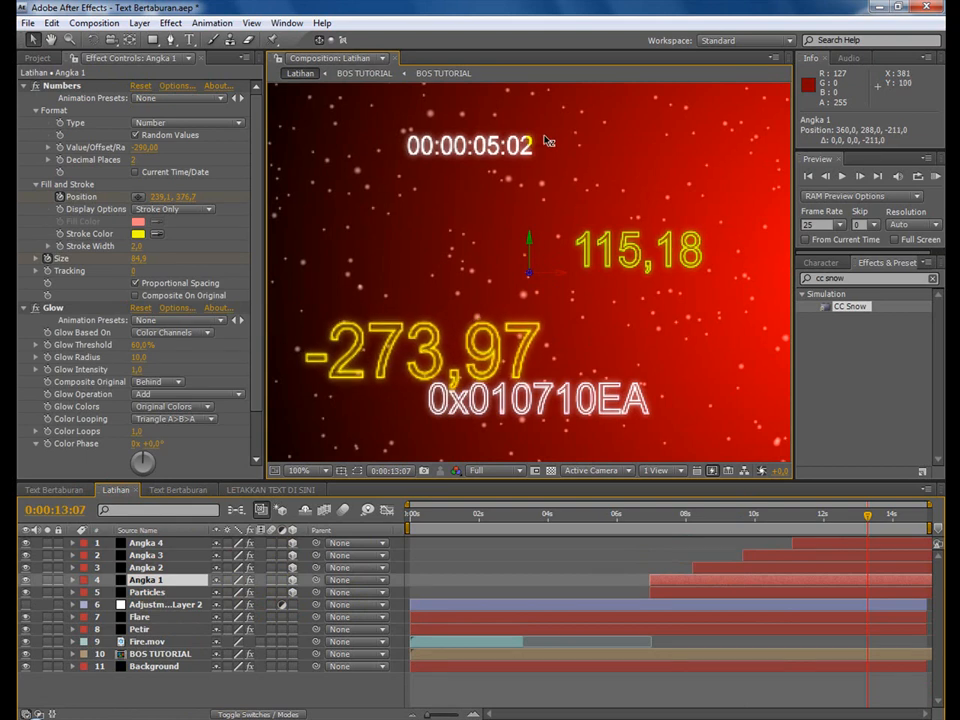
{"action": "left_click", "coordinate": [146, 567]}
{"action": "left_click_drag", "start_coordinate": [535, 278], "coordinate": [518, 405]}
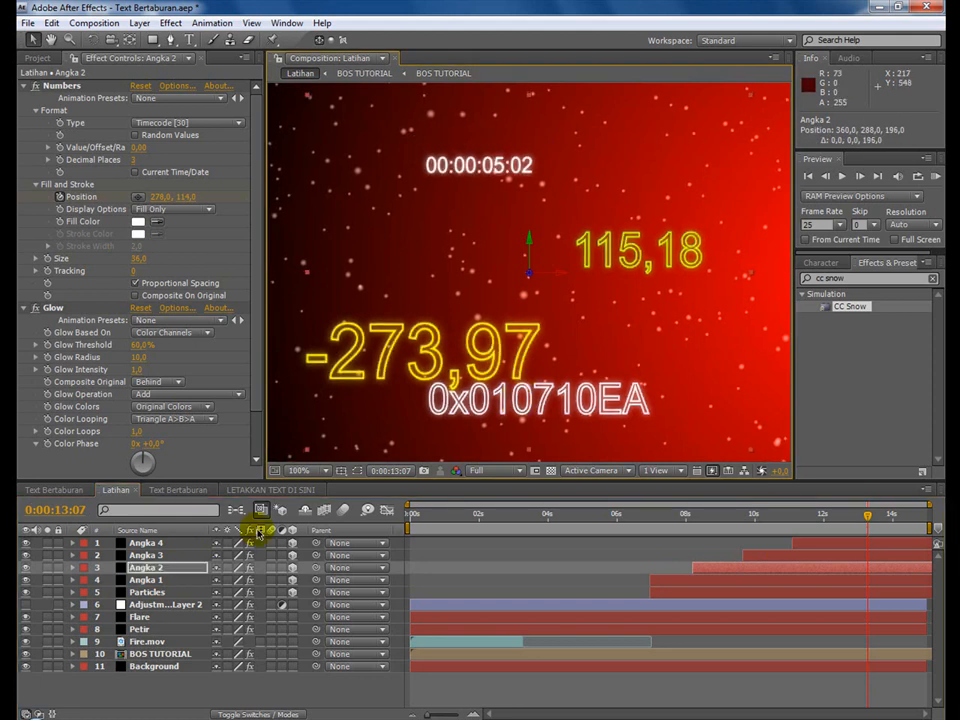
Move Angka 3 along its Z axis to about -105 and Angka 4 to about 177.
{"action": "left_click", "coordinate": [170, 556]}
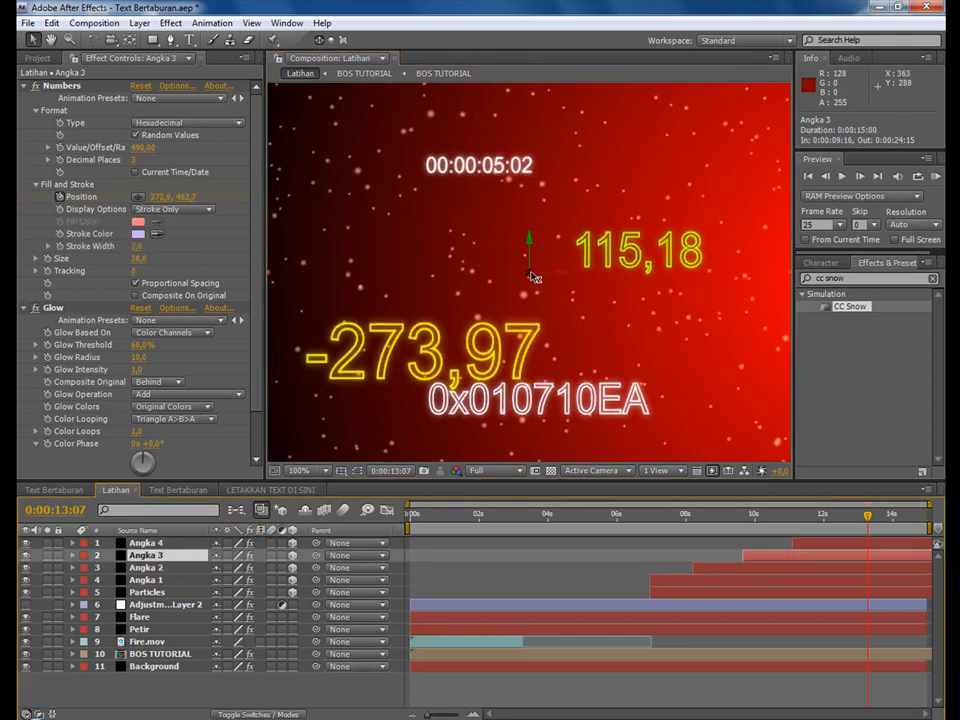
{"action": "left_click_drag", "start_coordinate": [533, 276], "coordinate": [537, 204]}
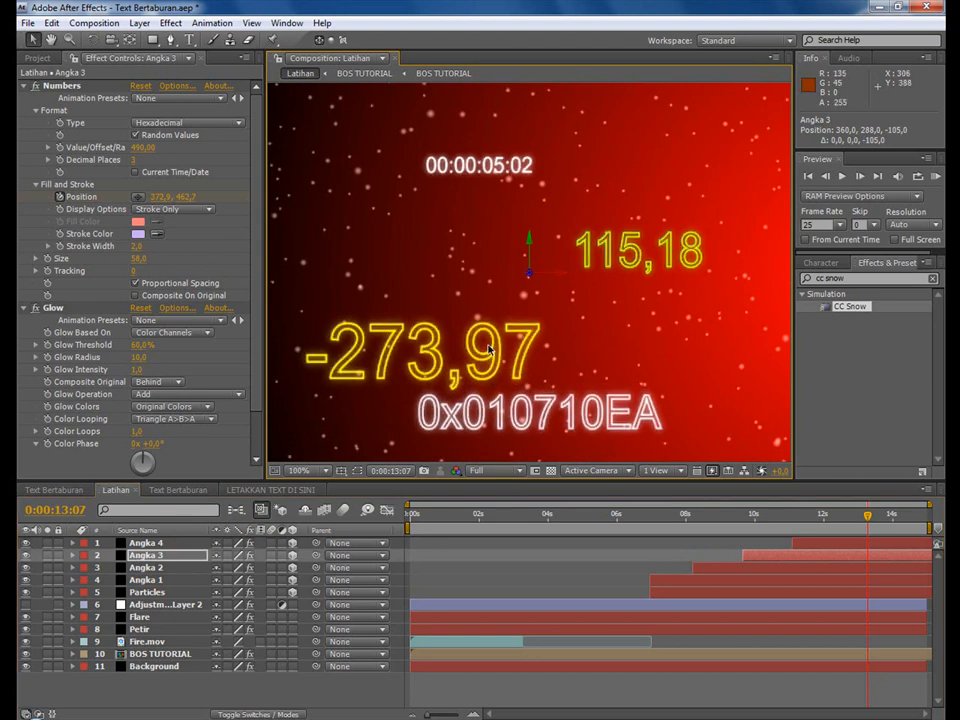
{"action": "left_click", "coordinate": [150, 543]}
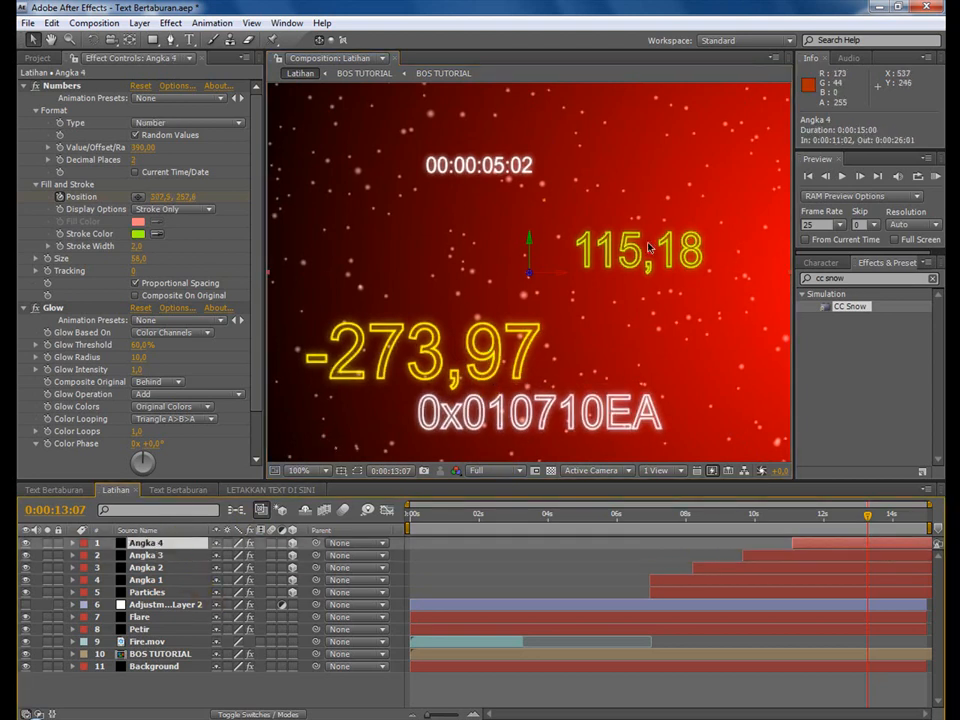
{"action": "left_click_drag", "start_coordinate": [533, 278], "coordinate": [575, 426]}
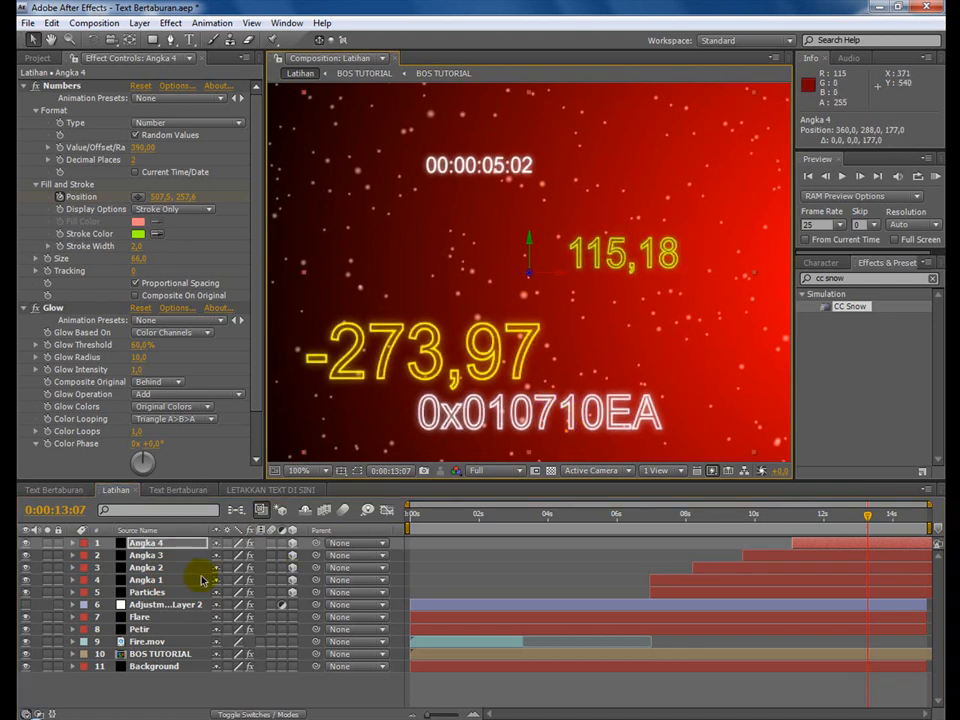
Scale the Background layer up uniformly to about 178% so it extends well beyond the composition frame.
{"action": "key", "text": "comma"}
{"action": "key", "text": "comma"}
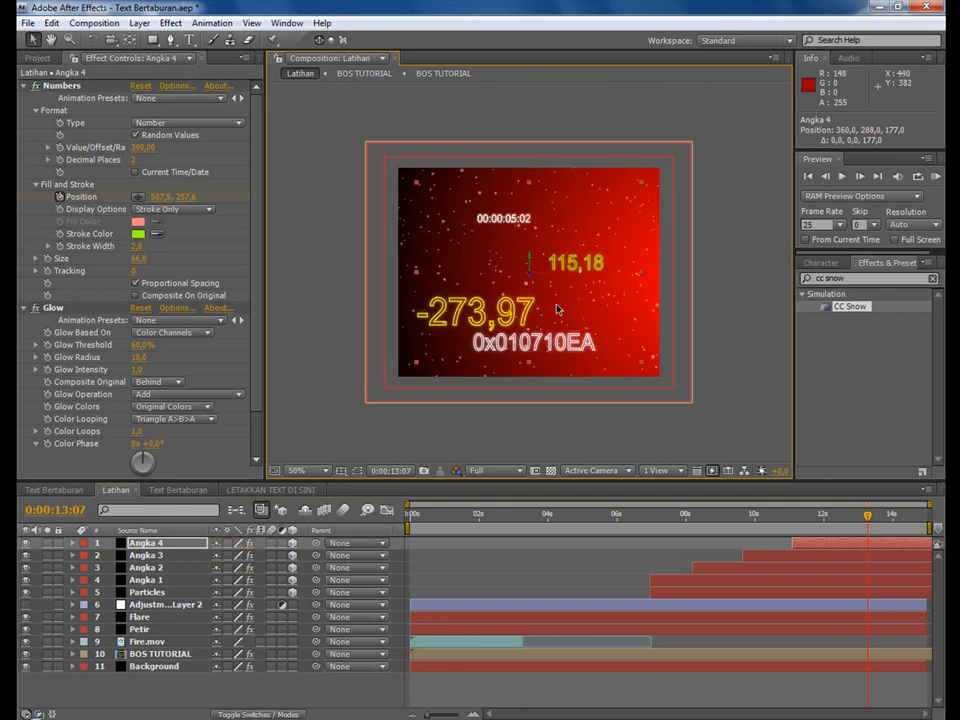
{"action": "left_click", "coordinate": [155, 655]}
{"action": "left_click", "coordinate": [157, 668]}
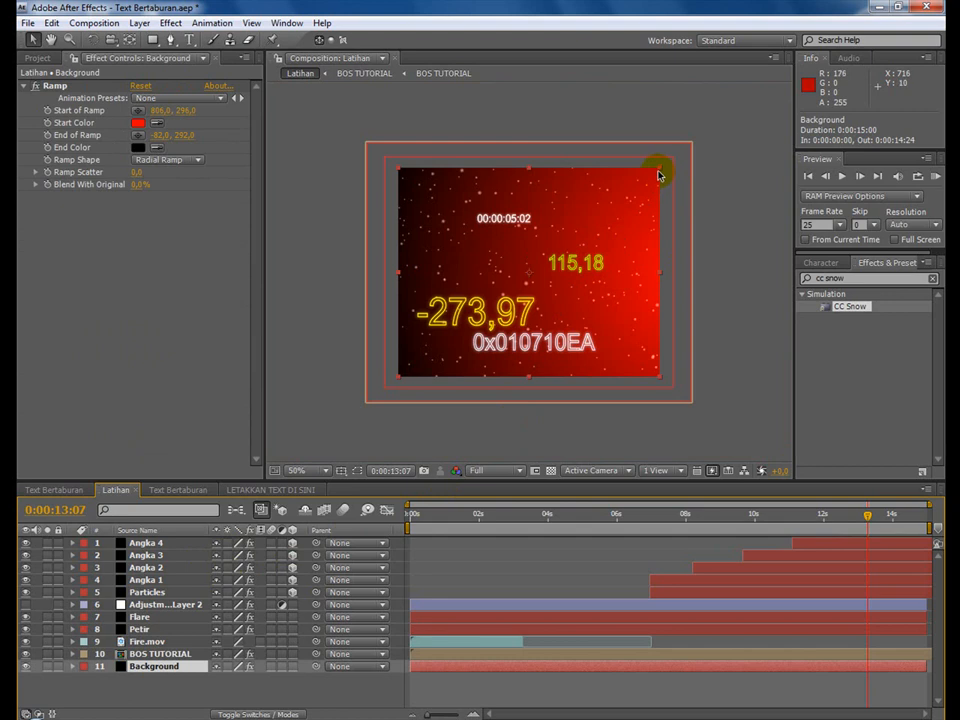
{"action": "left_click_drag", "start_coordinate": [661, 175], "coordinate": [760, 96]}
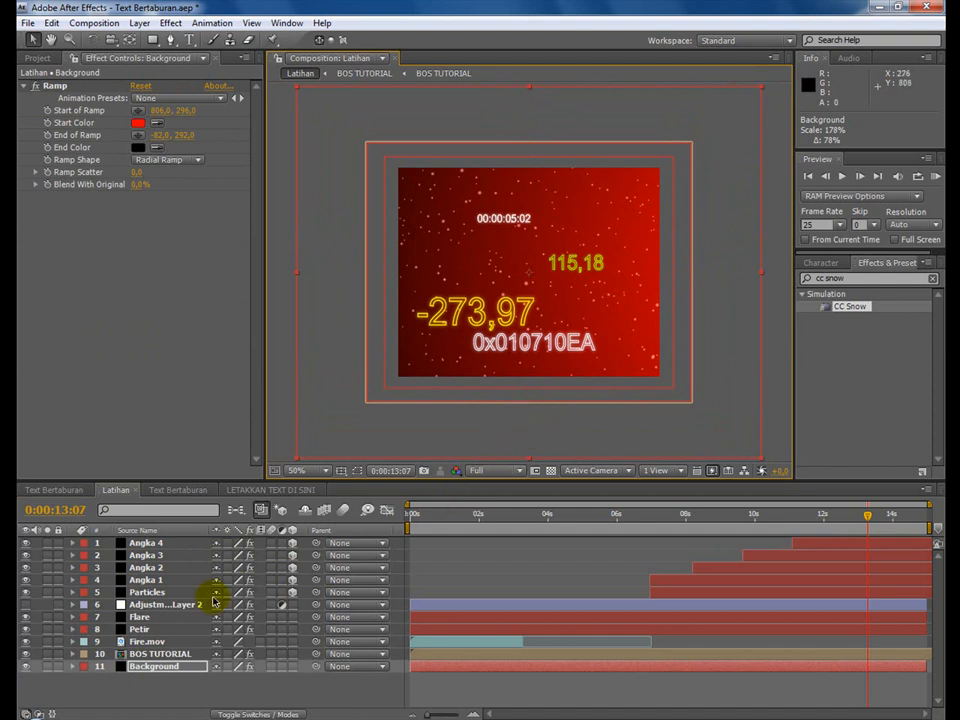
Enlarge the Particles layer to about 155% by 161%, check the frame at 0:00:08:23 and save the project.
{"action": "left_click", "coordinate": [150, 594]}
{"action": "left_click_drag", "start_coordinate": [665, 169], "coordinate": [733, 103]}
{"action": "left_click_drag", "start_coordinate": [677, 521], "coordinate": [719, 520]}
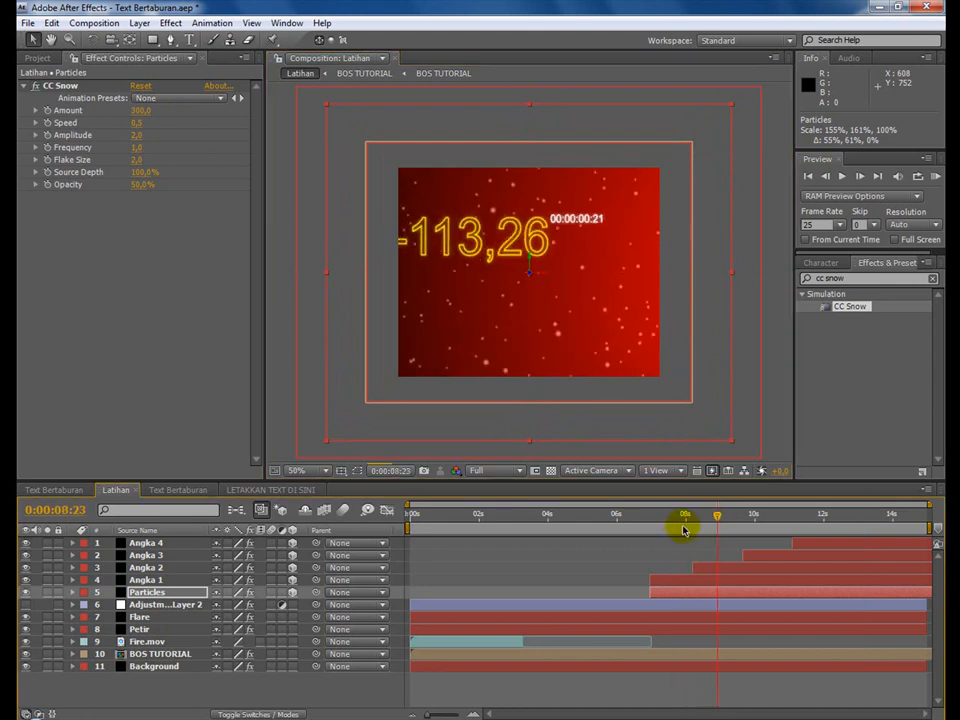
{"action": "left_click", "coordinate": [27, 23]}
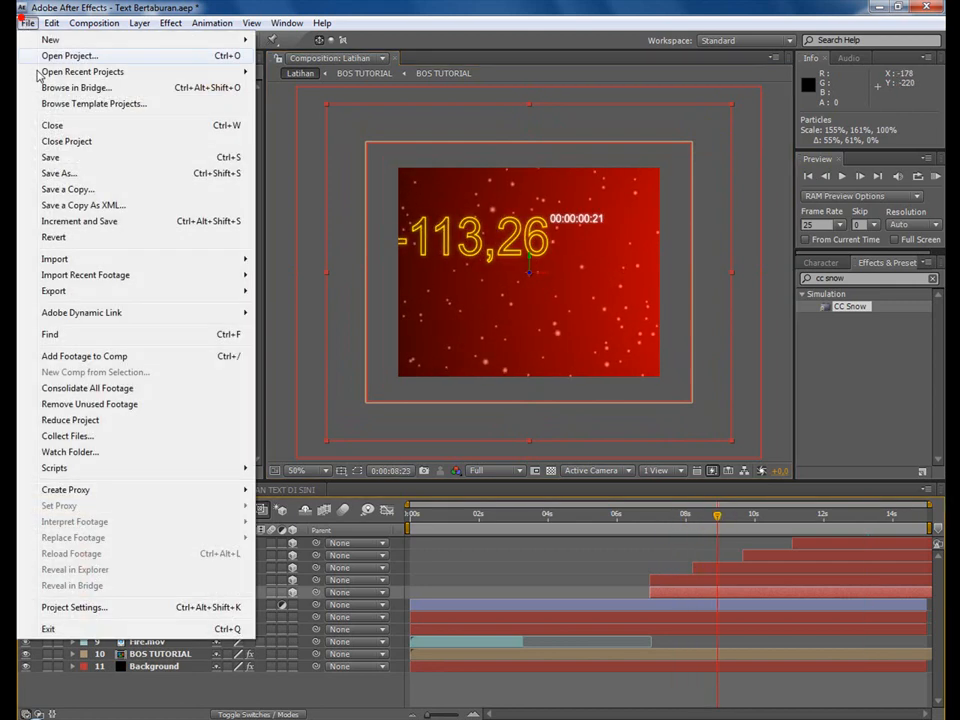
{"action": "left_click", "coordinate": [52, 156]}
Create a camera layer named Camera 1 with the 35mm preset in Latihan.
{"action": "left_click", "coordinate": [136, 23]}
{"action": "mouse_move", "coordinate": [150, 39]}
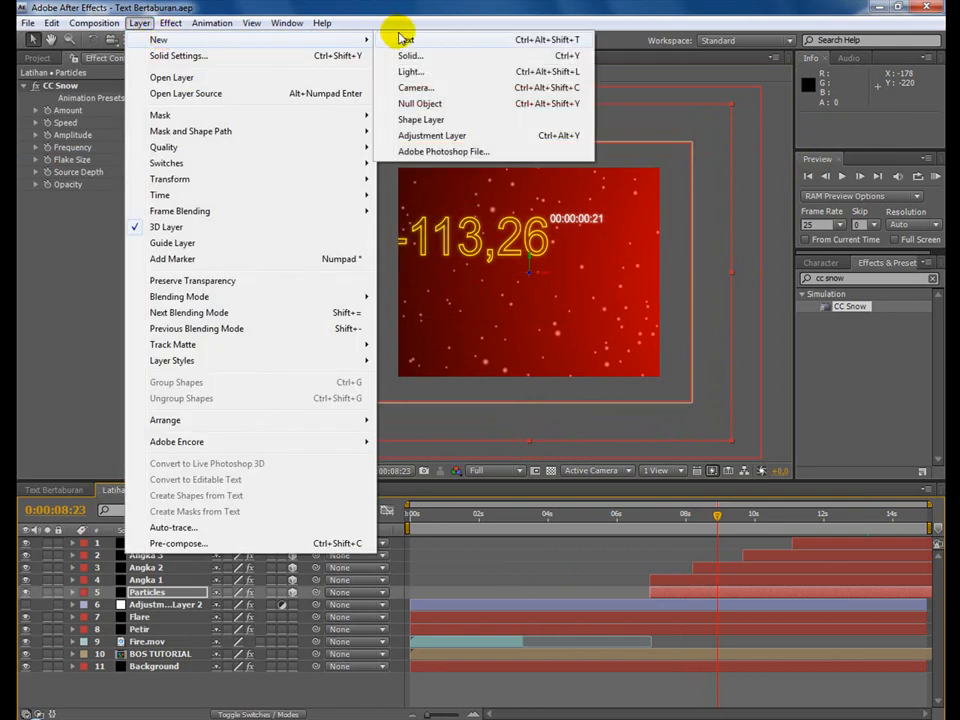
{"action": "left_click", "coordinate": [405, 86]}
{"action": "left_click", "coordinate": [587, 255]}
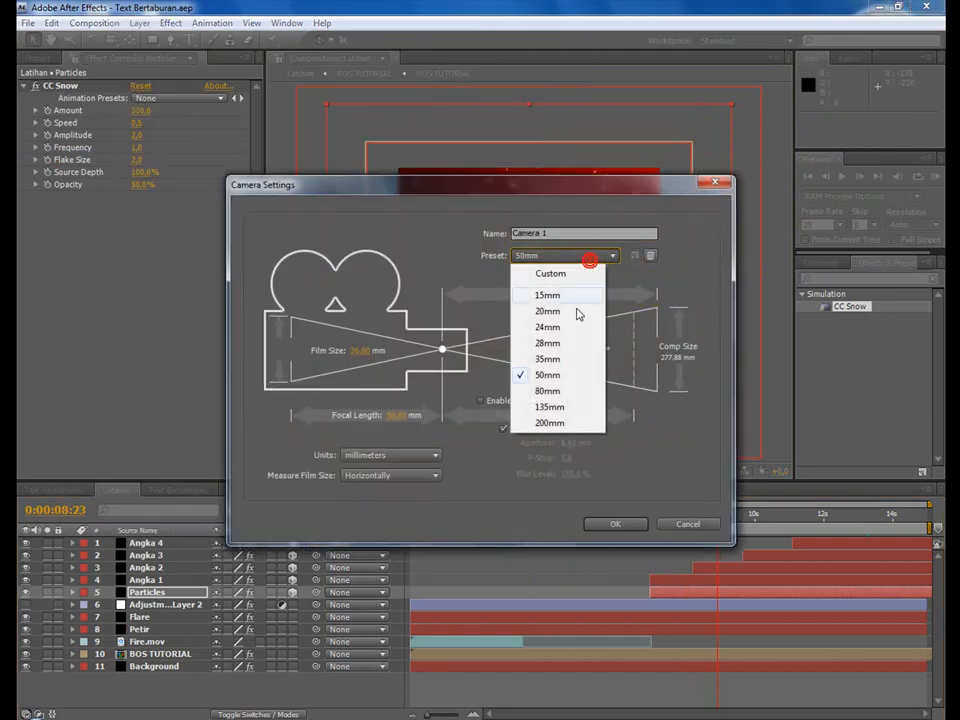
{"action": "left_click", "coordinate": [576, 358]}
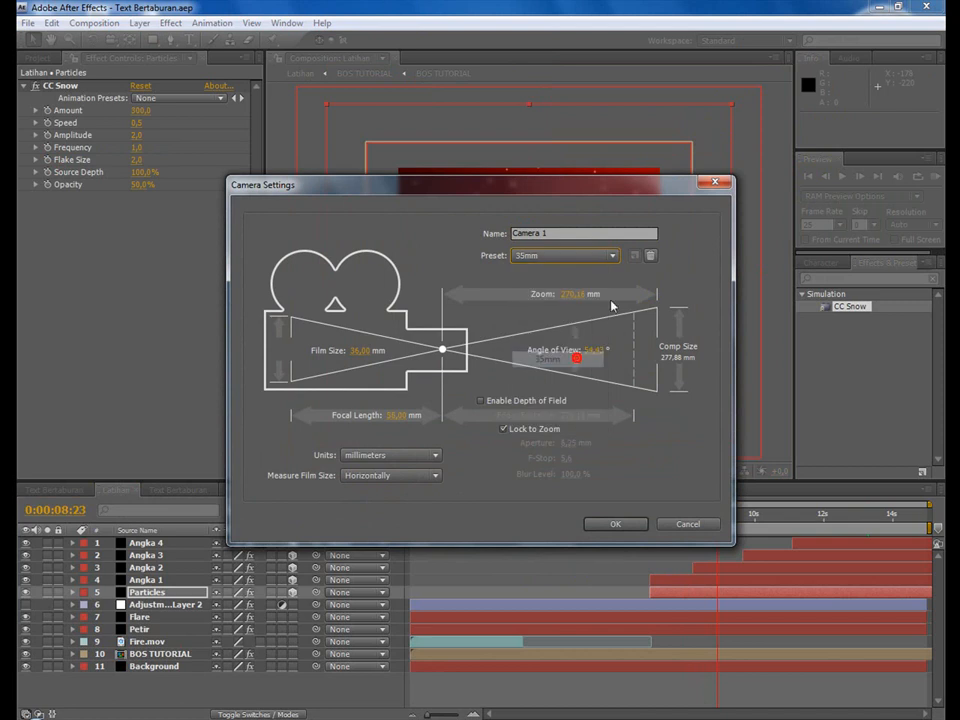
{"action": "left_click", "coordinate": [640, 527]}
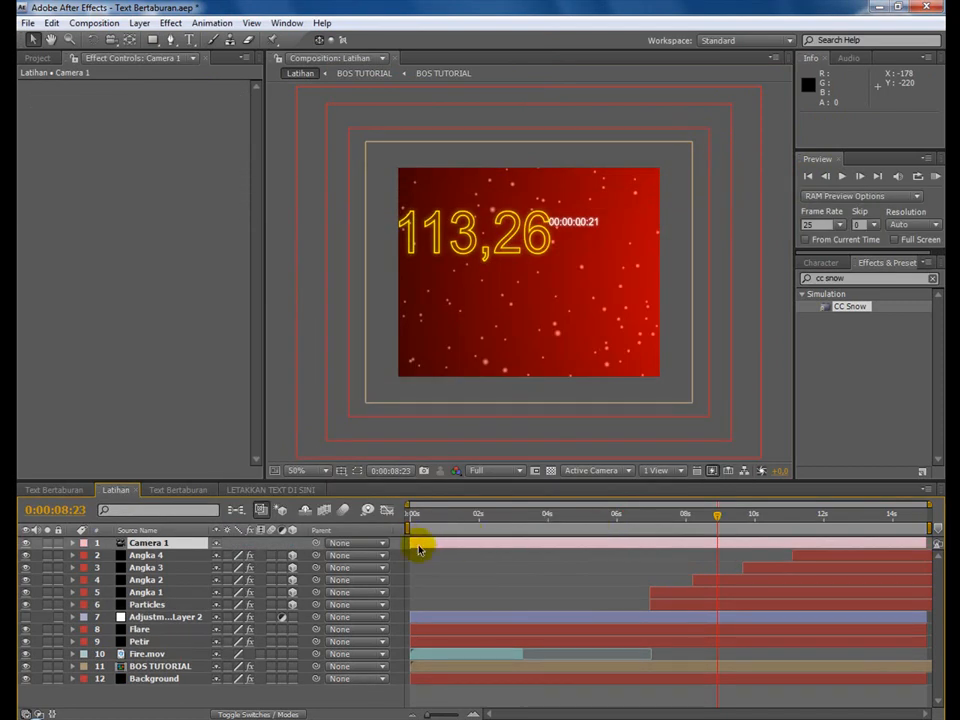
Shift Camera 1 to start at 0:00:07:00 and preview the number animation up to 0:00:14:13.
{"action": "left_click_drag", "start_coordinate": [462, 545], "coordinate": [657, 544]}
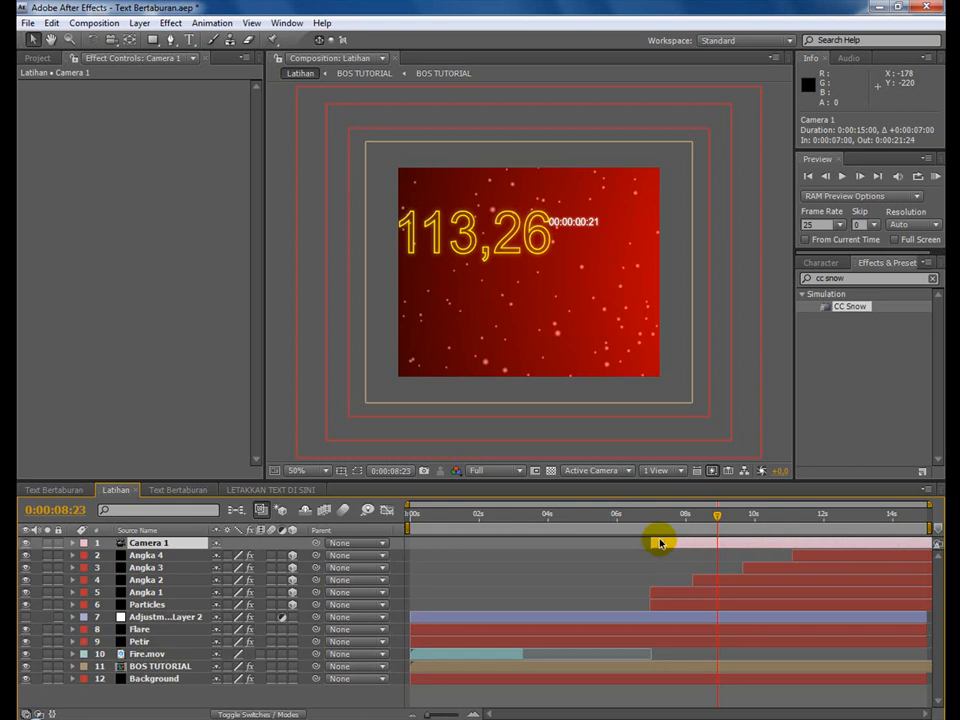
{"action": "key", "text": "period"}
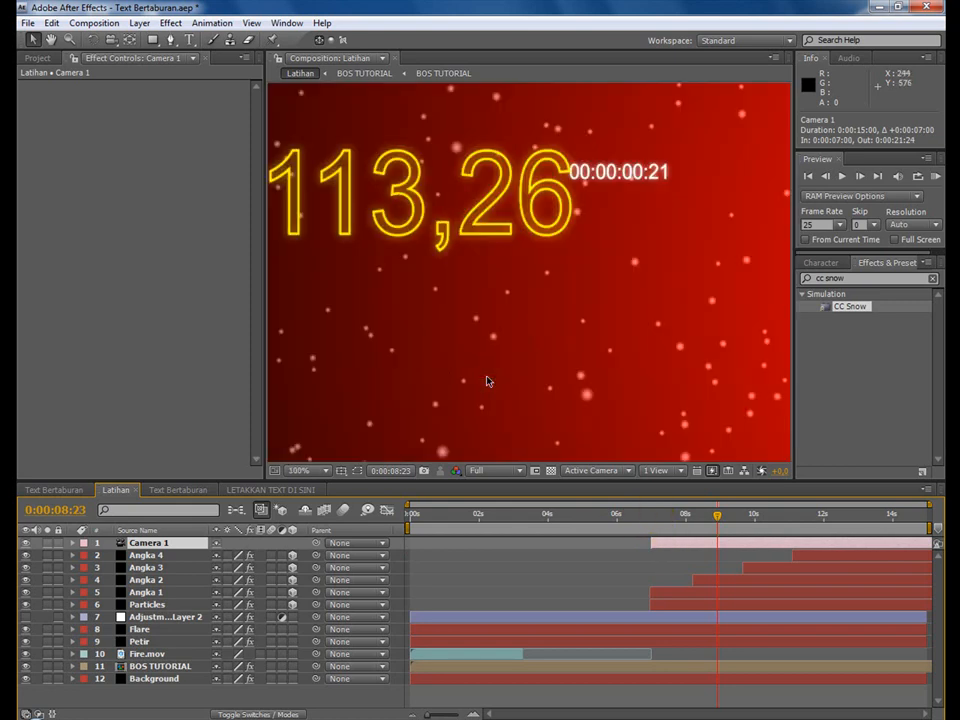
{"action": "left_click", "coordinate": [663, 515]}
{"action": "left_click_drag", "start_coordinate": [663, 515], "coordinate": [912, 505]}
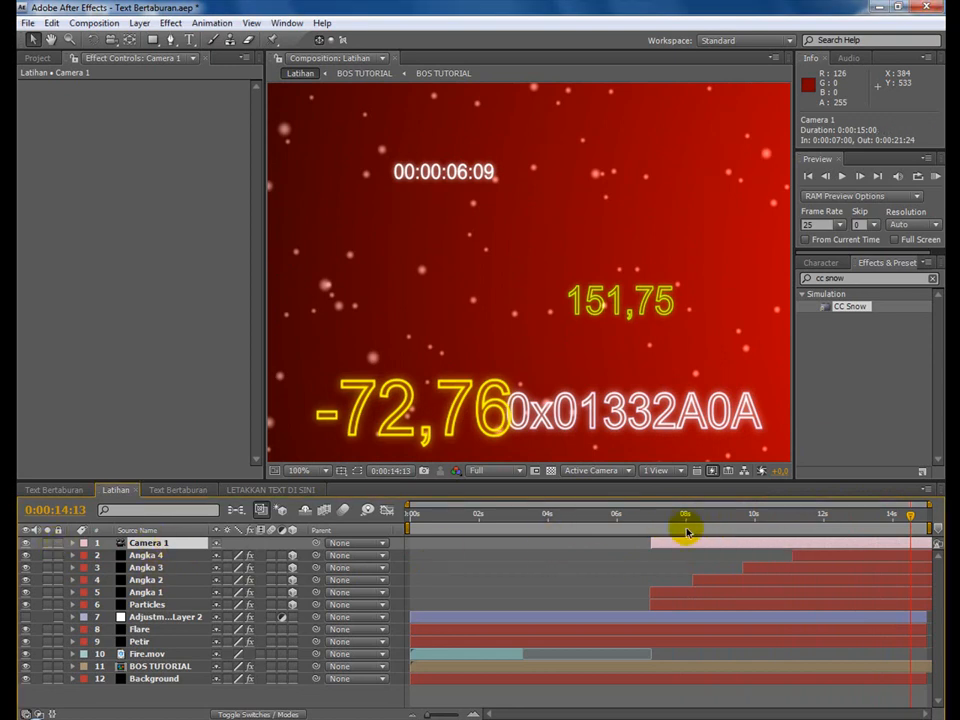
Add a Position keyframe to Camera 1 at 0:00:07:04.
{"action": "left_click_drag", "start_coordinate": [685, 527], "coordinate": [657, 520]}
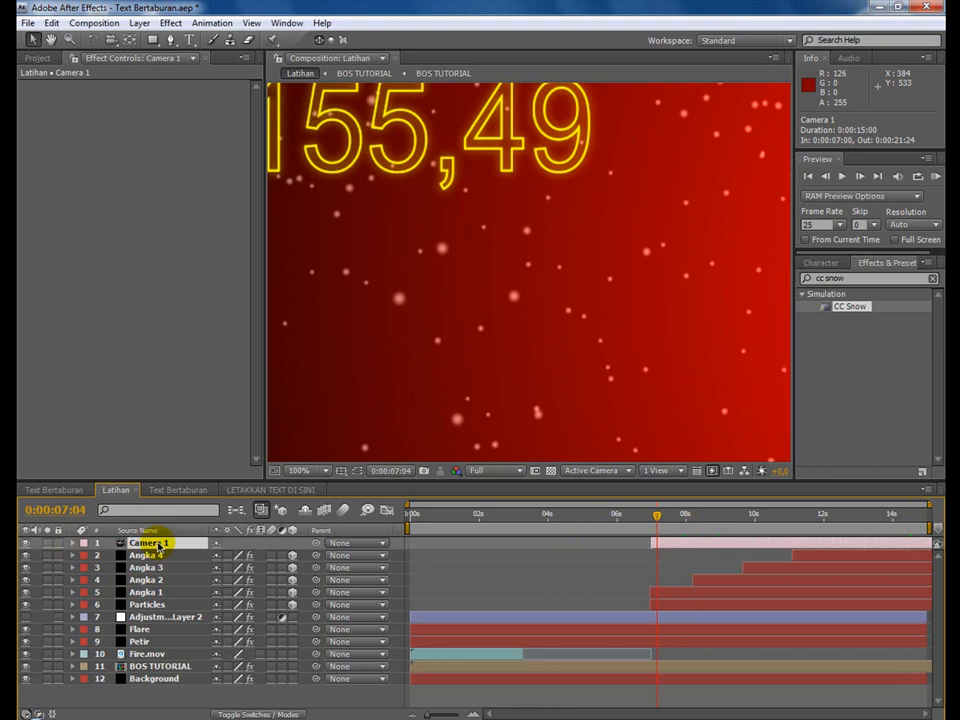
{"action": "key", "text": "p"}
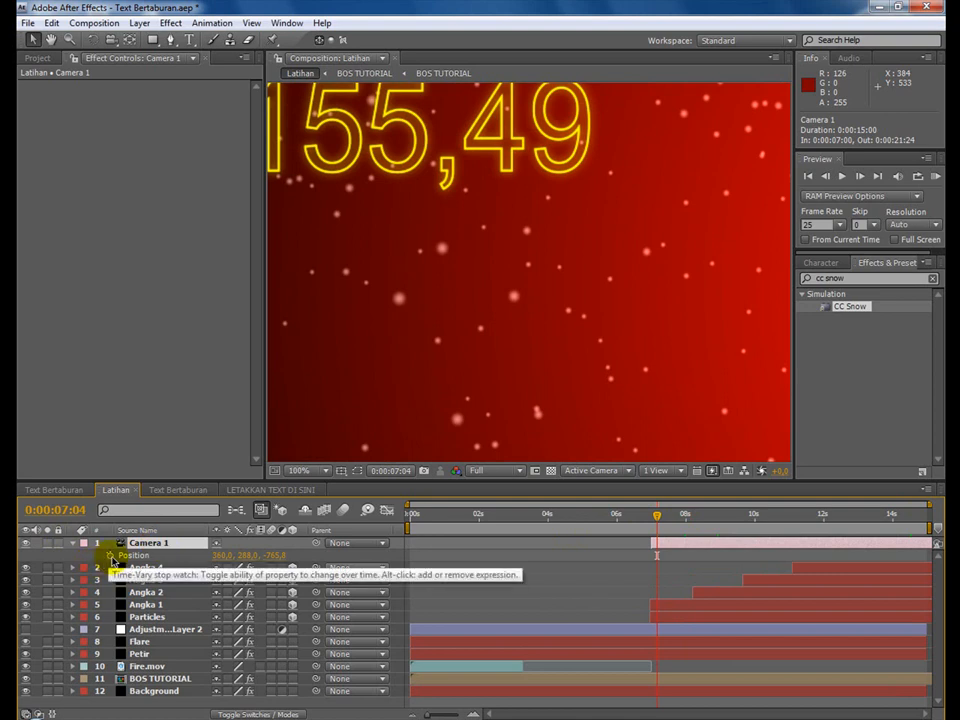
{"action": "left_click", "coordinate": [110, 557]}
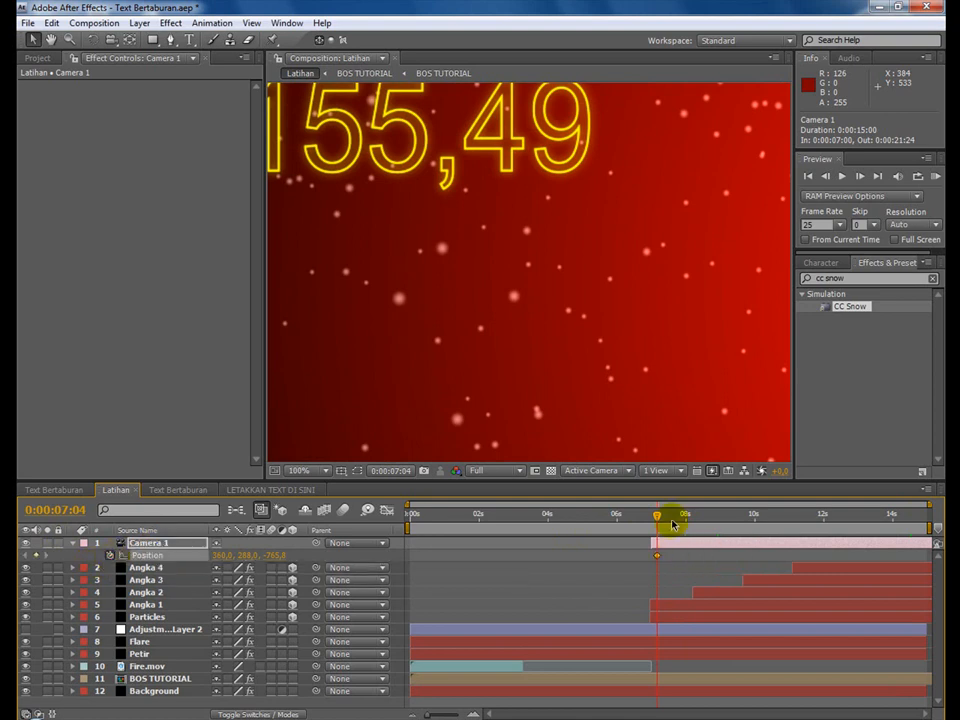
Add a second Position keyframe to Camera 1 at the end of Latihan, at 0:00:14:24.
{"action": "left_click_drag", "start_coordinate": [658, 517], "coordinate": [795, 514]}
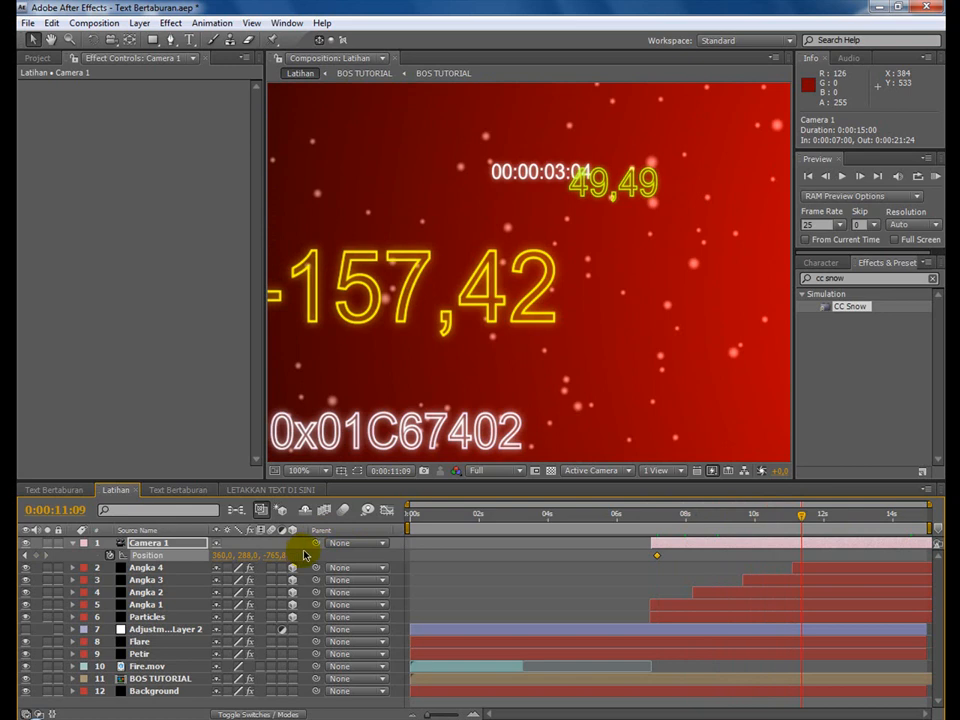
{"action": "left_click_drag", "start_coordinate": [829, 517], "coordinate": [942, 516]}
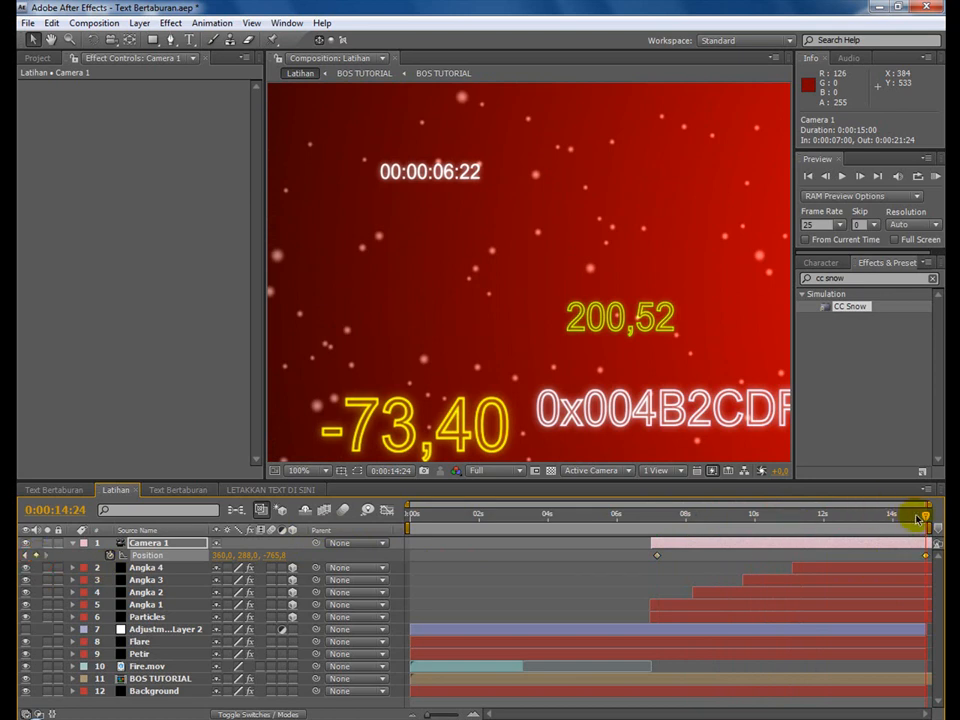
Orbit Camera 1 to Position about 529, 285, -743 at 0:00:11:08 and about 117, 302, -714 at 0:00:12:02.
{"action": "left_click_drag", "start_coordinate": [925, 516], "coordinate": [798, 522]}
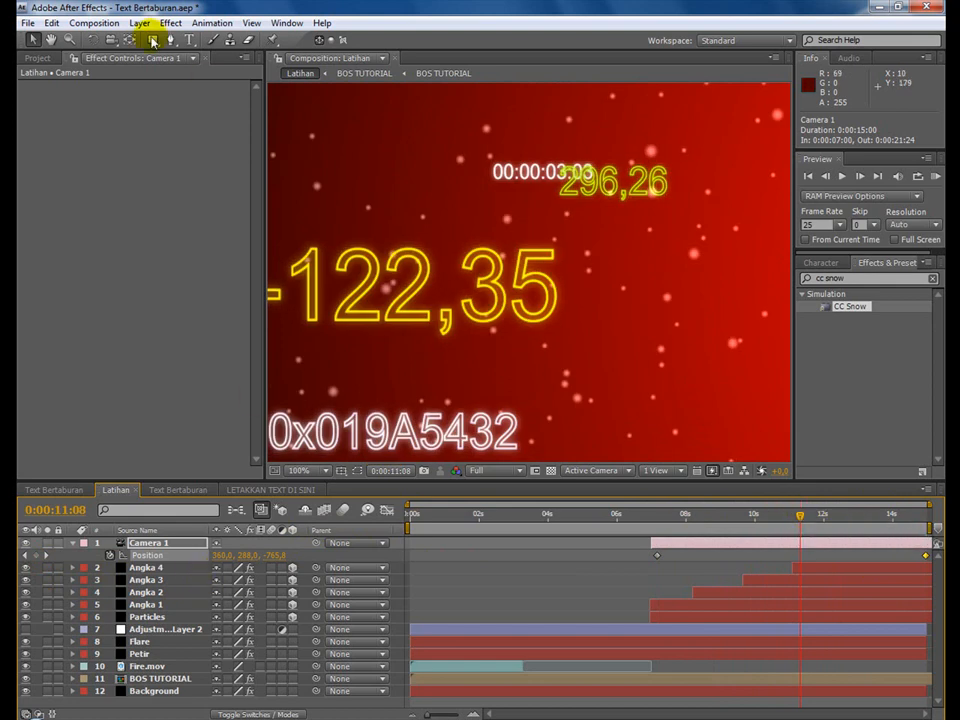
{"action": "left_click_drag", "start_coordinate": [113, 45], "coordinate": [160, 51]}
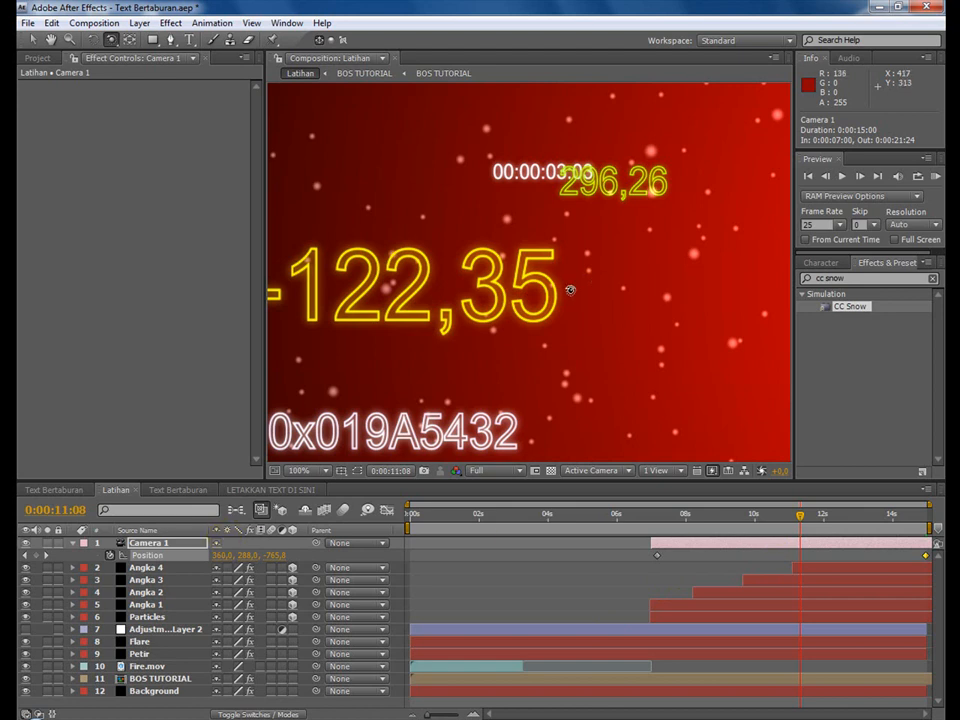
{"action": "left_click_drag", "start_coordinate": [570, 290], "coordinate": [530, 290]}
{"action": "left_click_drag", "start_coordinate": [805, 519], "coordinate": [830, 521]}
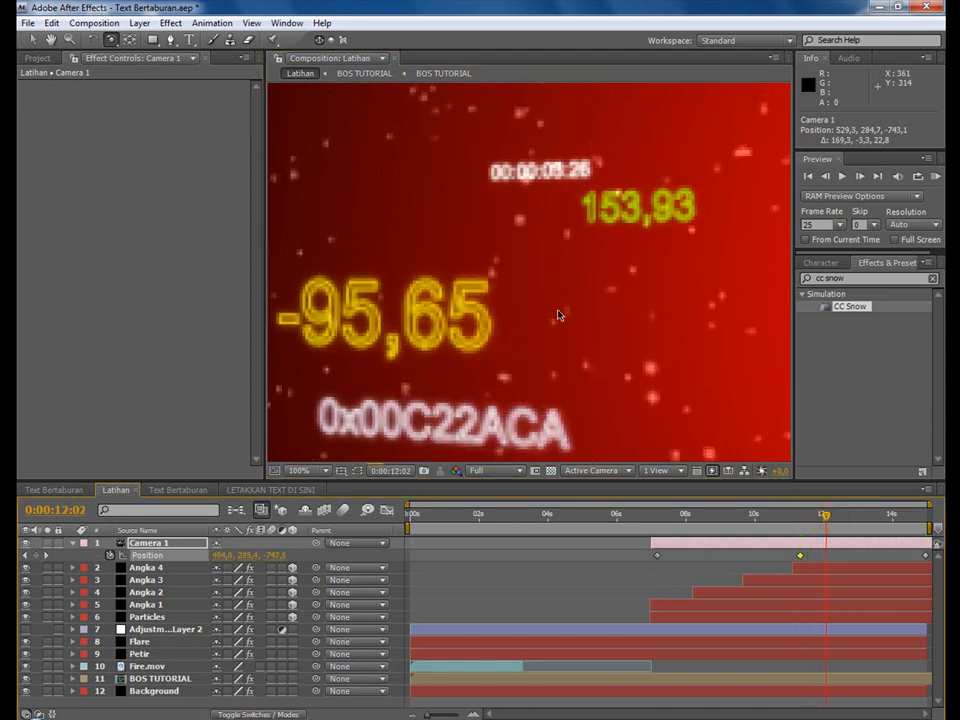
{"action": "left_click_drag", "start_coordinate": [553, 285], "coordinate": [636, 283]}
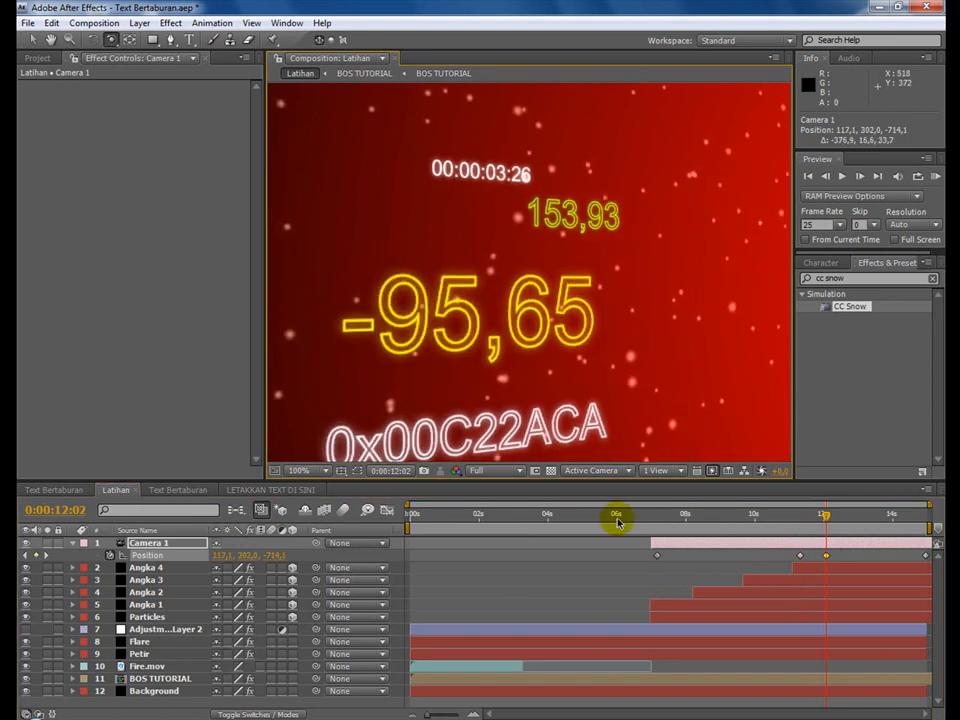
Preview the camera move from about 0:00:07:04 to 0:00:14:17 and save the project.
{"action": "left_click", "coordinate": [657, 517]}
{"action": "left_click_drag", "start_coordinate": [660, 521], "coordinate": [916, 516]}
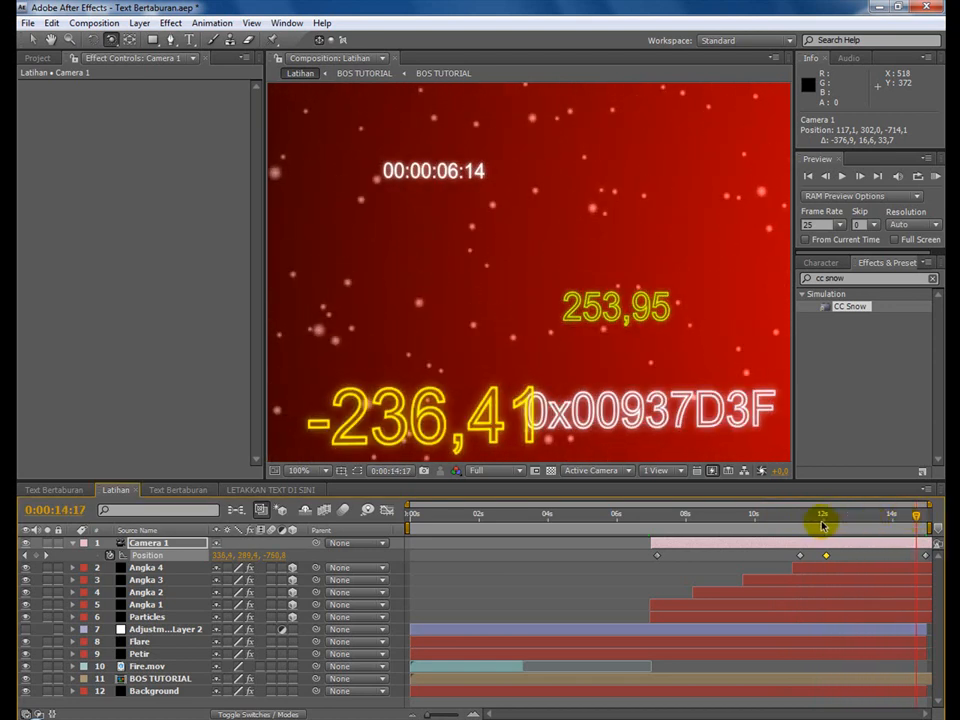
{"action": "left_click", "coordinate": [24, 22]}
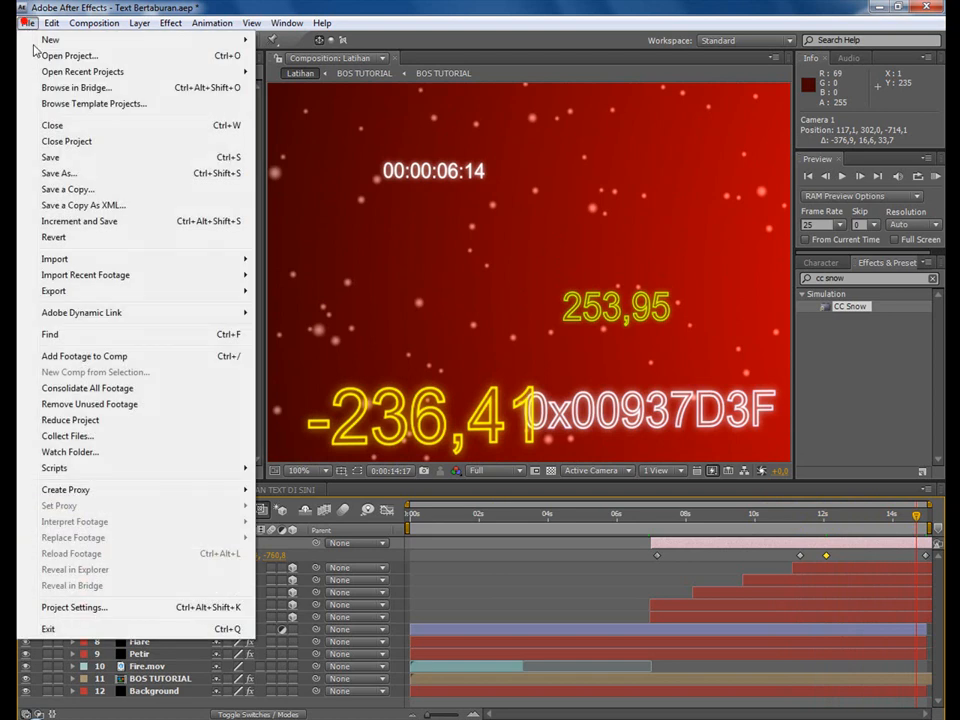
{"action": "left_click", "coordinate": [55, 158]}
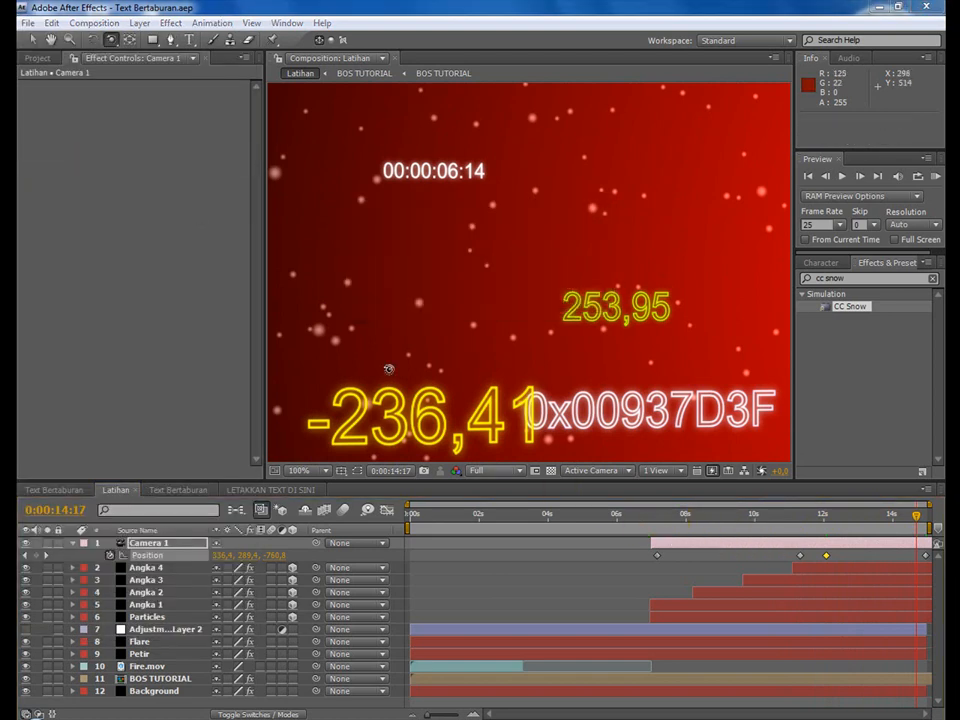
Add Music.mp3 from the project files to Latihan as the lowest layer, beneath Background.
{"action": "left_click", "coordinate": [37, 495]}
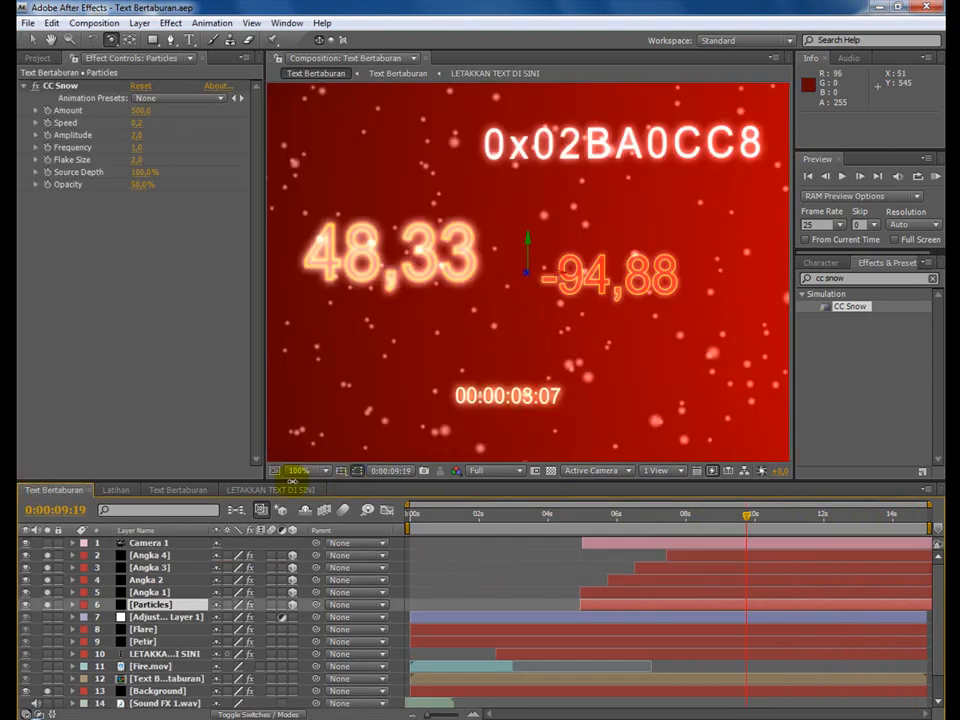
{"action": "left_click", "coordinate": [116, 490]}
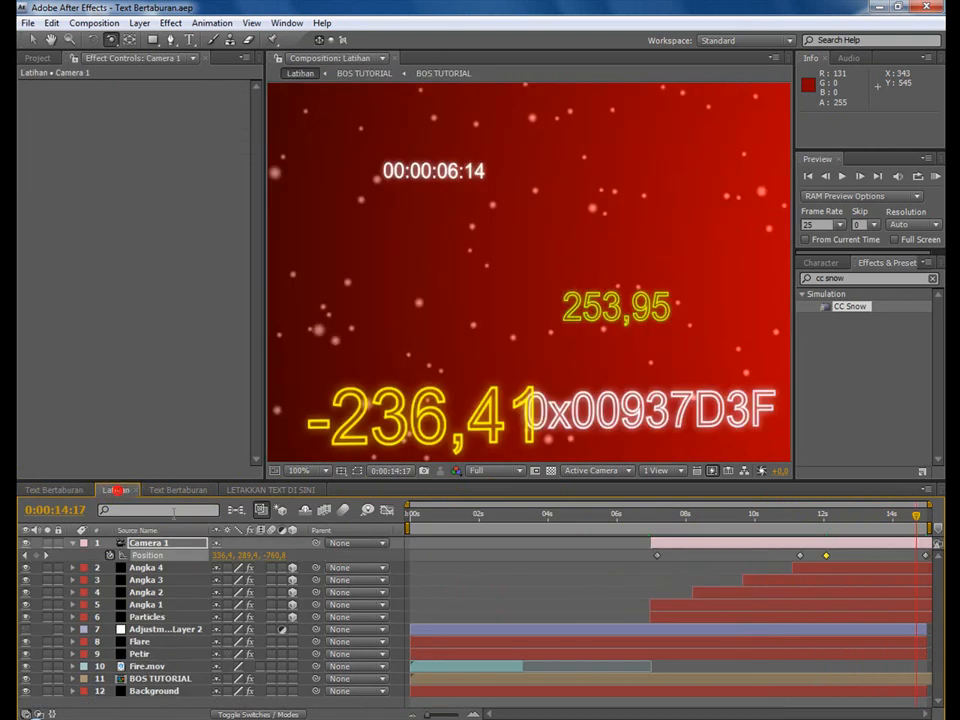
{"action": "left_click", "coordinate": [47, 62]}
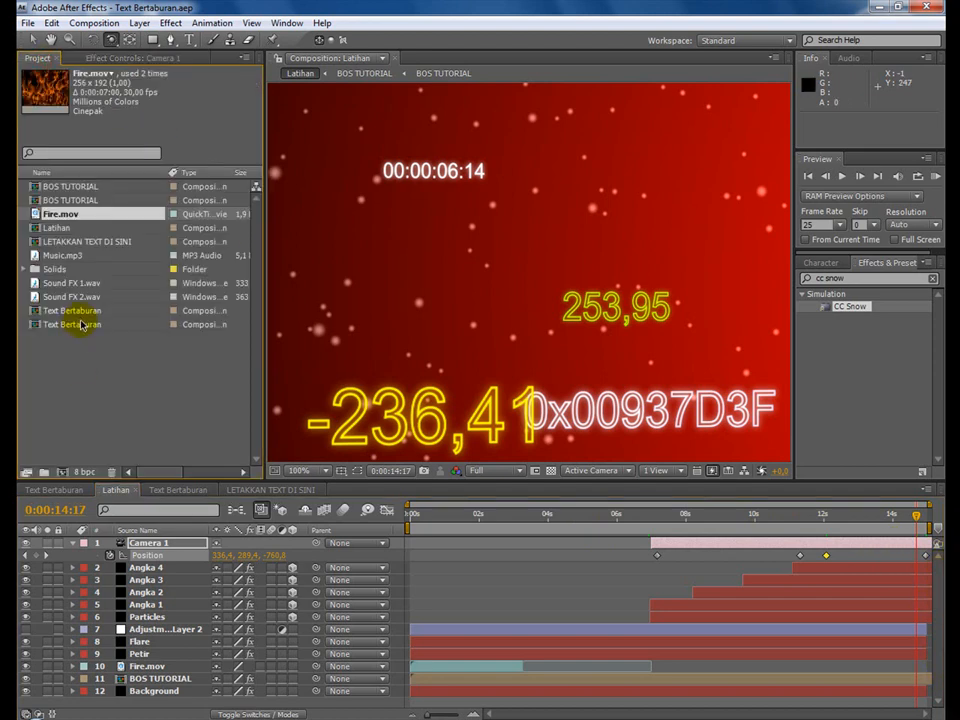
{"action": "left_click", "coordinate": [118, 394]}
{"action": "left_click_drag", "start_coordinate": [60, 253], "coordinate": [165, 697]}
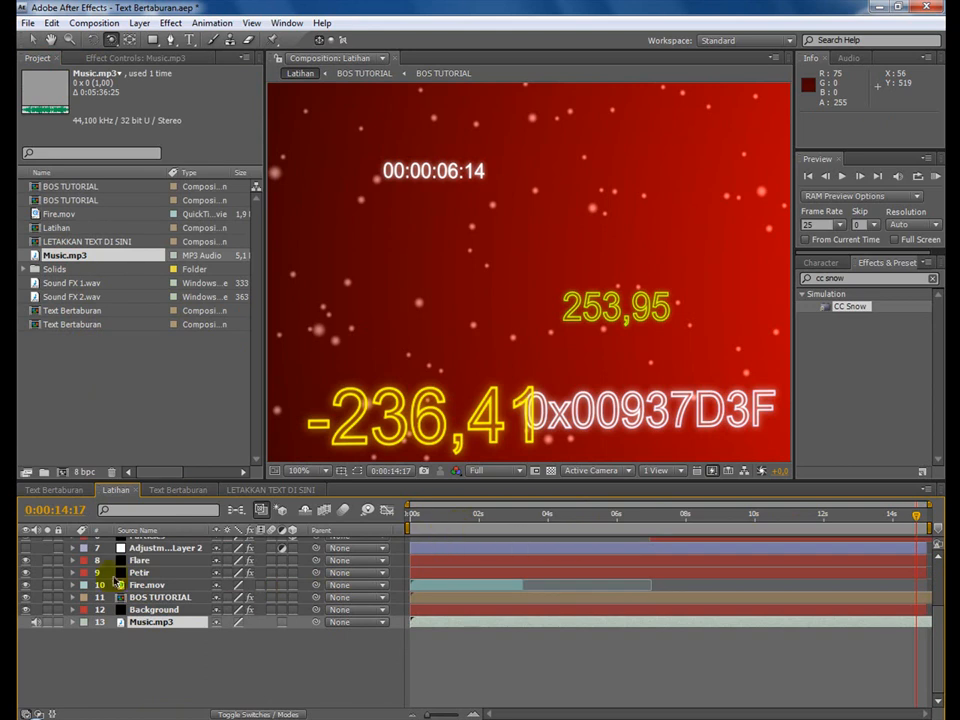
Add Sound FX 1.wav beneath the music layer and shift it 16 frames earlier, checking the opening text.
{"action": "left_click_drag", "start_coordinate": [60, 283], "coordinate": [280, 632]}
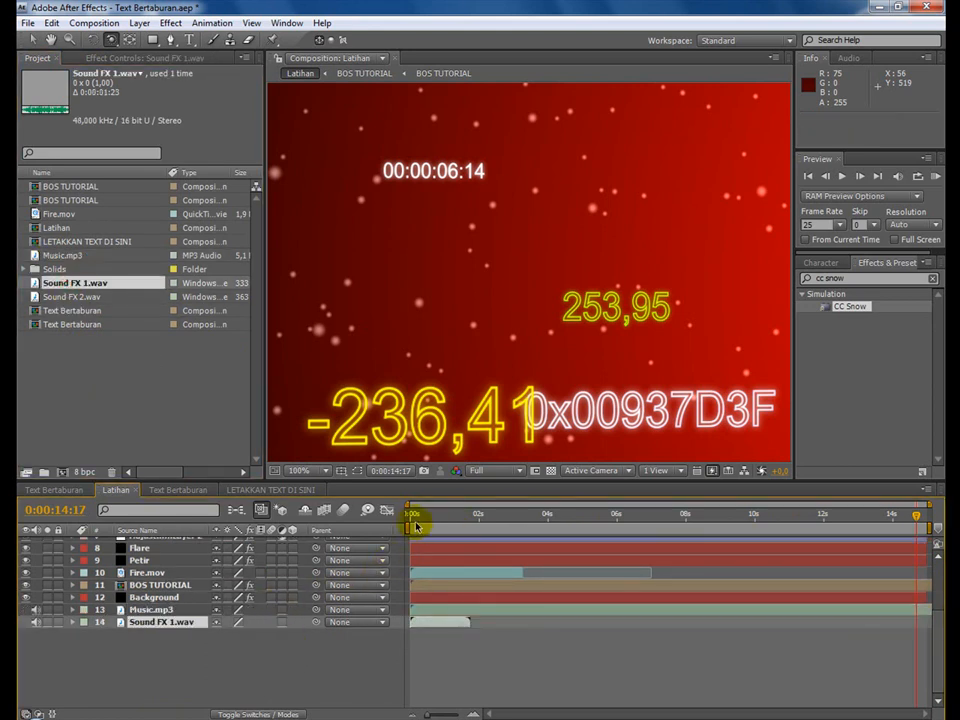
{"action": "left_click_drag", "start_coordinate": [413, 517], "coordinate": [441, 627]}
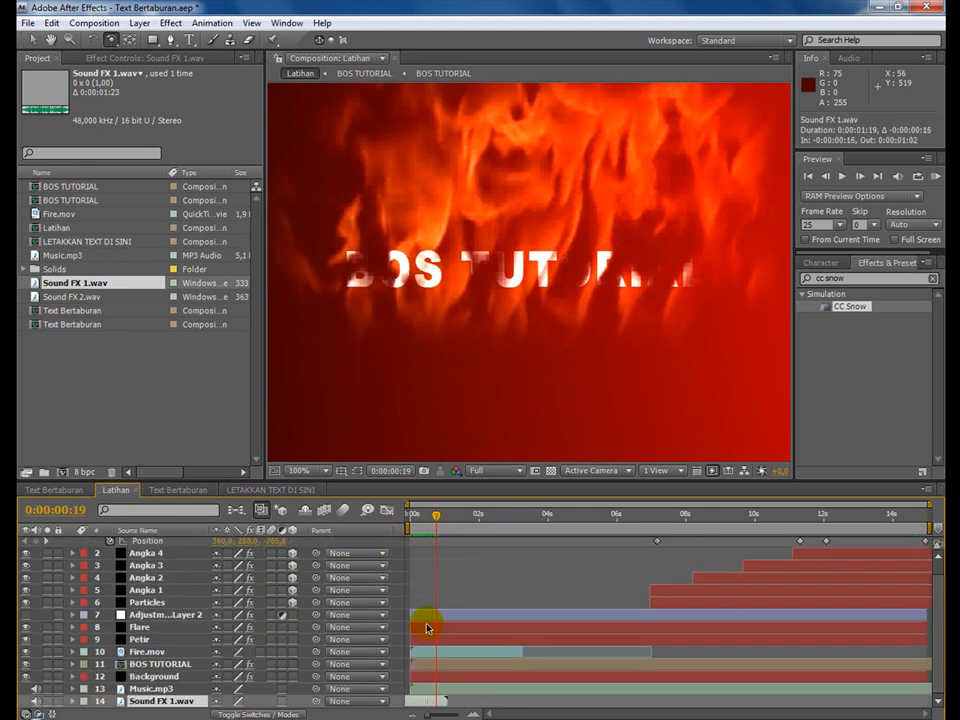
Add Sound FX 2.wav as the lowest layer and shift it to start shortly before the lightning strike at 0:00:02:16.
{"action": "left_click_drag", "start_coordinate": [456, 514], "coordinate": [502, 524]}
{"action": "left_click_drag", "start_coordinate": [55, 297], "coordinate": [140, 707]}
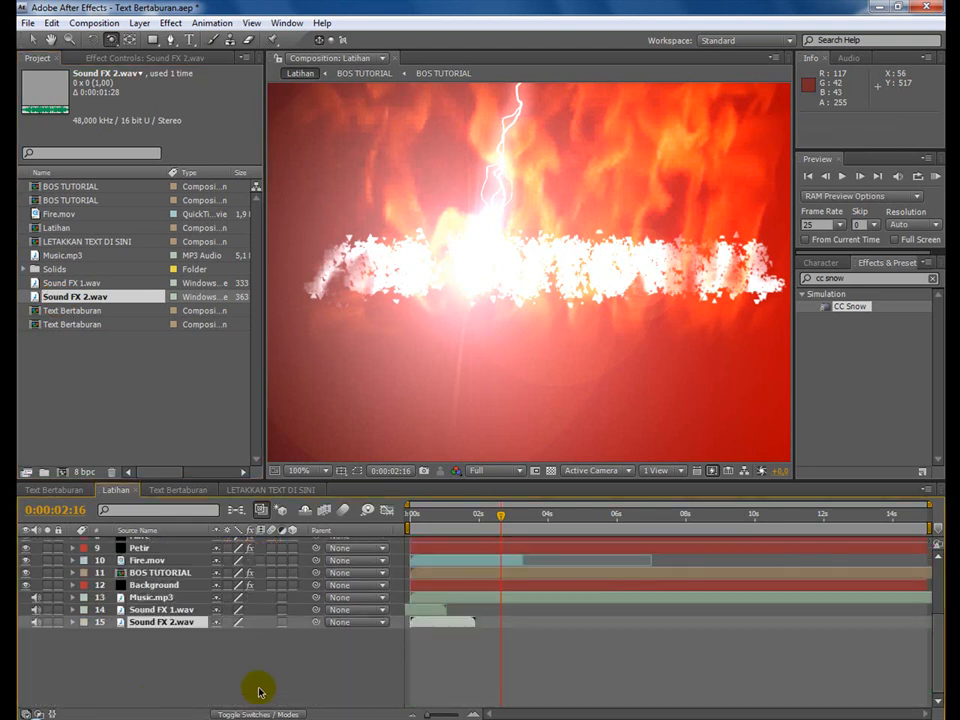
{"action": "left_click_drag", "start_coordinate": [433, 621], "coordinate": [497, 627]}
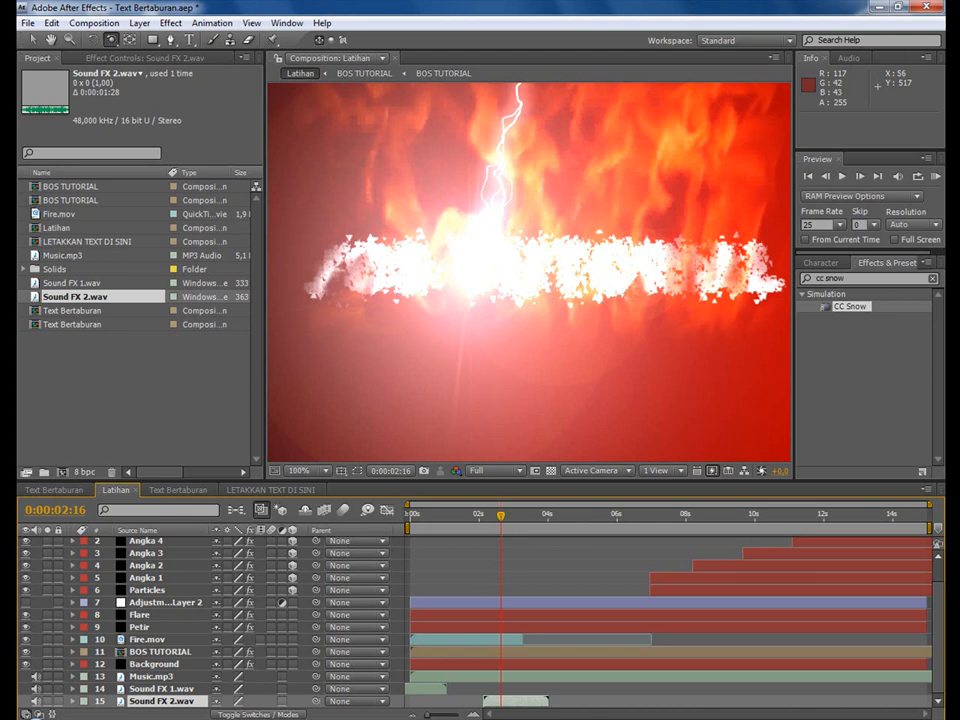
{"action": "left_click", "coordinate": [842, 719]}
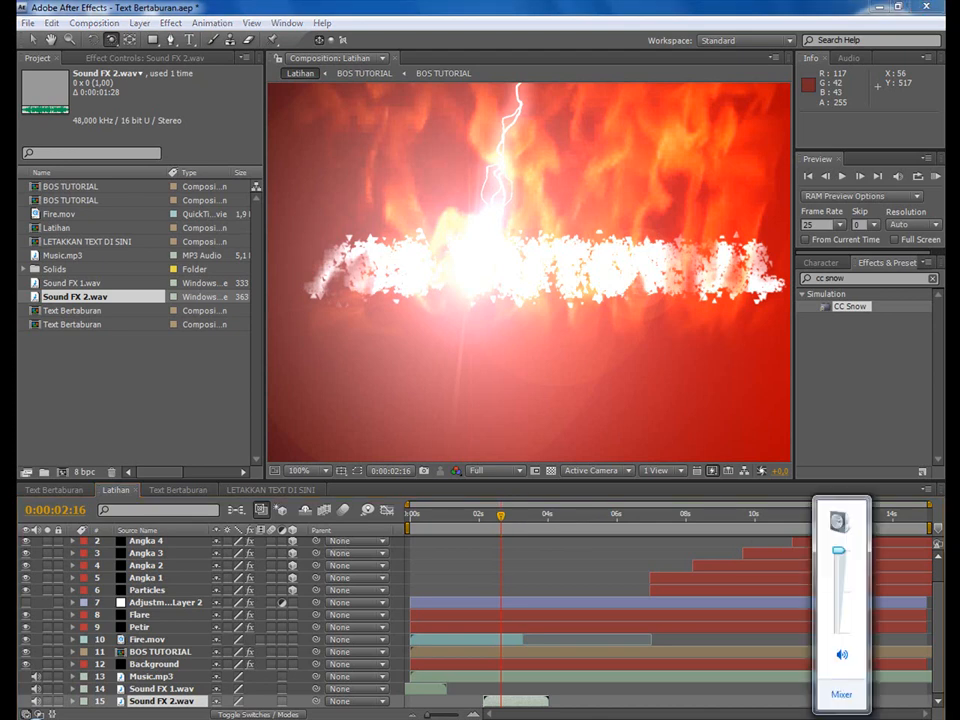
{"action": "left_click_drag", "start_coordinate": [840, 553], "coordinate": [845, 596]}
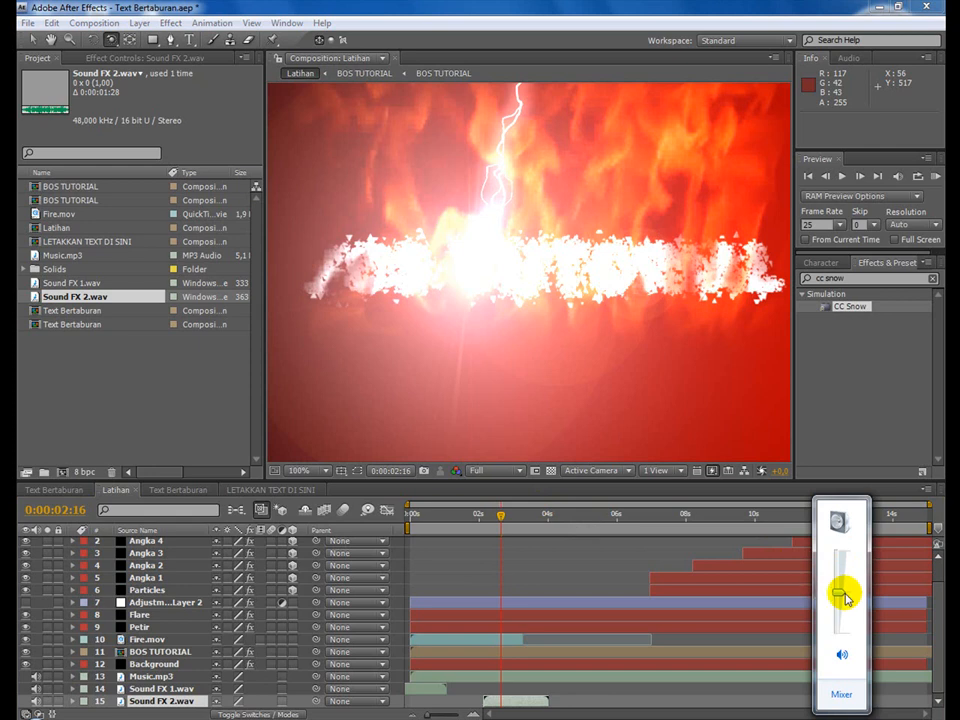
{"action": "left_click_drag", "start_coordinate": [840, 597], "coordinate": [841, 553]}
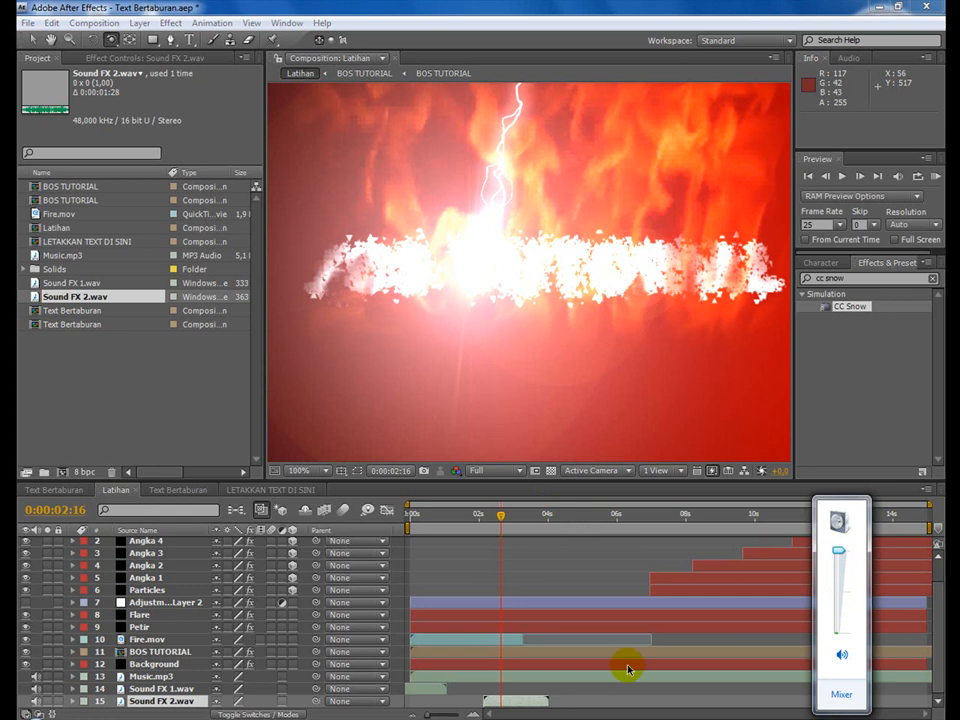
Run a RAM preview of Latihan with its audio and save the project.
{"action": "left_click", "coordinate": [476, 516]}
{"action": "left_click", "coordinate": [478, 514]}
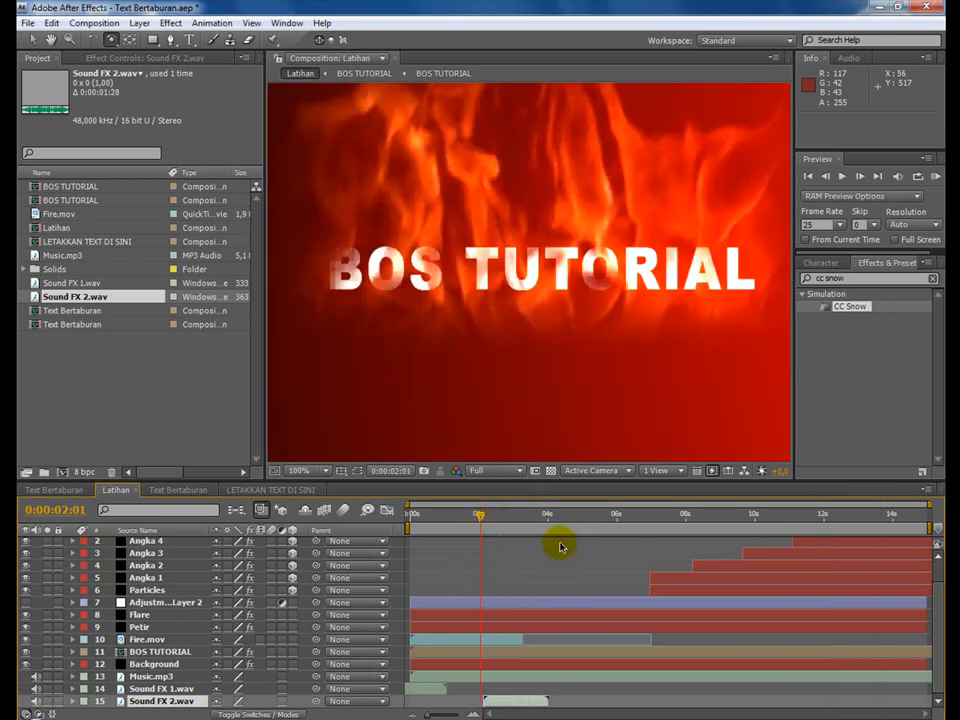
{"action": "left_click", "coordinate": [936, 177]}
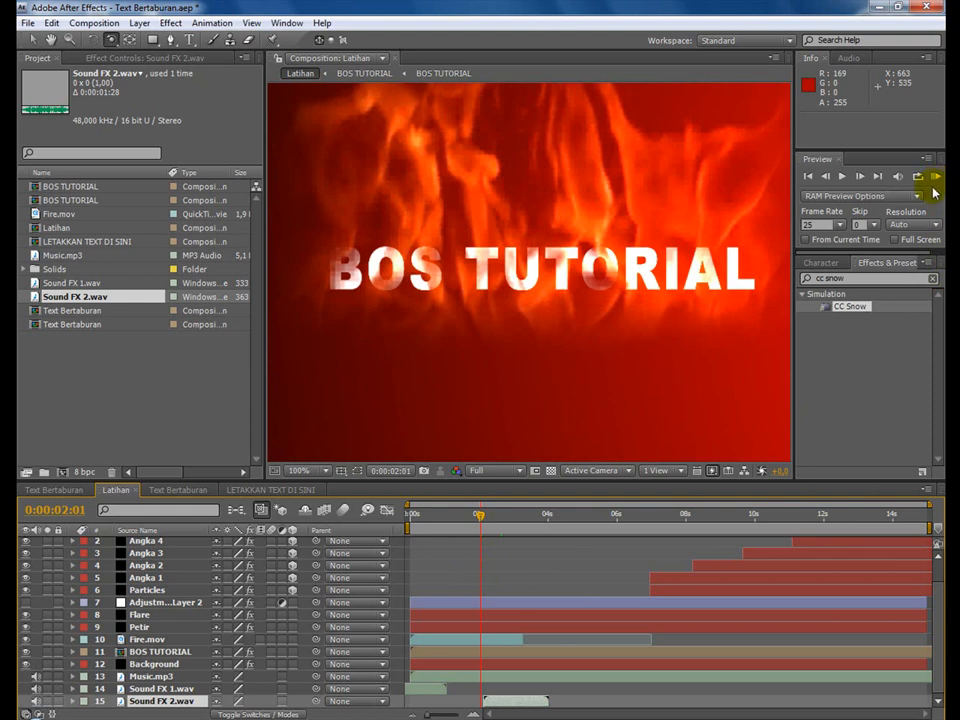
{"action": "left_click", "coordinate": [25, 22]}
{"action": "left_click", "coordinate": [48, 157]}
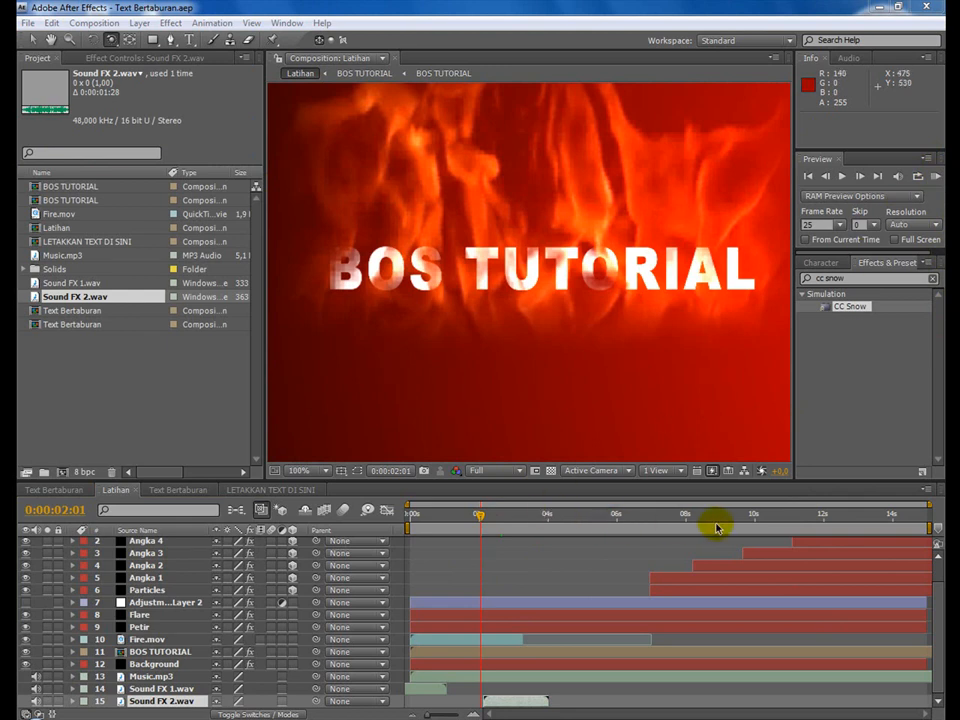
Queue Latihan for rendering as a Video For Windows movie named Latihan in the Hasil Akhir folder.
{"action": "left_click", "coordinate": [90, 23]}
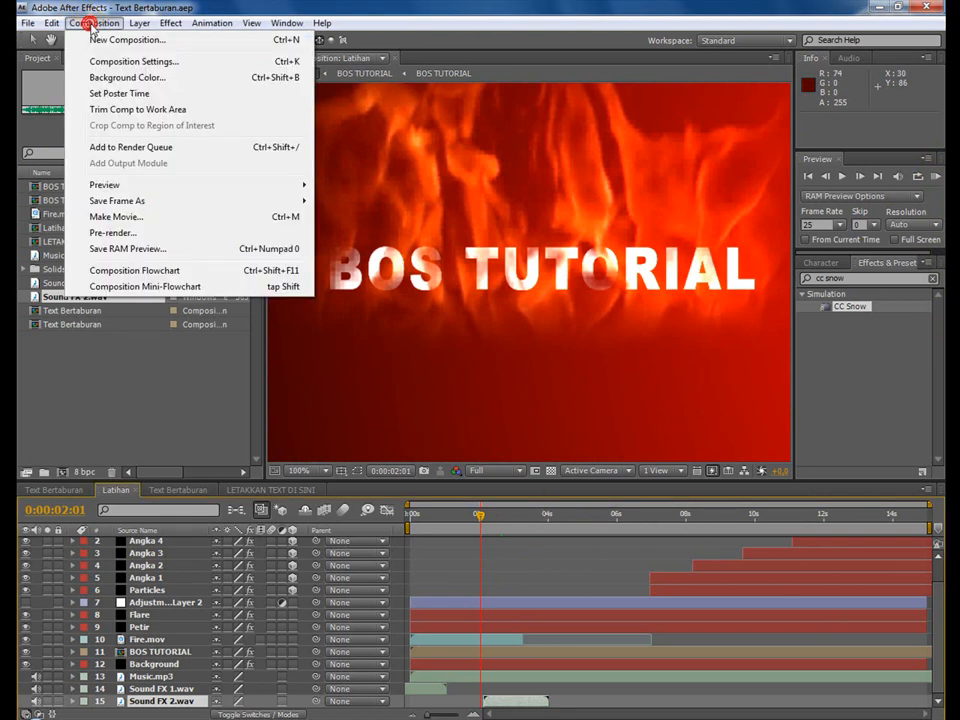
{"action": "left_click", "coordinate": [185, 218]}
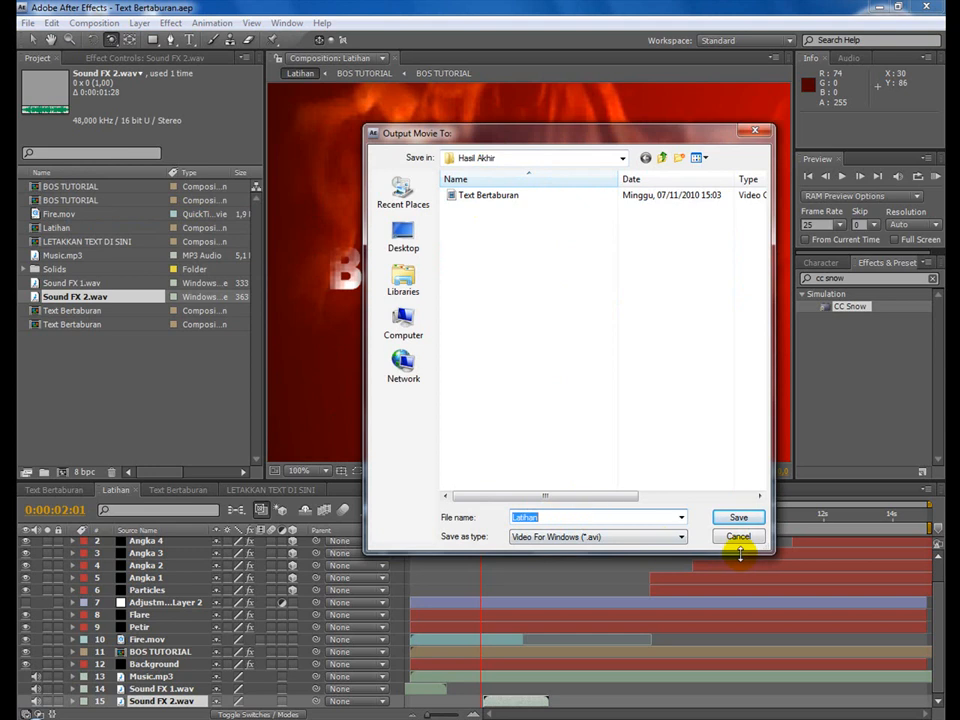
{"action": "left_click", "coordinate": [737, 518]}
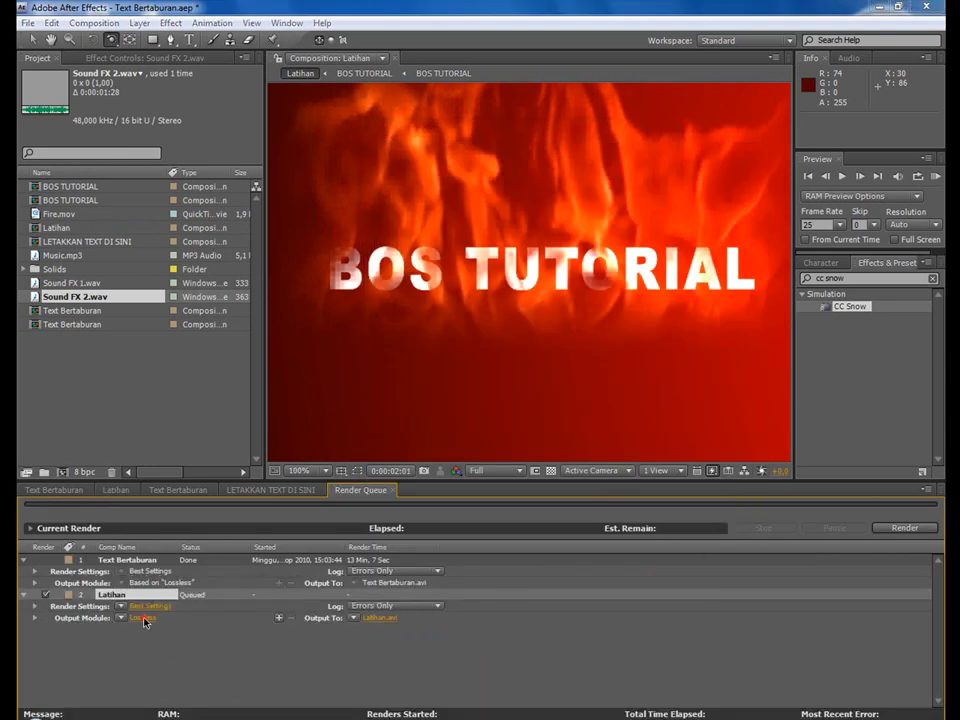
Set the Latihan output module to Microsoft DV video compression and enable audio output.
{"action": "left_click", "coordinate": [144, 618]}
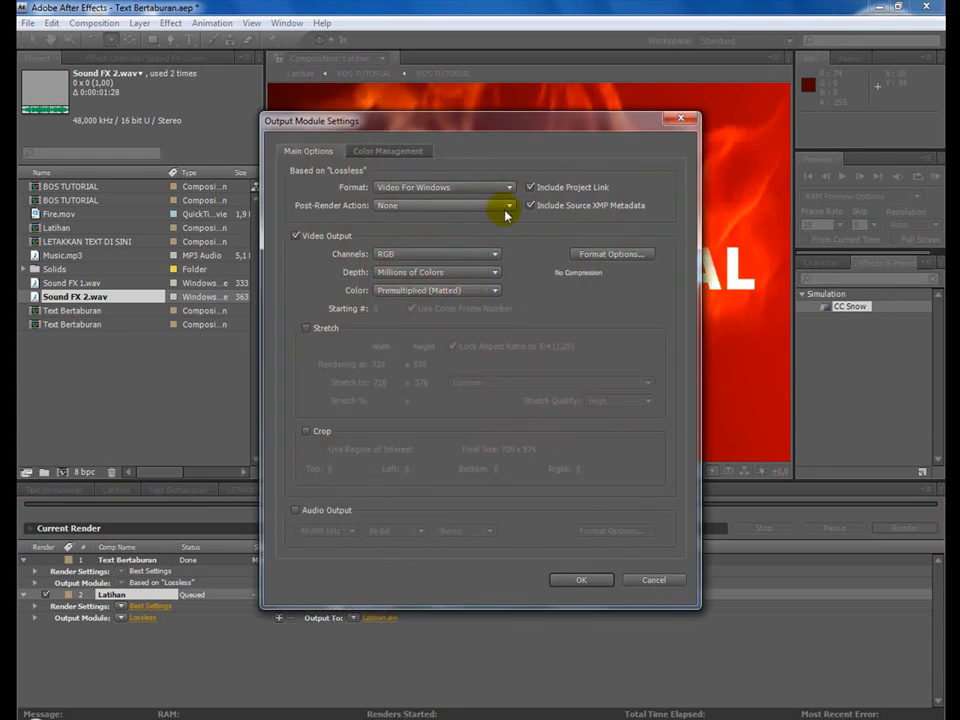
{"action": "left_click", "coordinate": [610, 254]}
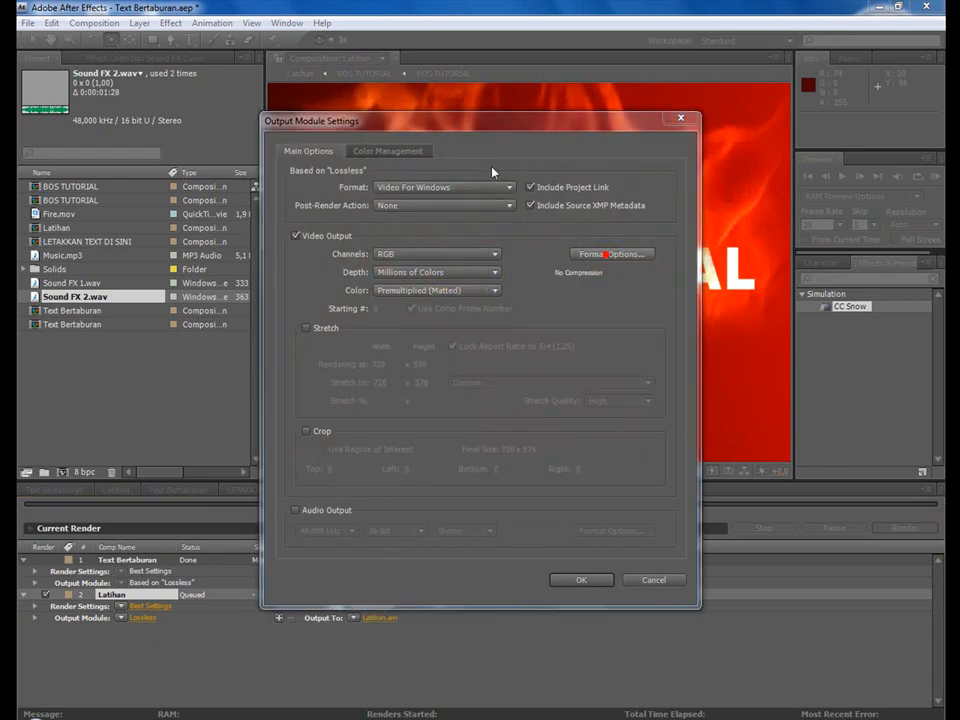
{"action": "left_click", "coordinate": [420, 177]}
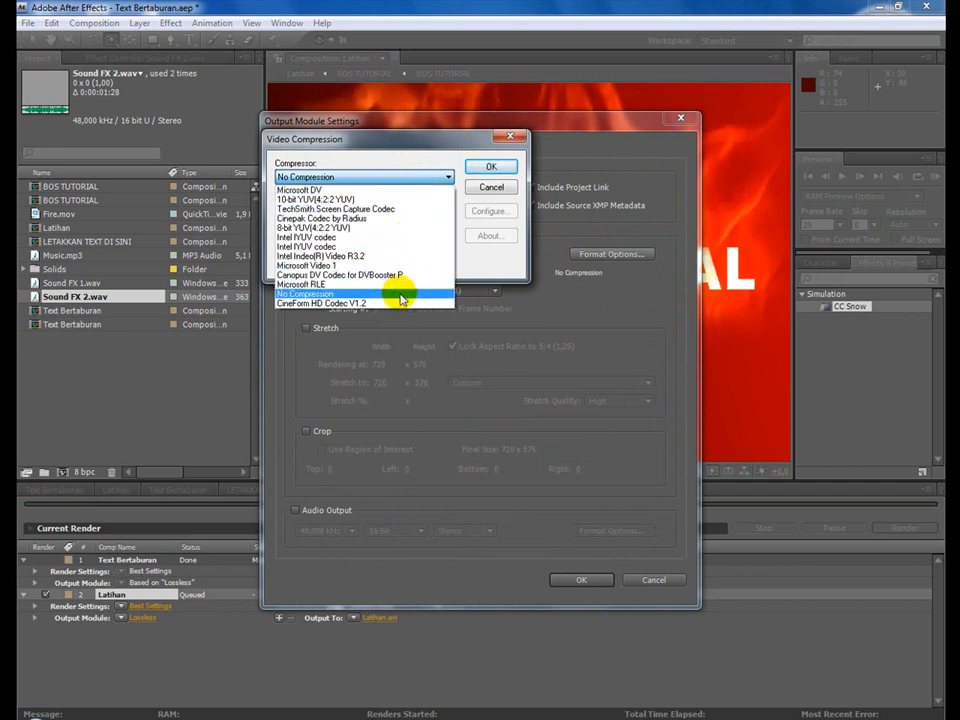
{"action": "left_click", "coordinate": [390, 190]}
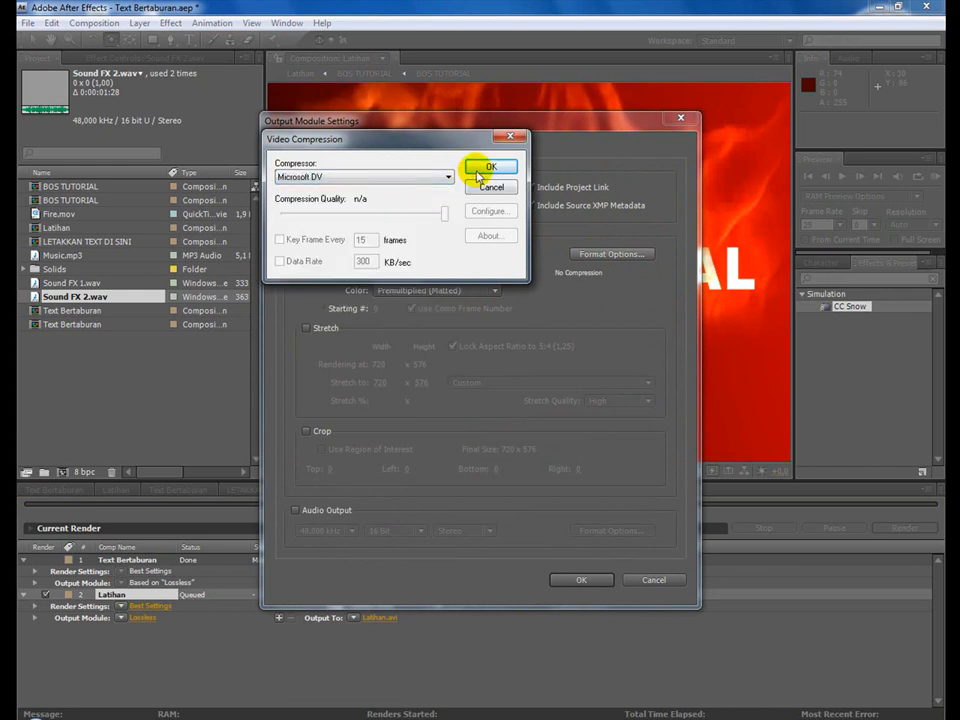
{"action": "left_click", "coordinate": [489, 167]}
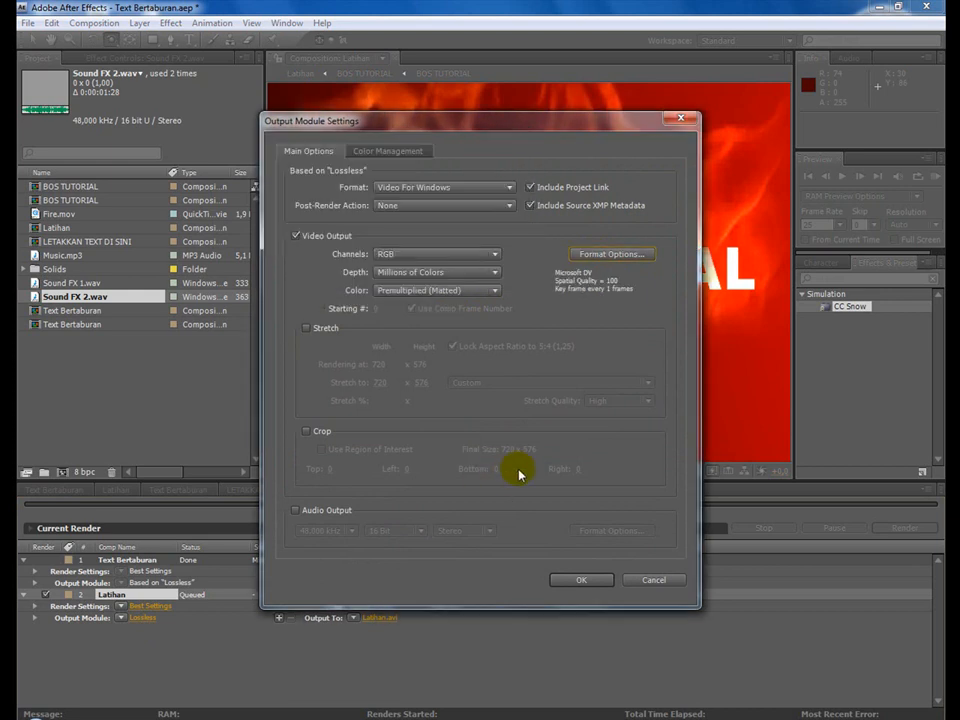
{"action": "left_click", "coordinate": [313, 514]}
{"action": "left_click", "coordinate": [577, 584]}
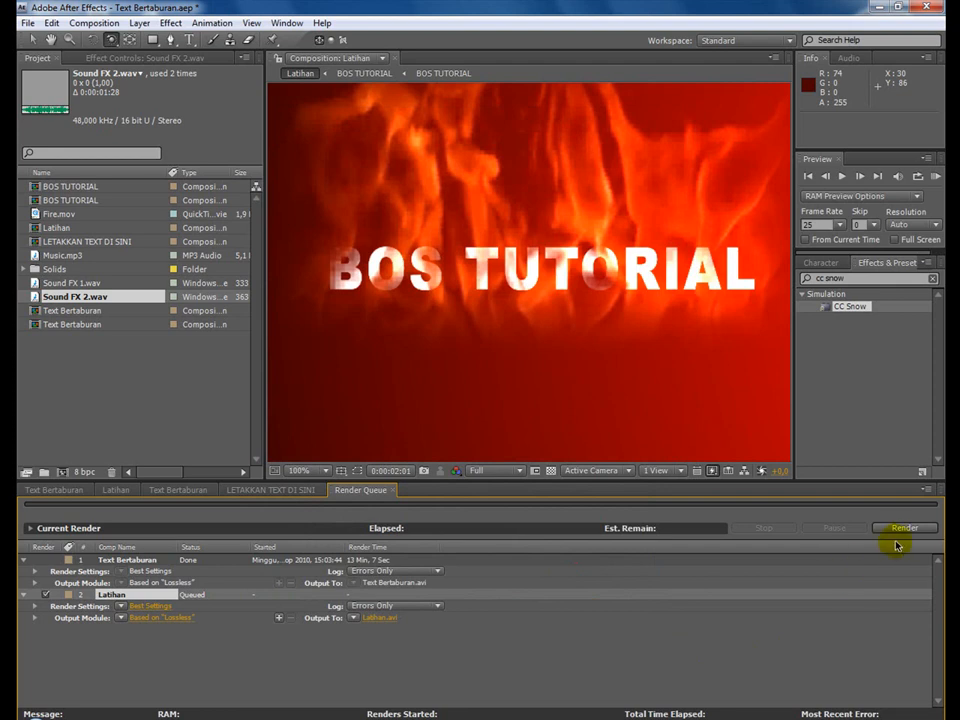
Start rendering Latihan and stop the render partway through.
{"action": "left_click", "coordinate": [902, 530]}
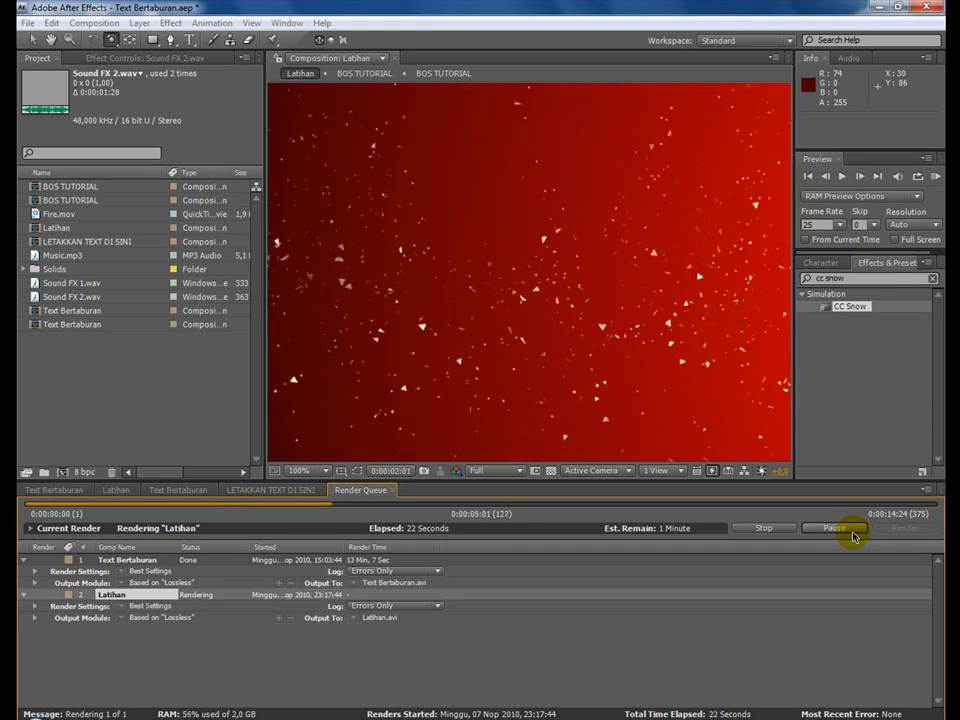
{"action": "left_click", "coordinate": [852, 530]}
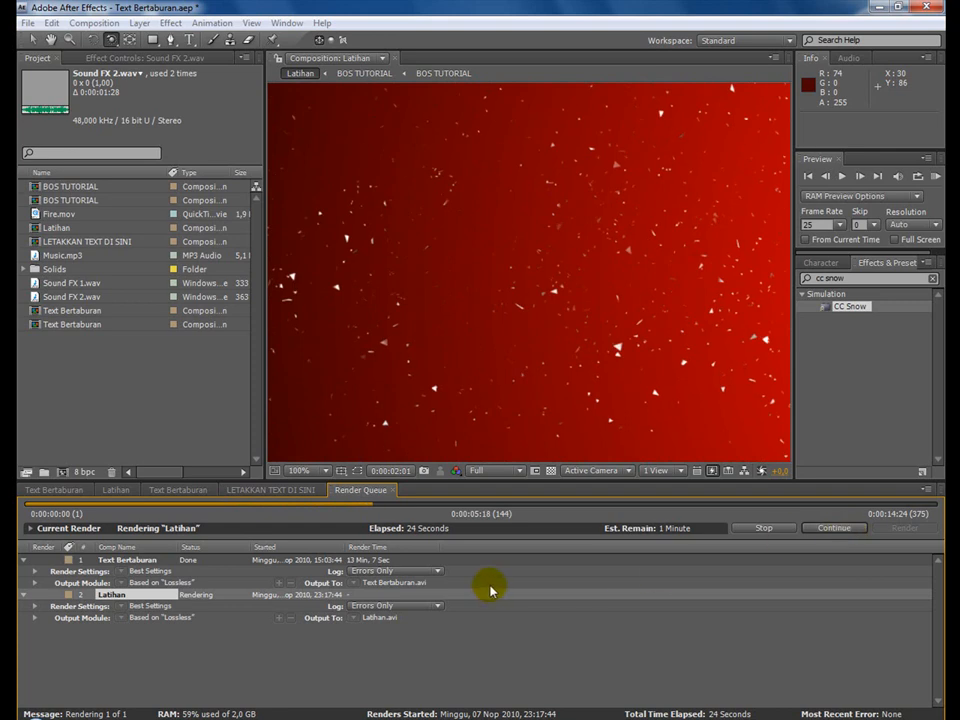
{"action": "left_click", "coordinate": [772, 531]}
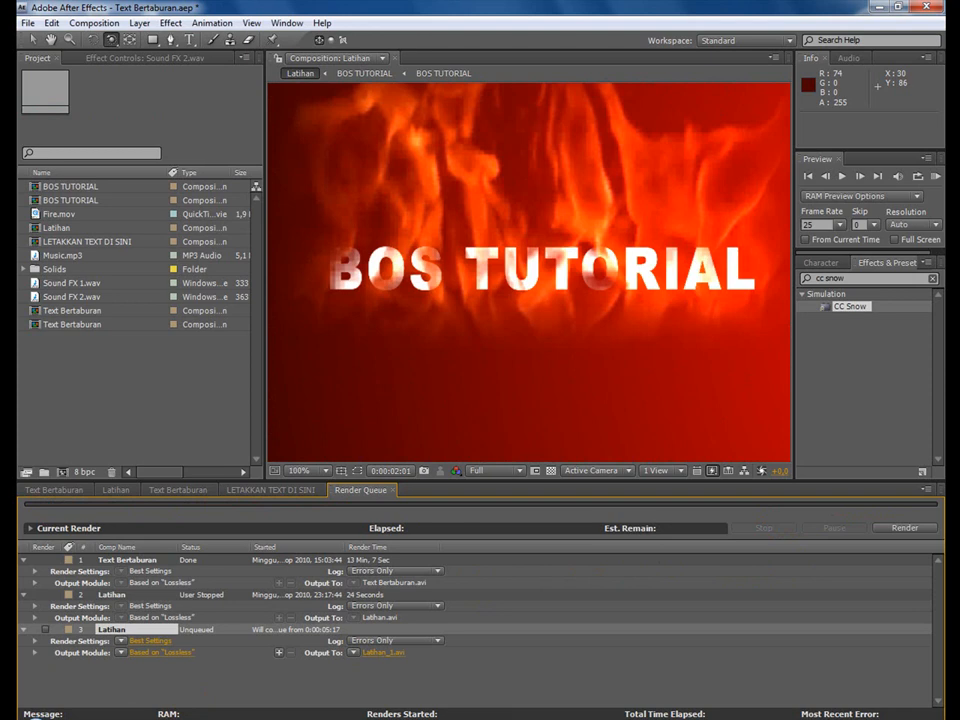
Switch to the media player and play the finished Text Bertaburan video.
{"action": "left_click", "coordinate": [338, 718]}
{"action": "left_click", "coordinate": [536, 573]}
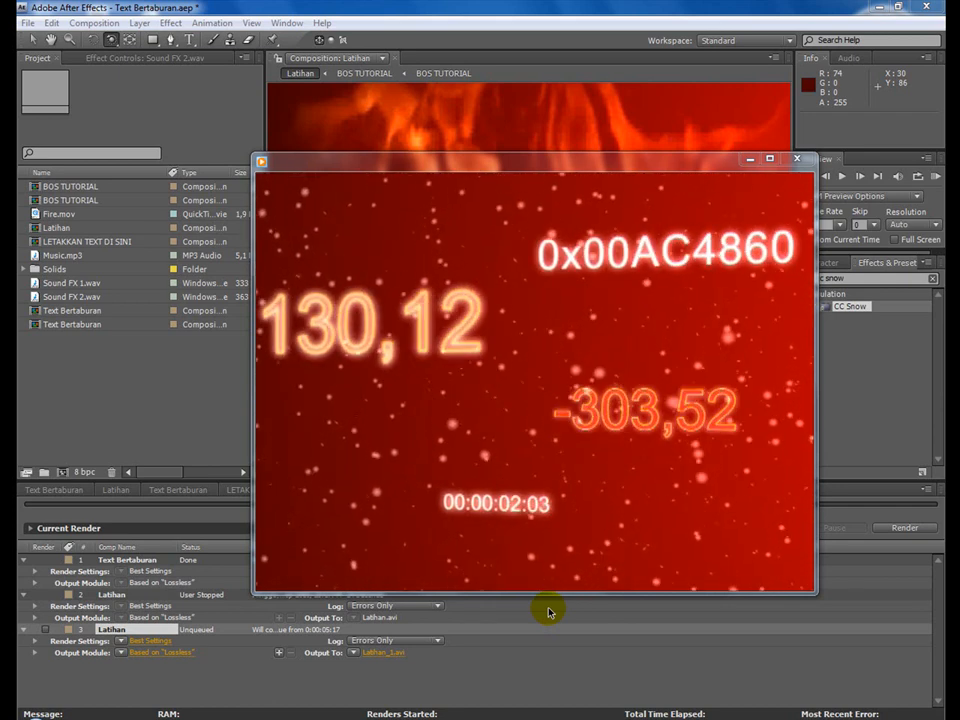
{"action": "mouse_move", "coordinate": [563, 580]}
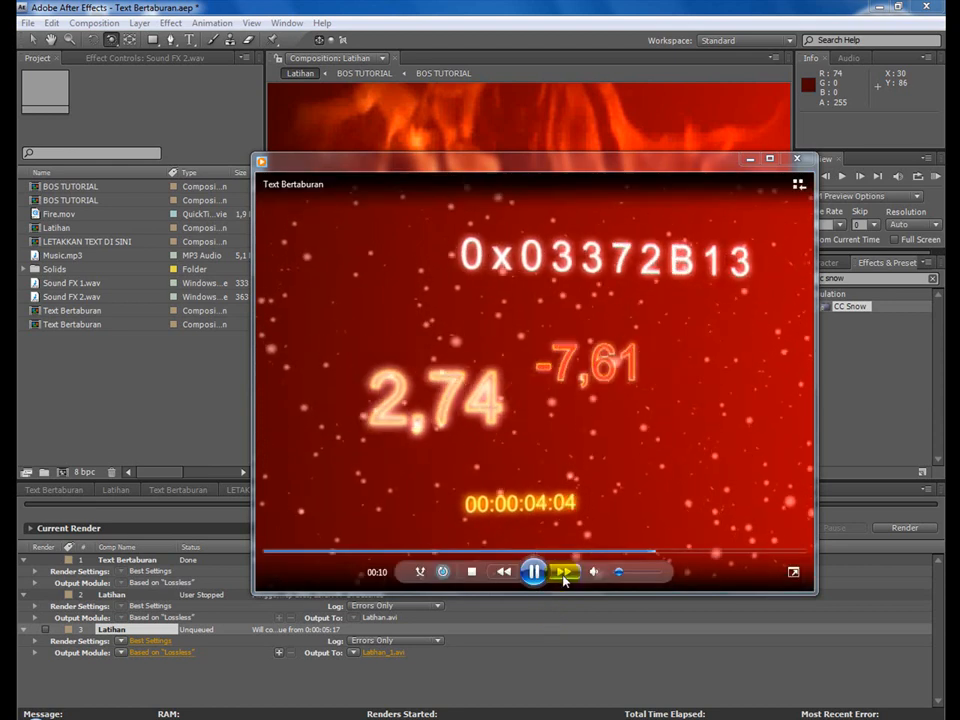